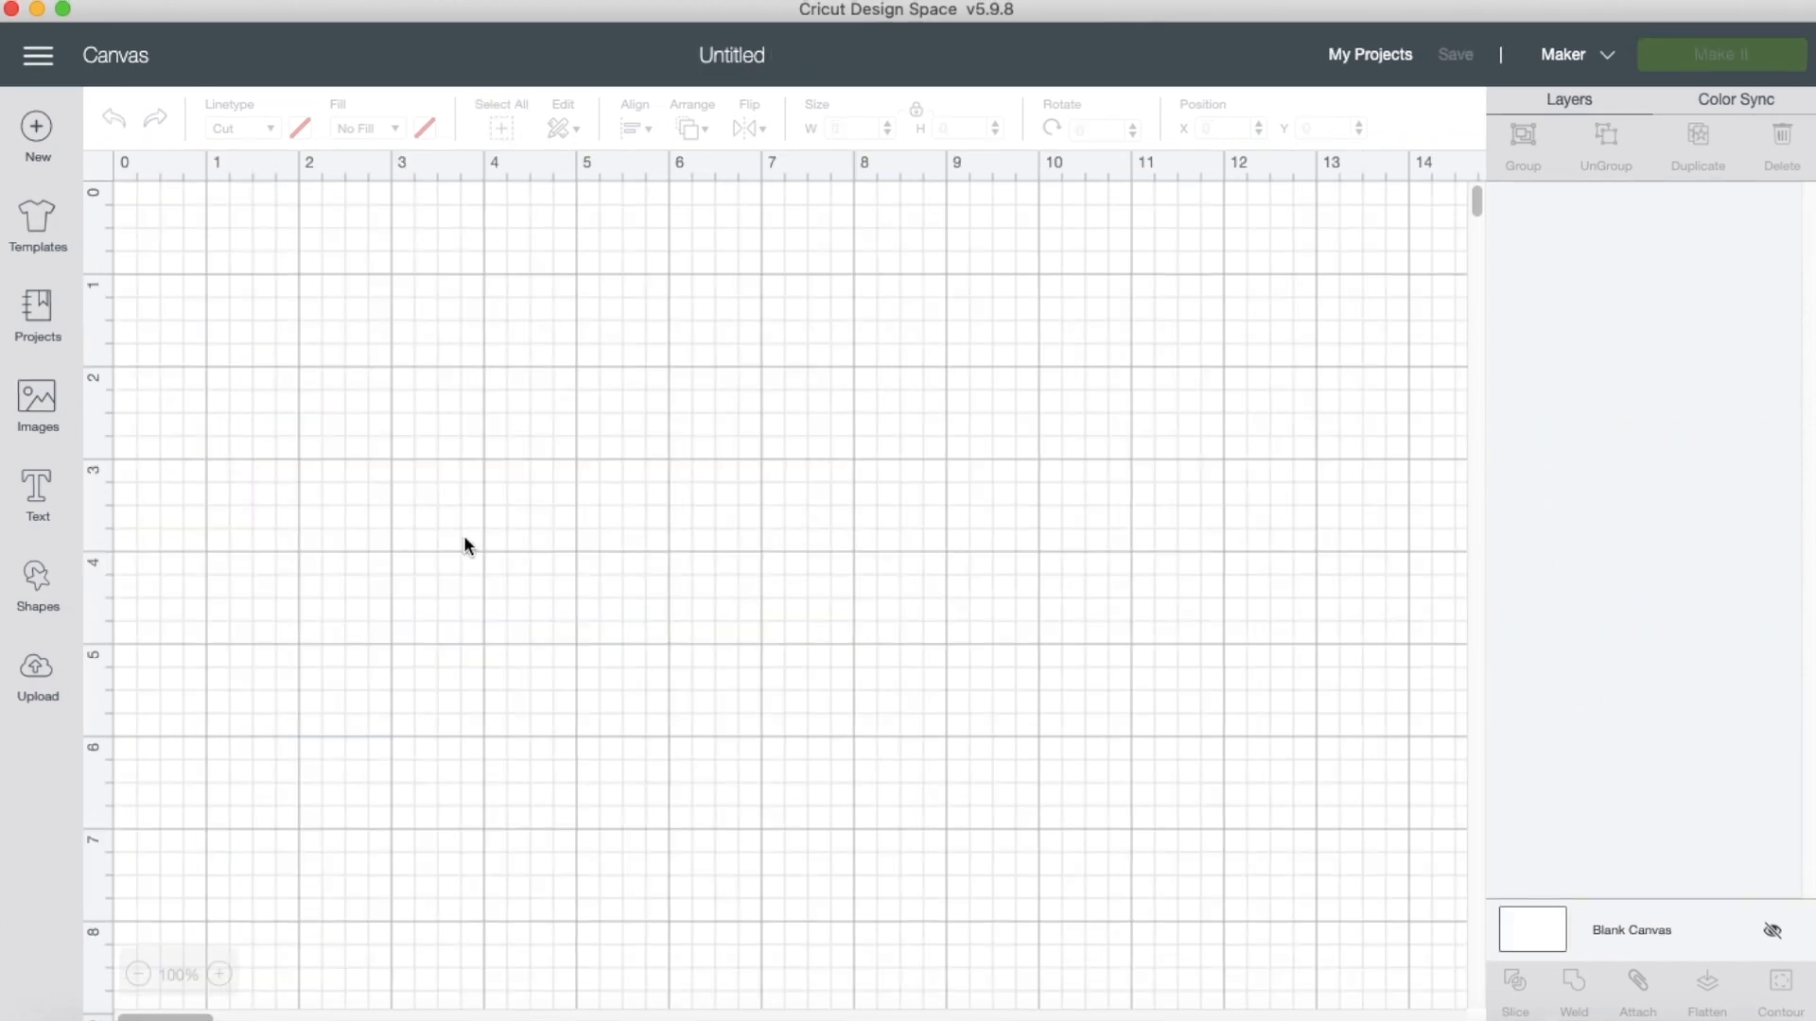
Search the image library for "box card" and insert the pink open box card with magenta flap panels.
left_click(37, 402)
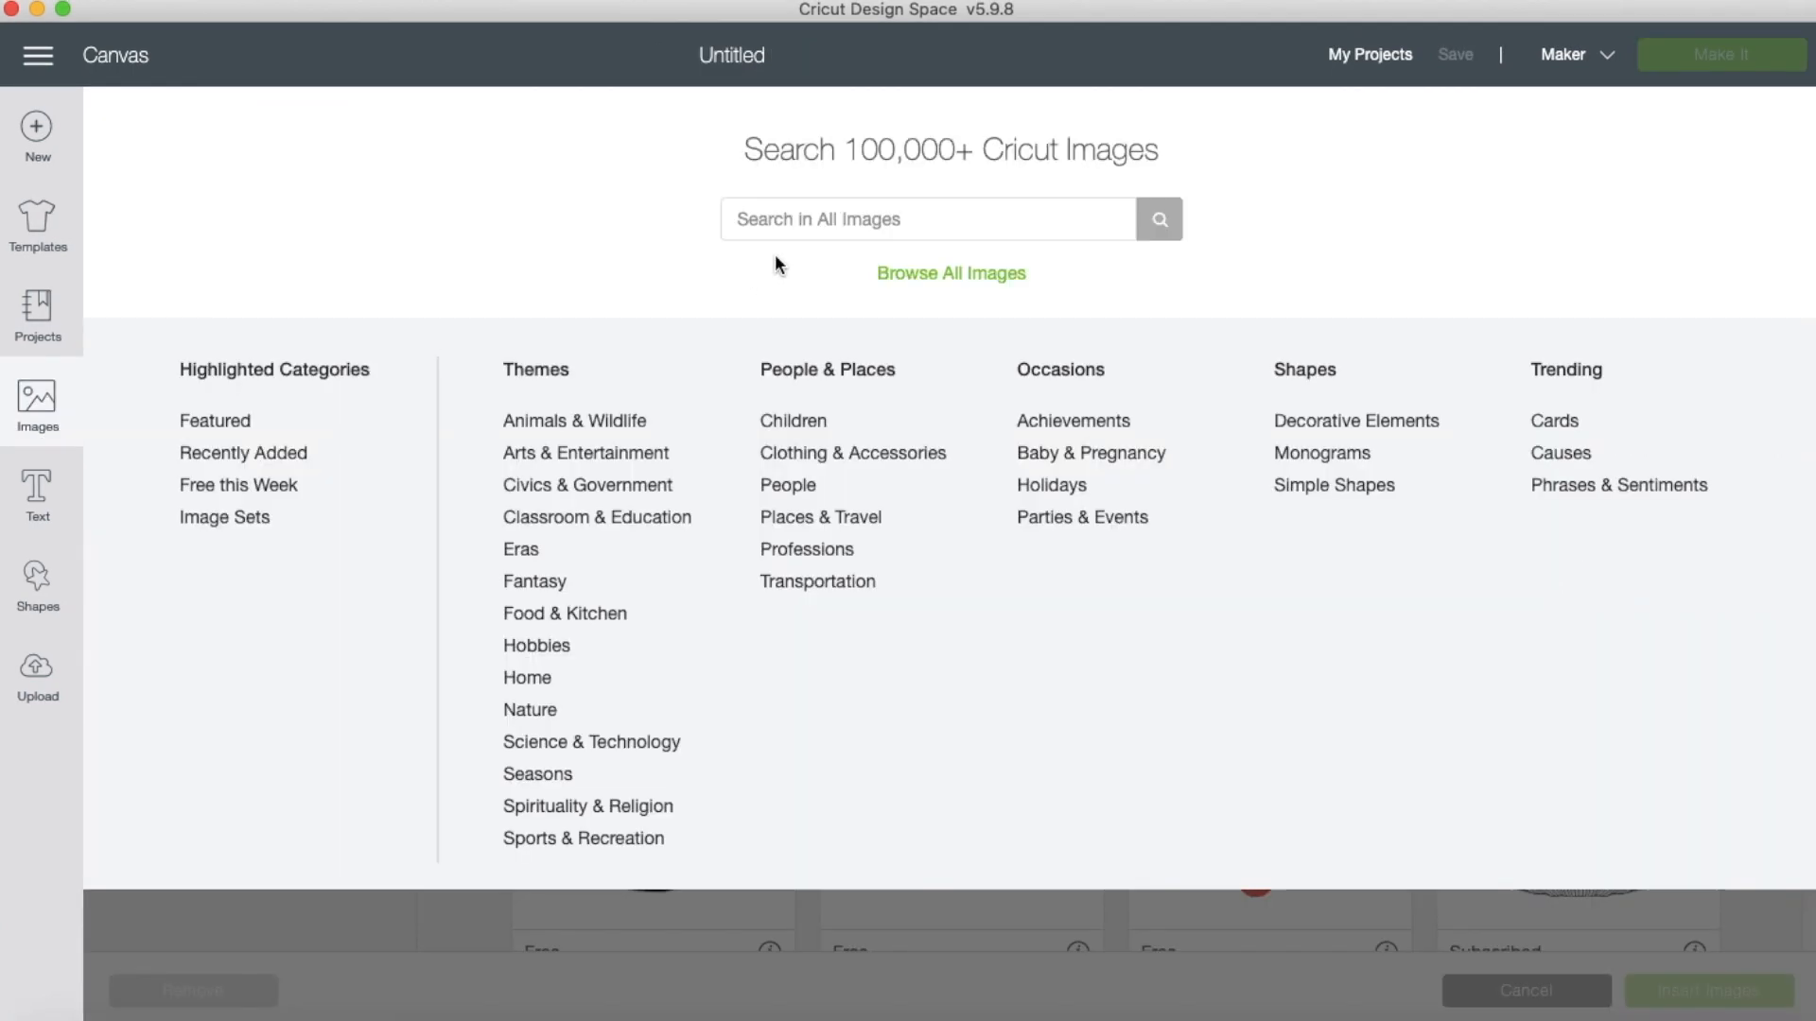
left_click(929, 216)
type("box card")
key("Return")
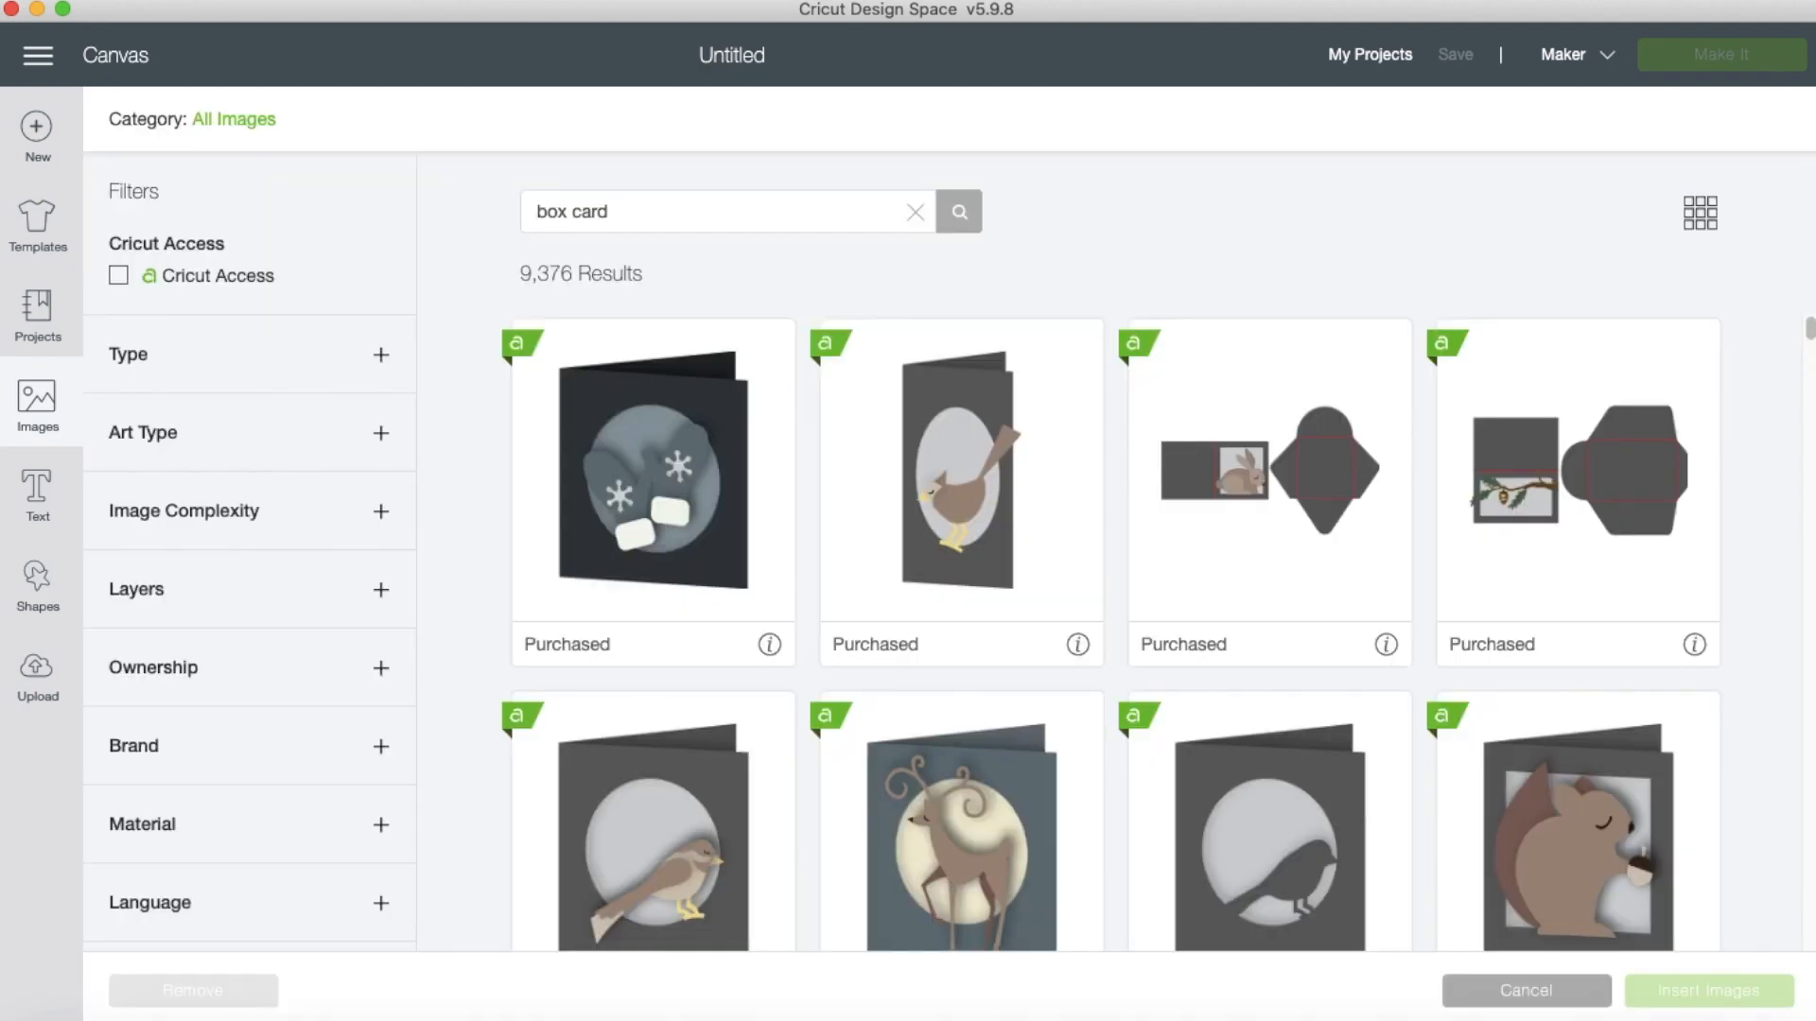
scroll(1065, 388, "down", 10)
scroll(1064, 388, "down", 10)
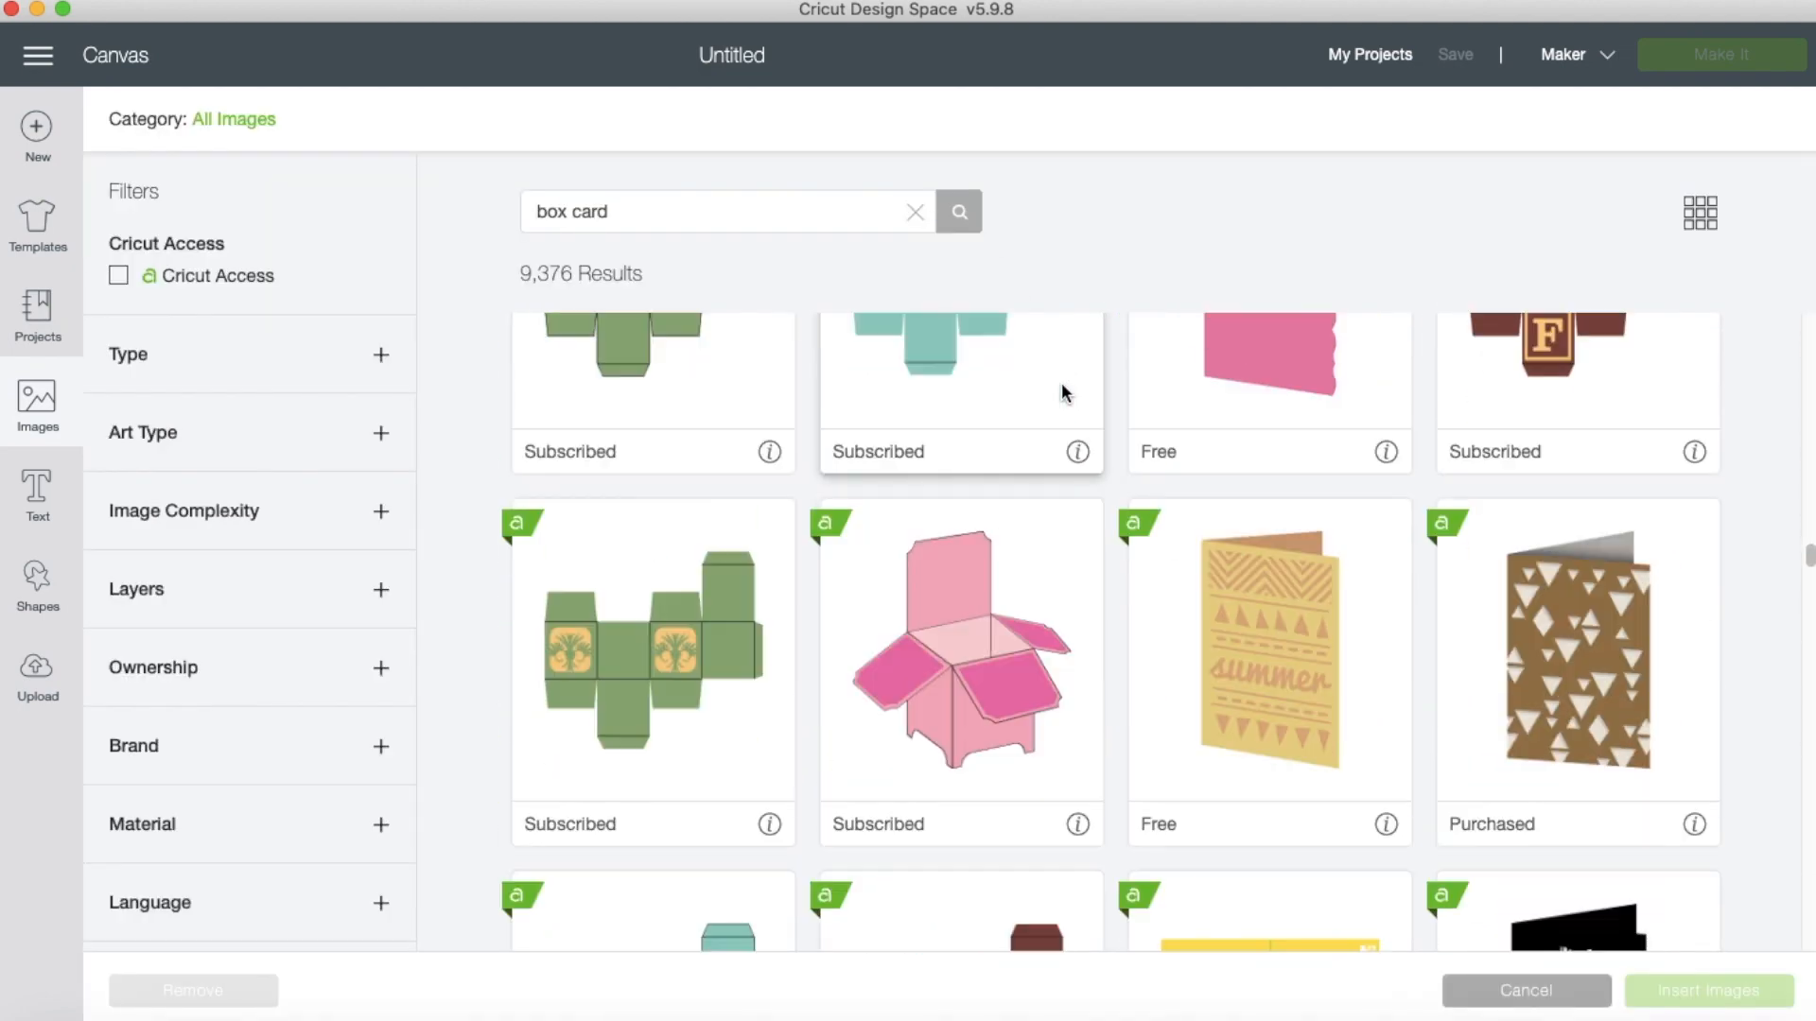
left_click(951, 695)
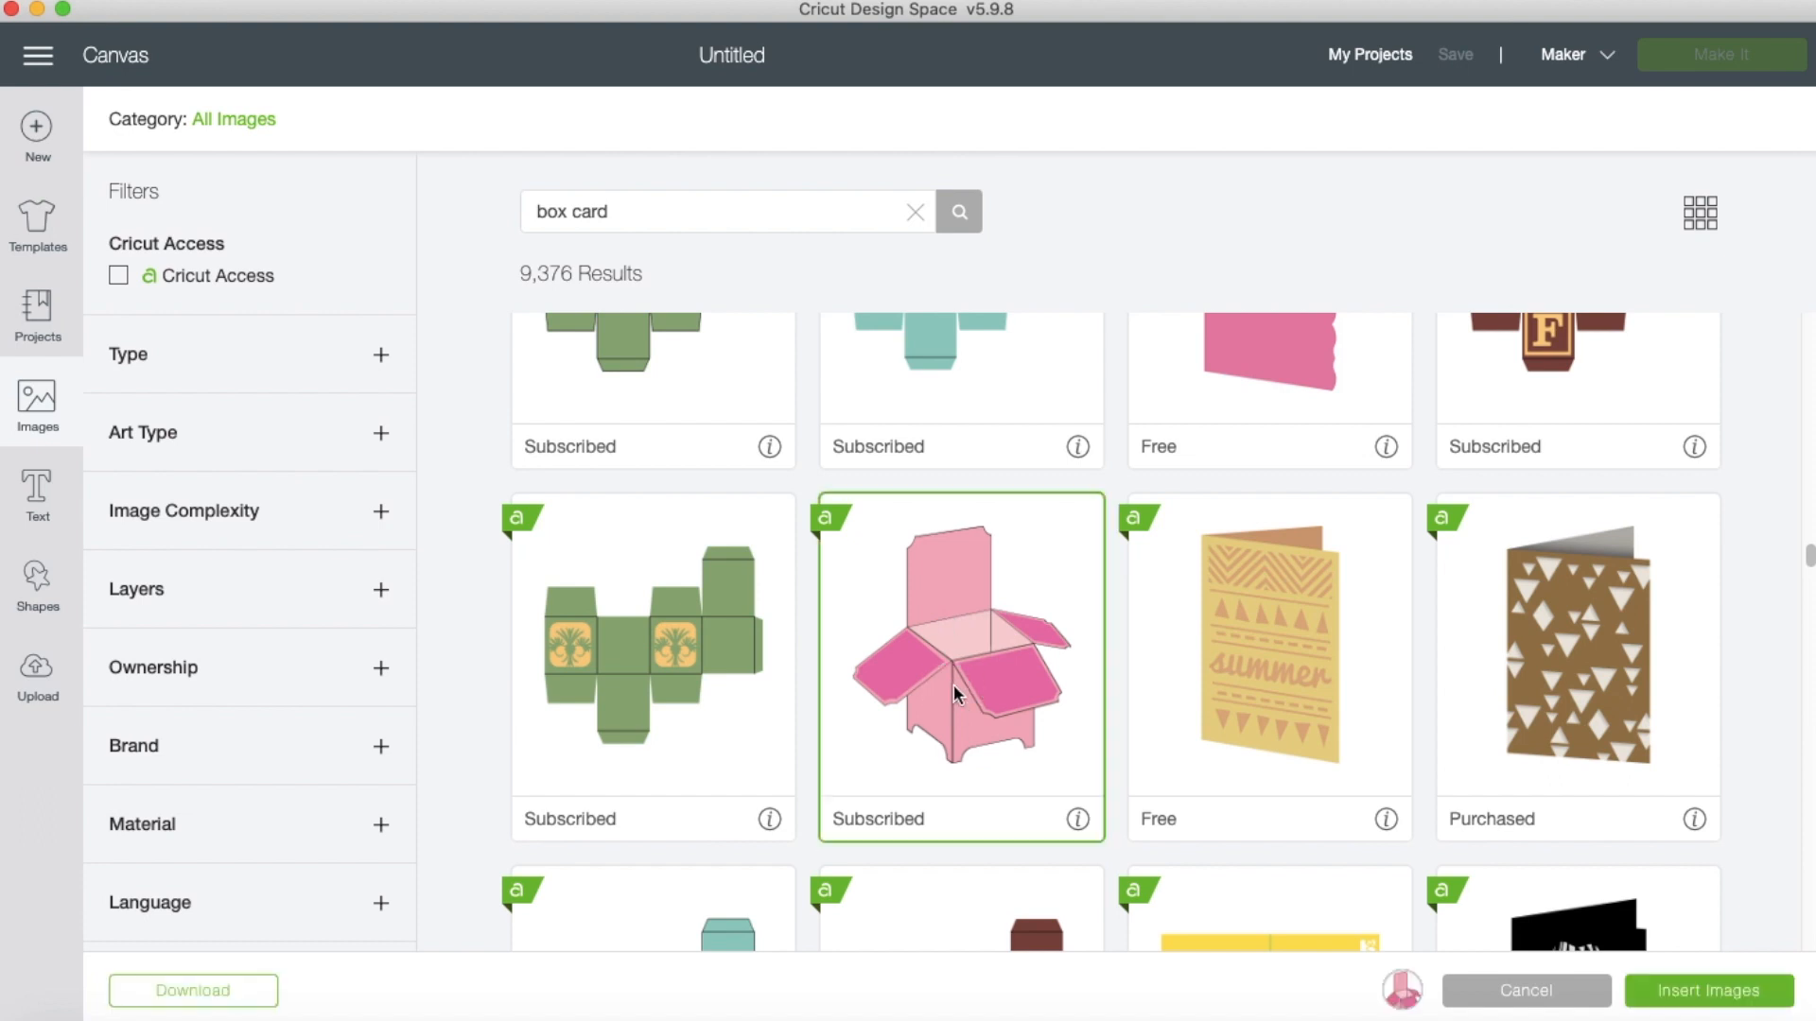
left_click(1721, 997)
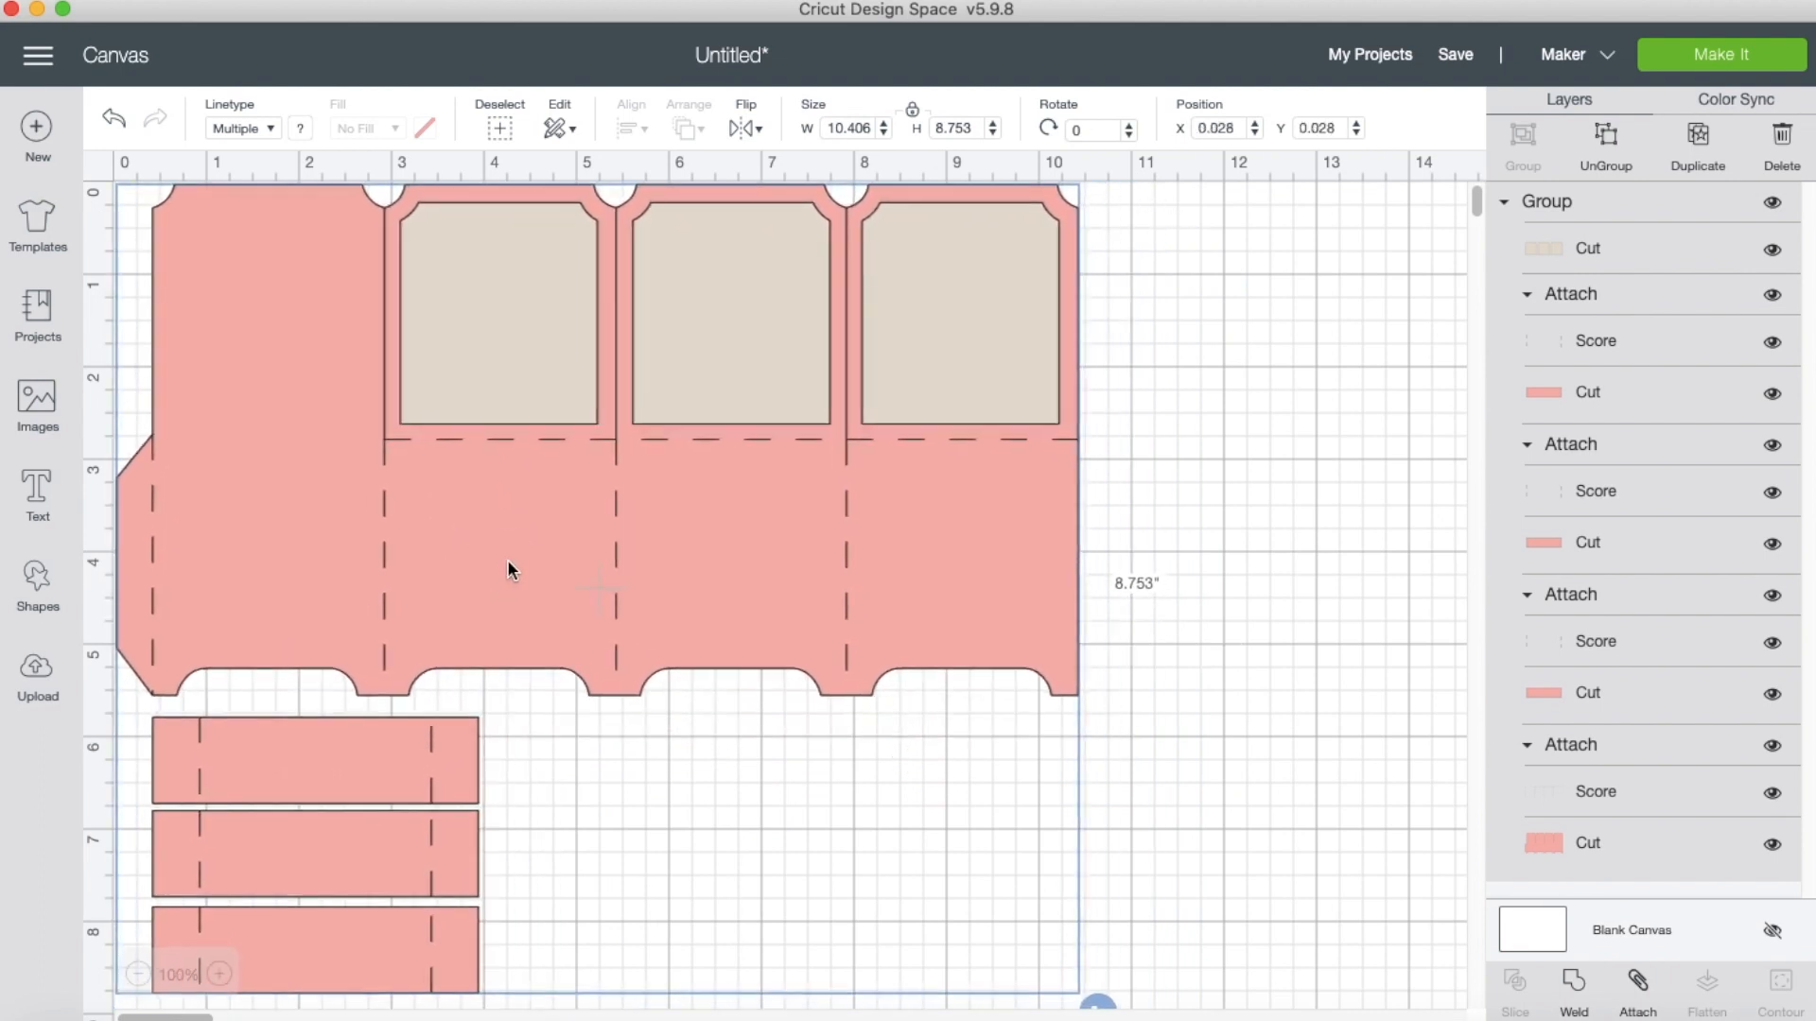
Enlarge the whole box card proportionally to about 11.45 inches wide.
scroll(1118, 856, "down", 2)
scroll(1120, 854, "down", 2)
left_click_drag(1102, 925, 1199, 927)
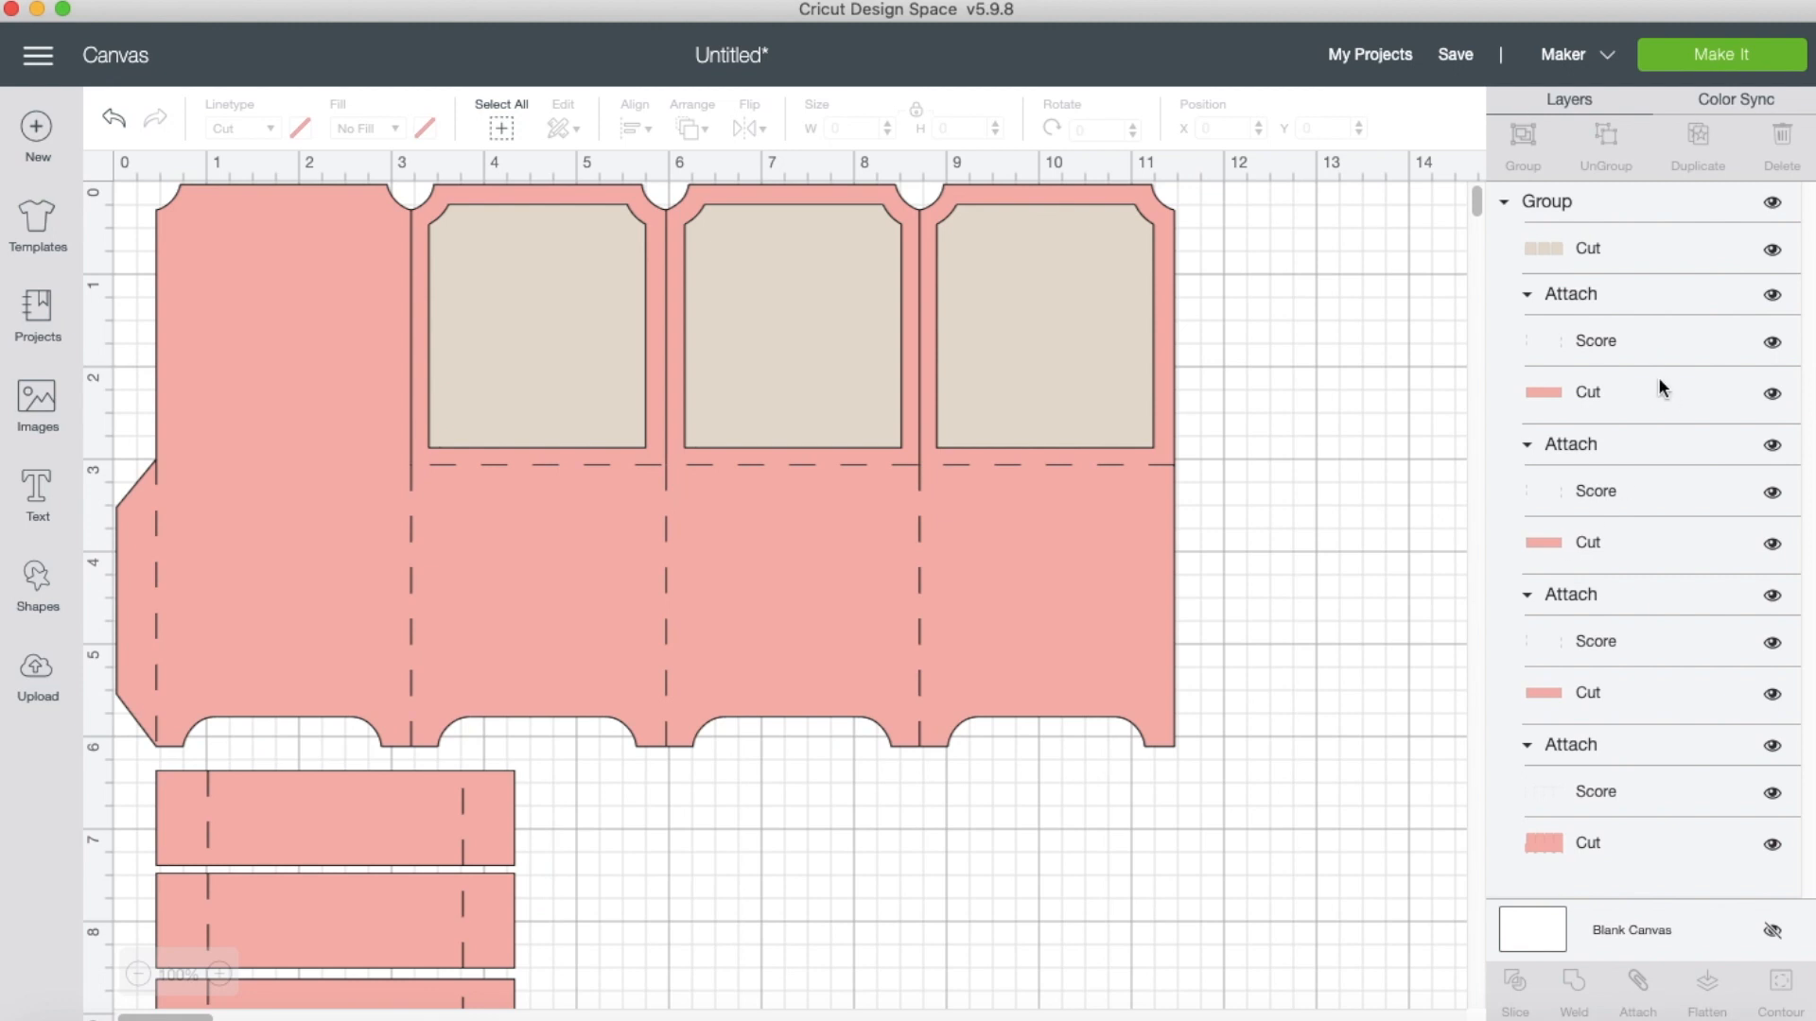
Recolour all four pink cut layers of the box card to light blue.
left_click(1549, 395)
left_click(1549, 551, "shift")
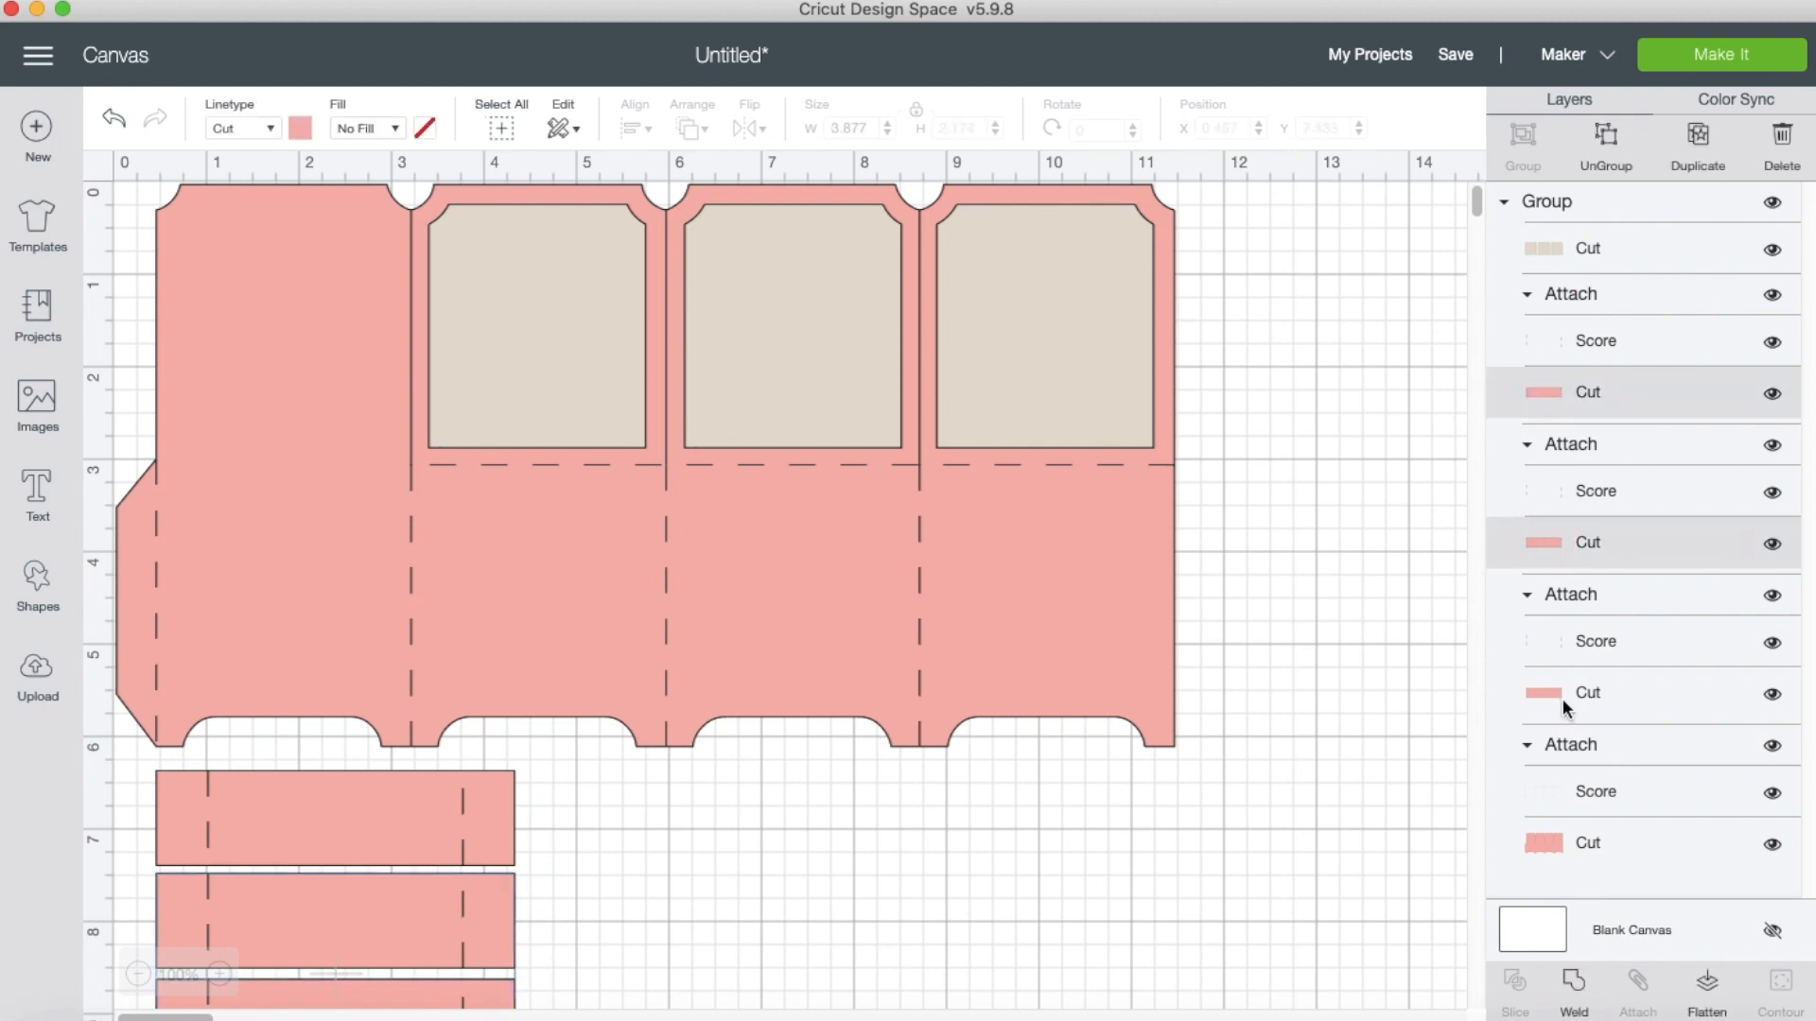
left_click(1563, 700, "shift")
left_click(1557, 841, "shift")
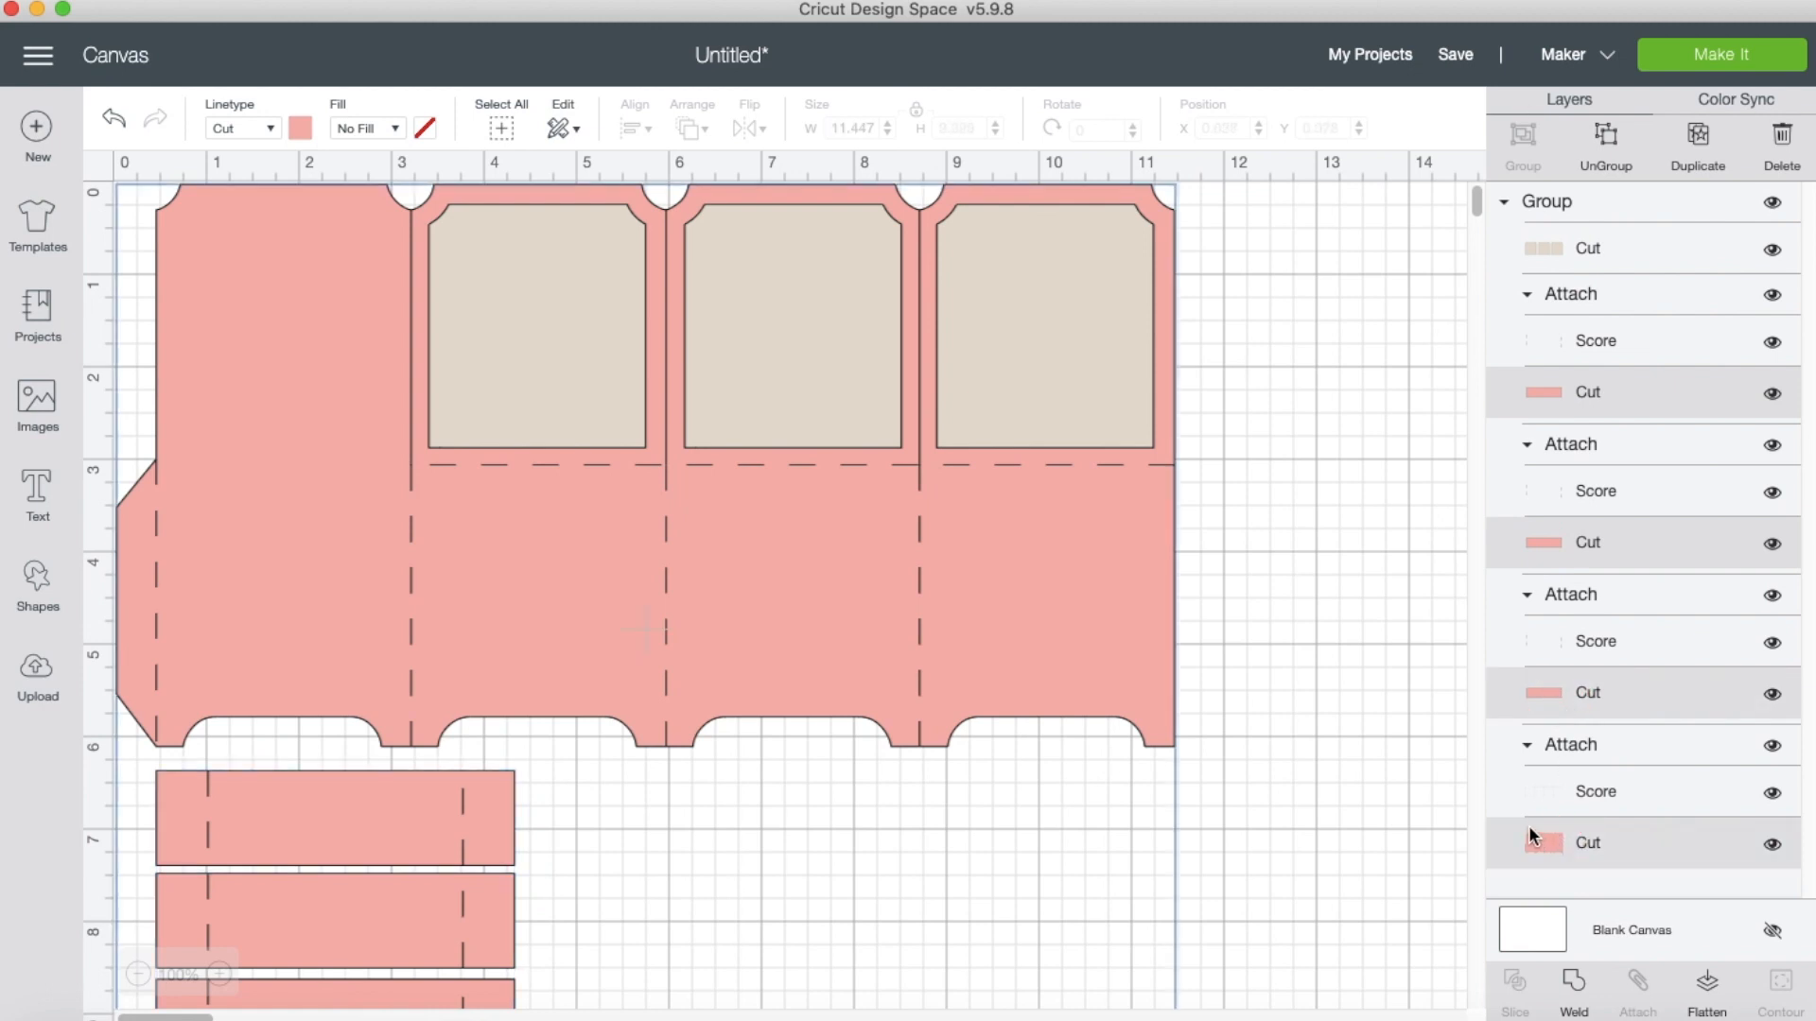
left_click(301, 129)
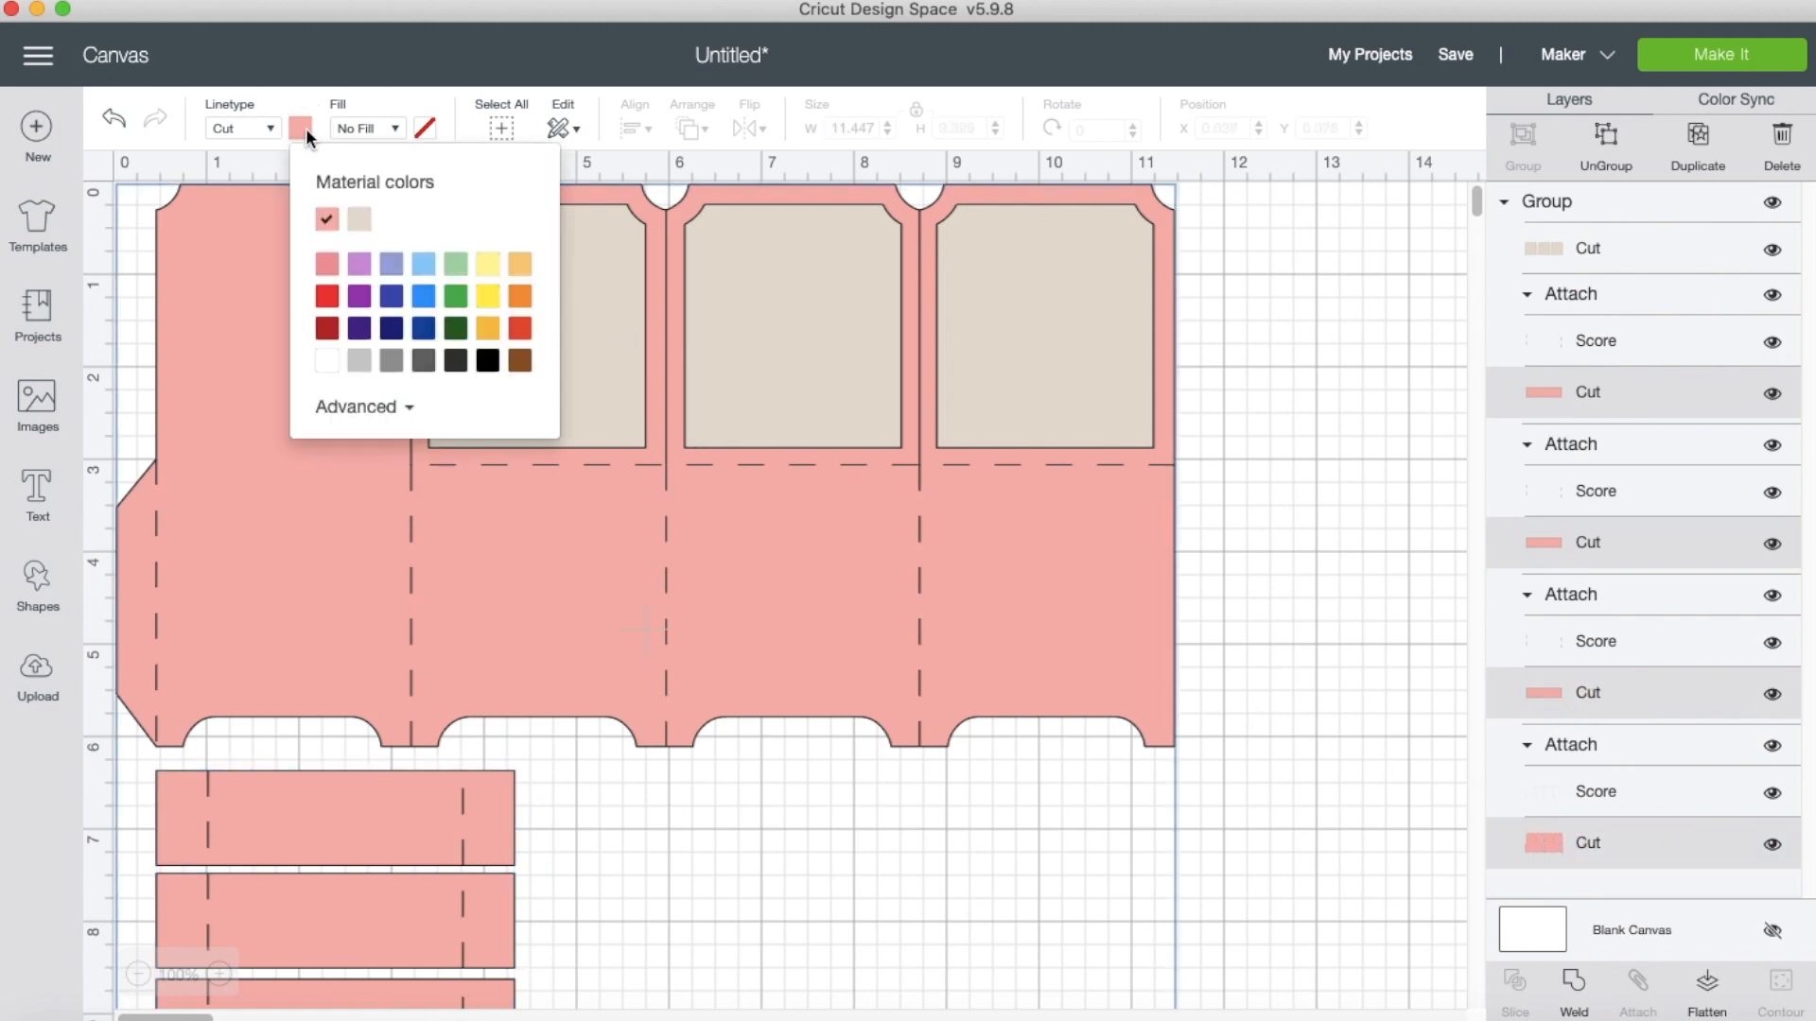
left_click(426, 266)
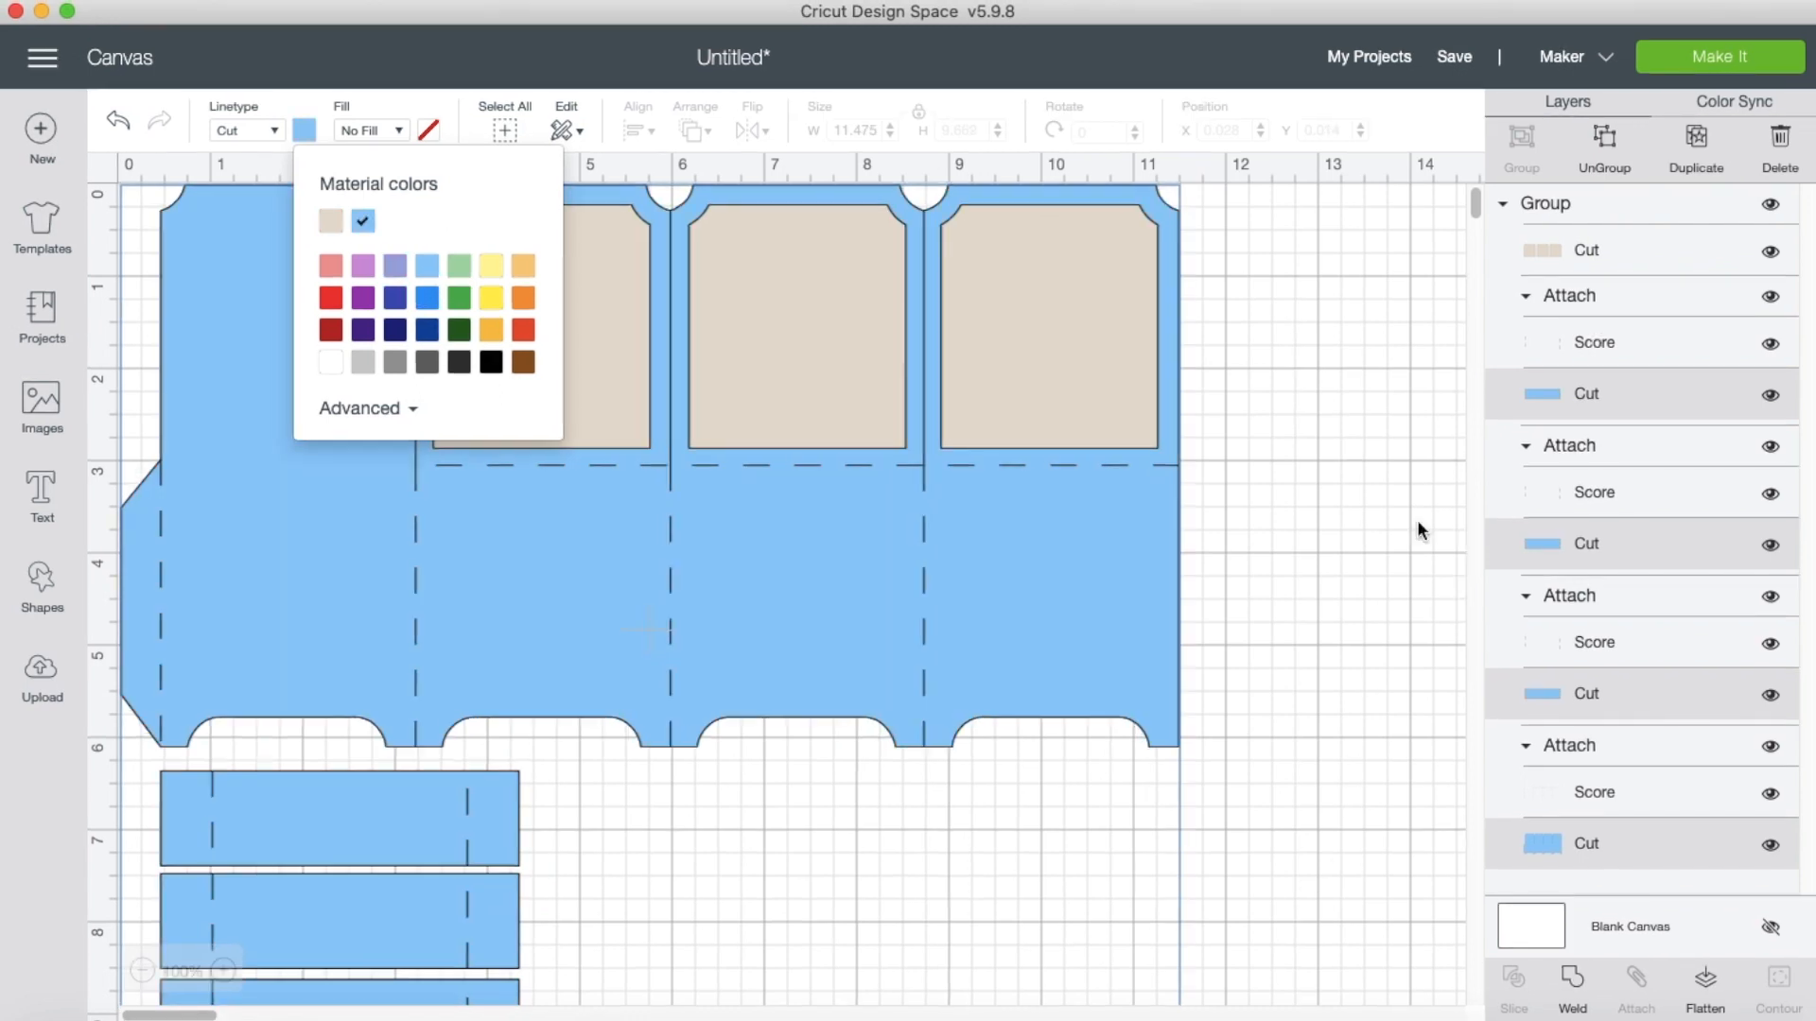
Ungroup the box card and hide the contours of the first two beige panels, keeping only the rightmost one.
left_click(1606, 143)
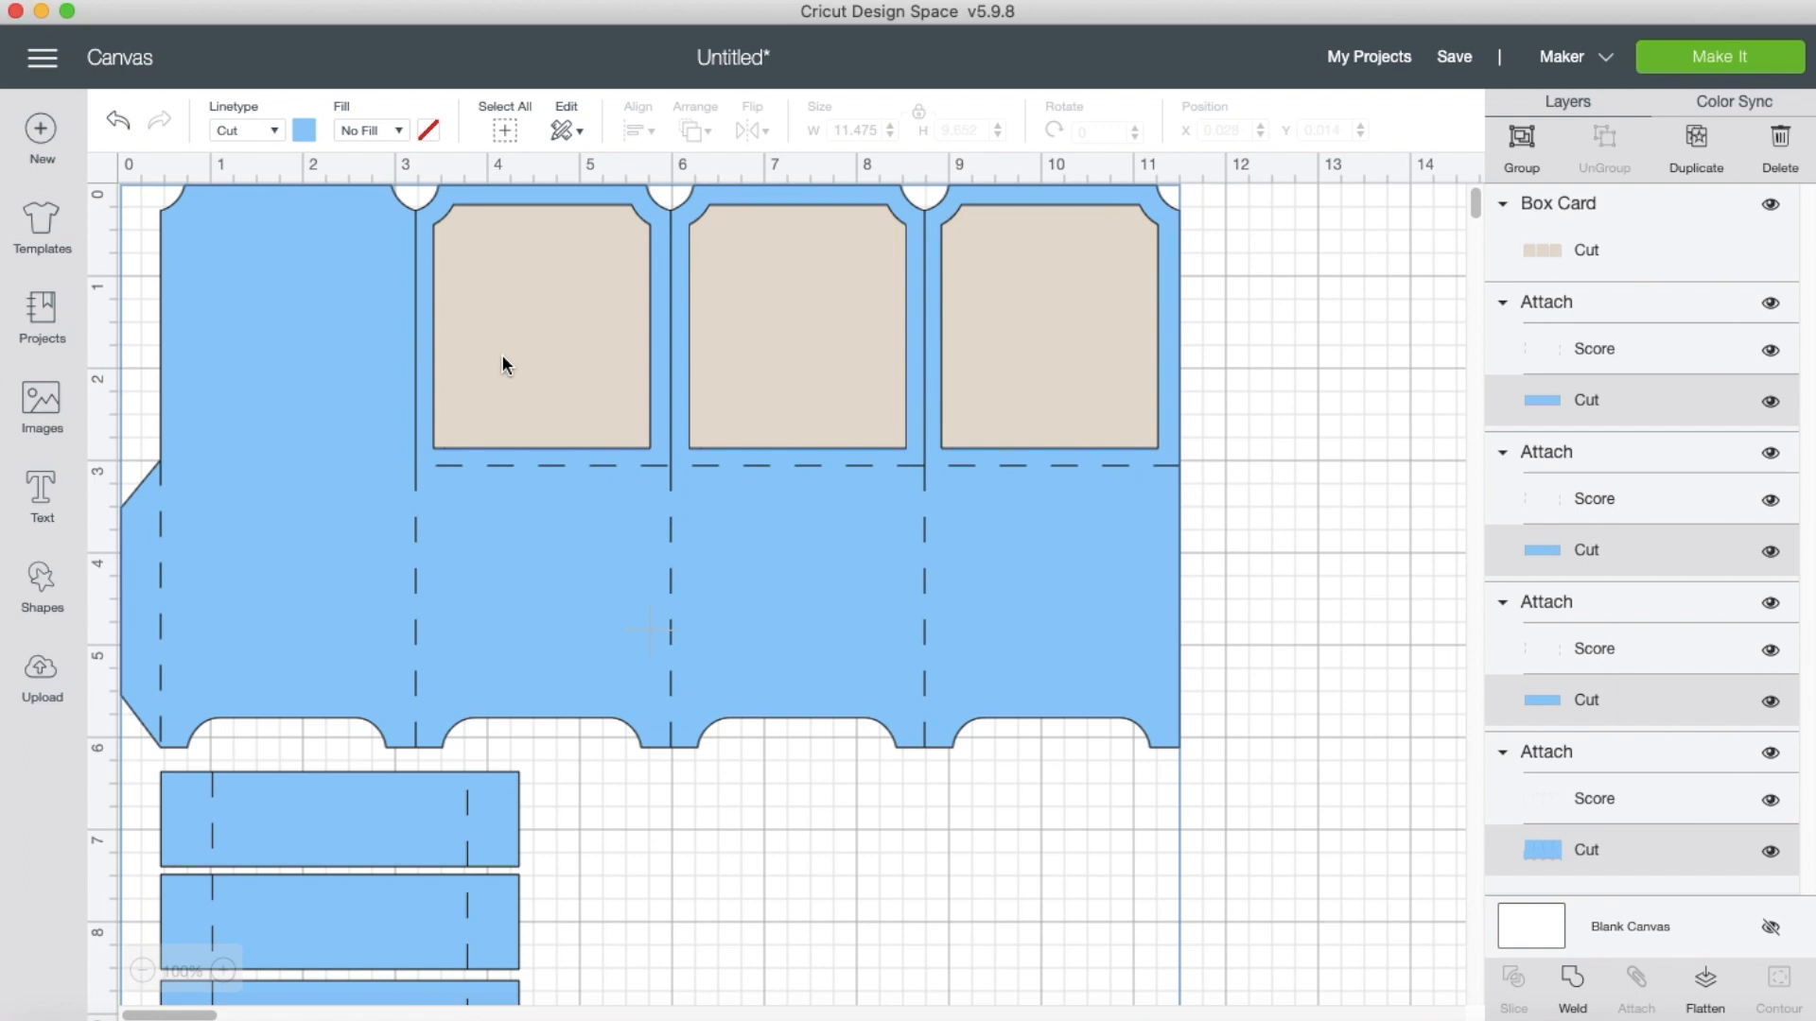
left_click(754, 315)
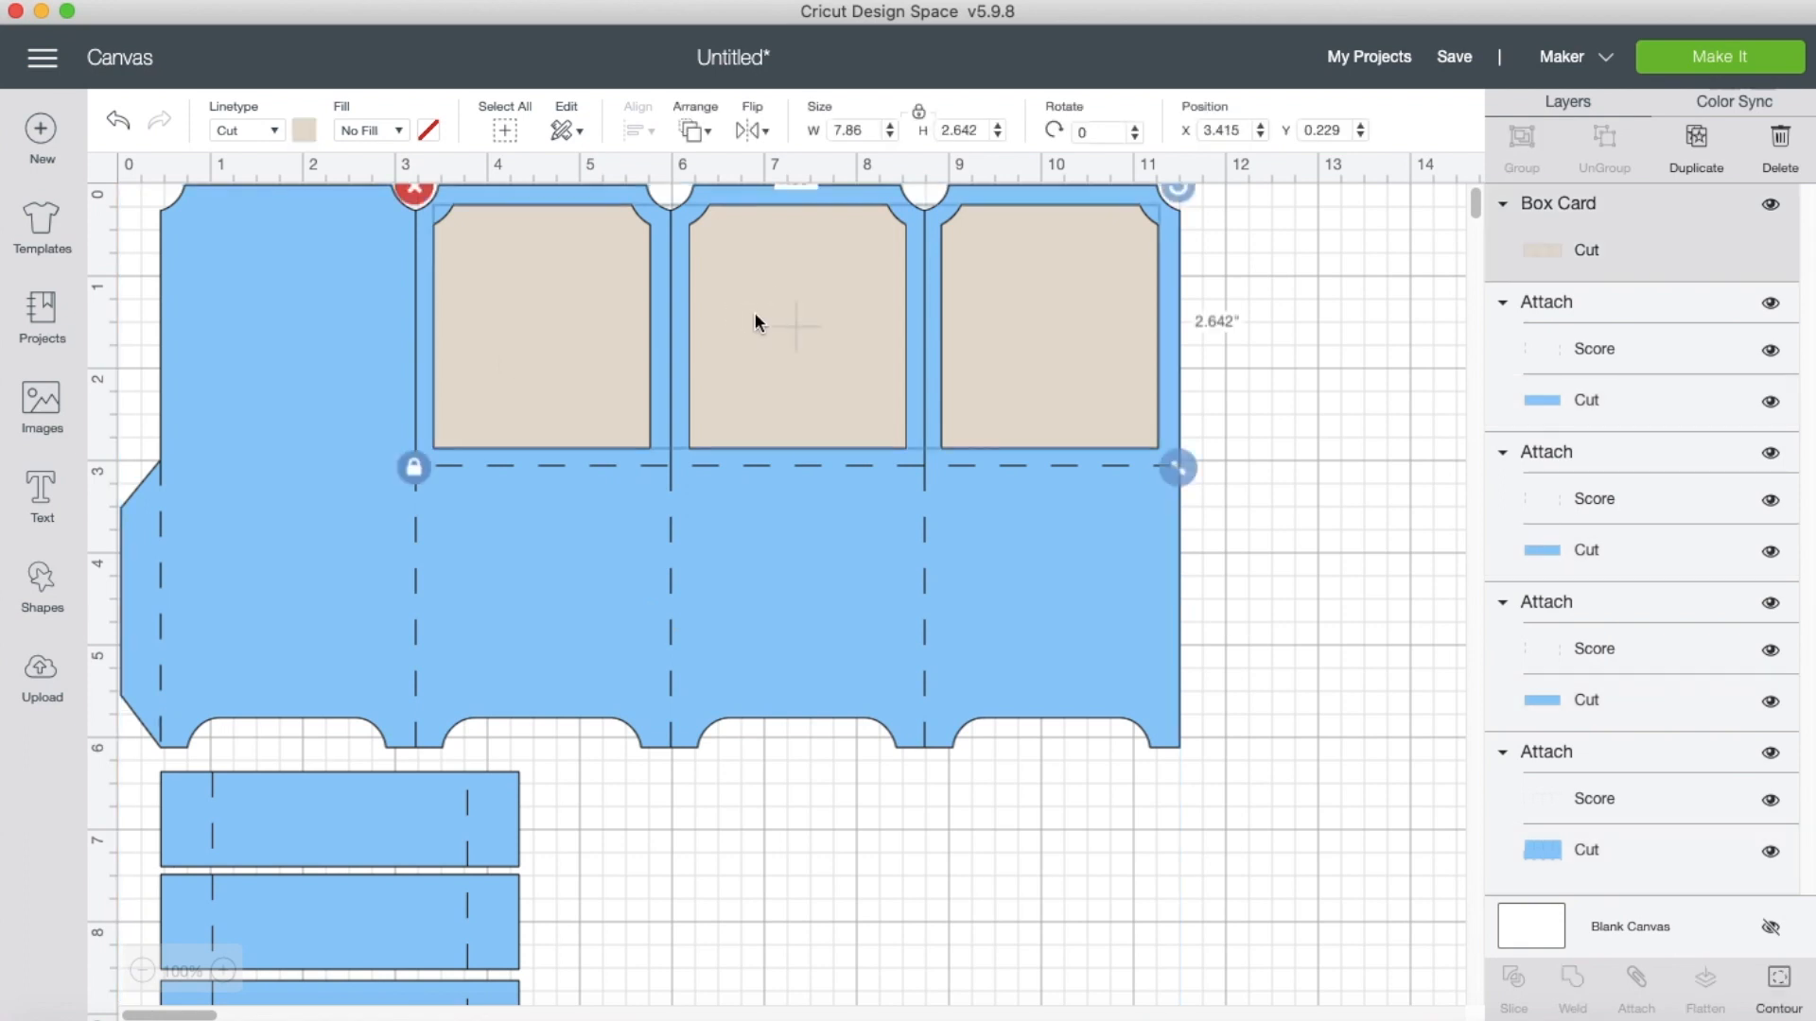
left_click(1780, 985)
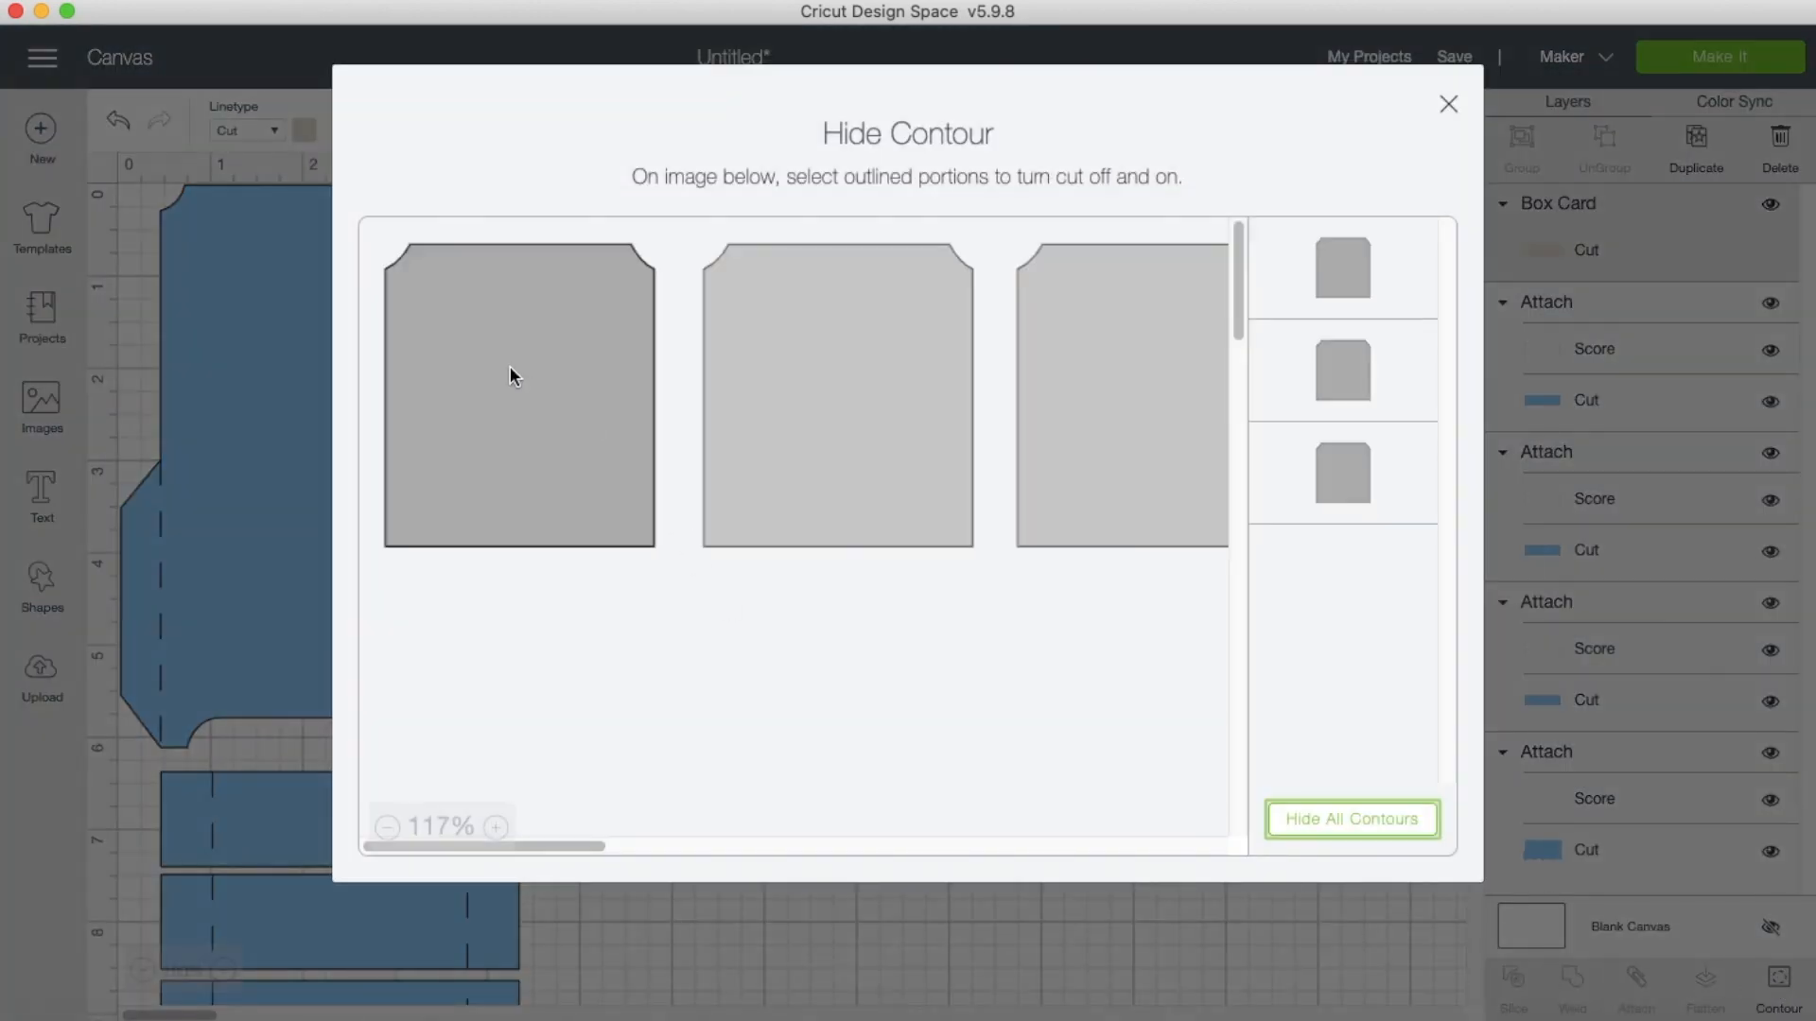
left_click(511, 376)
left_click(820, 355)
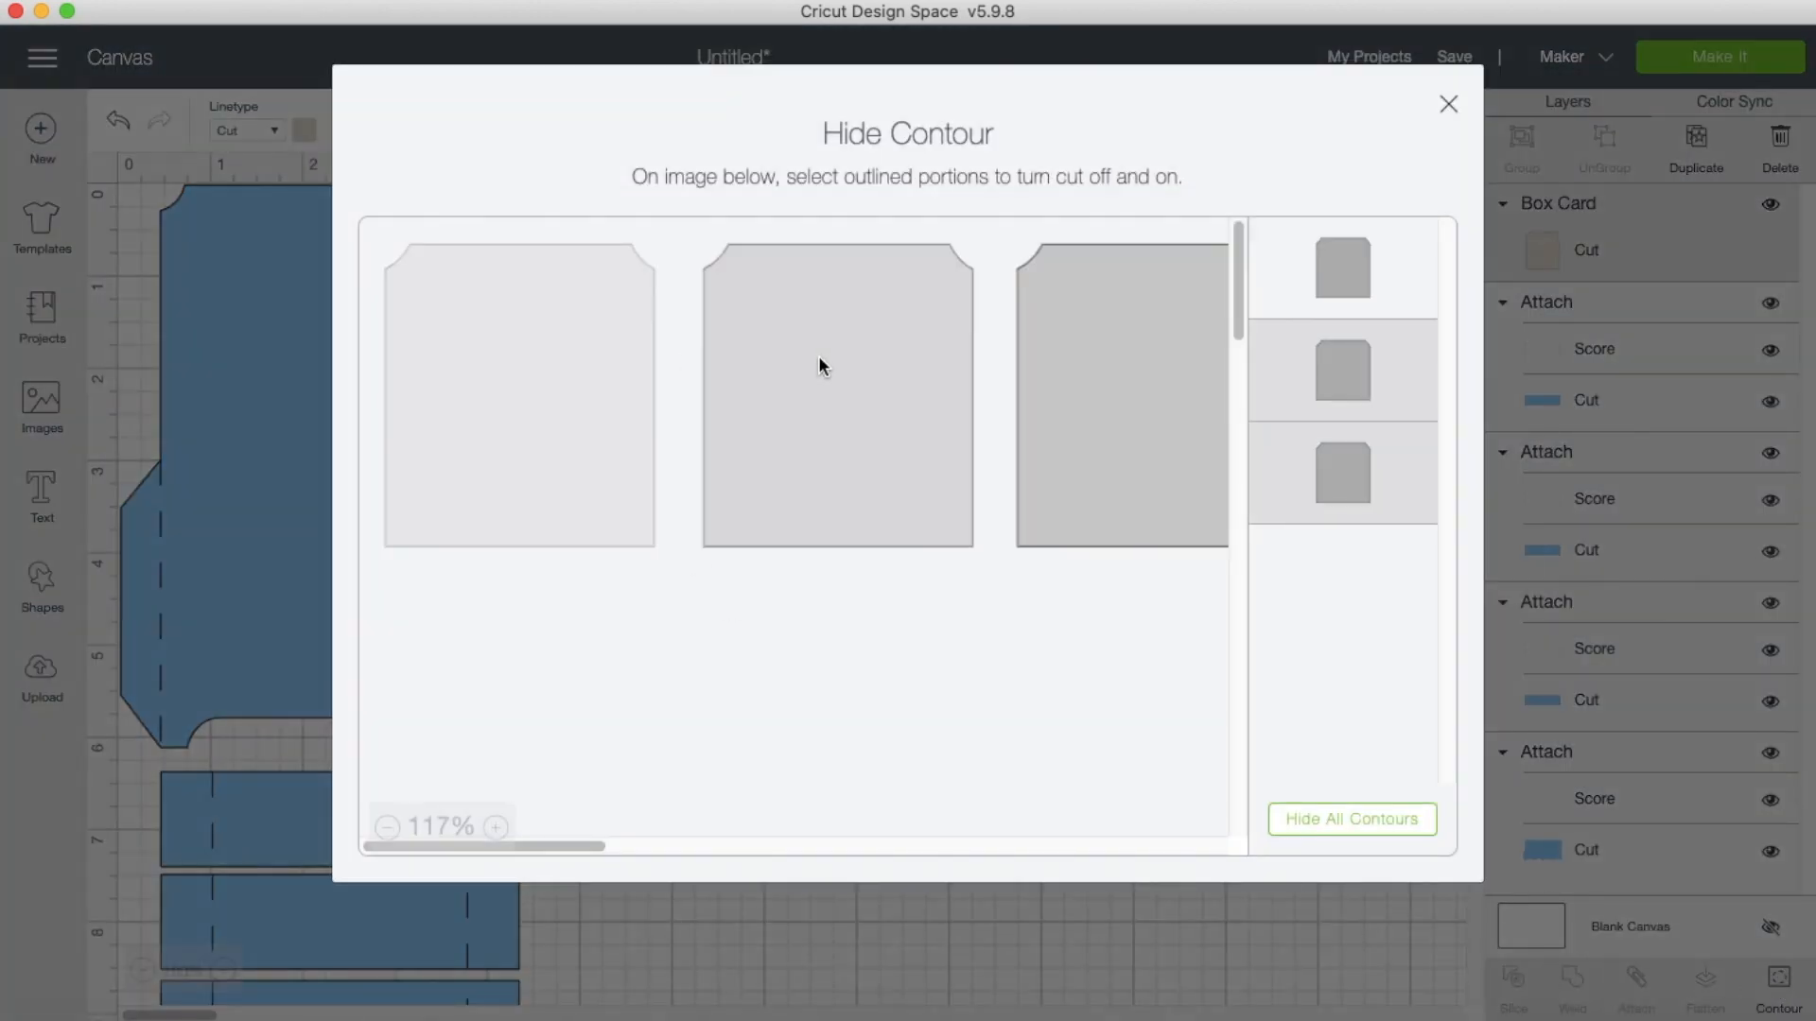
left_click(1449, 101)
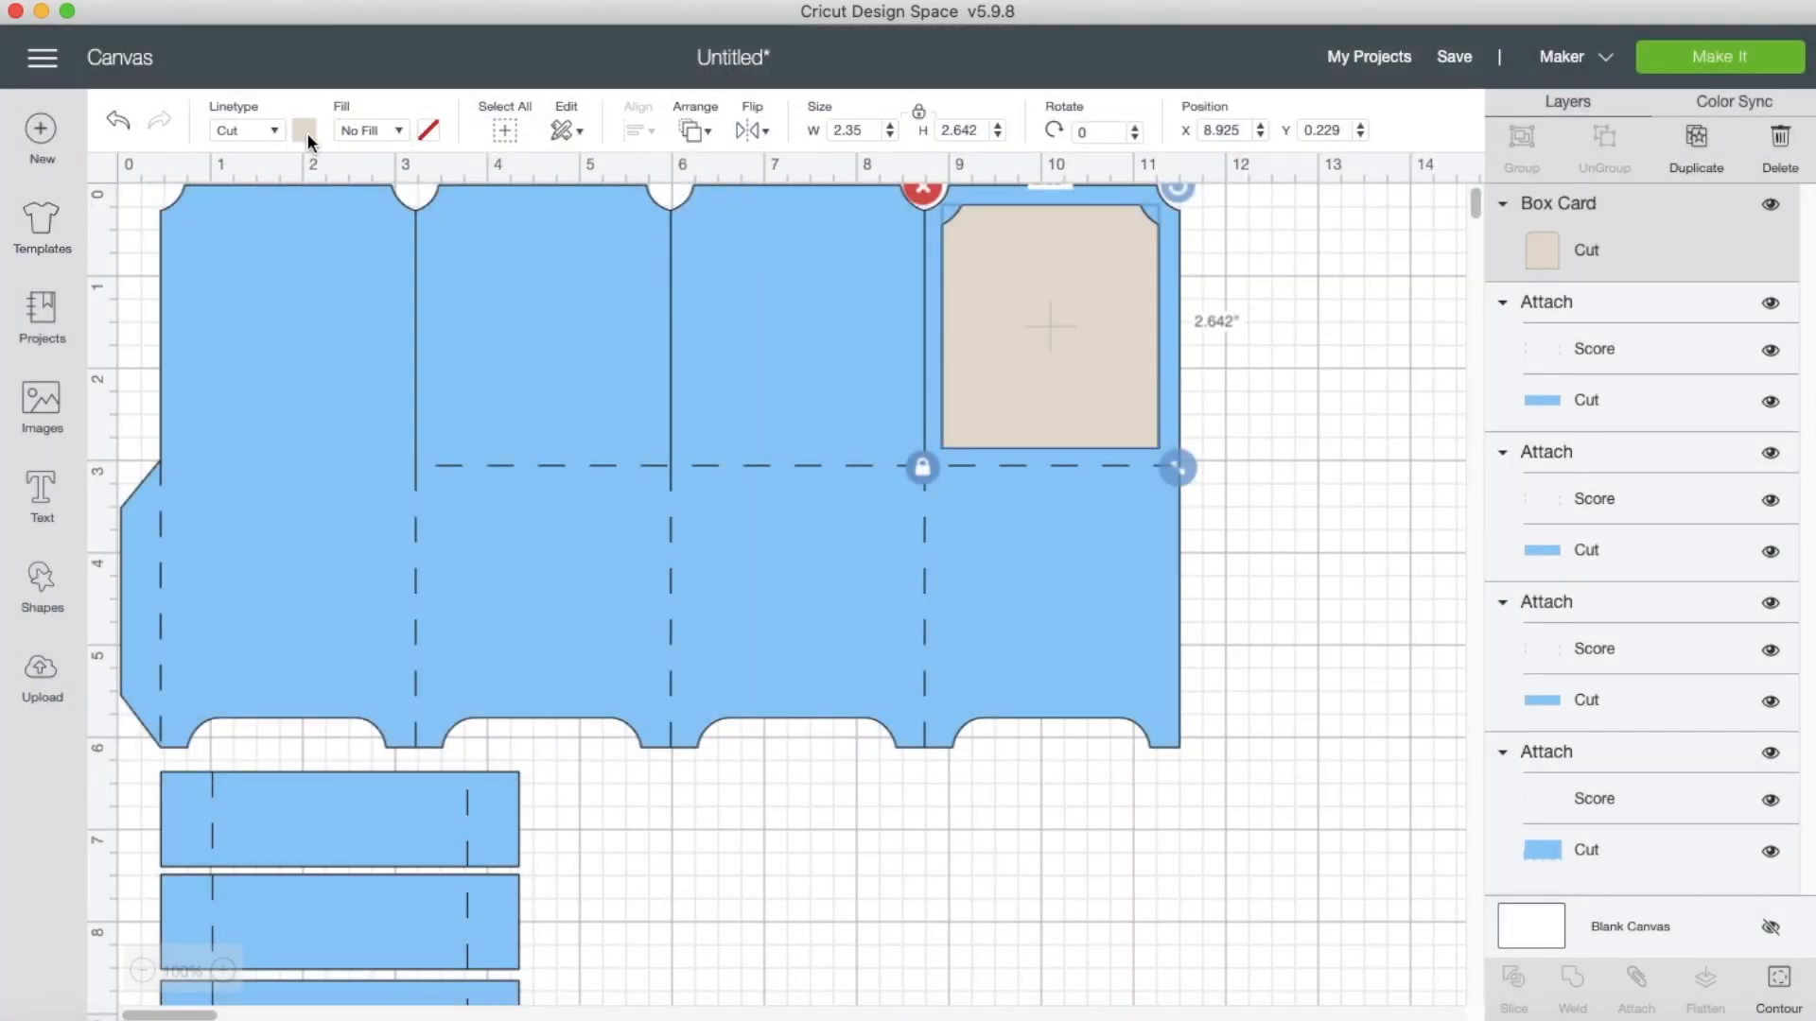
Change the remaining beige panel's material colour to white.
left_click(305, 132)
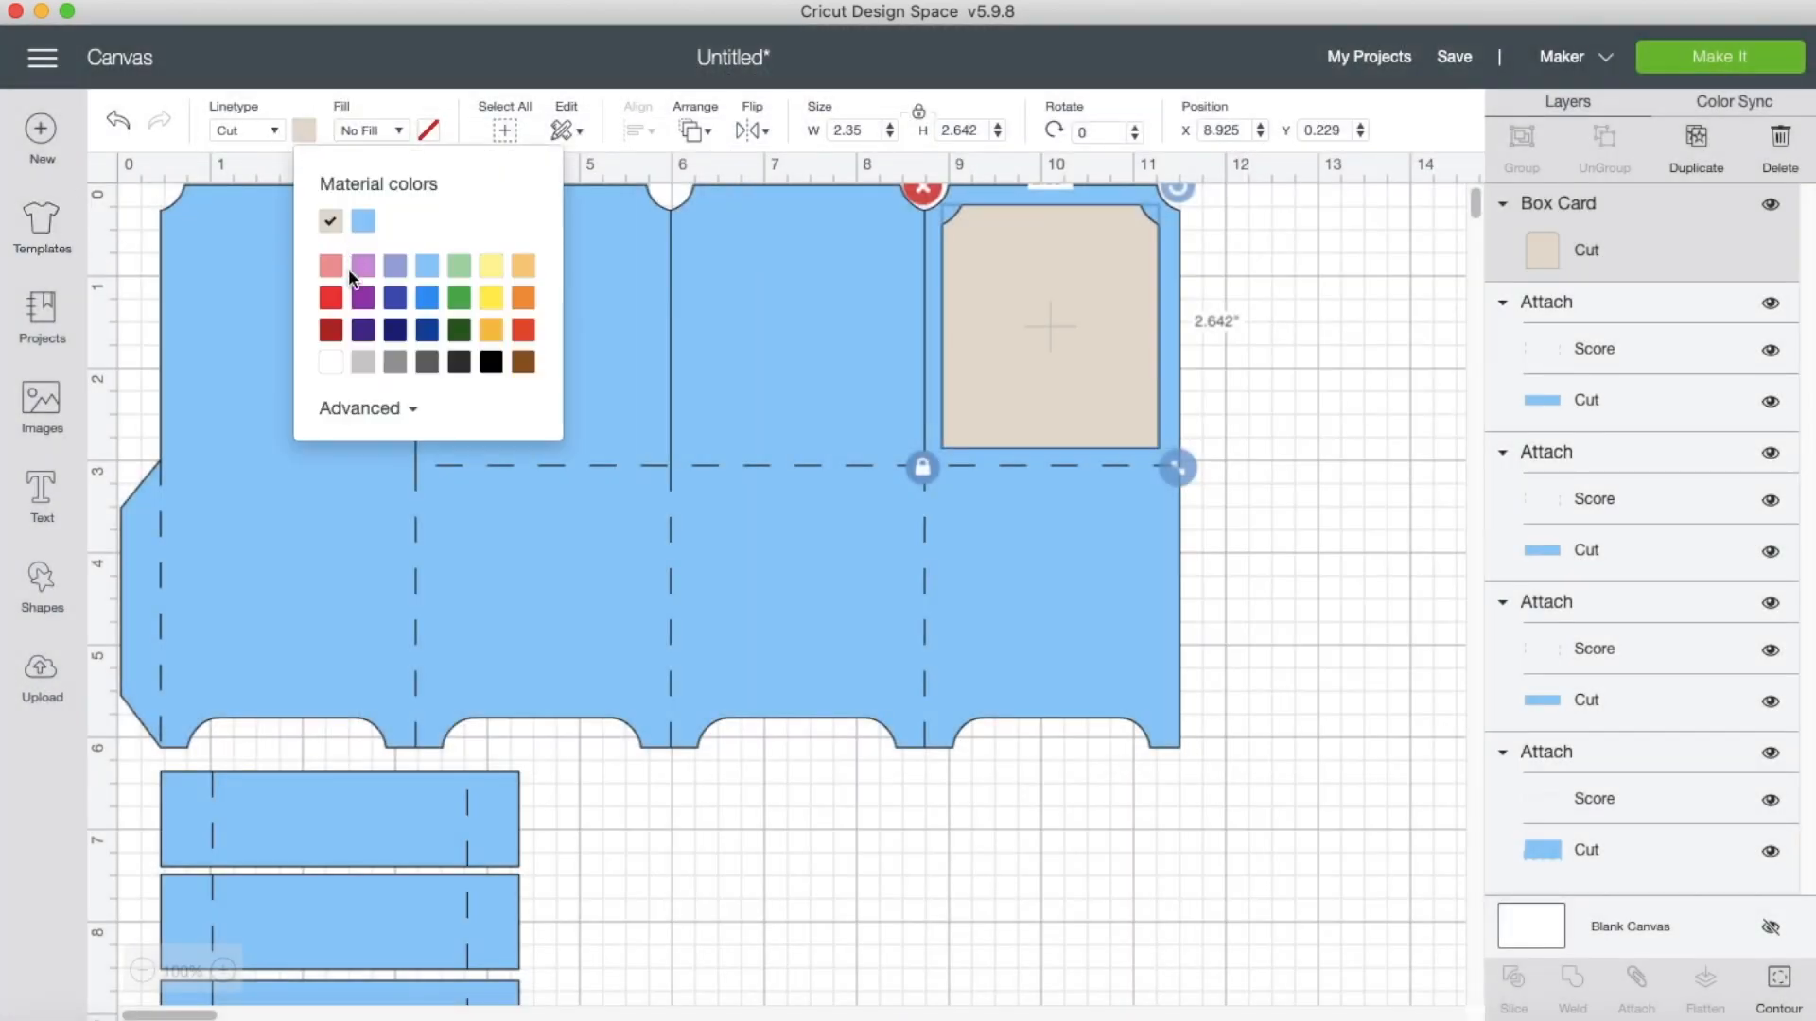
left_click(335, 370)
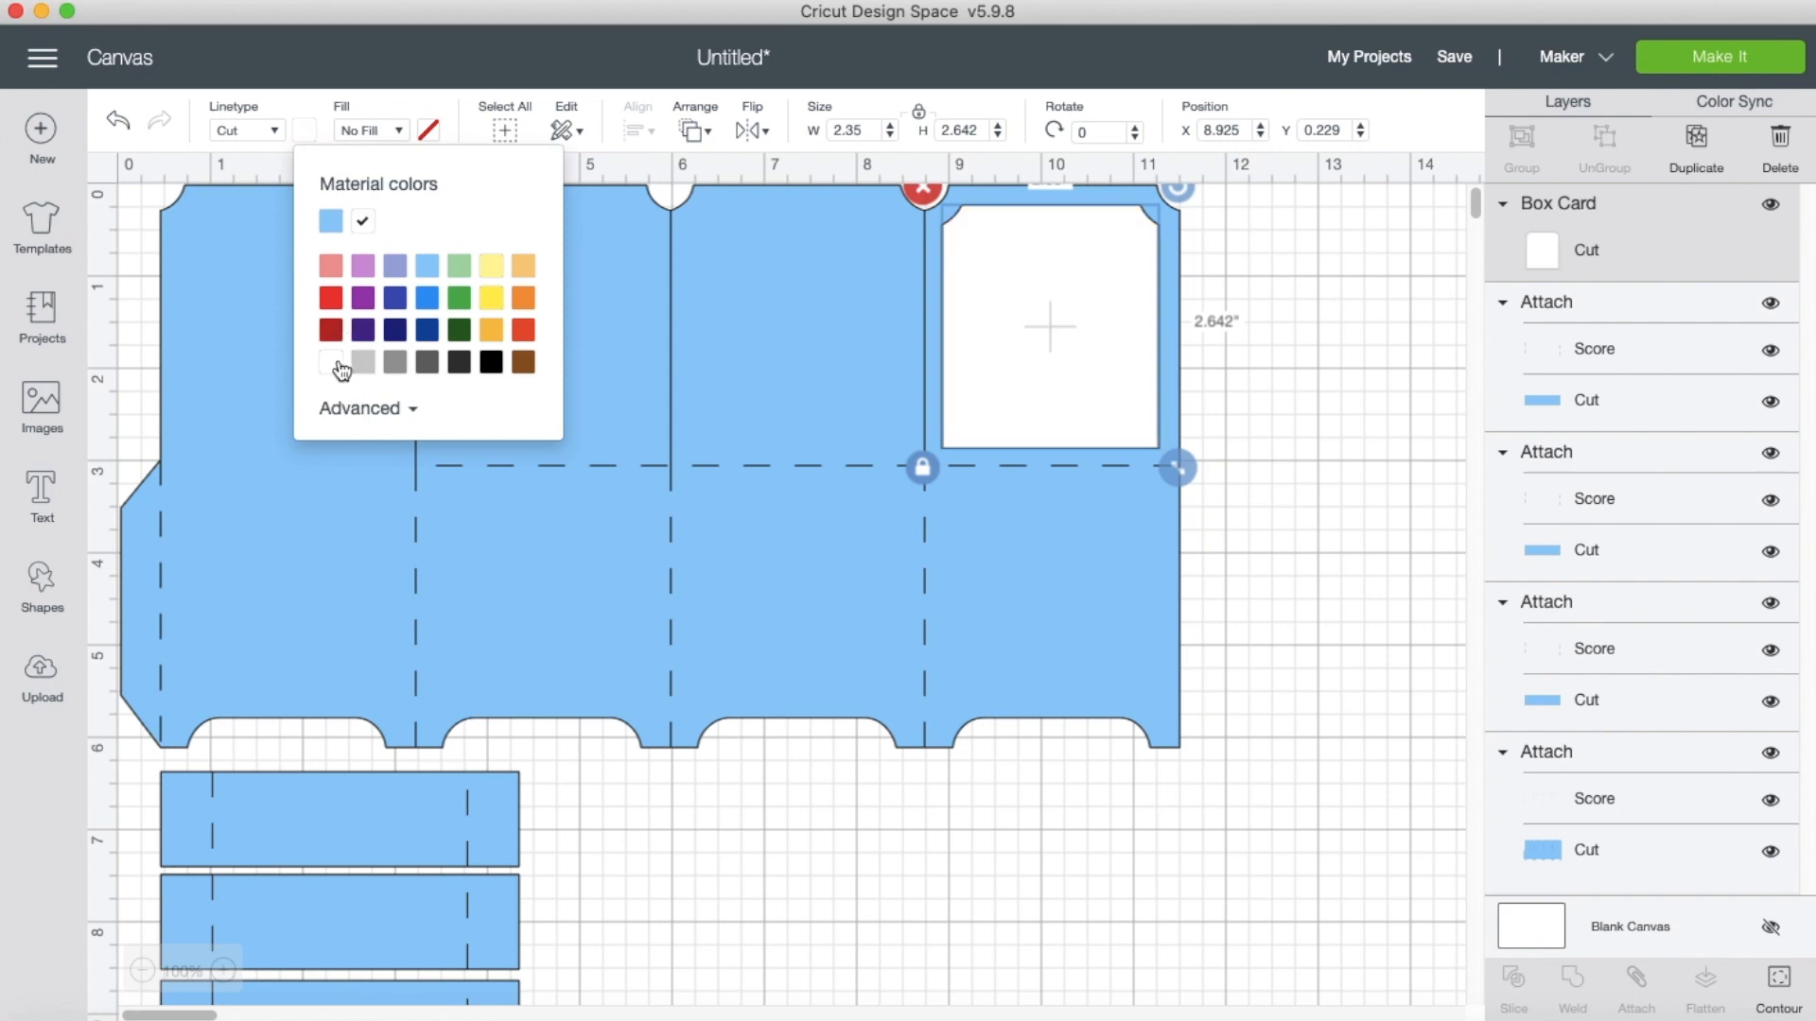
left_click(1002, 644)
Duplicate the white panel and place the copy on the second upper flap from the left of the box card.
left_click(1066, 417)
right_click(1067, 419)
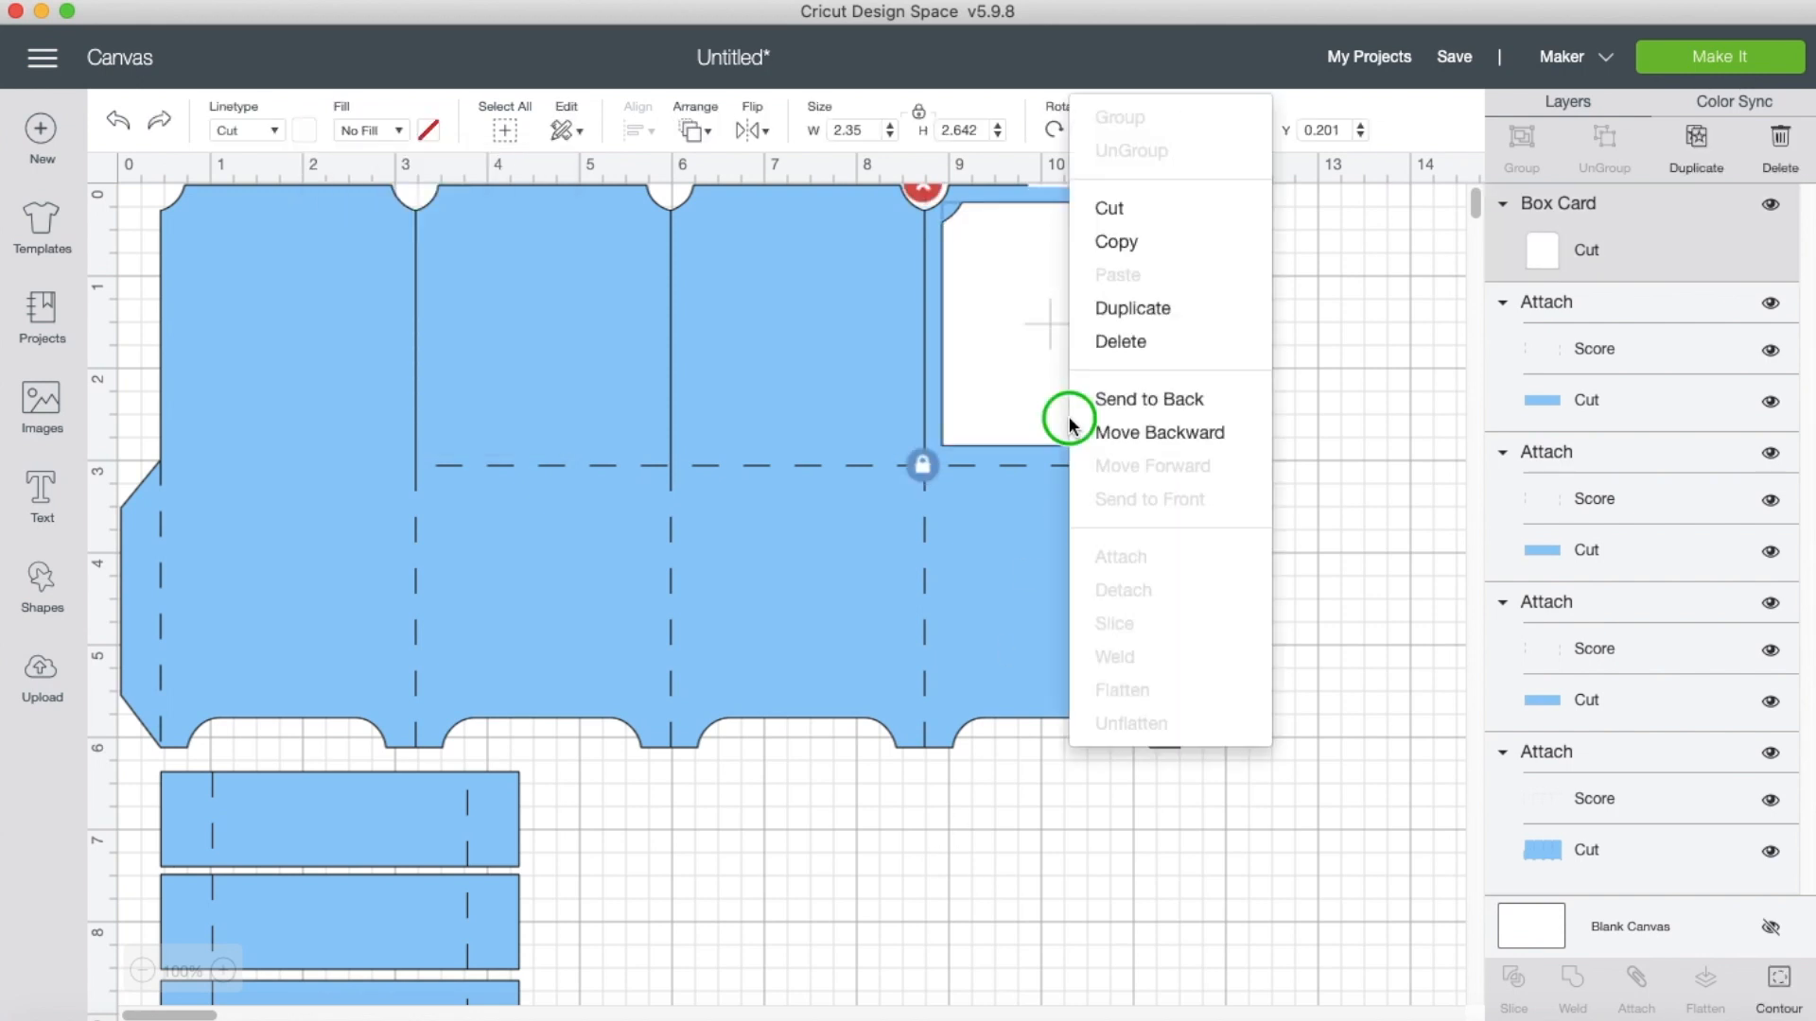
left_click(1124, 309)
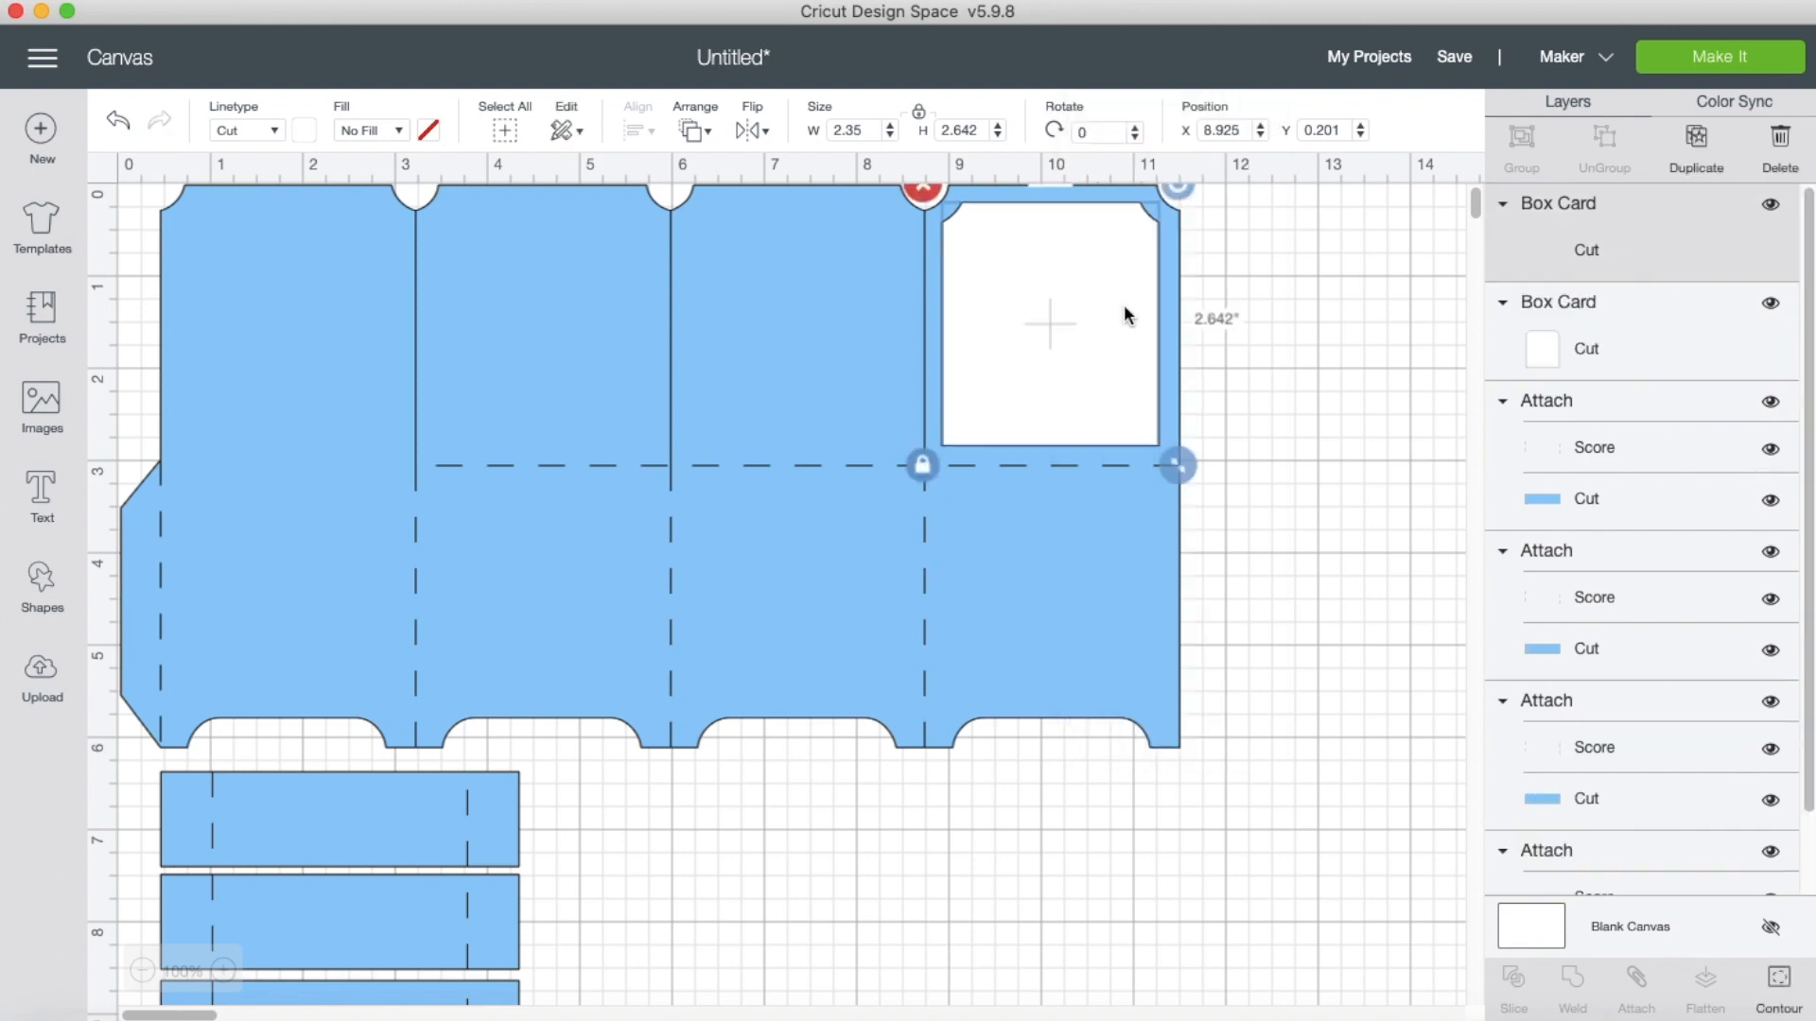
left_click_drag(1089, 397, 544, 360)
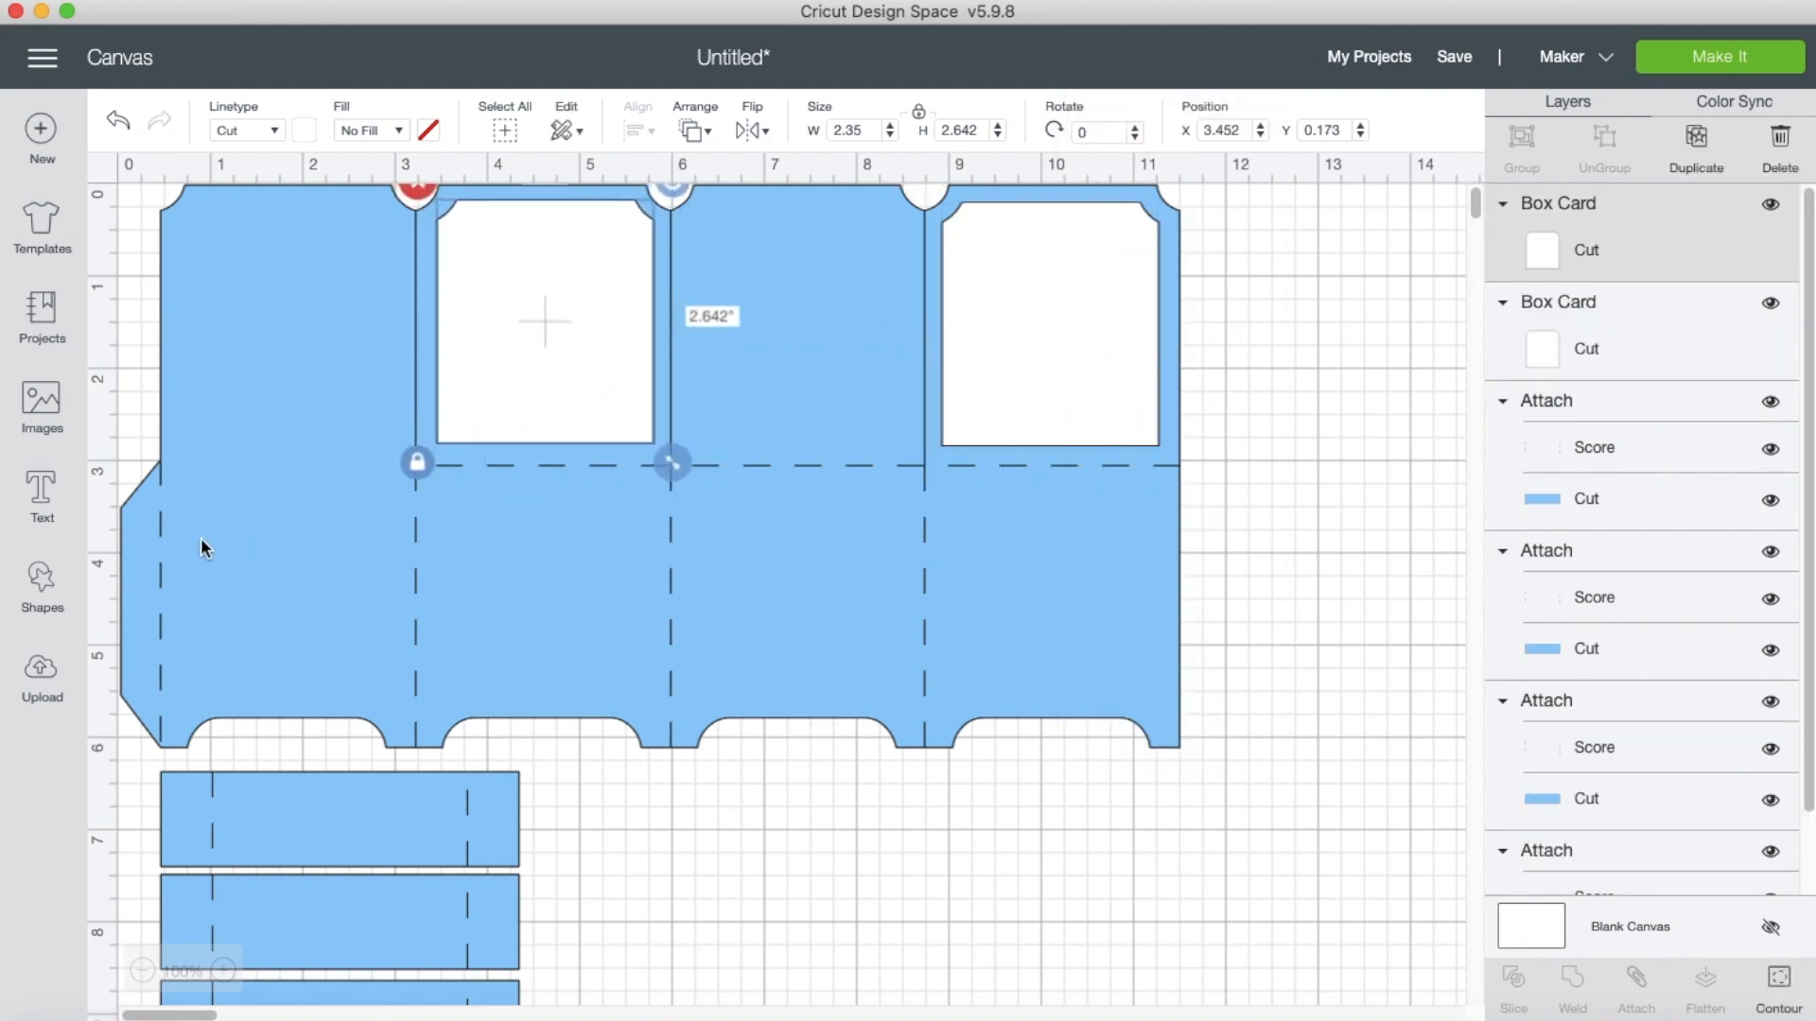
Add a square shape and set its material colour to white.
left_click(42, 589)
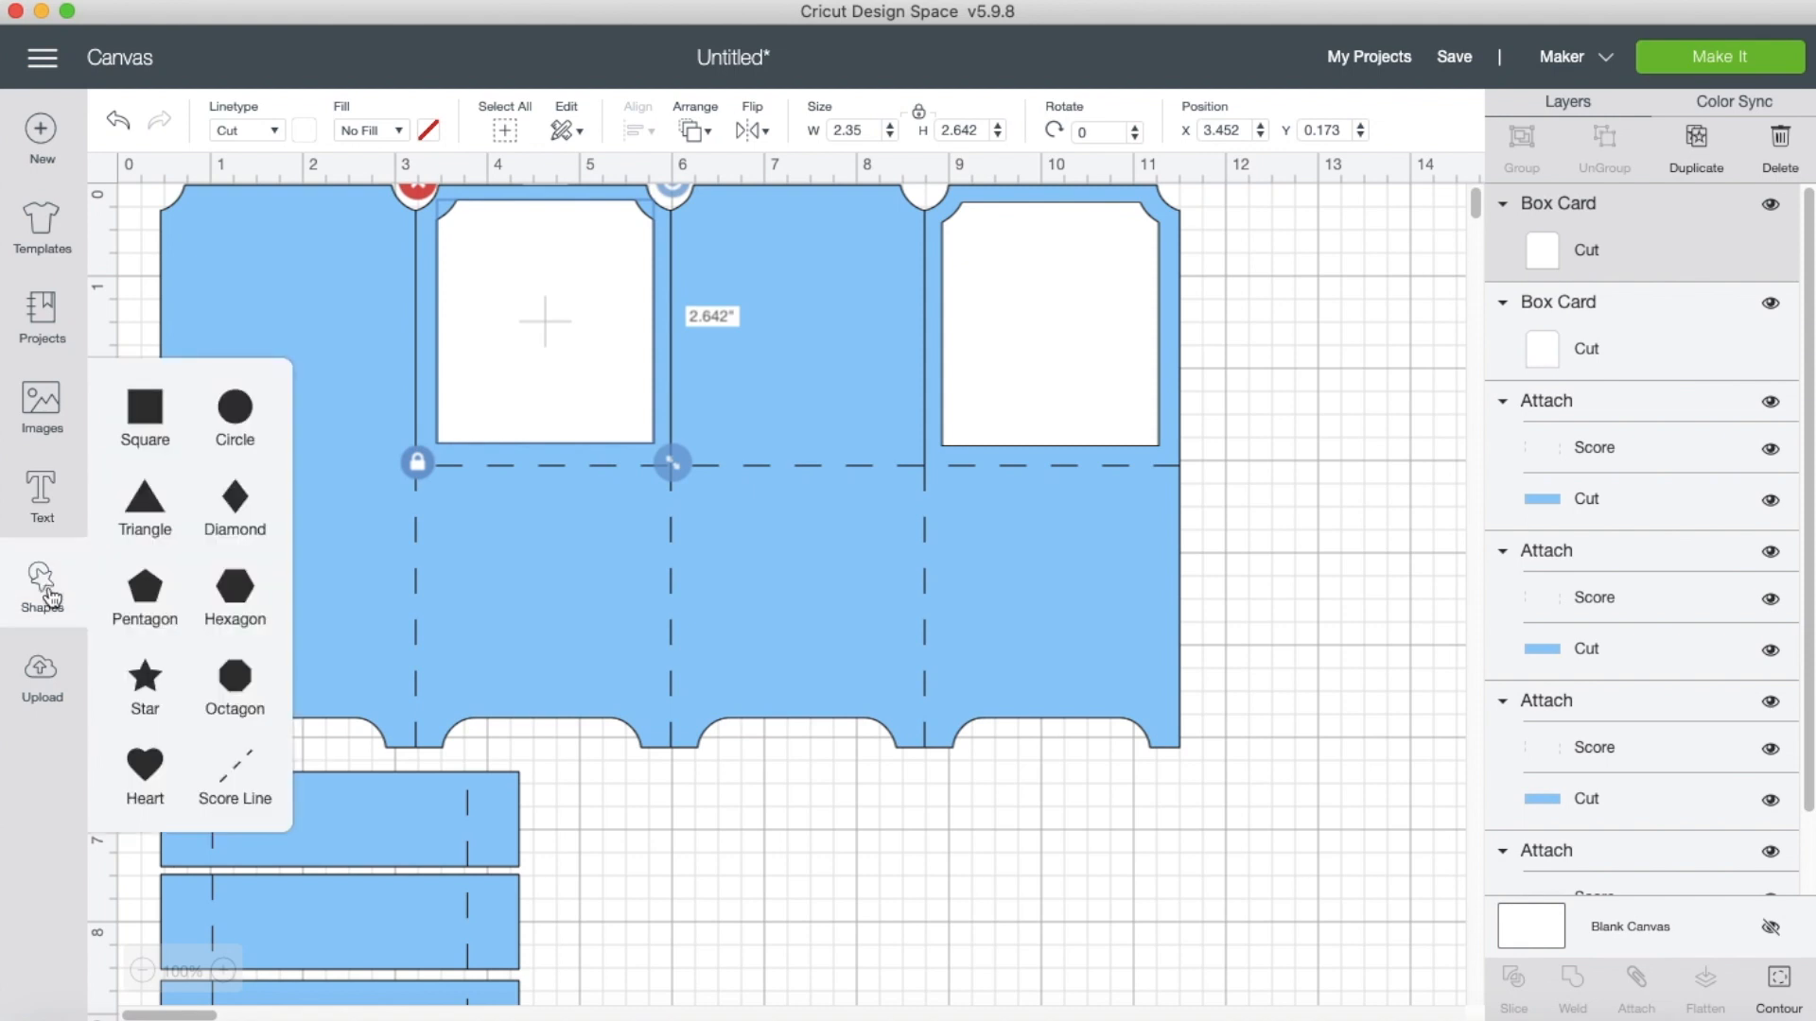
left_click(160, 423)
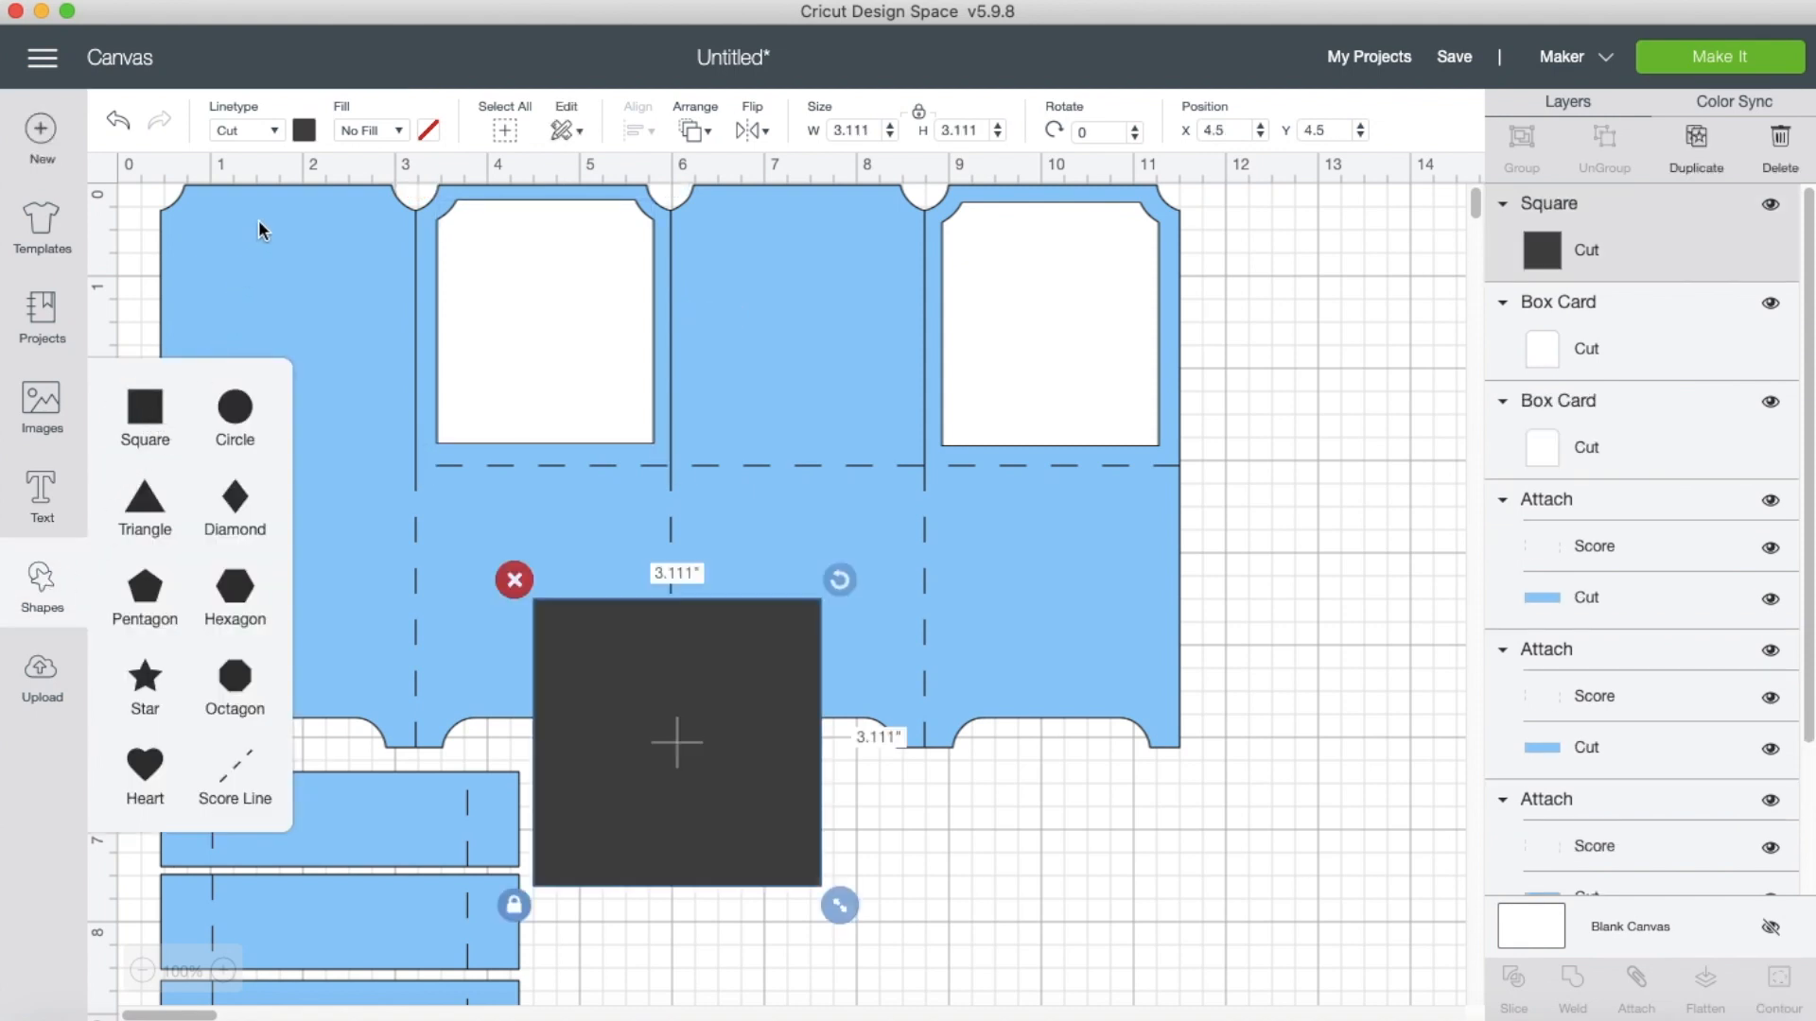
left_click(303, 131)
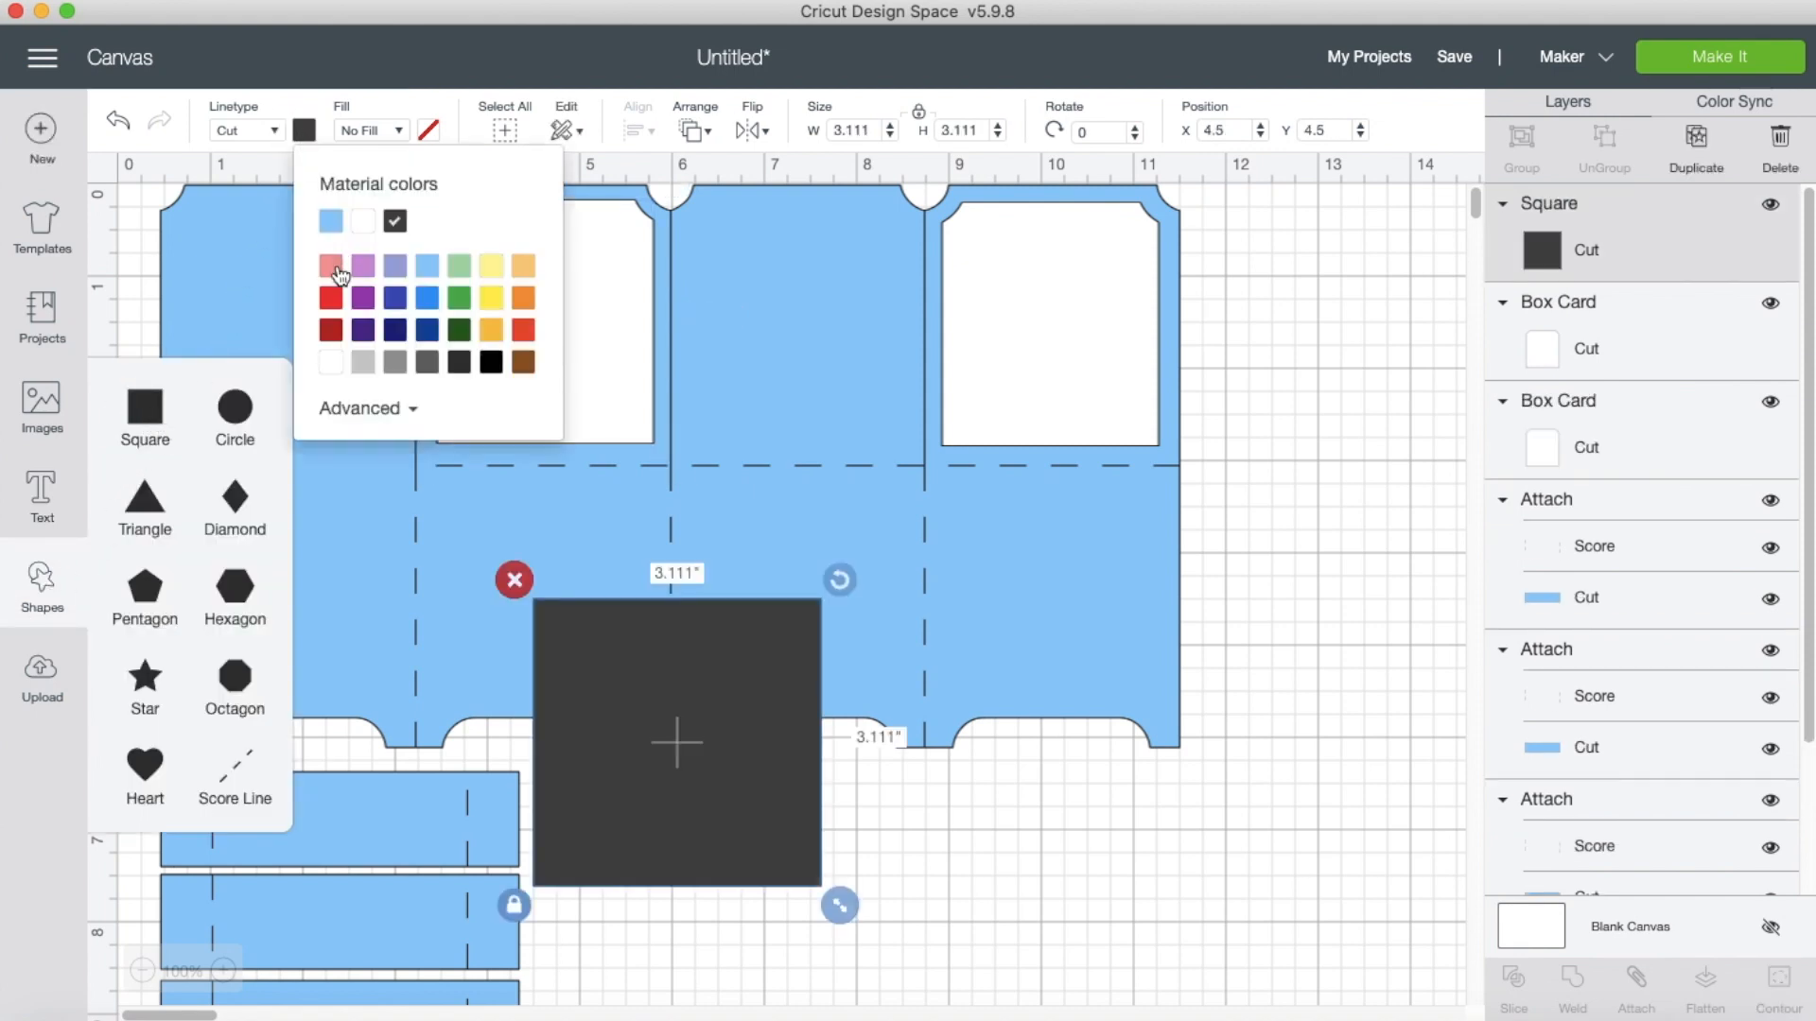
left_click(329, 368)
Shrink the white square to about 2.26 inches and position it on the box side below the left white panel.
left_click_drag(648, 770, 528, 638)
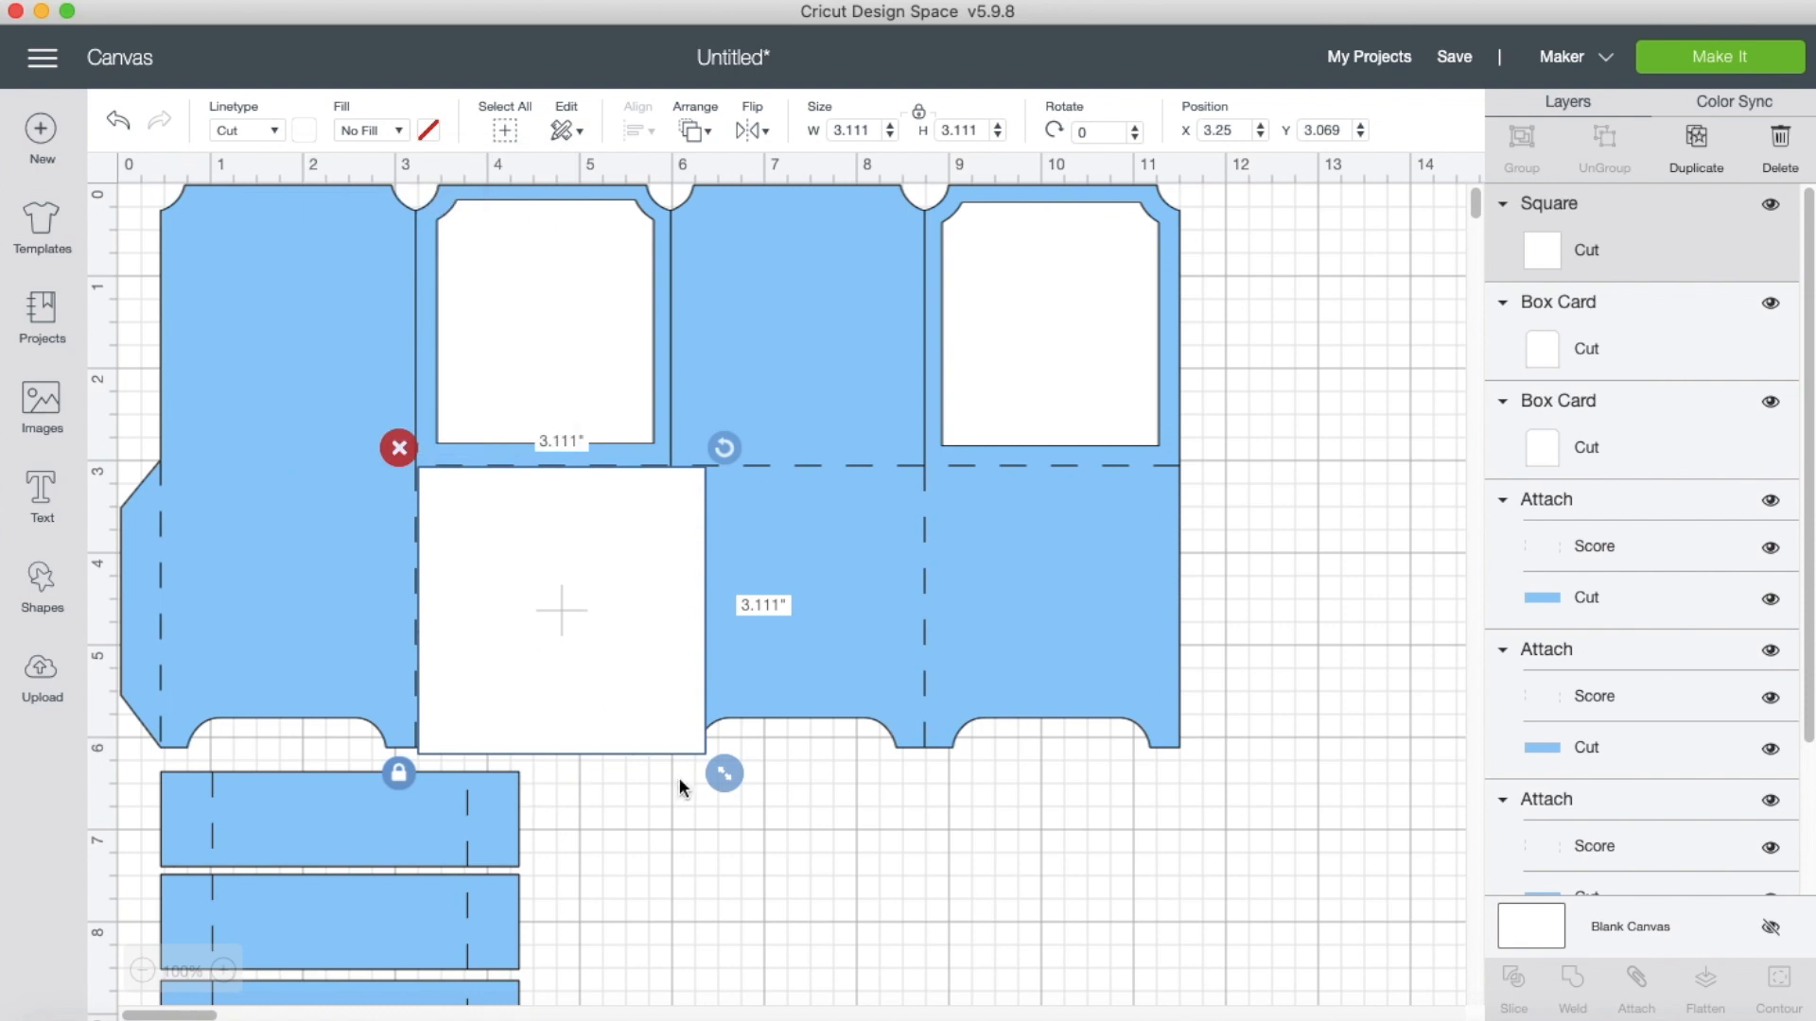
left_click_drag(725, 773, 643, 696)
left_click_drag(547, 628, 574, 651)
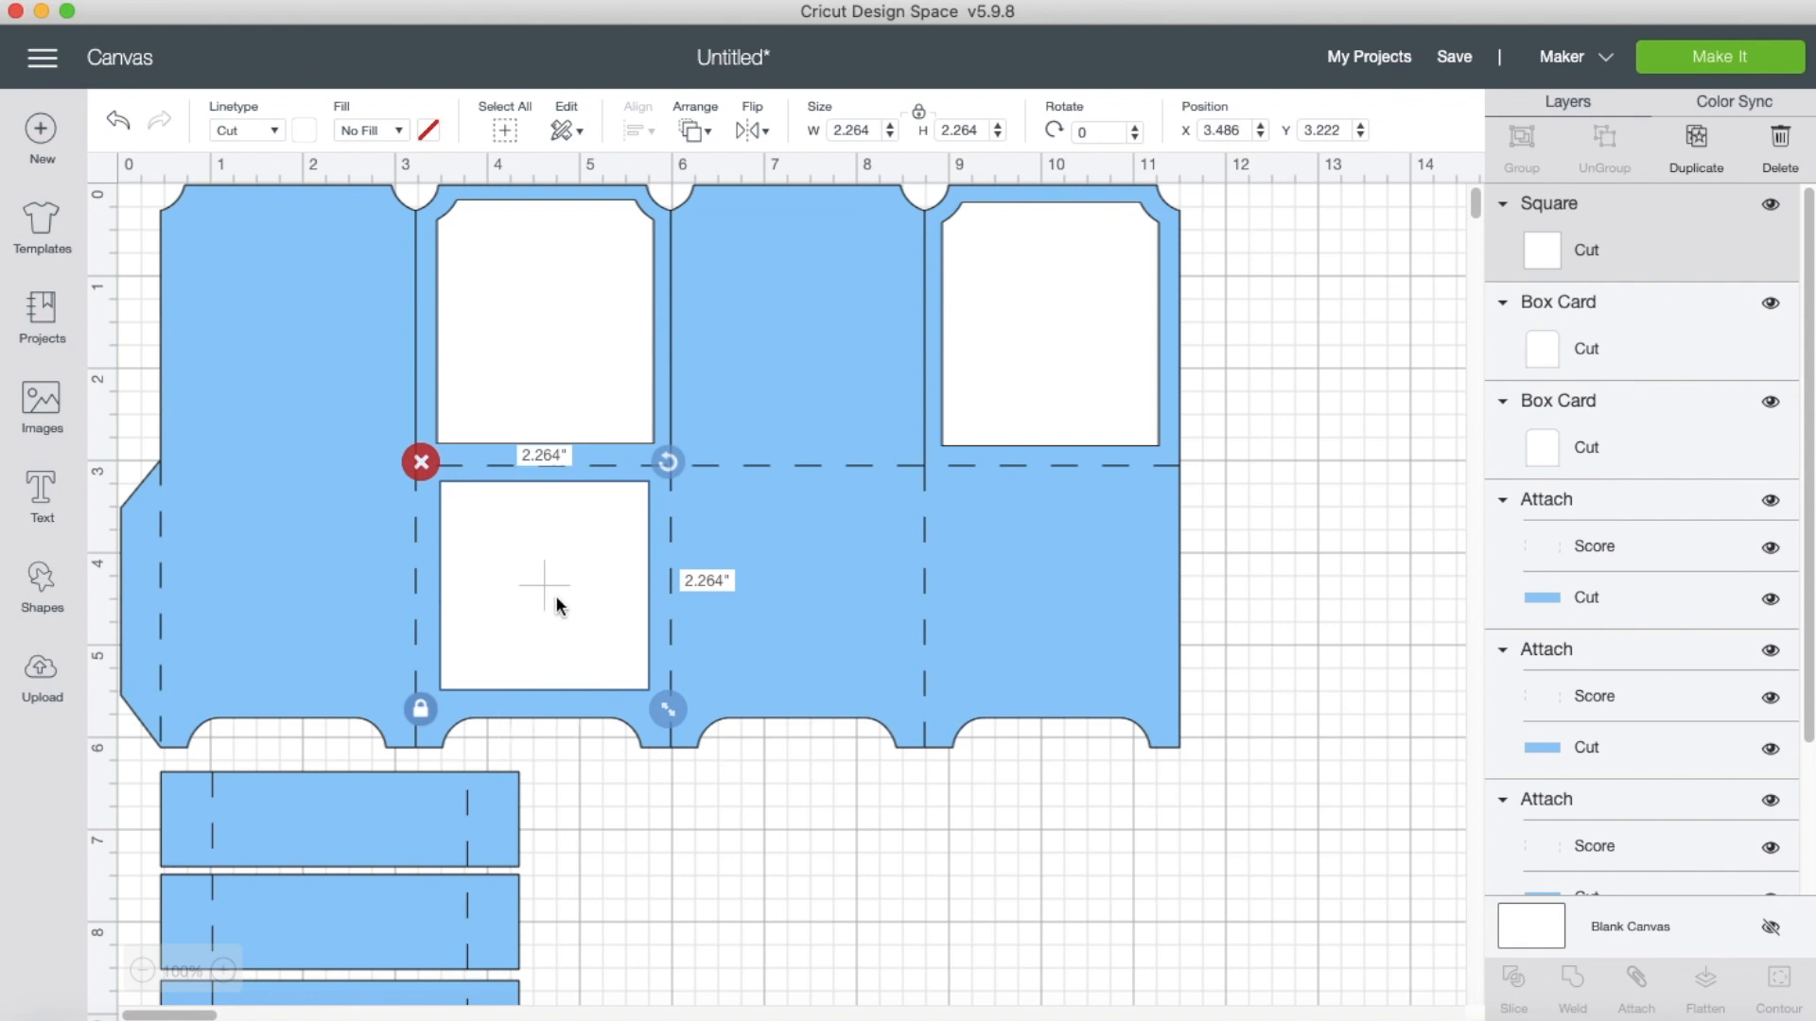
Duplicate the white square and place the copy on the box side below the right white panel.
right_click(556, 597)
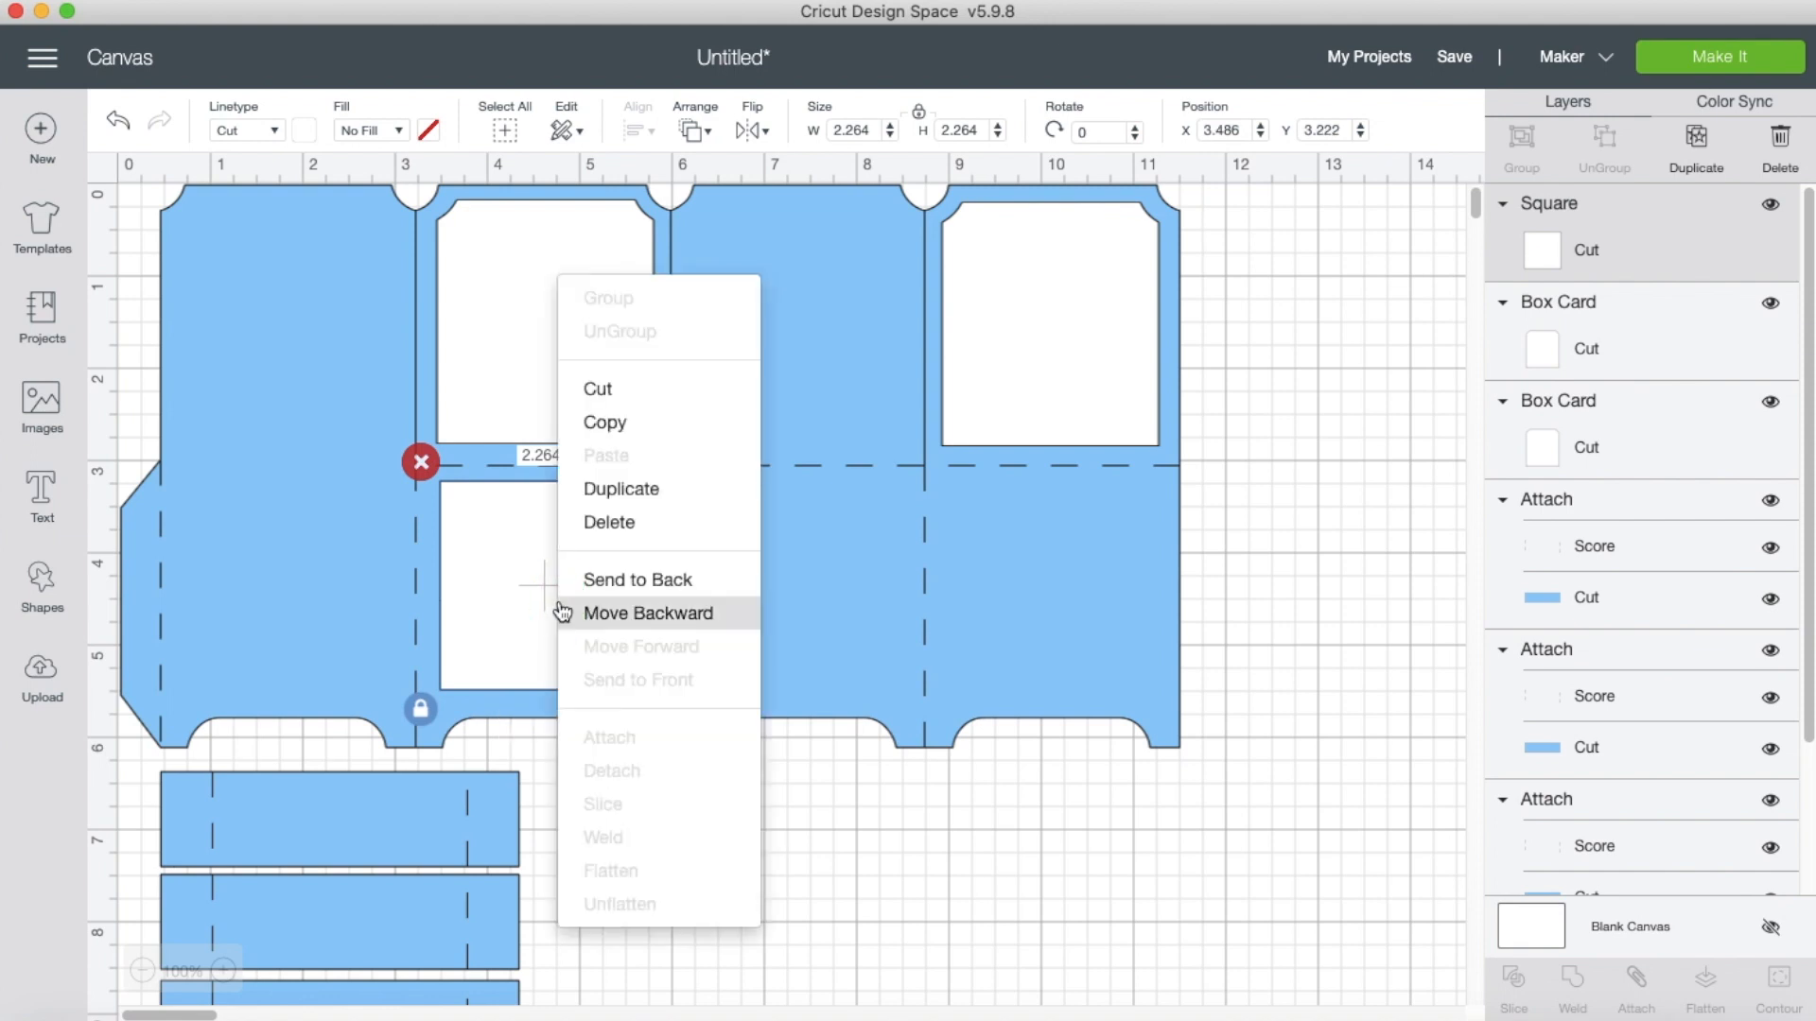
left_click(610, 489)
left_click_drag(561, 644, 1028, 608)
Rotate the white panel on the rightmost upper flap about 180 degrees so its notched corners point down.
left_click(1016, 435)
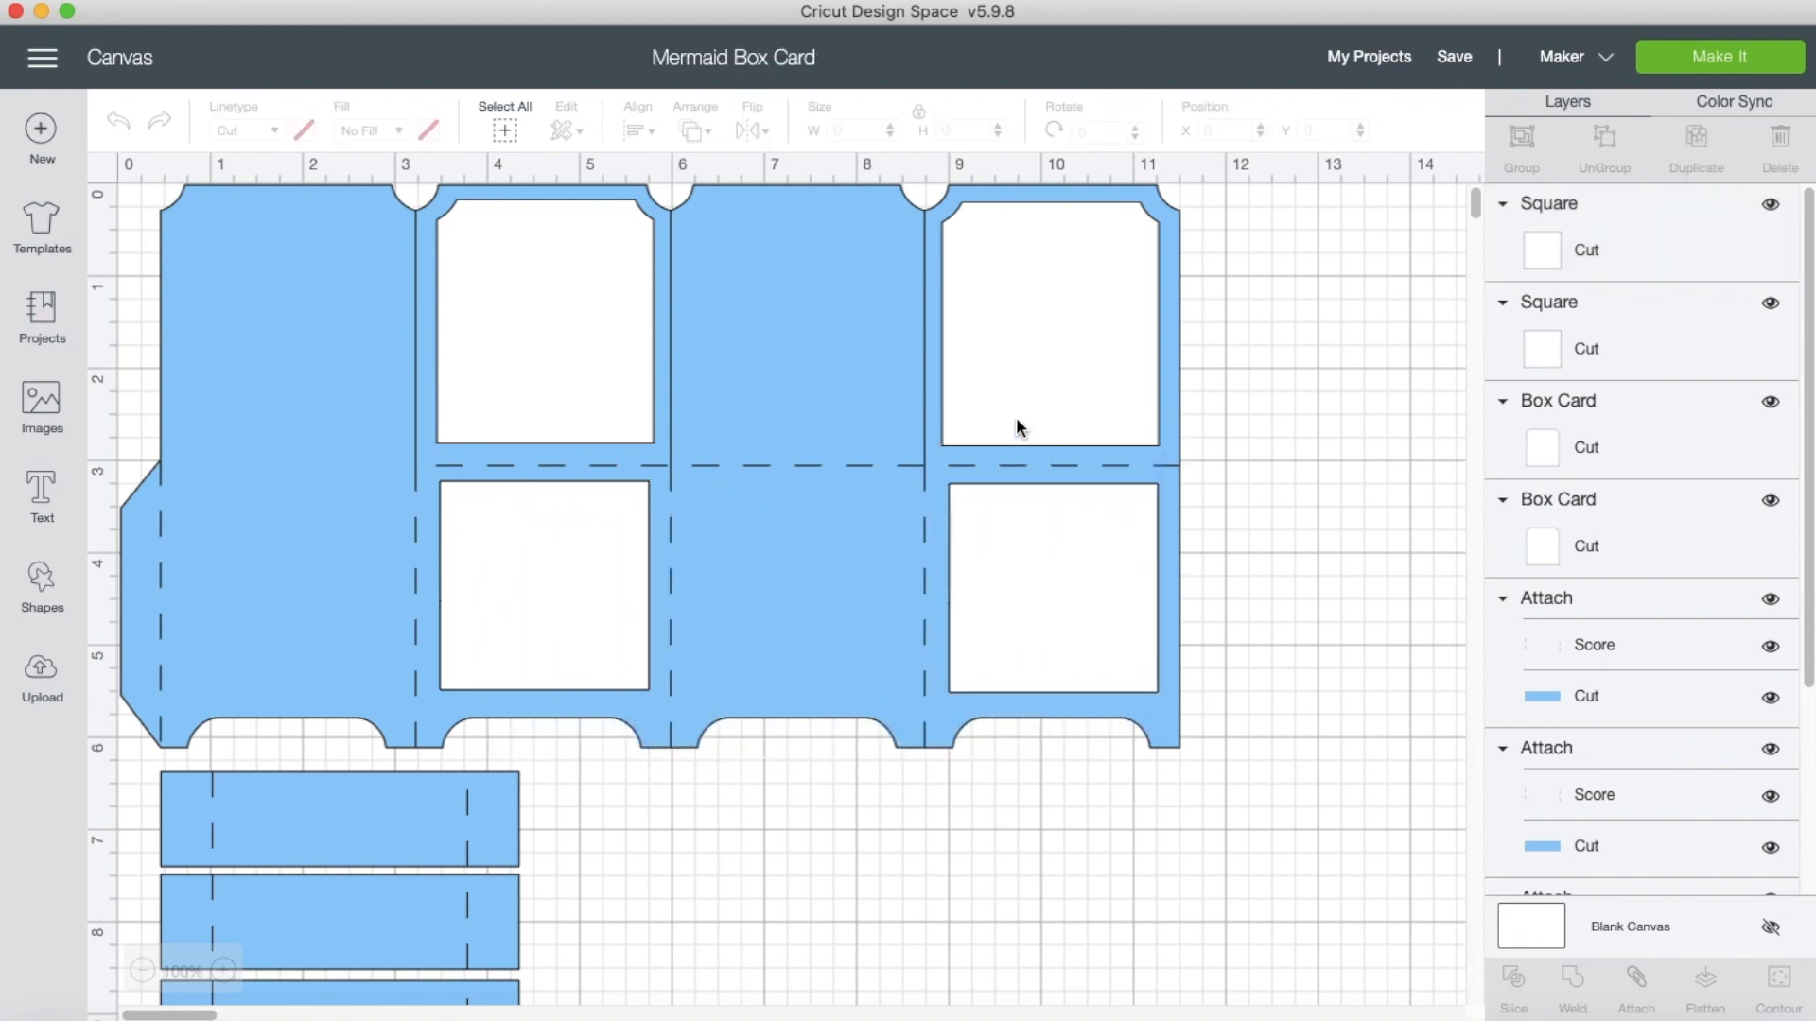
left_click(1028, 349)
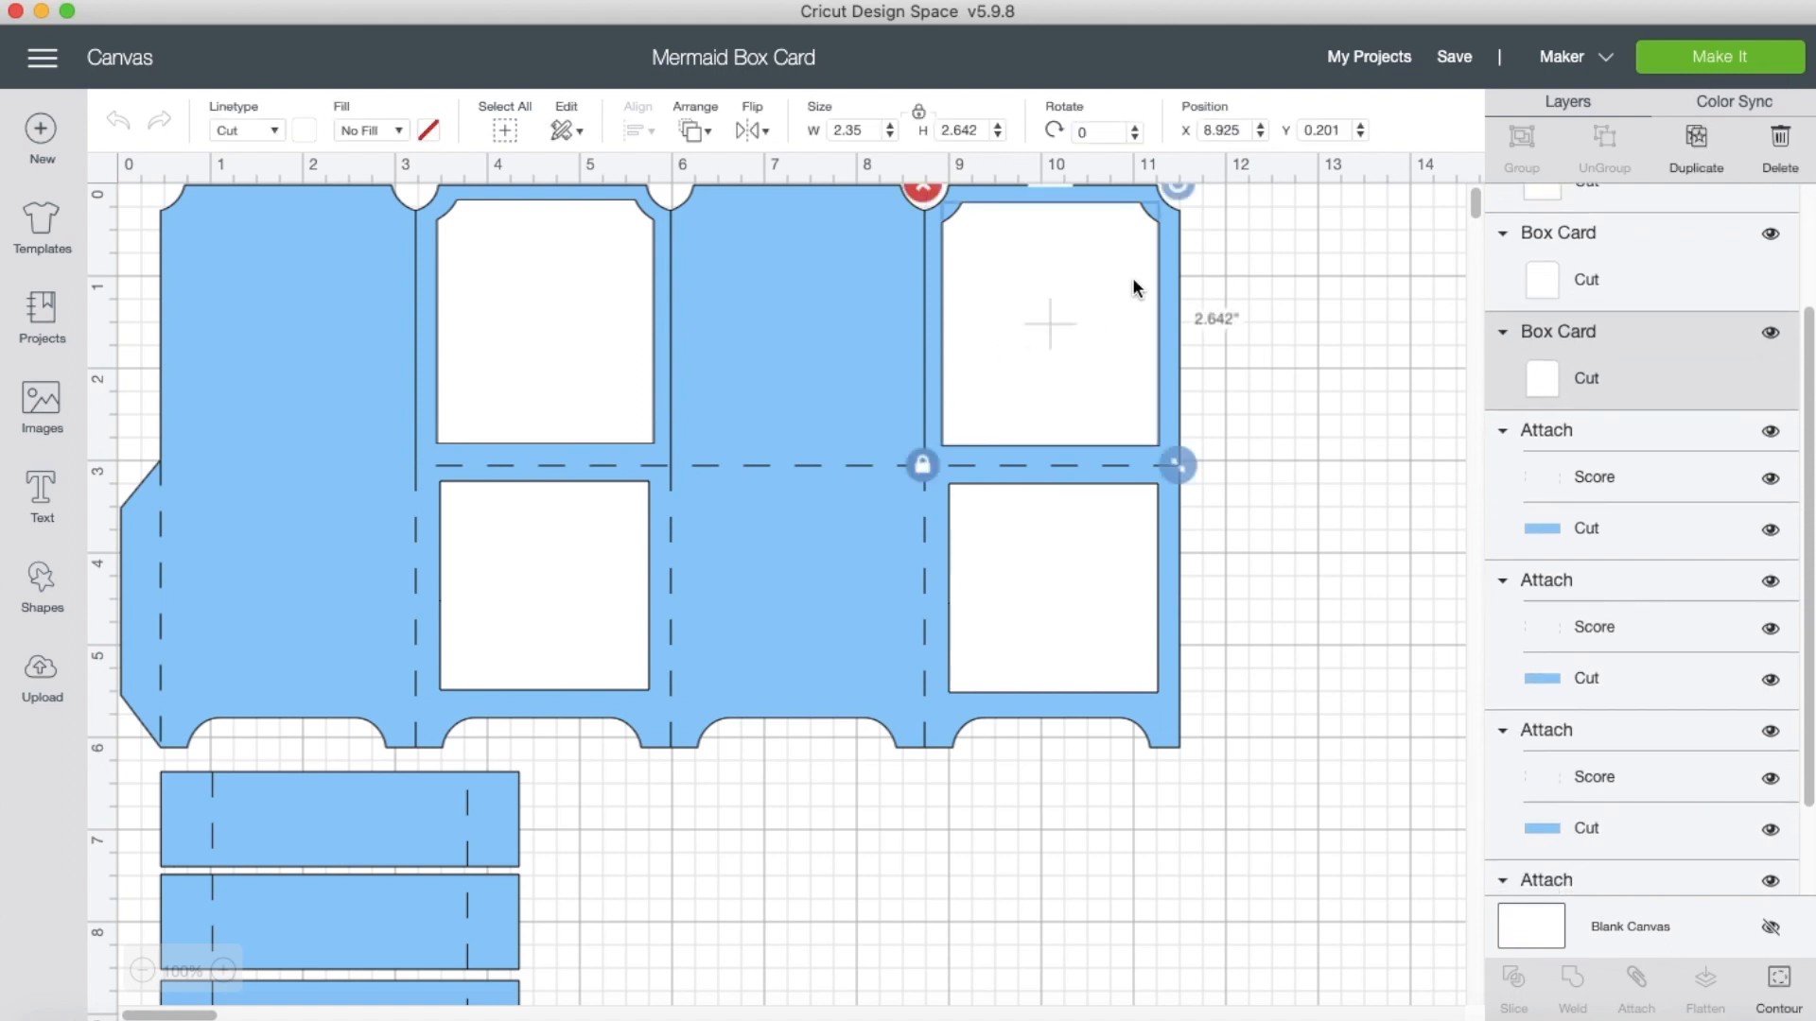
left_click_drag(1174, 192, 988, 397)
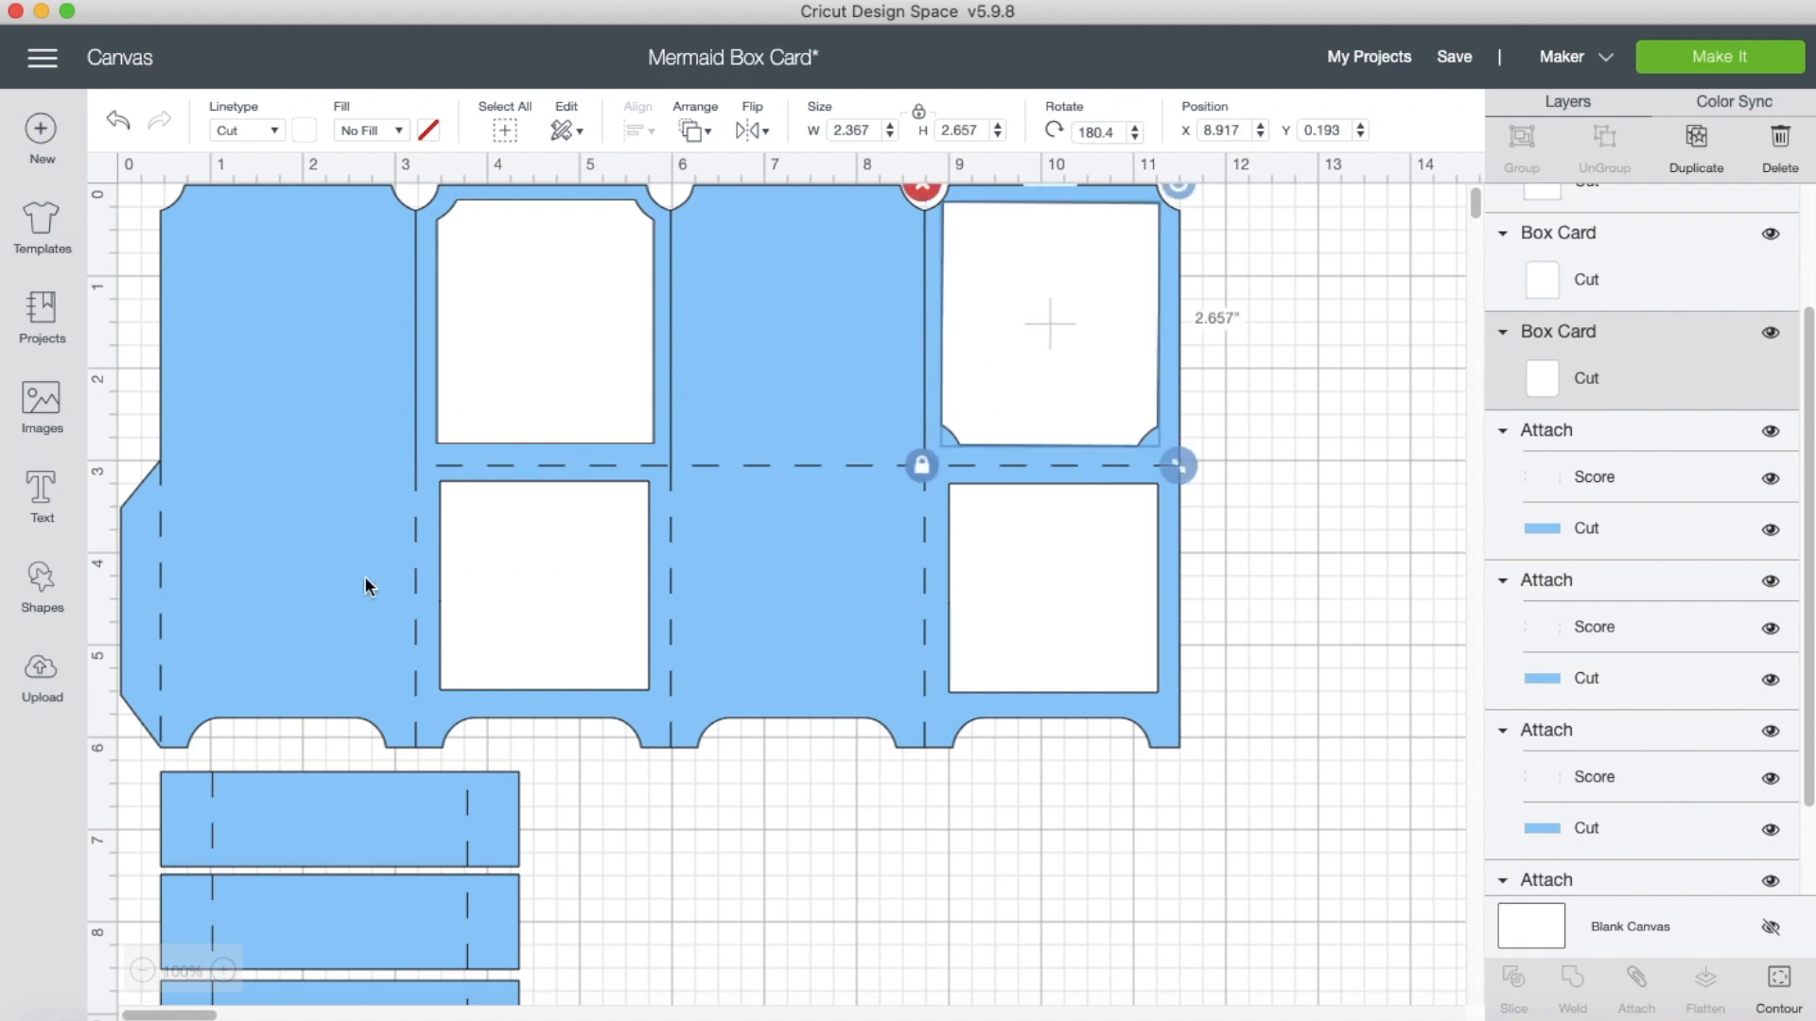
Add a text object using the DJ Juicy font in the Writing style, searching the fonts for "DJ".
left_click(49, 496)
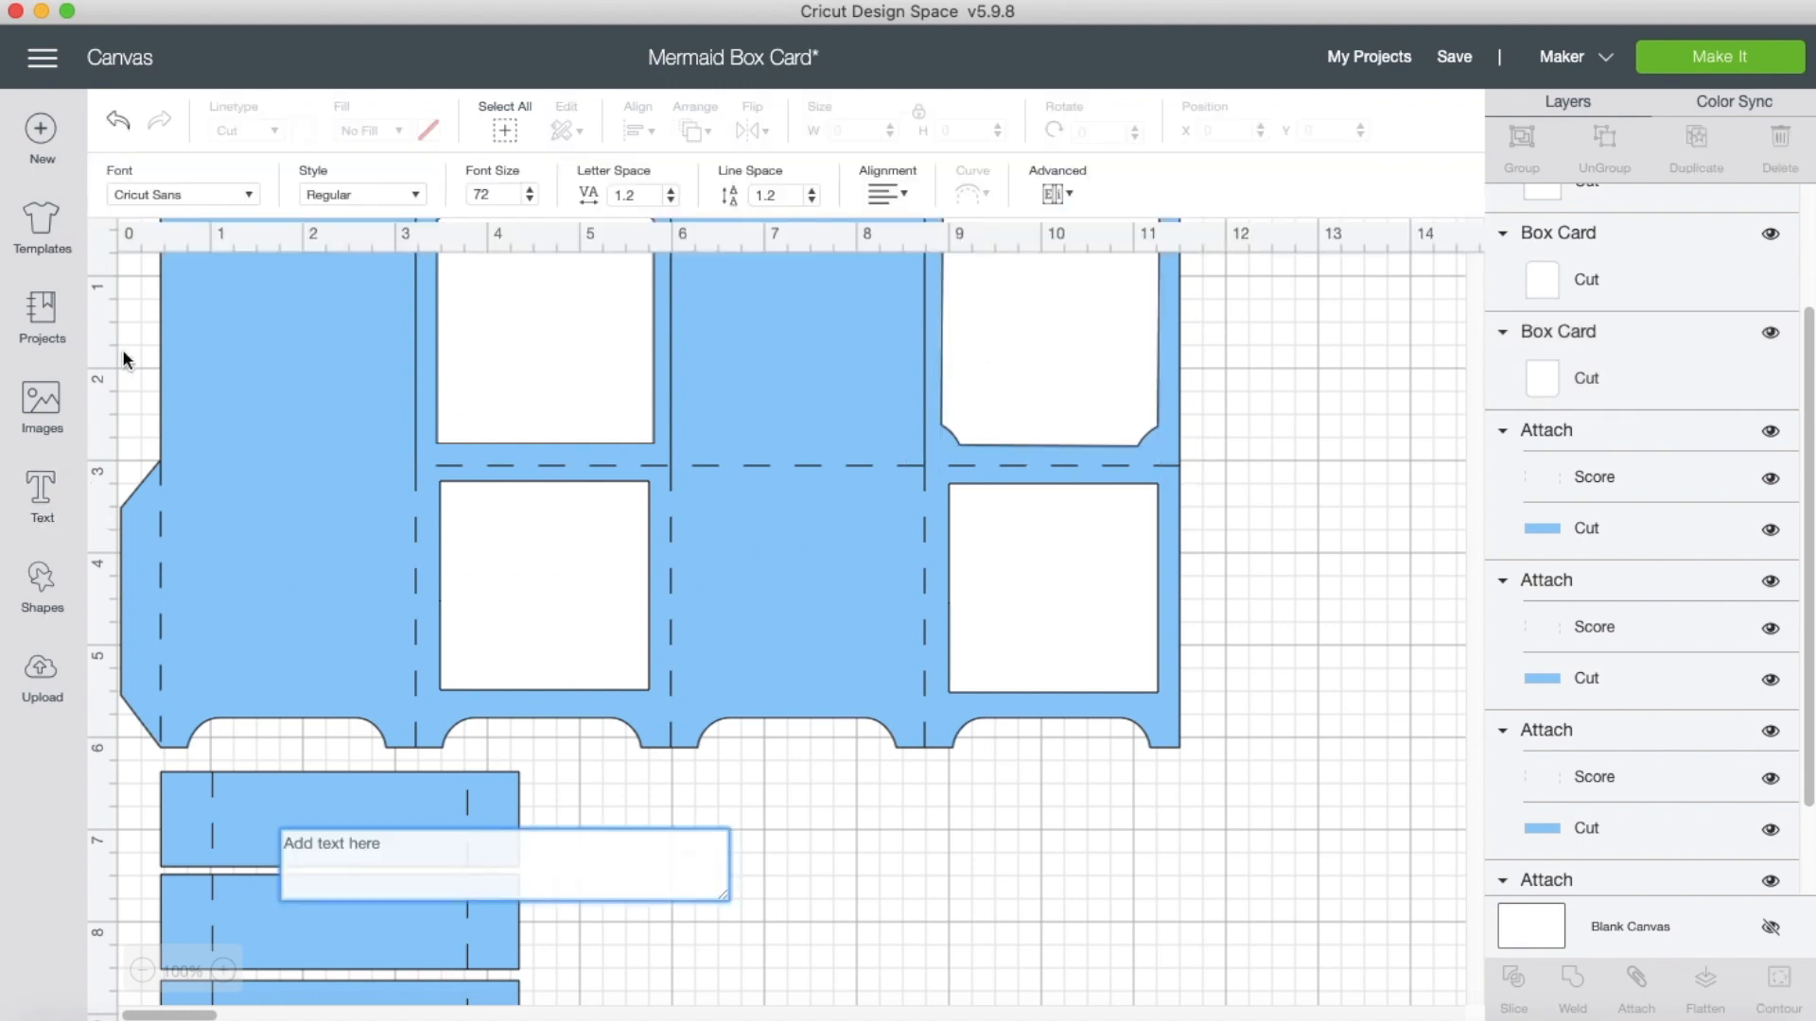
left_click(207, 196)
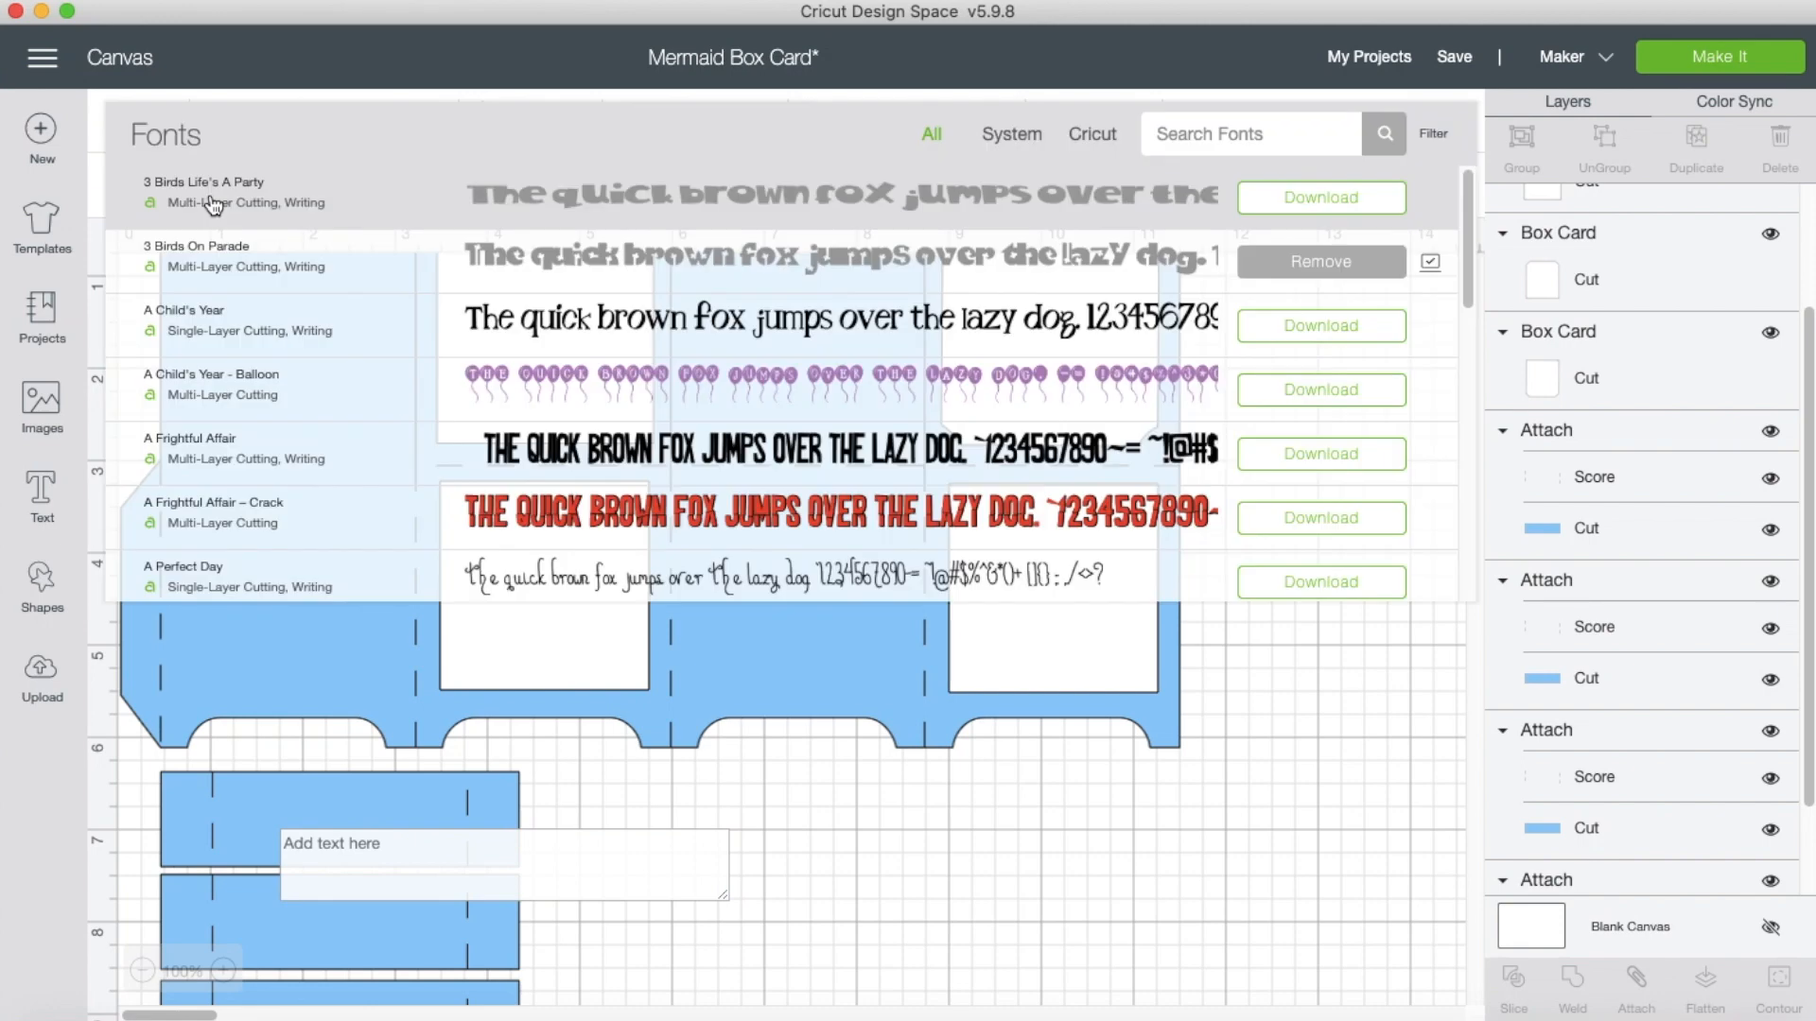
left_click(1256, 144)
type("DJ")
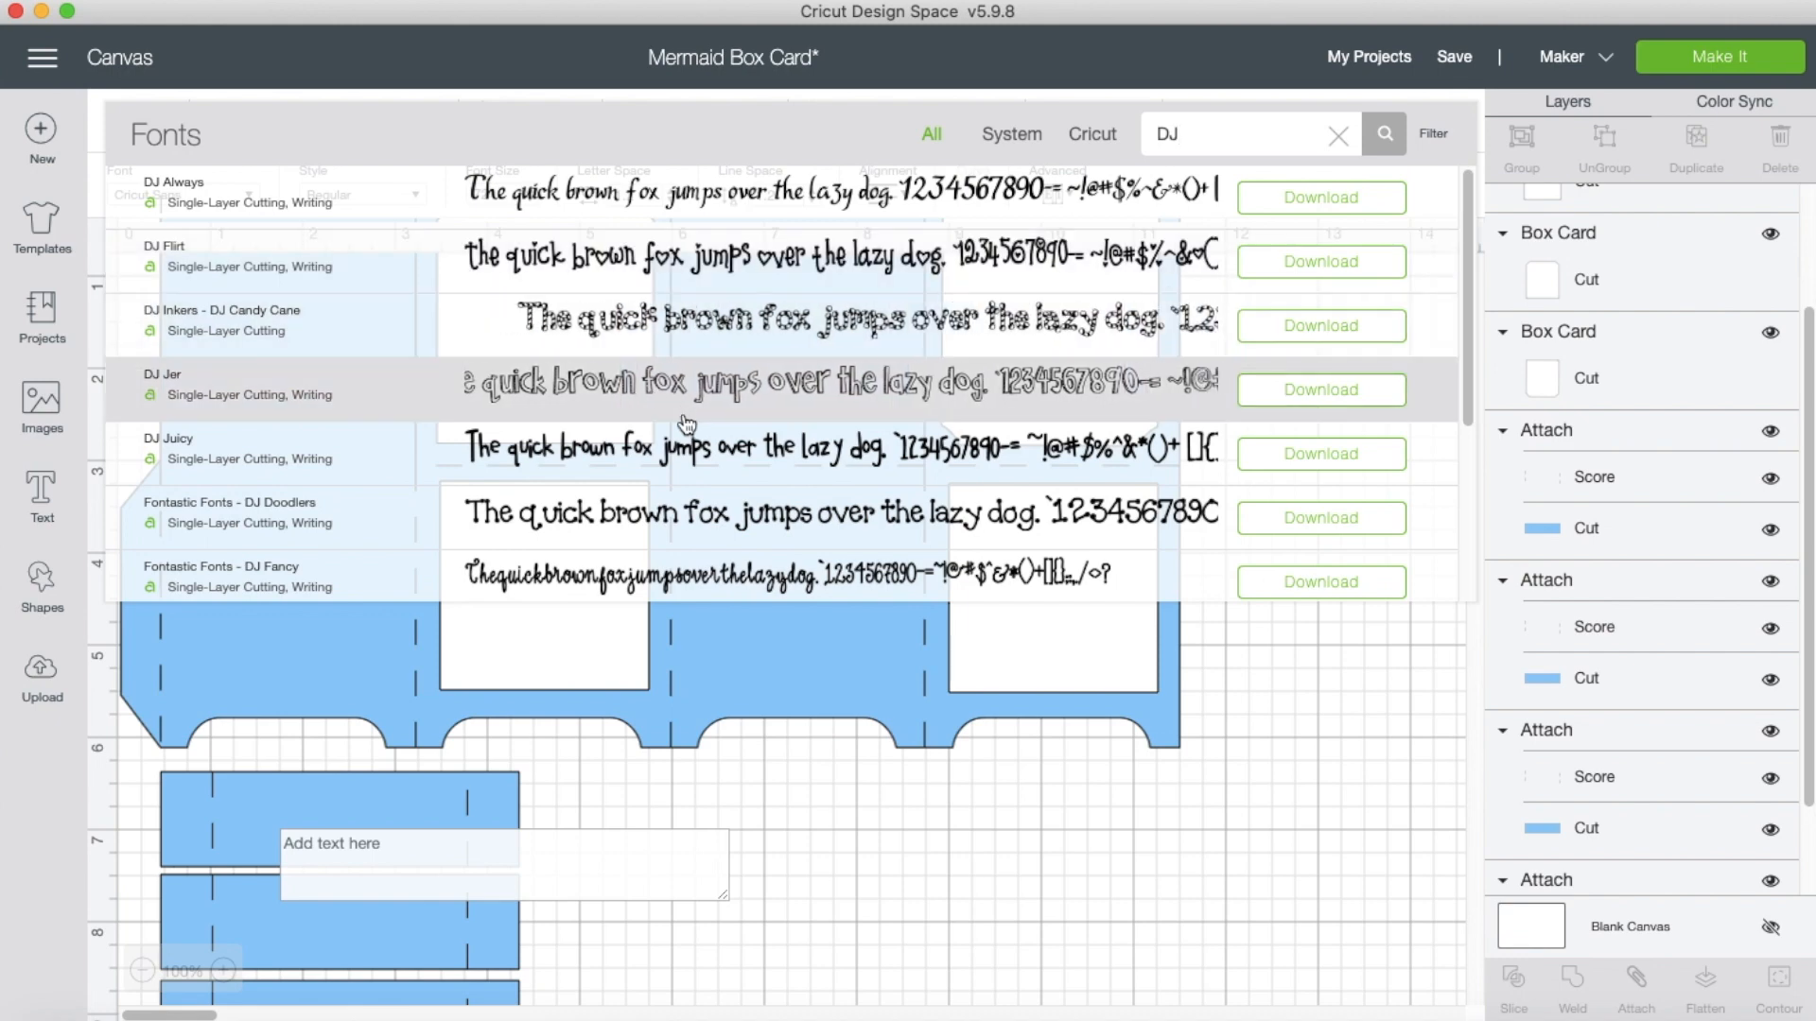
left_click(681, 457)
left_click(377, 195)
left_click(389, 275)
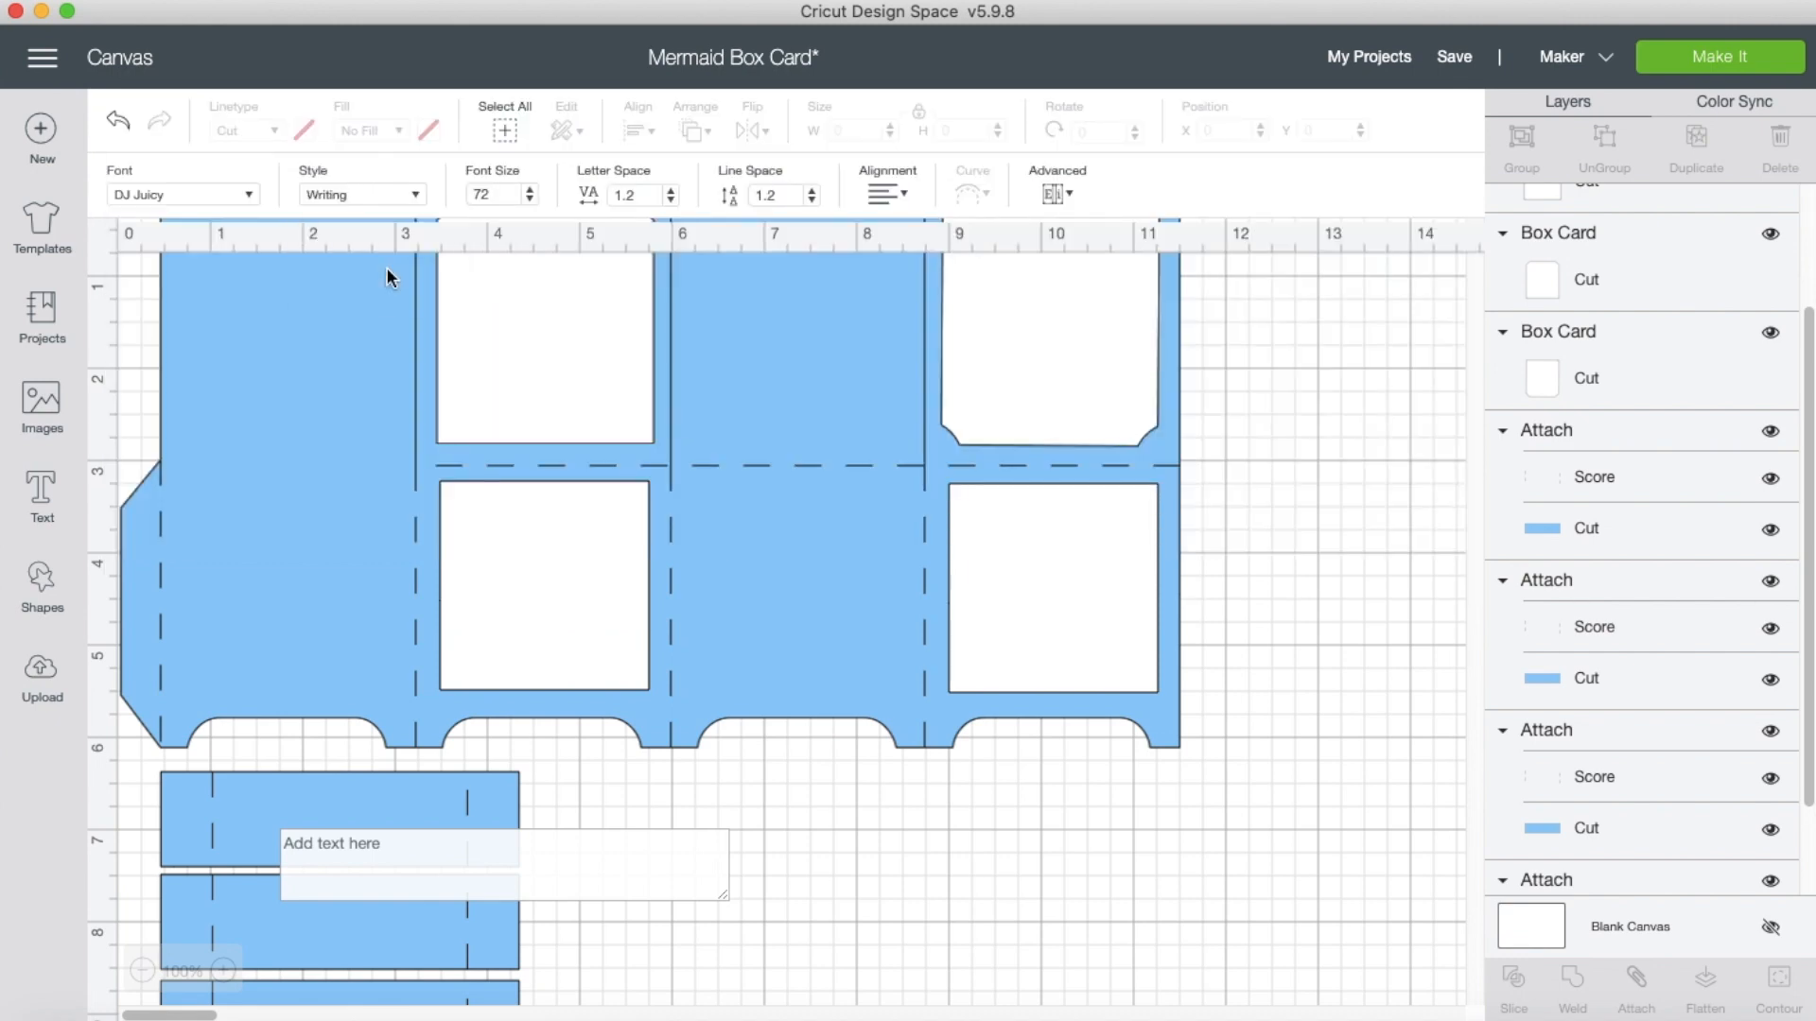
Enter the greeting "Hope your / day is a / SPLASH!" on three lines in the text object.
left_click(485, 862)
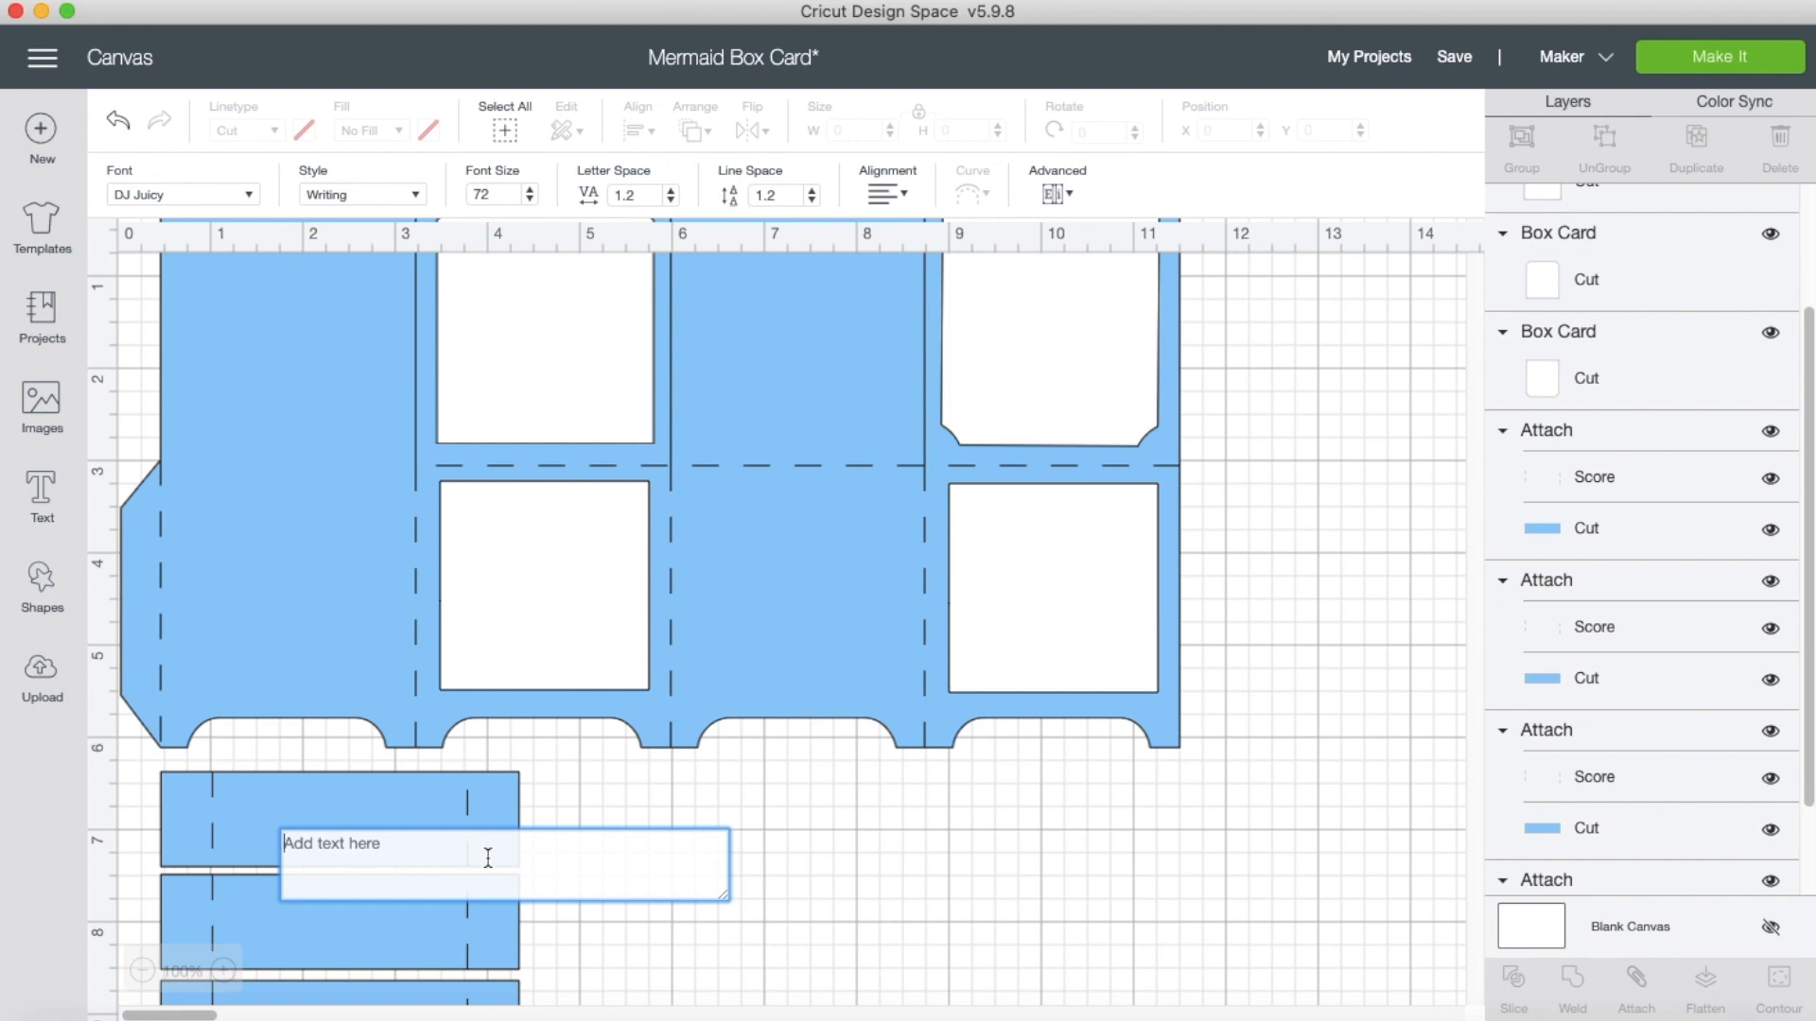
type("H")
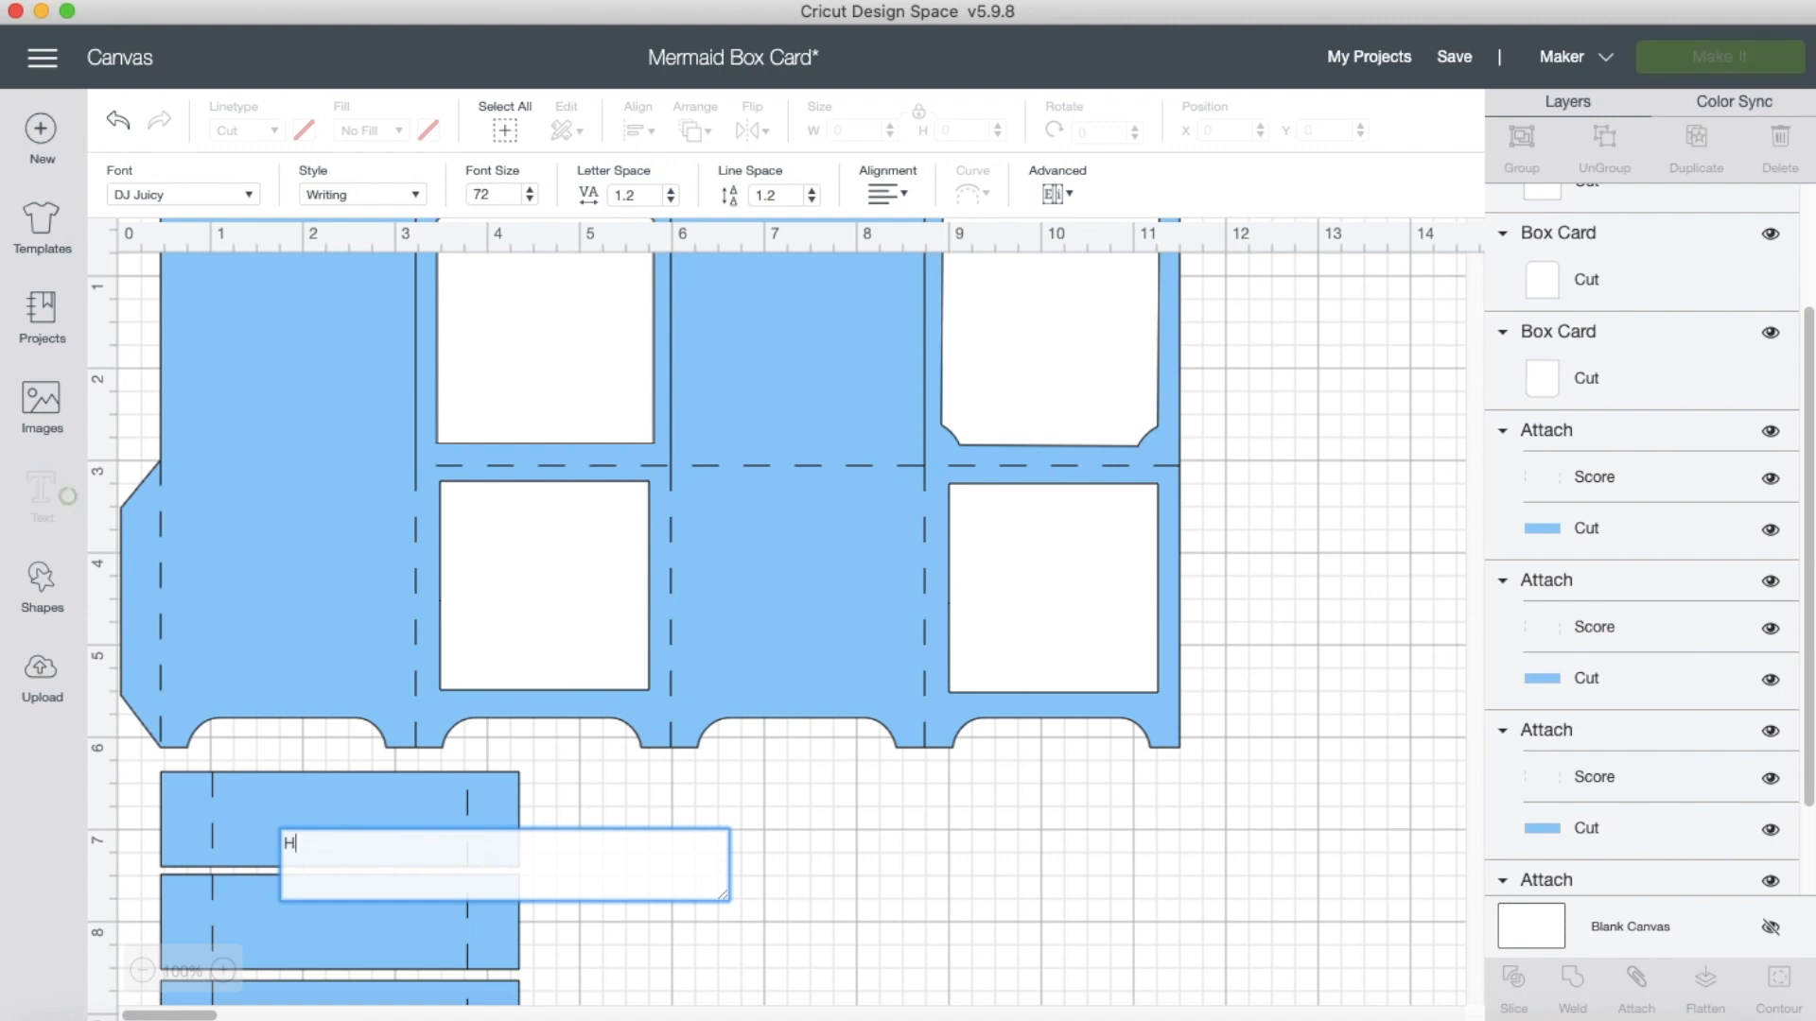
type("ope your")
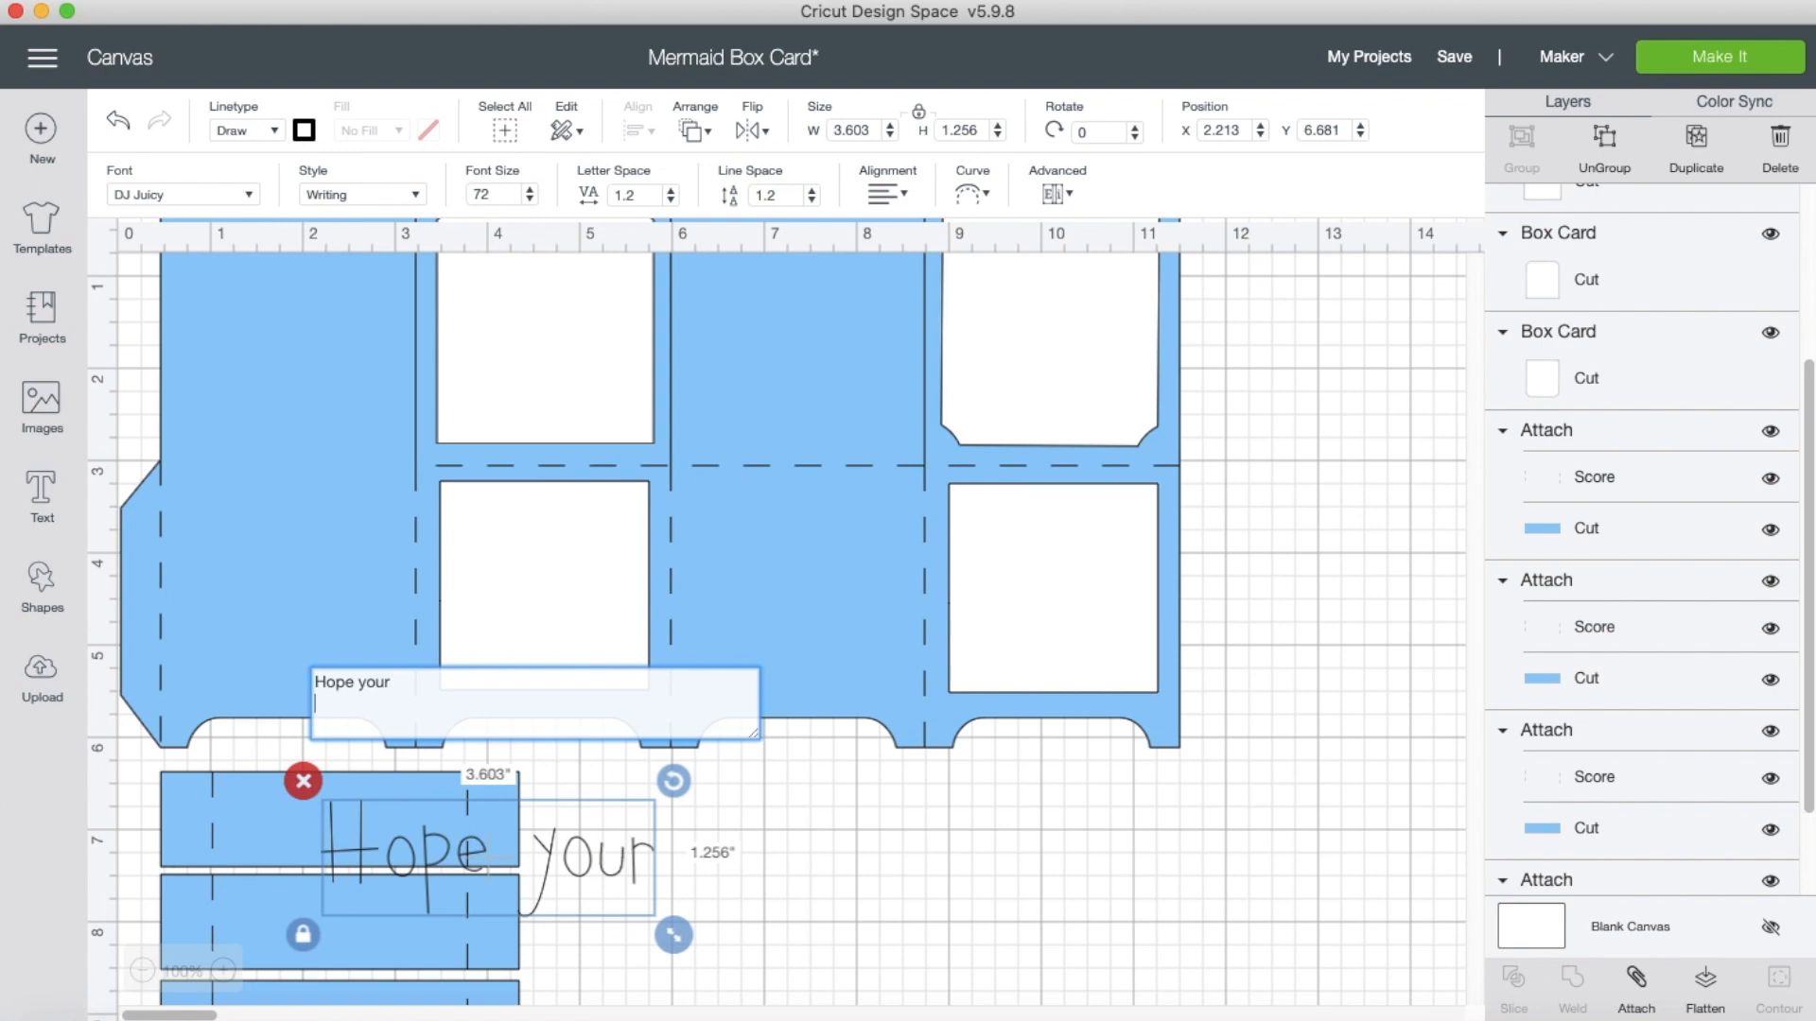
key("Return")
type("day is a")
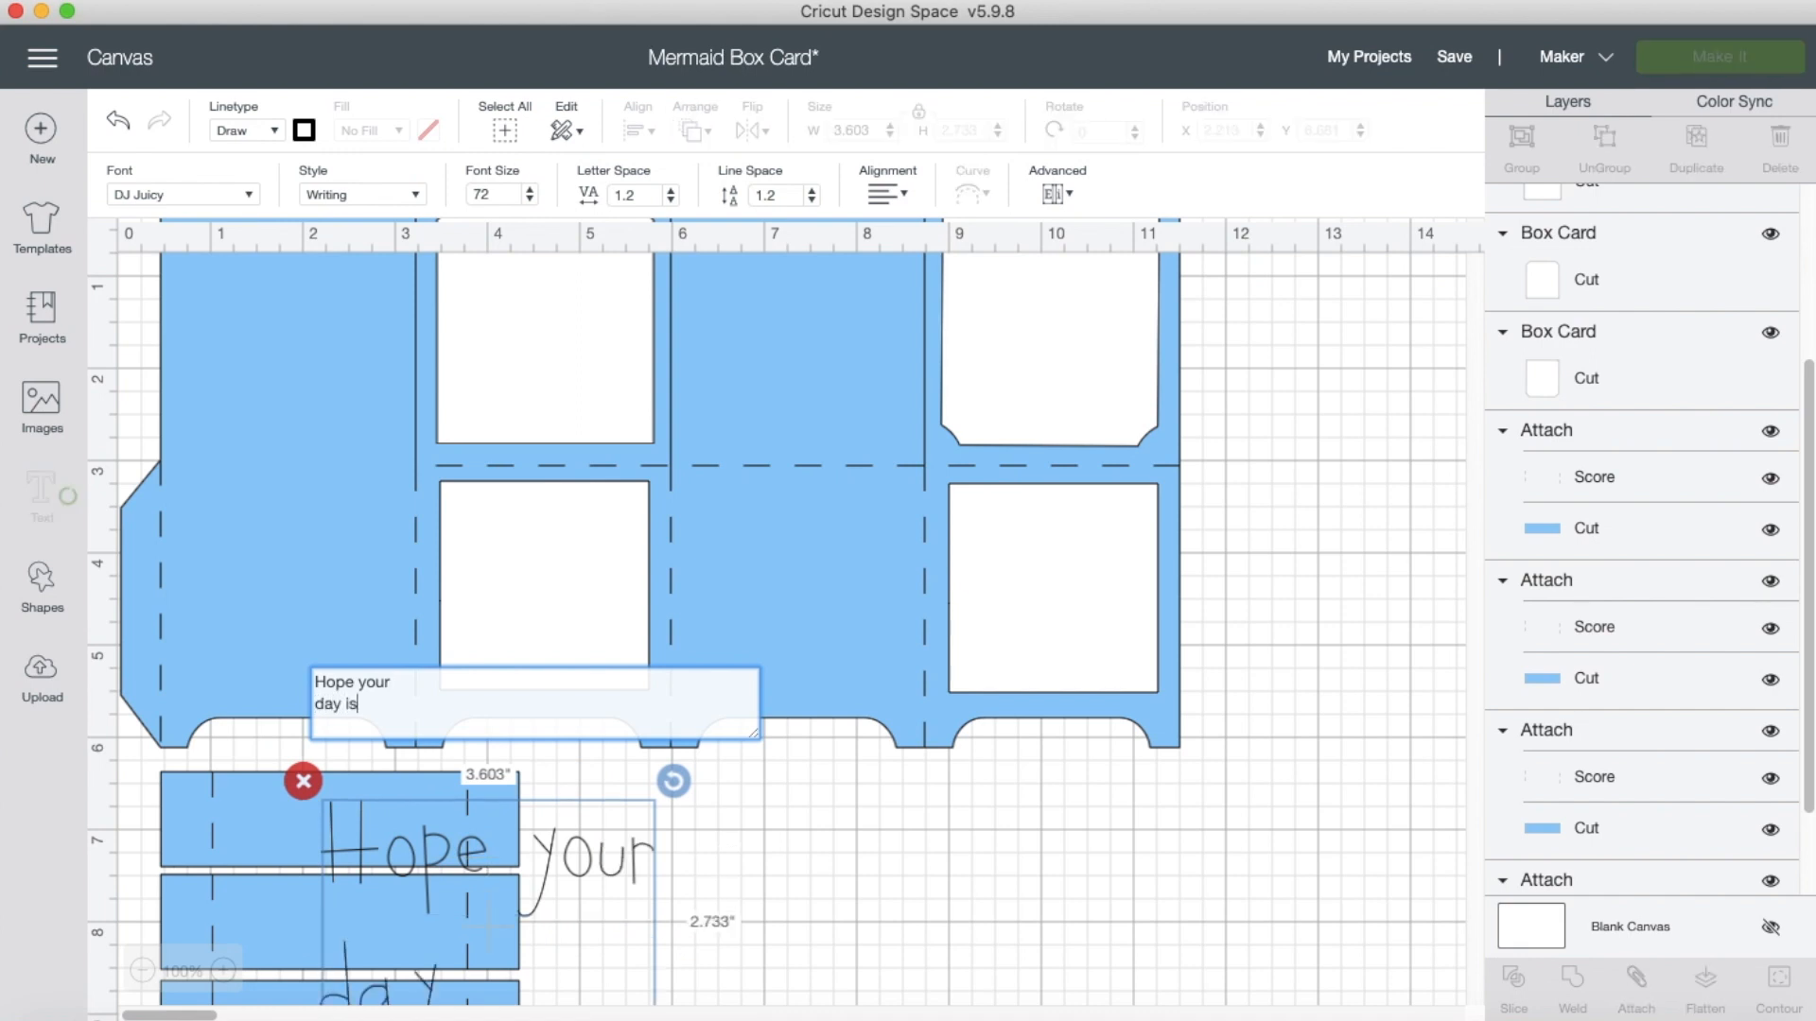
key("Return")
type("SPLASH!")
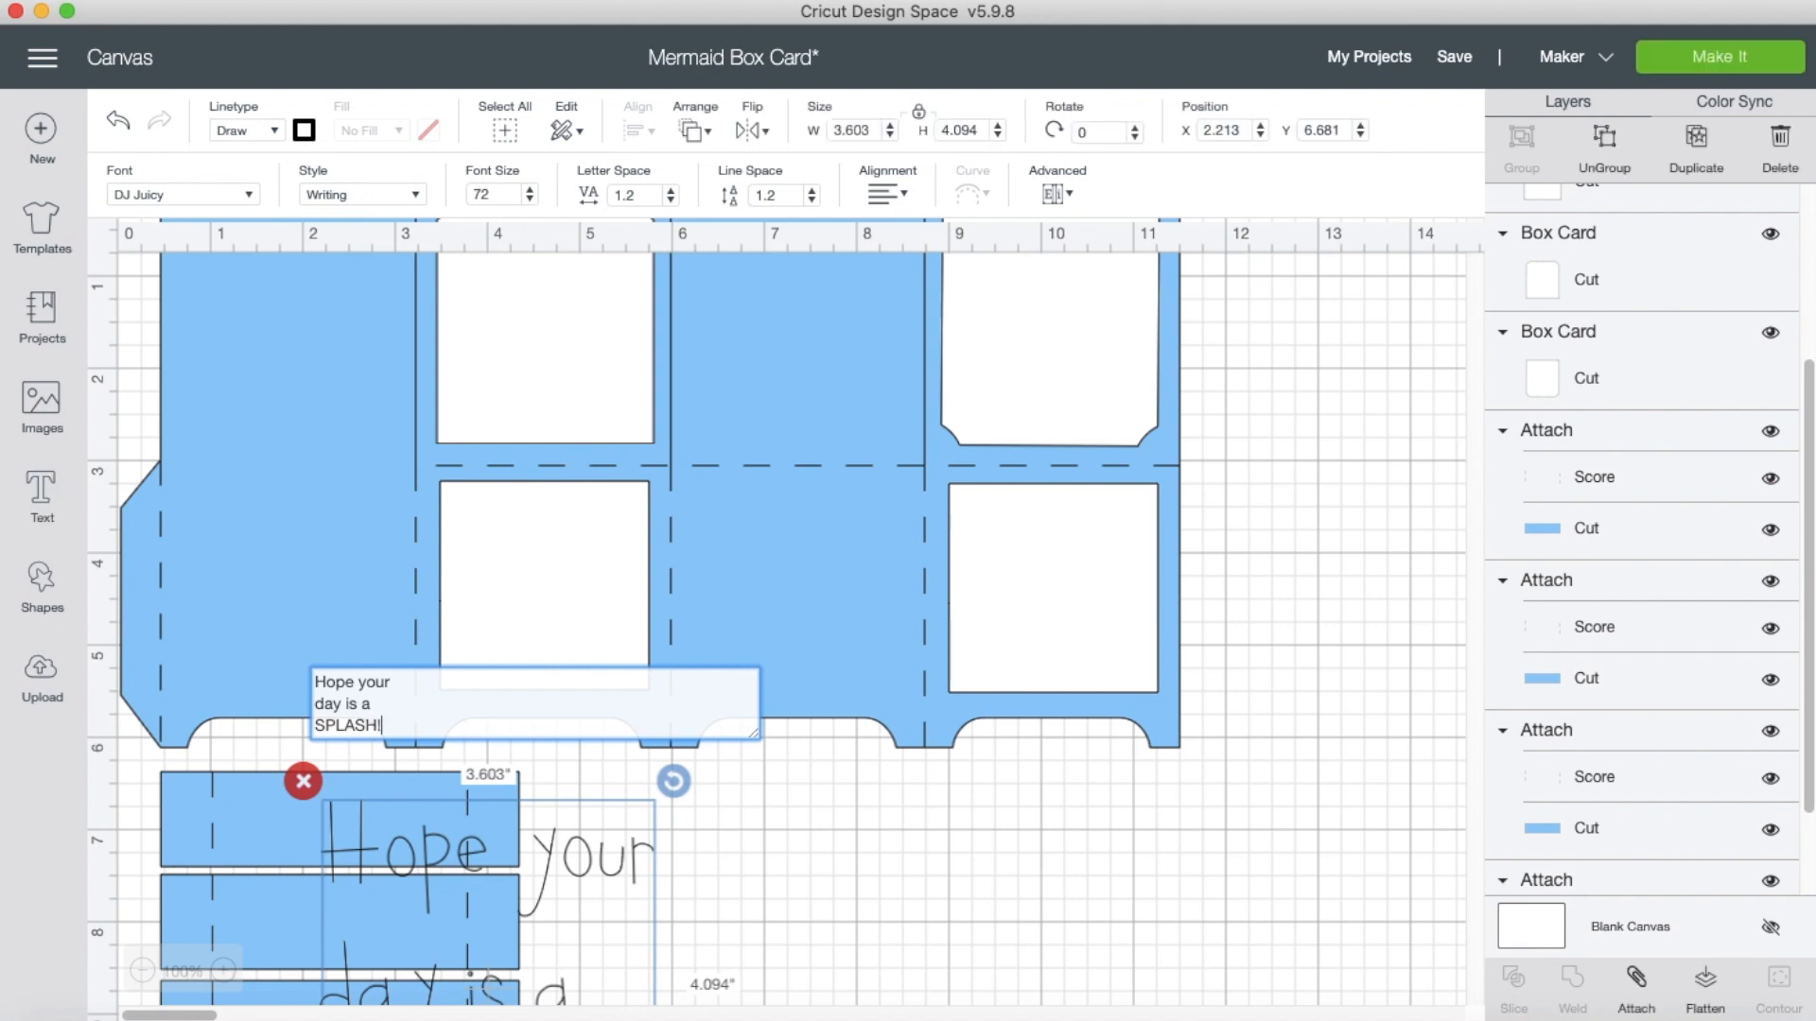
Center-align the greeting's lines and set its Fine Point pen color to Purple.
left_click(895, 191)
left_click(895, 191)
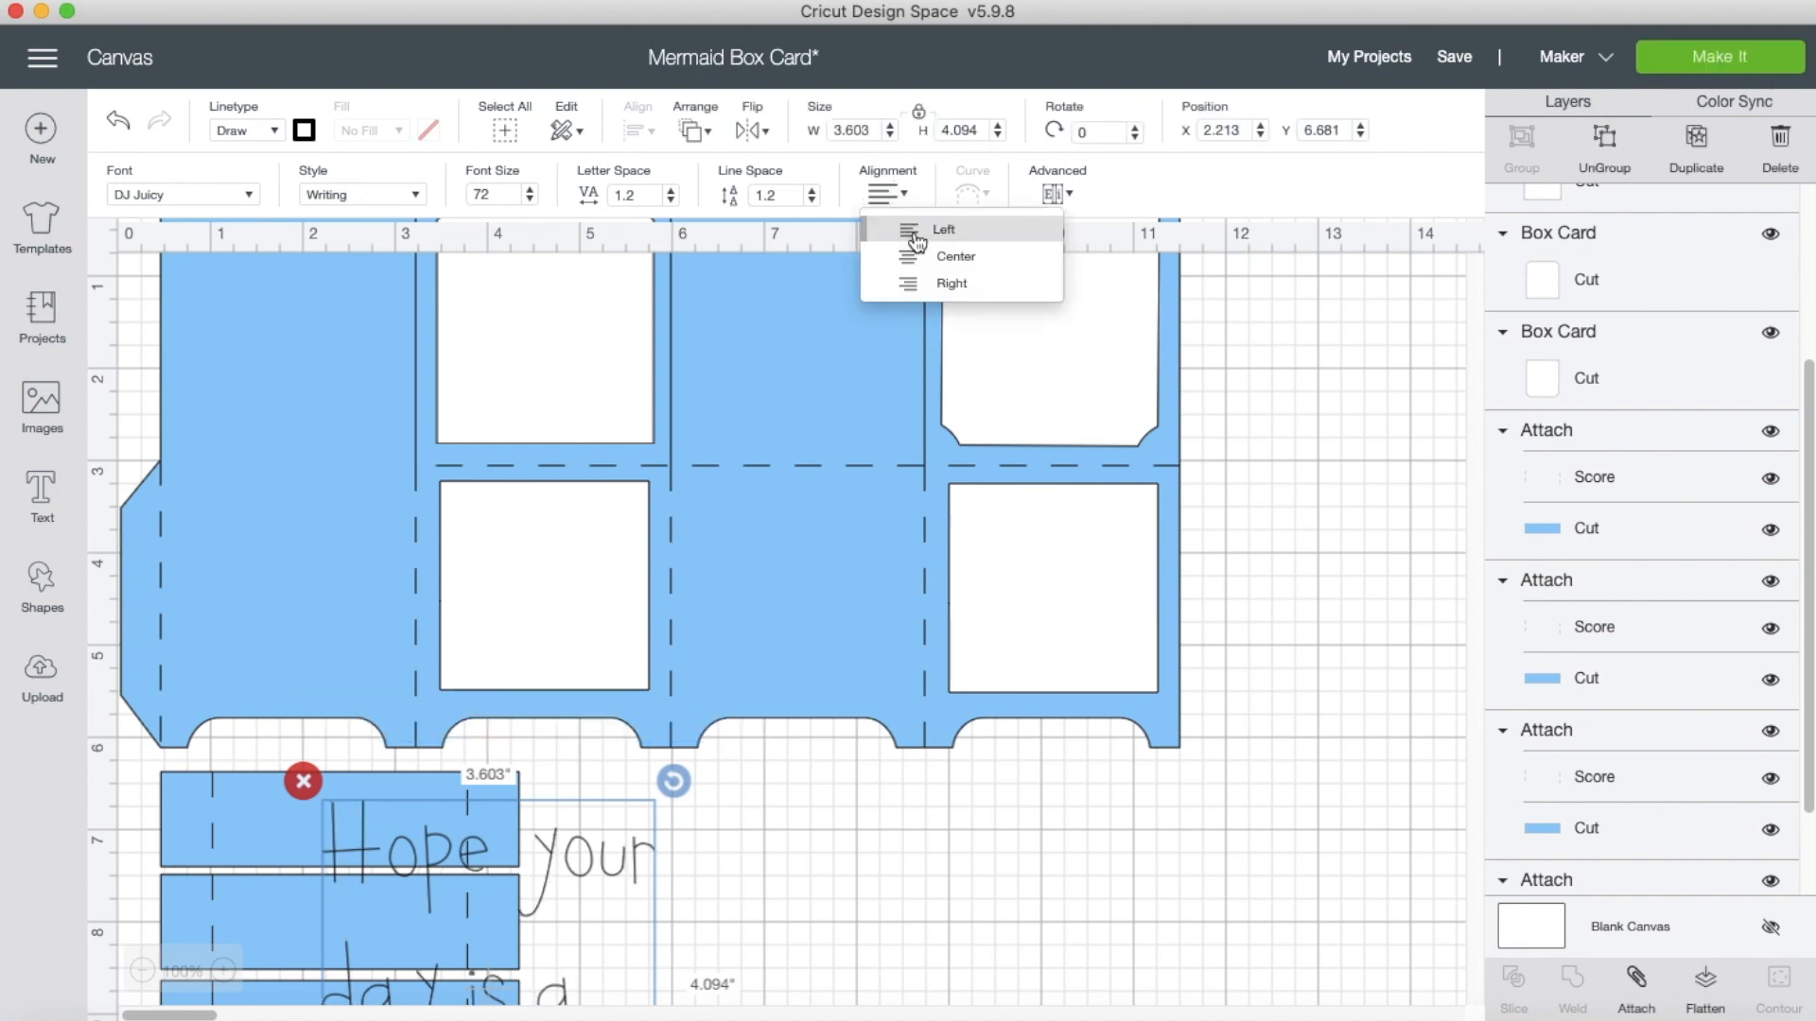
left_click(922, 253)
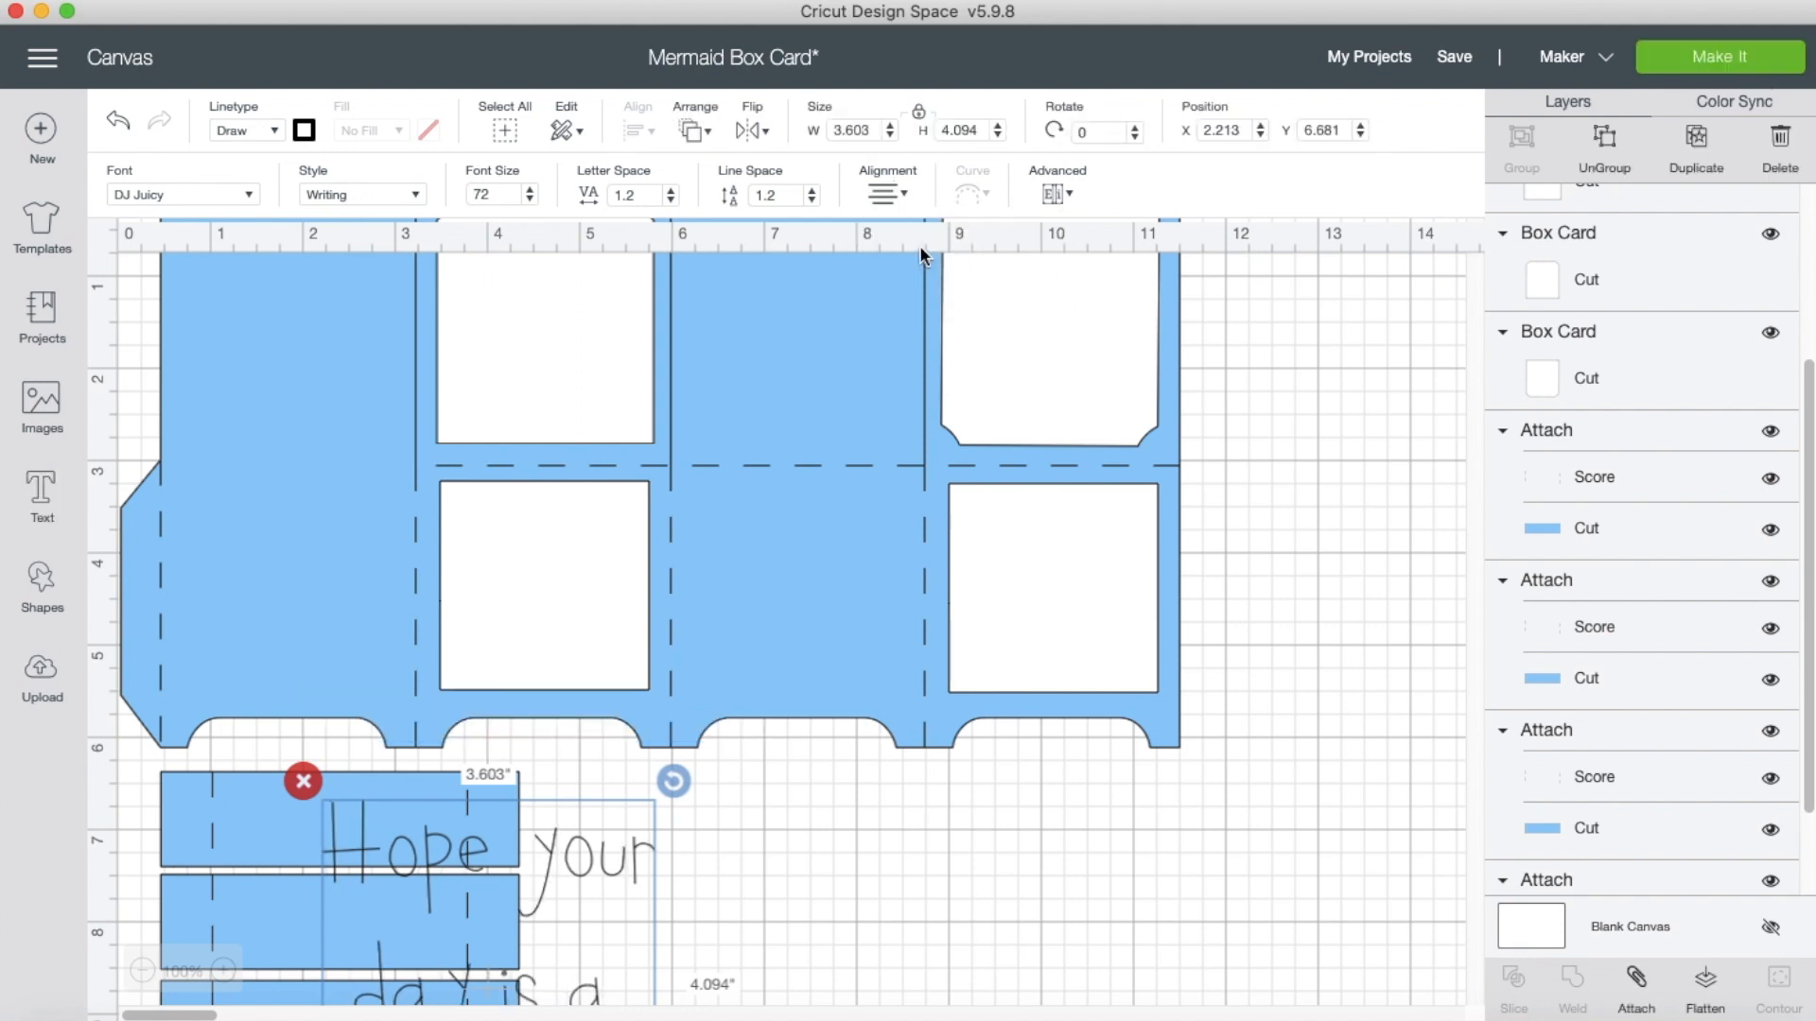
left_click(304, 131)
scroll(412, 277, "down", 2)
scroll(412, 277, "down", 10)
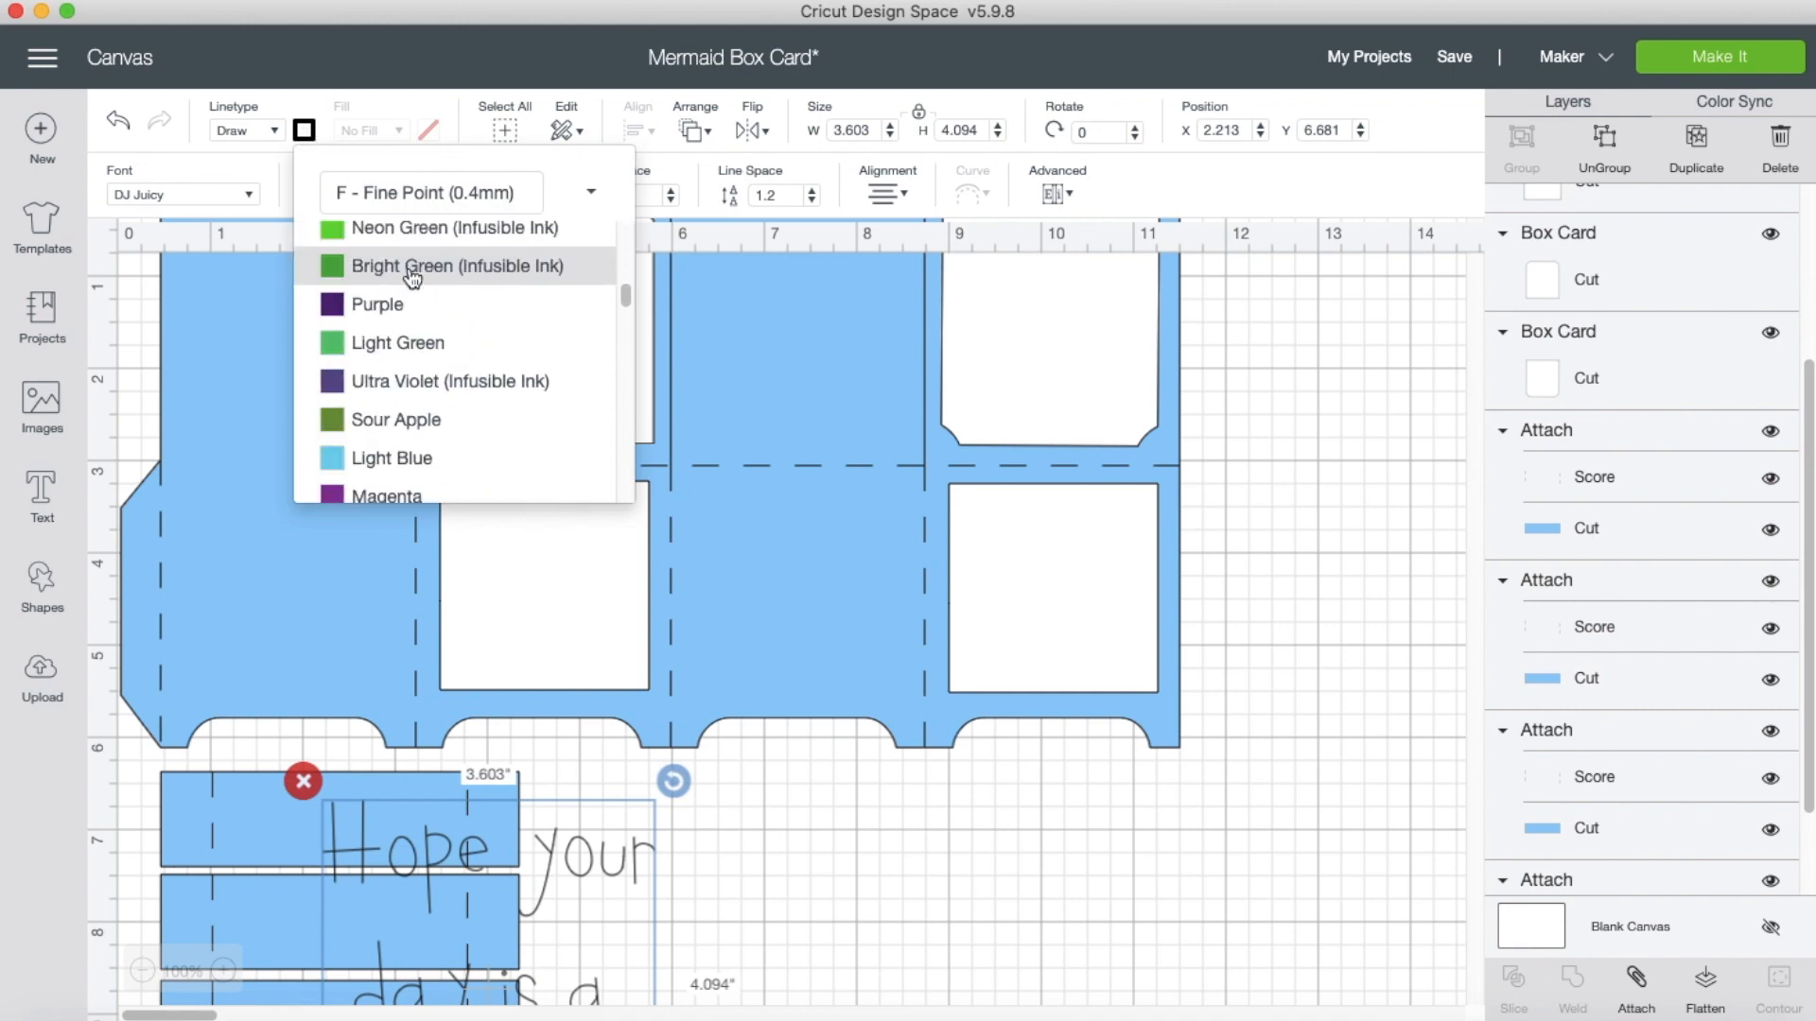
left_click(398, 304)
Move the greeting off the blue strips onto the blank canvas beside them.
scroll(605, 609, "down", 3)
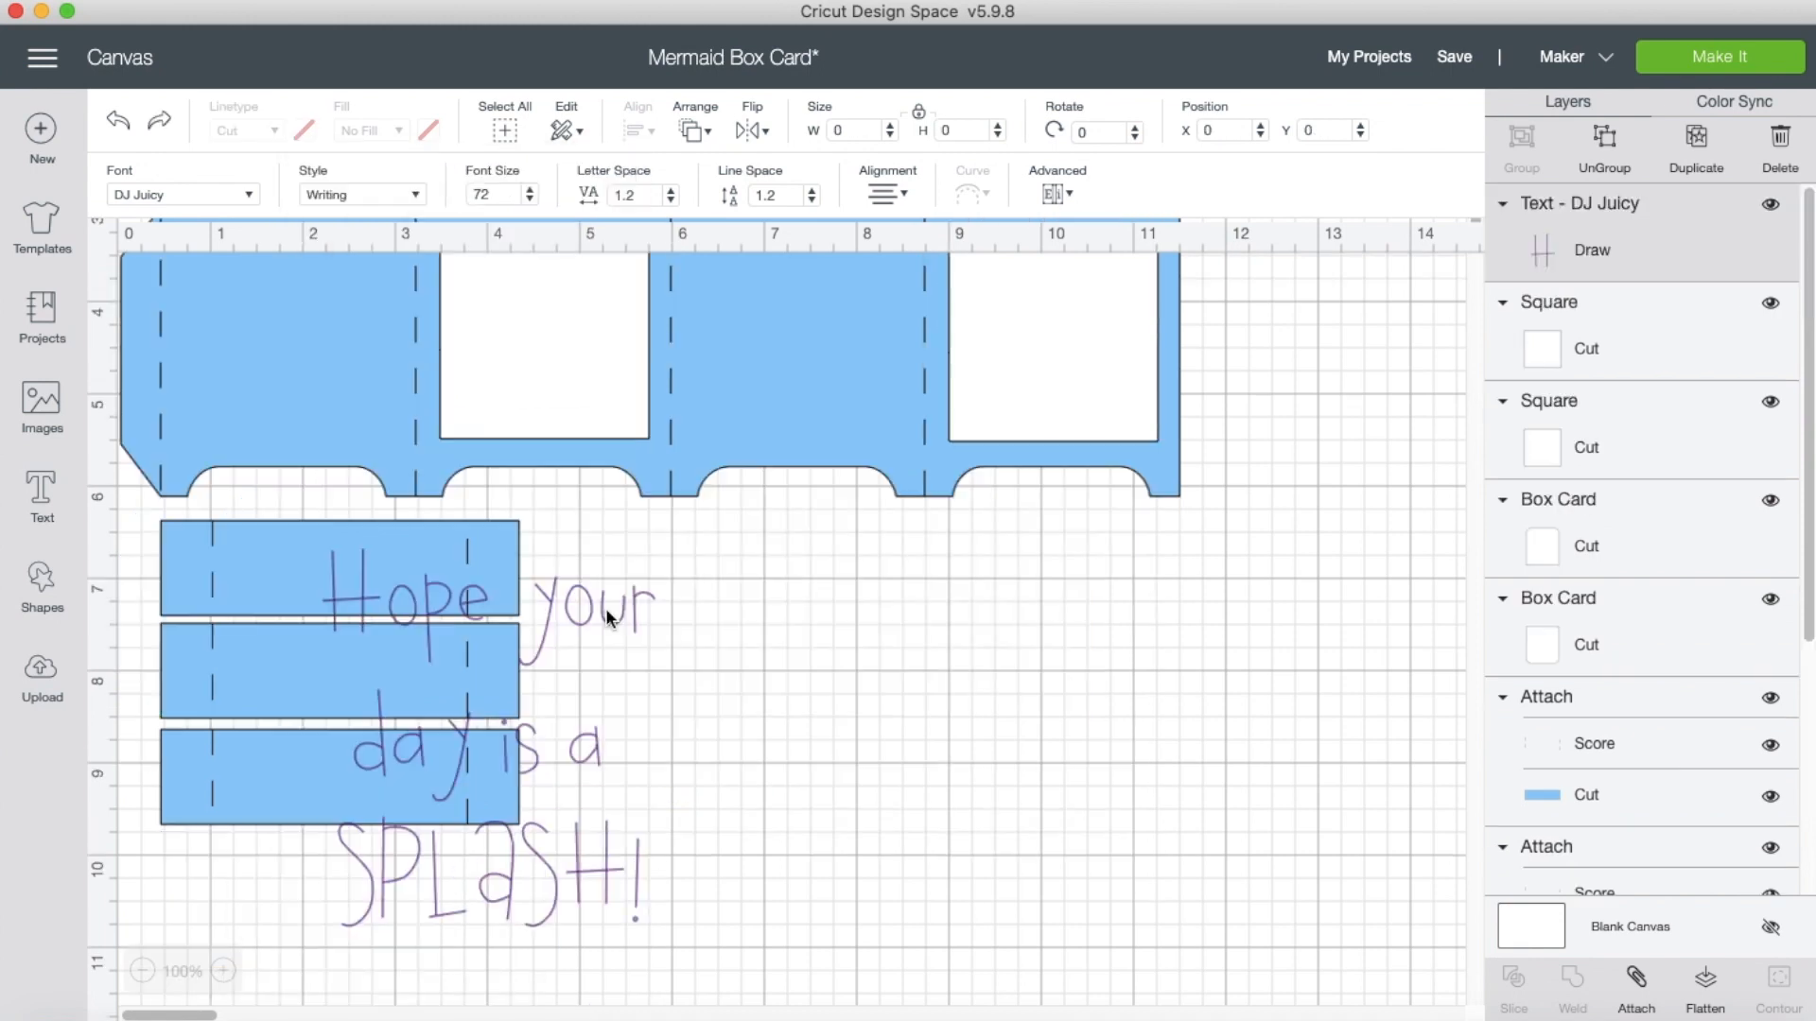
left_click(605, 609)
left_click_drag(605, 609, 992, 611)
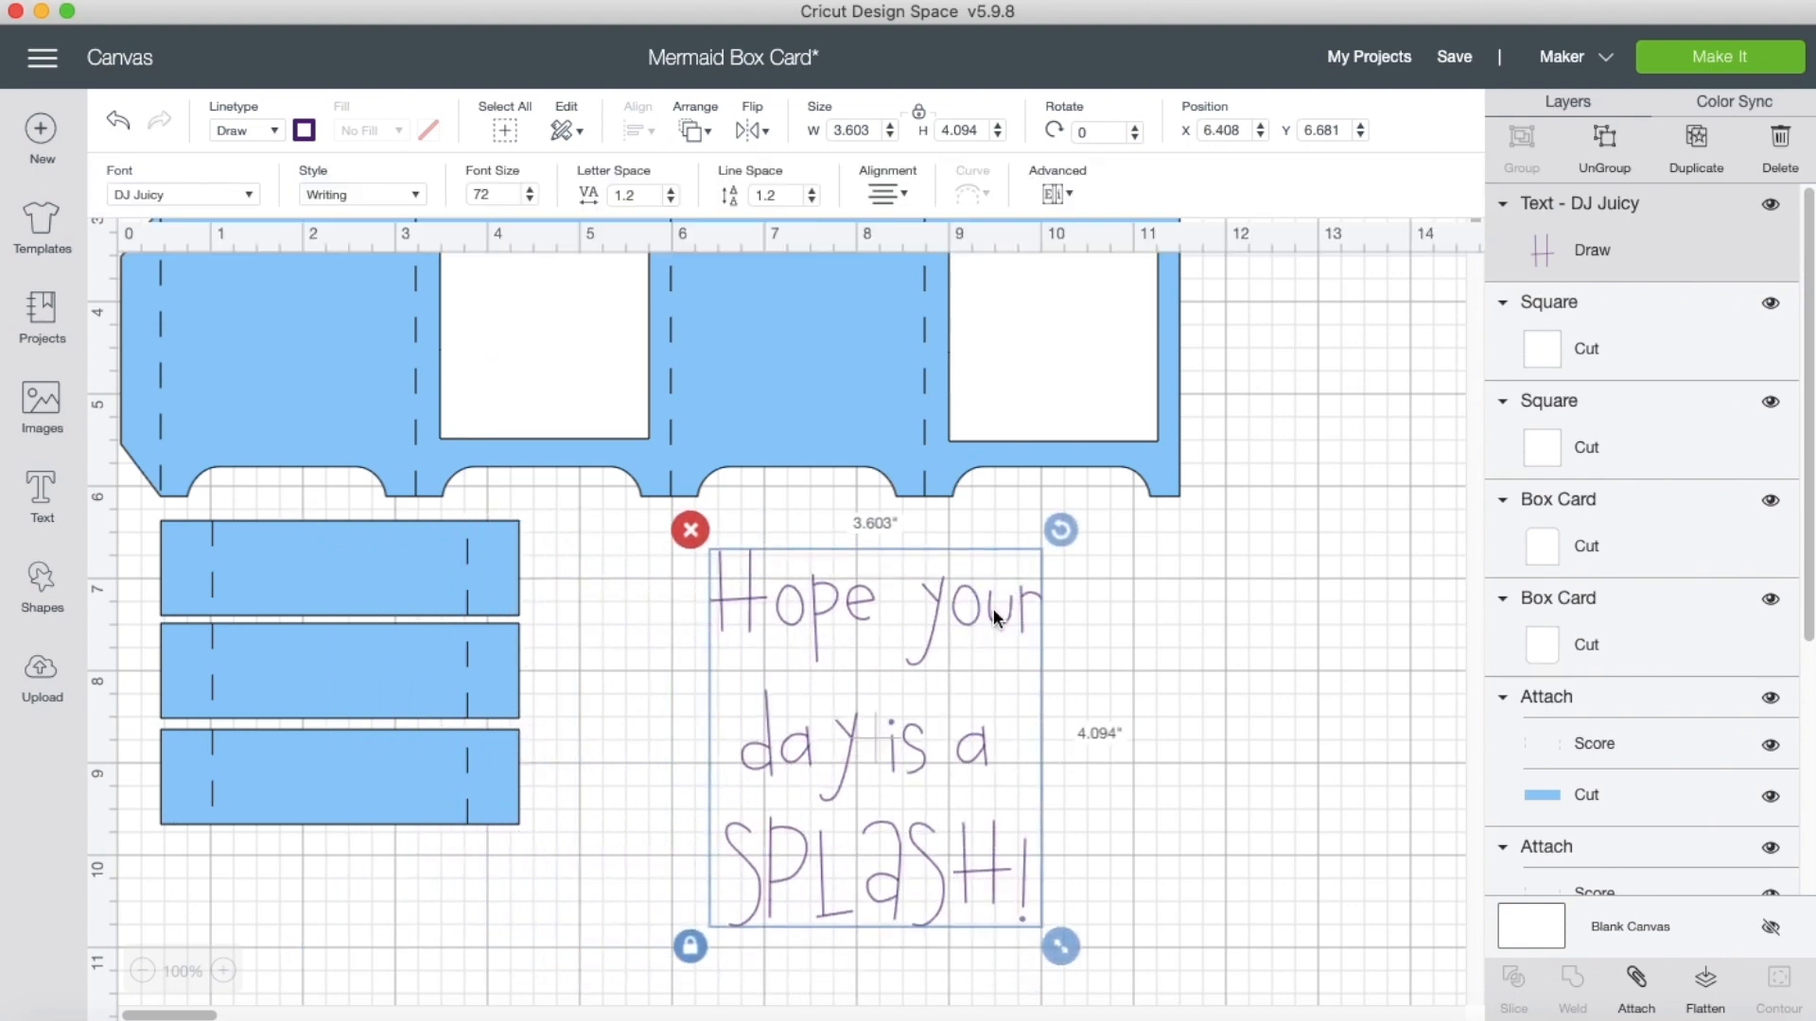
Ungroup the greeting, lower the "Hope your" line about 0.35 inches to tighten the spacing, and regroup all the letters.
left_click(1615, 141)
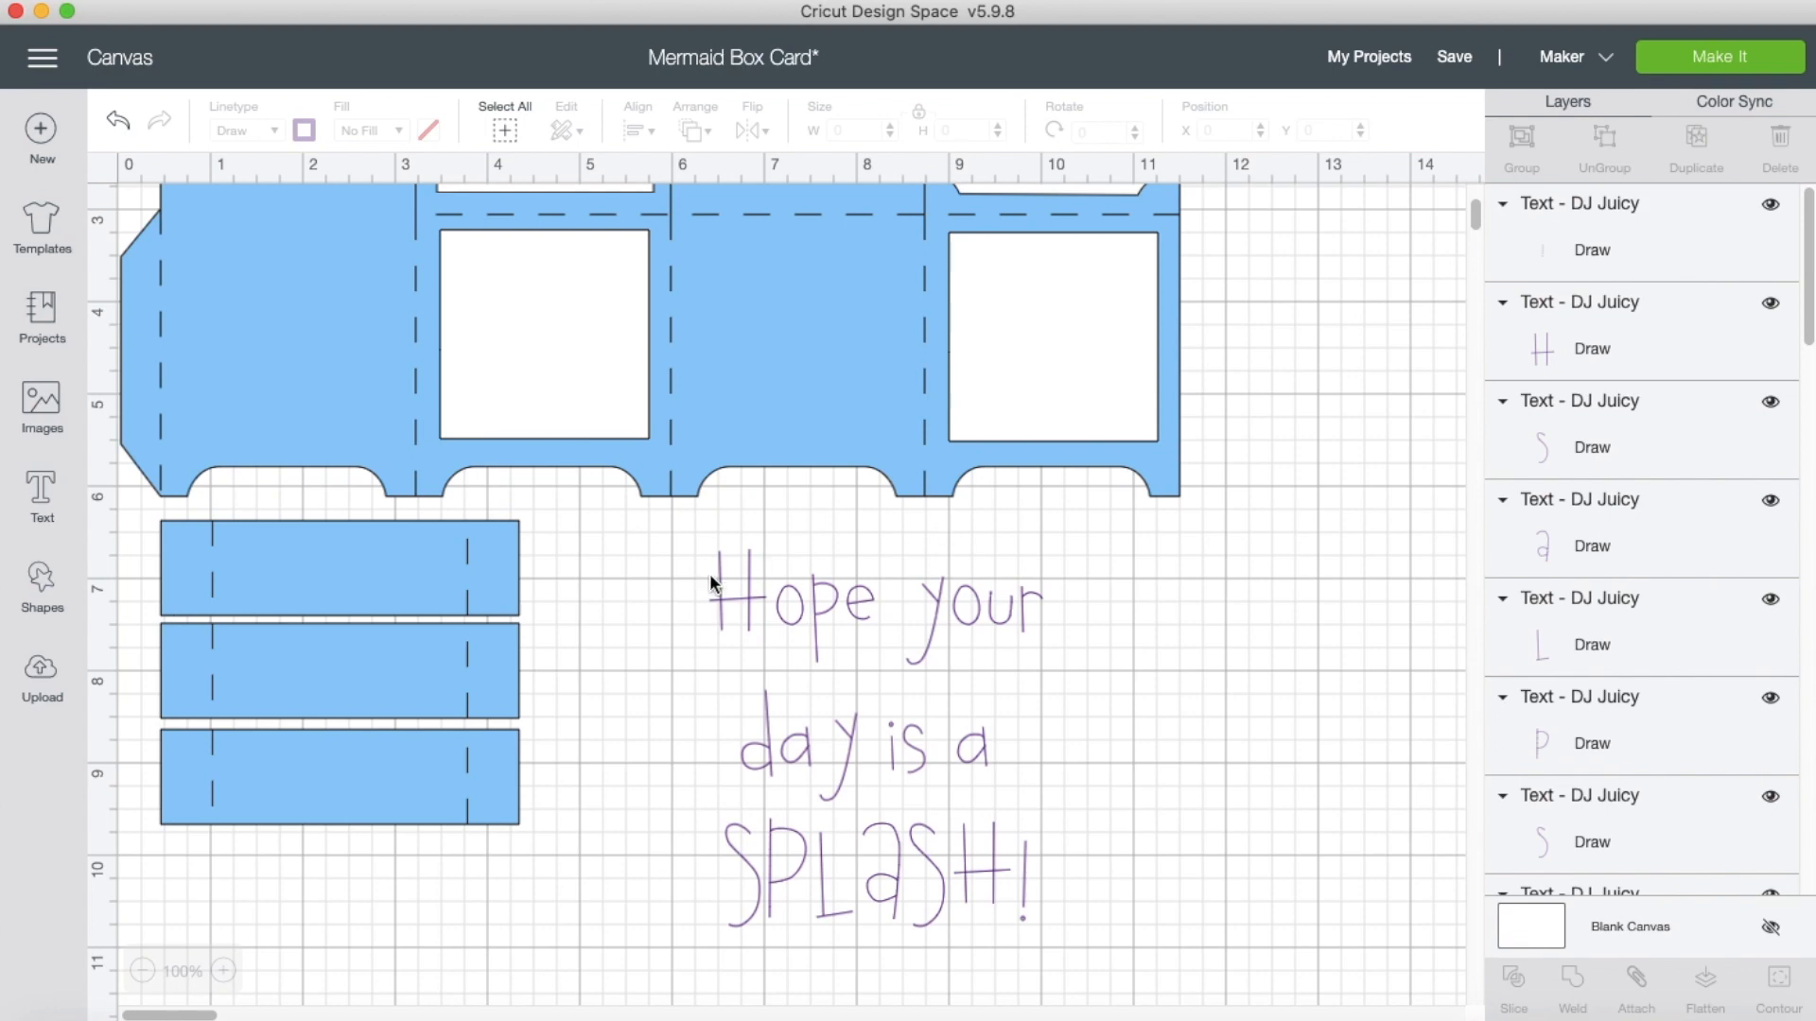
left_click_drag(691, 586, 1112, 642)
left_click_drag(923, 609, 924, 645)
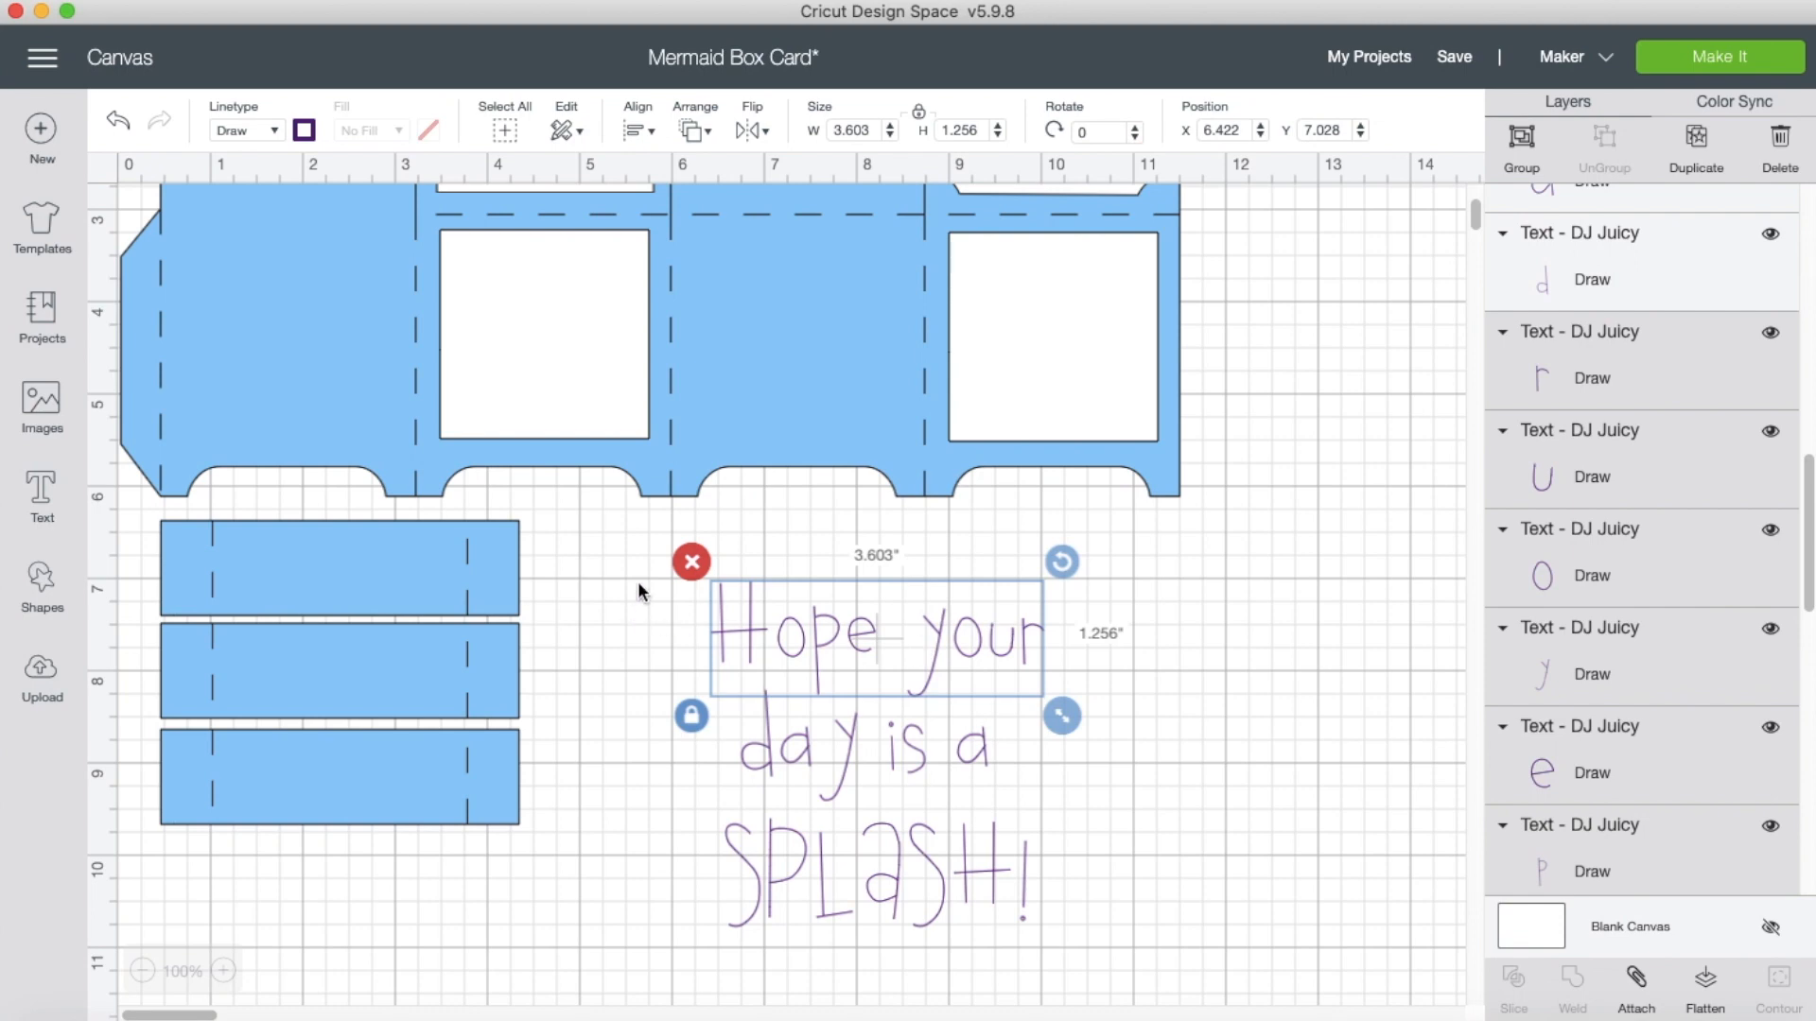
left_click_drag(637, 583, 1078, 931)
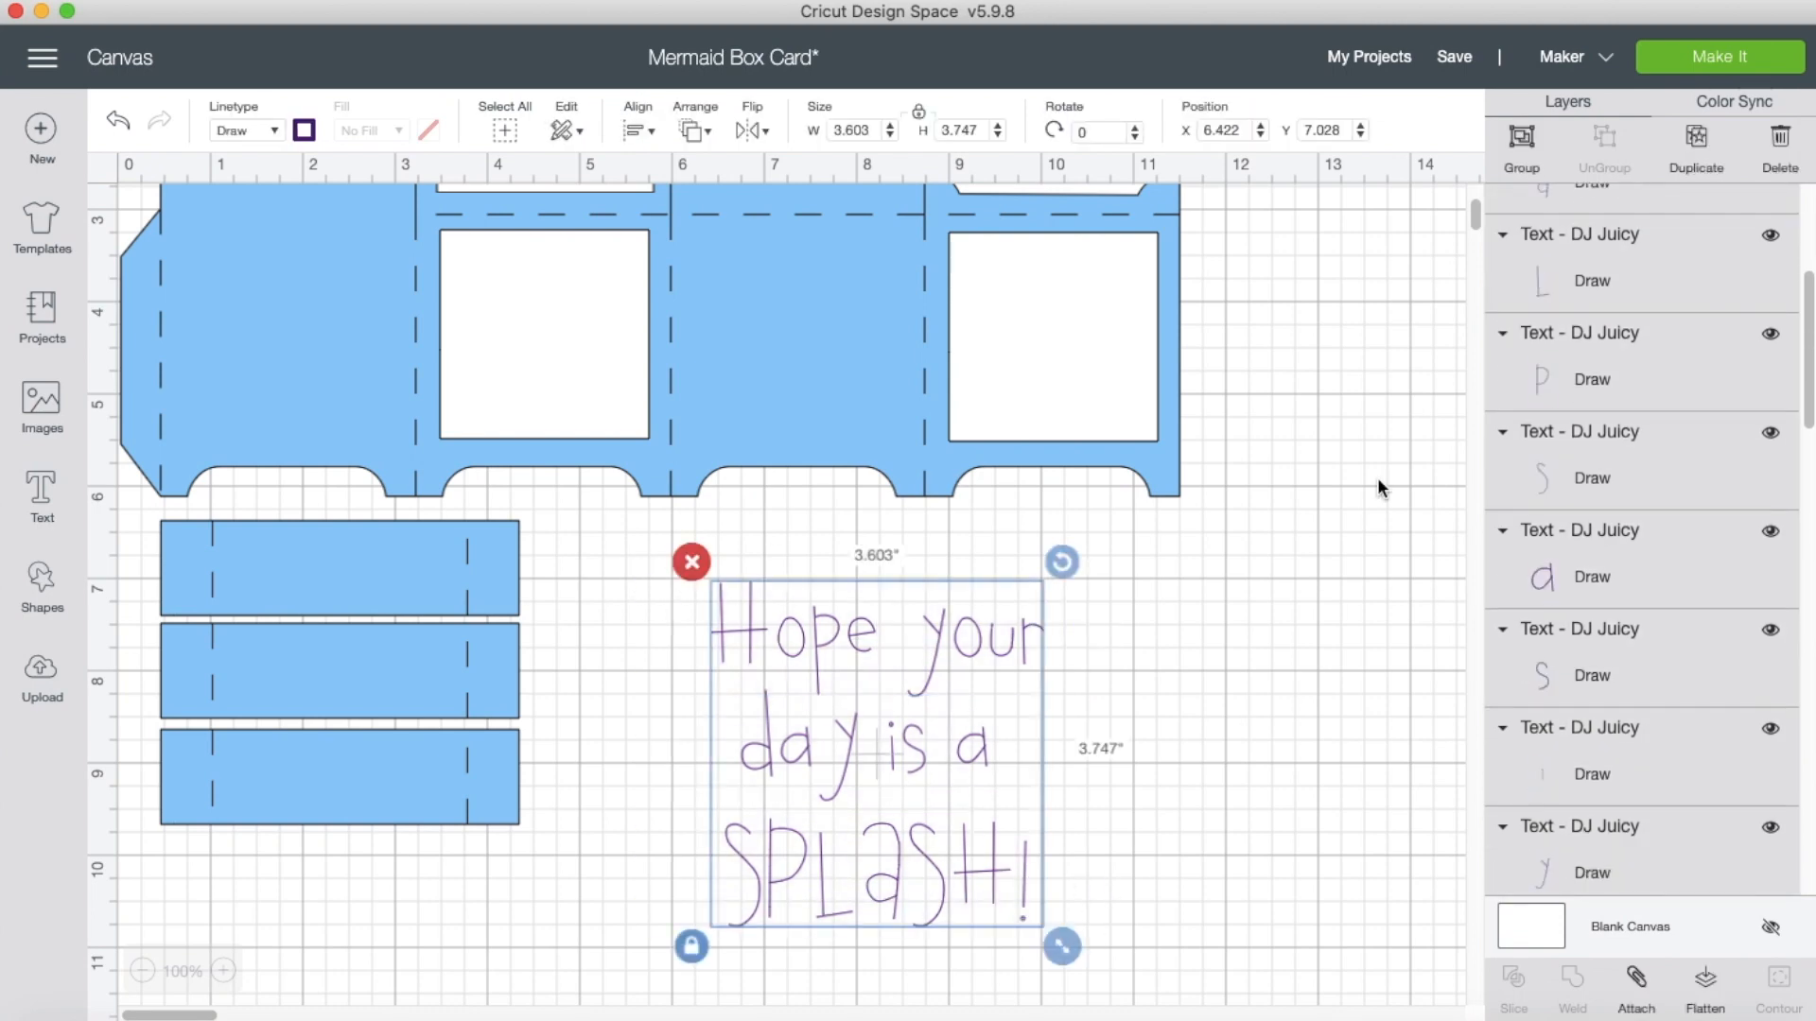
left_click(1520, 146)
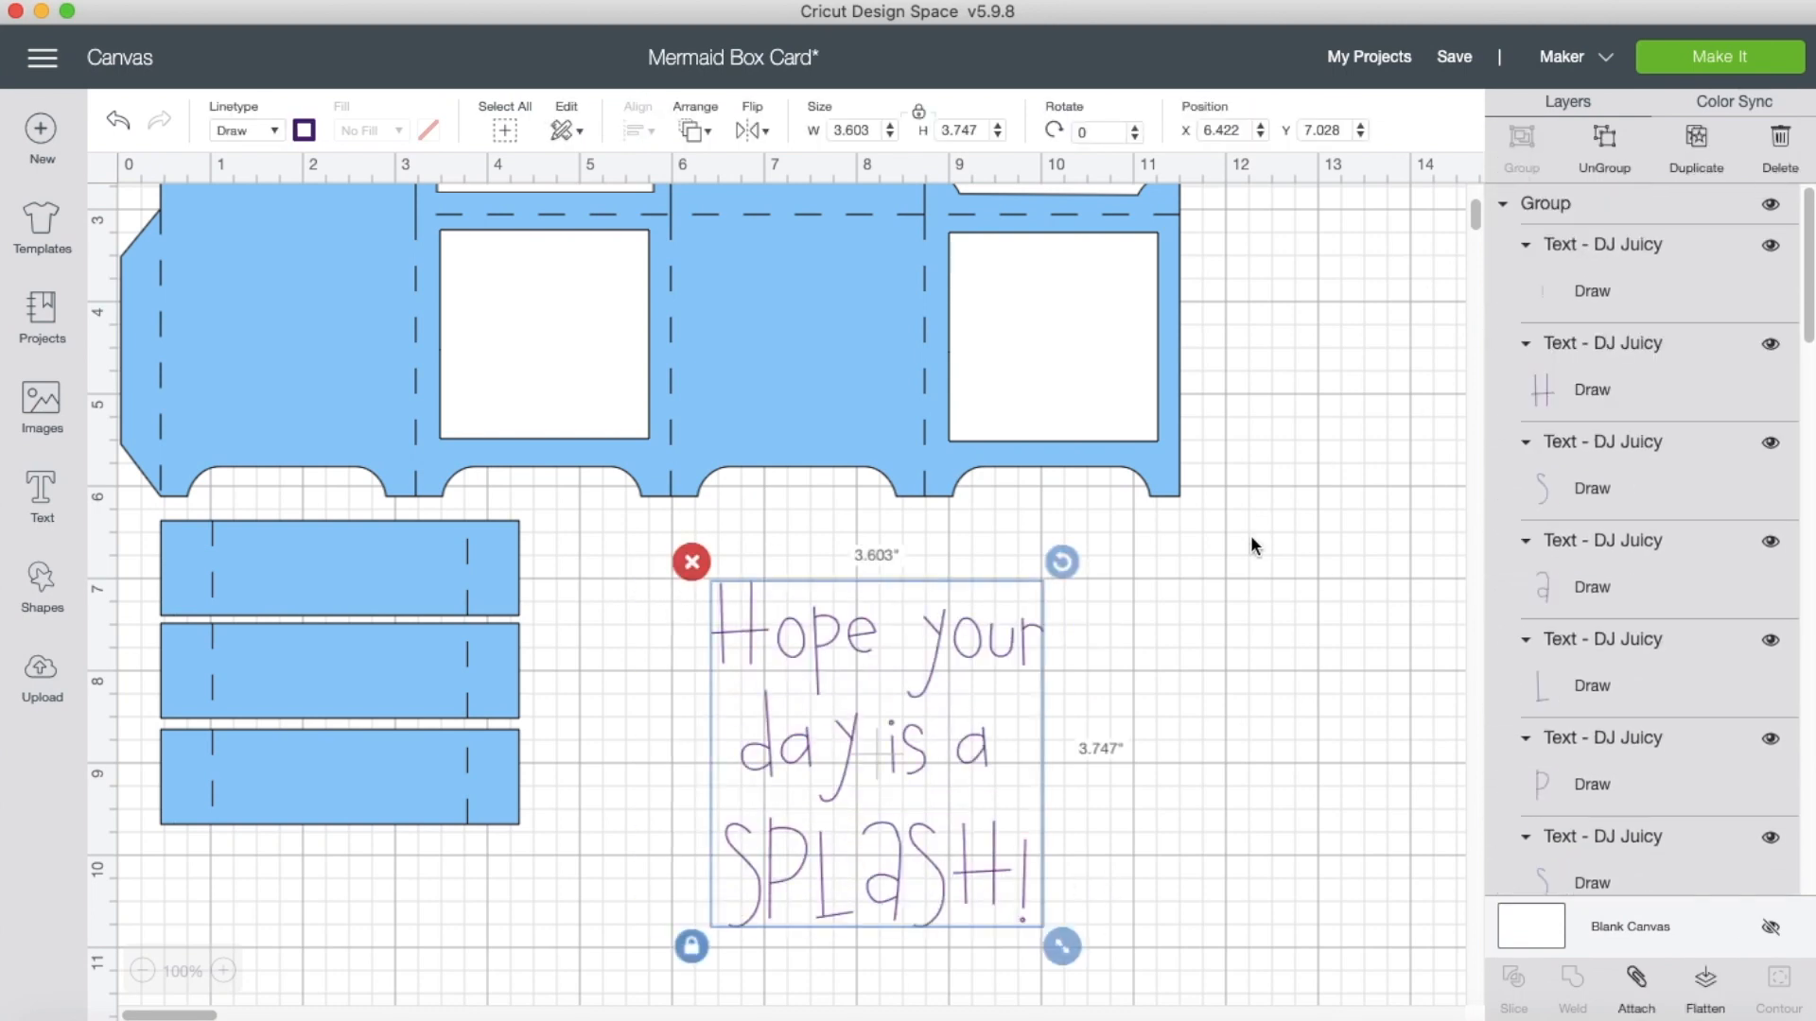
Shrink the greeting to about 1.95 by 2.03 inches and position it on the rightmost upper flap's white panel.
left_click_drag(1065, 946, 888, 796)
scroll(1178, 827, "up", 5)
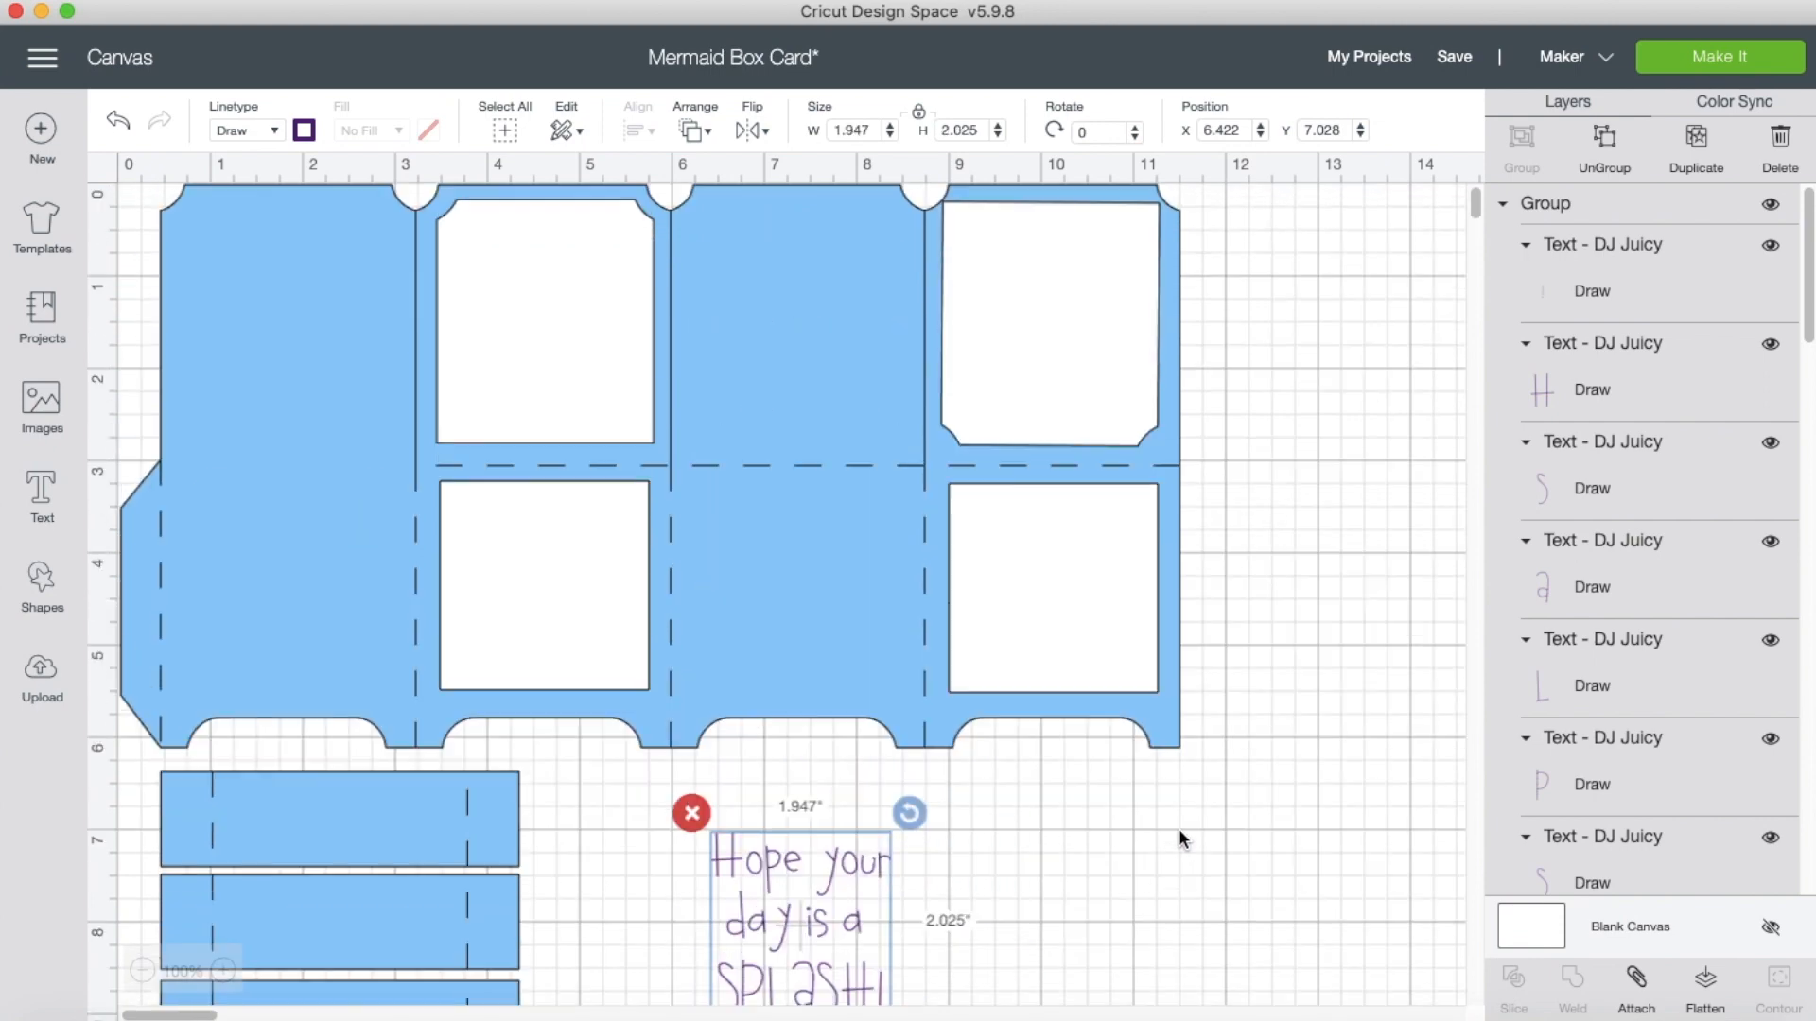
left_click_drag(851, 868, 1102, 356)
left_click(1057, 323)
left_click(1052, 314)
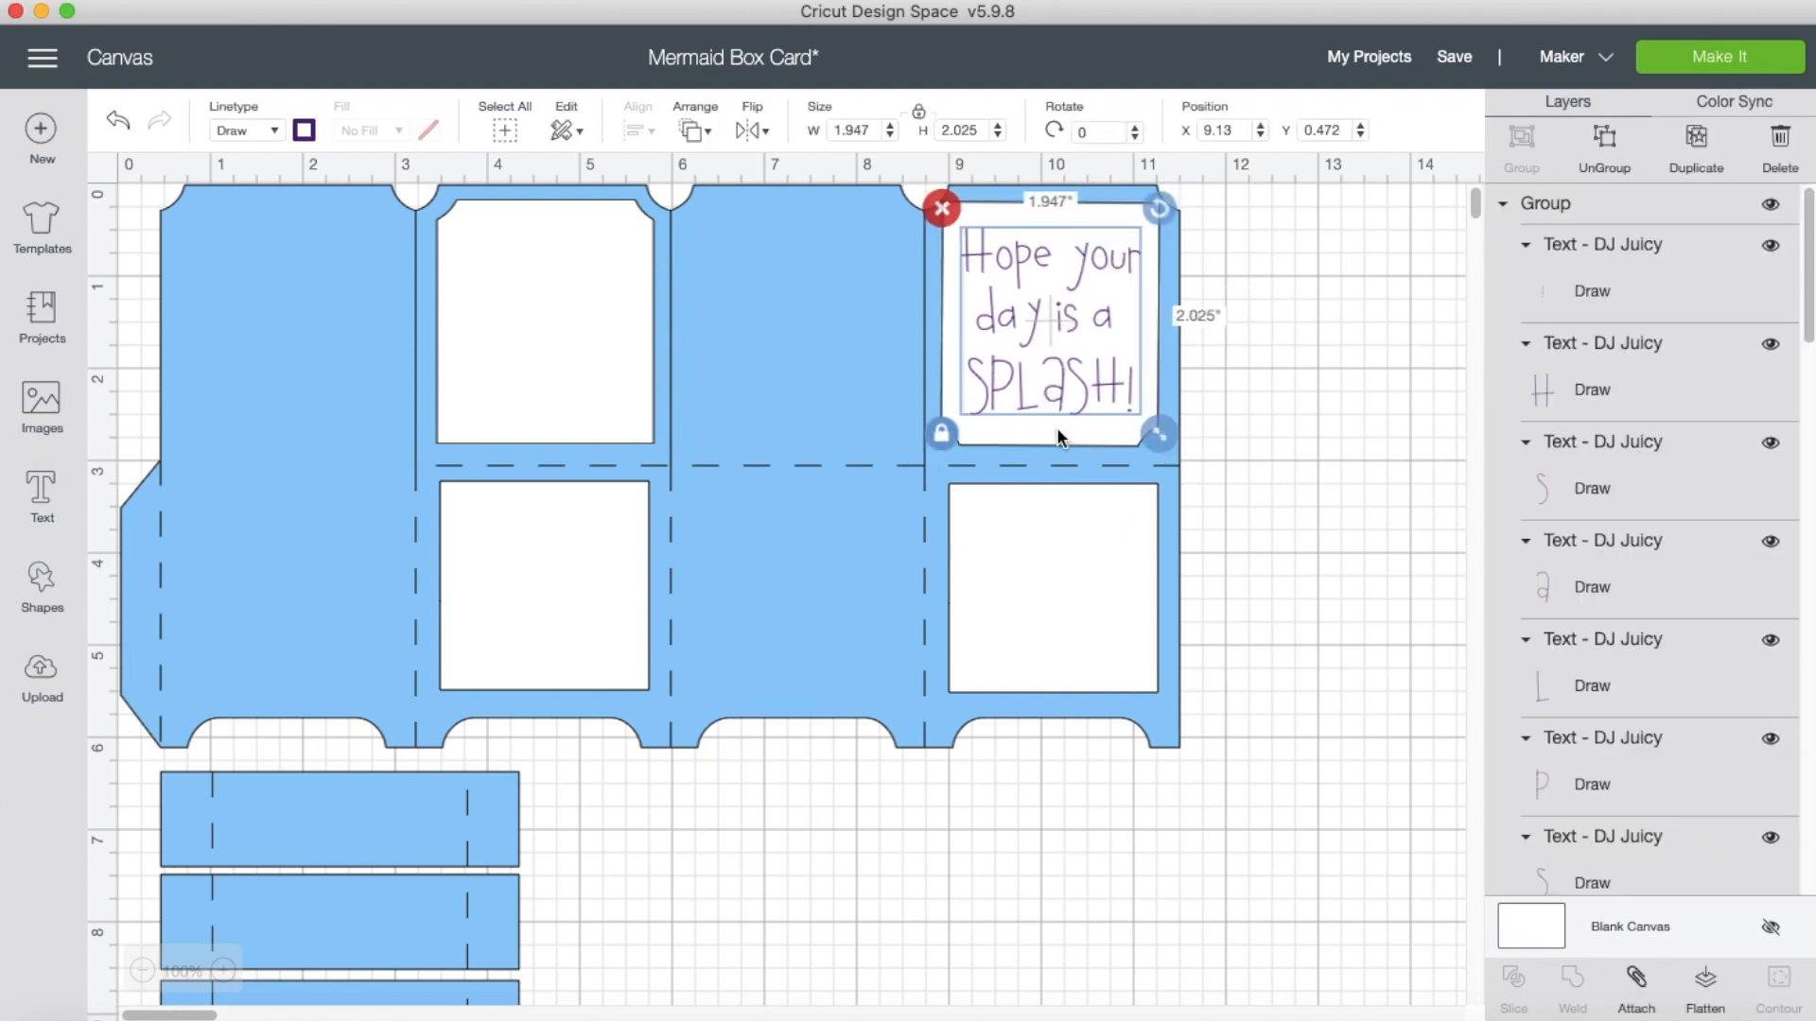
Group the greeting with its white panel and rotate them about 180 degrees so the notched corners point up.
left_click(1057, 428, "shift")
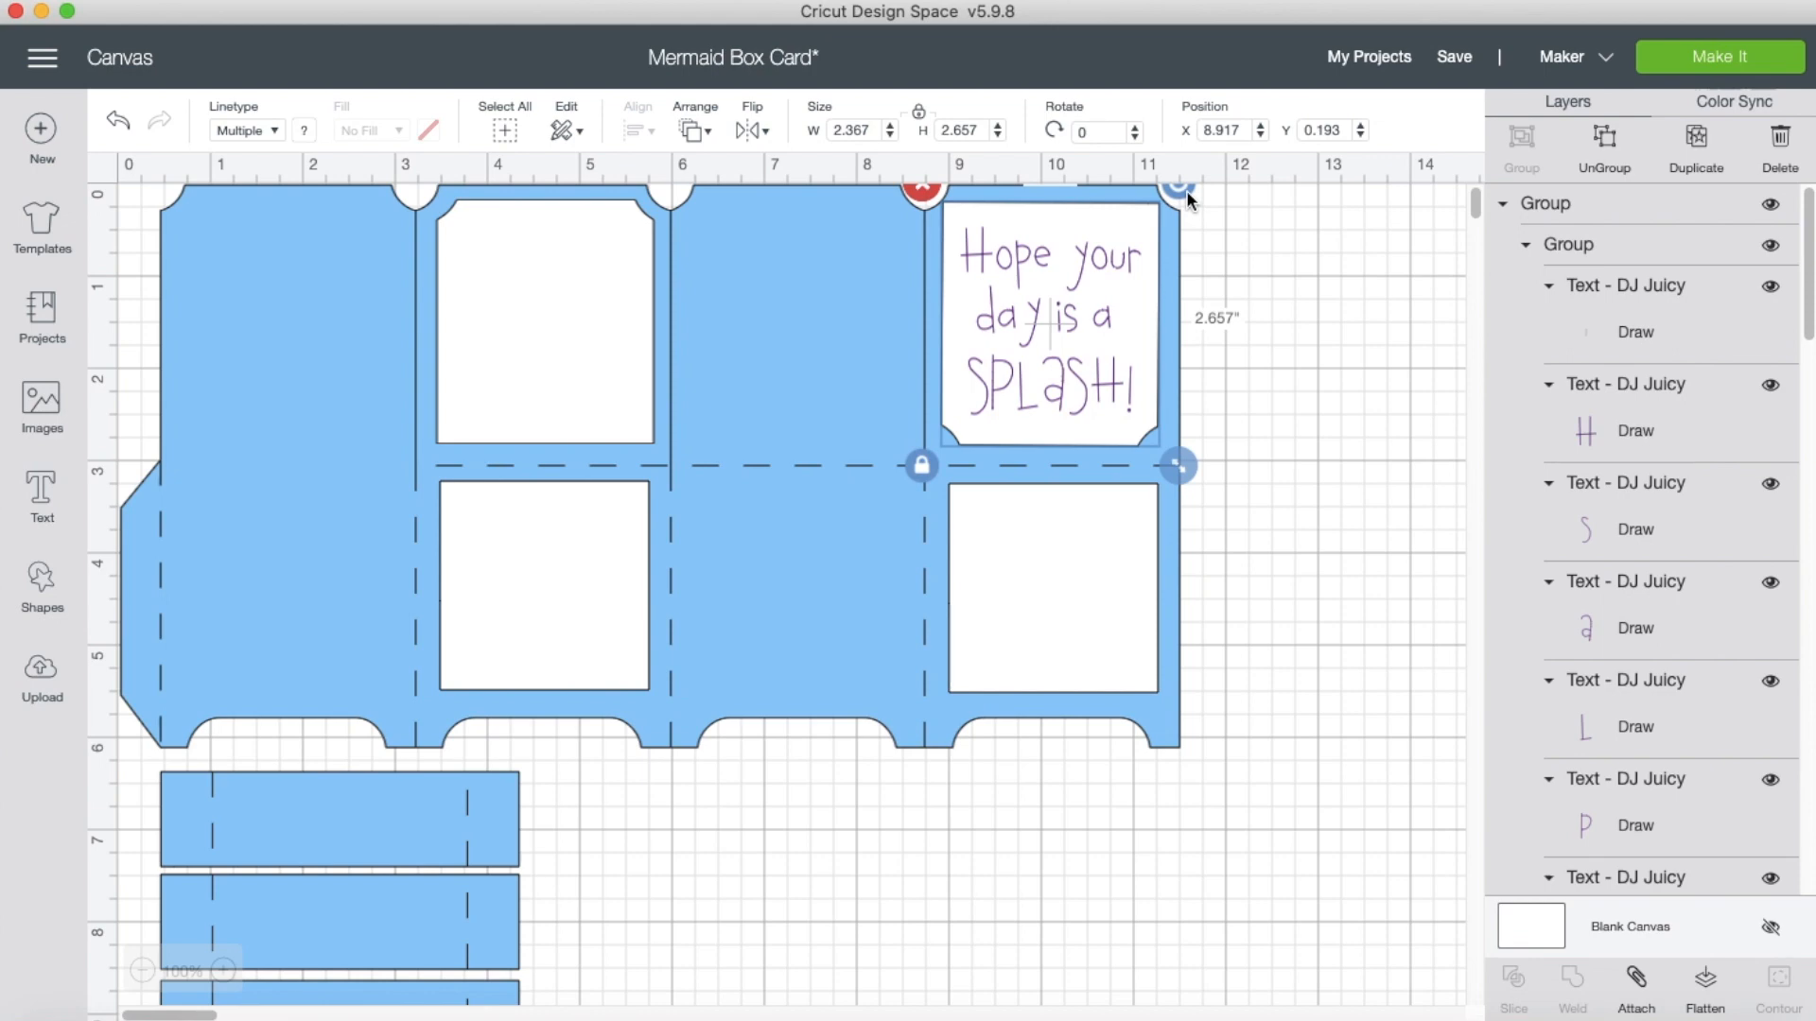
left_click_drag(1183, 189, 984, 394)
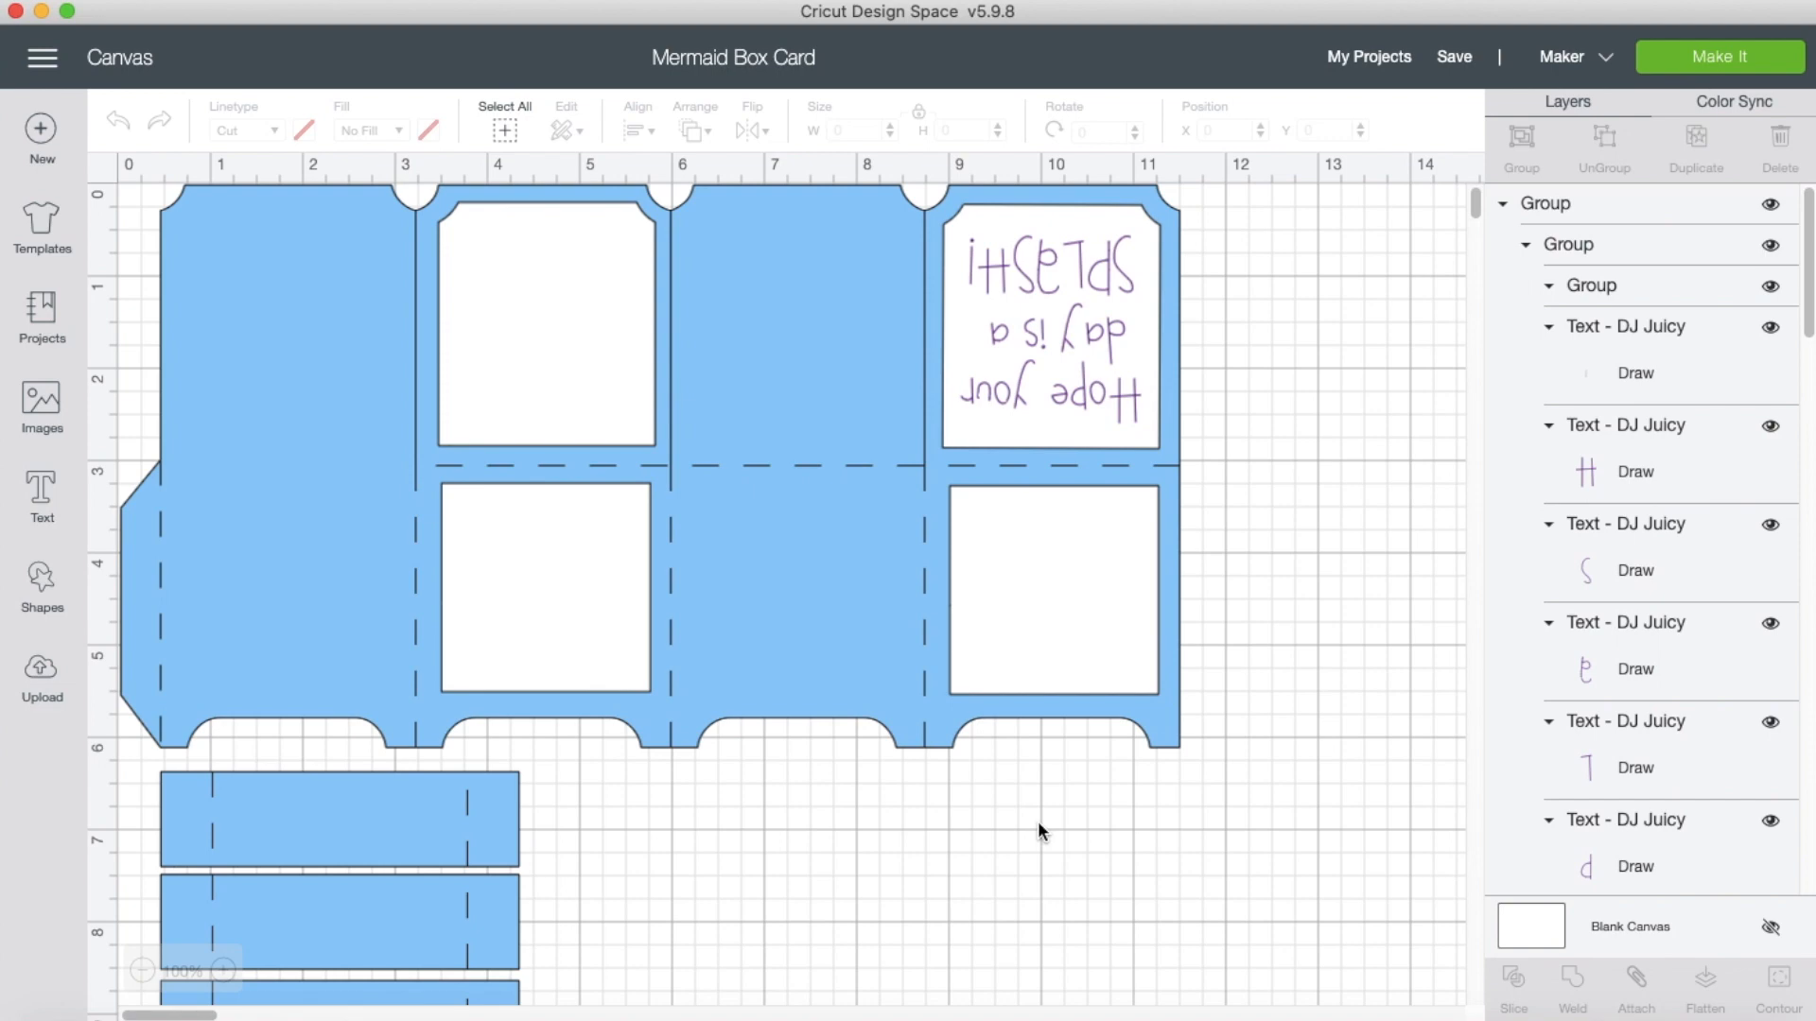
Move the whole design about 1.3 inches right and 1.3 inches down on the canvas.
key("super+a")
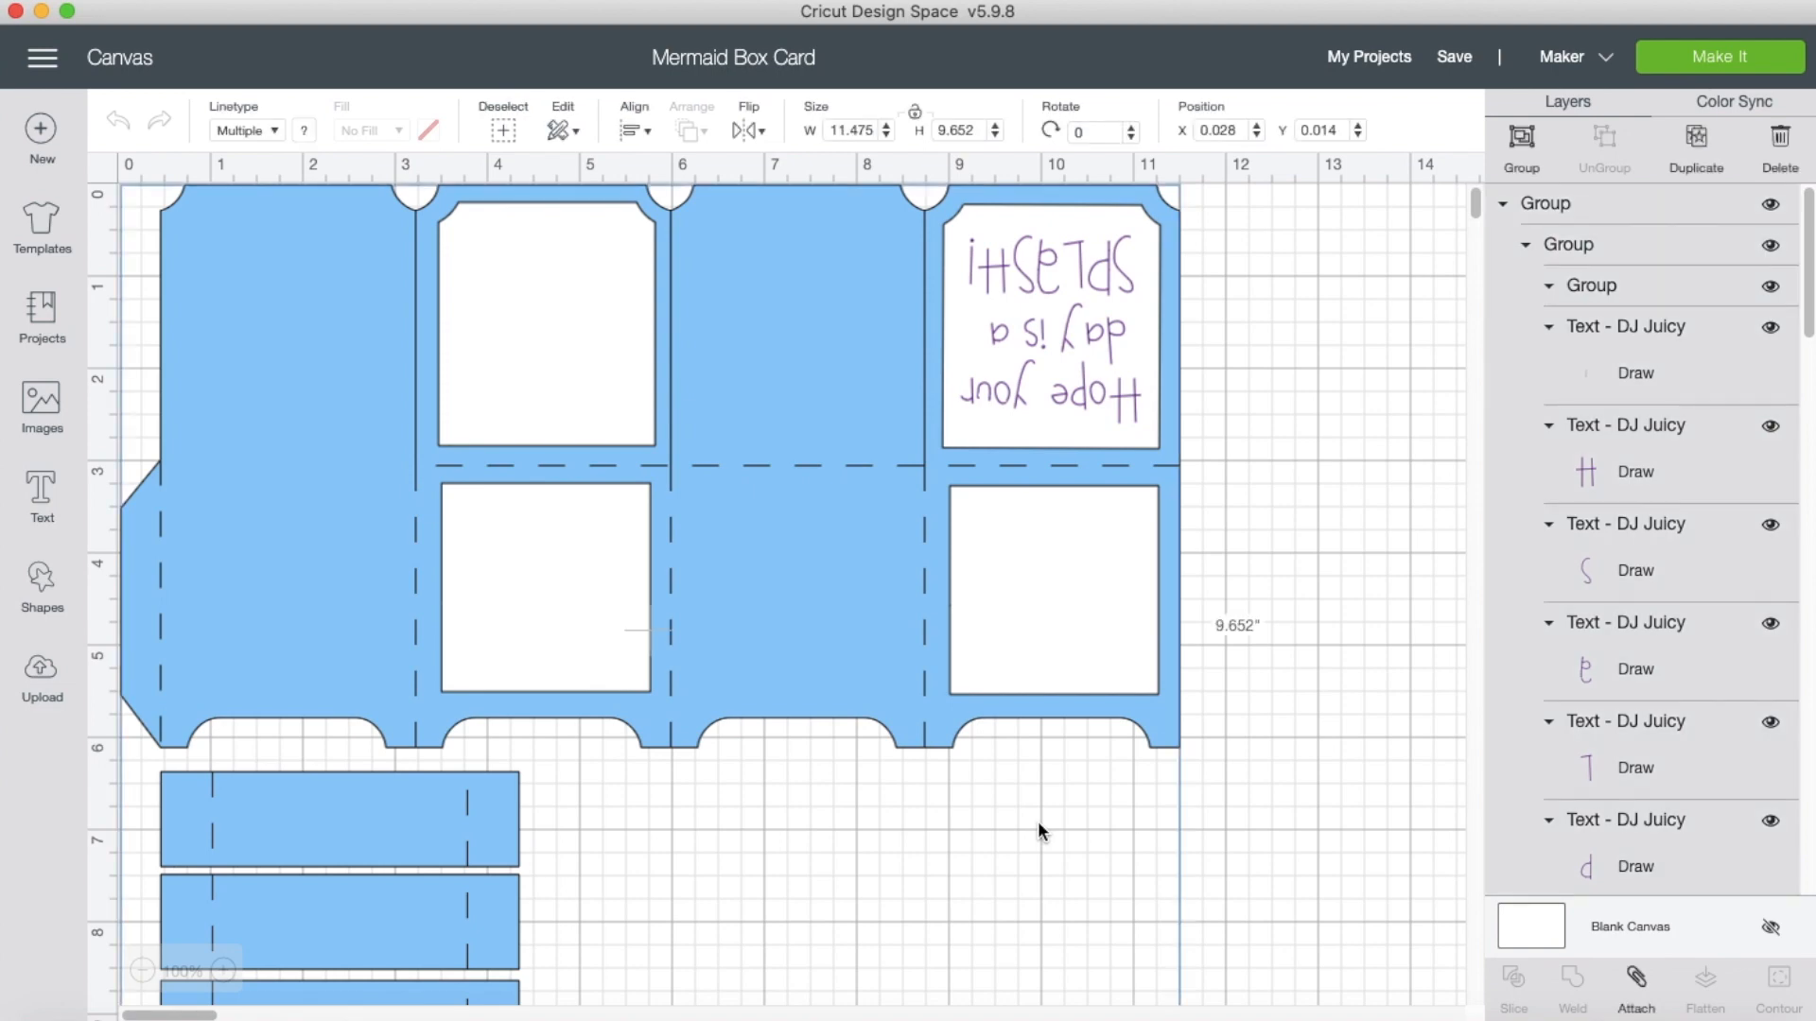
left_click_drag(709, 370, 834, 487)
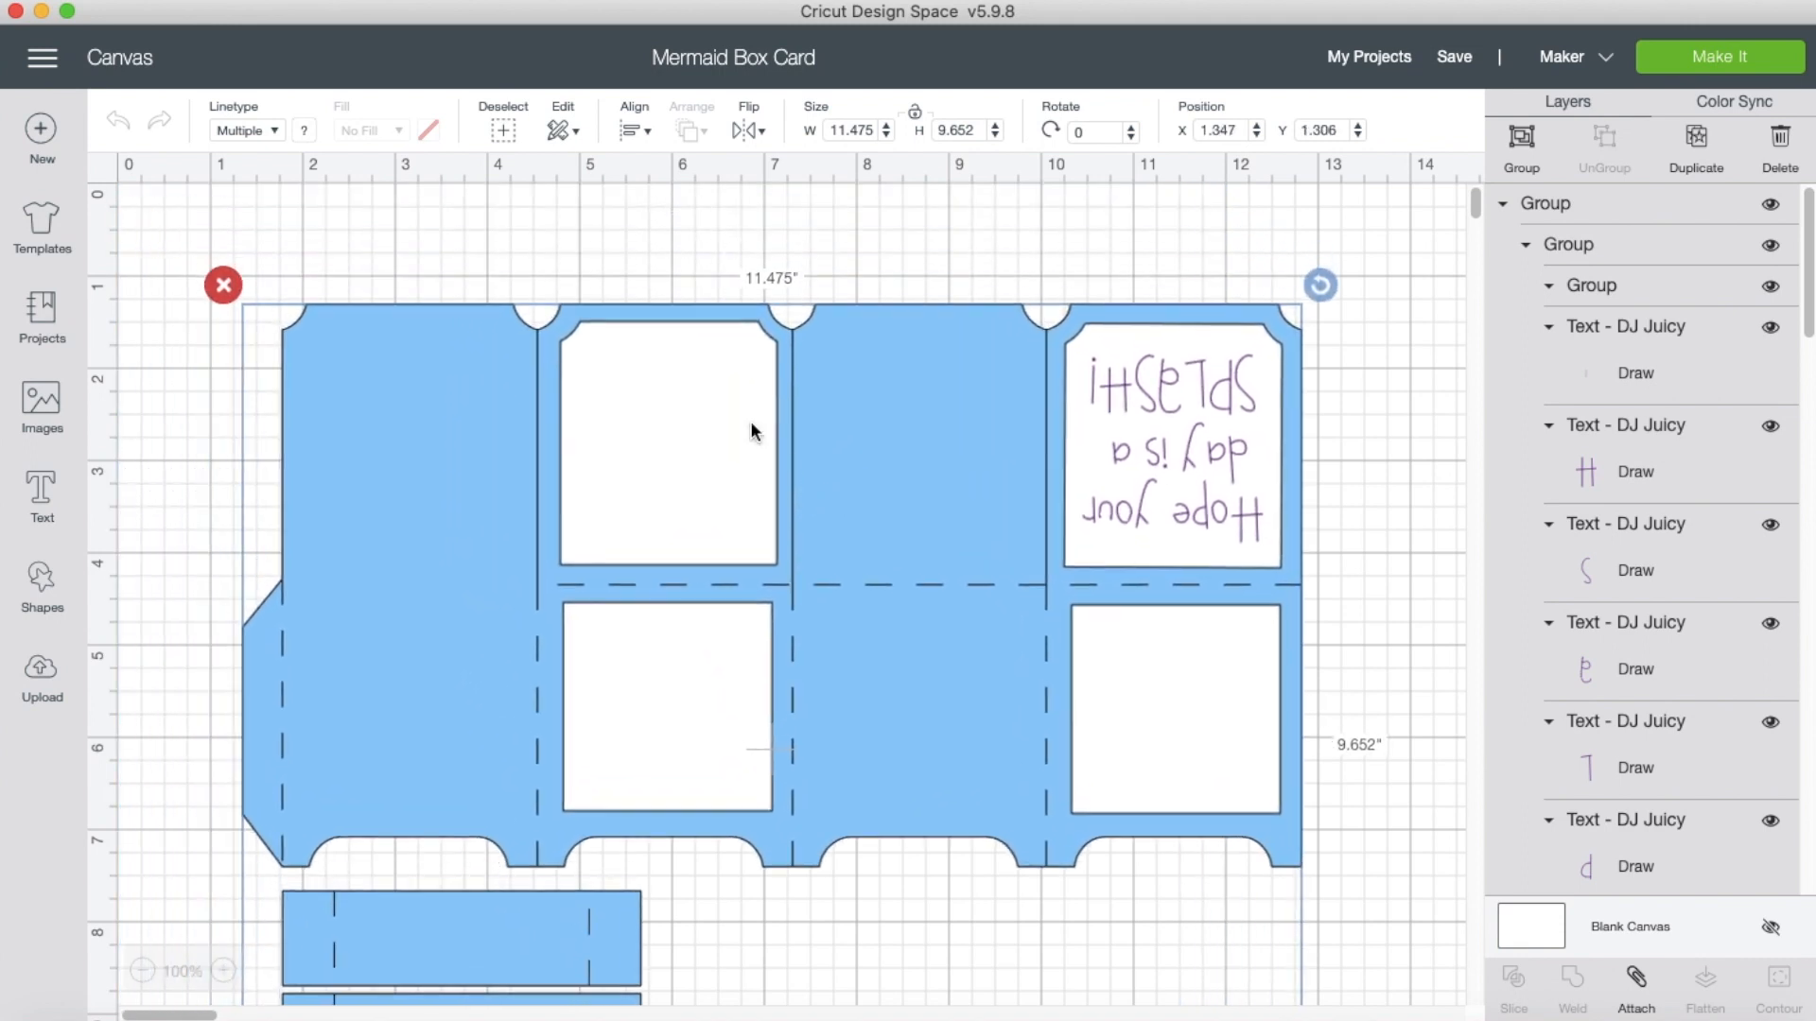
left_click(502, 258)
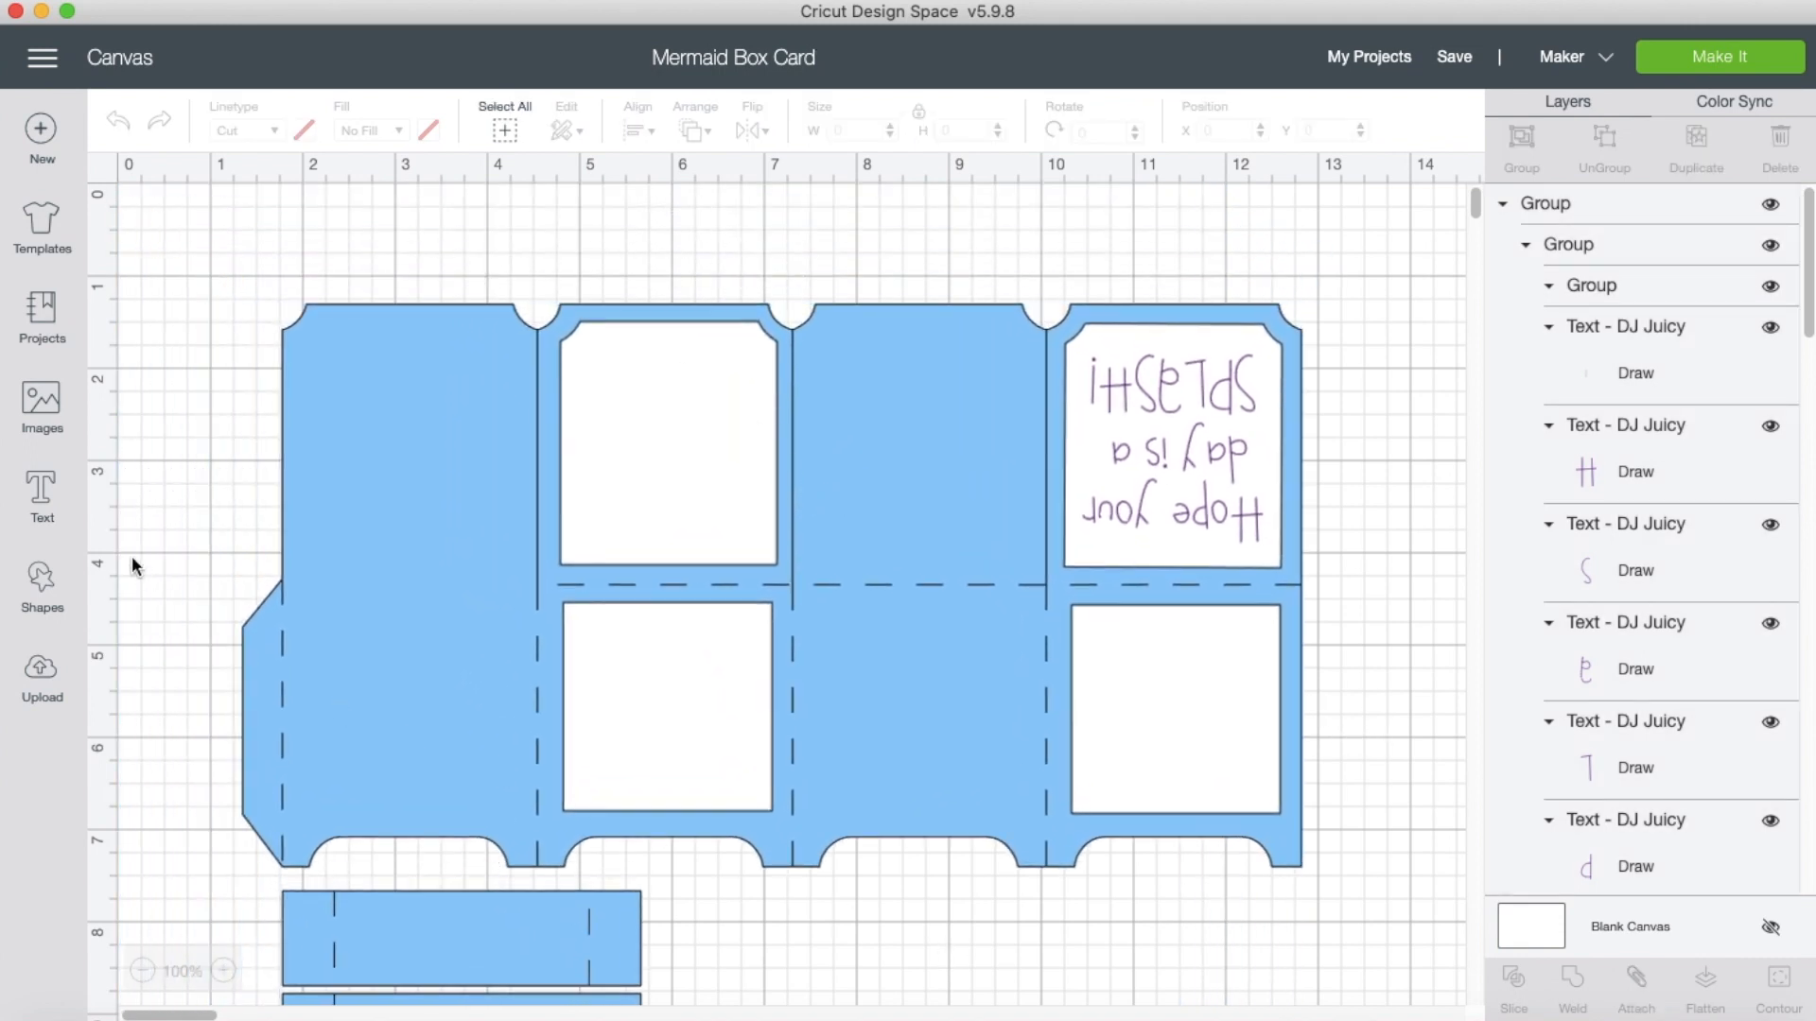
Search the image library for "sand" and insert the two-tone brown sand bar image.
left_click(50, 405)
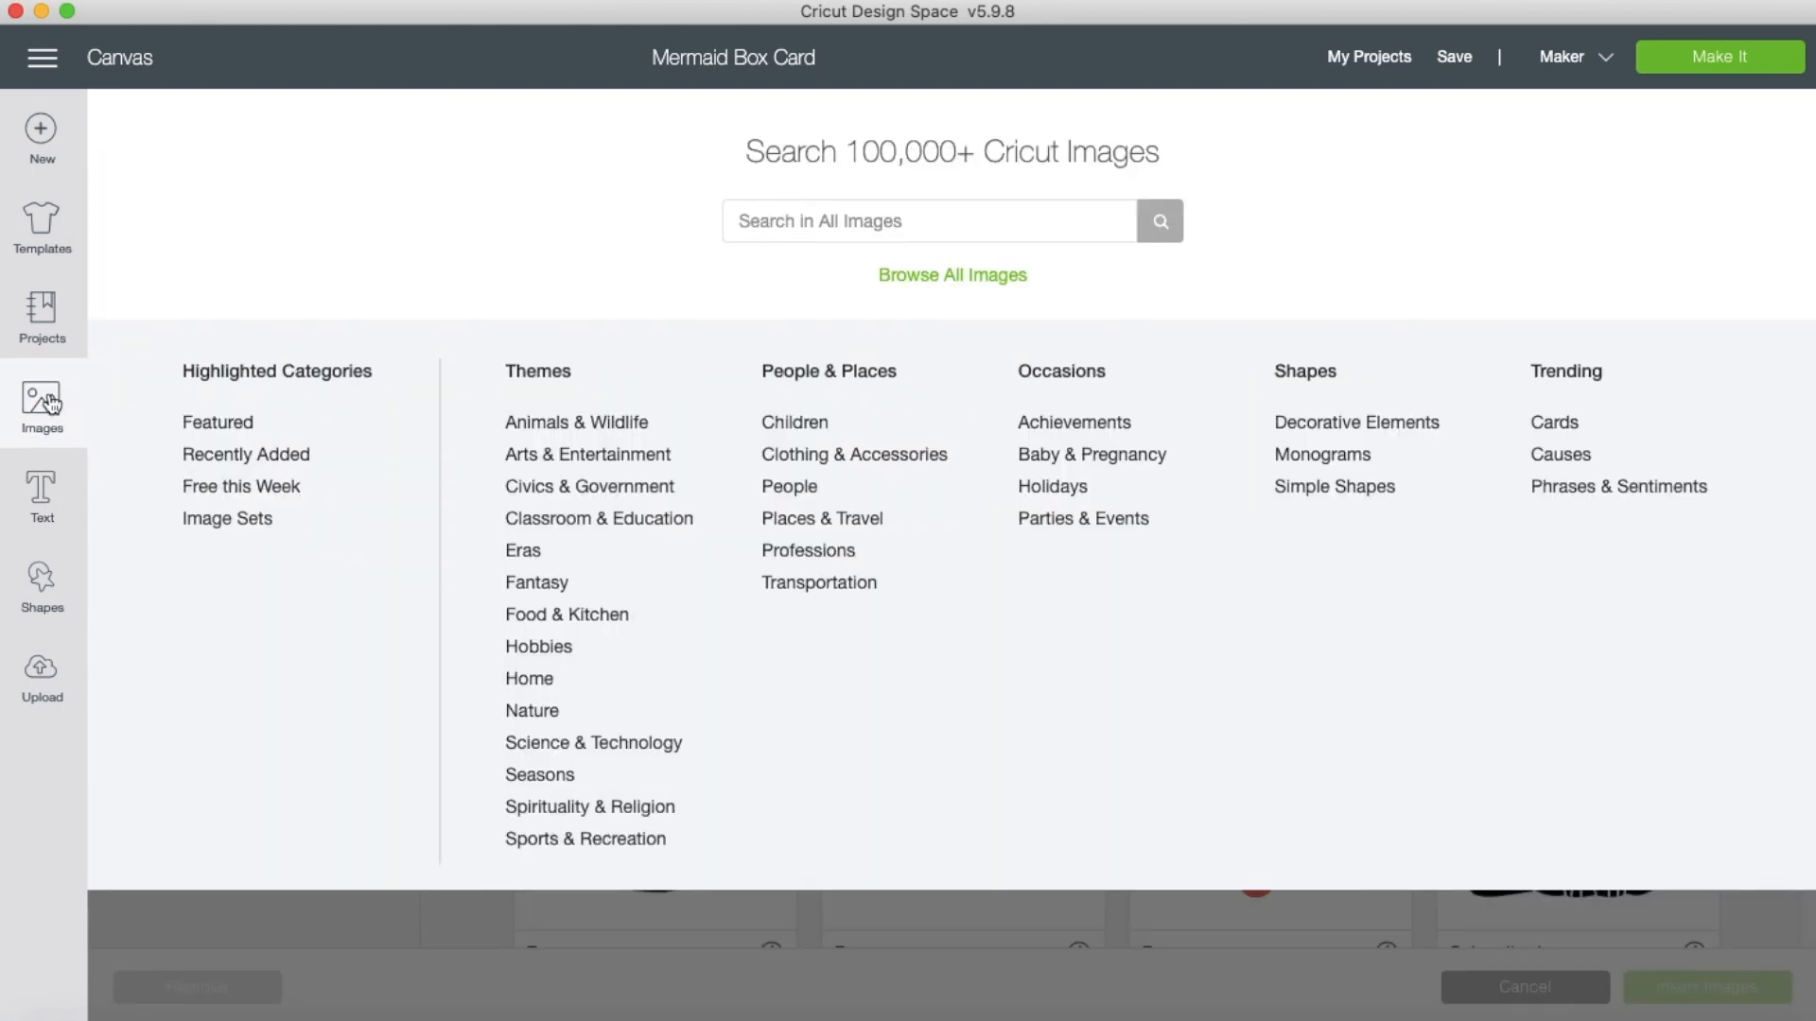
left_click(957, 221)
type("sand")
key("Return")
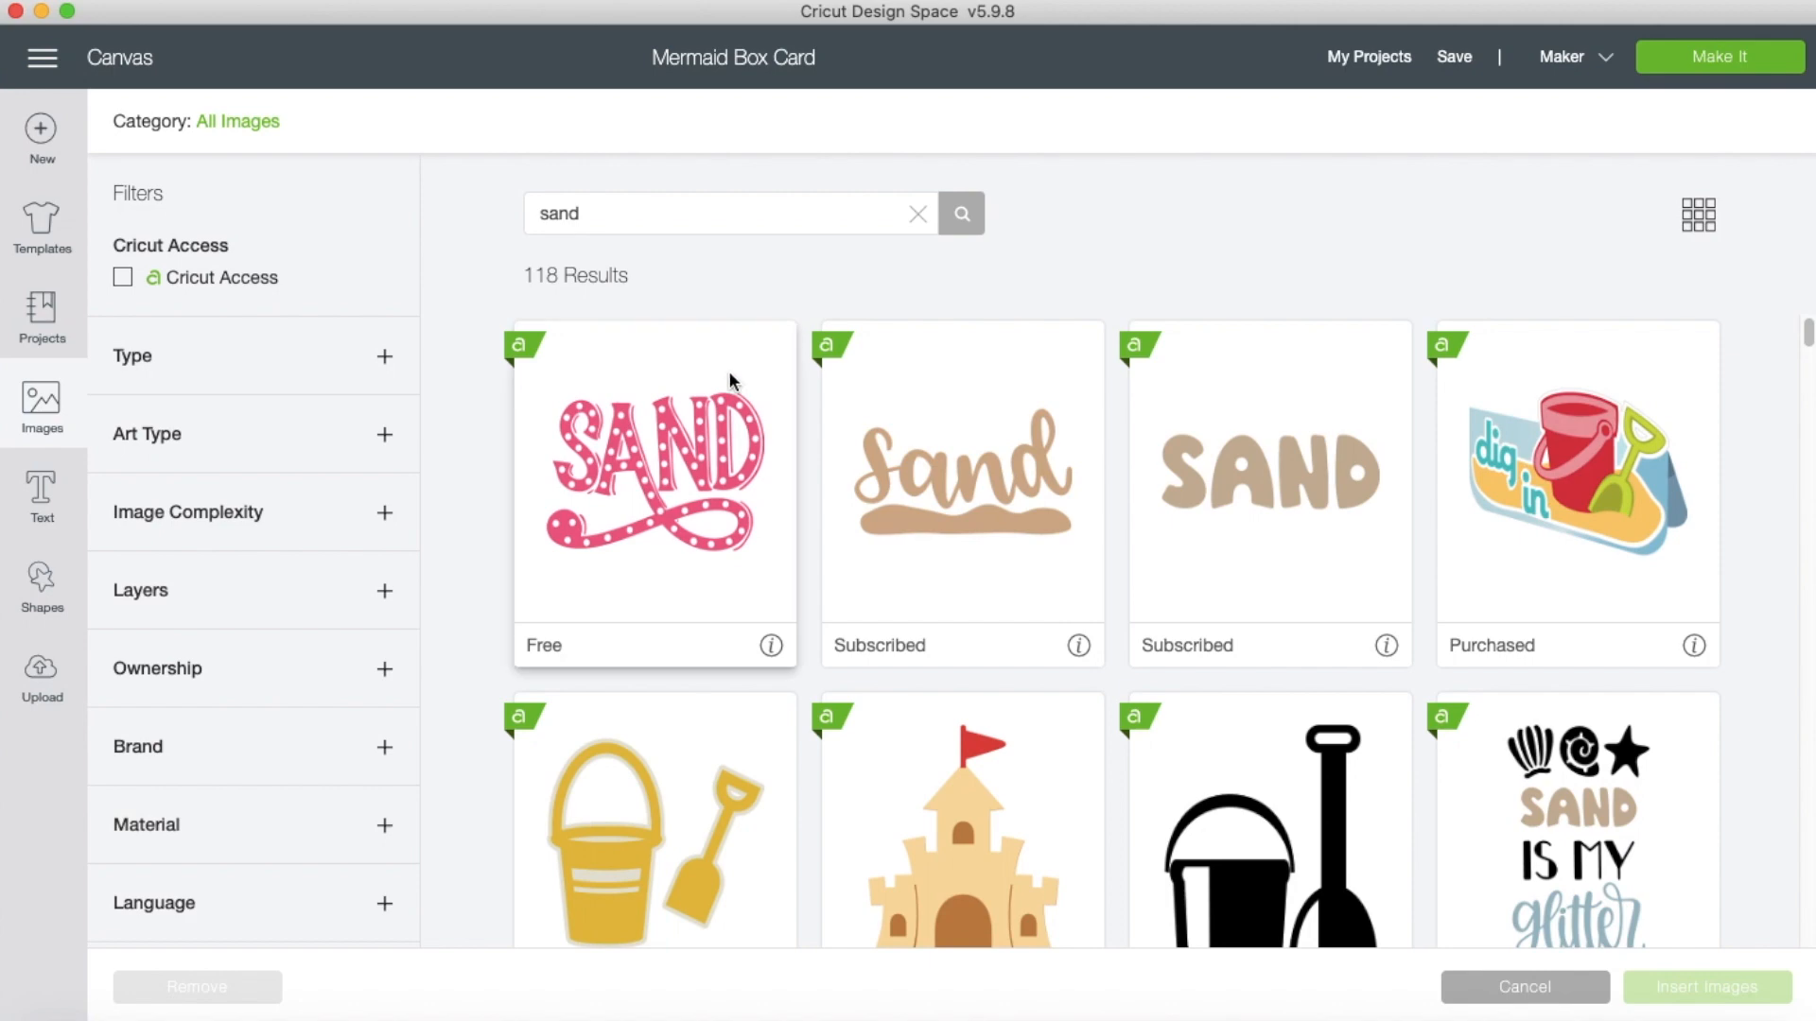
scroll(721, 405, "down", 10)
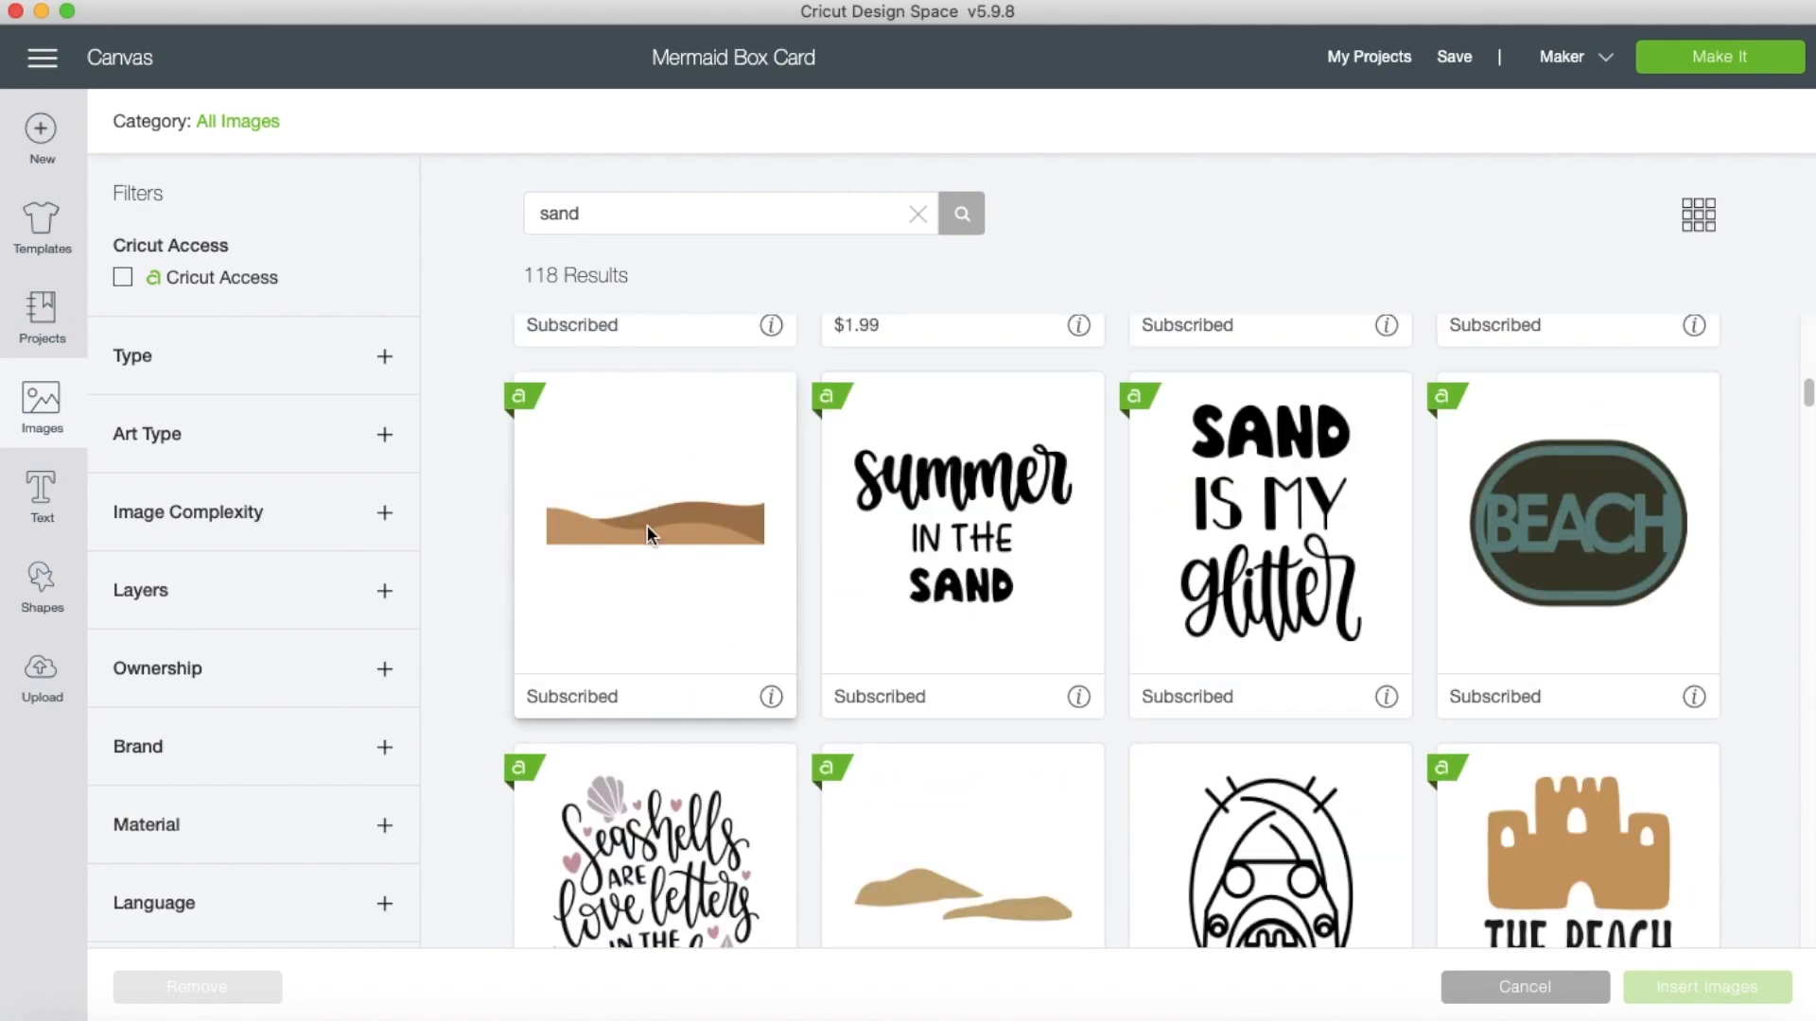
left_click(647, 527)
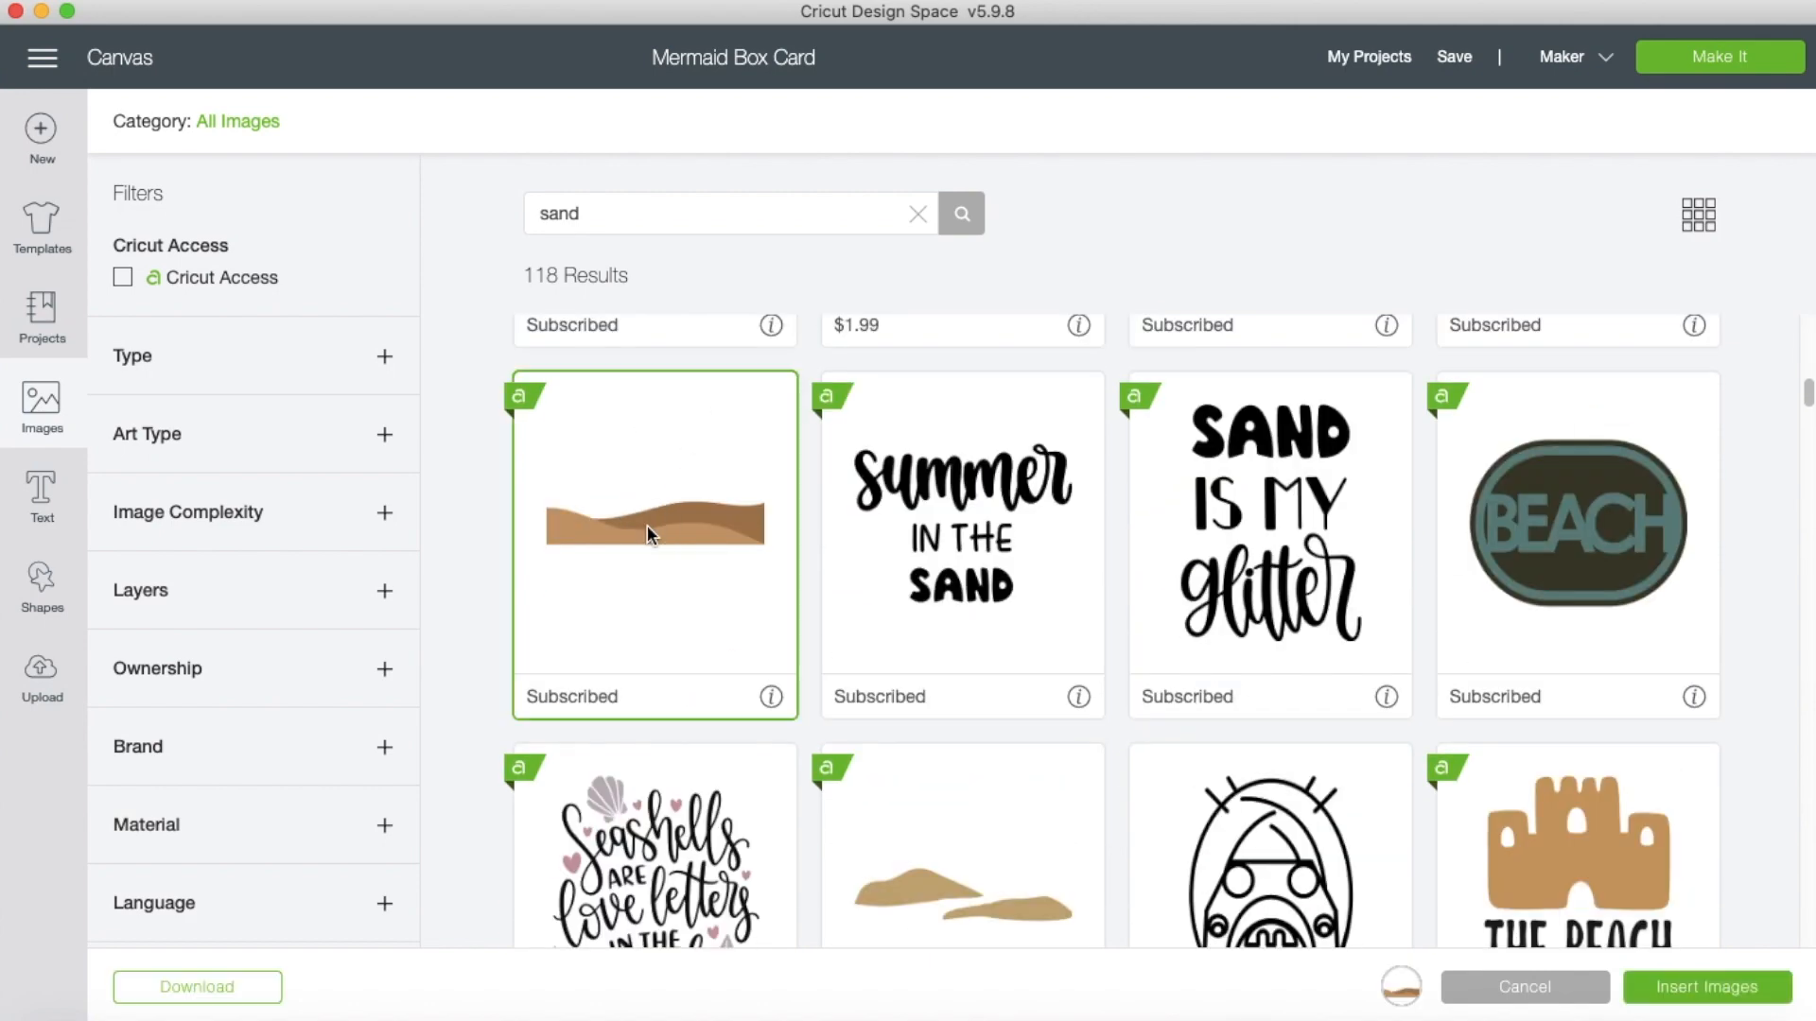
left_click(1728, 988)
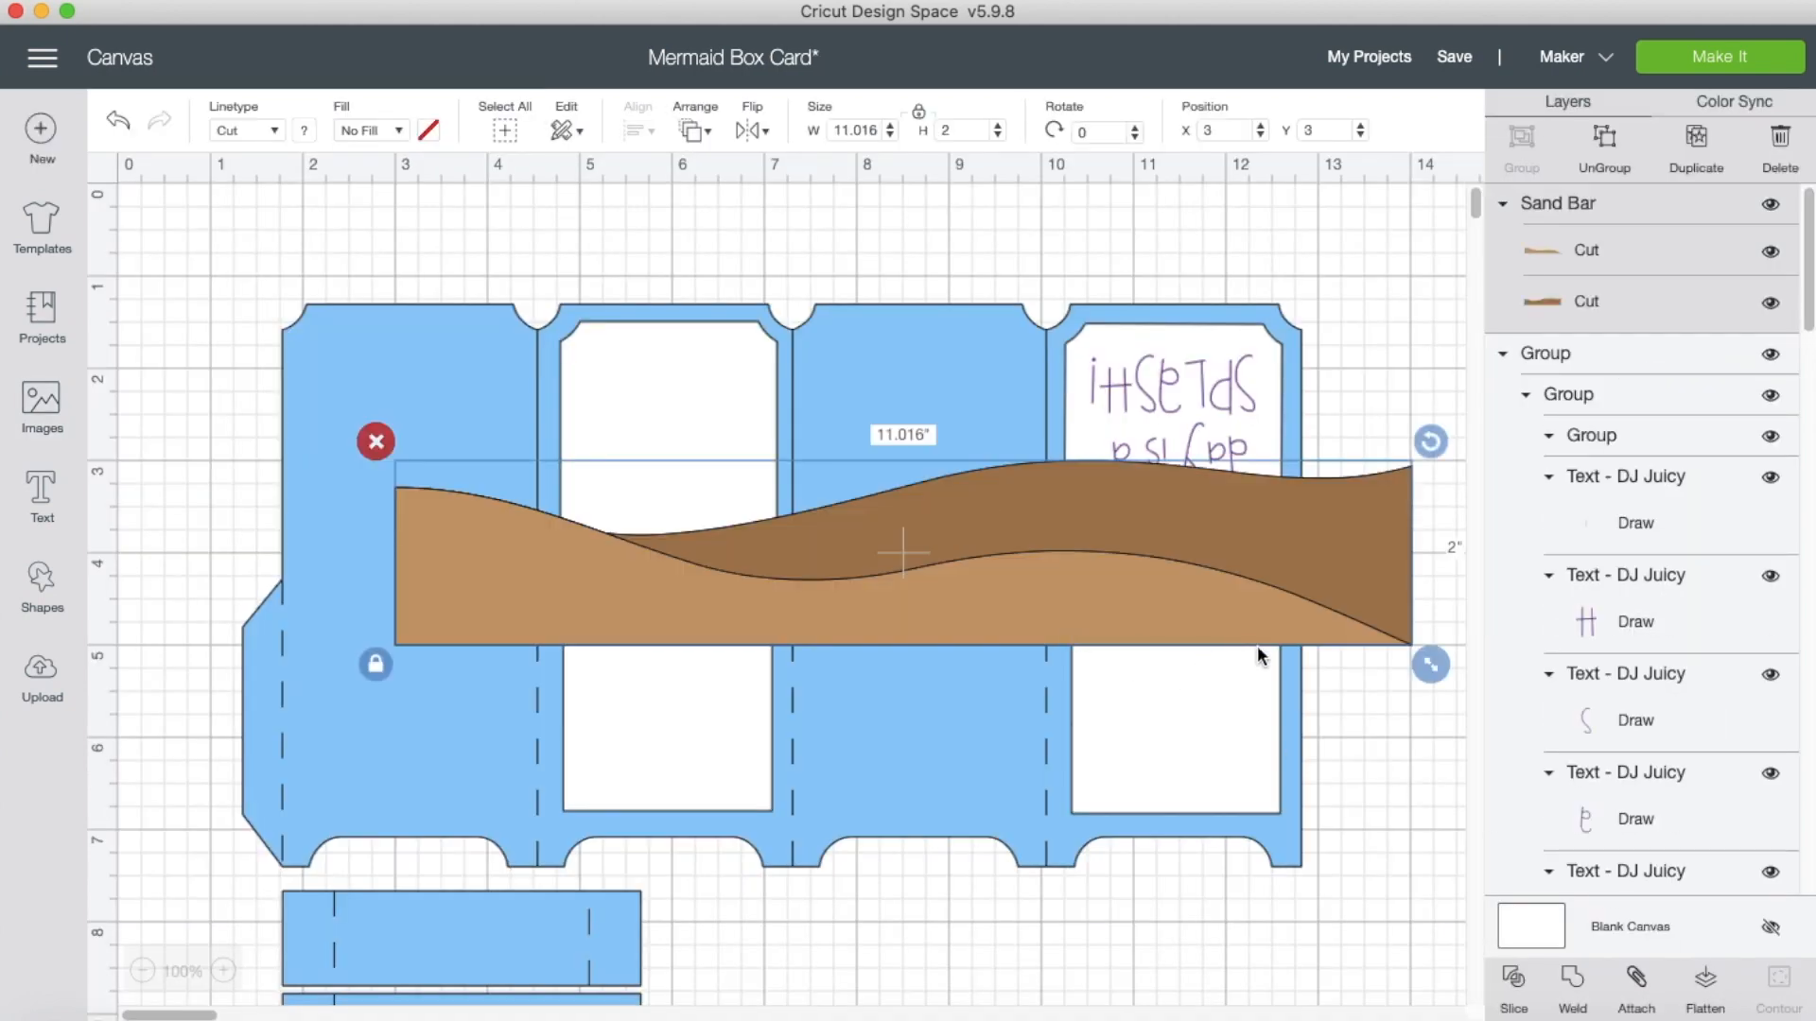
Shrink the sand bar to about 2.49 inches wide, flip it horizontally, and align it with the leftmost upper flap's left edge.
left_click_drag(1429, 664, 654, 668)
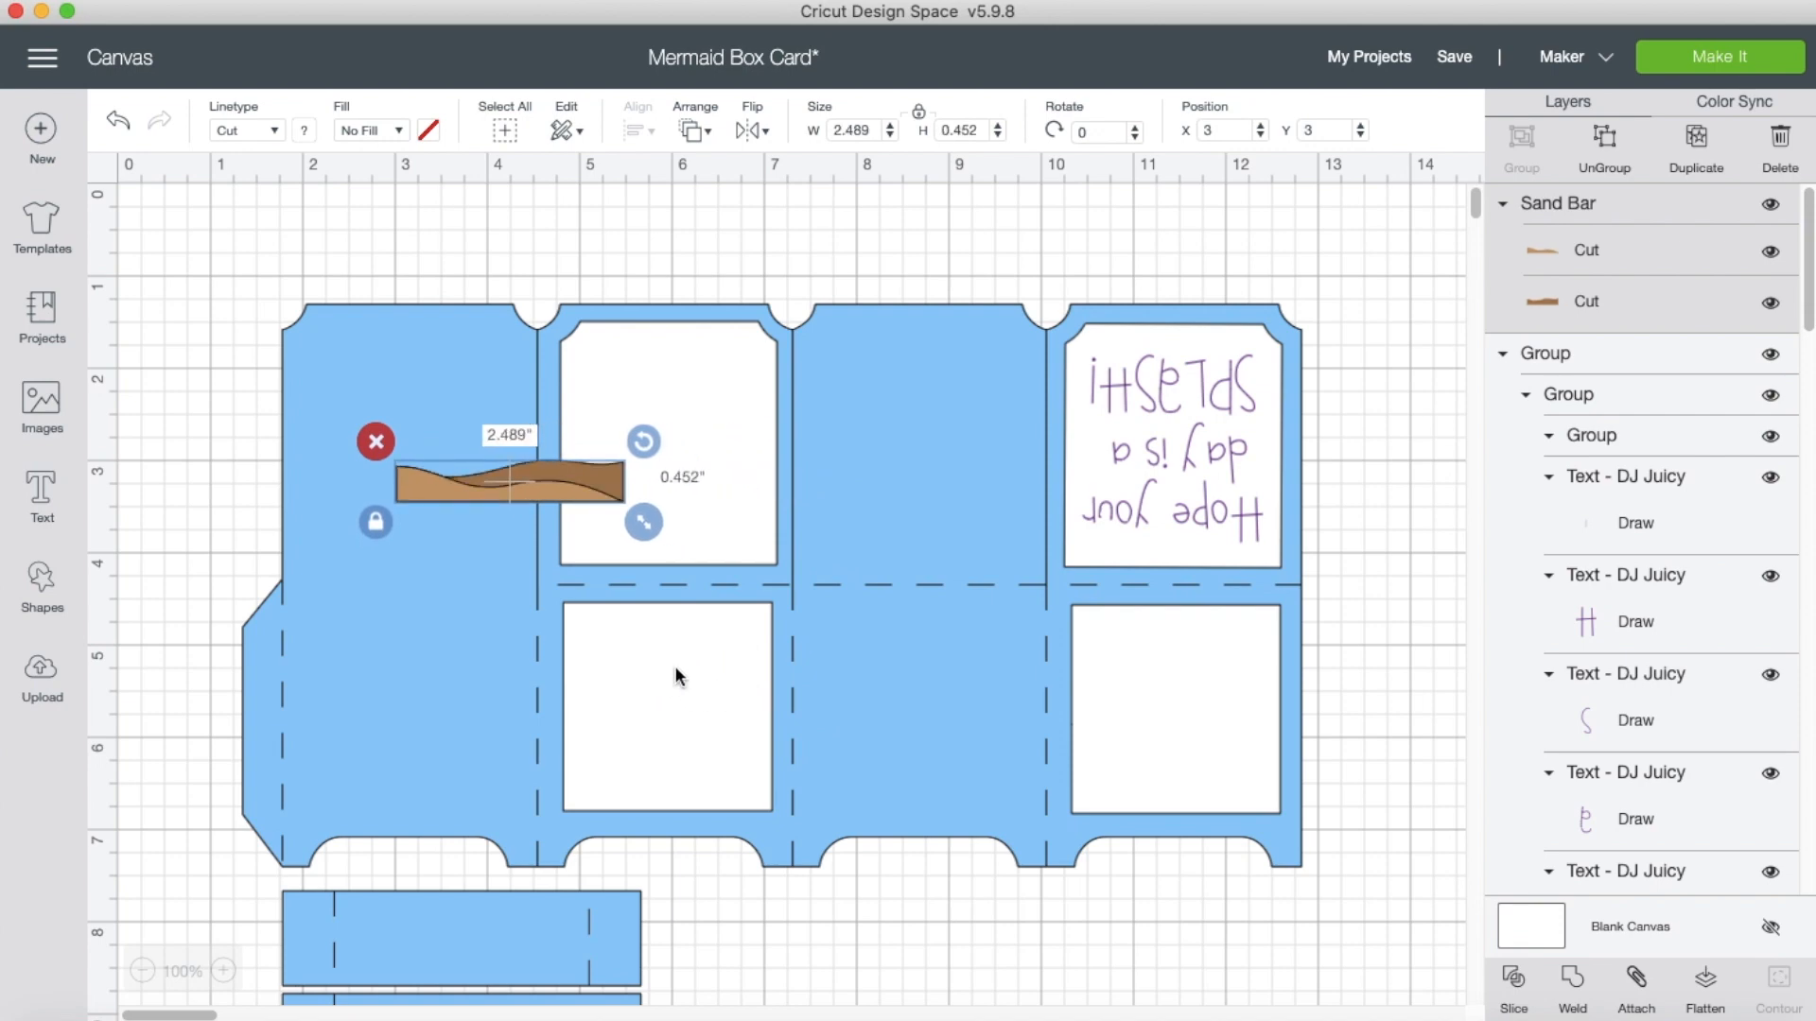
left_click(748, 131)
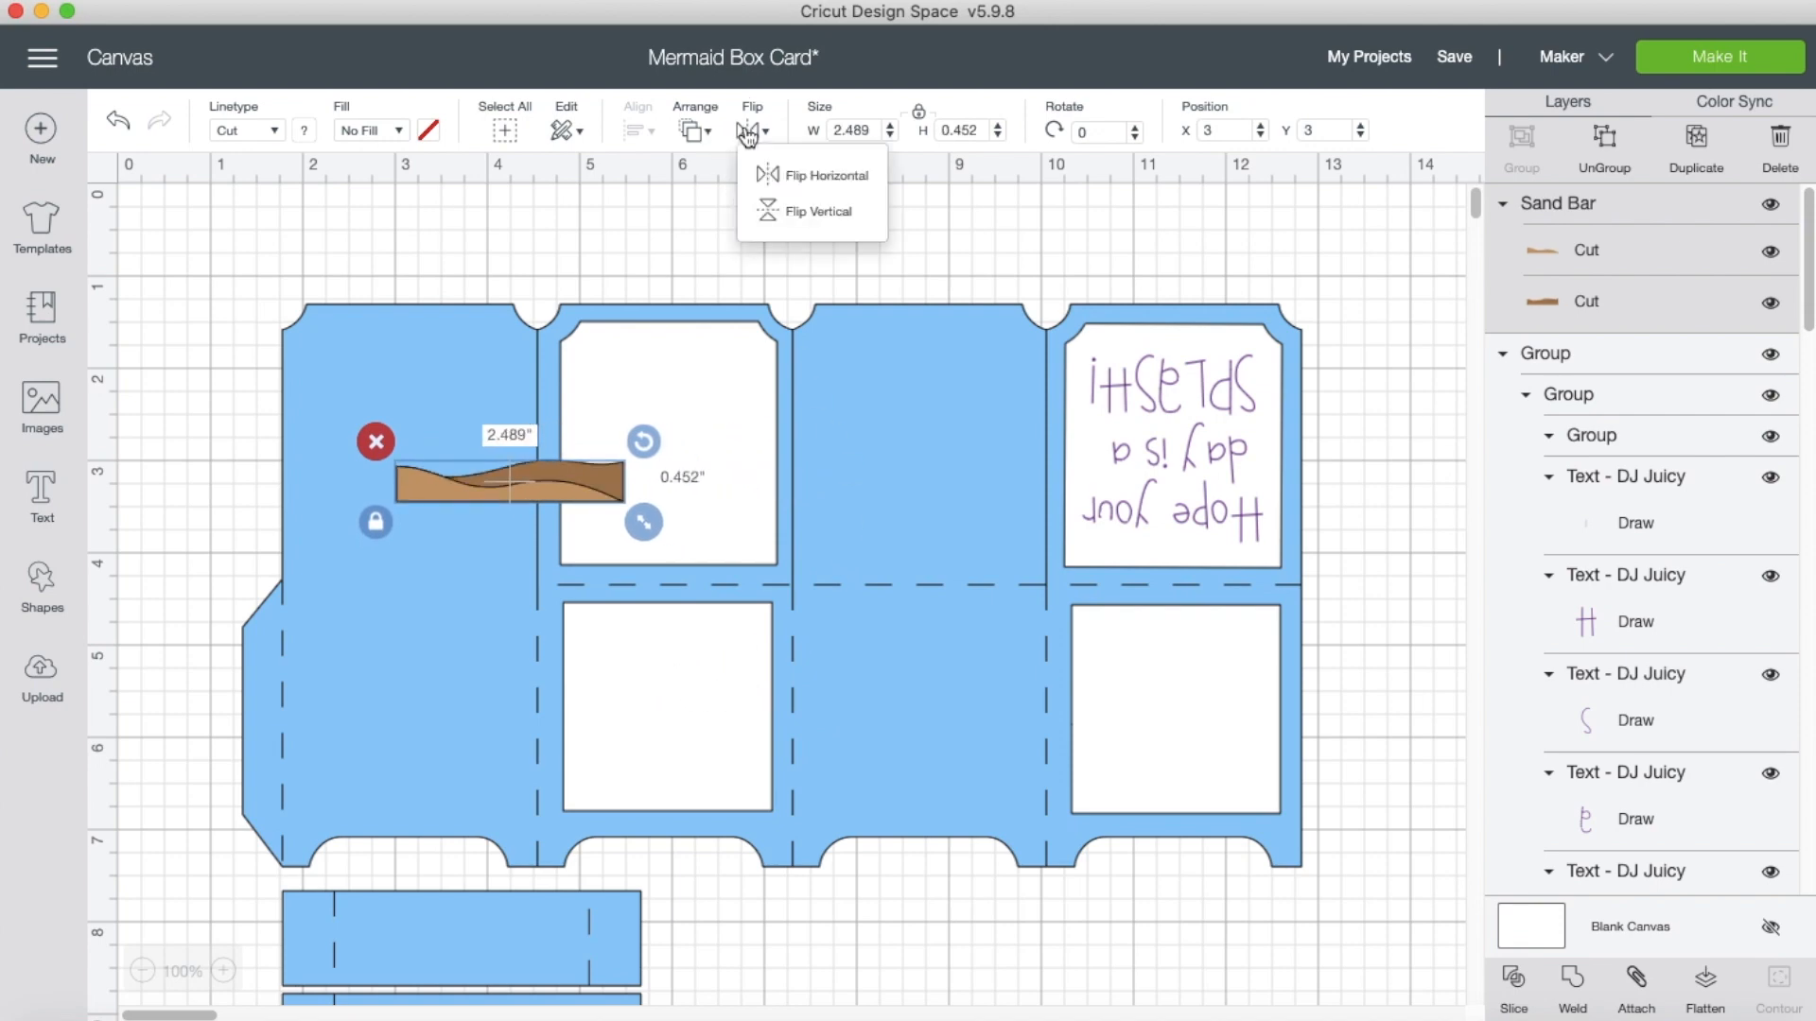
left_click(795, 176)
left_click_drag(514, 480, 408, 527)
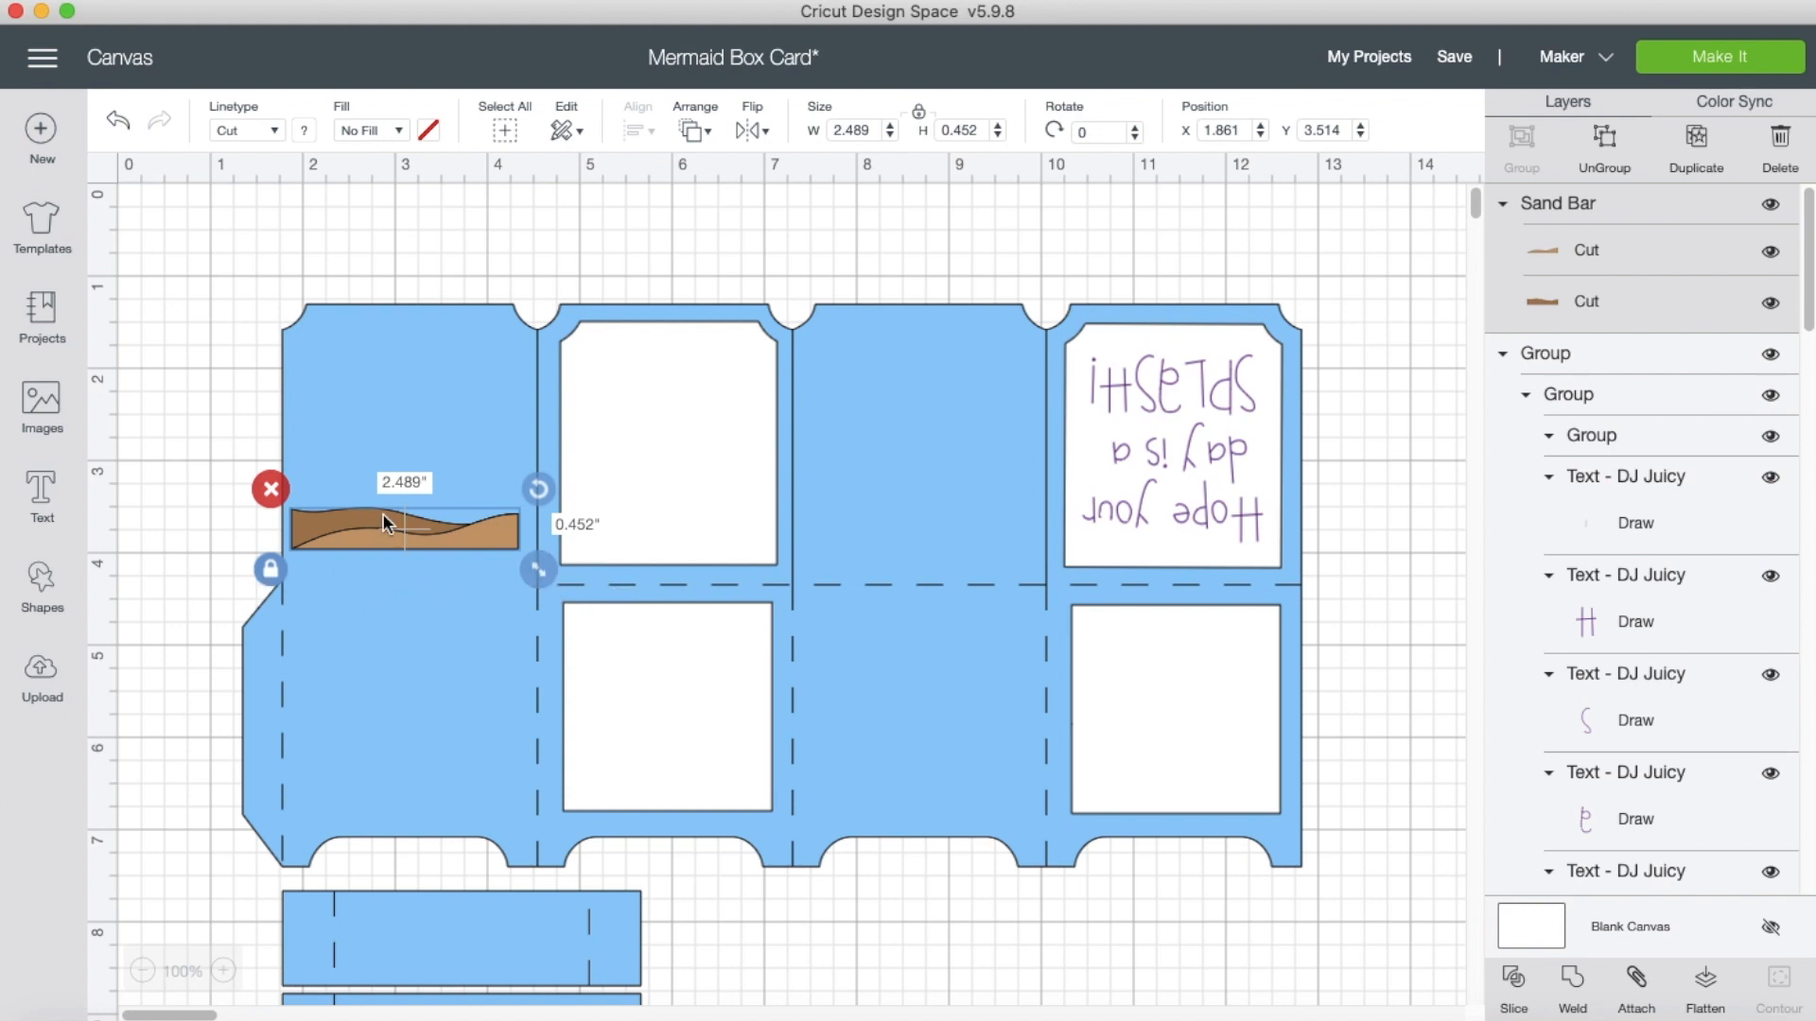
left_click_drag(376, 521, 367, 490)
Unlock the sand bar's proportions and stretch it to about 2.75 by 1.09 inches across the lower part of the flap.
left_click(264, 541)
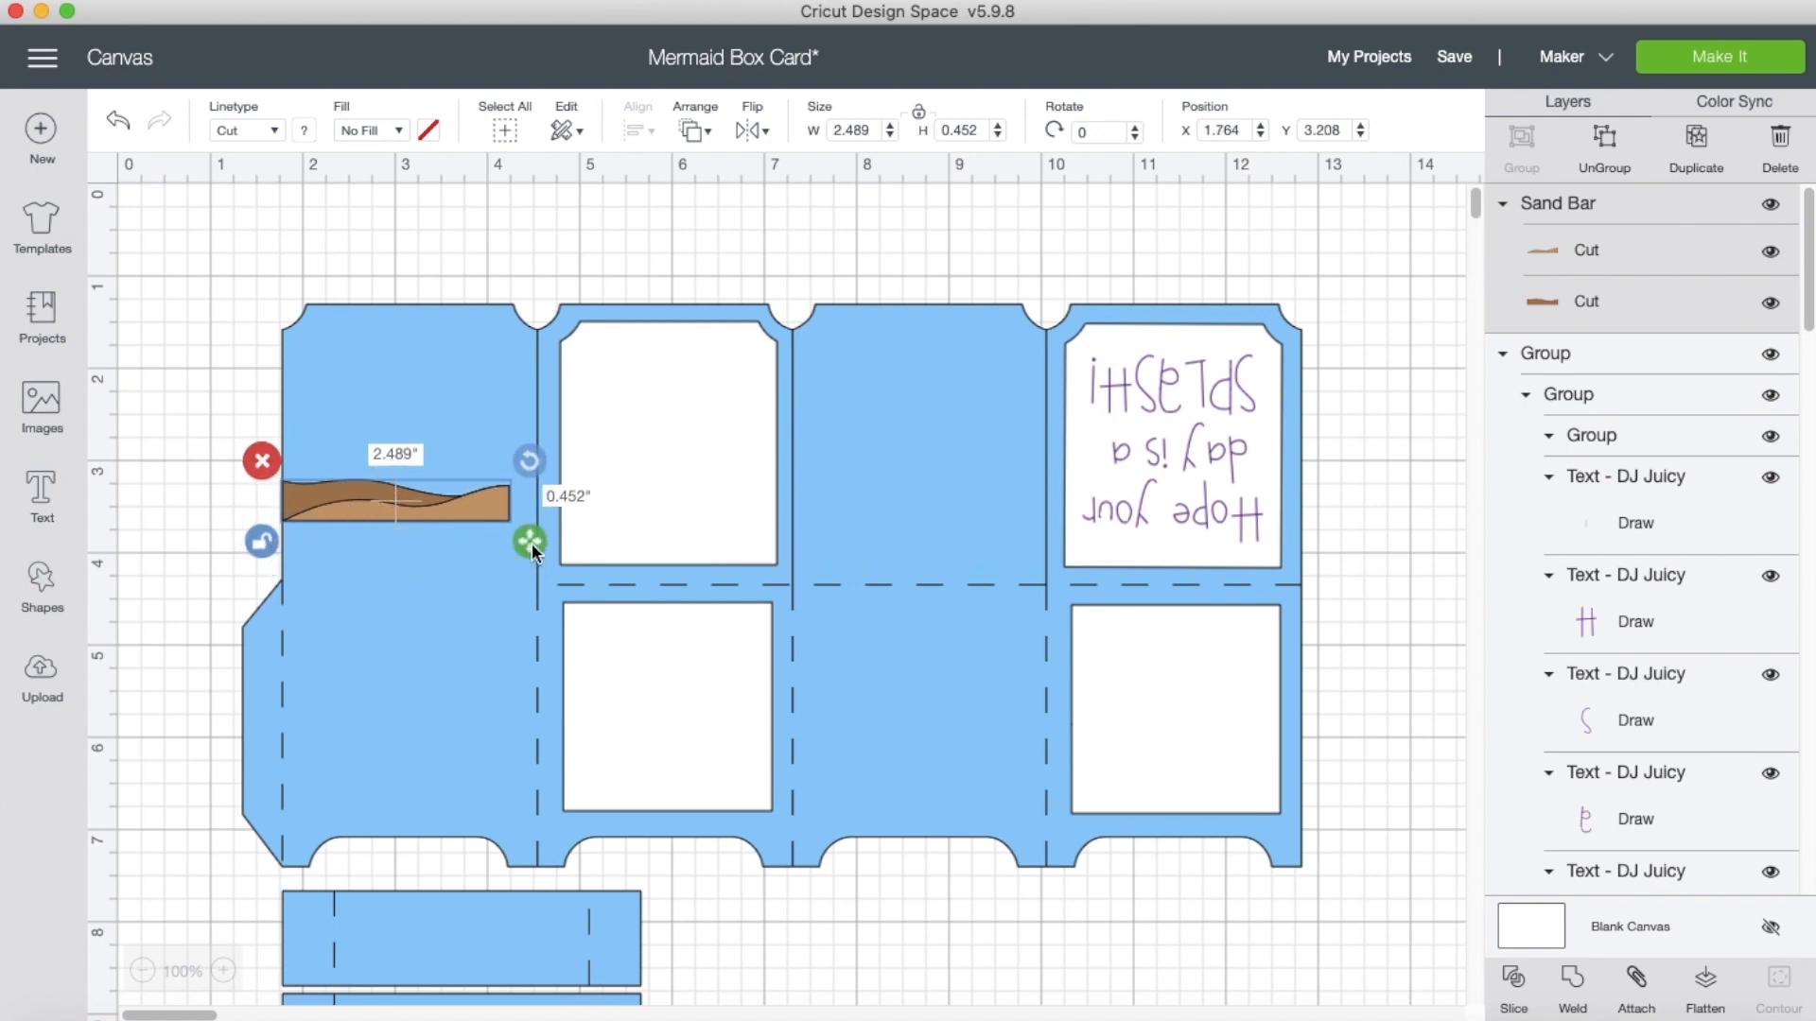
left_click_drag(530, 543, 558, 612)
left_click_drag(407, 531, 407, 534)
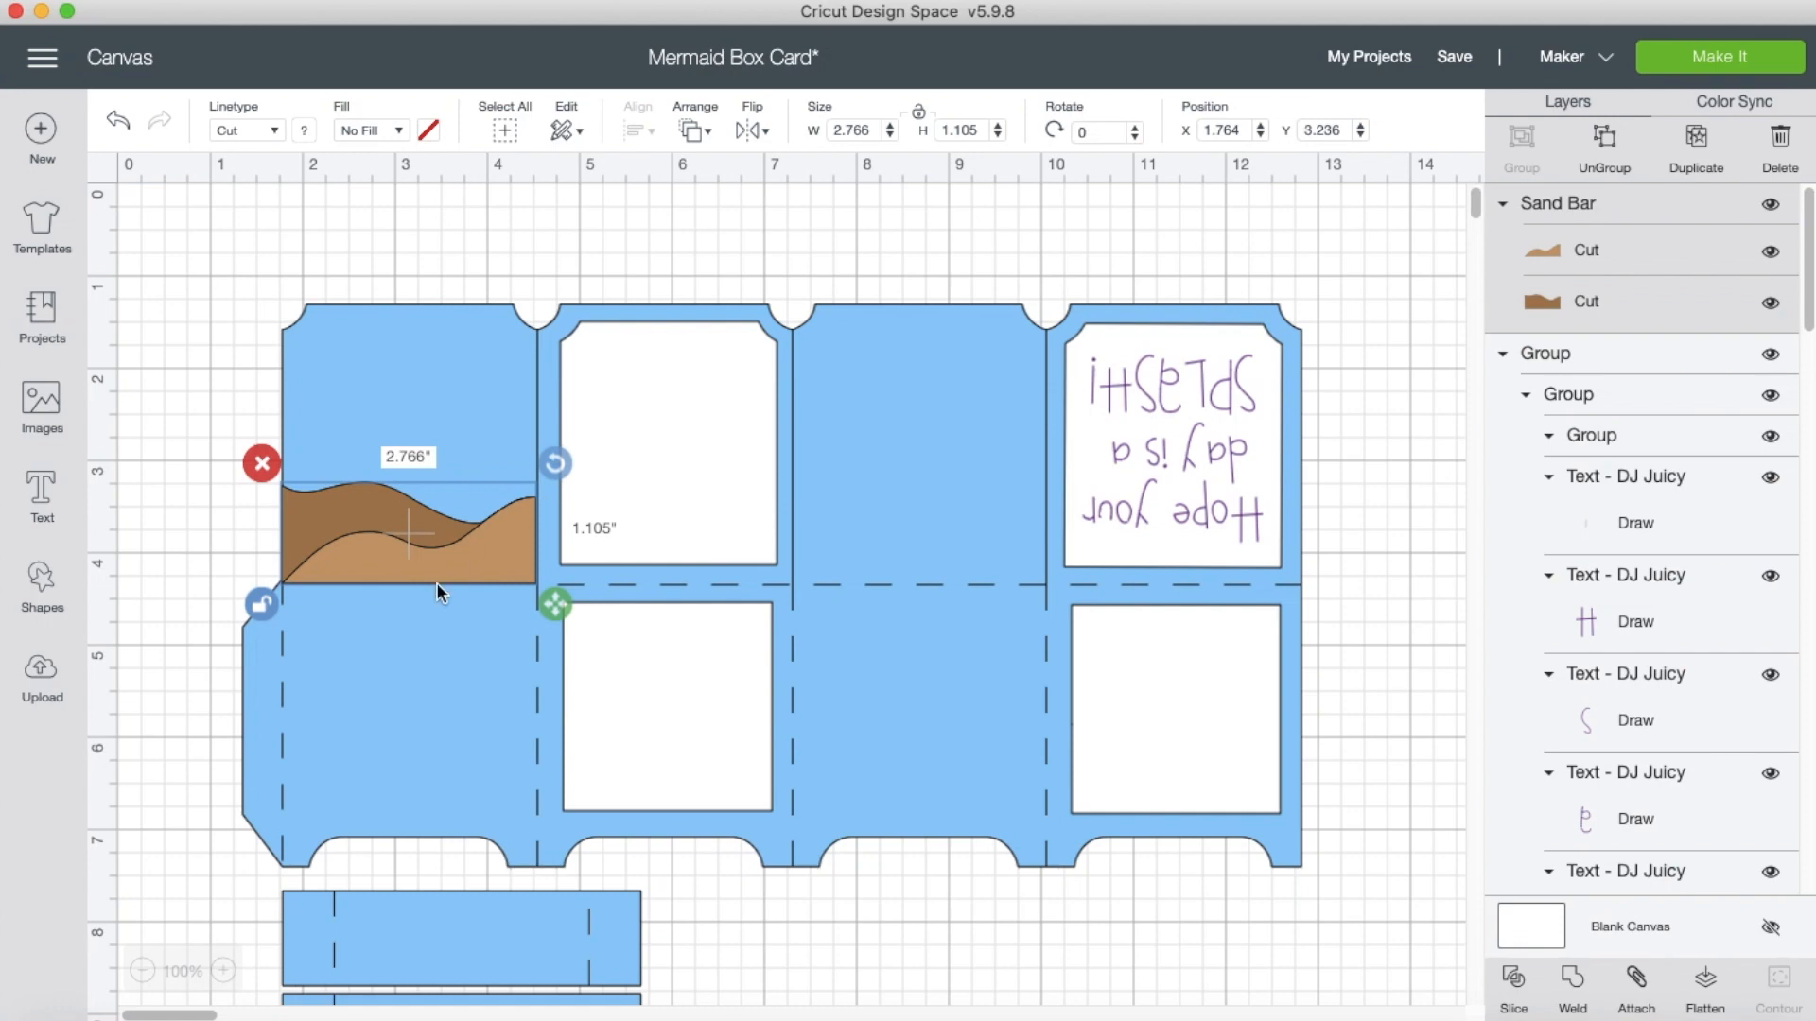
left_click_drag(563, 609, 563, 612)
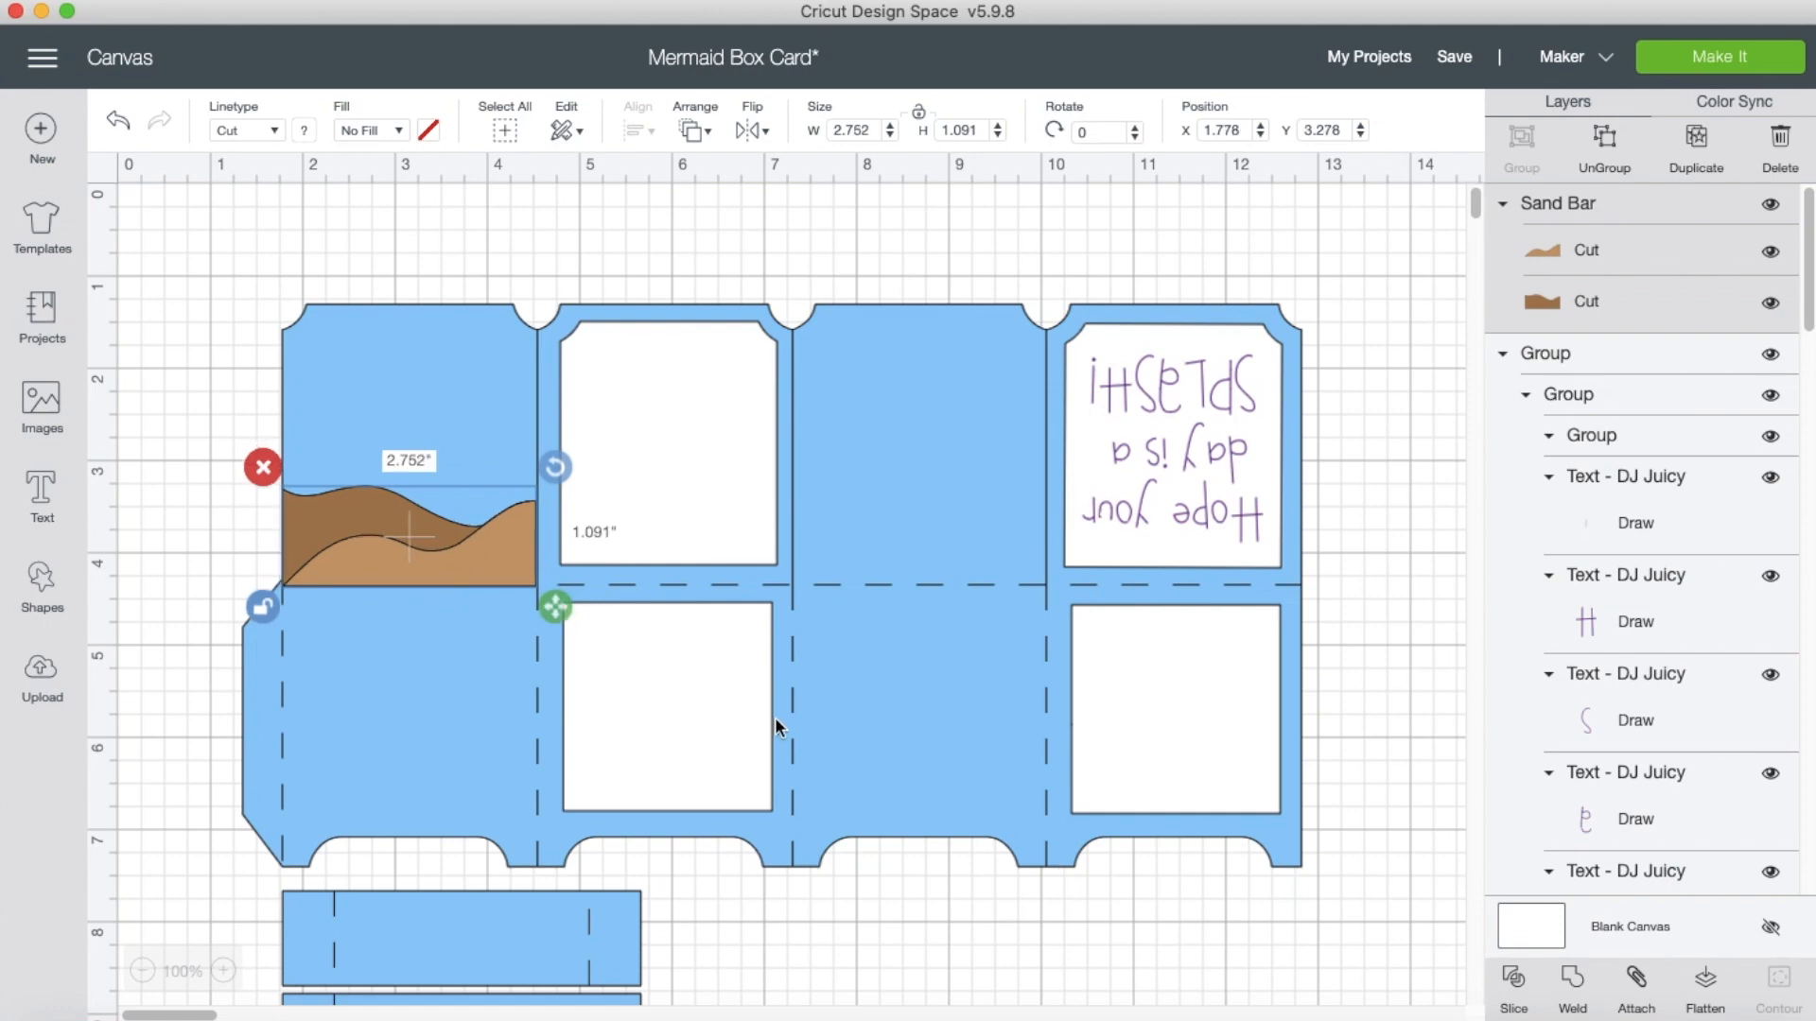
Ungroup the sand bar, duplicate its light brown layer and place the copy low on the third panel of the bottom row.
left_click(1600, 159)
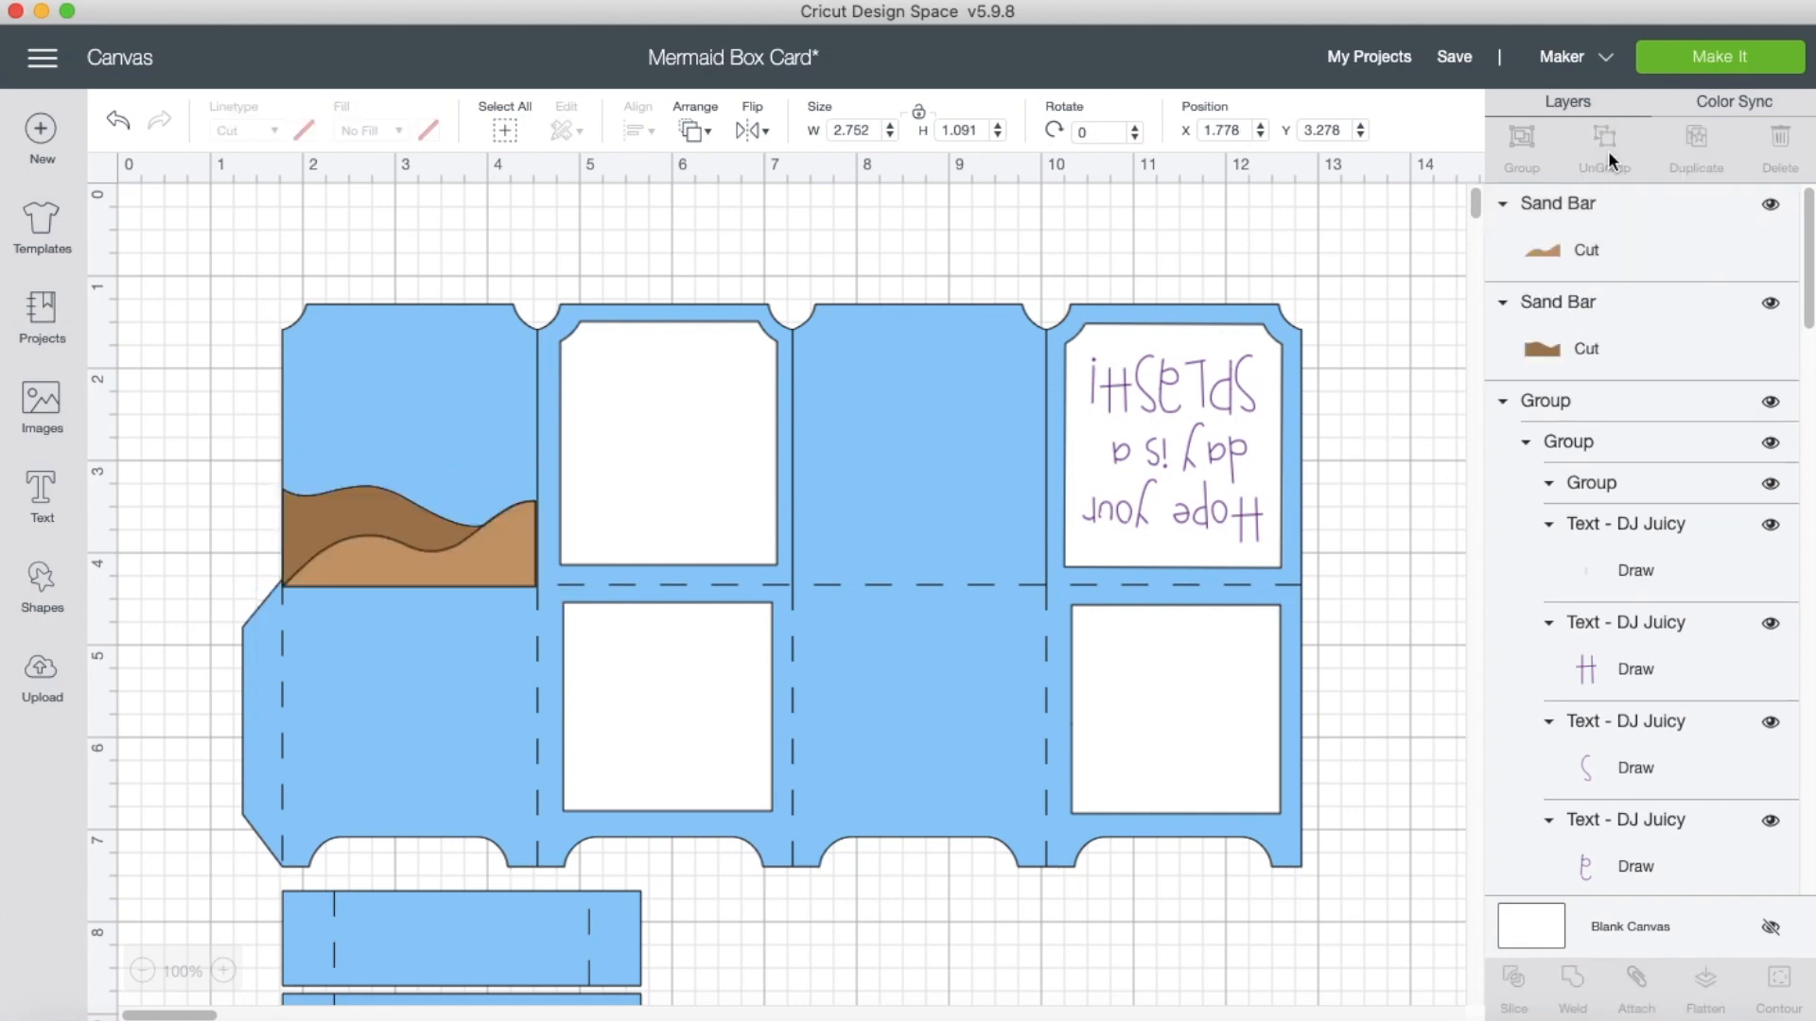
left_click(386, 560)
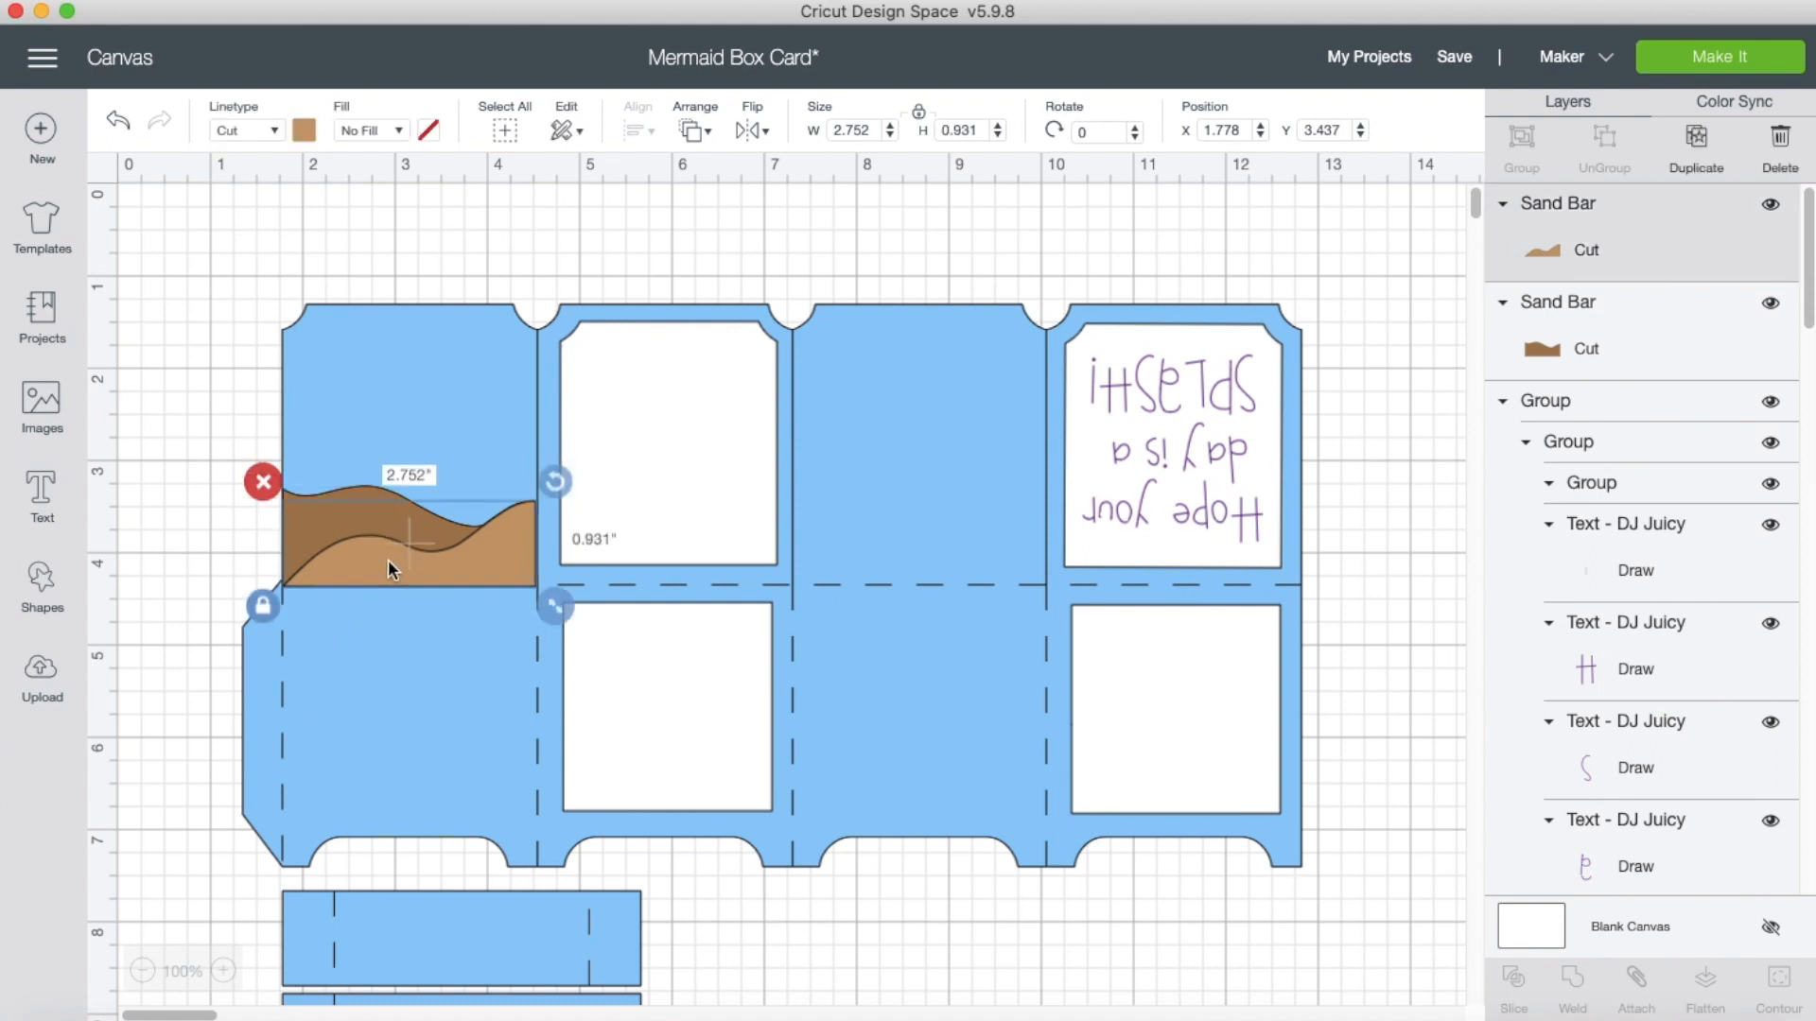
right_click(437, 585)
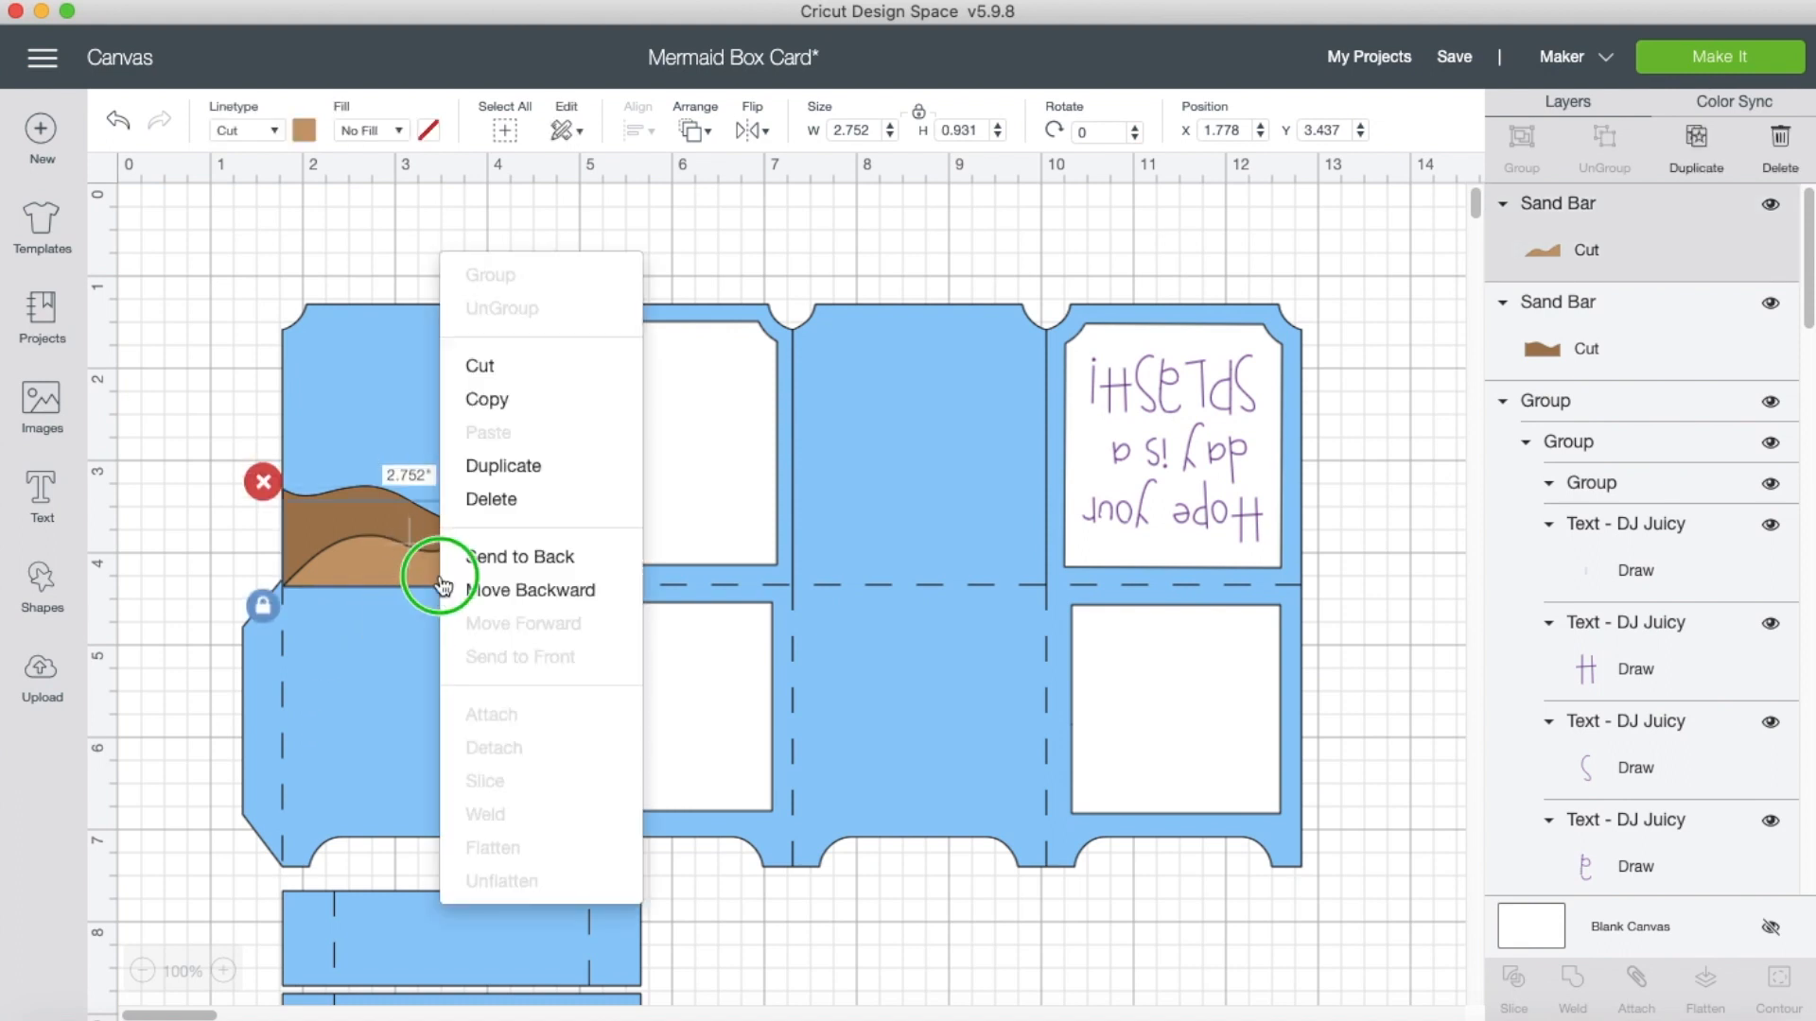
left_click(539, 467)
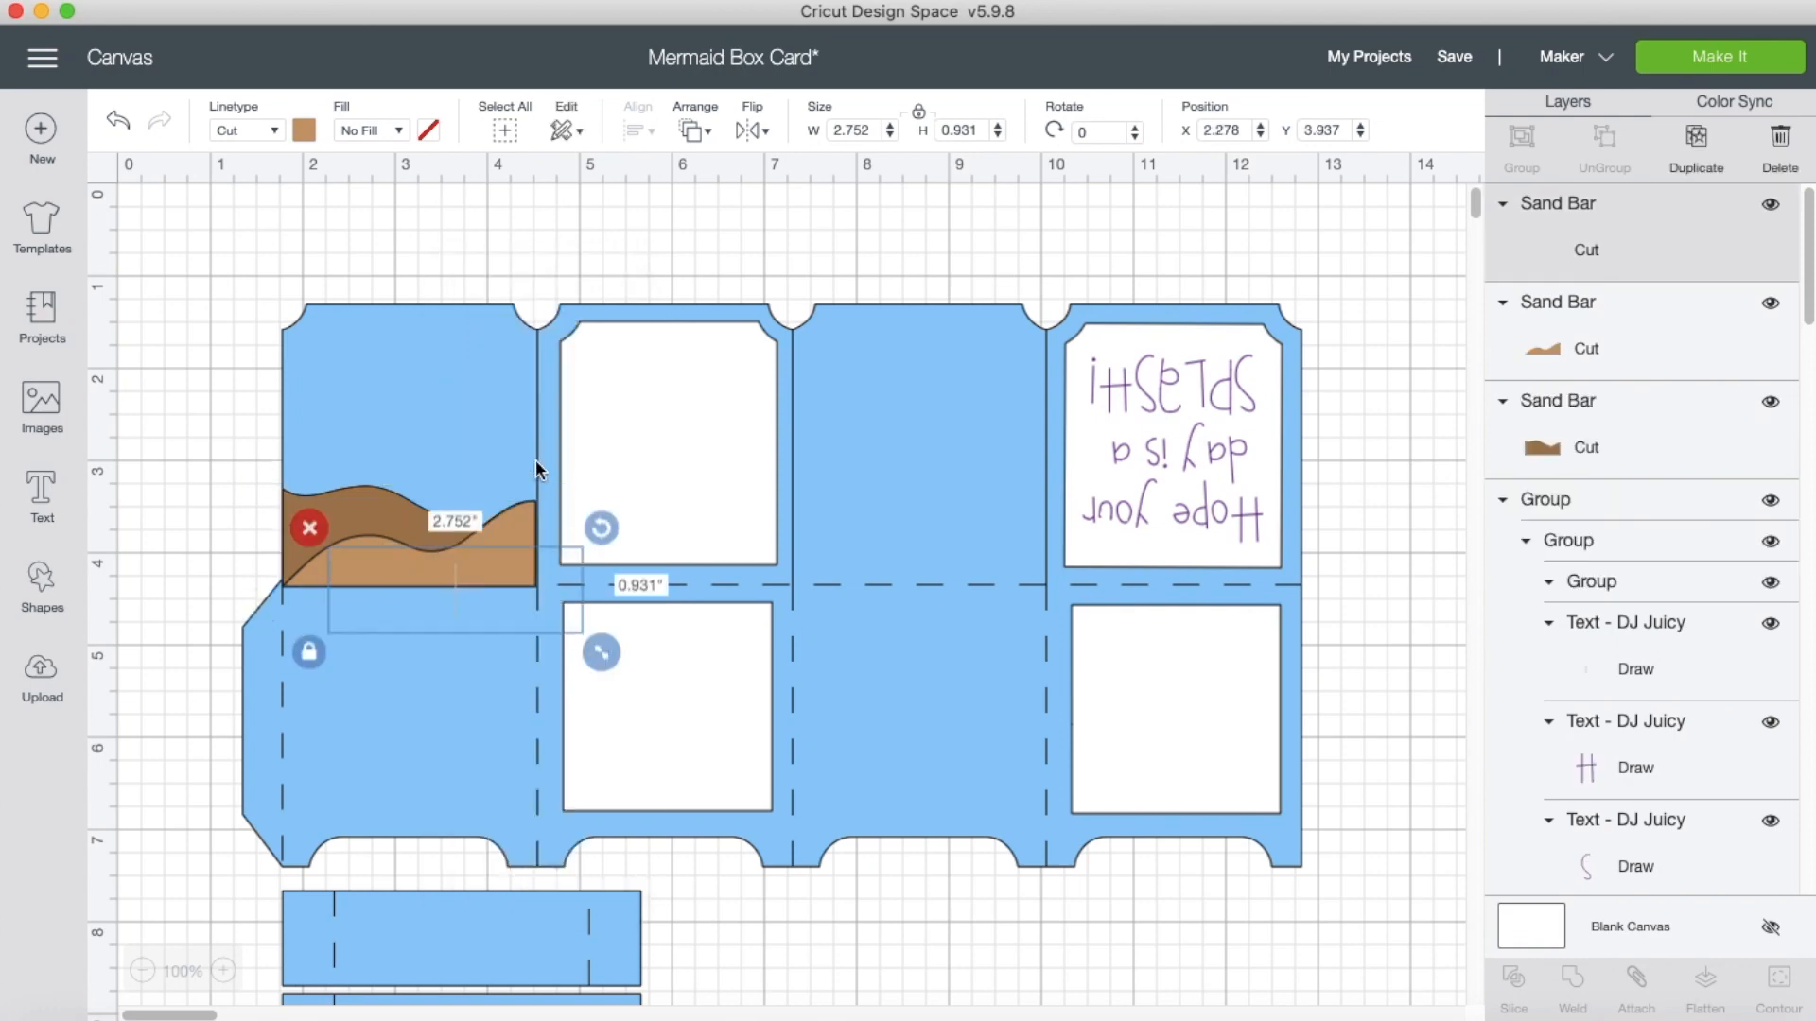
left_click_drag(470, 618, 943, 823)
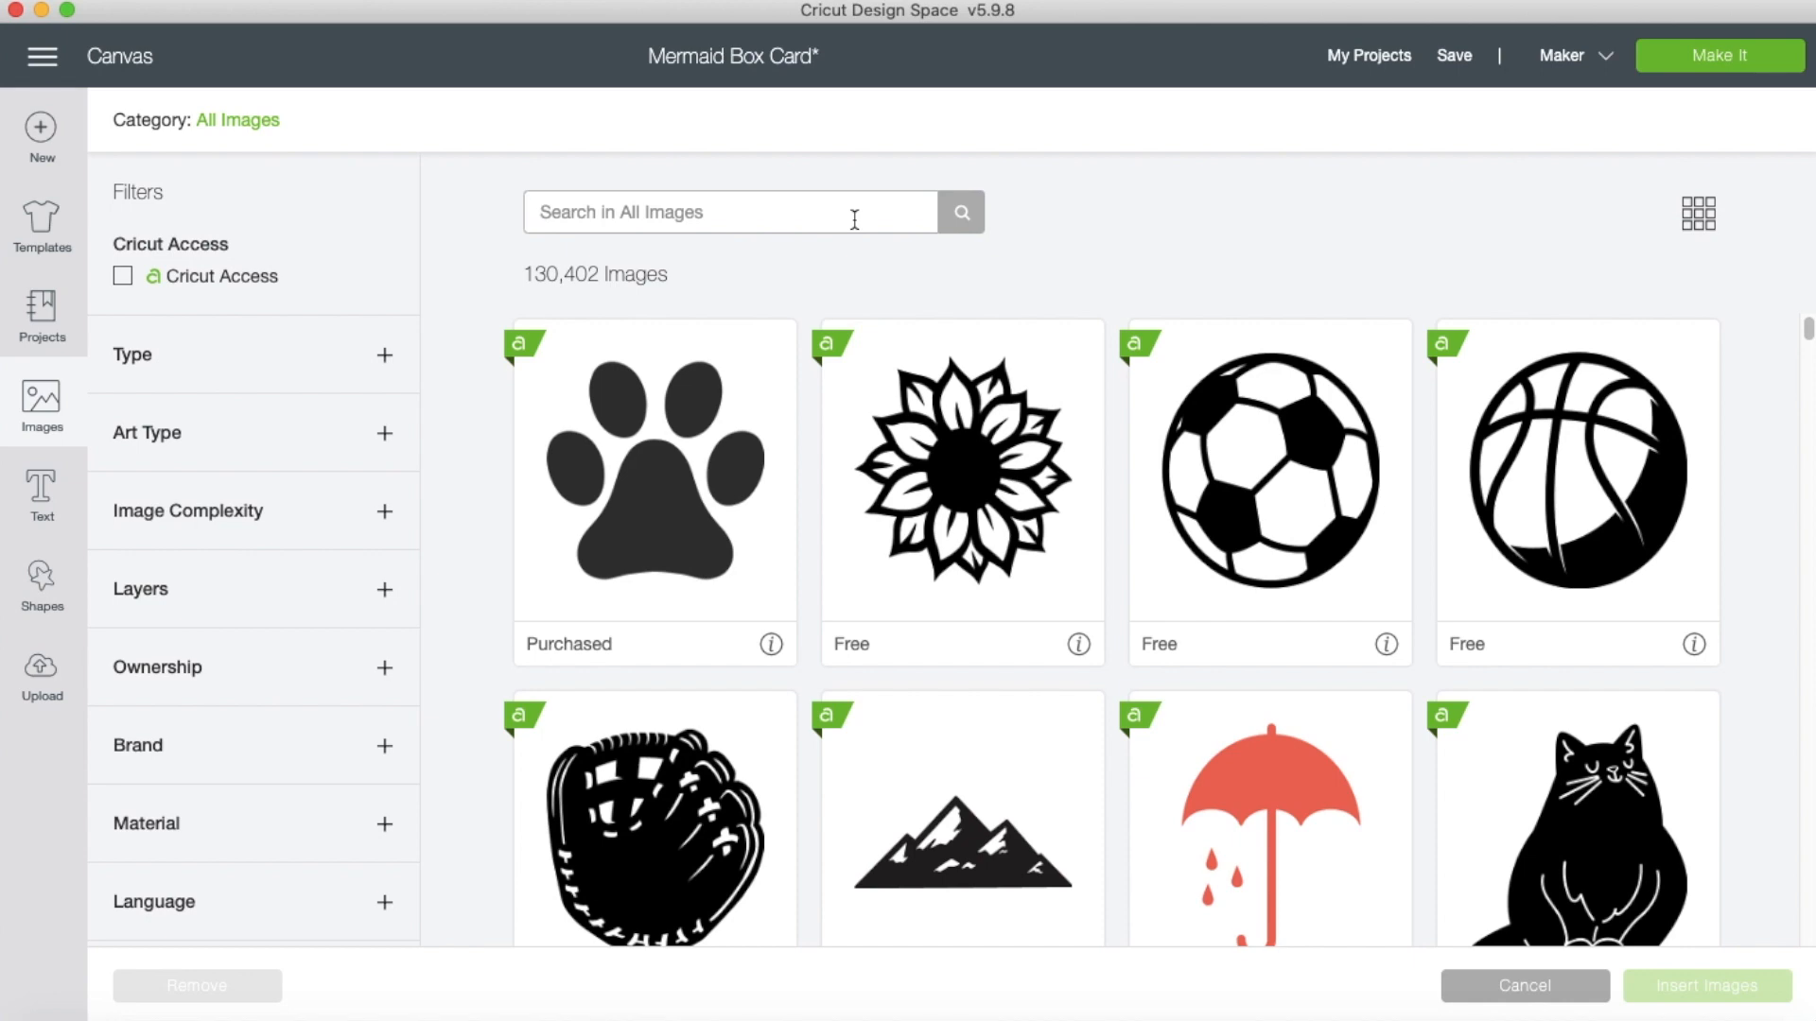
Search the image library for "palm tree" and insert the palm with lime green leaves and a purple trunk.
left_click(854, 219)
type("pa")
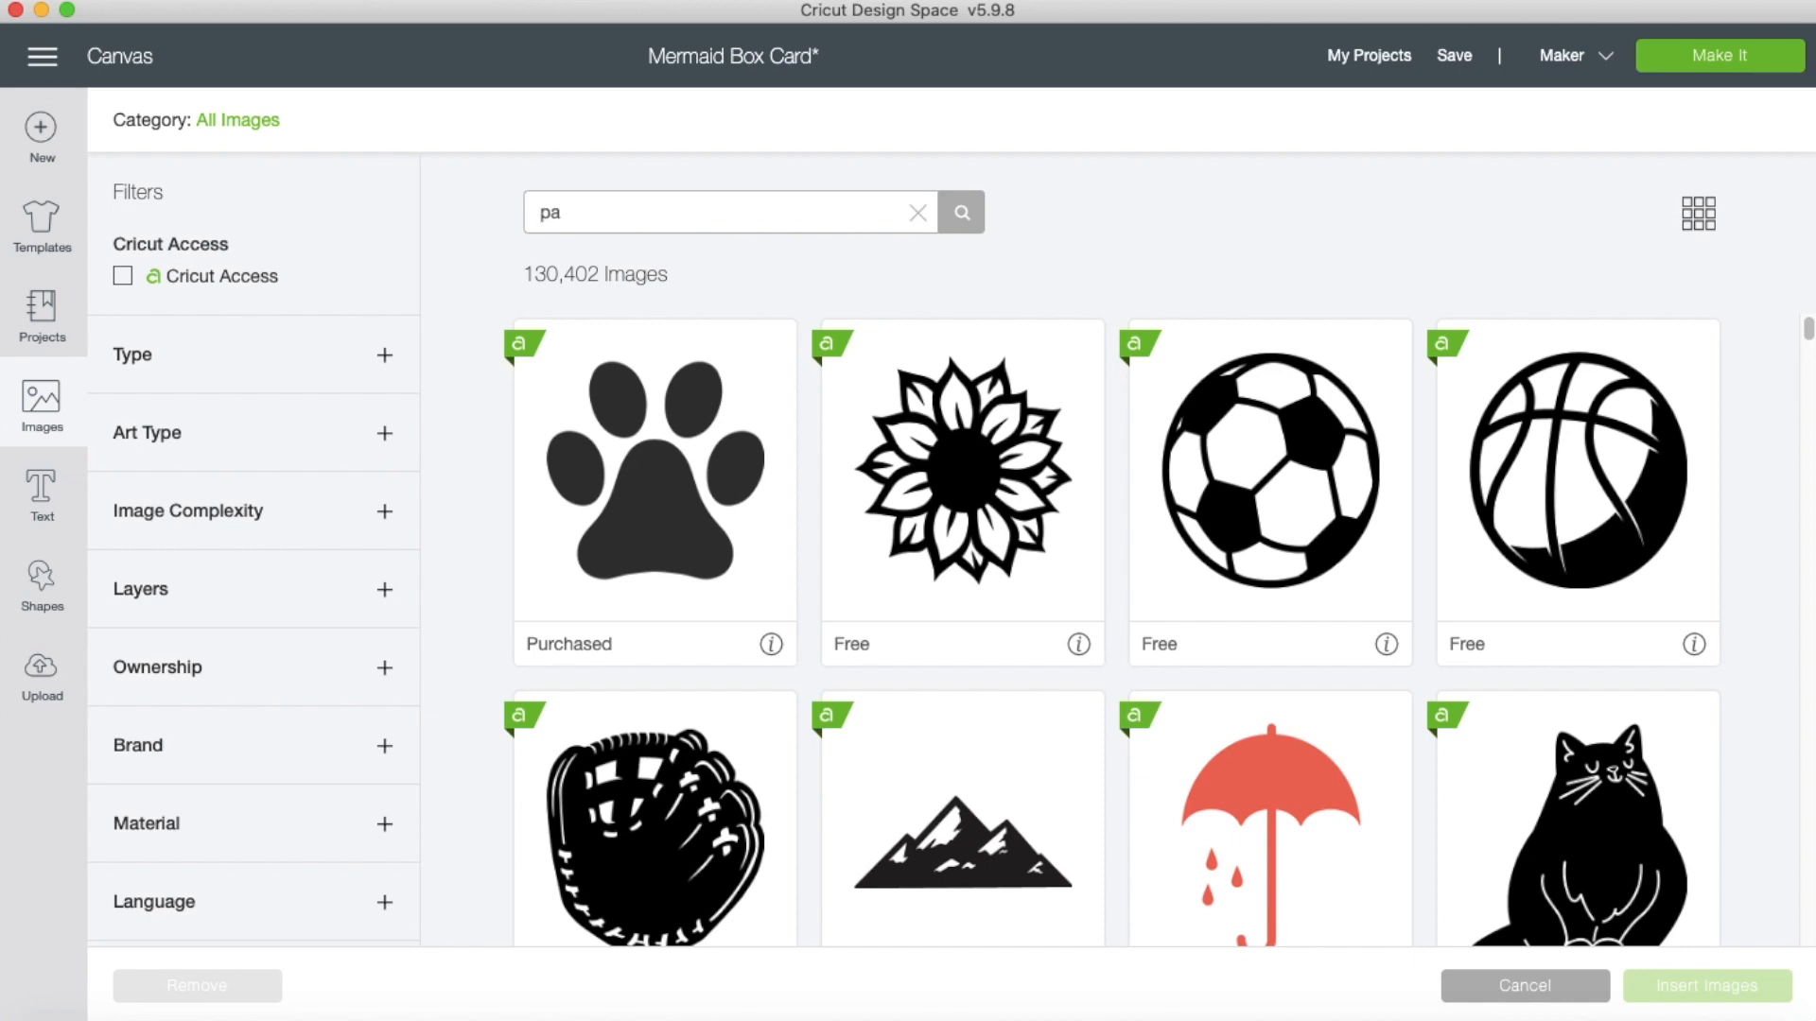
type("lm tree")
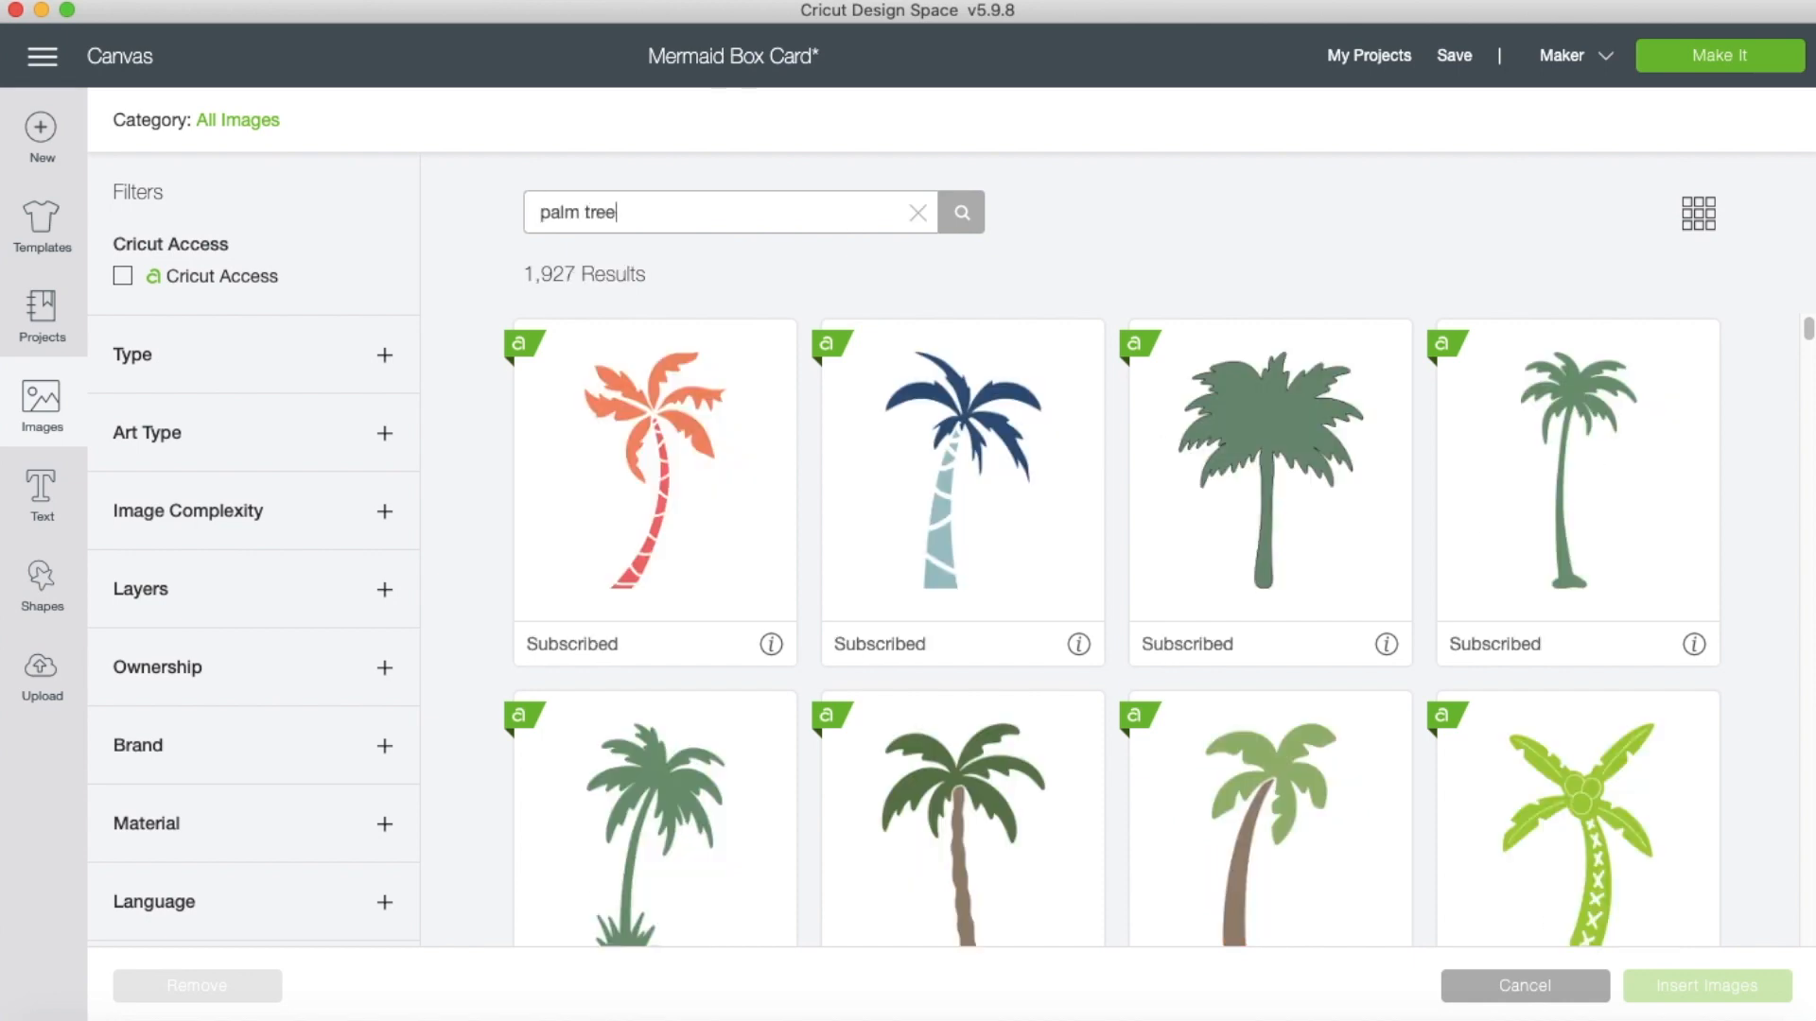
scroll(1023, 406, "down", 15)
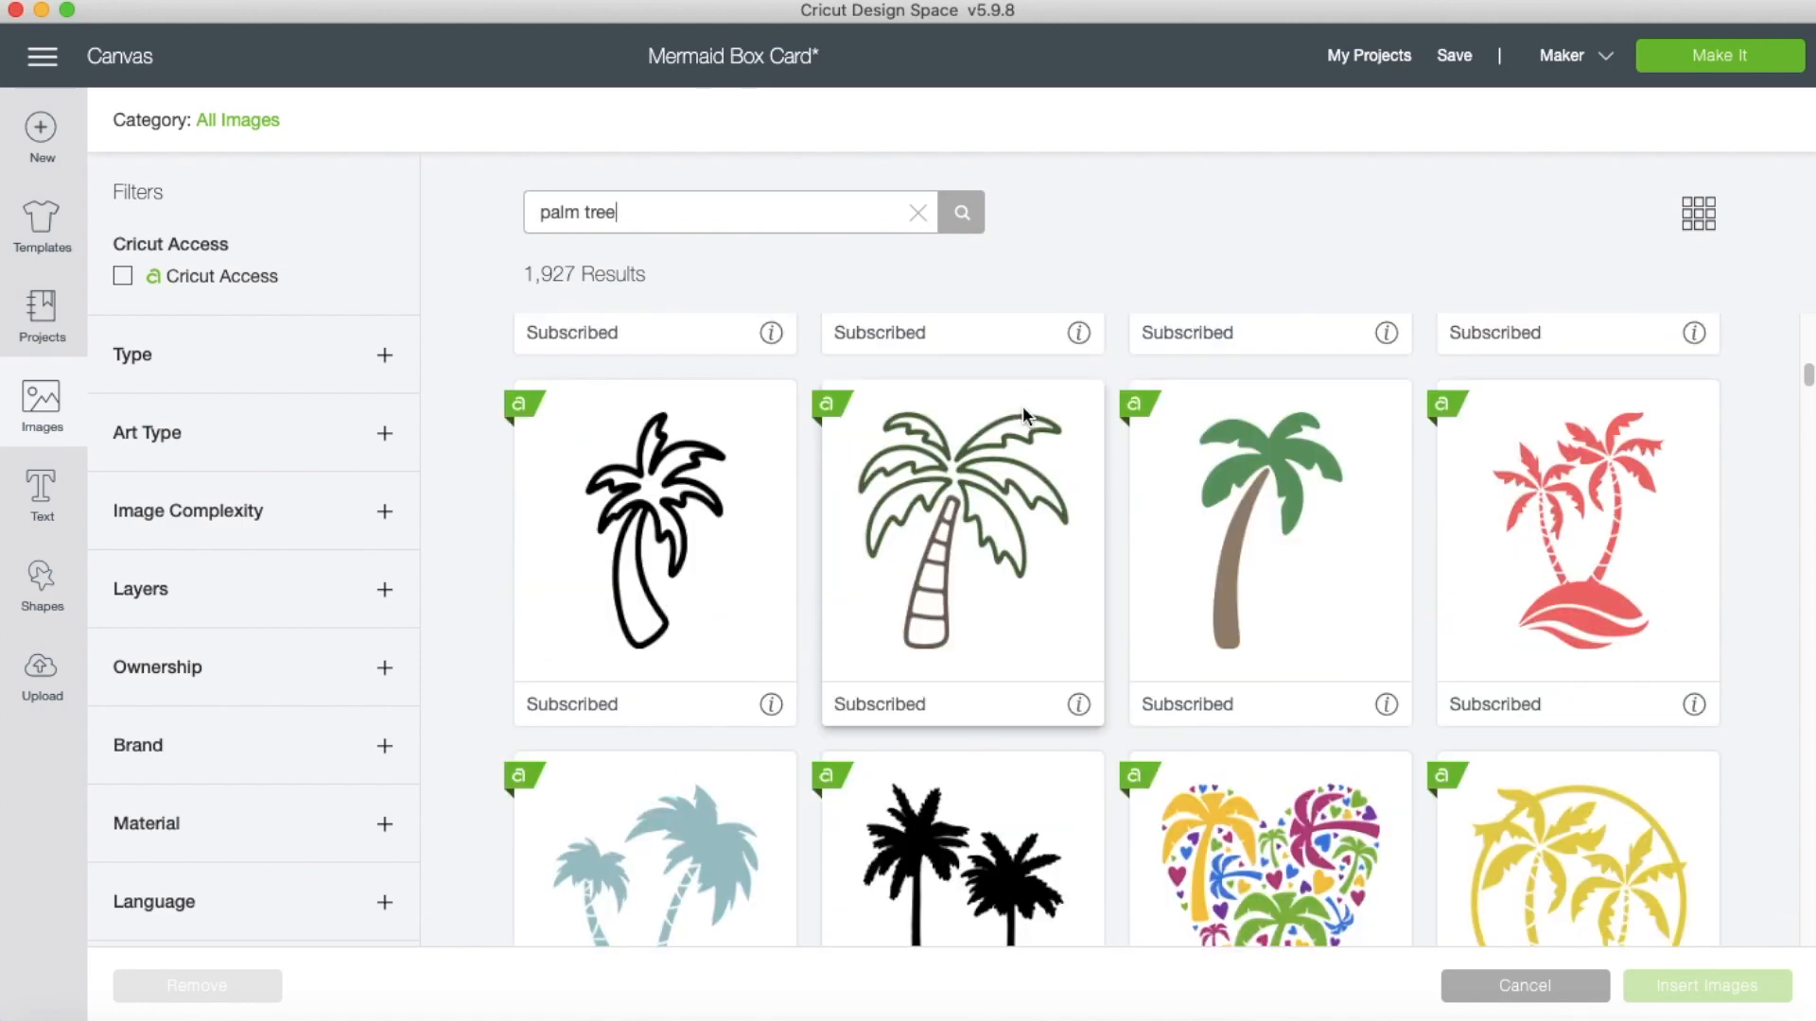
scroll(1021, 406, "down", 8)
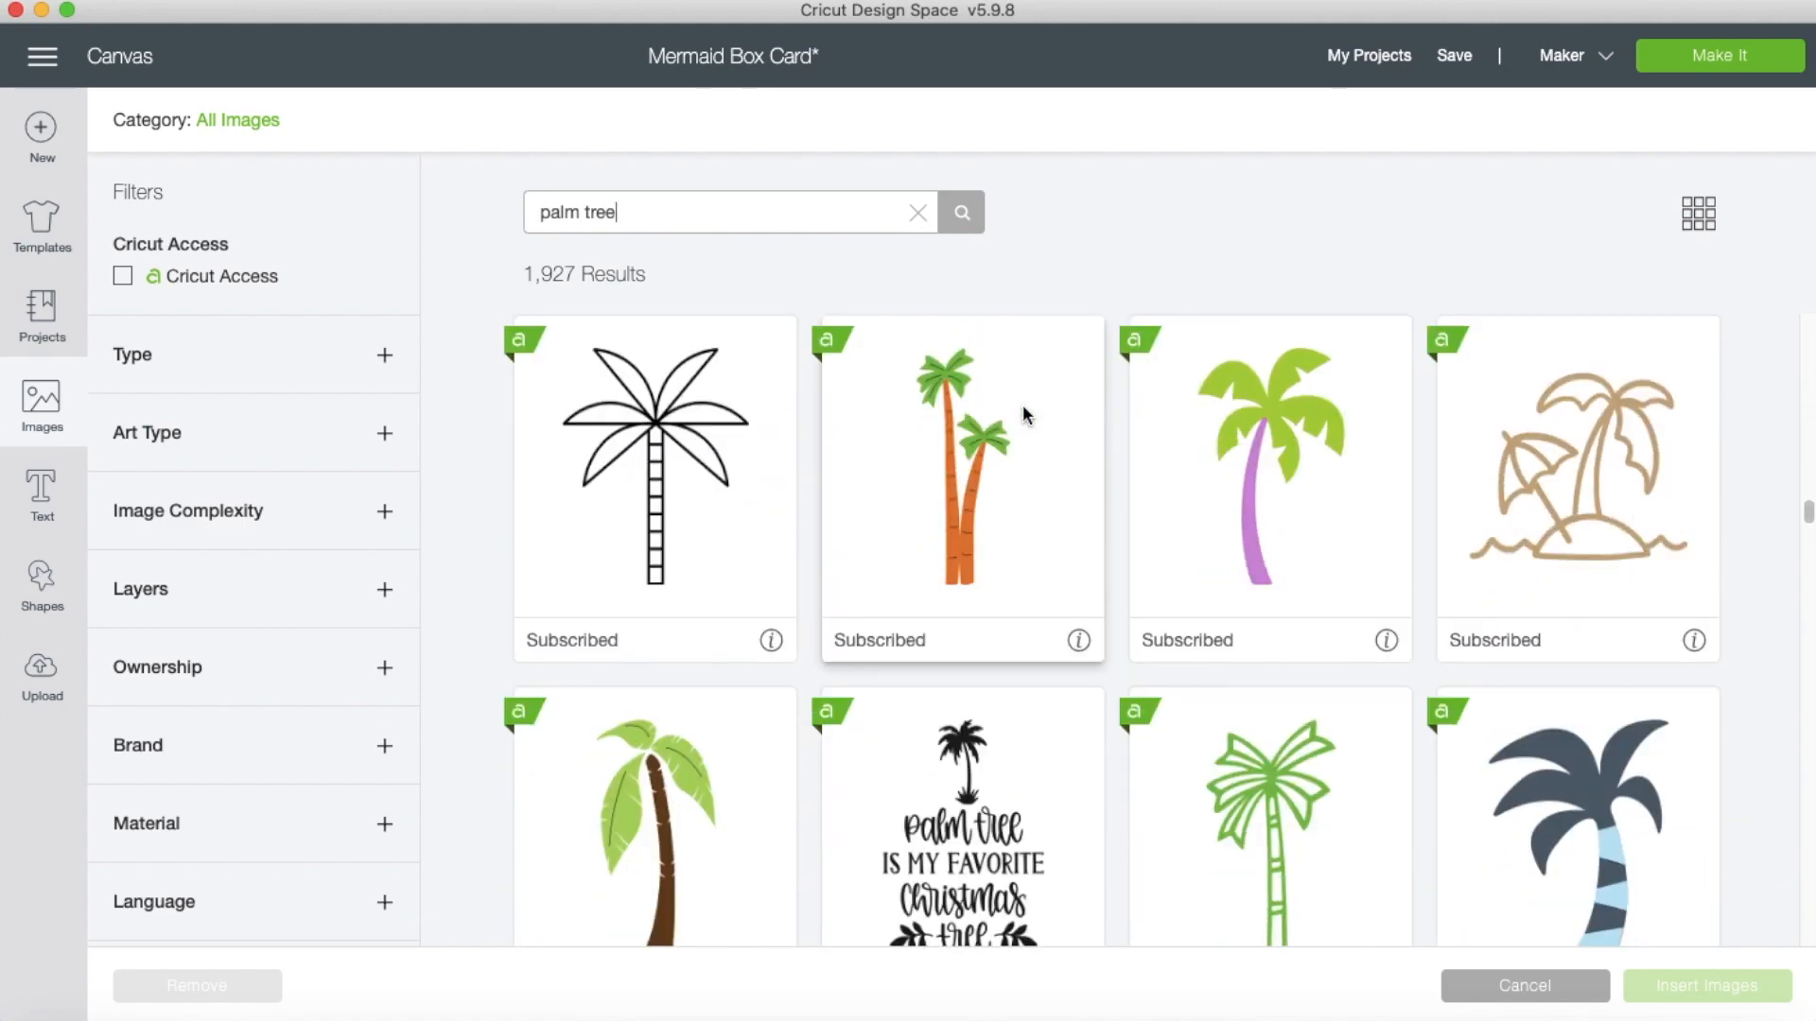
left_click(1259, 437)
left_click(1741, 989)
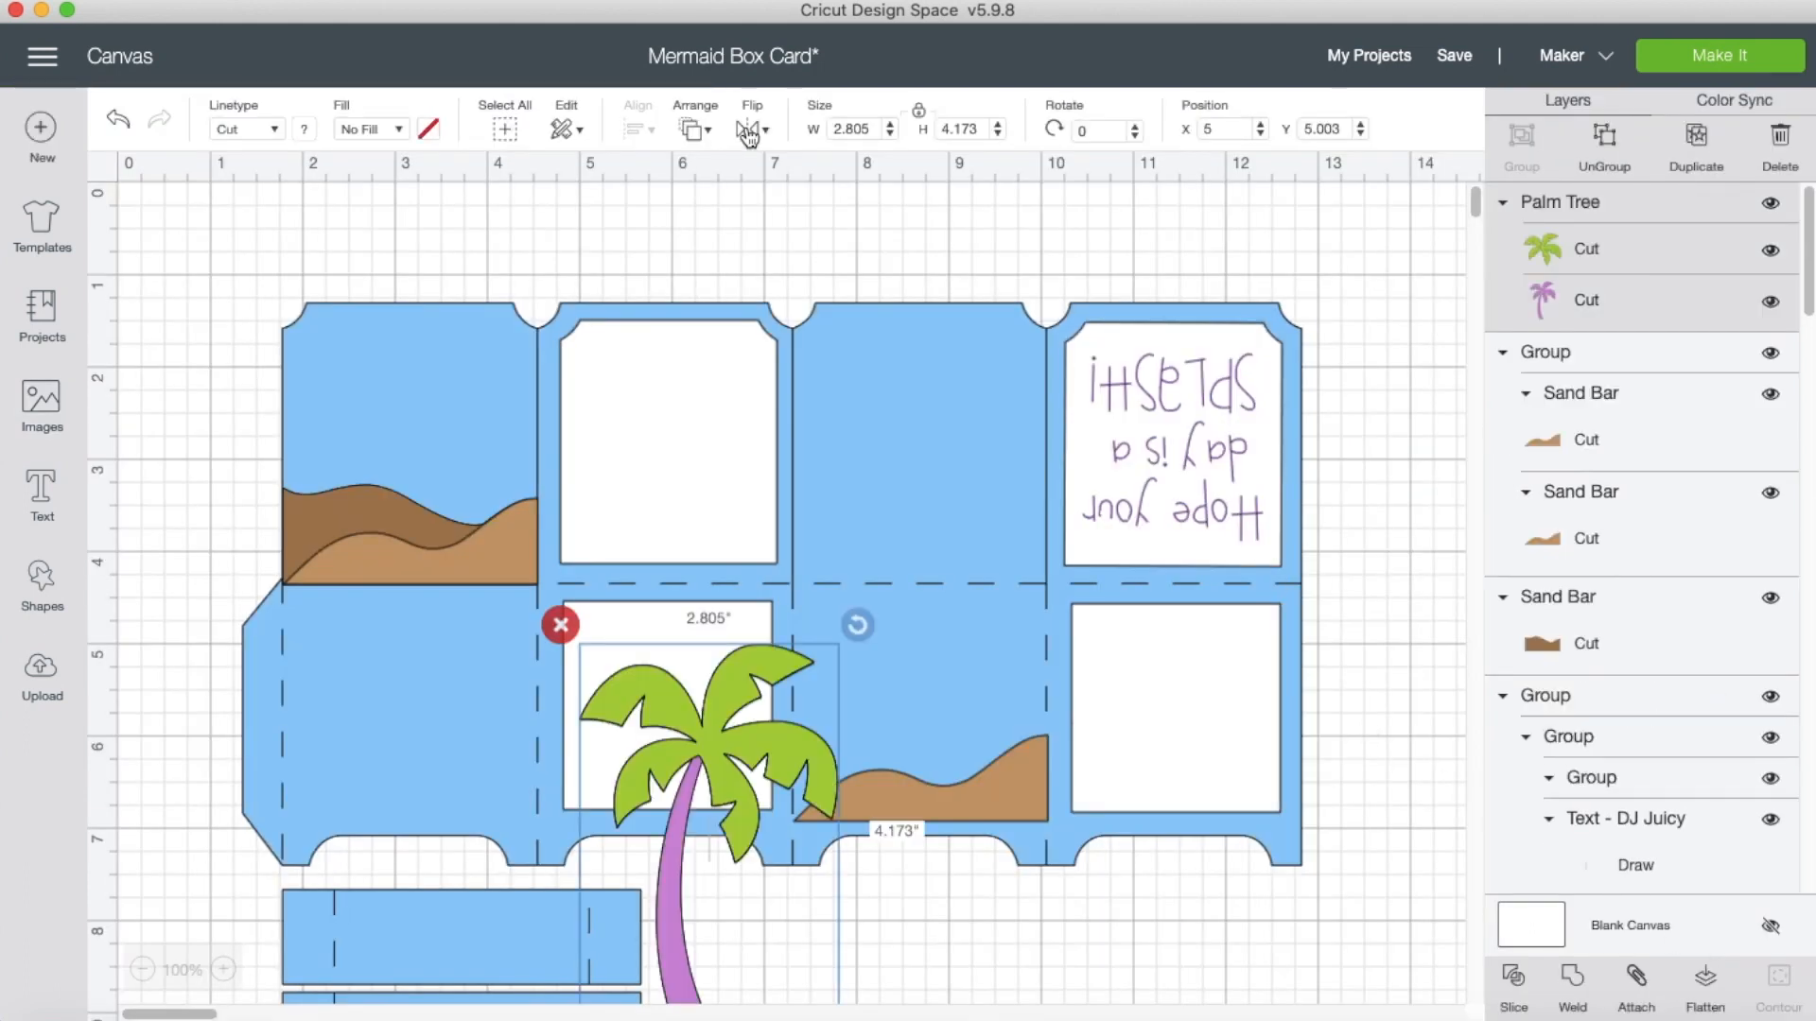
Flip the palm tree horizontally, shrink it to about 1.79 by 2.66 inches, and stand it on the leftmost upper flap's dark sand.
left_click(748, 132)
left_click(809, 176)
left_click(766, 747)
left_click_drag(766, 747, 421, 309)
left_click_drag(525, 603, 417, 466)
left_click_drag(342, 374, 356, 417)
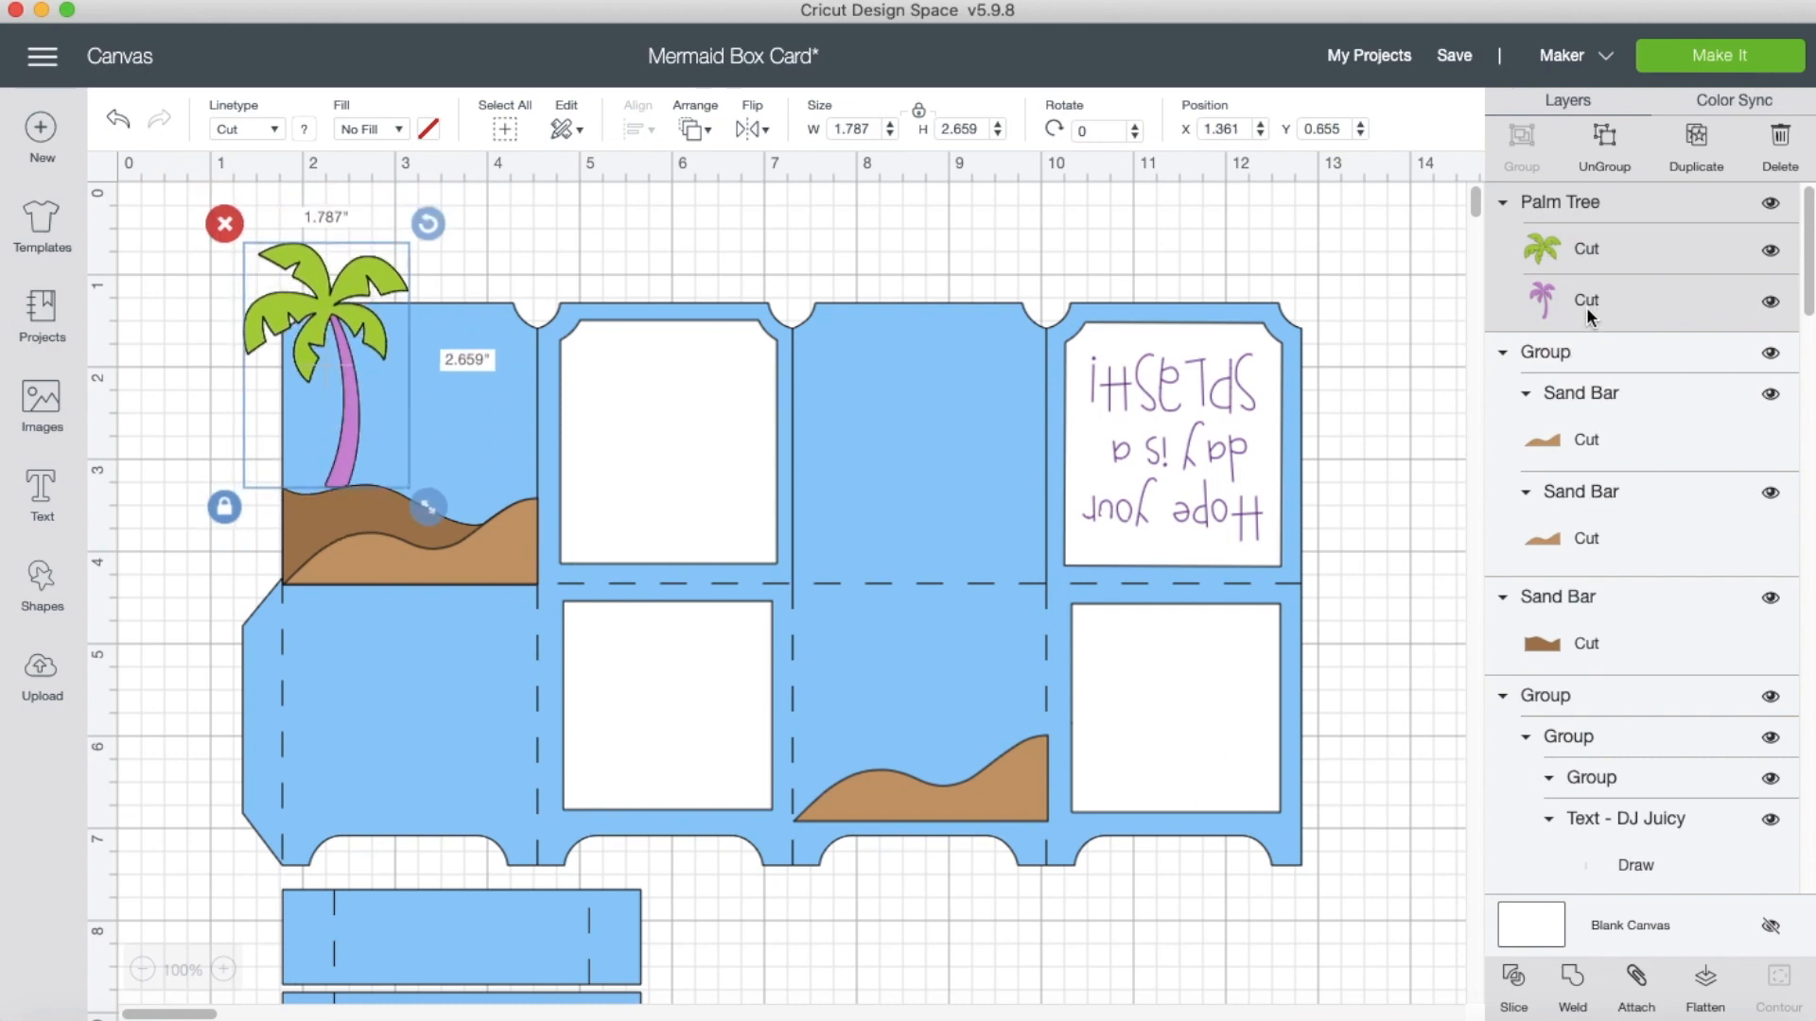
Recolor the palm trunk with the dark sand's brown and shift the tree about 0.26 inches left and slightly down.
left_click(1544, 301)
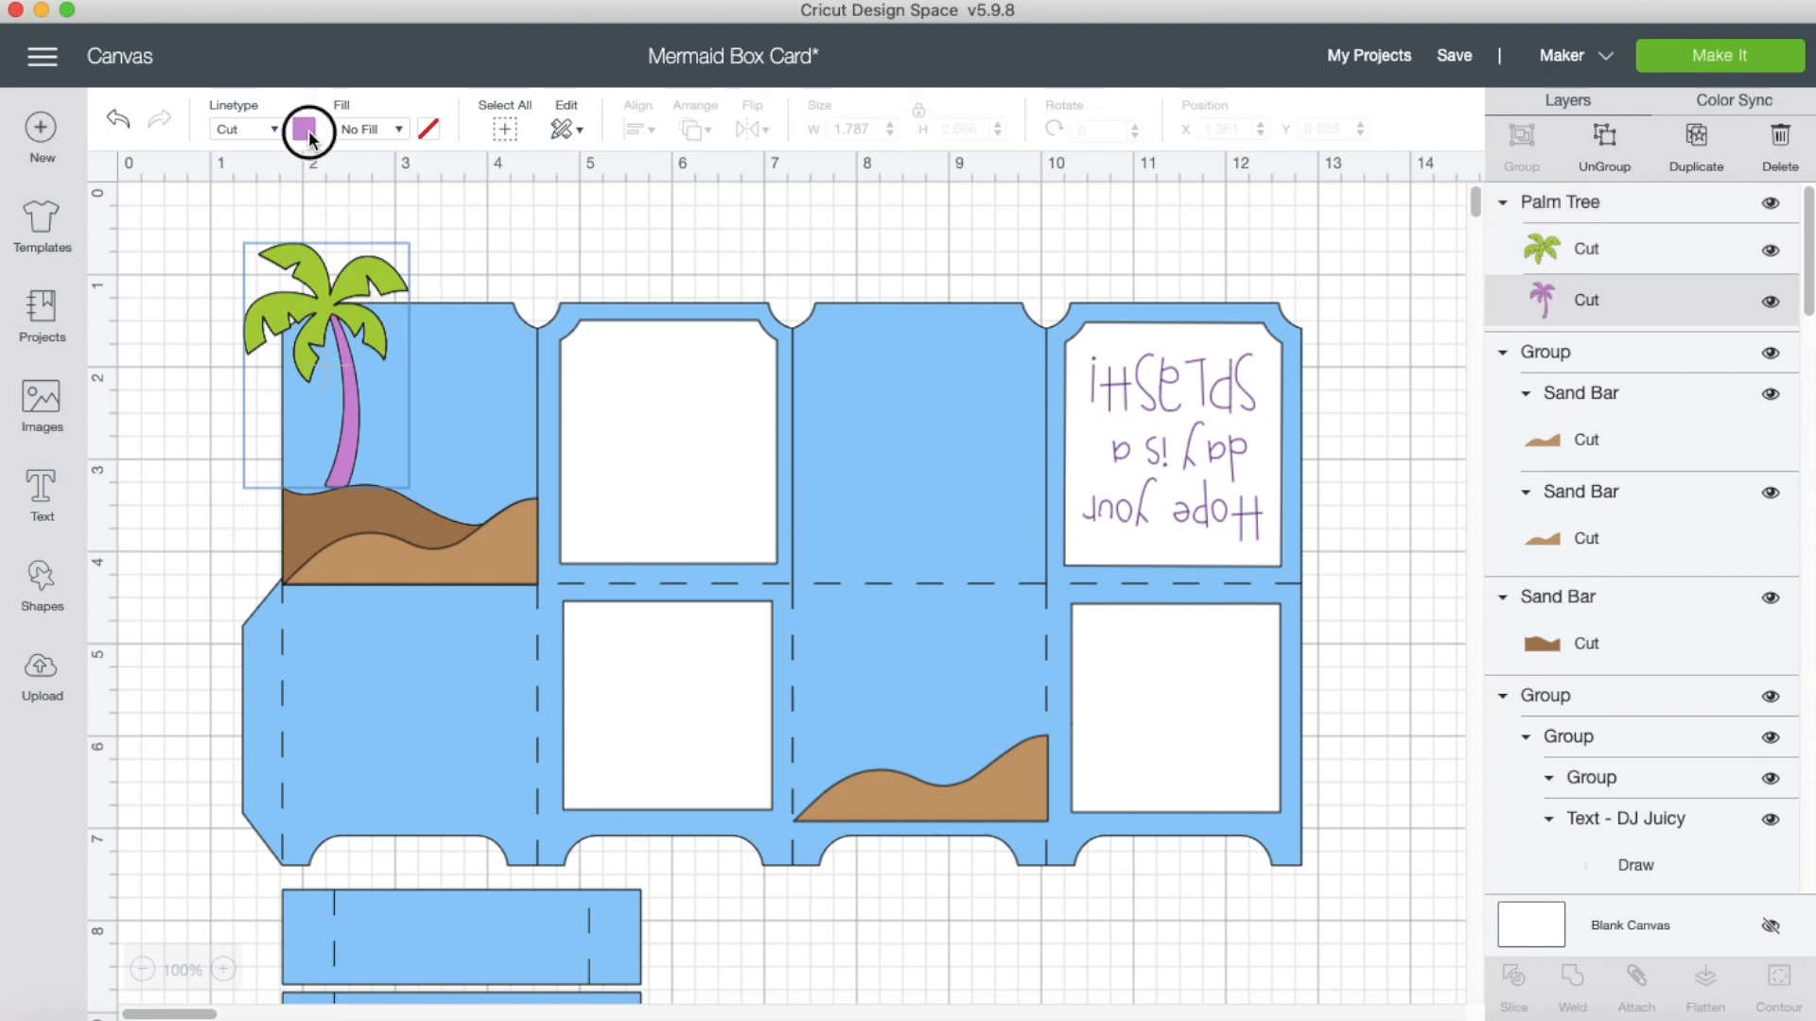
left_click(308, 134)
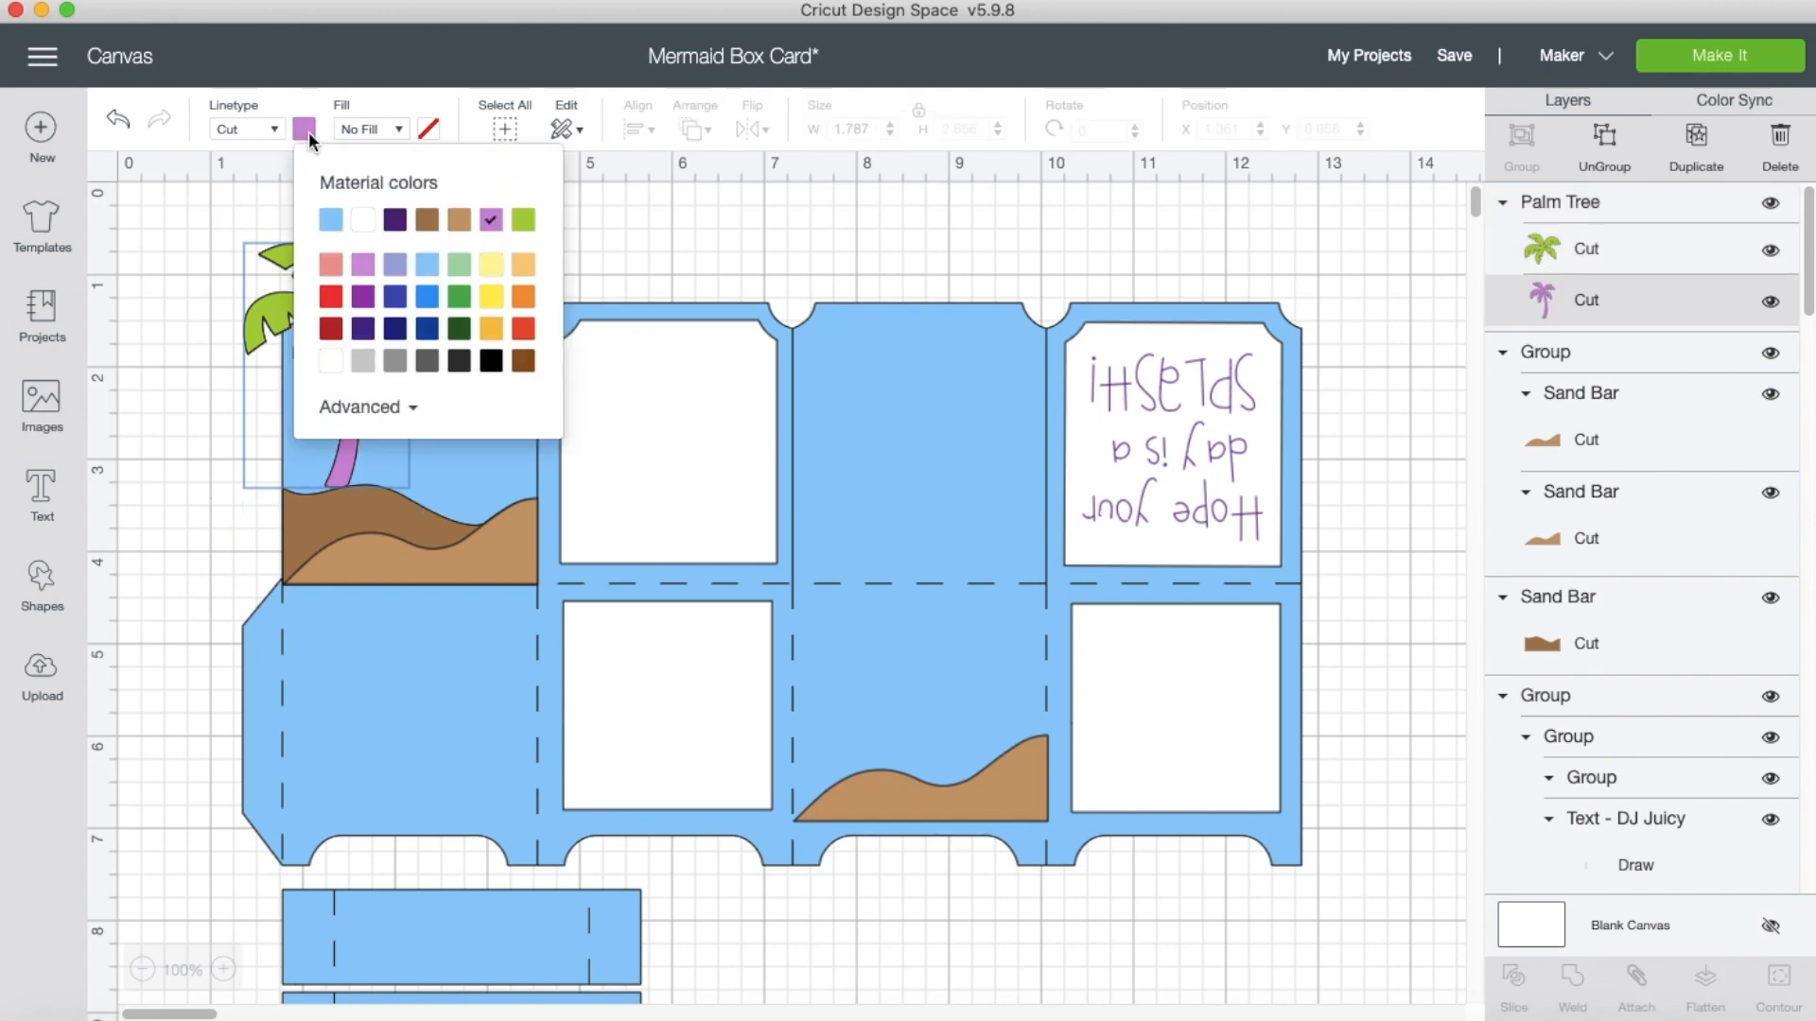
left_click(427, 223)
left_click(569, 234)
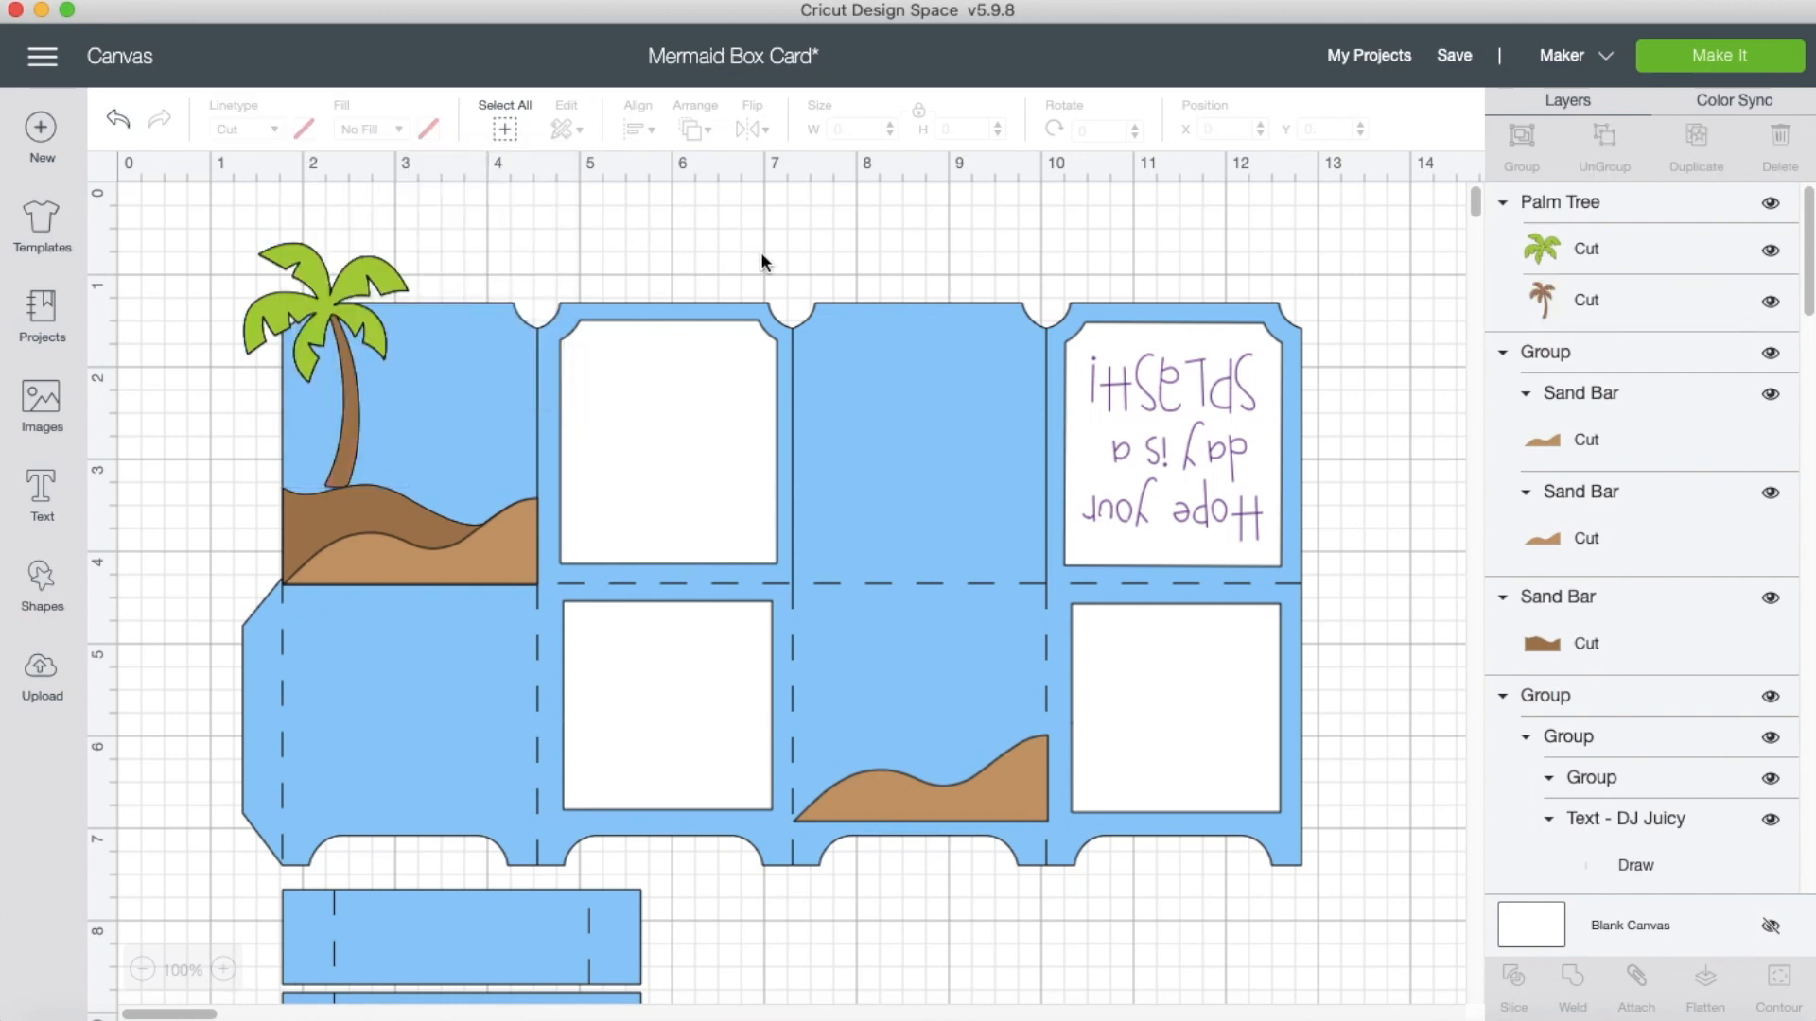
left_click_drag(351, 430, 328, 436)
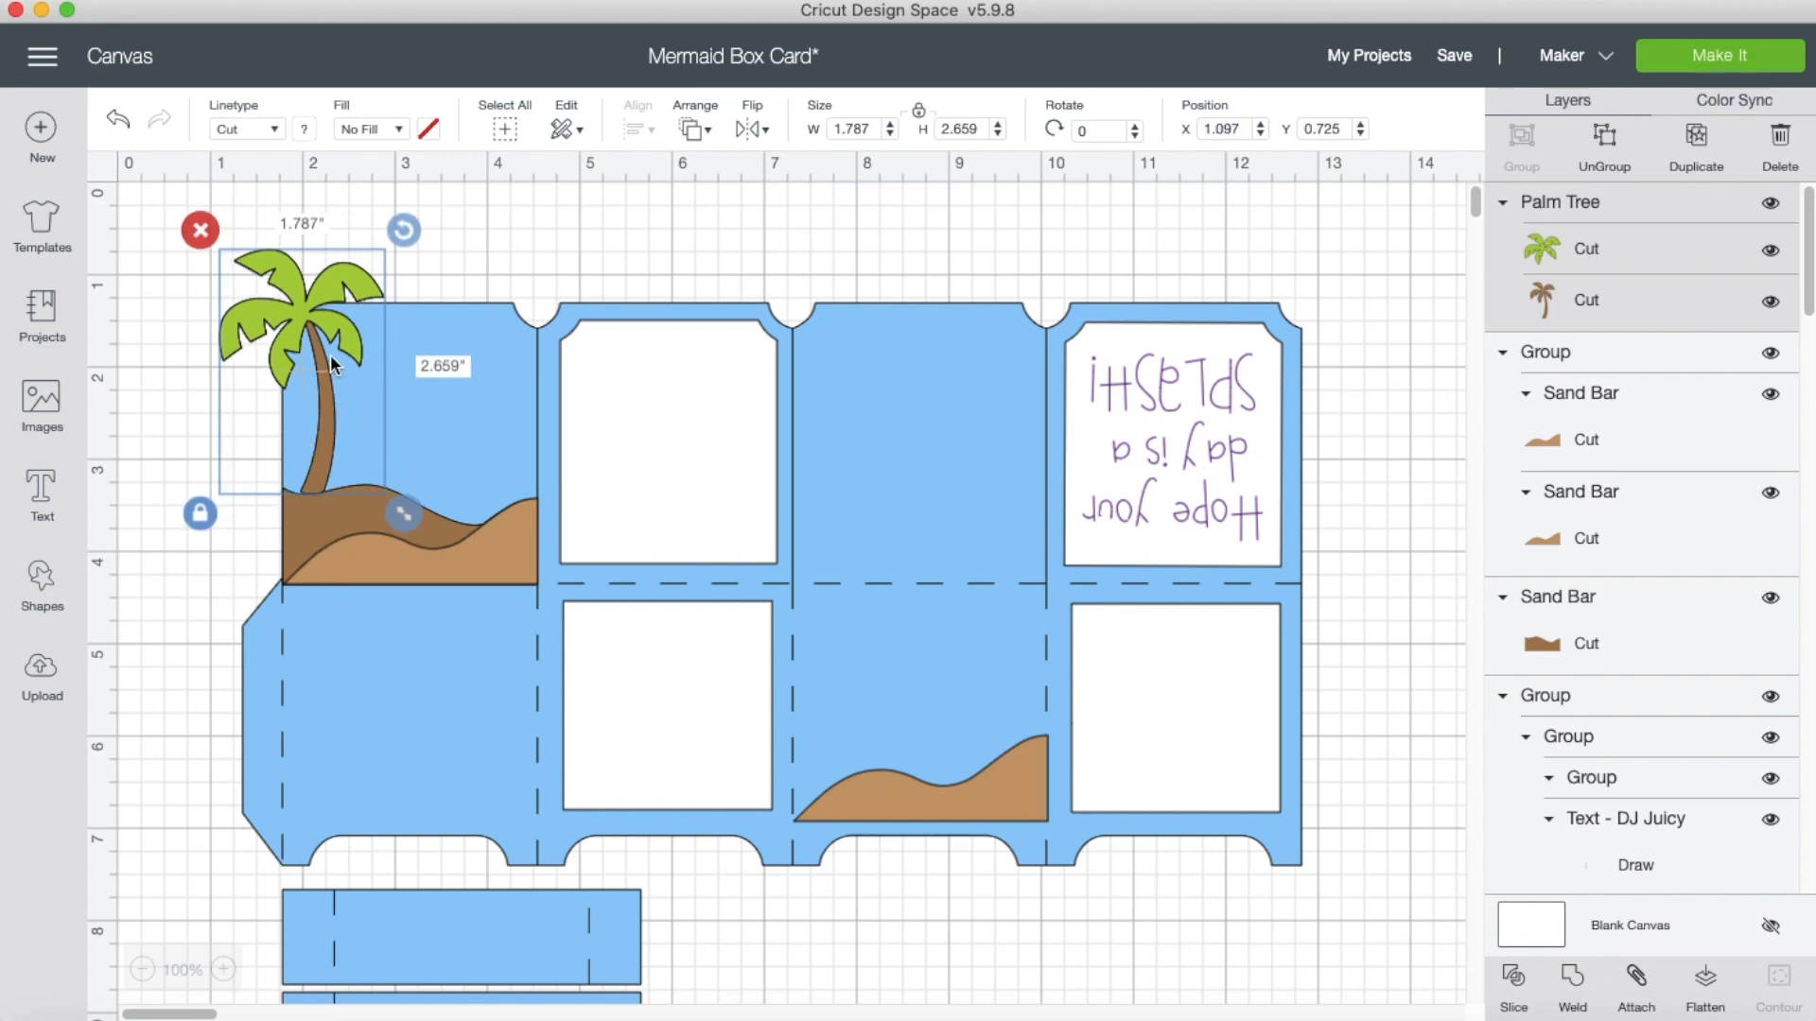
Search the image library for "sun" and insert the smiling yellow sun with pointed orange rays.
left_click(42, 402)
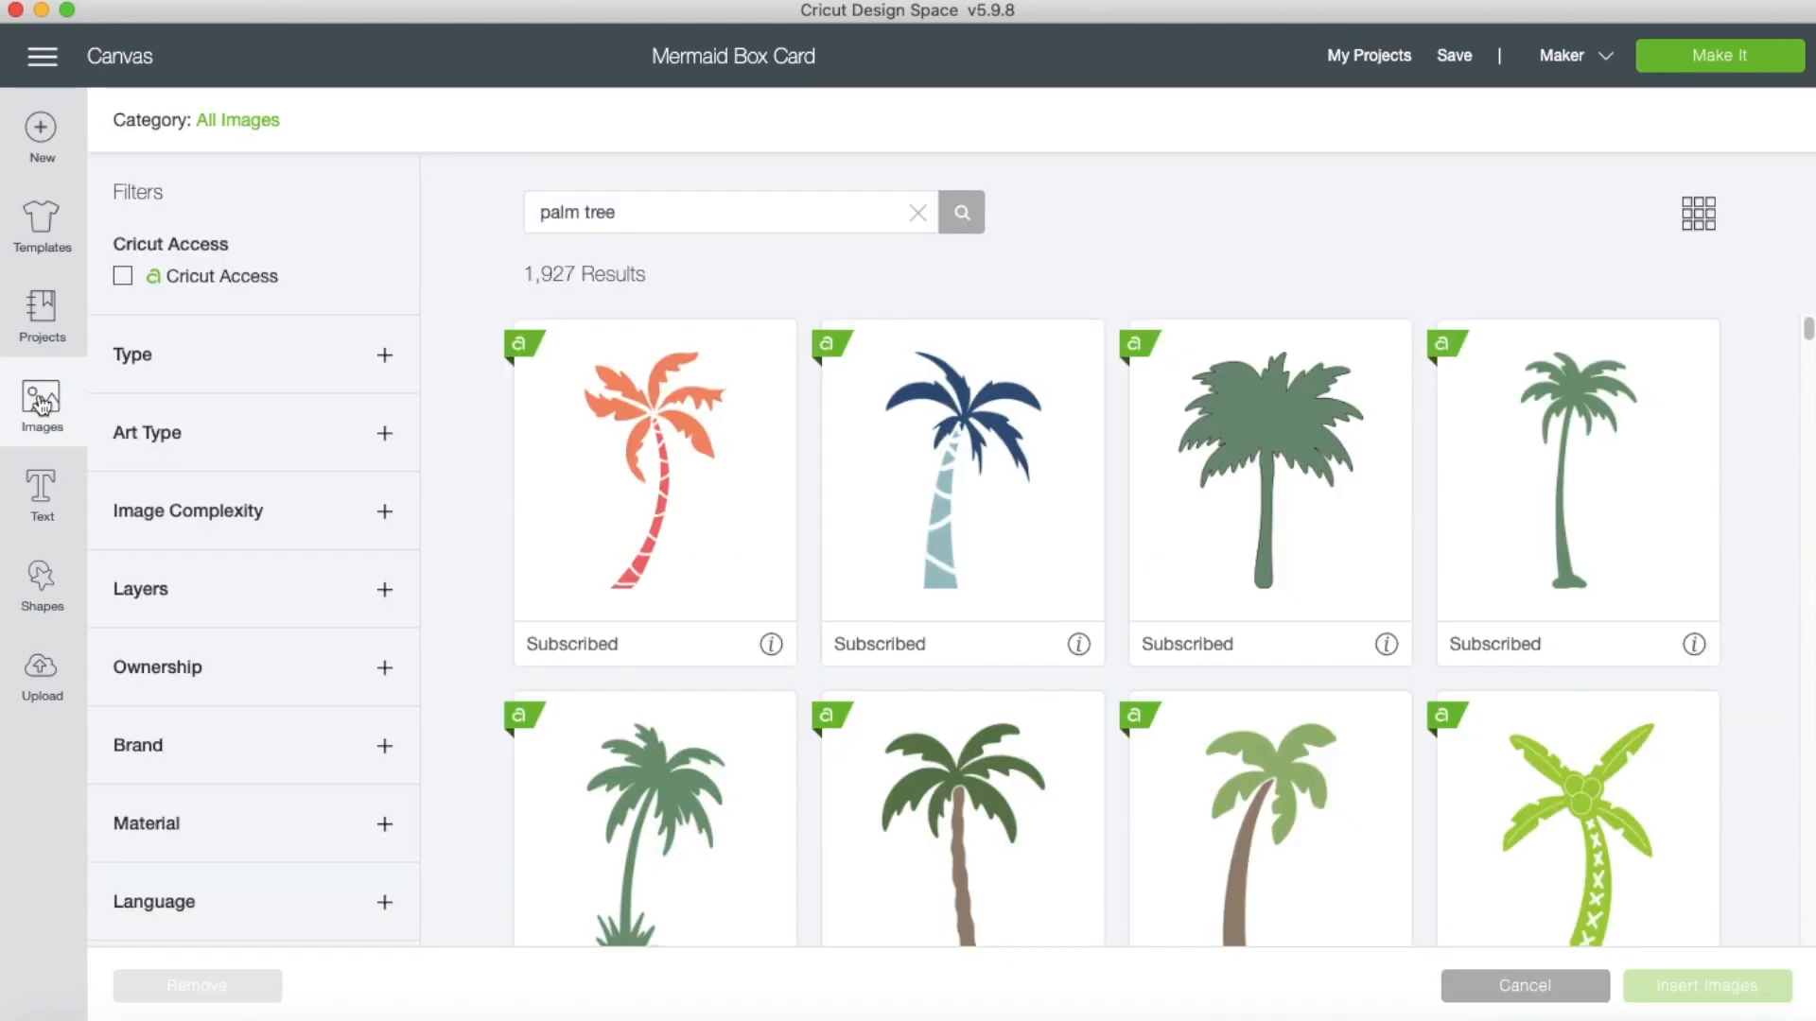
left_click(917, 214)
left_click(800, 211)
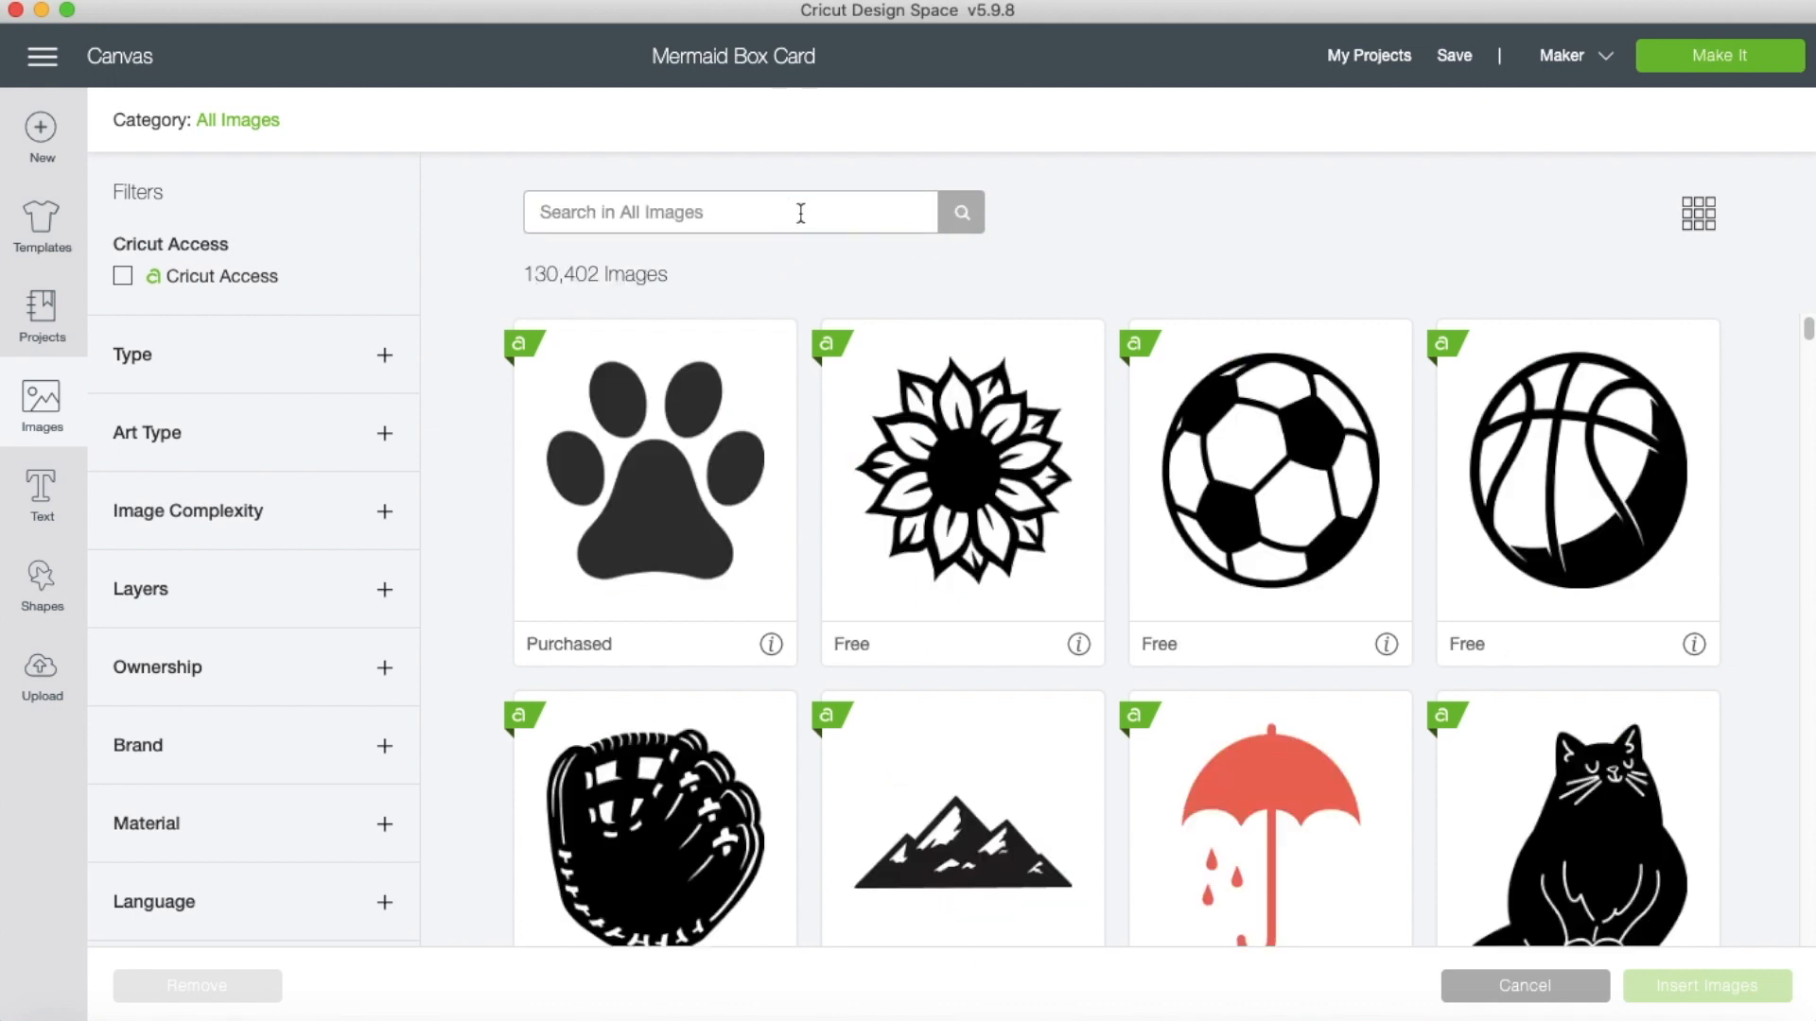
type("sun")
key("Return")
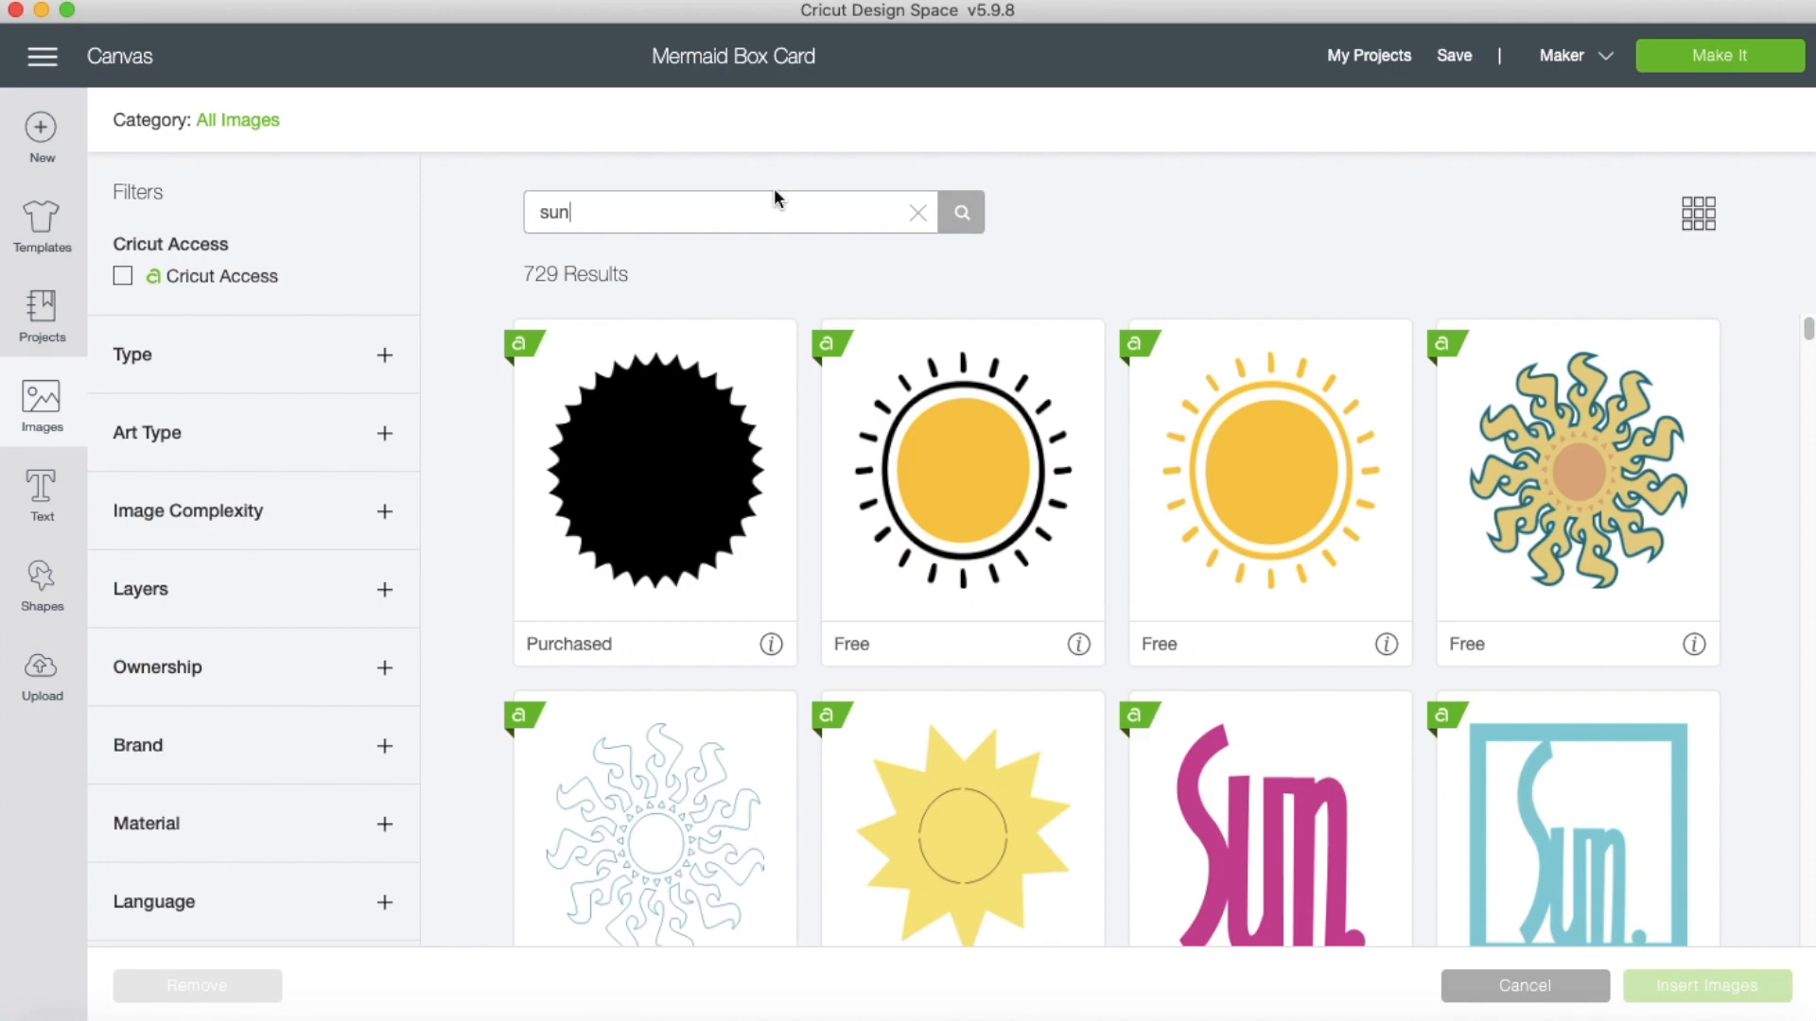
scroll(1258, 485, "down", 10)
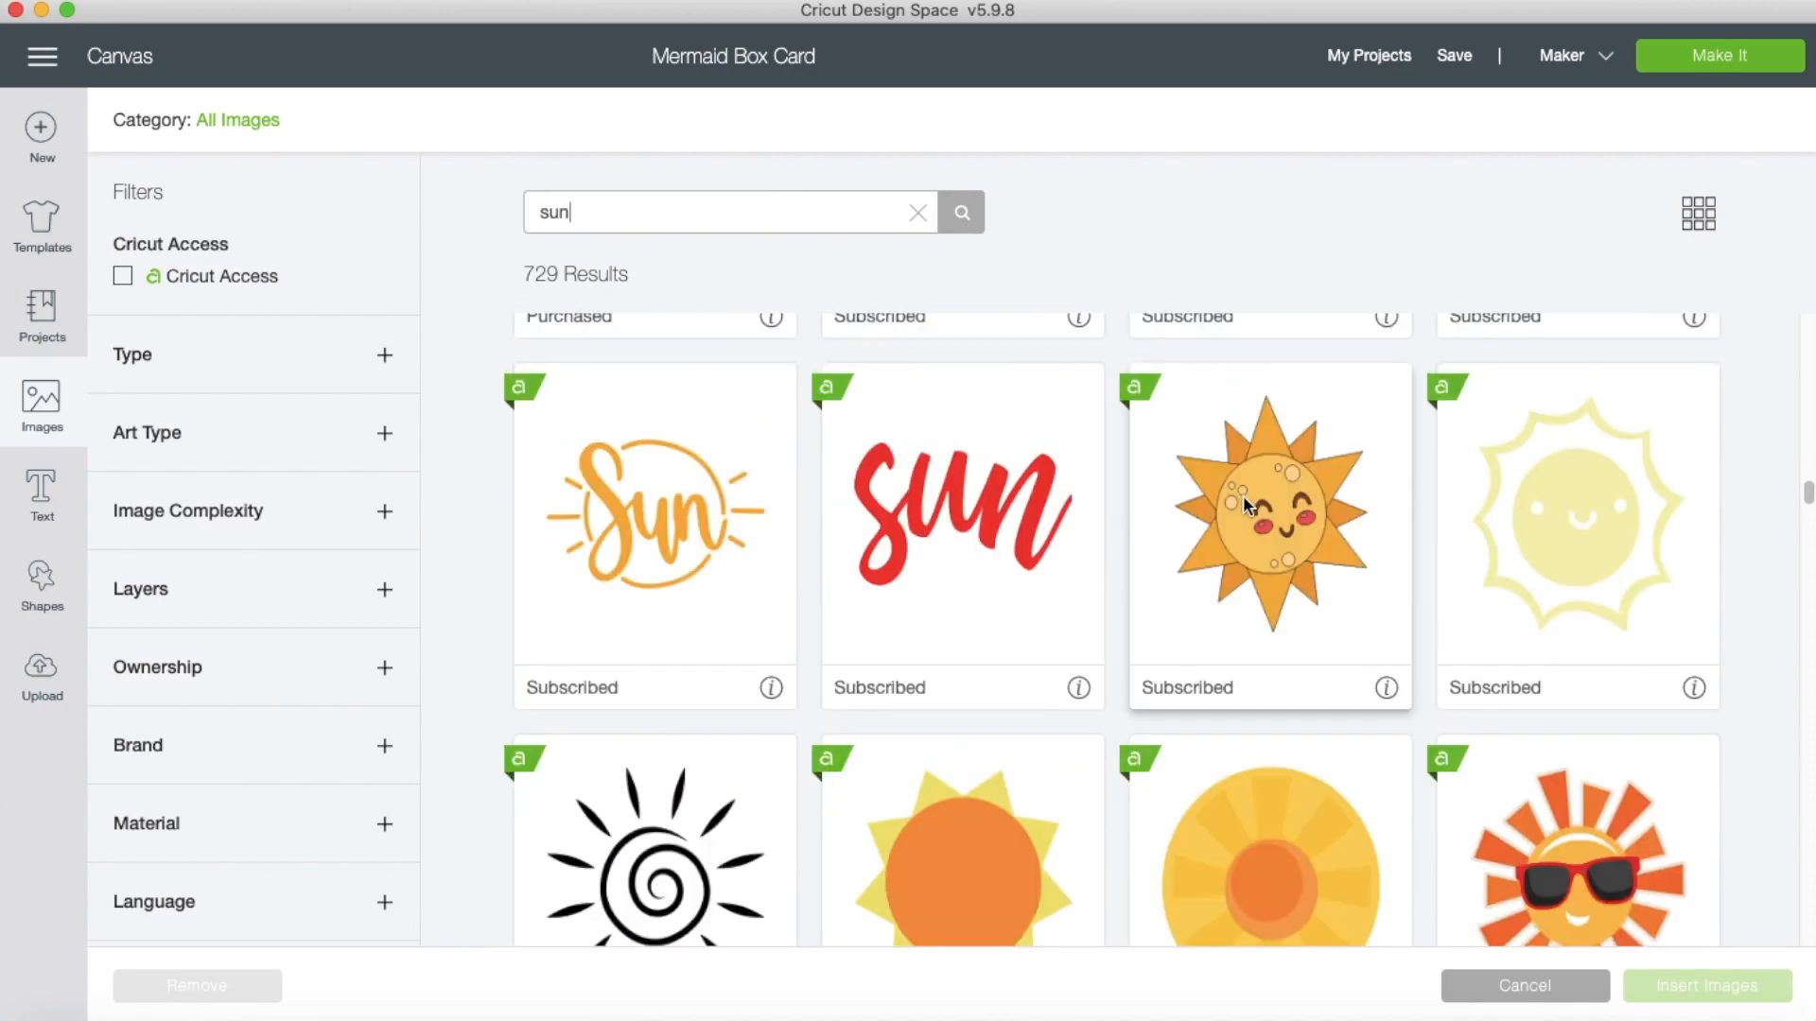
scroll(1242, 495, "down", 20)
scroll(1165, 501, "down", 20)
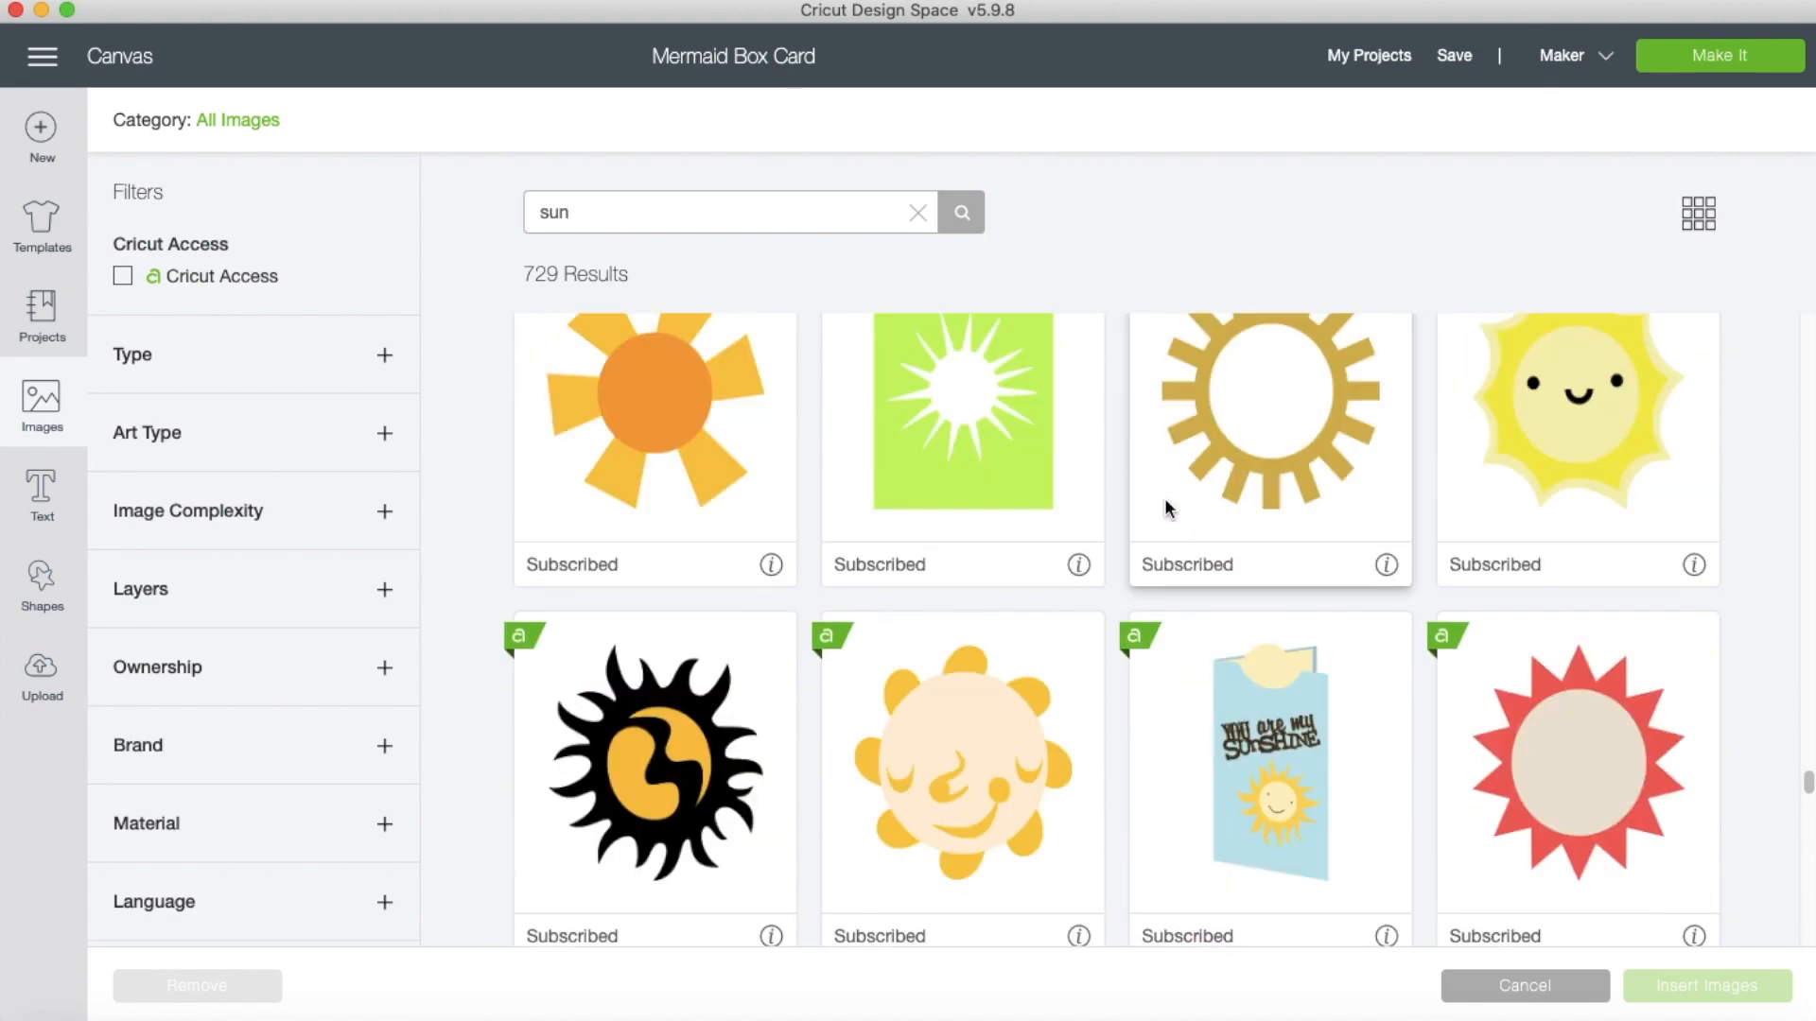
scroll(1078, 605, "down", 5)
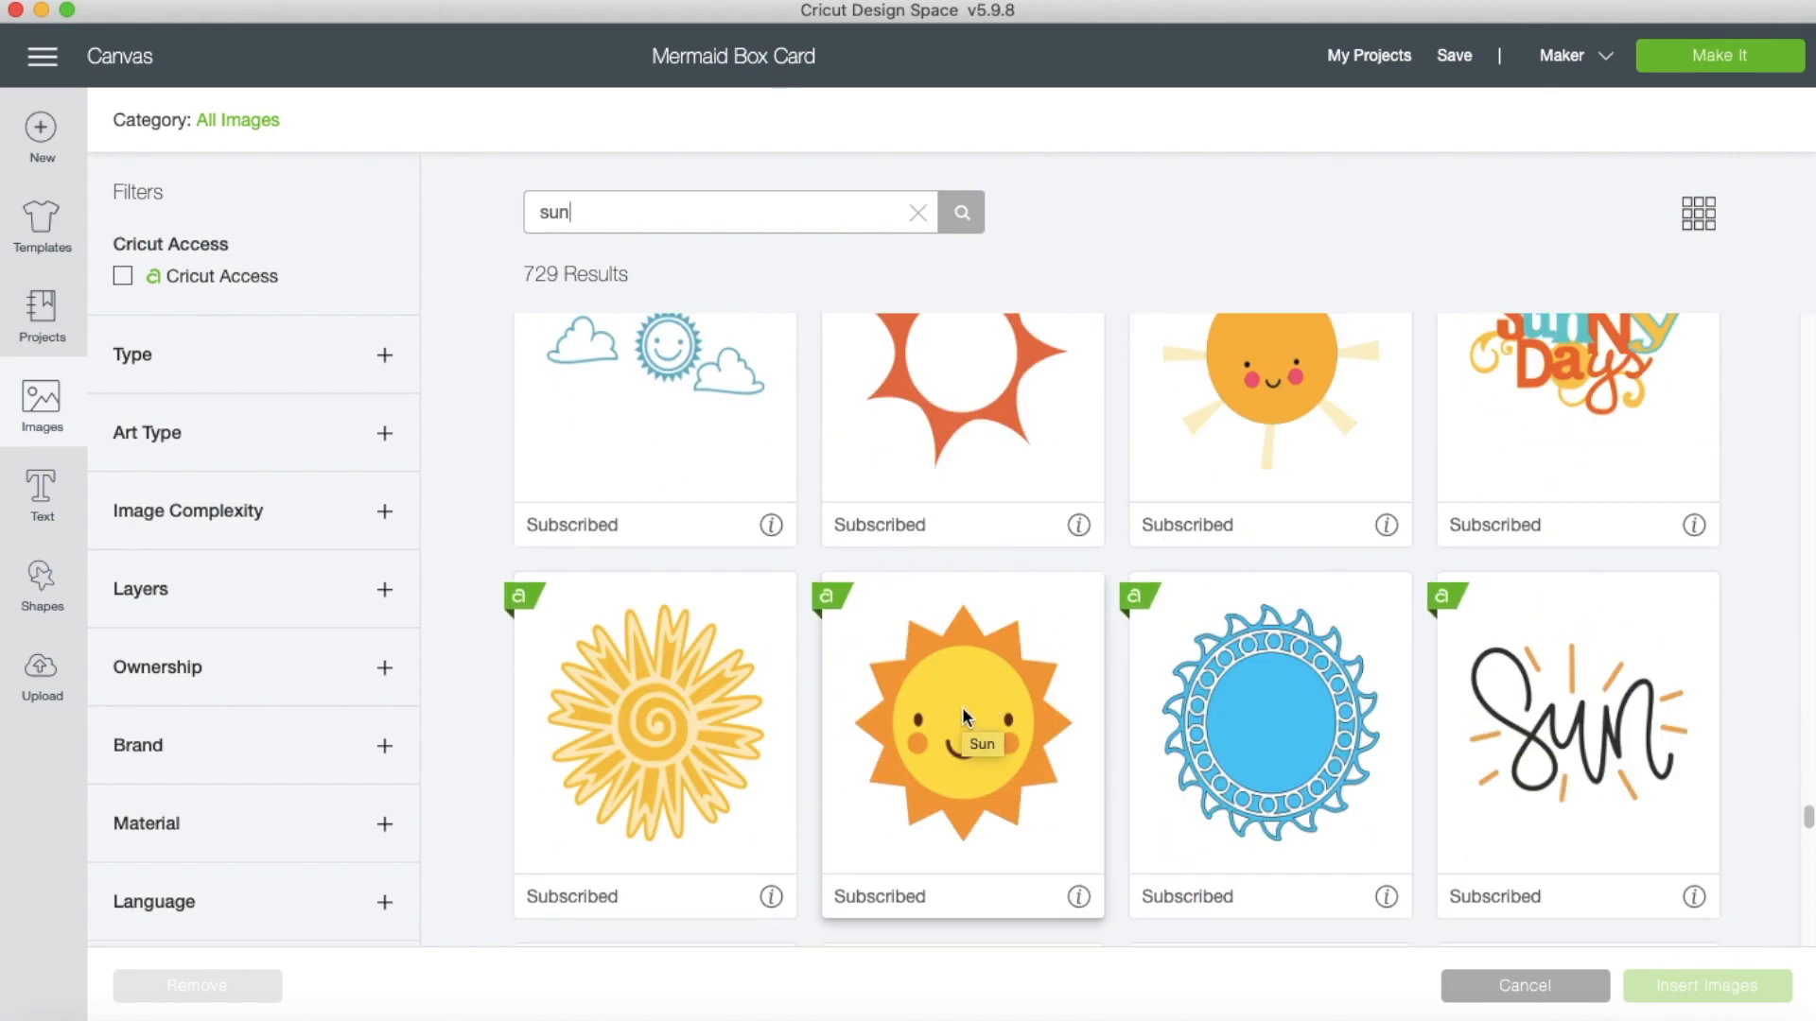
left_click(962, 706)
left_click(1710, 989)
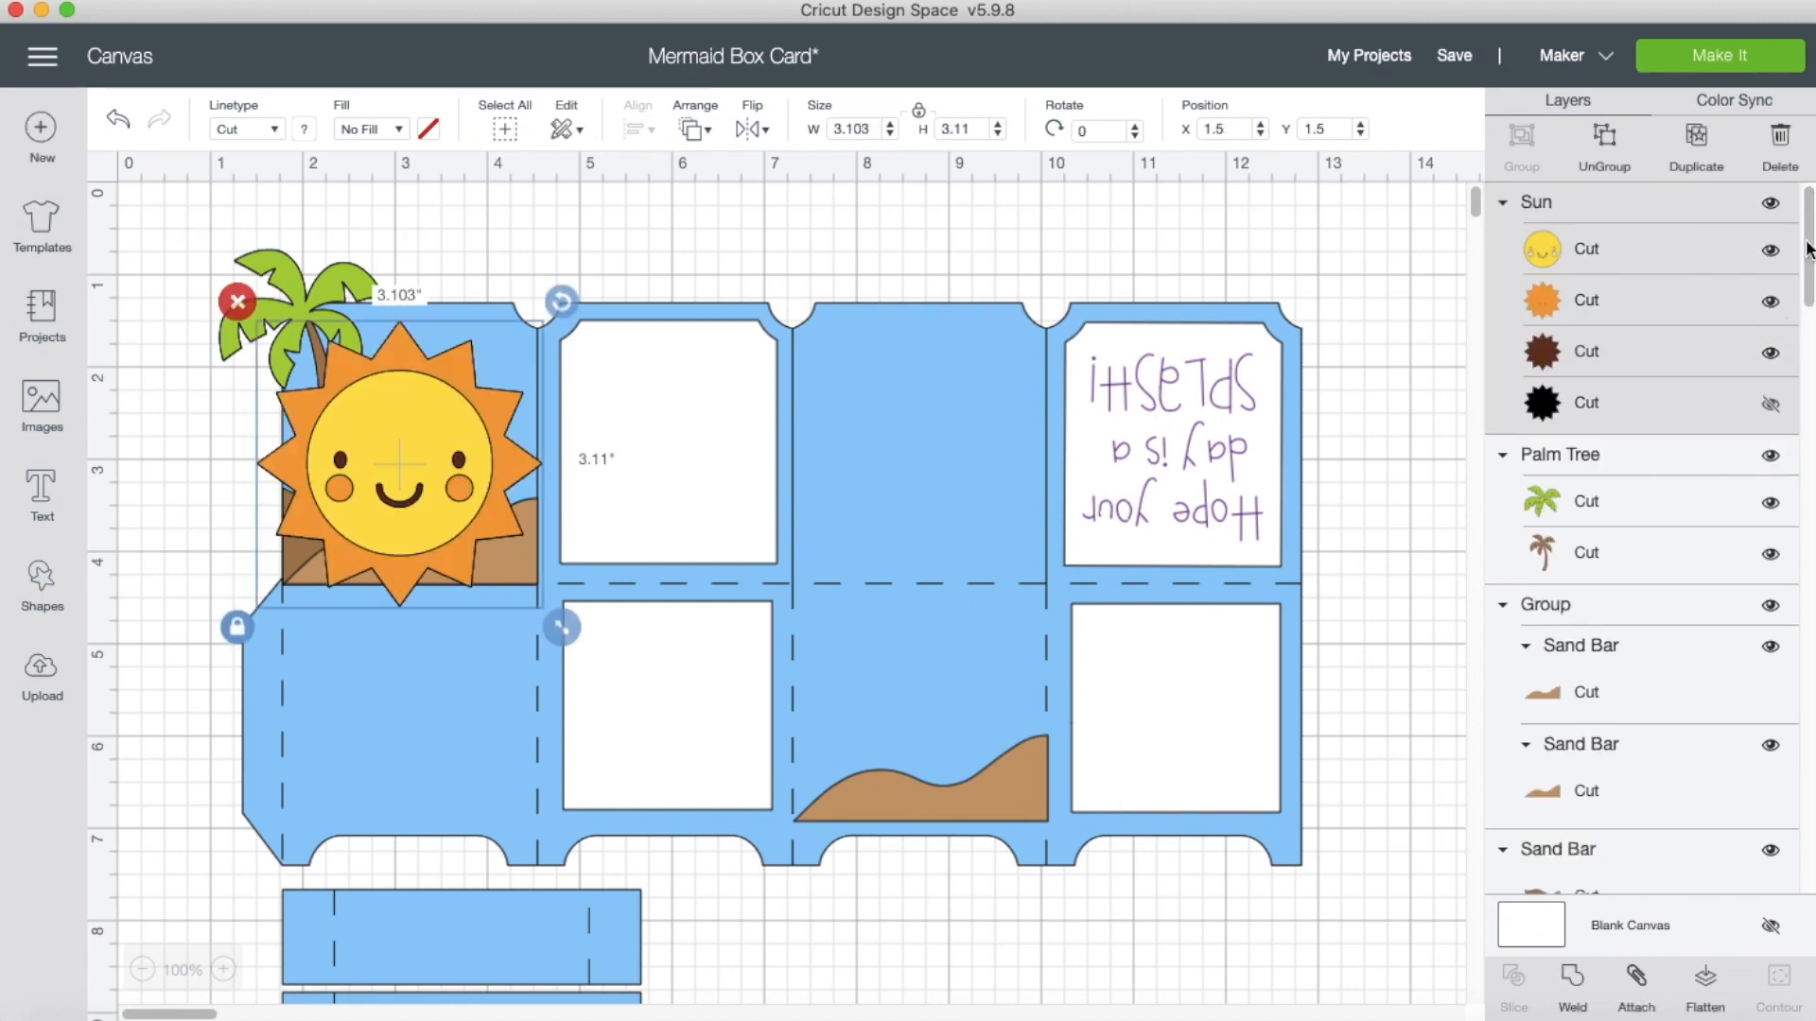
Delete the sun's yellow face, orange rays and hidden black layers, keeping only the dark brown sunburst.
left_click(1575, 248)
right_click(1574, 248)
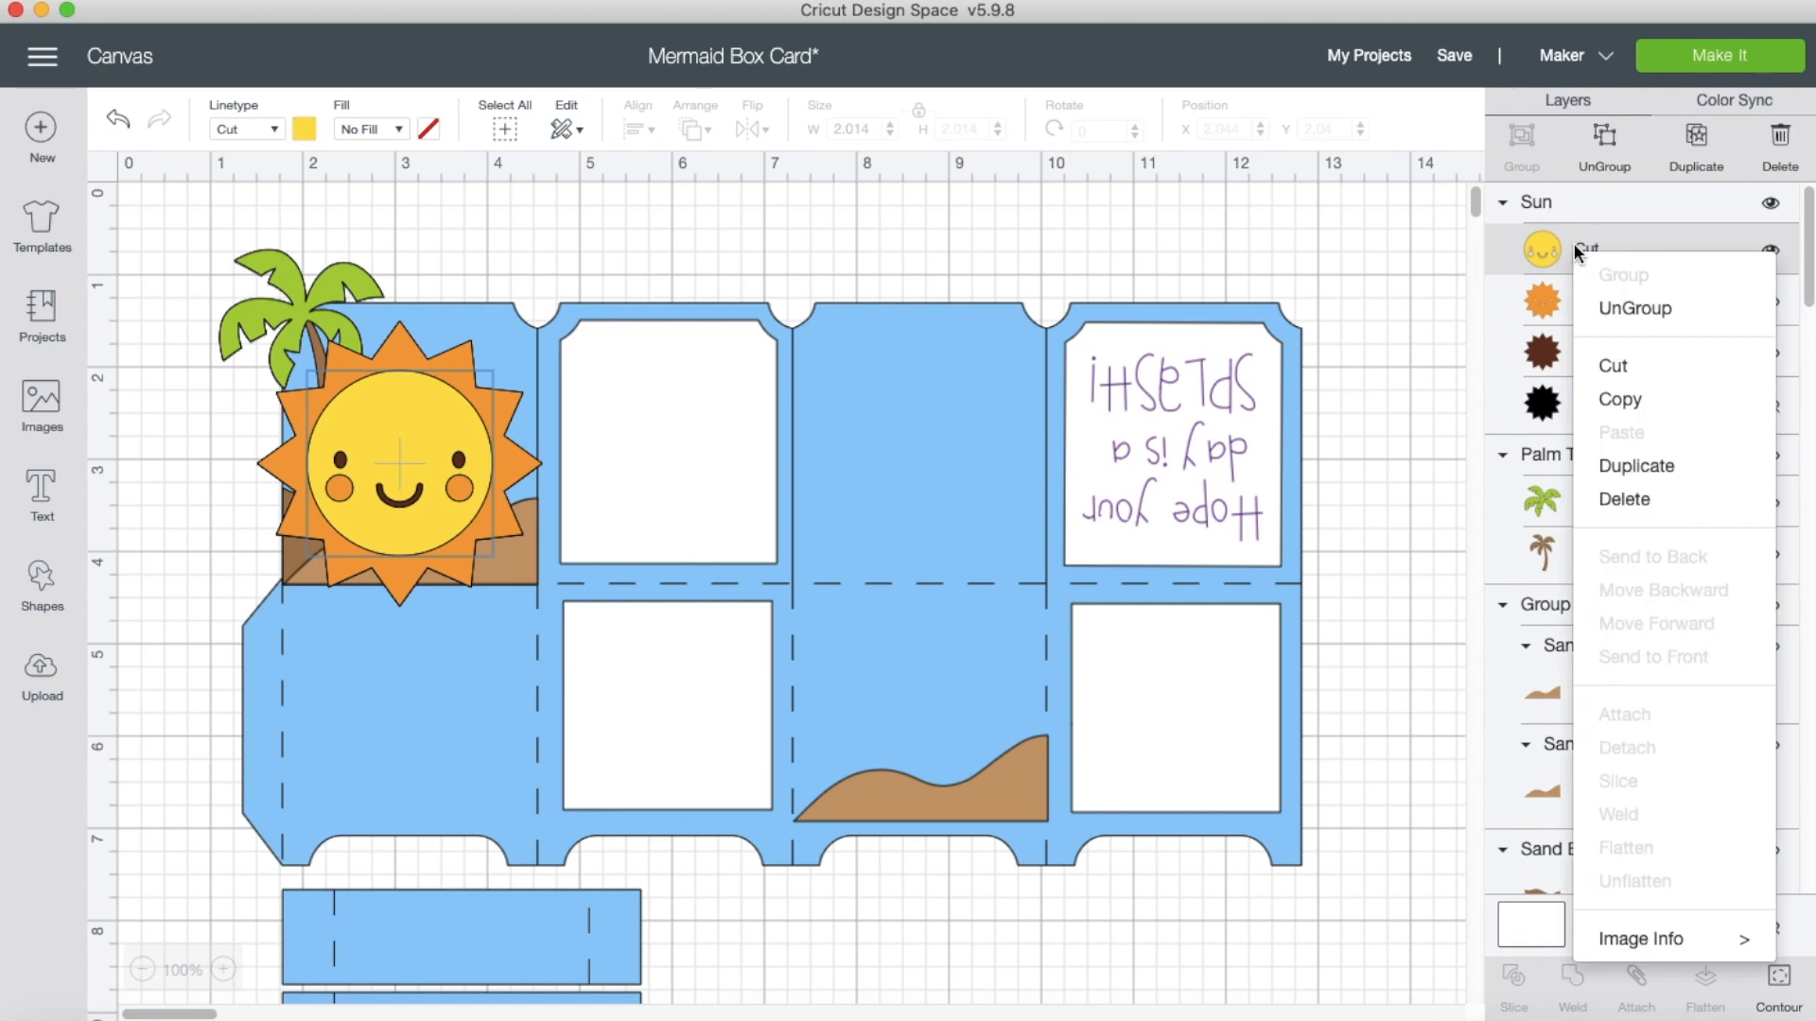
left_click(1636, 496)
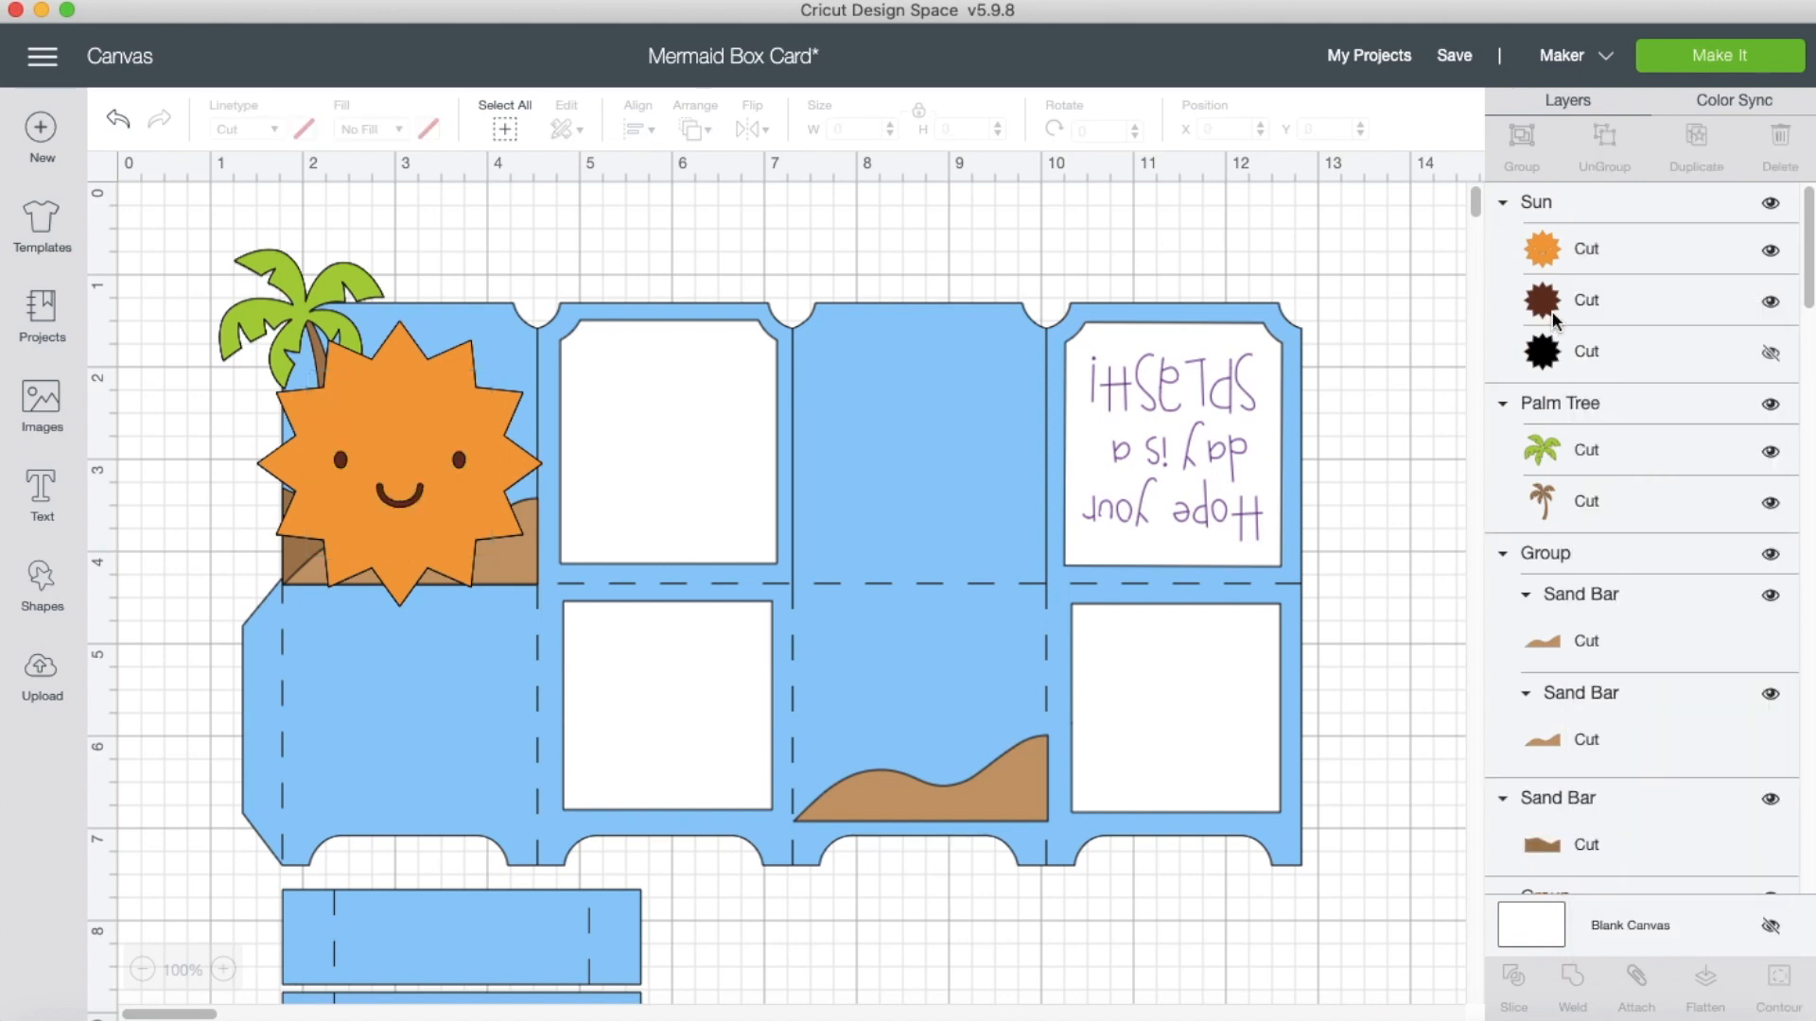
left_click(1568, 244)
right_click(1568, 244)
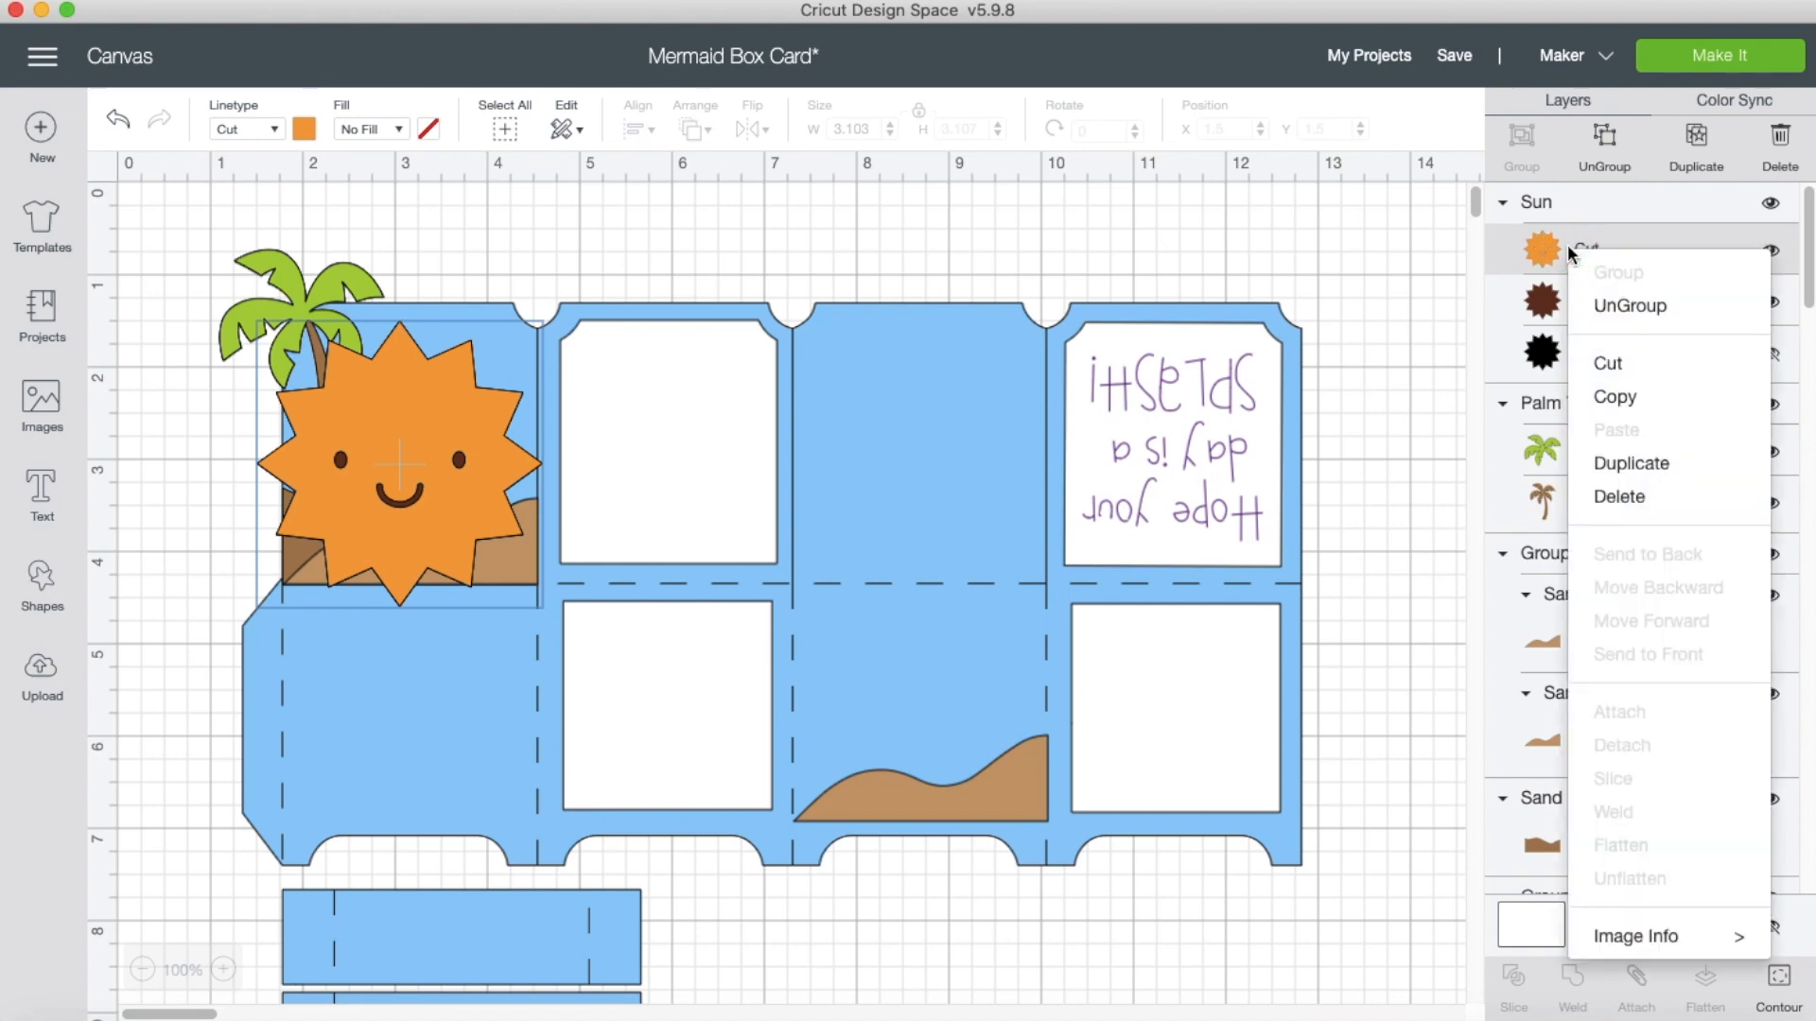
left_click(1621, 494)
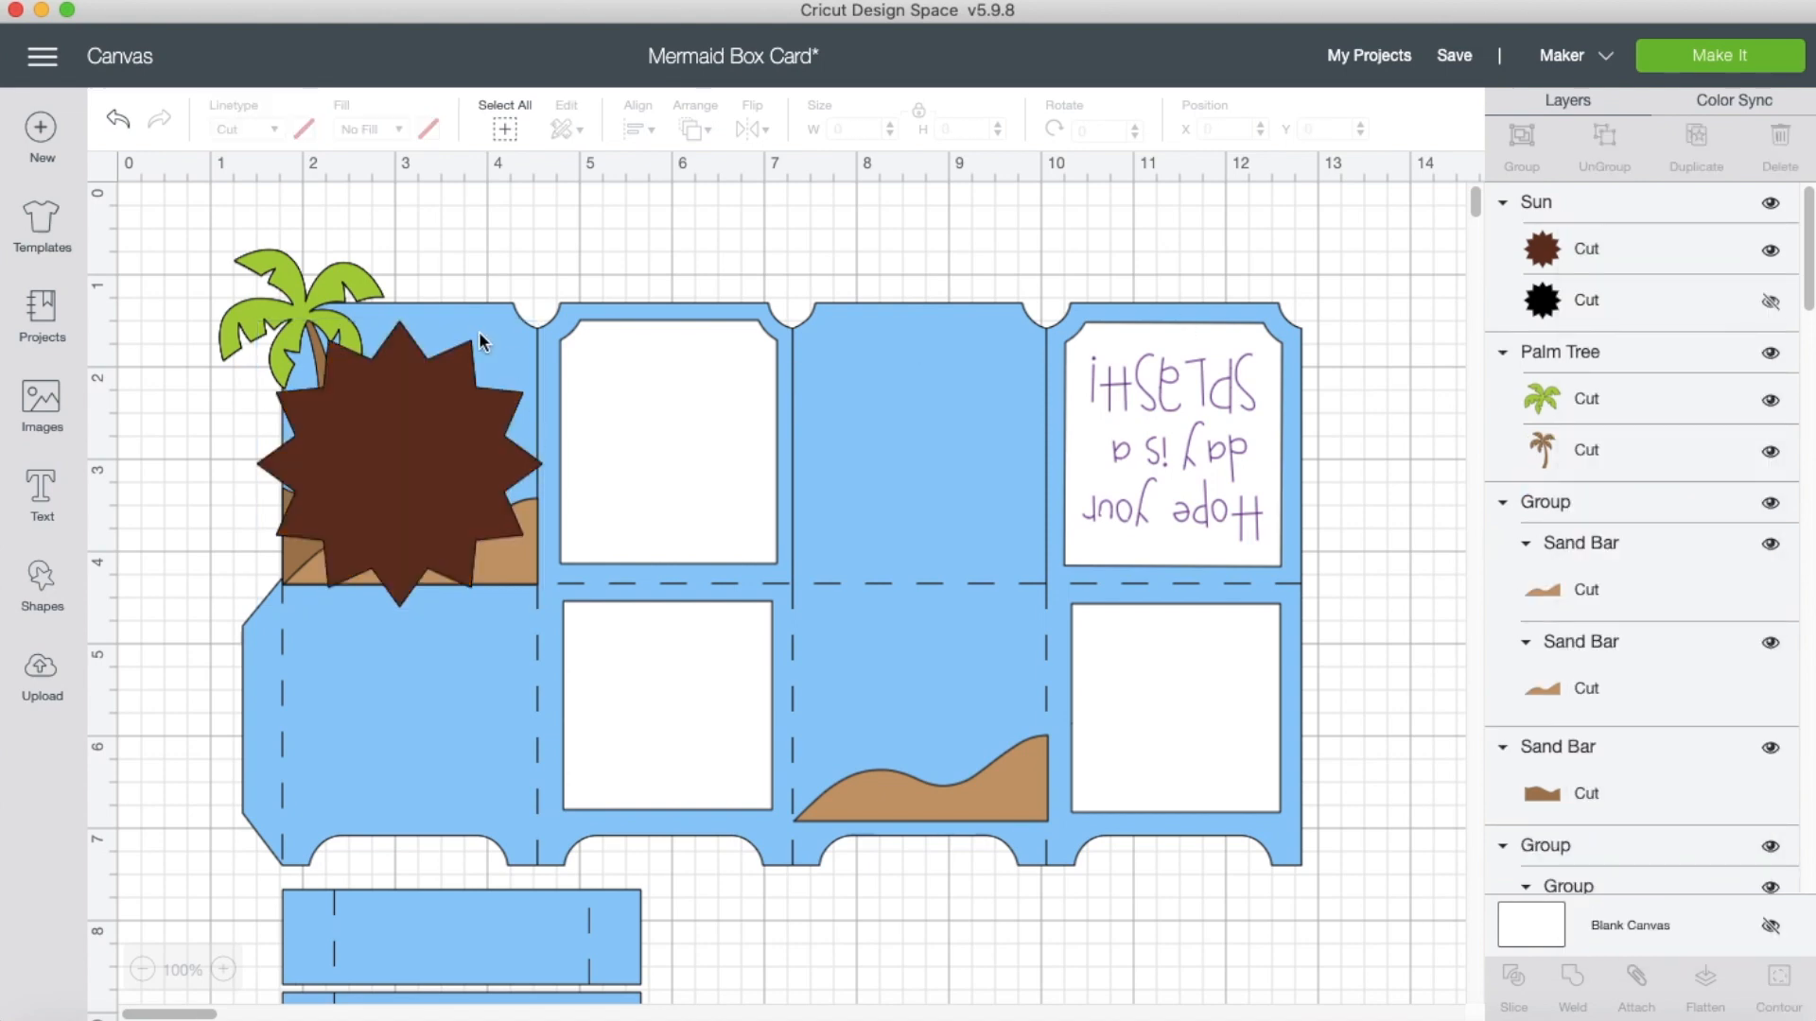
left_click(1541, 305)
right_click(1542, 305)
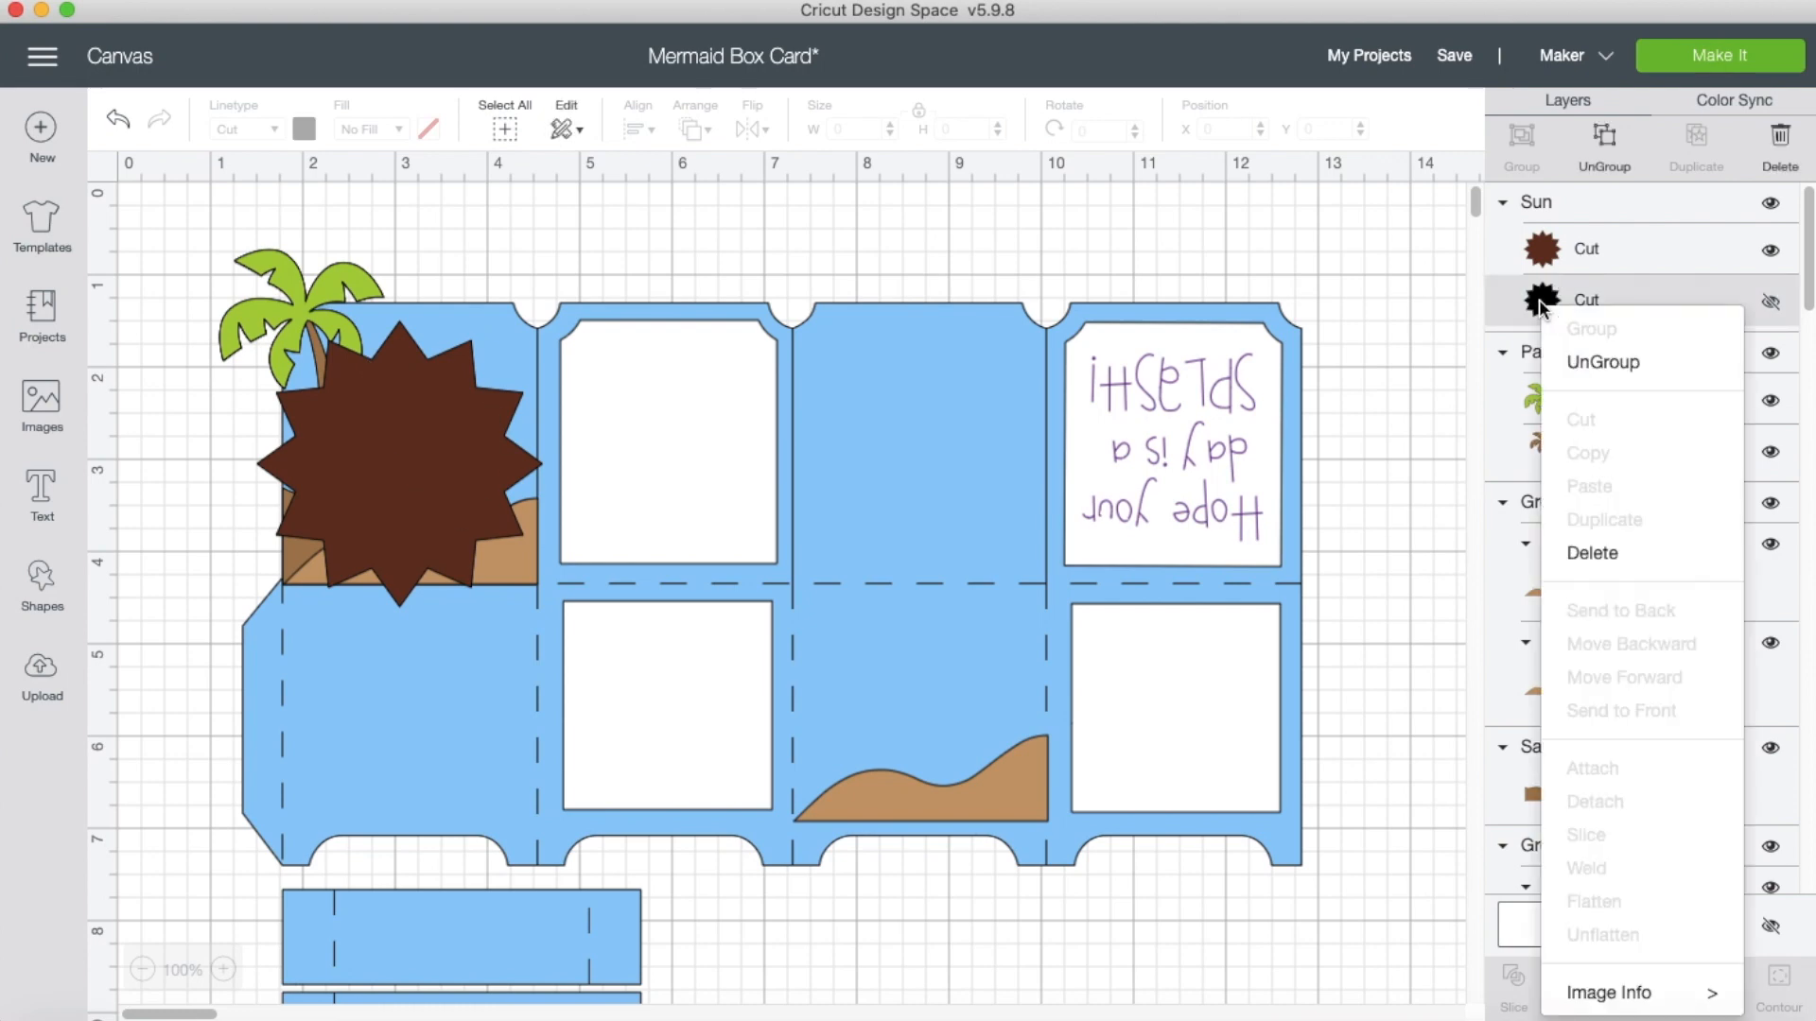
left_click(1604, 553)
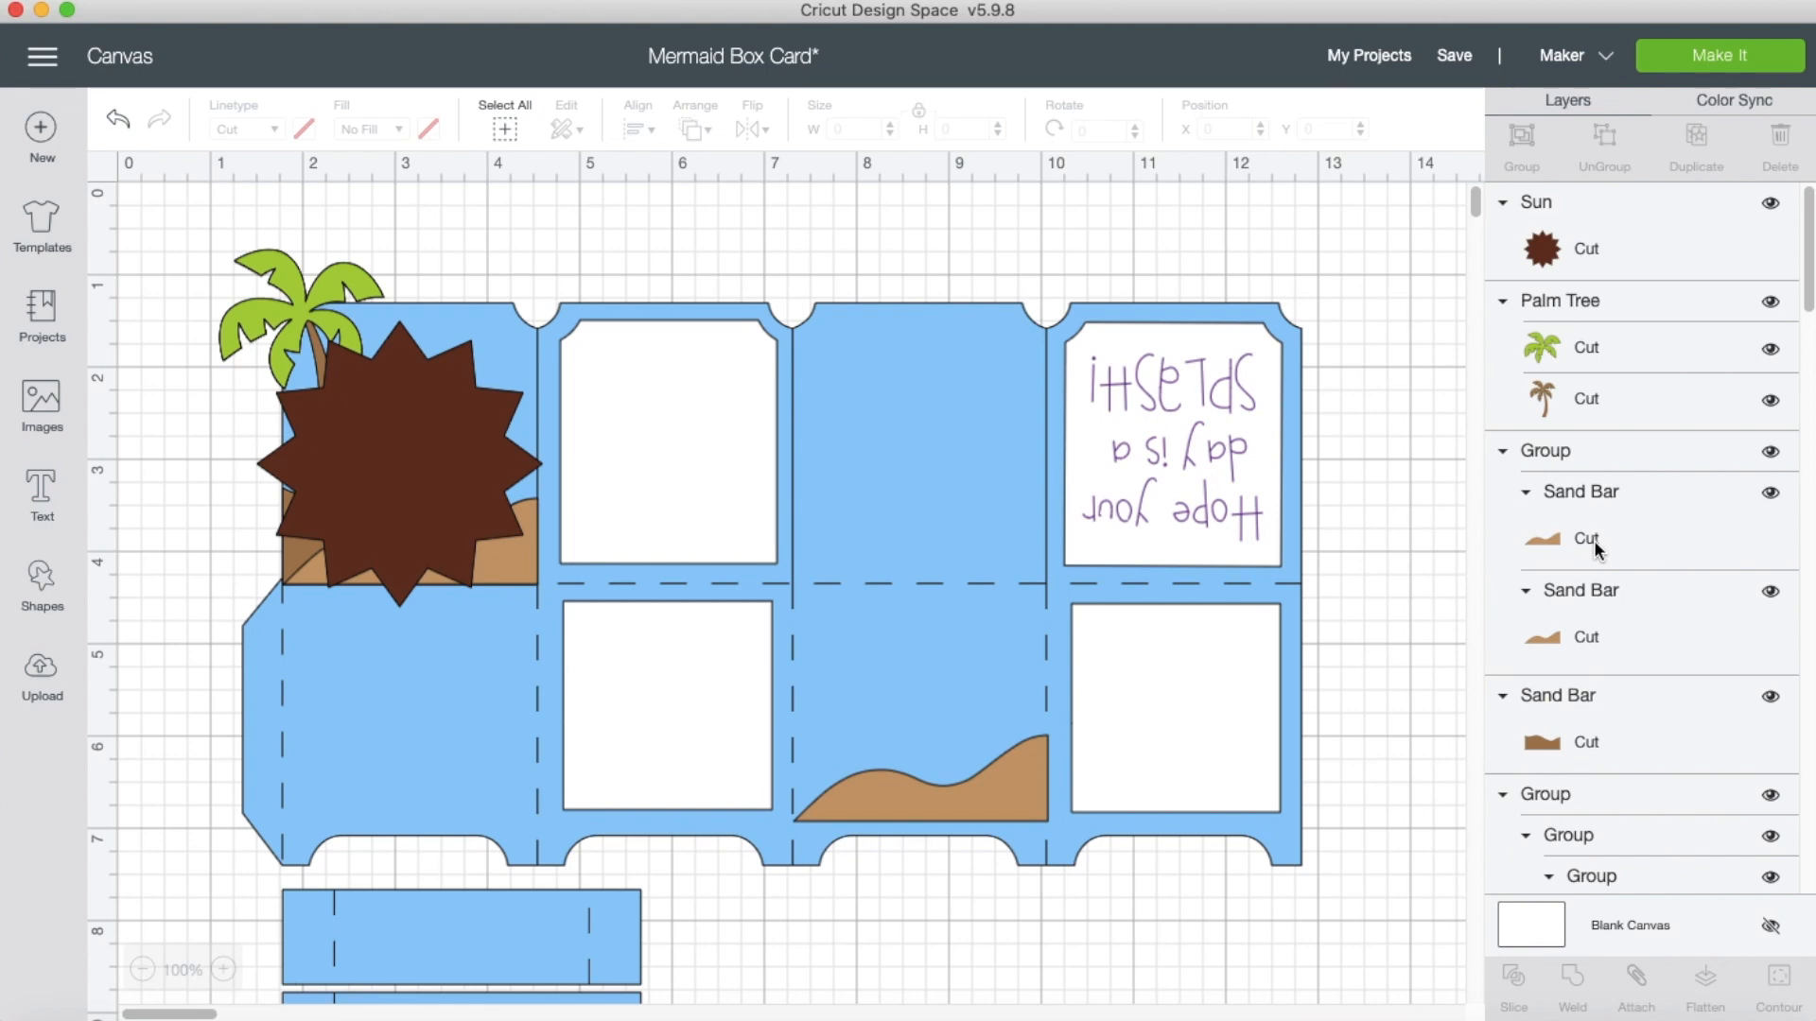
Recolor the dark brown sunburst golden yellow.
left_click(466, 446)
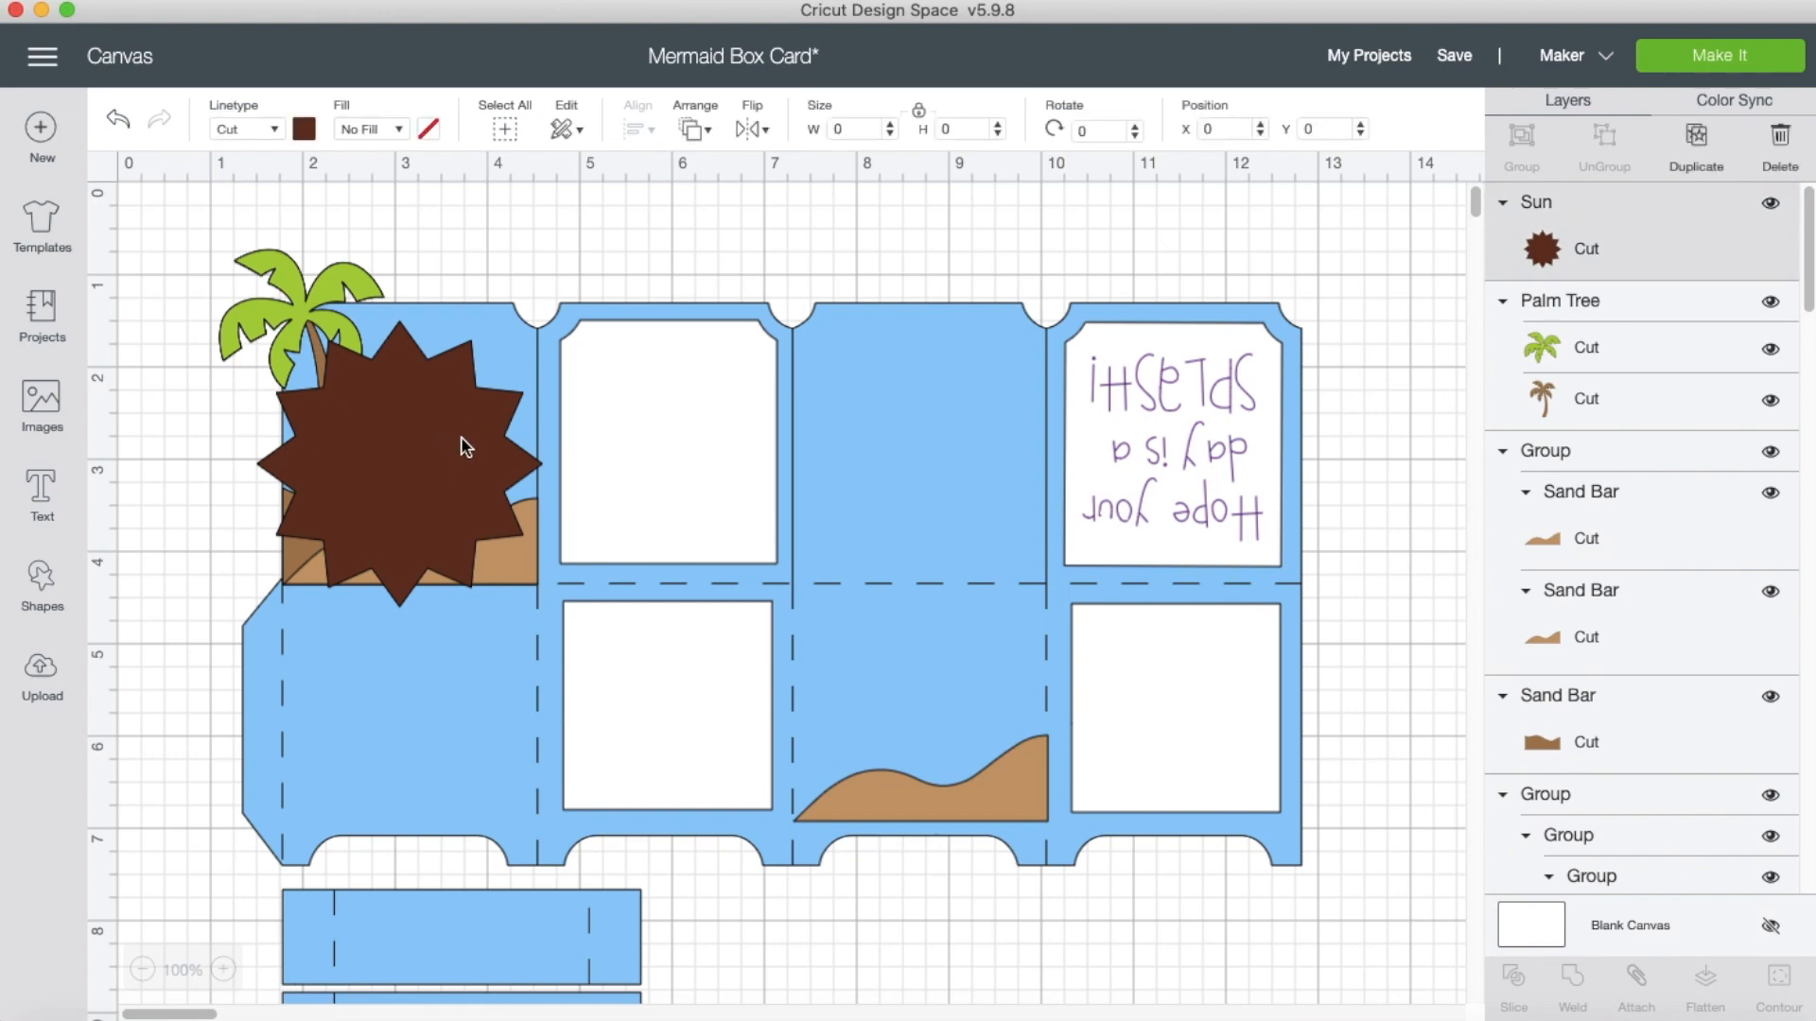
left_click(308, 132)
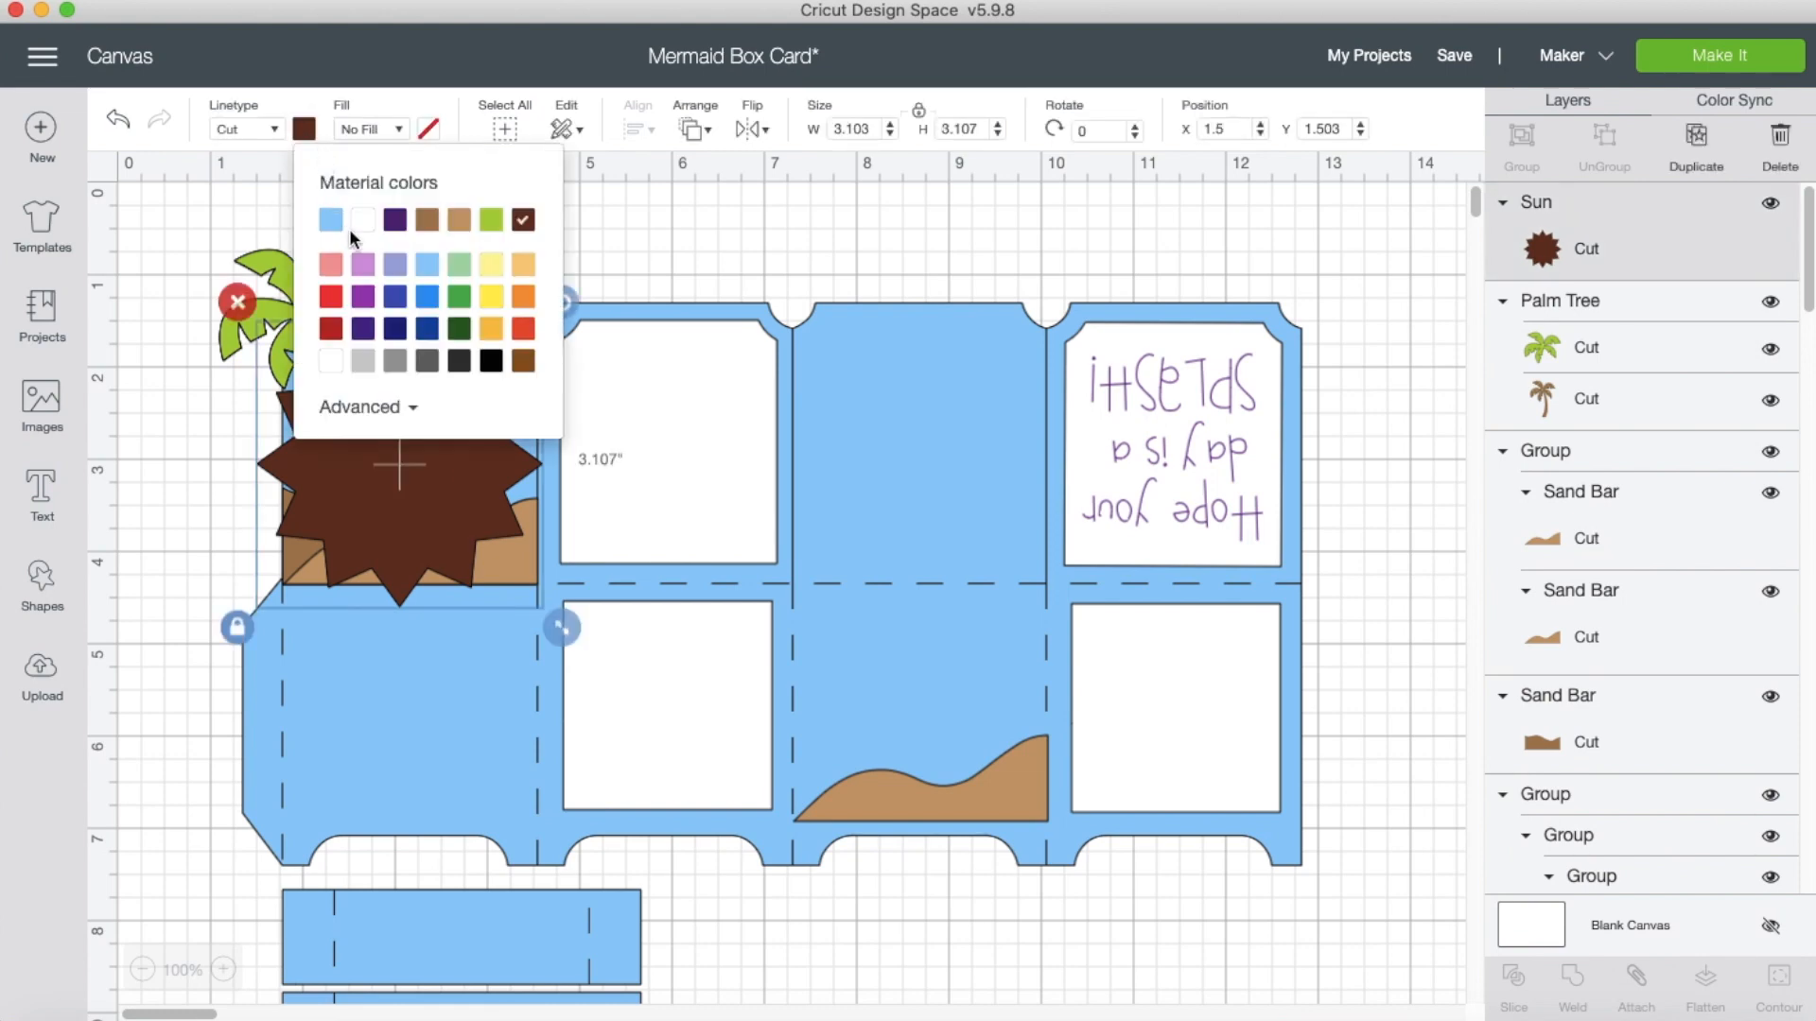
left_click(492, 329)
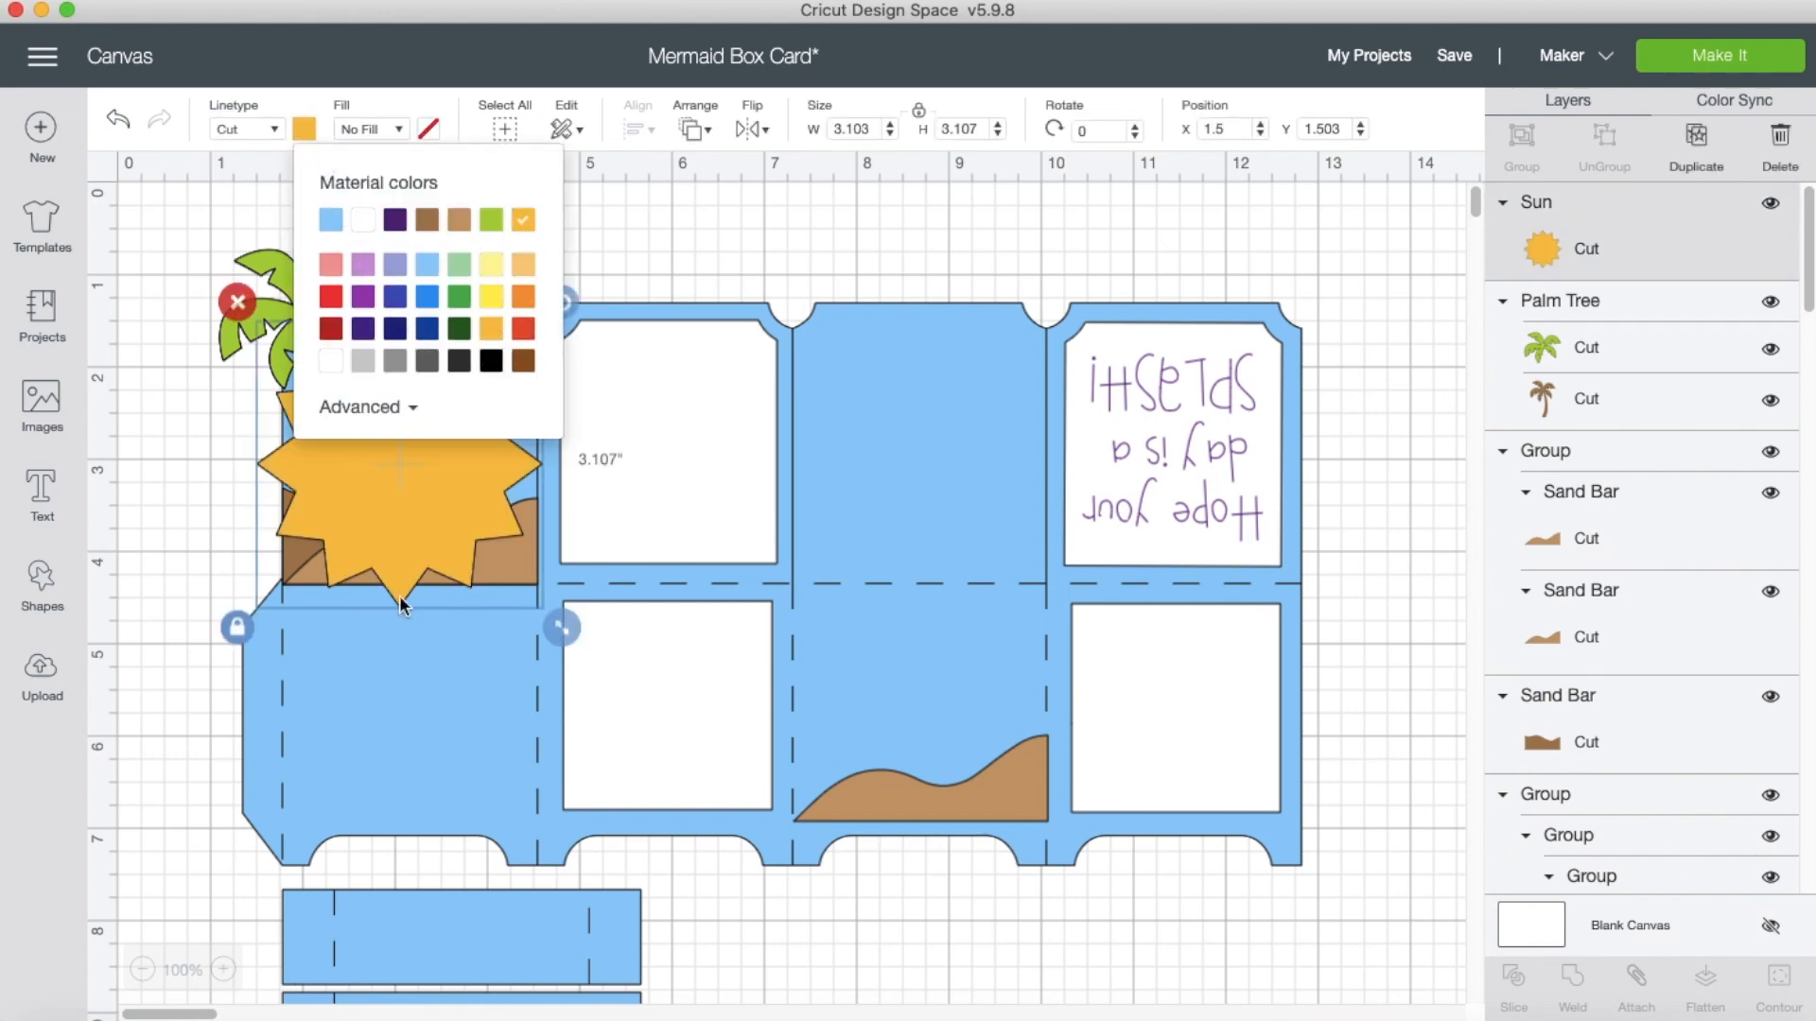
Add a bright yellow circle, shrink it to about 1.97 inches across, and center it on the sunburst.
left_click(43, 582)
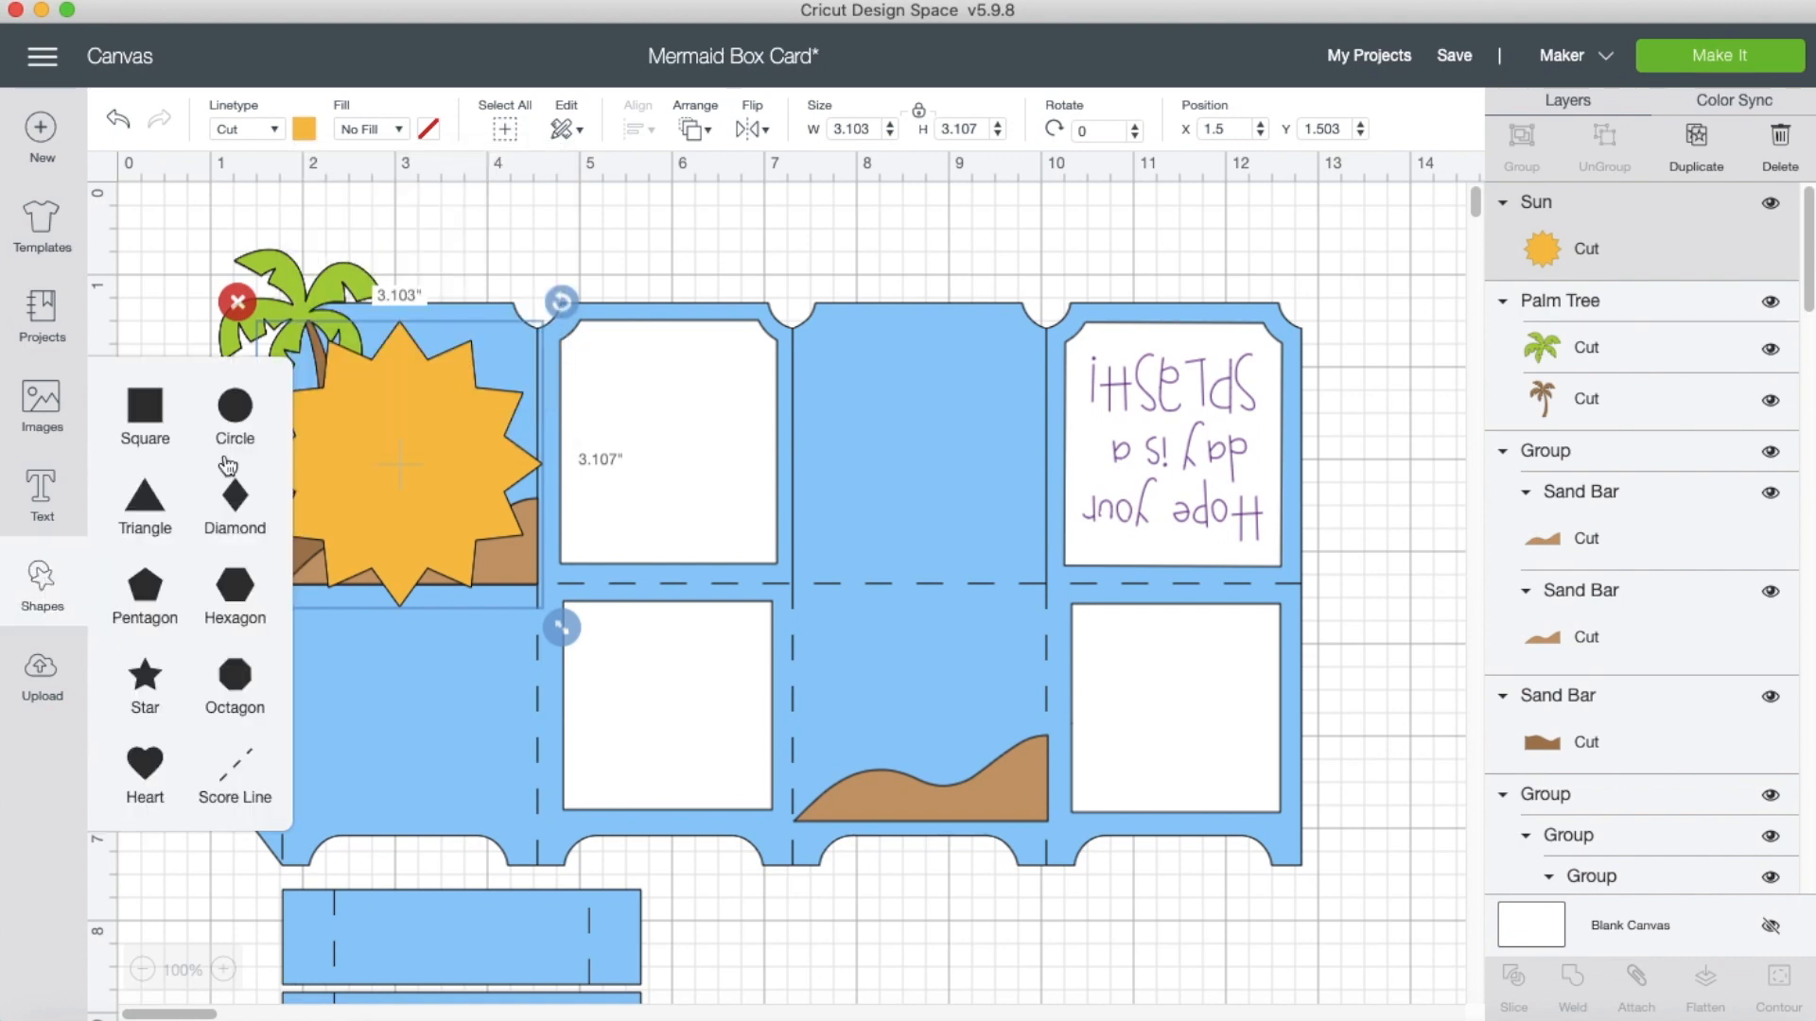
left_click(234, 407)
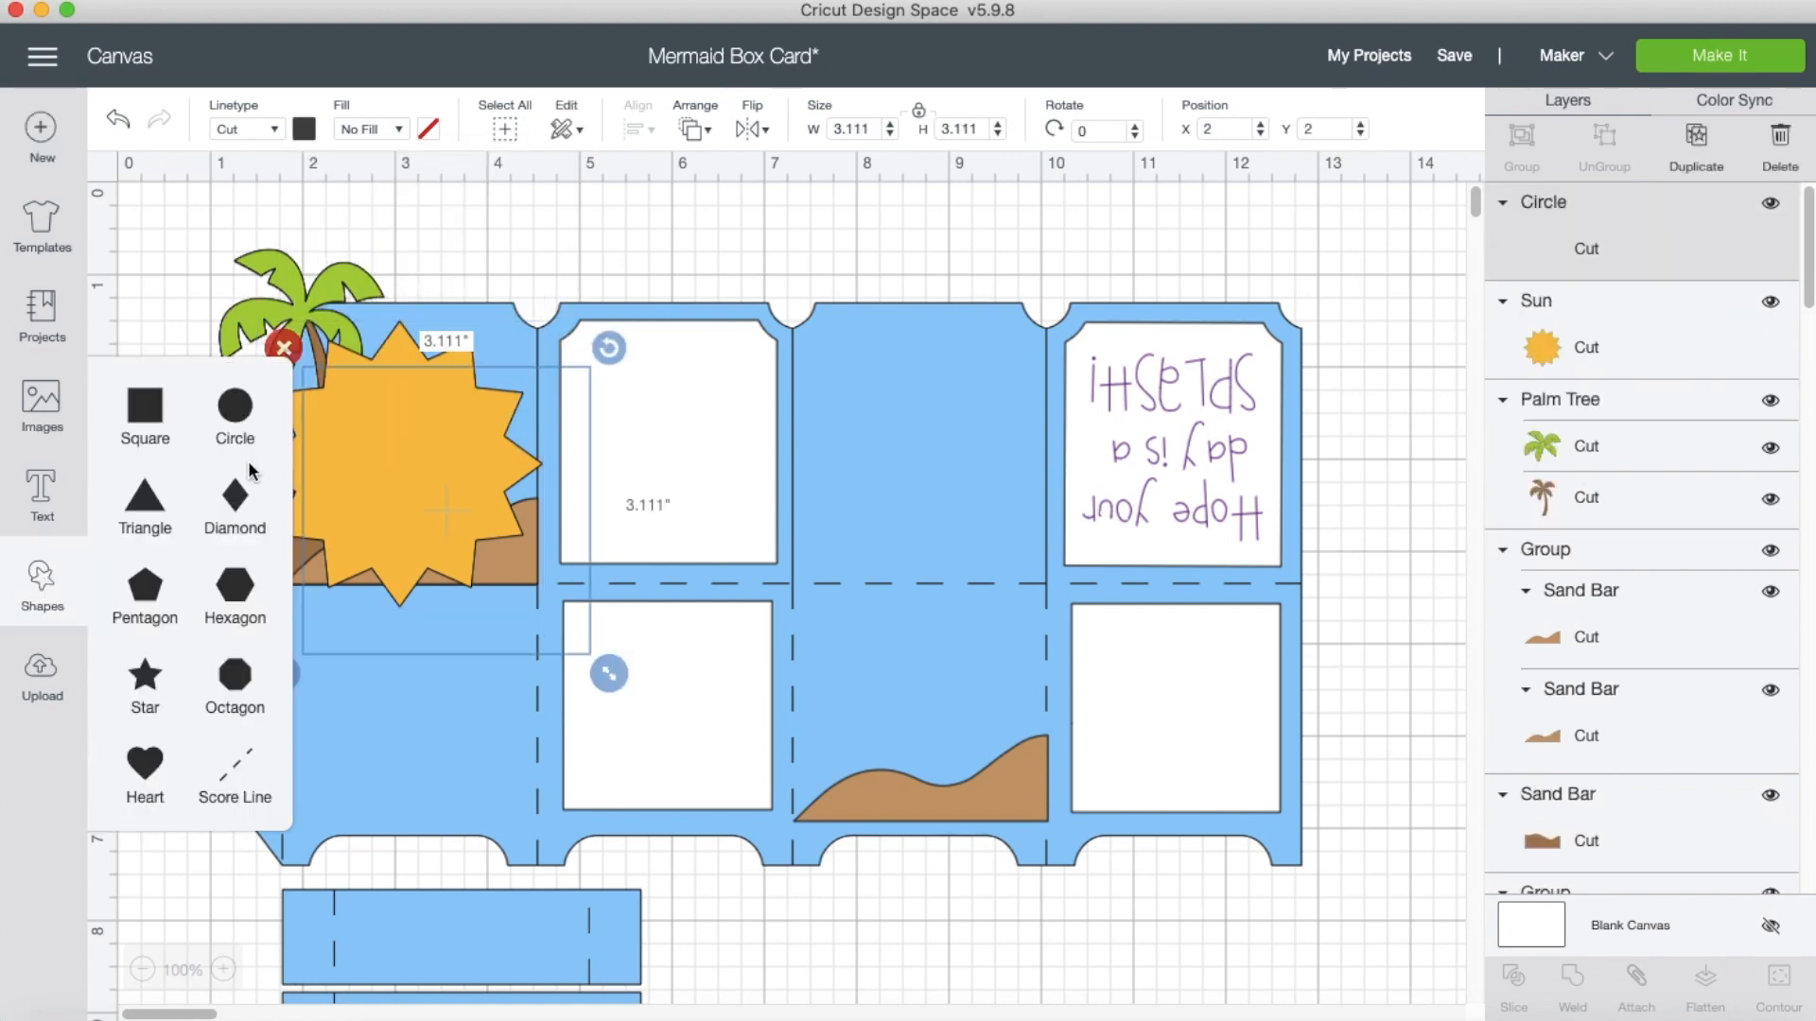
left_click(306, 130)
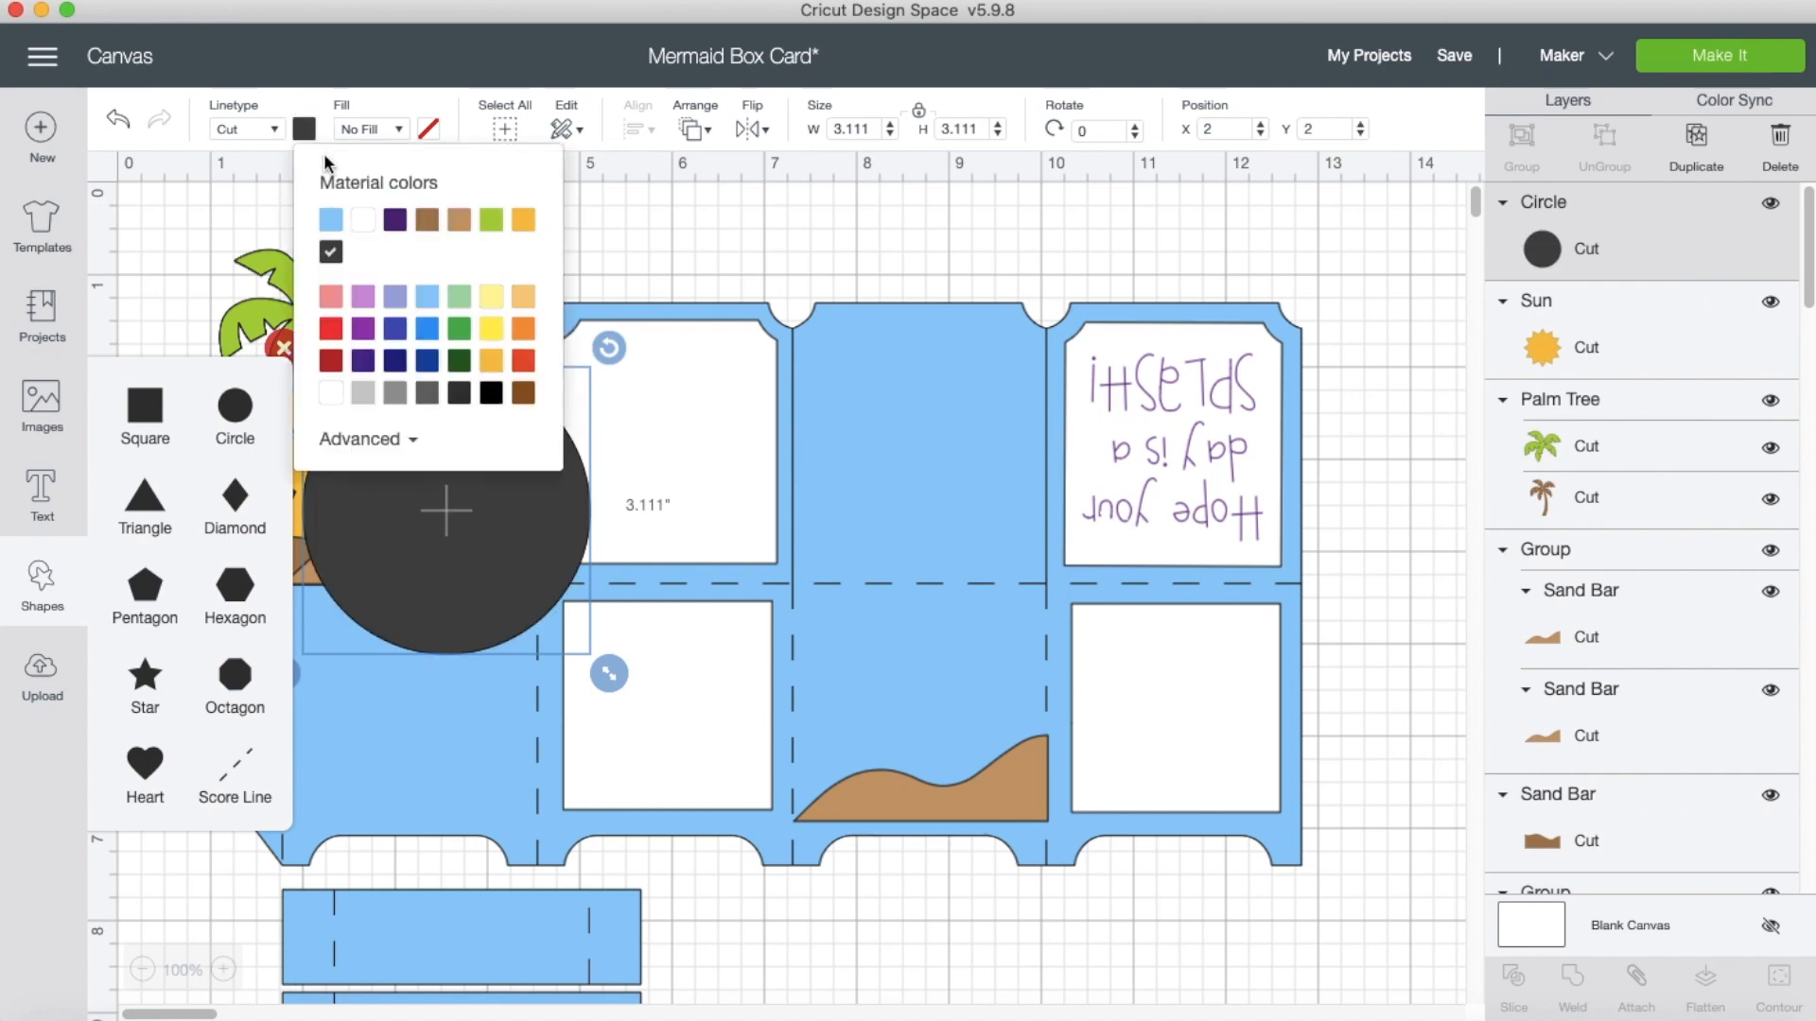
left_click(494, 335)
left_click_drag(609, 673, 487, 542)
left_click_drag(425, 472, 442, 477)
left_click_drag(506, 560, 512, 571)
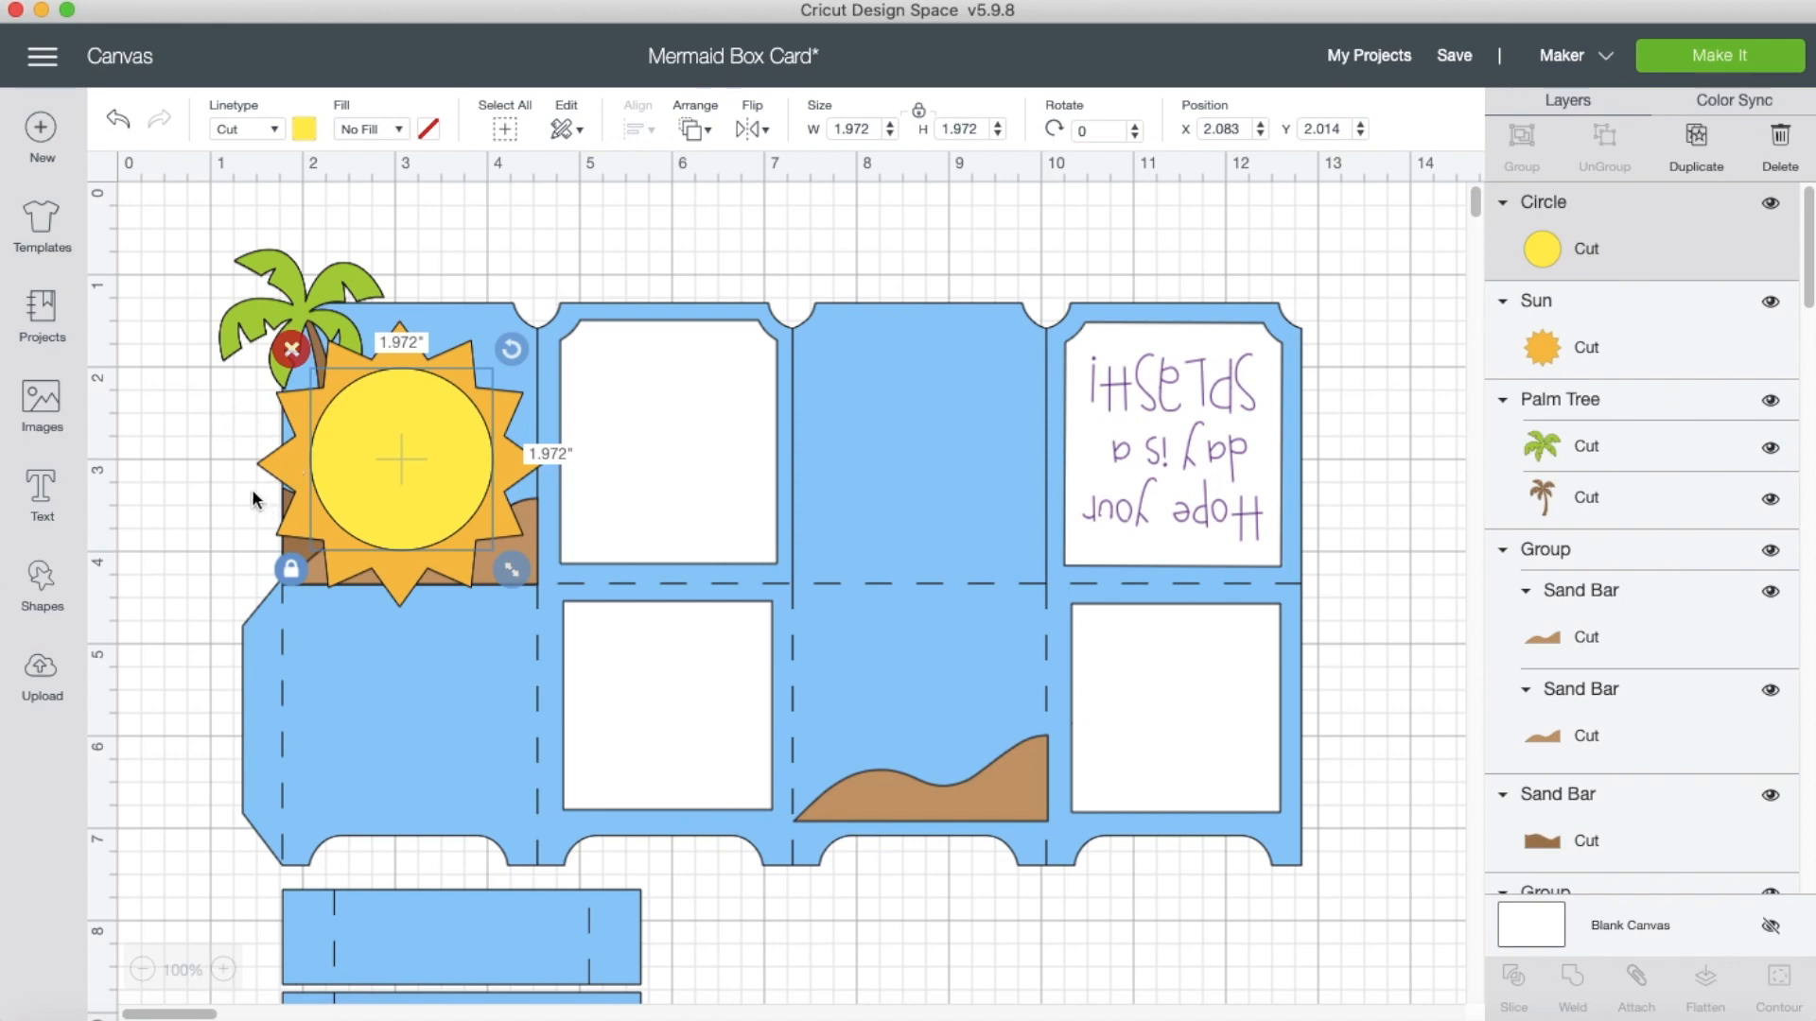
Center the yellow circle on the golden sunburst and group the two shapes.
left_click(215, 424)
left_click(368, 442)
left_click(300, 457, "shift")
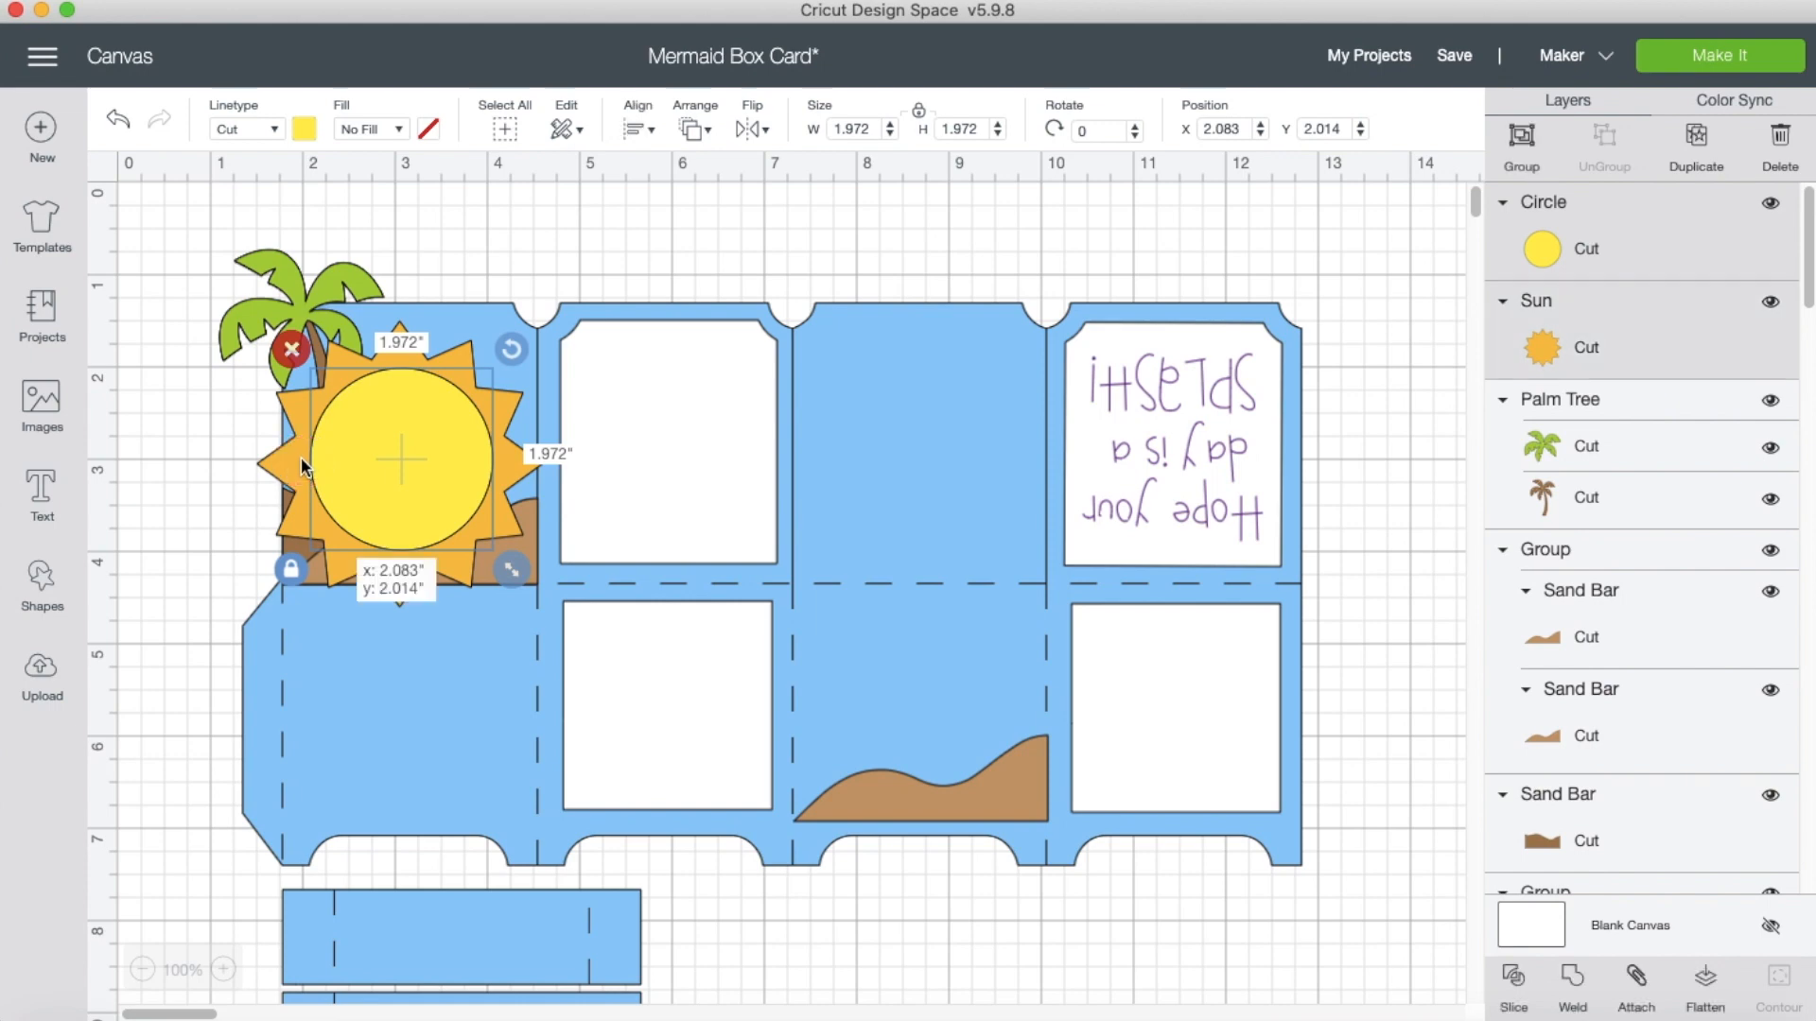
left_click(638, 128)
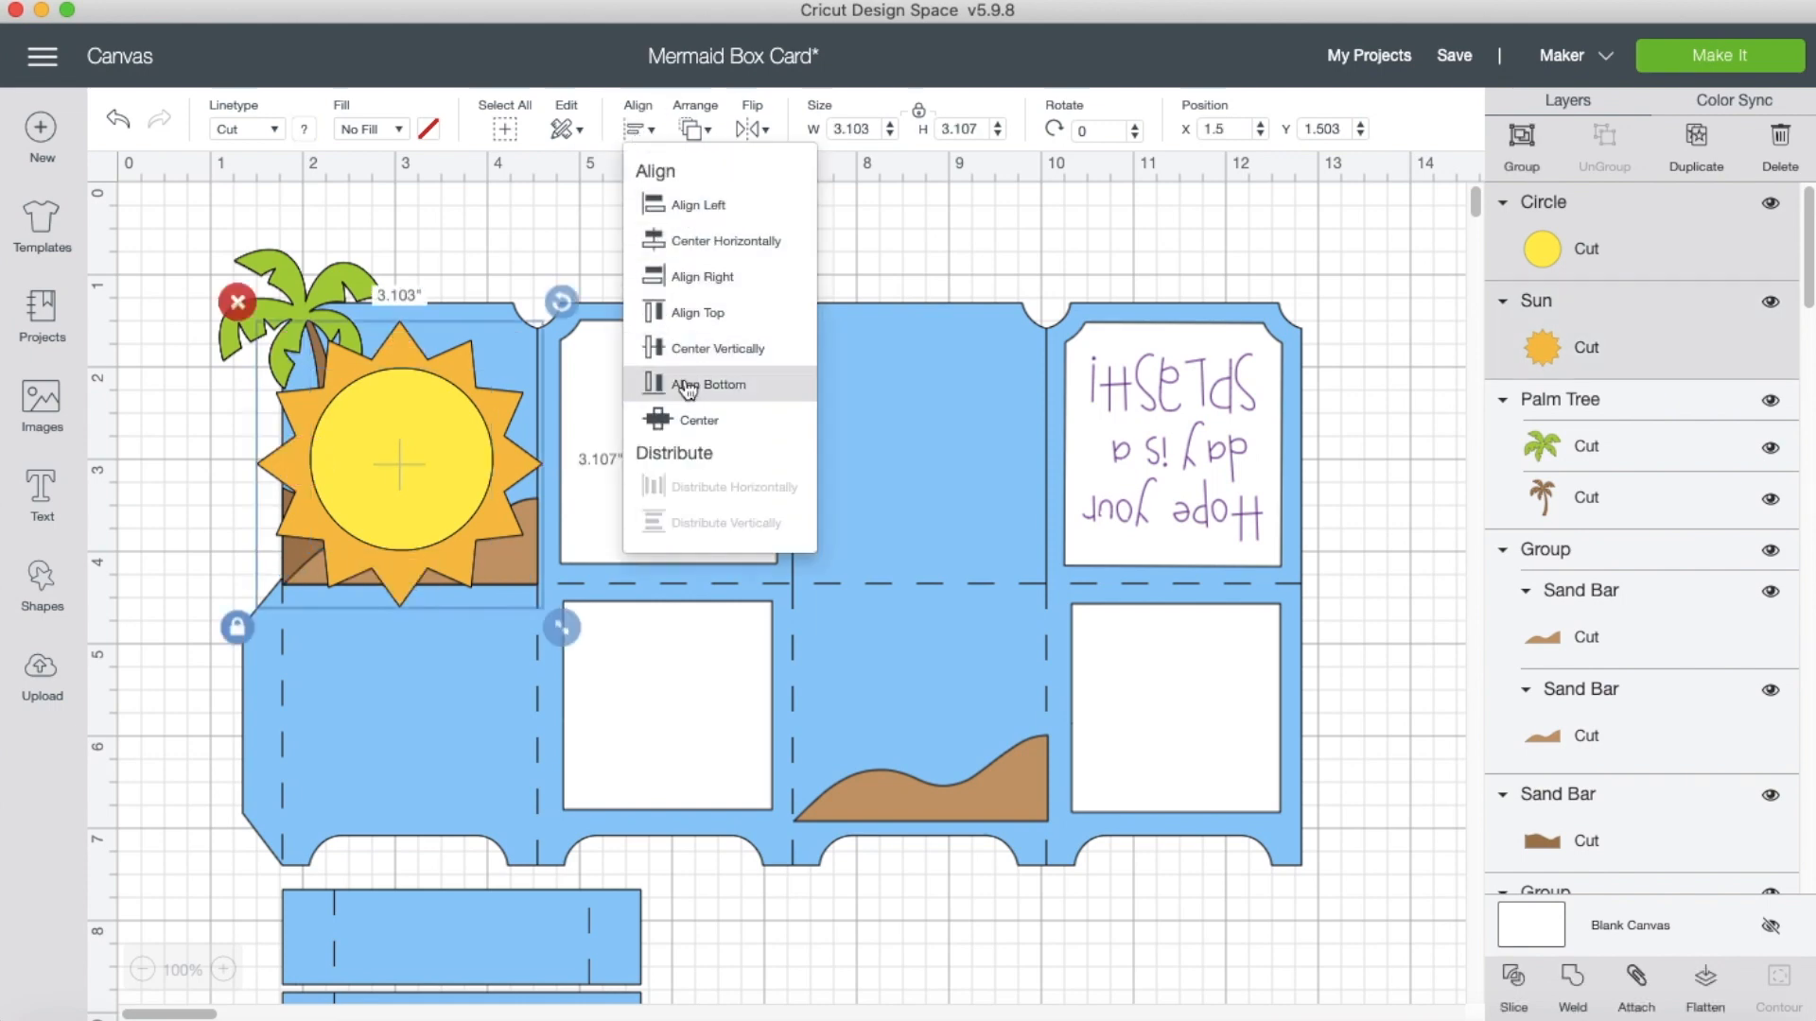
left_click(699, 420)
key("super+g")
Shrink the grouped sun to about 1.38 inches across and place it over the upper right corner of the palm tree panel.
left_click_drag(562, 627, 454, 519)
left_click_drag(397, 421, 495, 334)
left_click_drag(587, 440, 517, 381)
left_click_drag(458, 322, 496, 345)
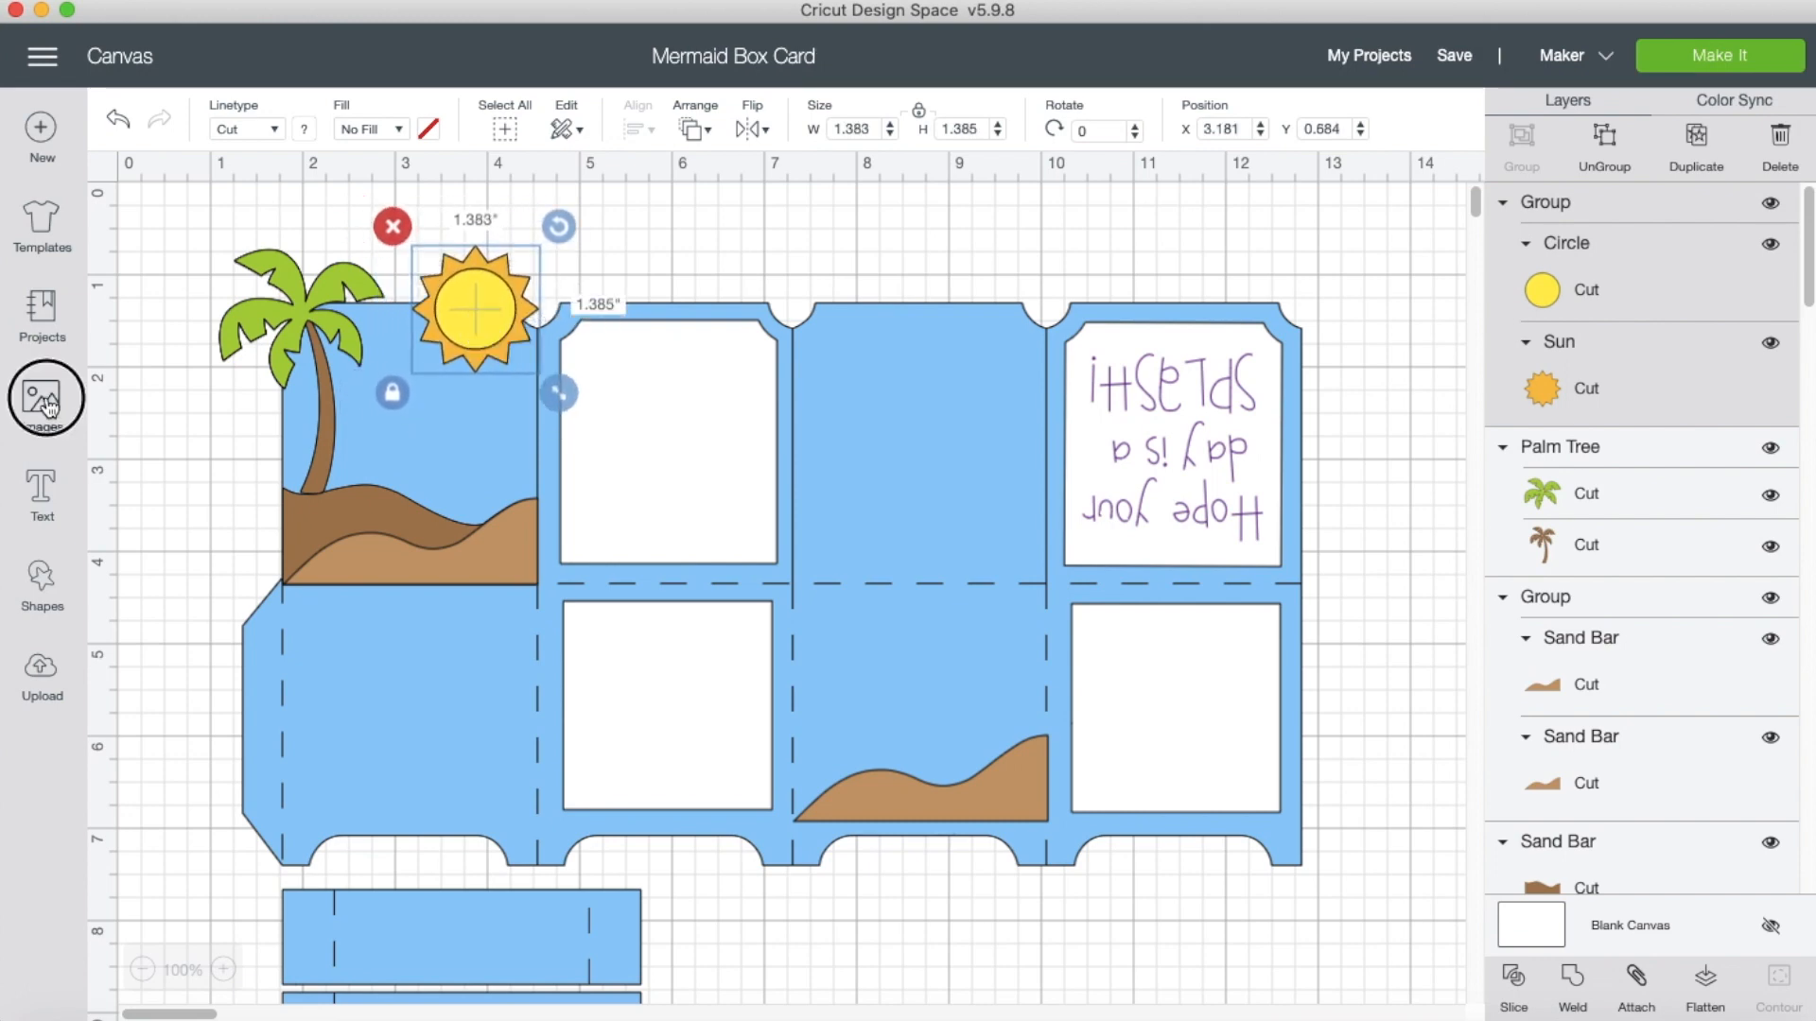
Search the image library for "crab" and insert the smiling red crab with pink cheeks.
left_click(41, 402)
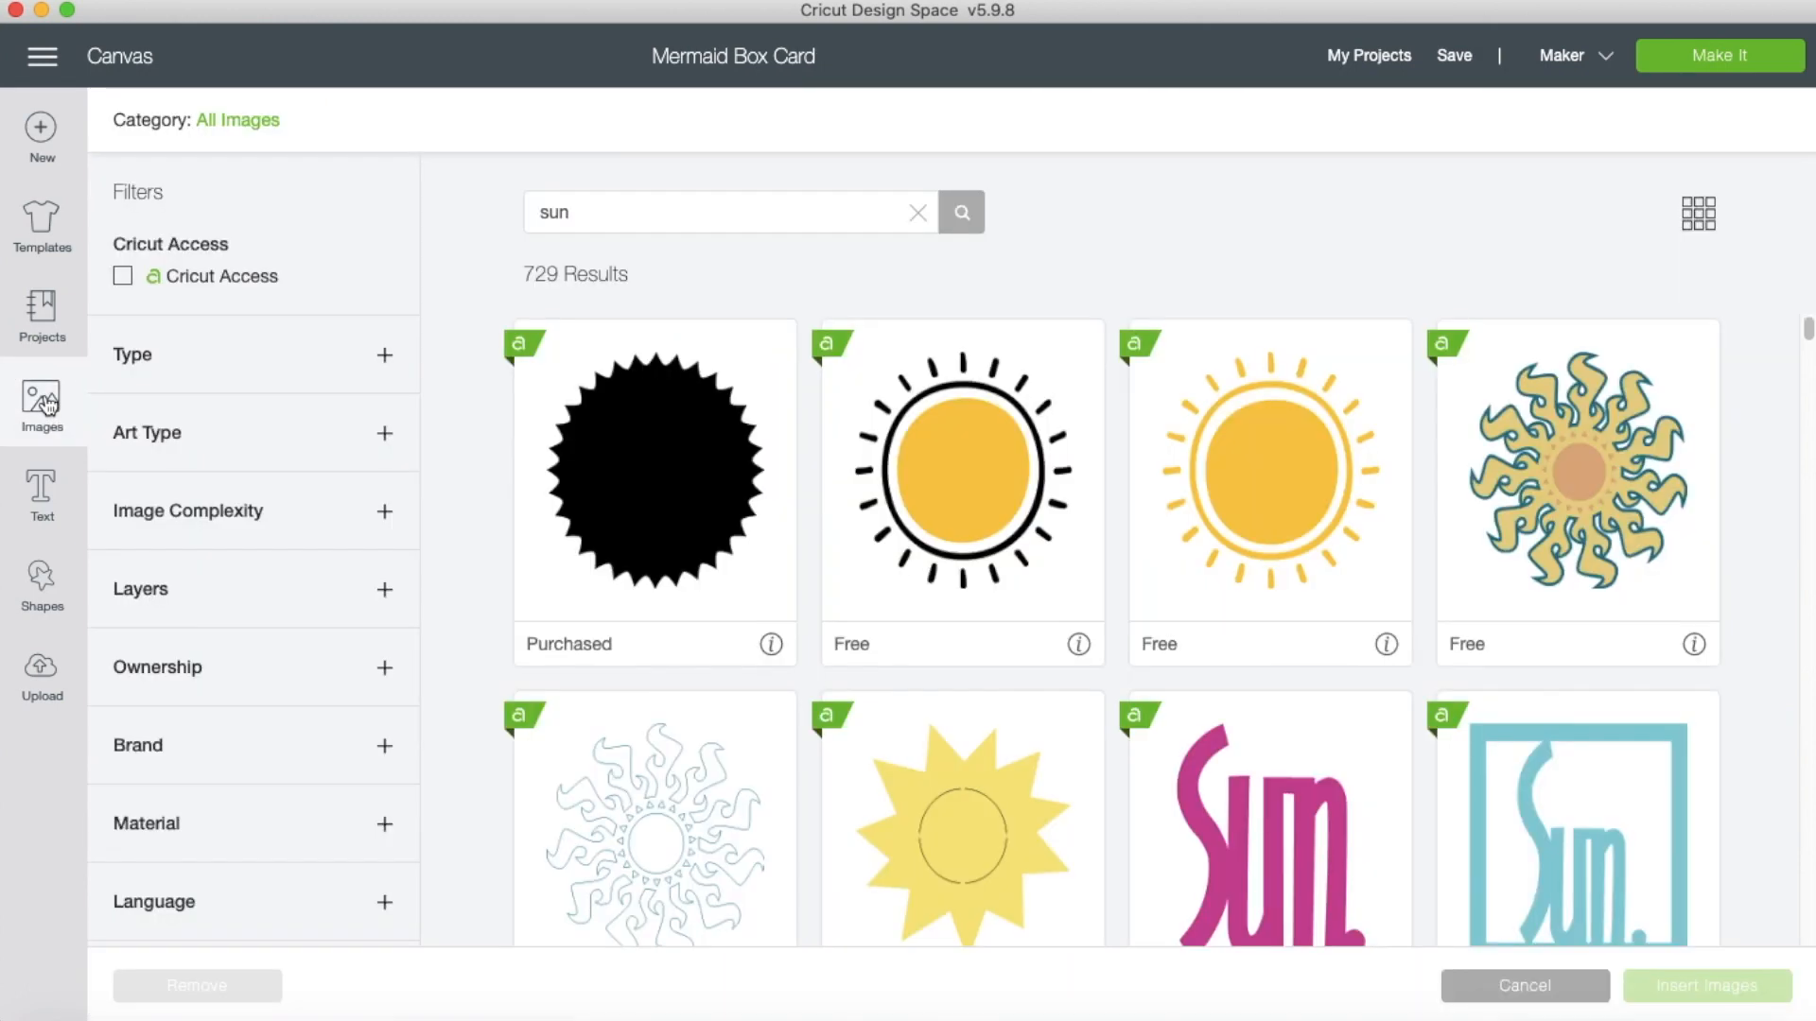
left_click(917, 213)
left_click(814, 218)
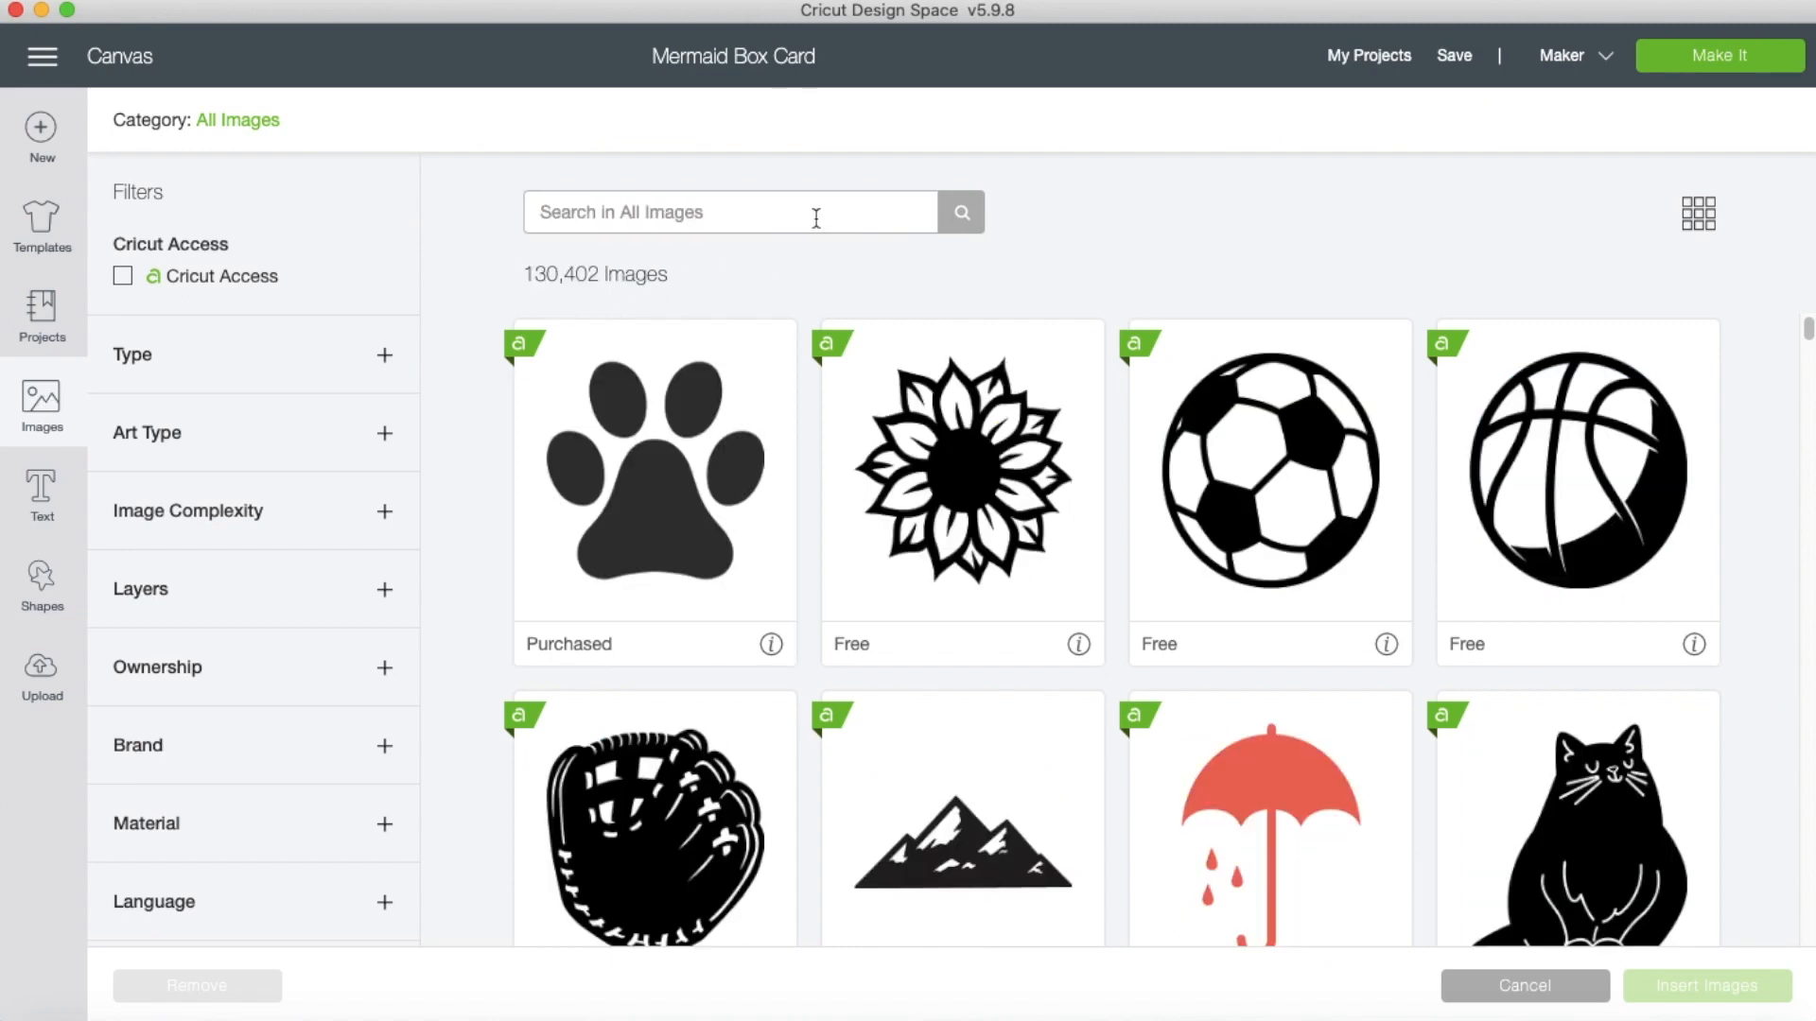
type("crab")
key("Return")
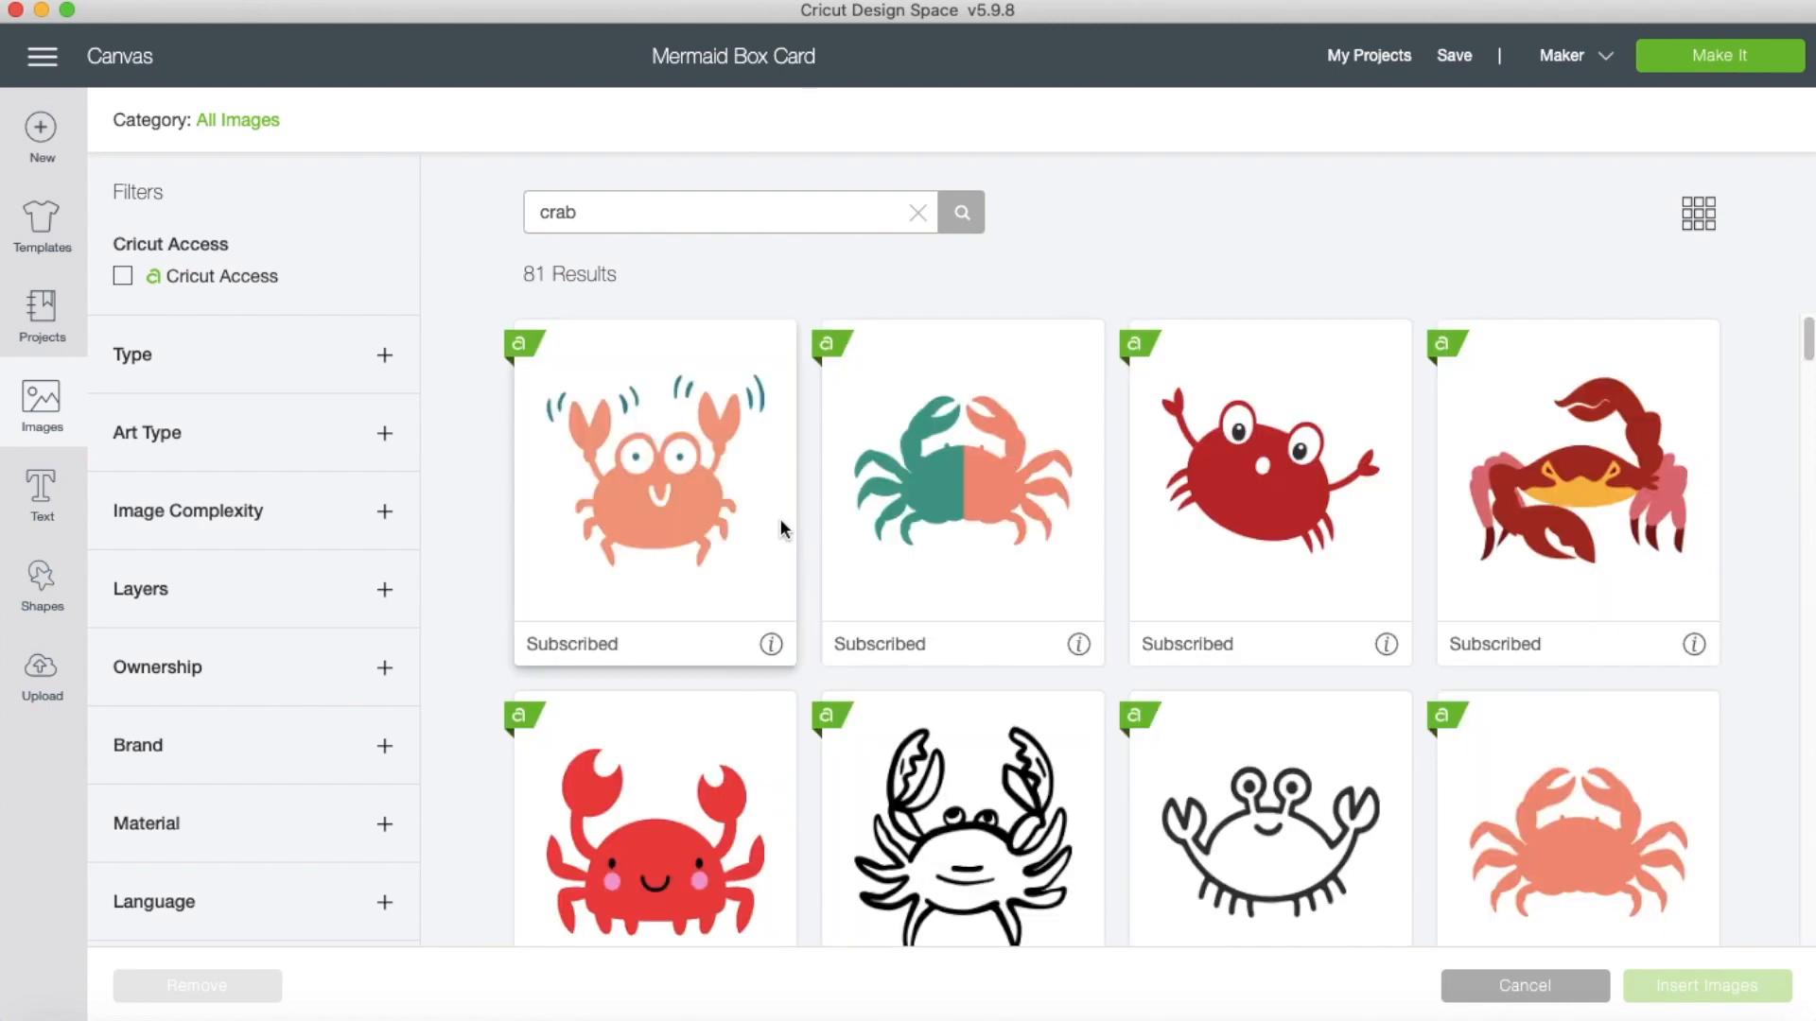
scroll(685, 505, "down", 3)
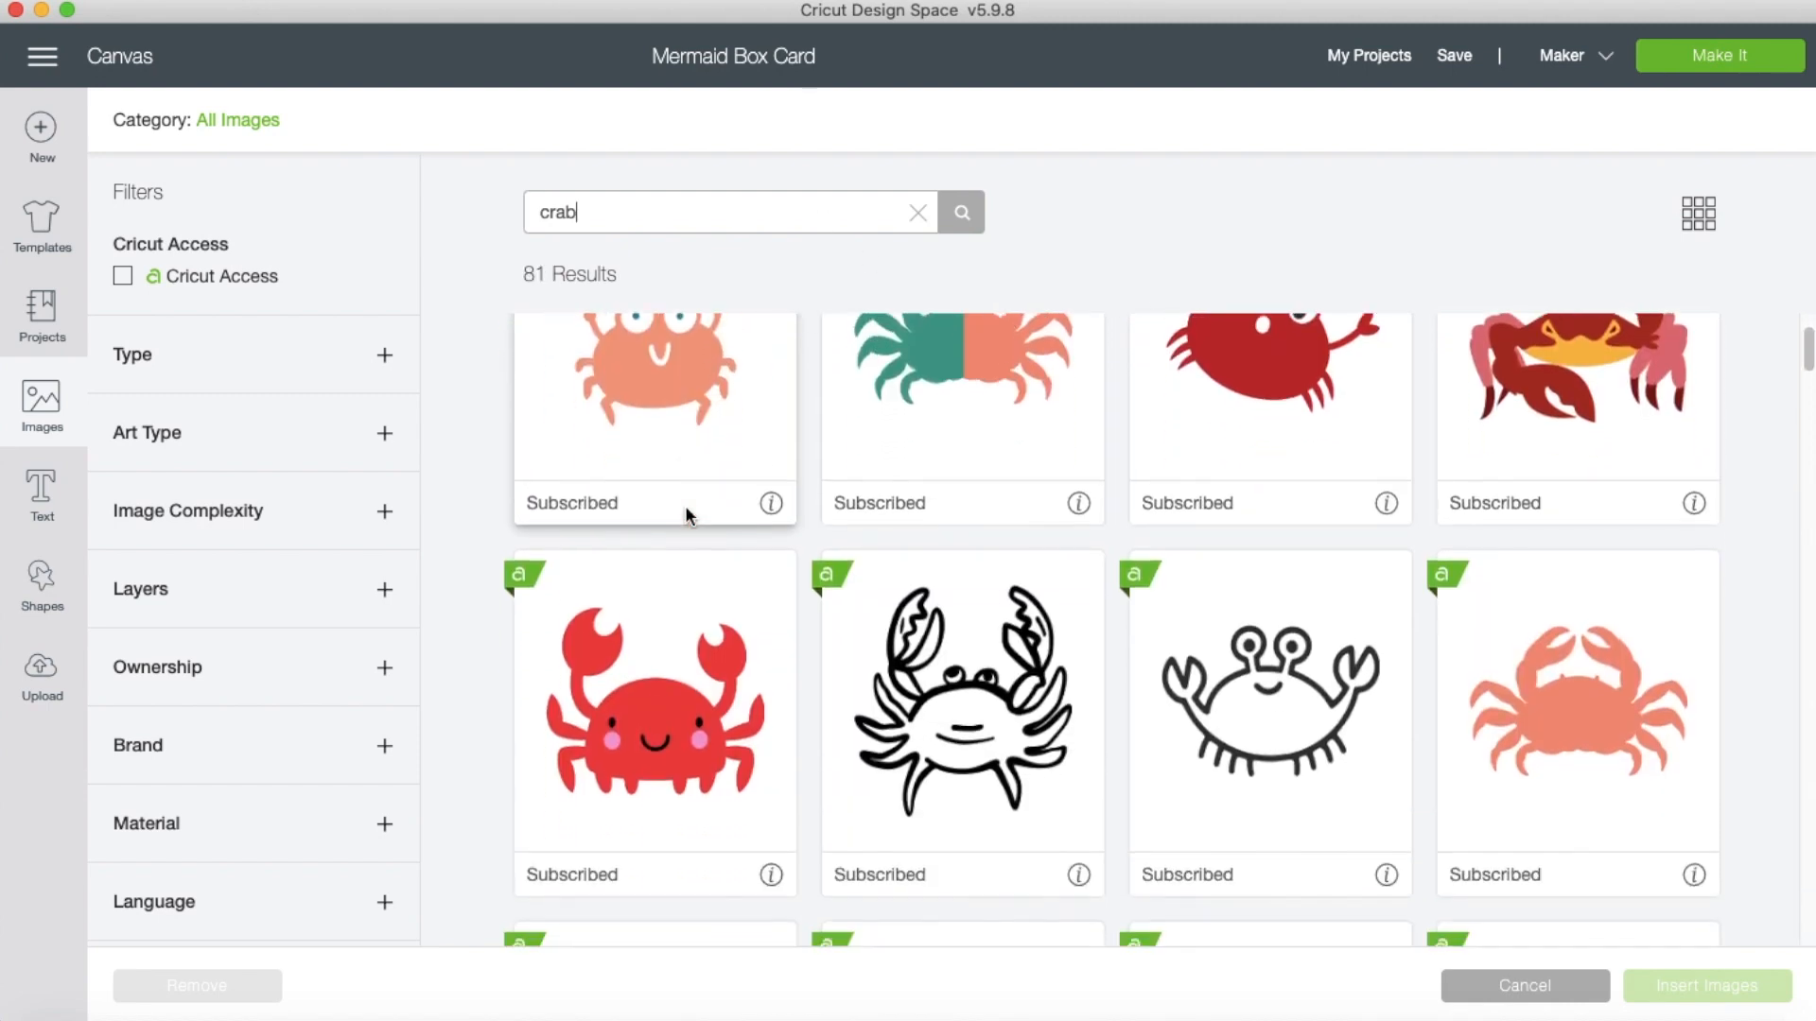
left_click(650, 757)
left_click(1708, 985)
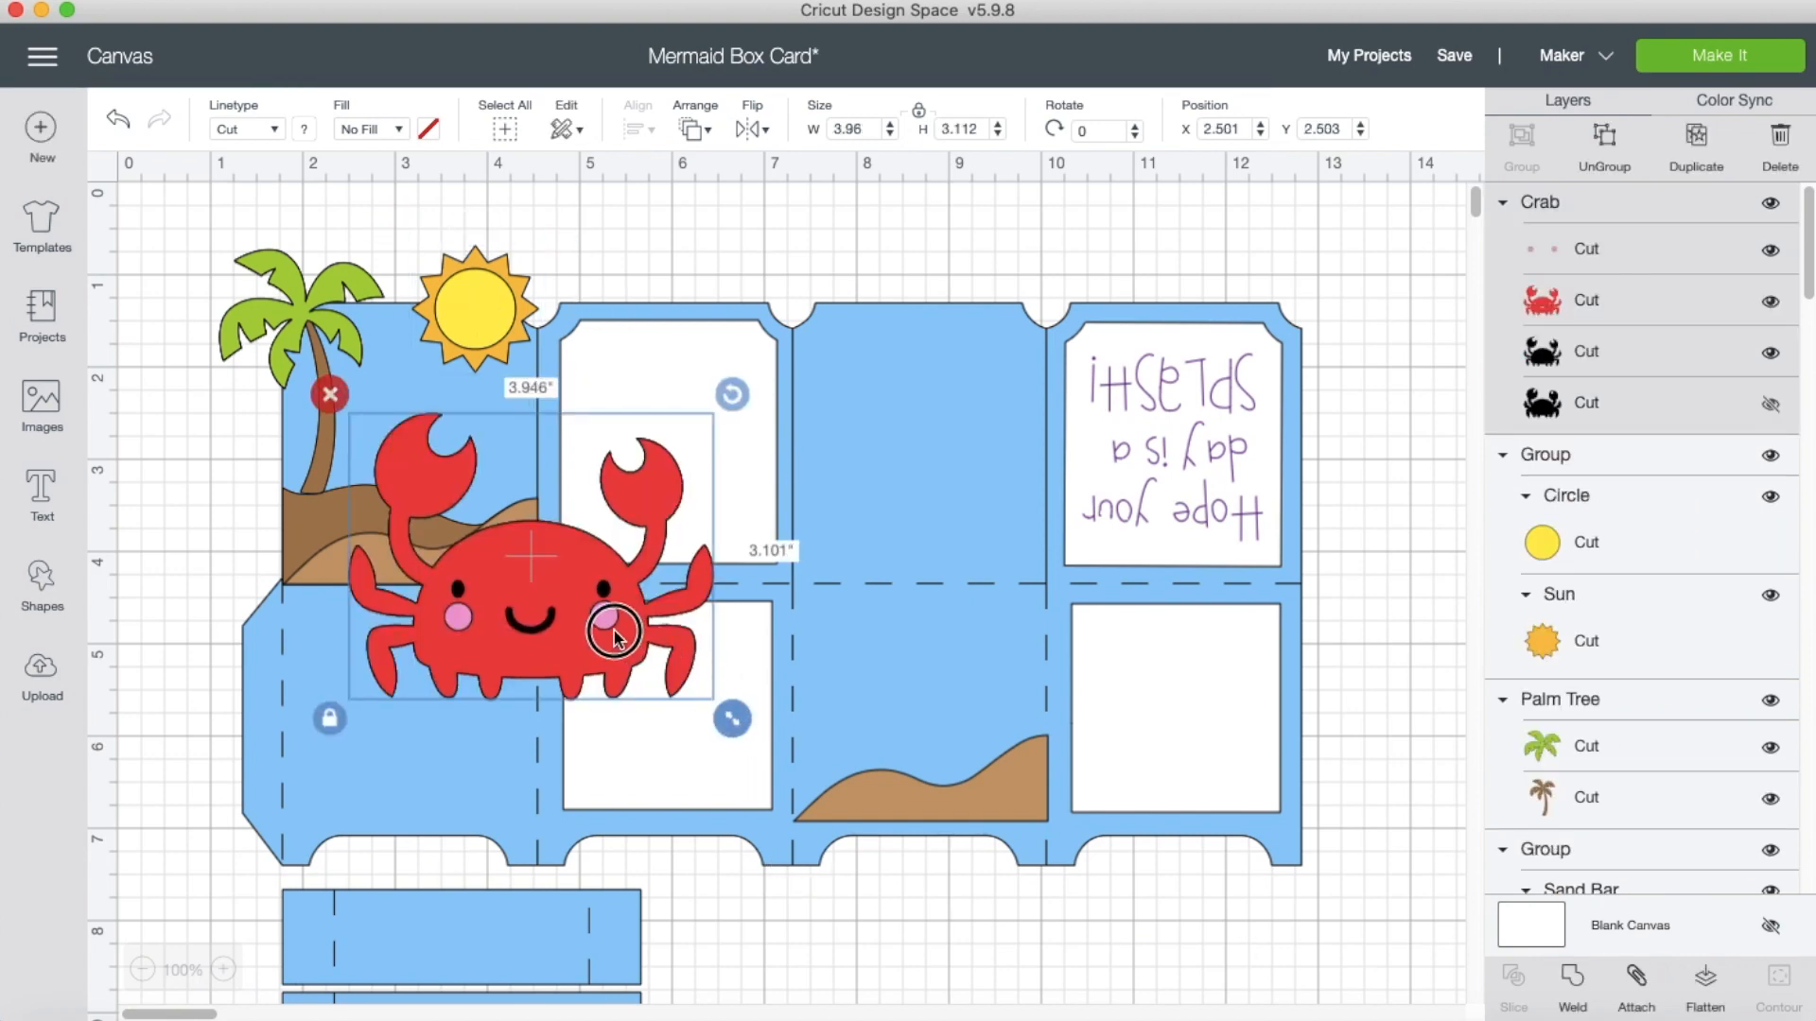
Place the crab on the sand beside the palm tree, scaled to about 1.65 inches wide and tilted about 7.5 degrees.
left_click_drag(738, 729, 552, 575)
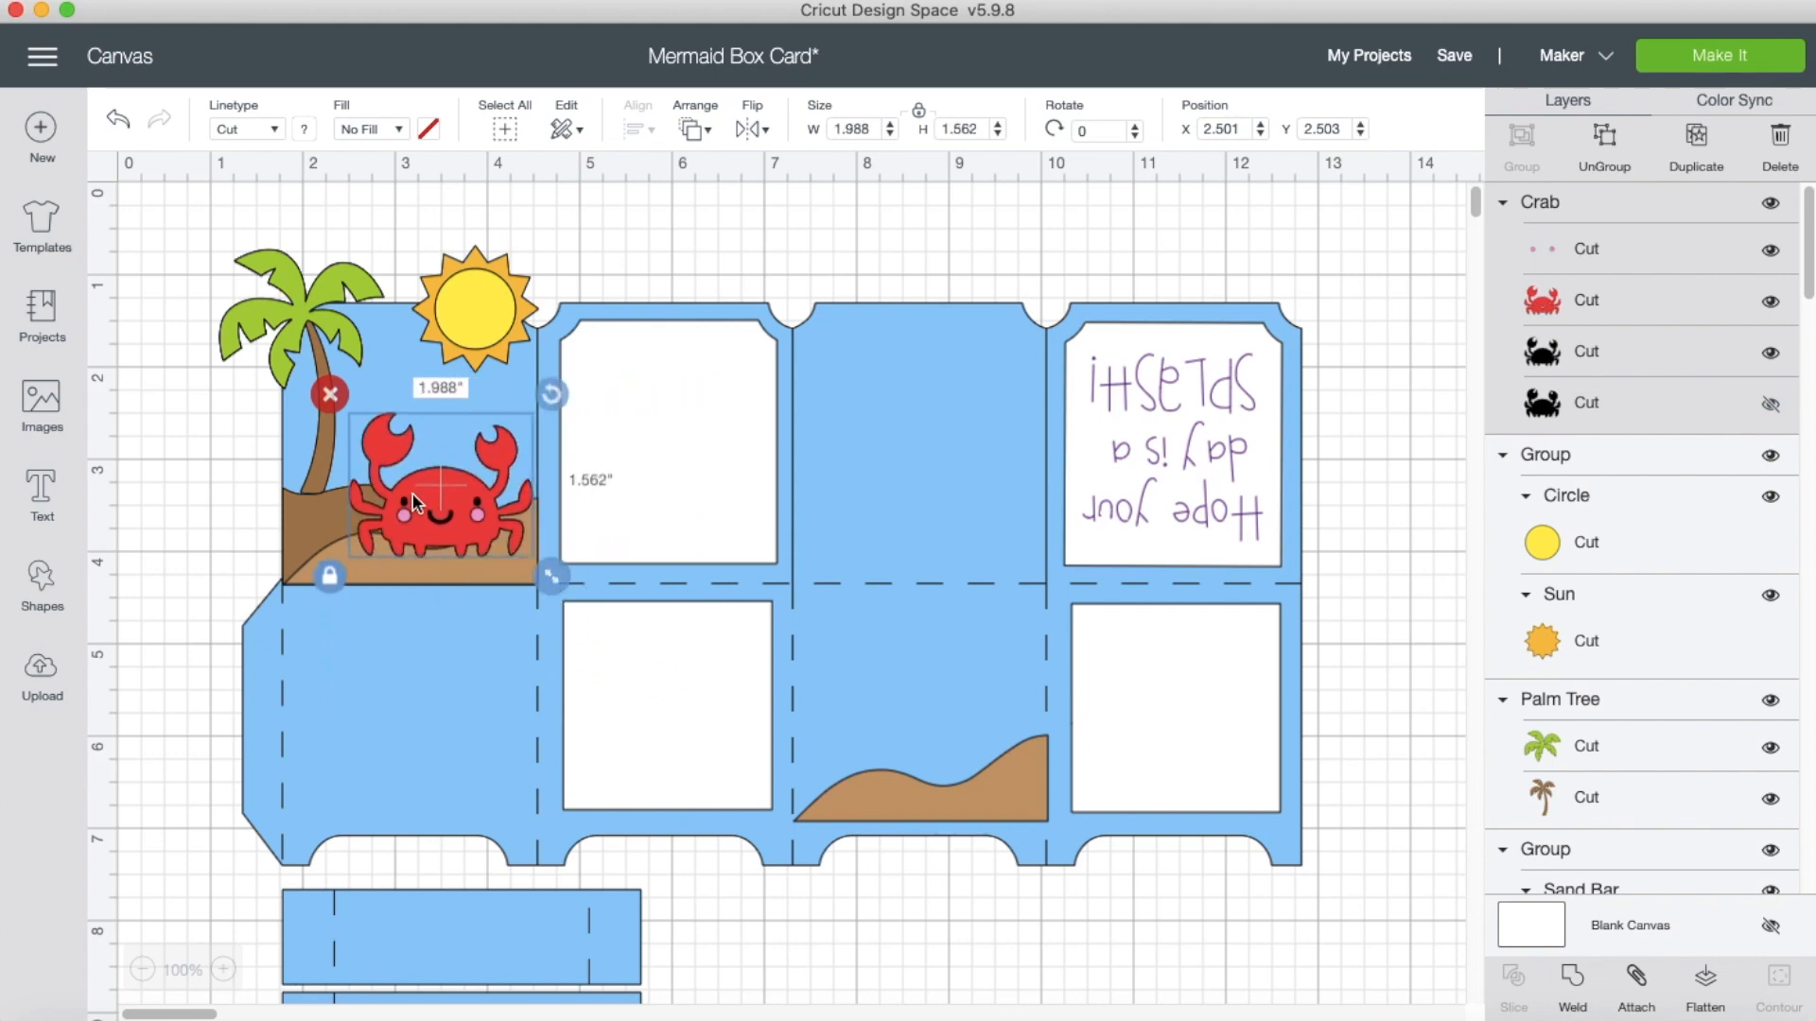
left_click_drag(434, 518, 448, 467)
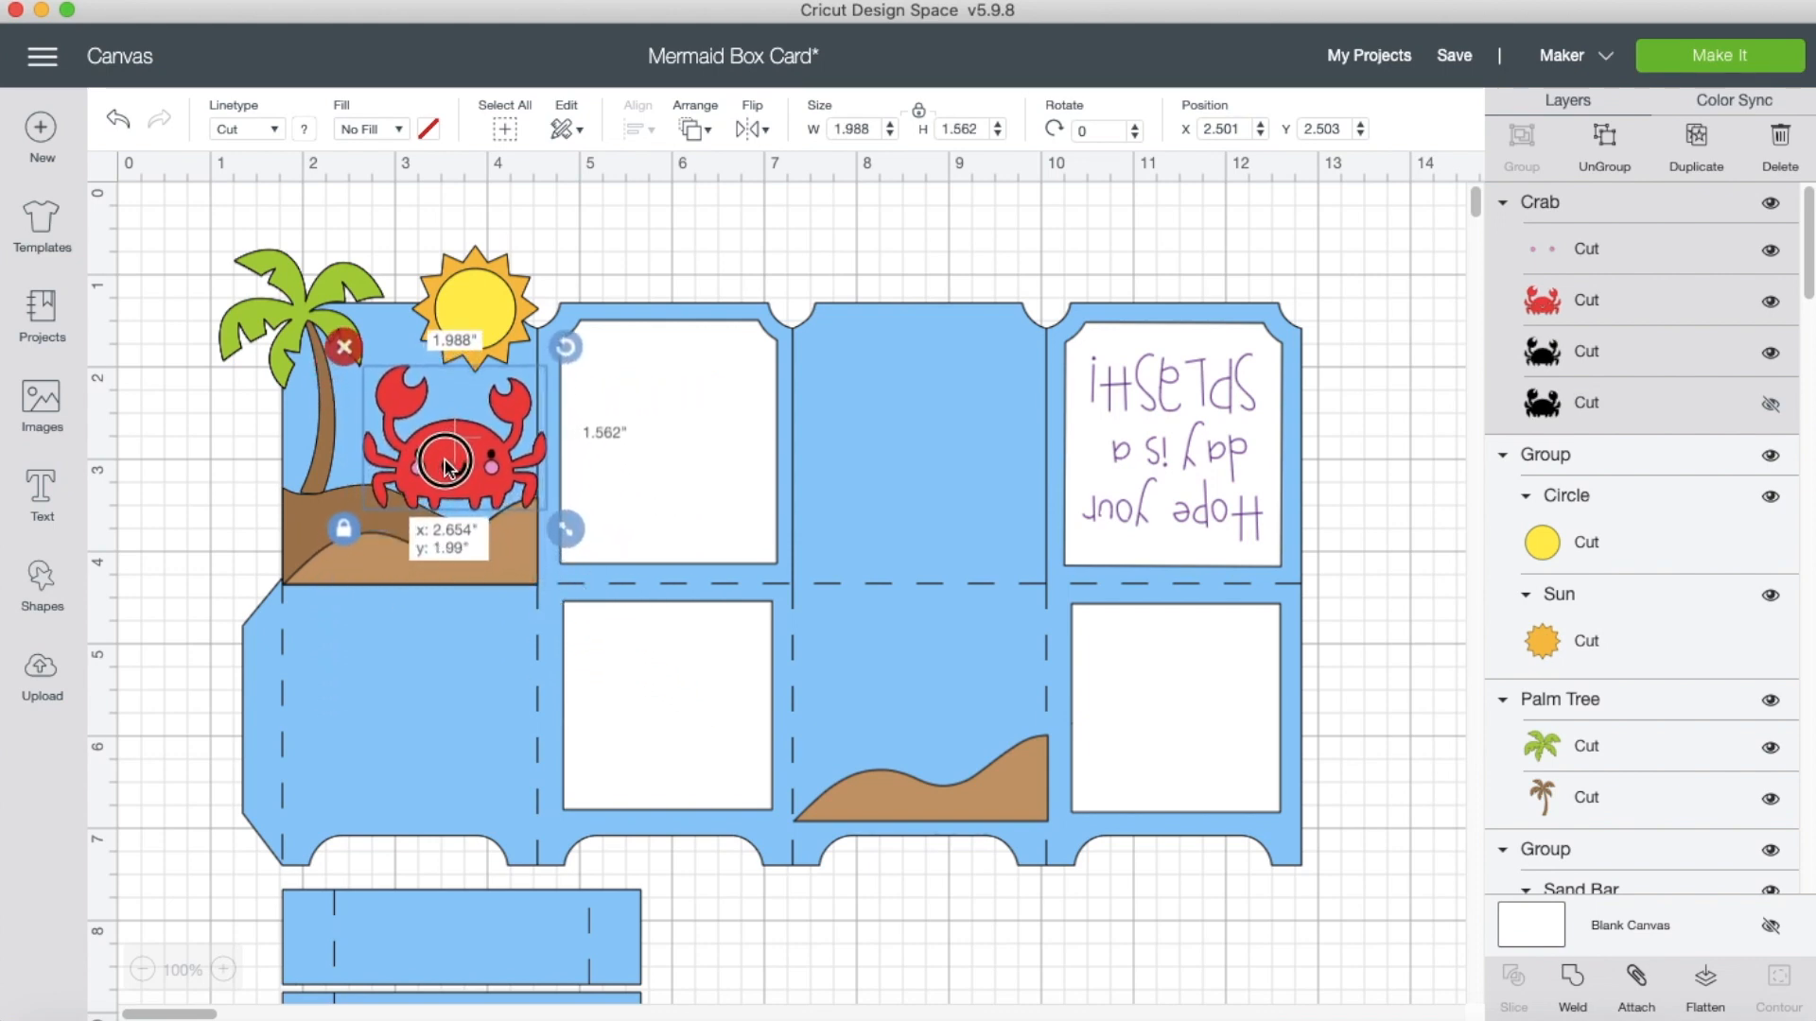
left_click_drag(564, 536, 535, 503)
left_click_drag(533, 344, 545, 371)
left_click_drag(430, 460, 451, 492)
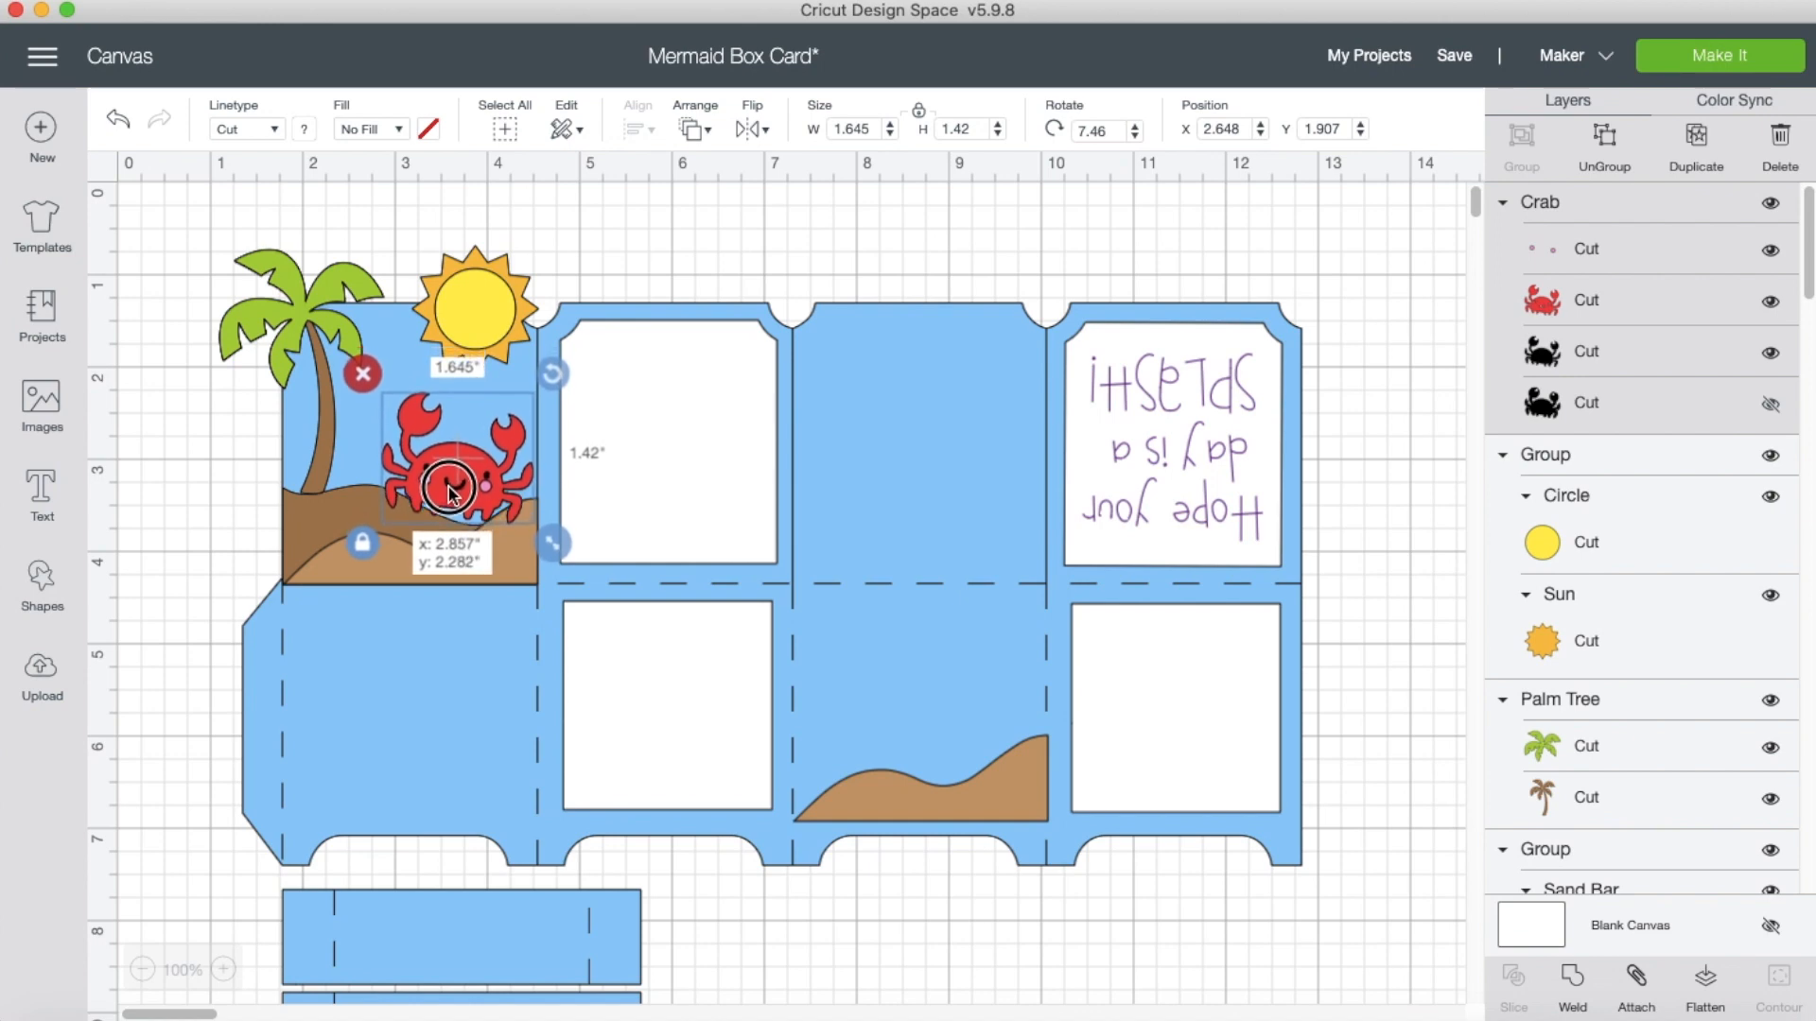
left_click(1190, 909)
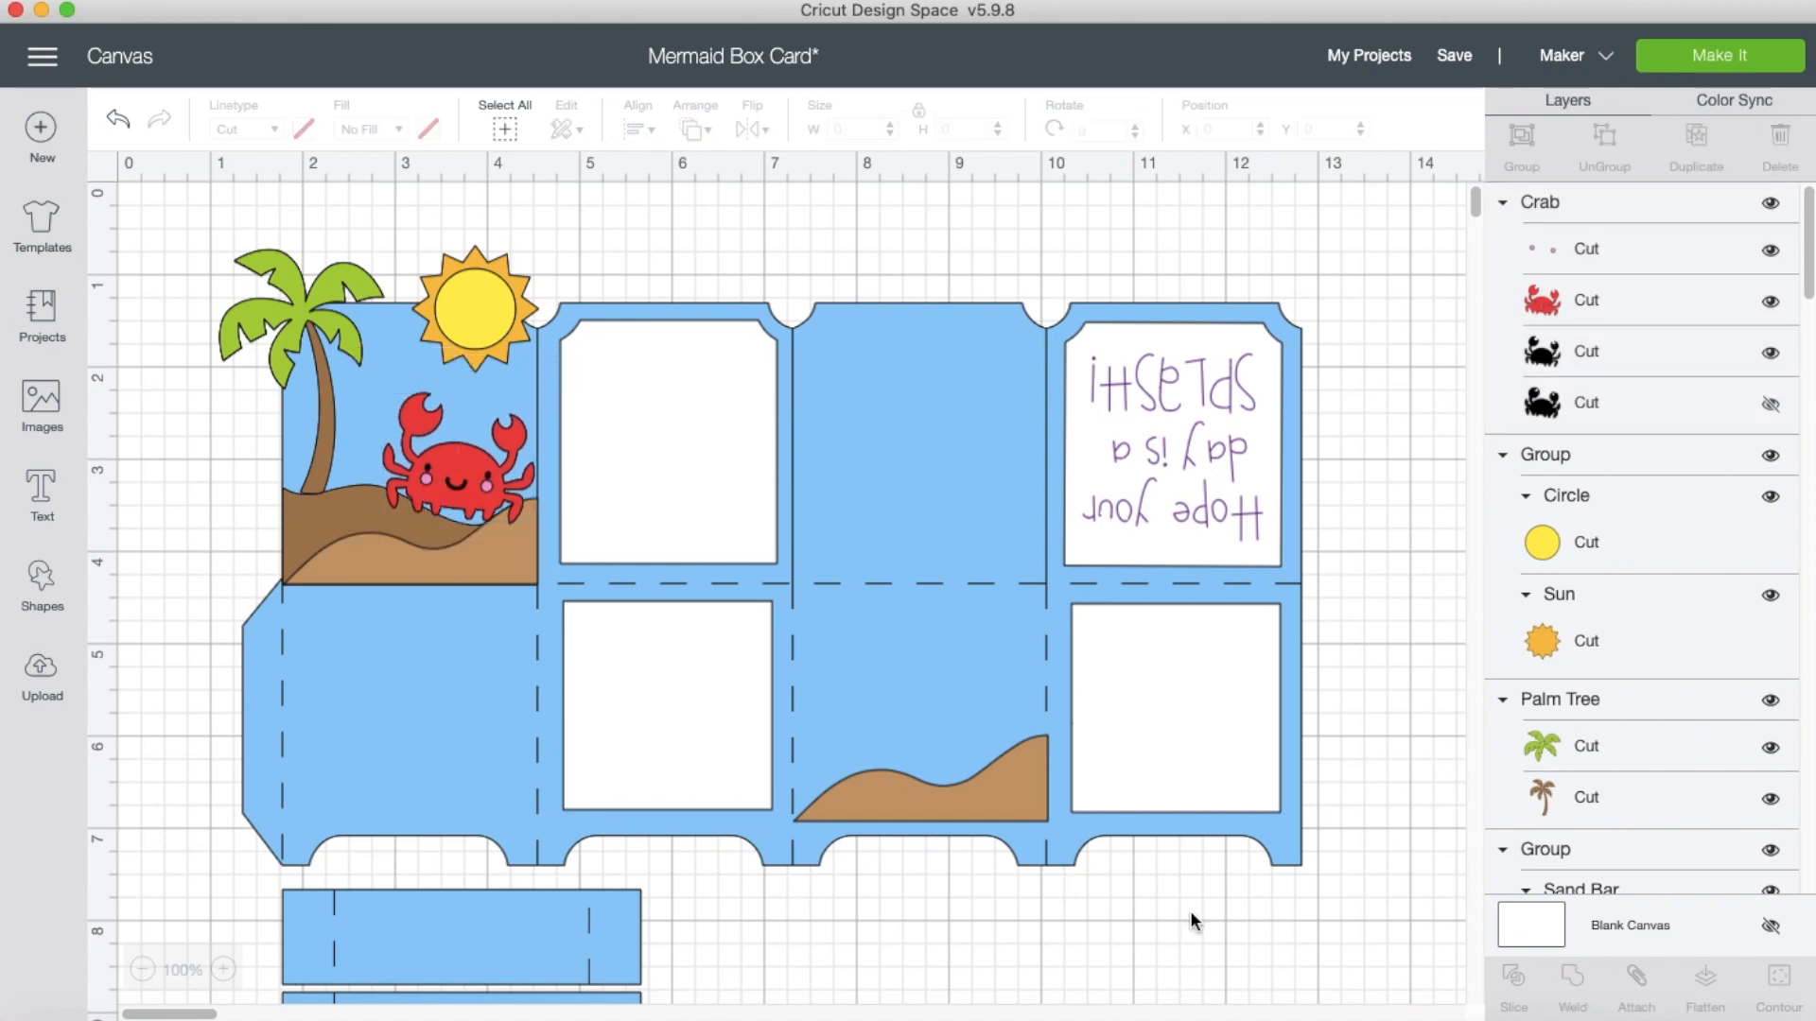
Delete the crab's hidden black layer.
left_click(1592, 397)
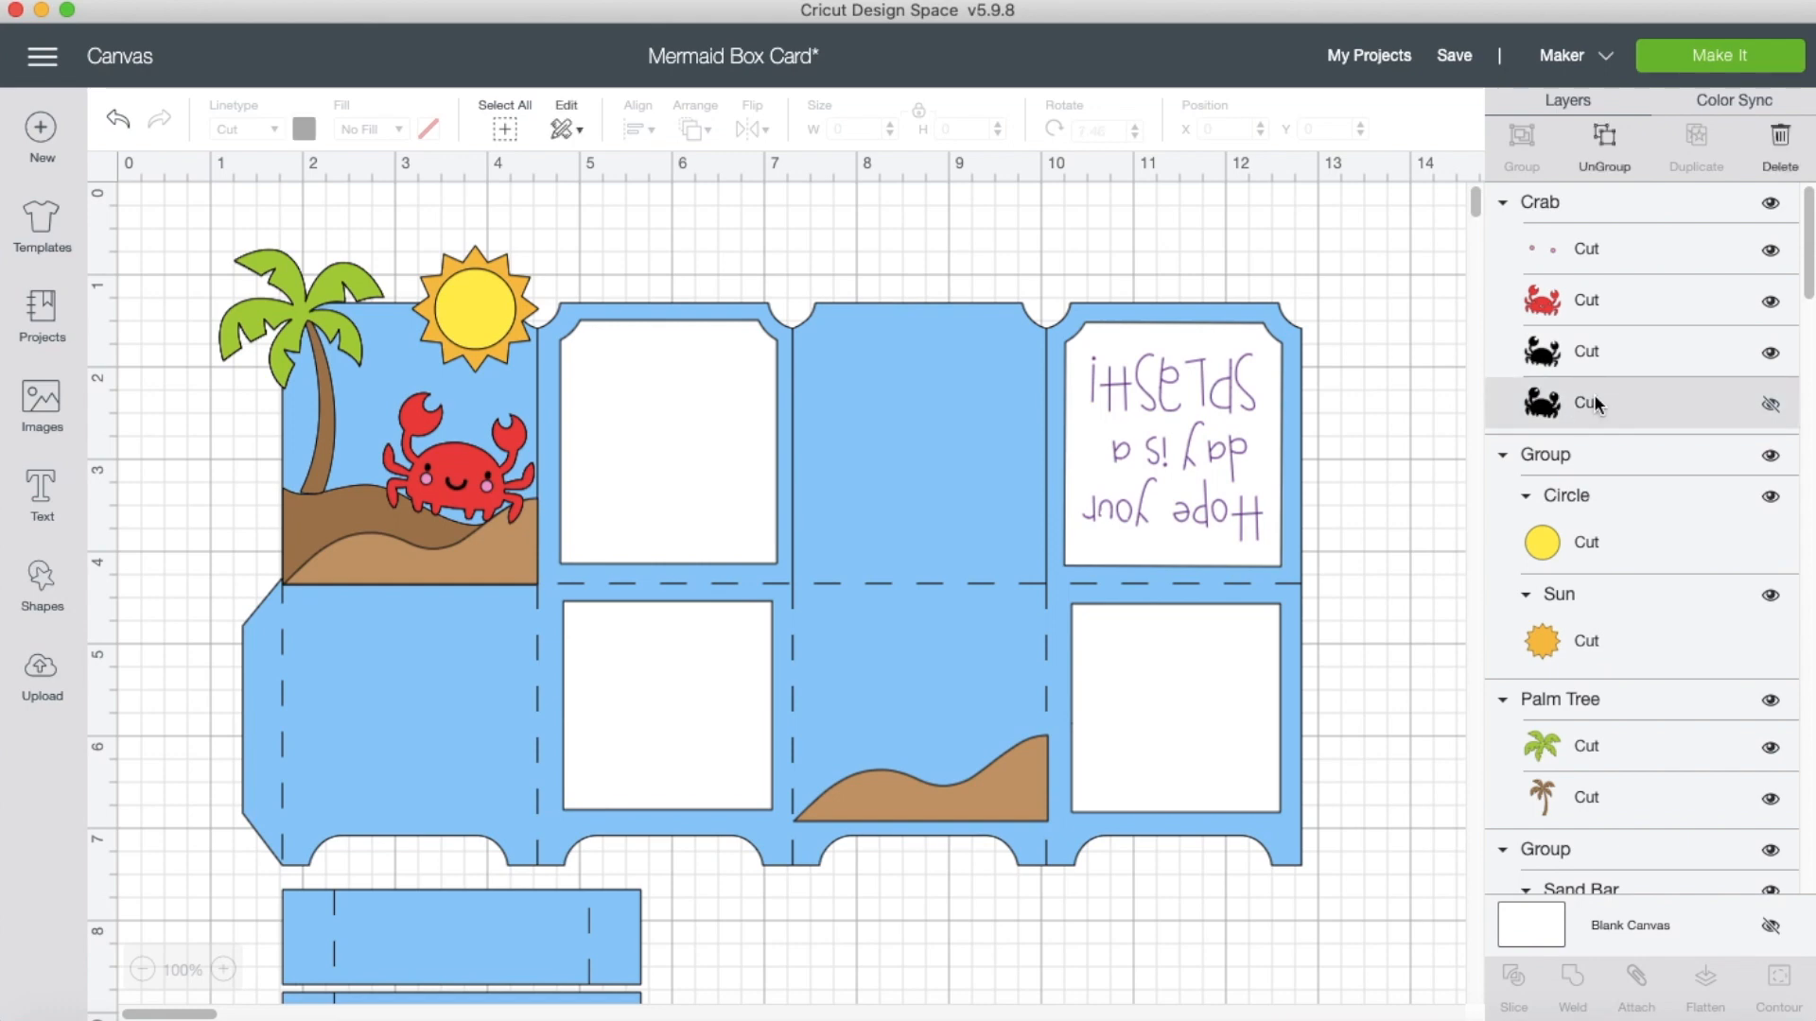
right_click(1592, 395)
left_click(1619, 287)
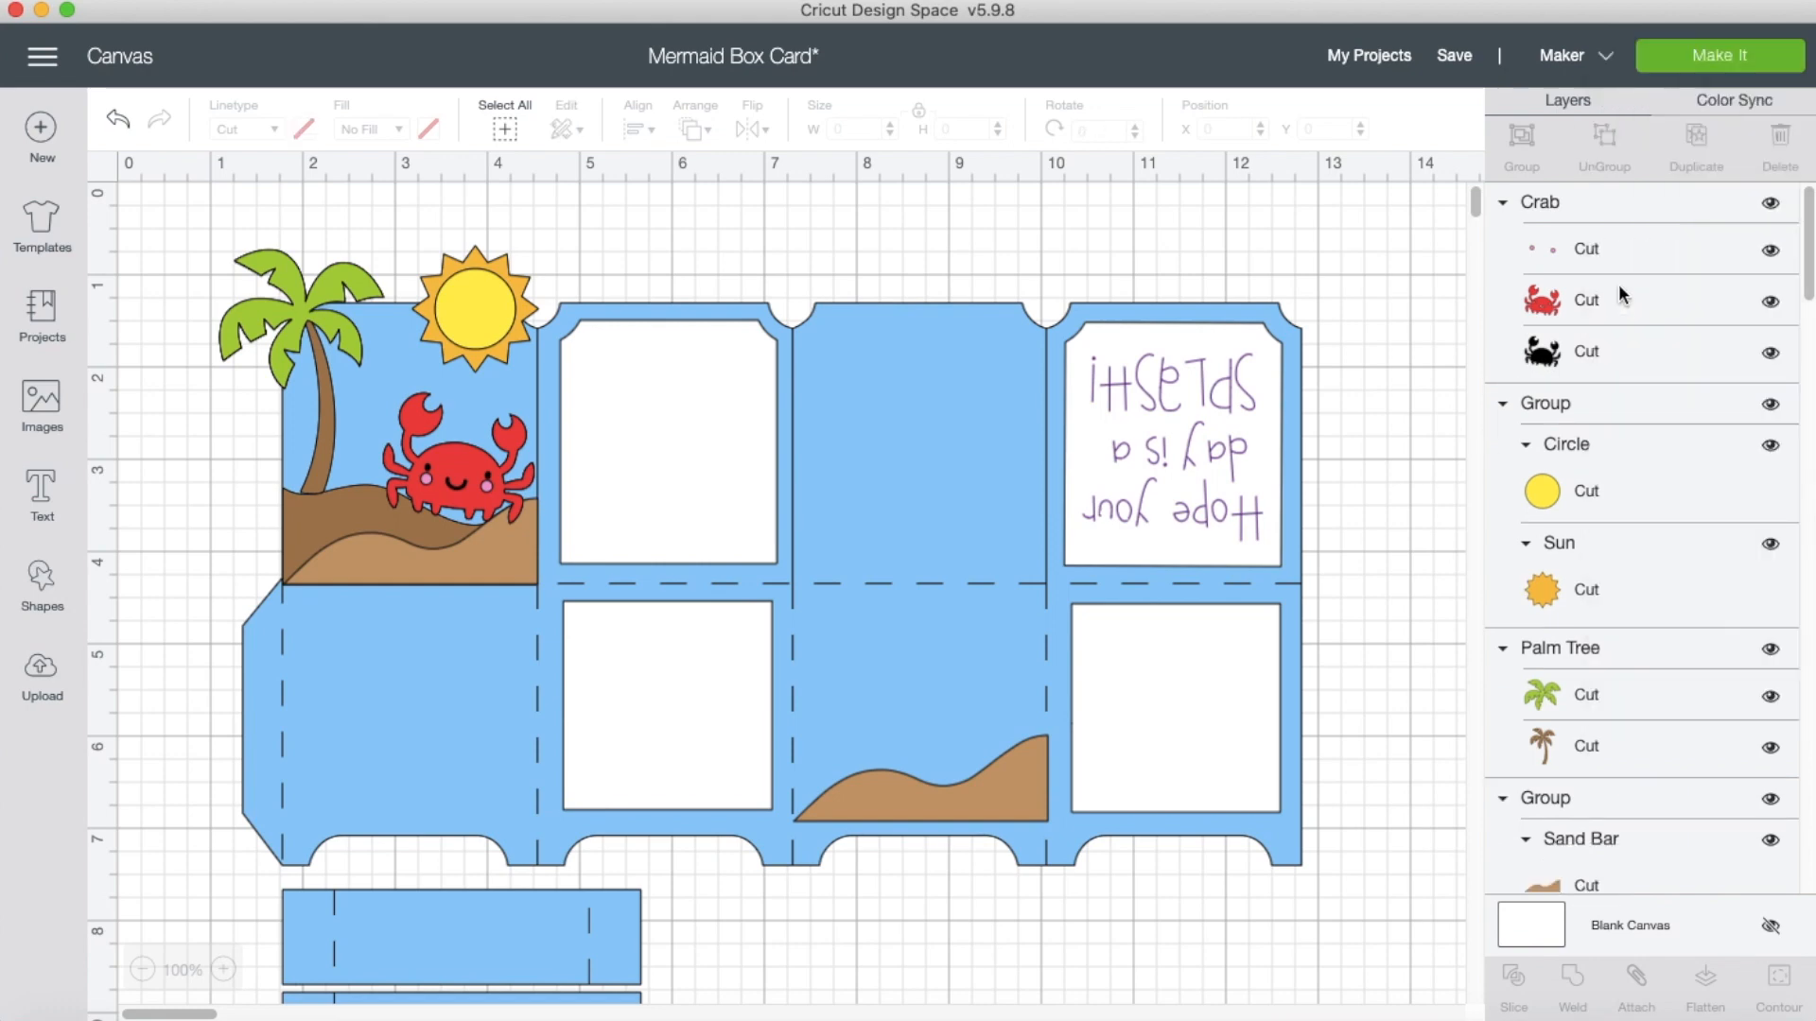
Search the image library for "beach" and insert the layered blue waves with the yellow background.
left_click(43, 407)
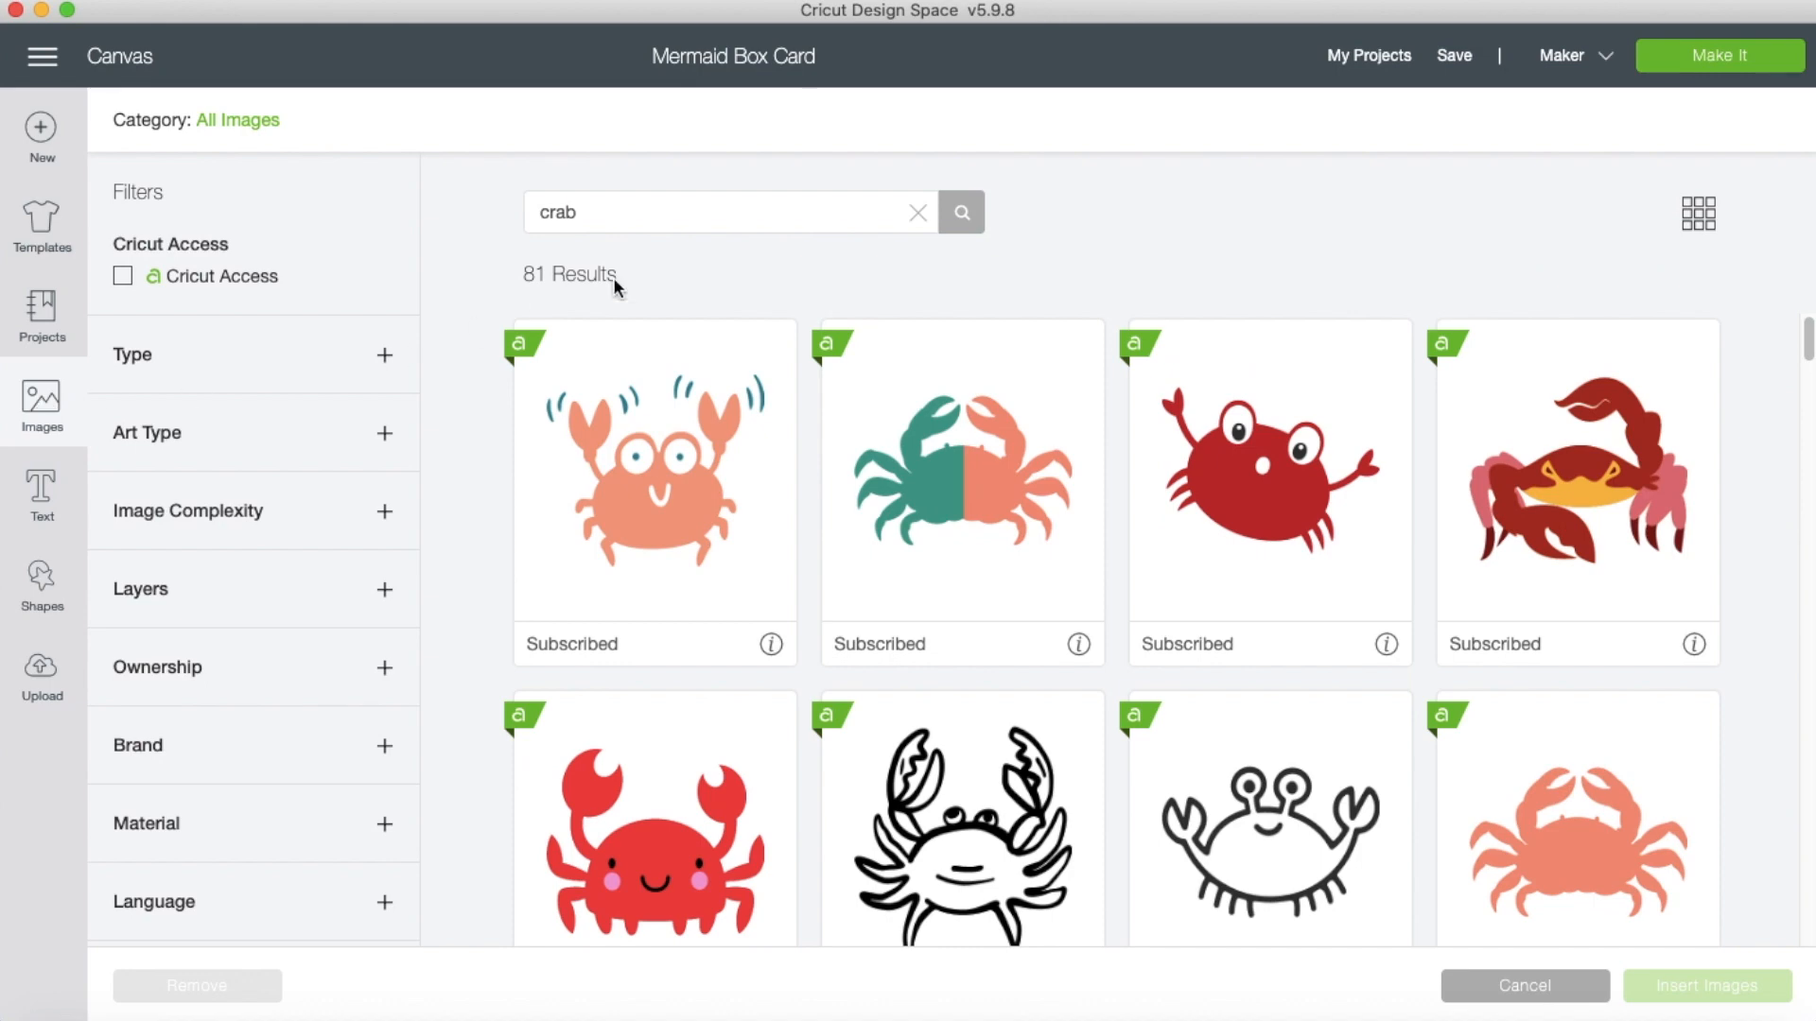
left_click(917, 214)
left_click(795, 217)
type("bea")
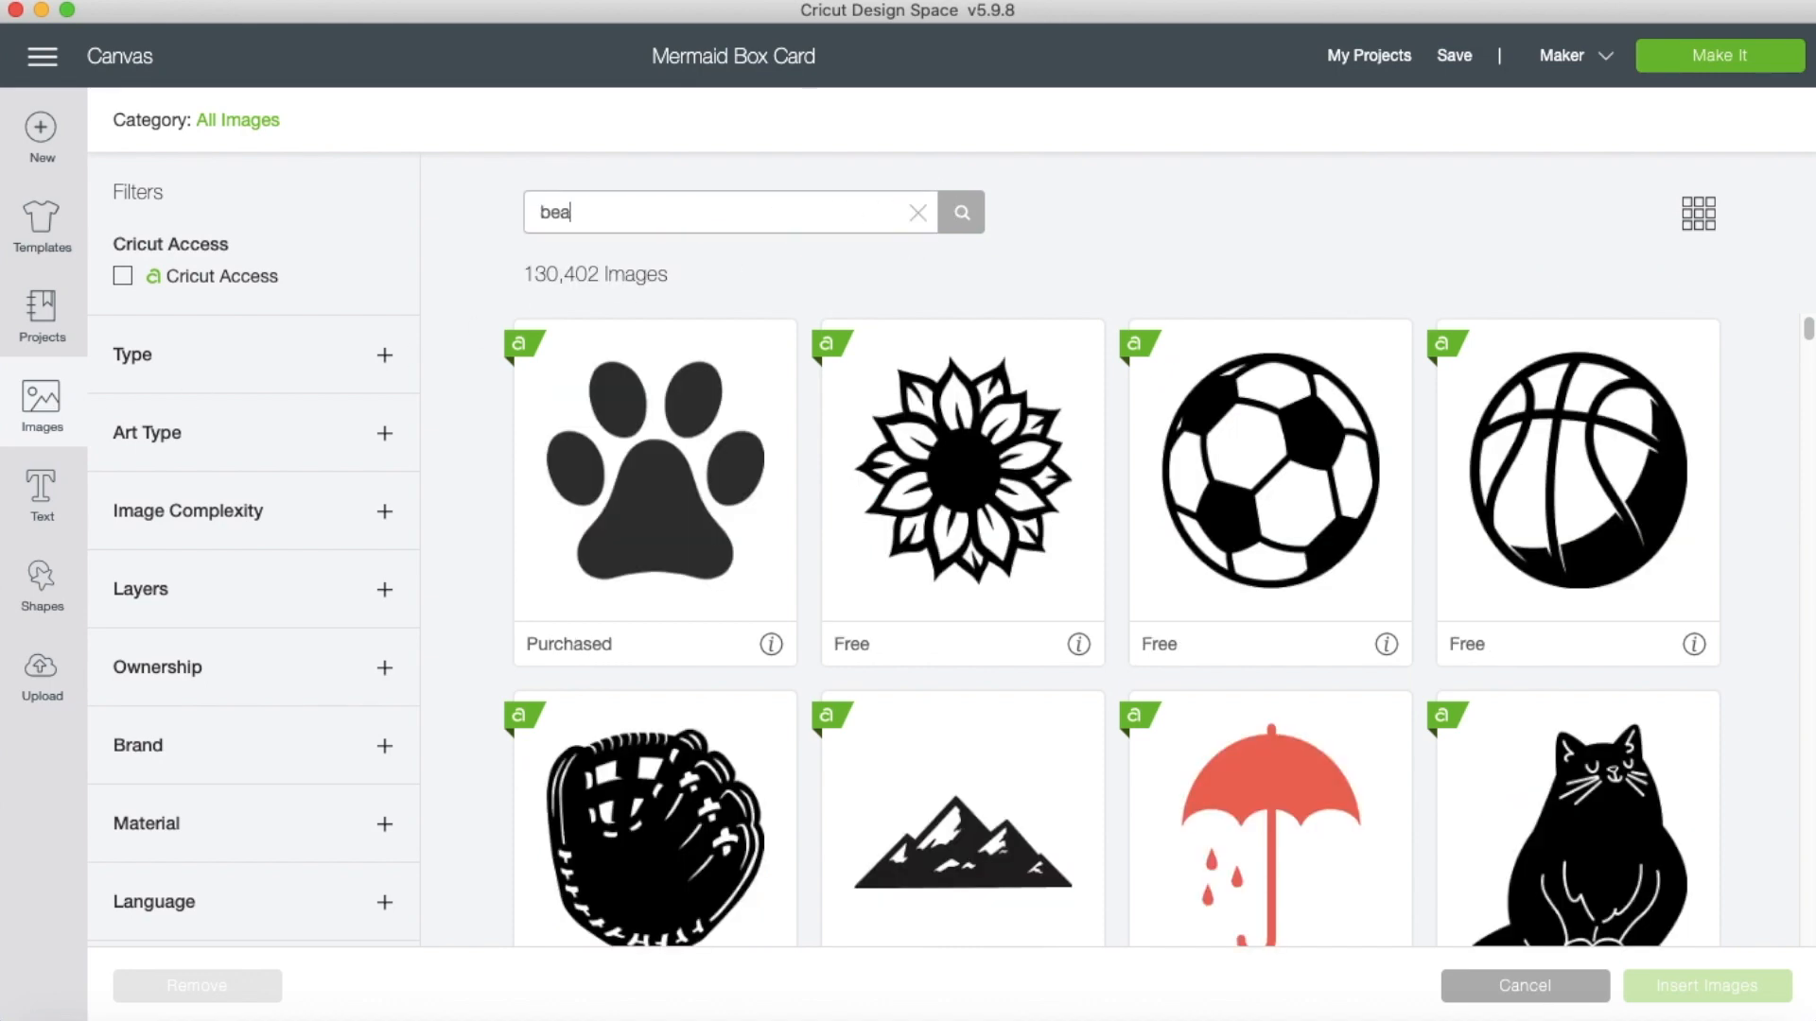
type("ch")
key("Return")
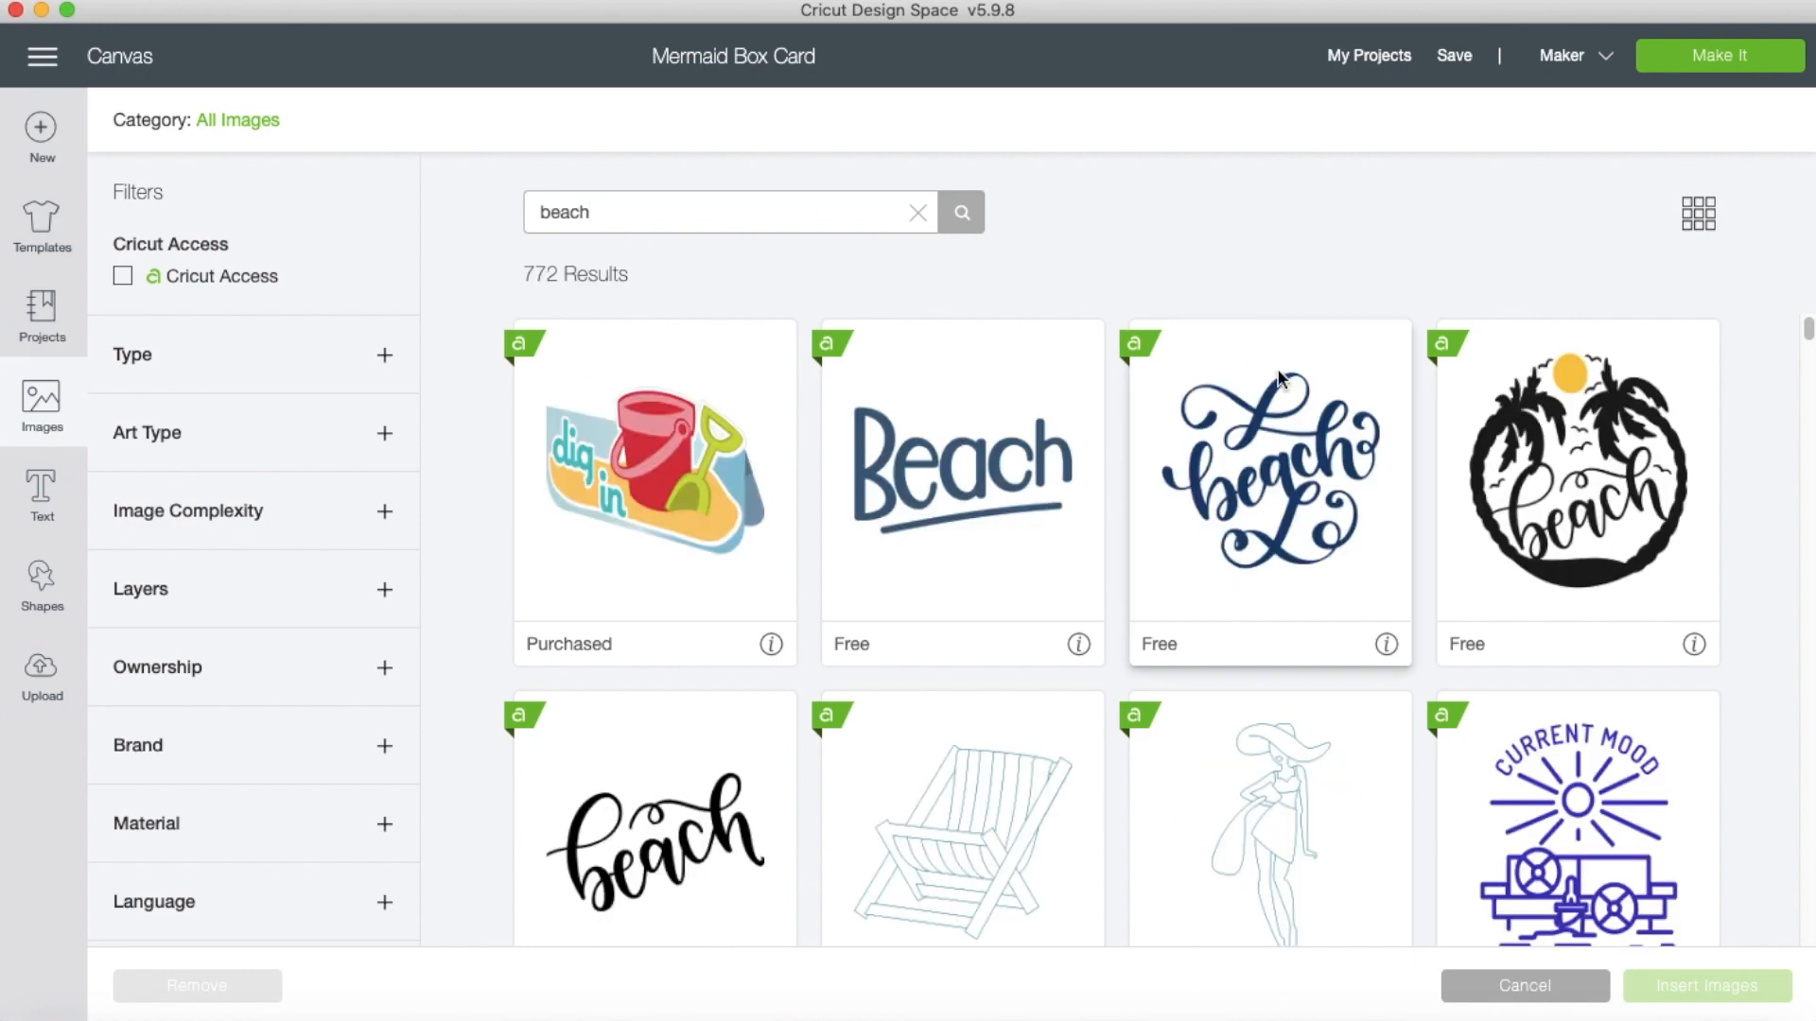
scroll(1303, 401, "down", 5)
scroll(1303, 403, "down", 15)
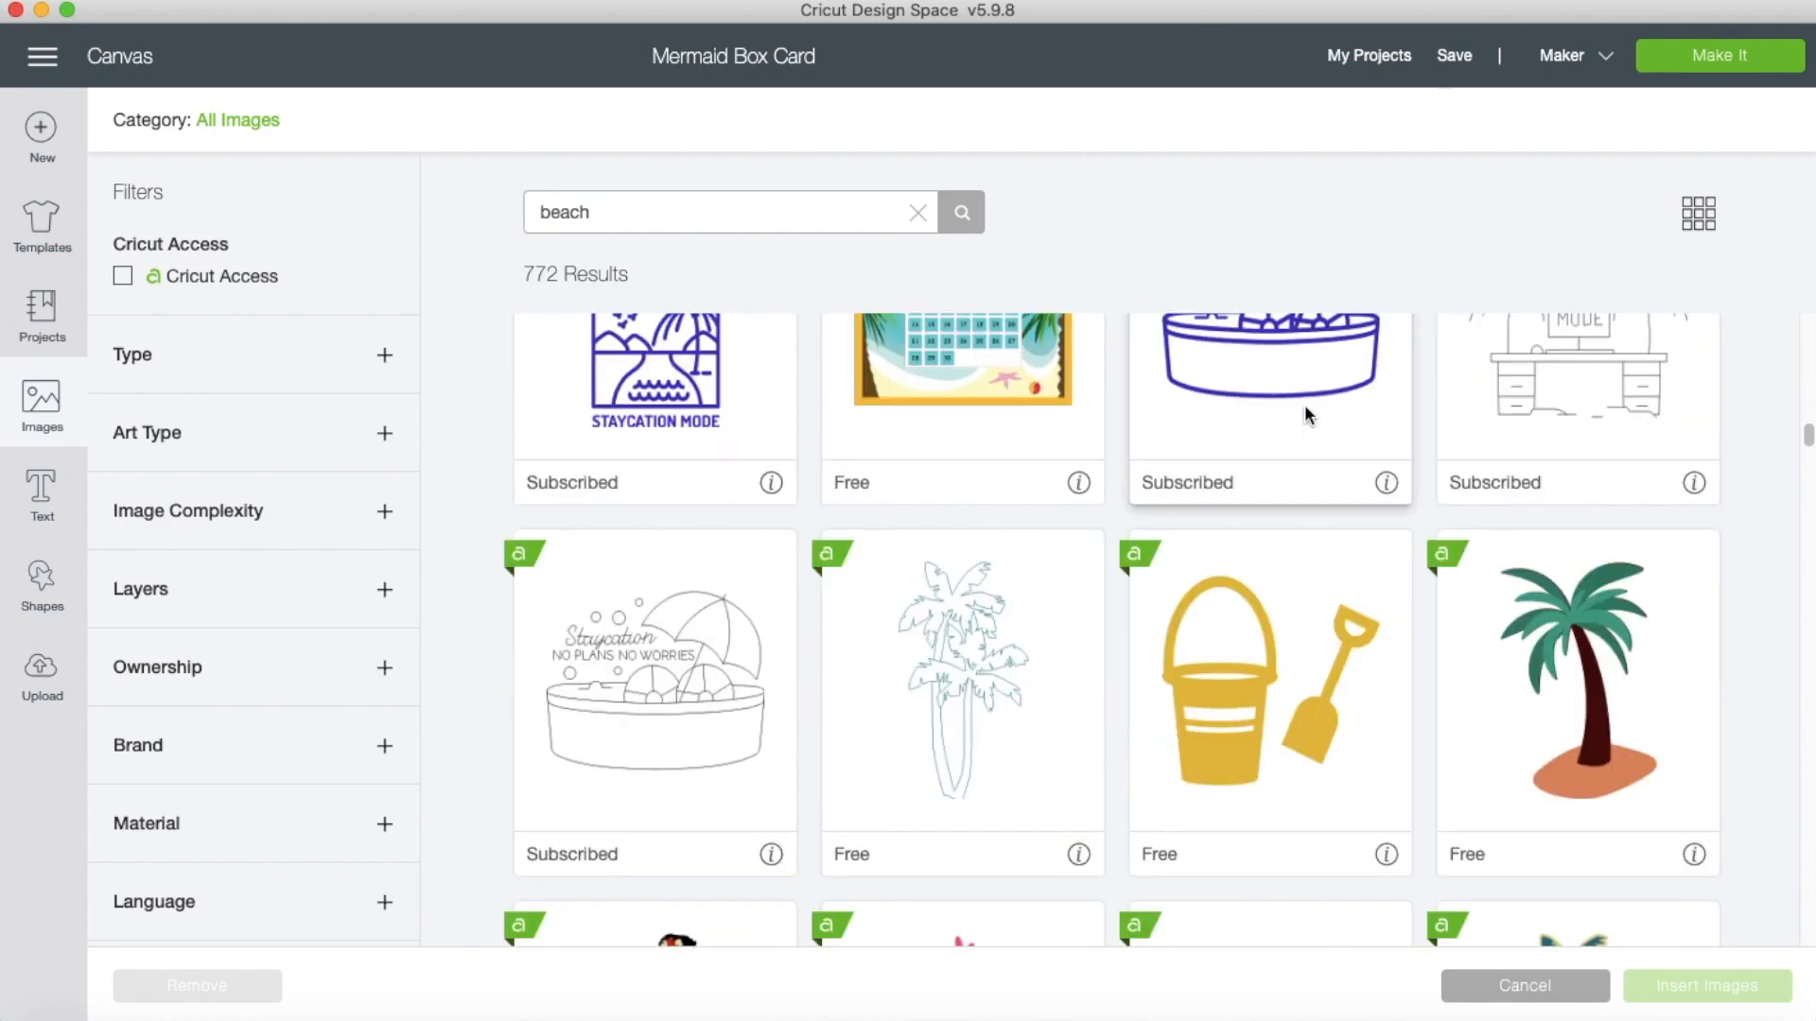
scroll(1303, 404, "down", 10)
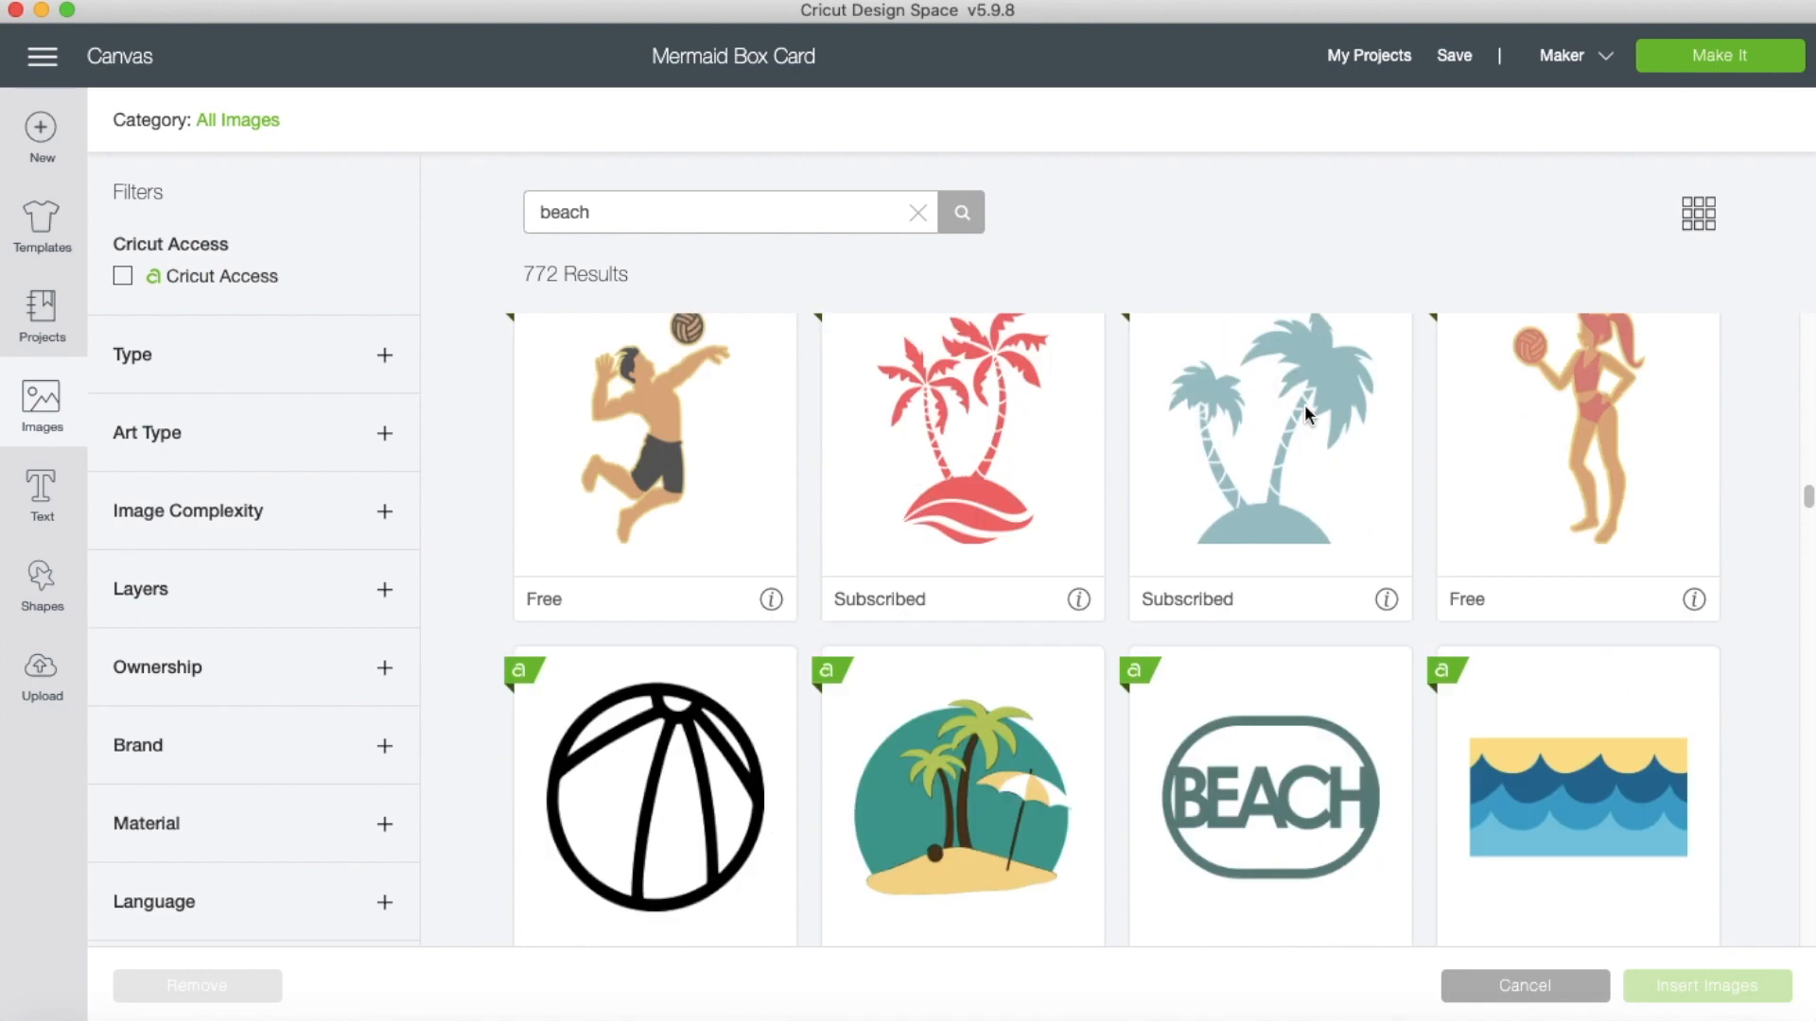
scroll(1303, 404, "down", 3)
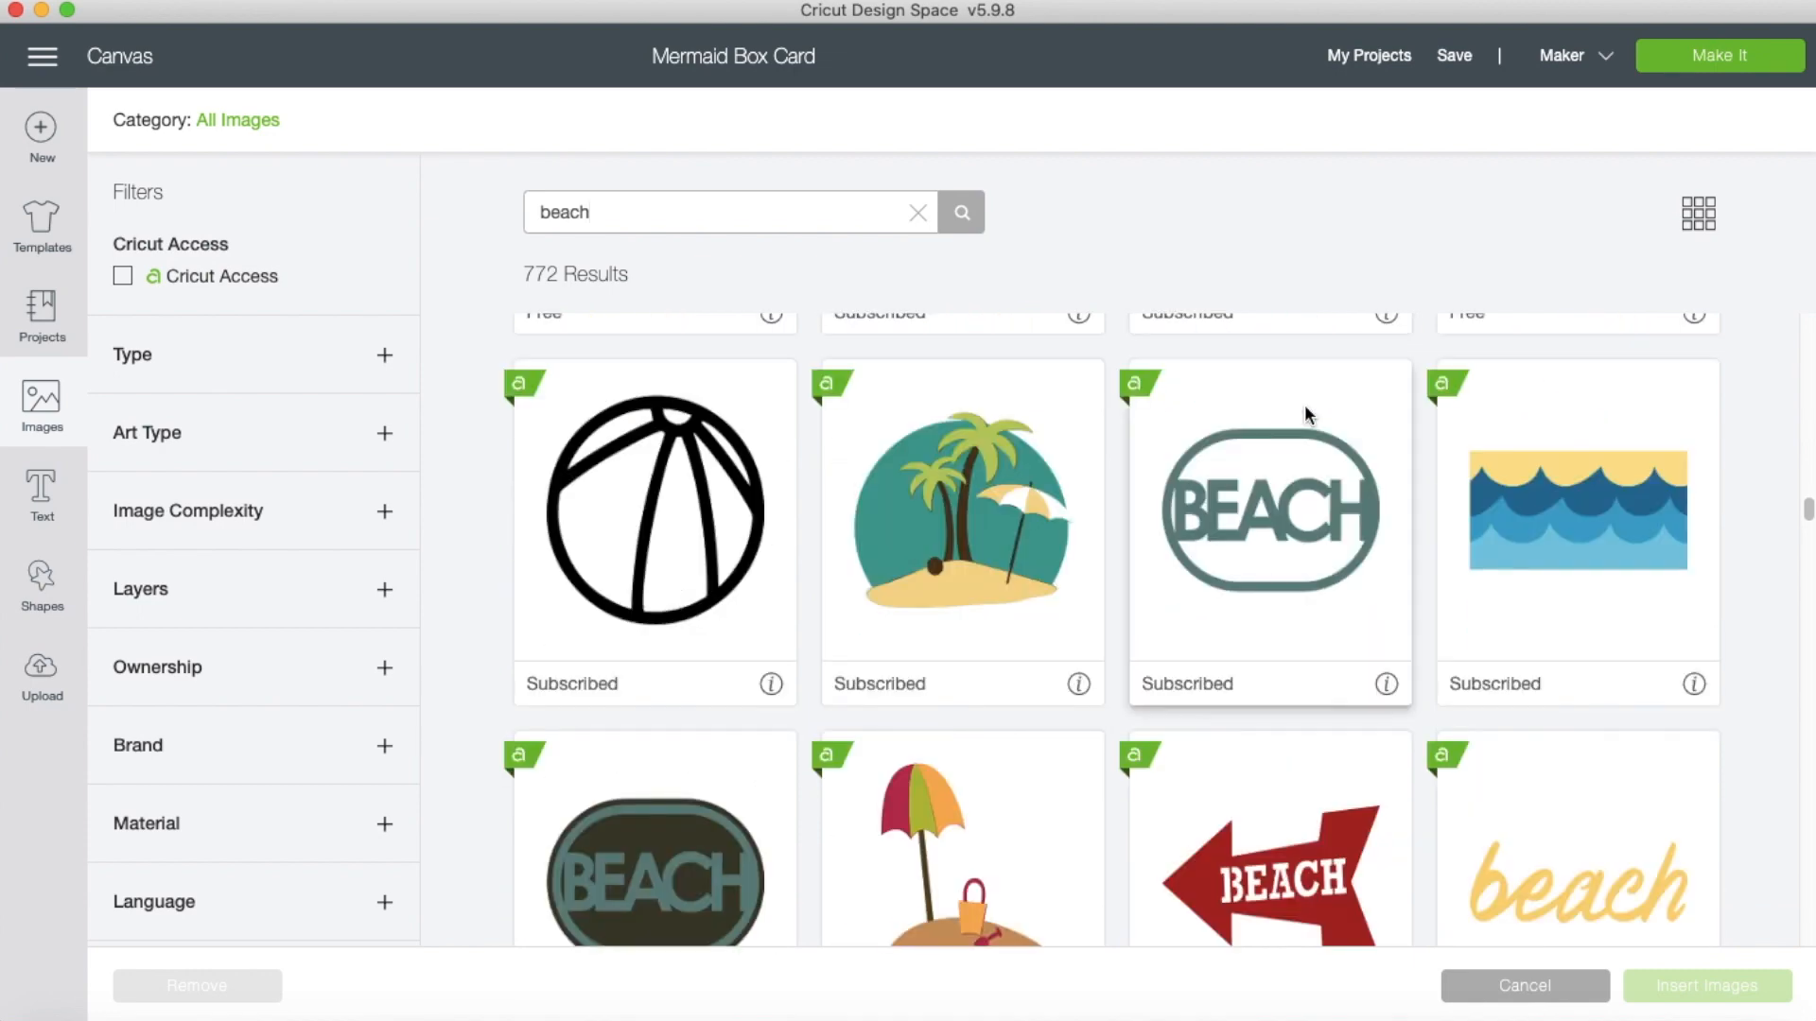
left_click(1593, 482)
left_click(1703, 991)
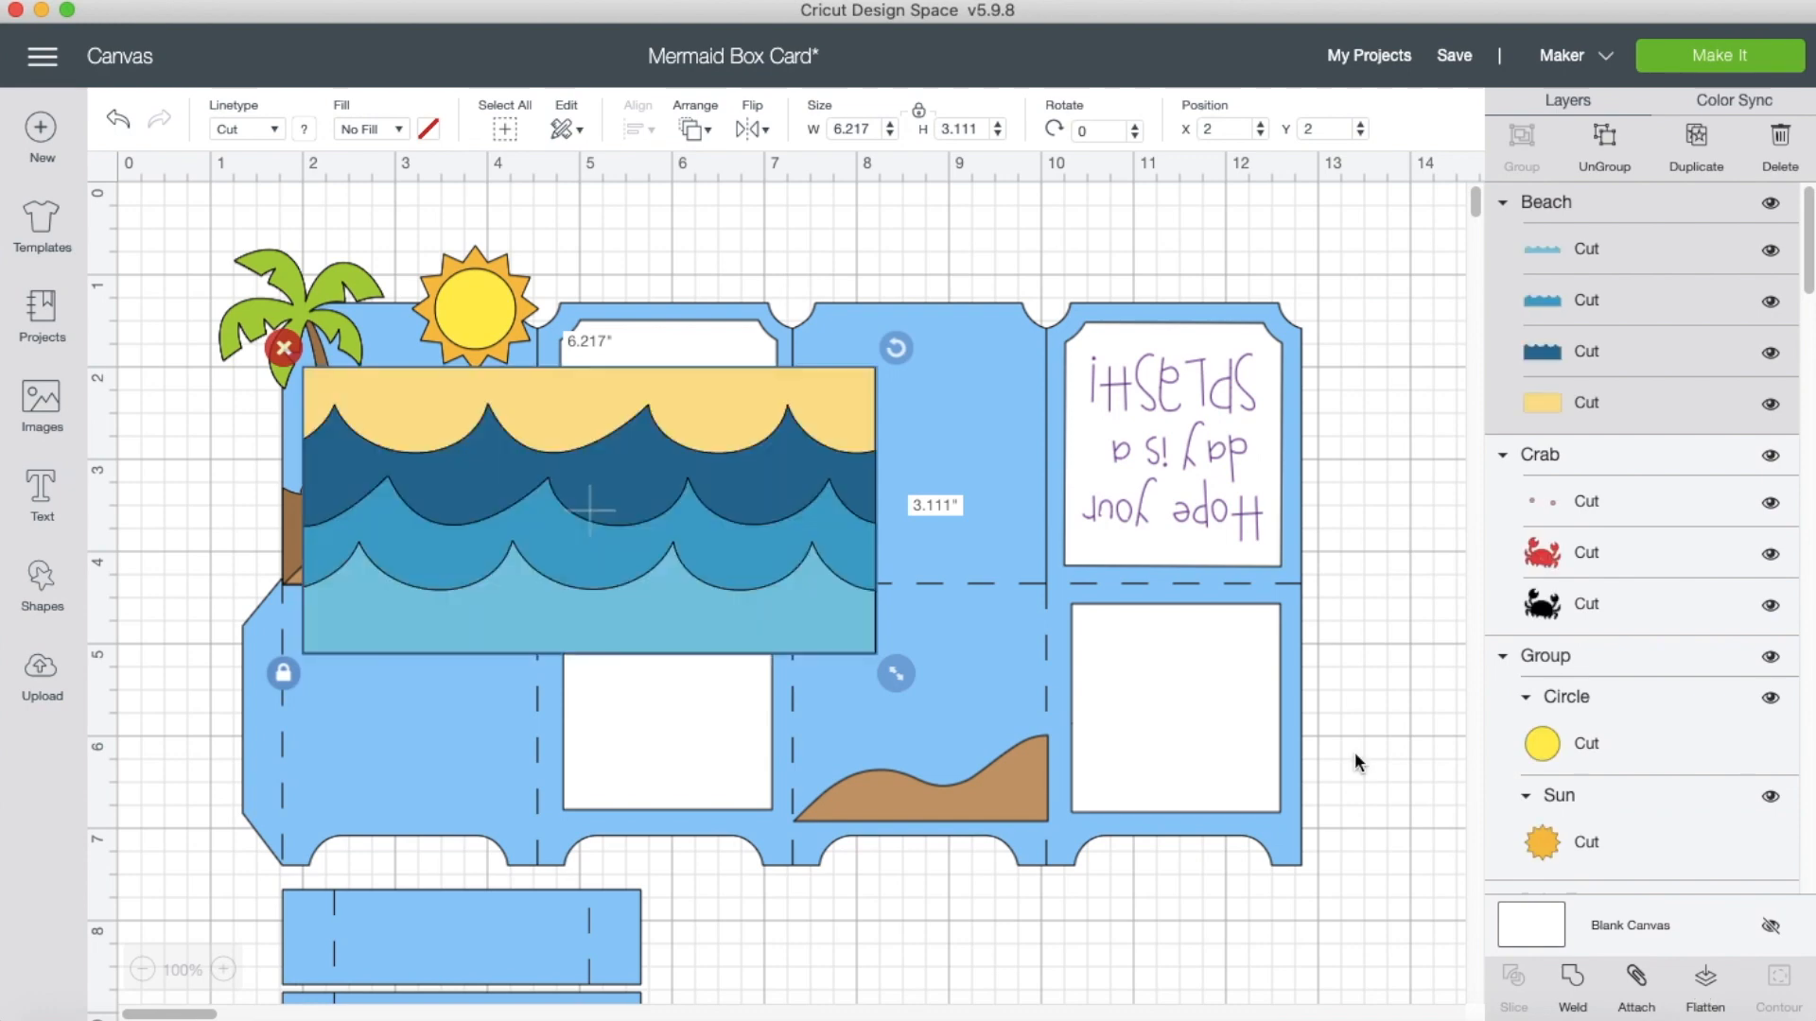
Delete the yellow background and the lightest blue wave, keeping the medium and dark blue waves.
left_click(1585, 401)
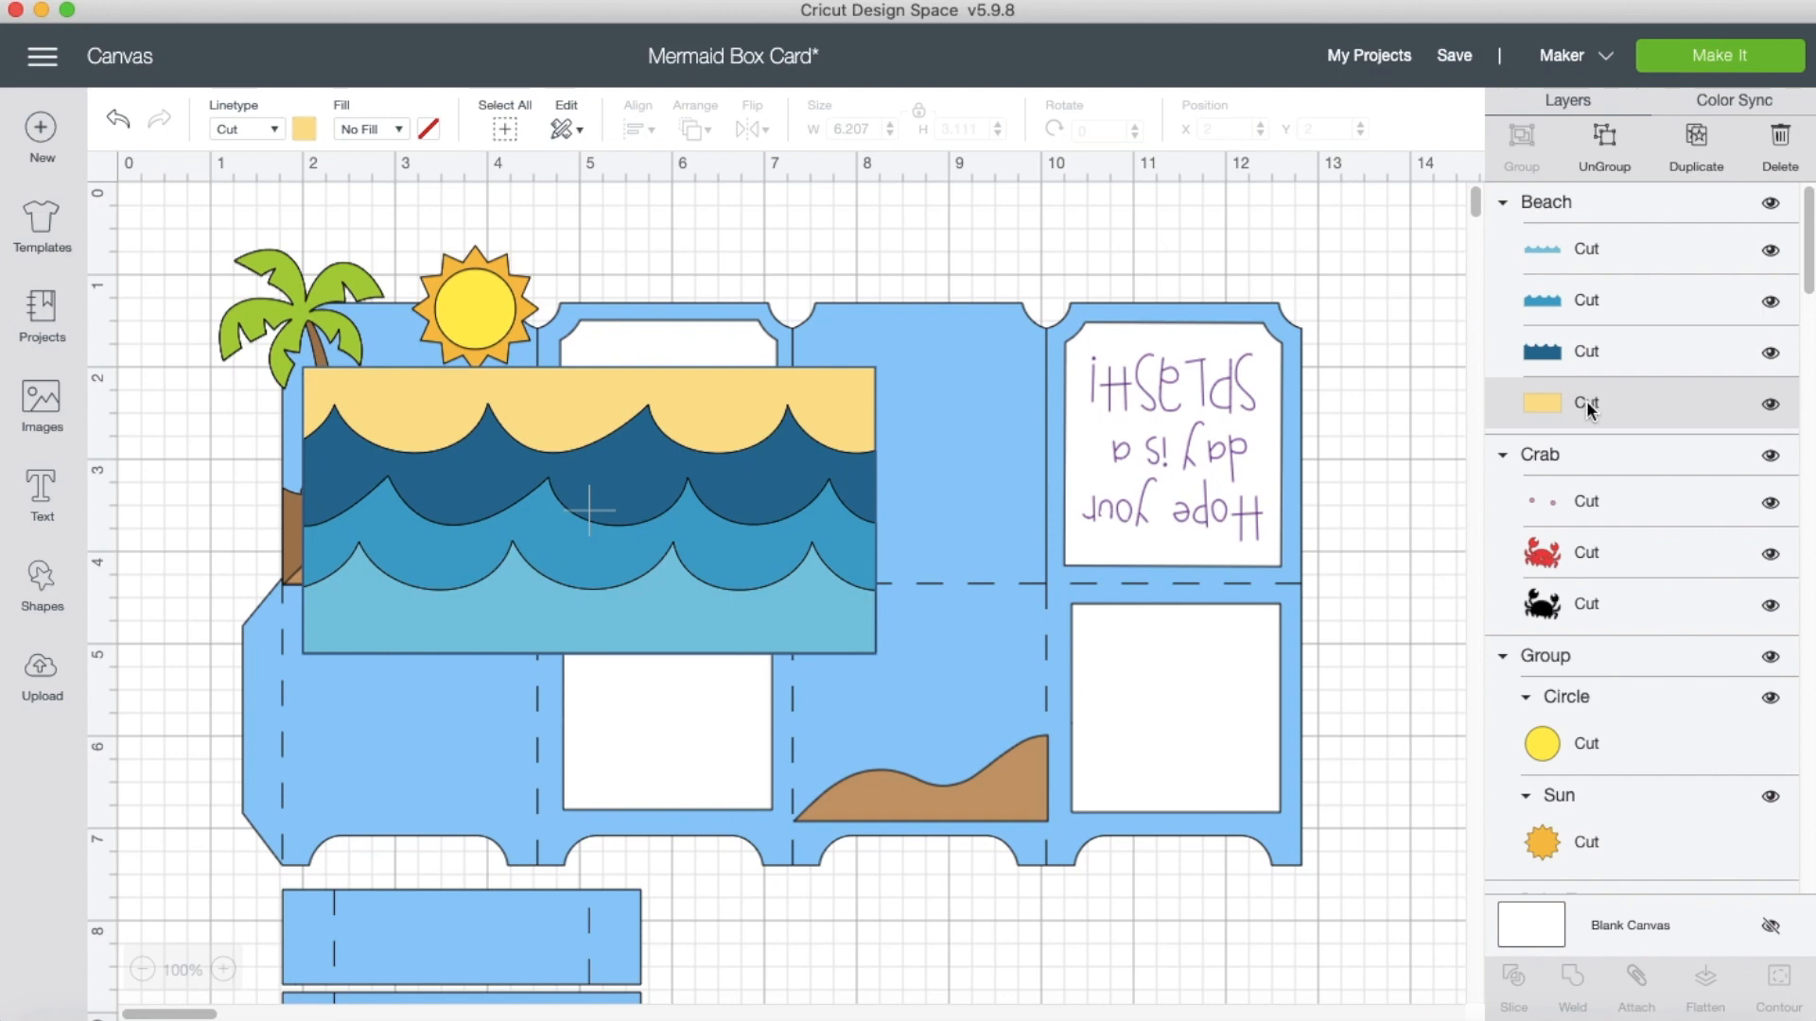
right_click(1586, 400)
left_click(1635, 297)
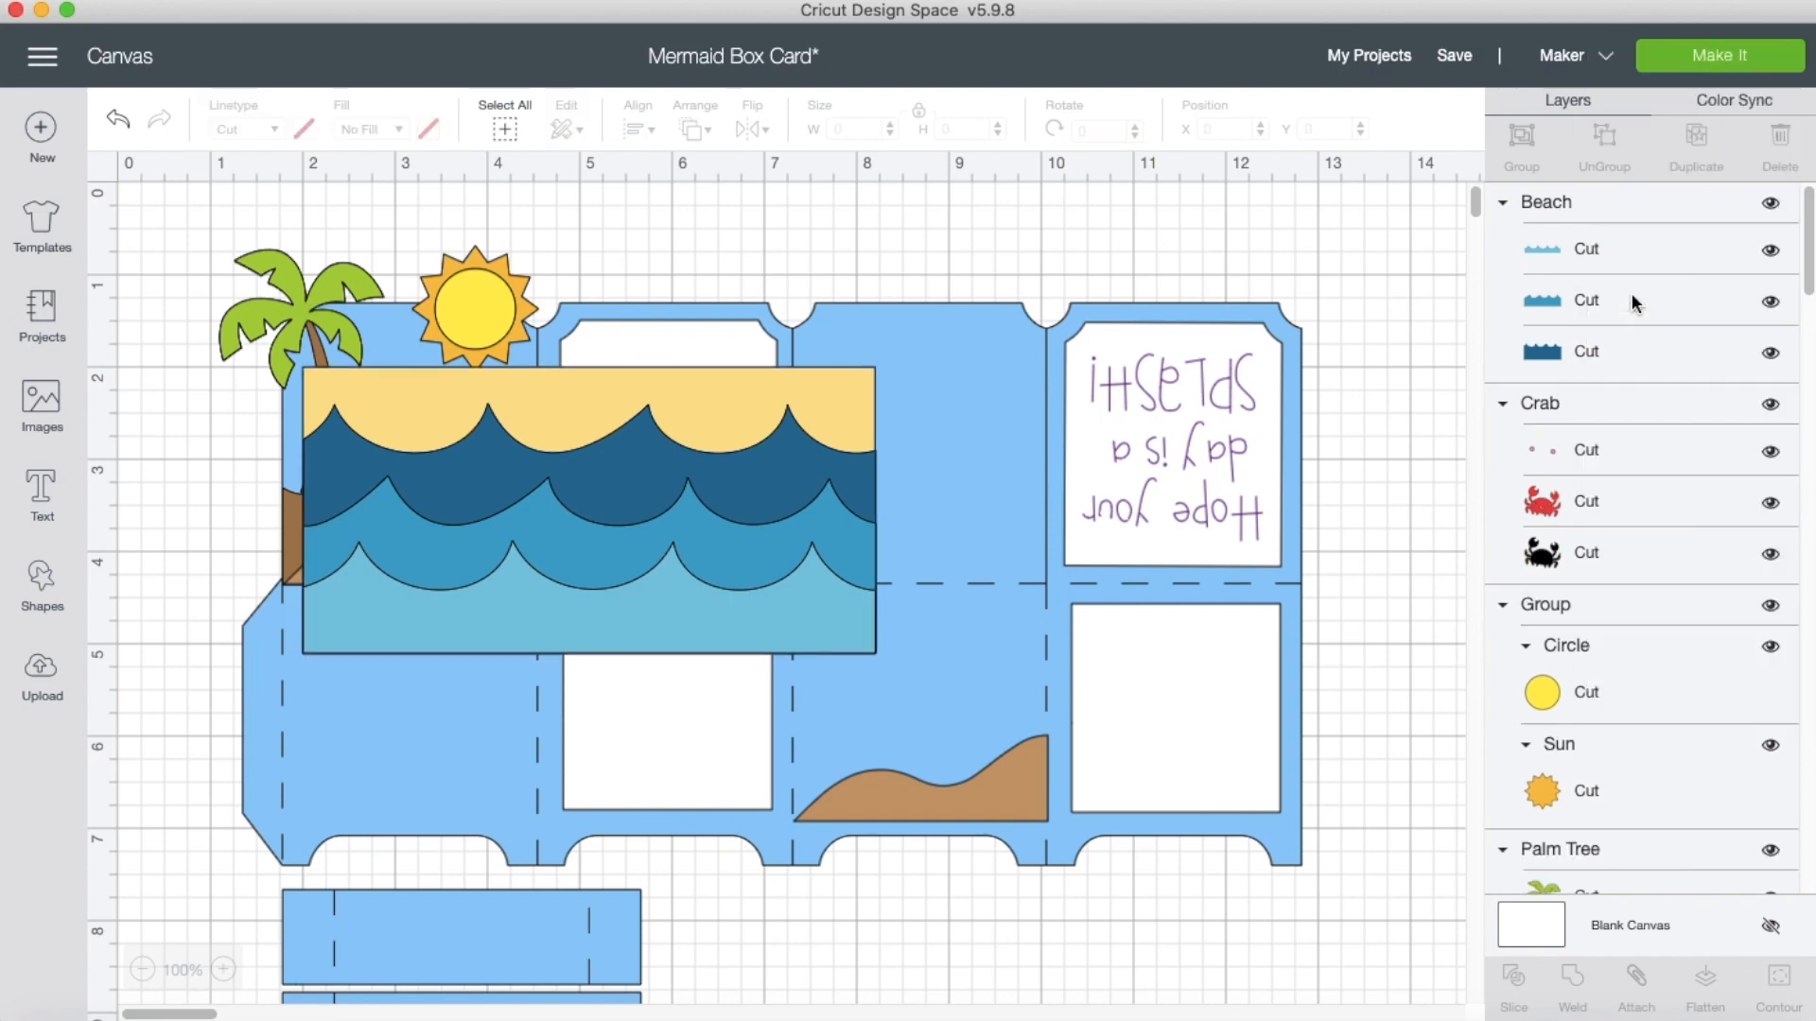
left_click(1585, 246)
right_click(1585, 246)
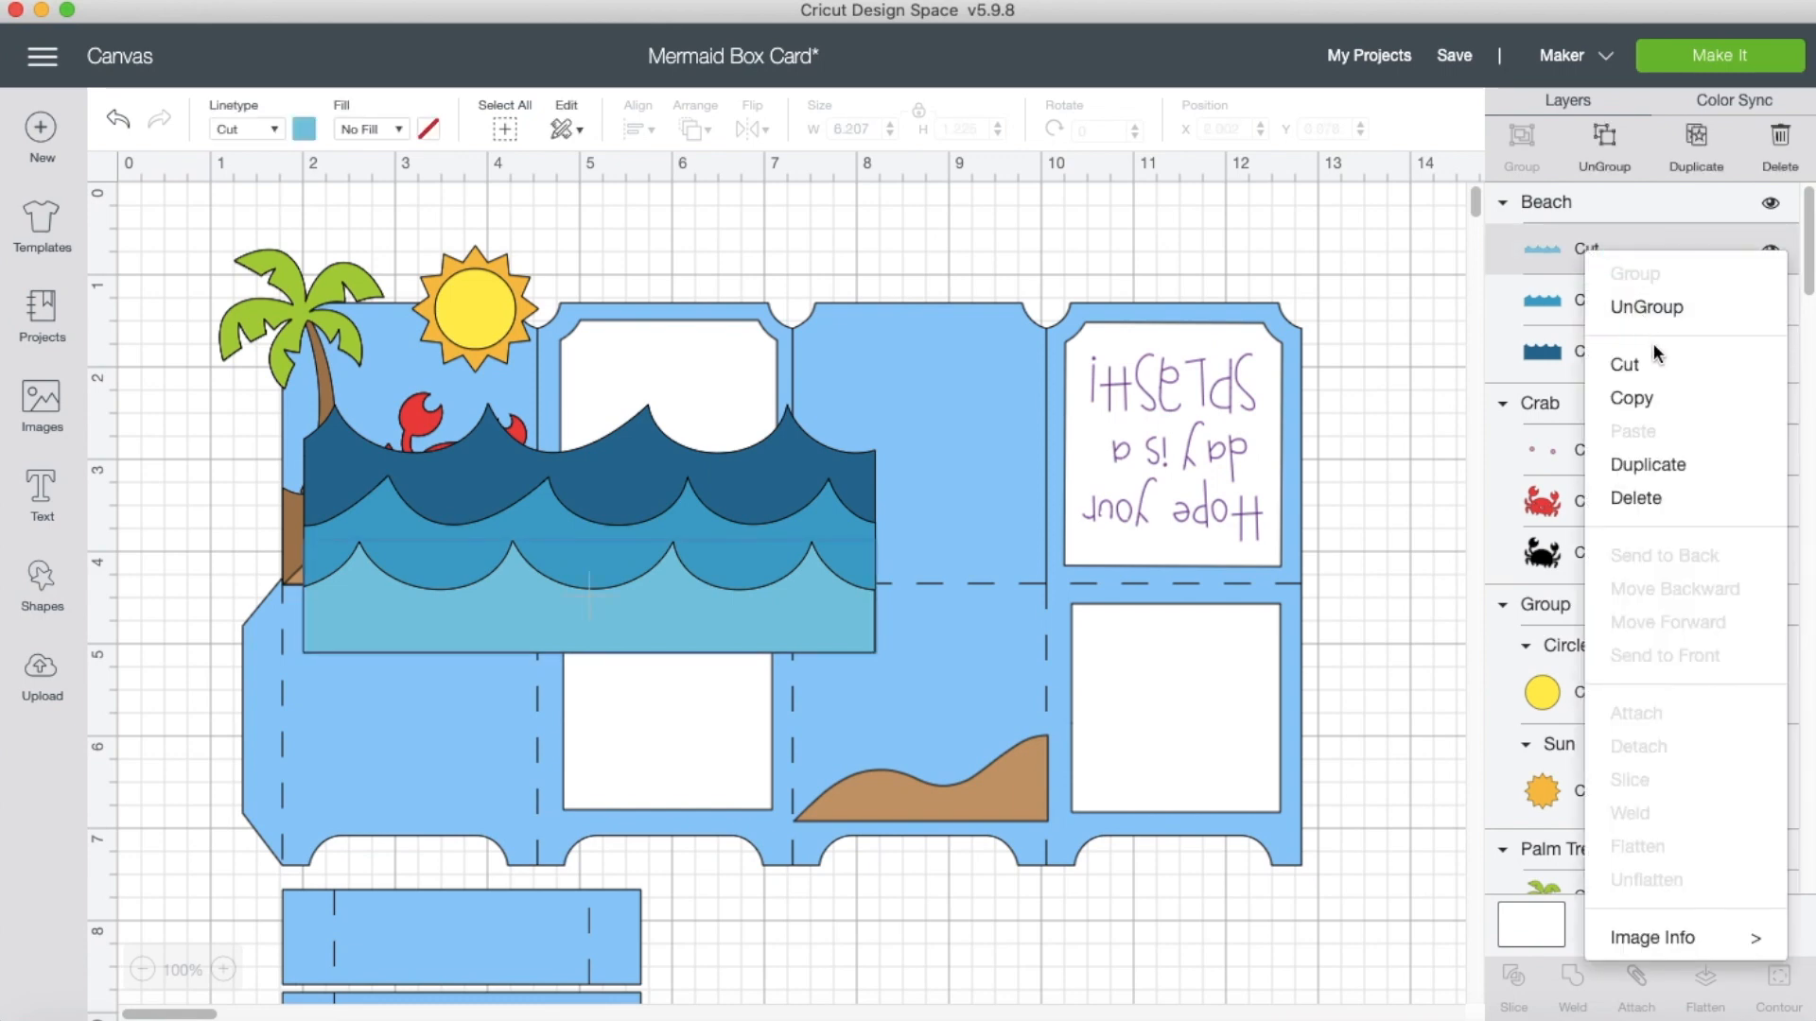
left_click(1641, 497)
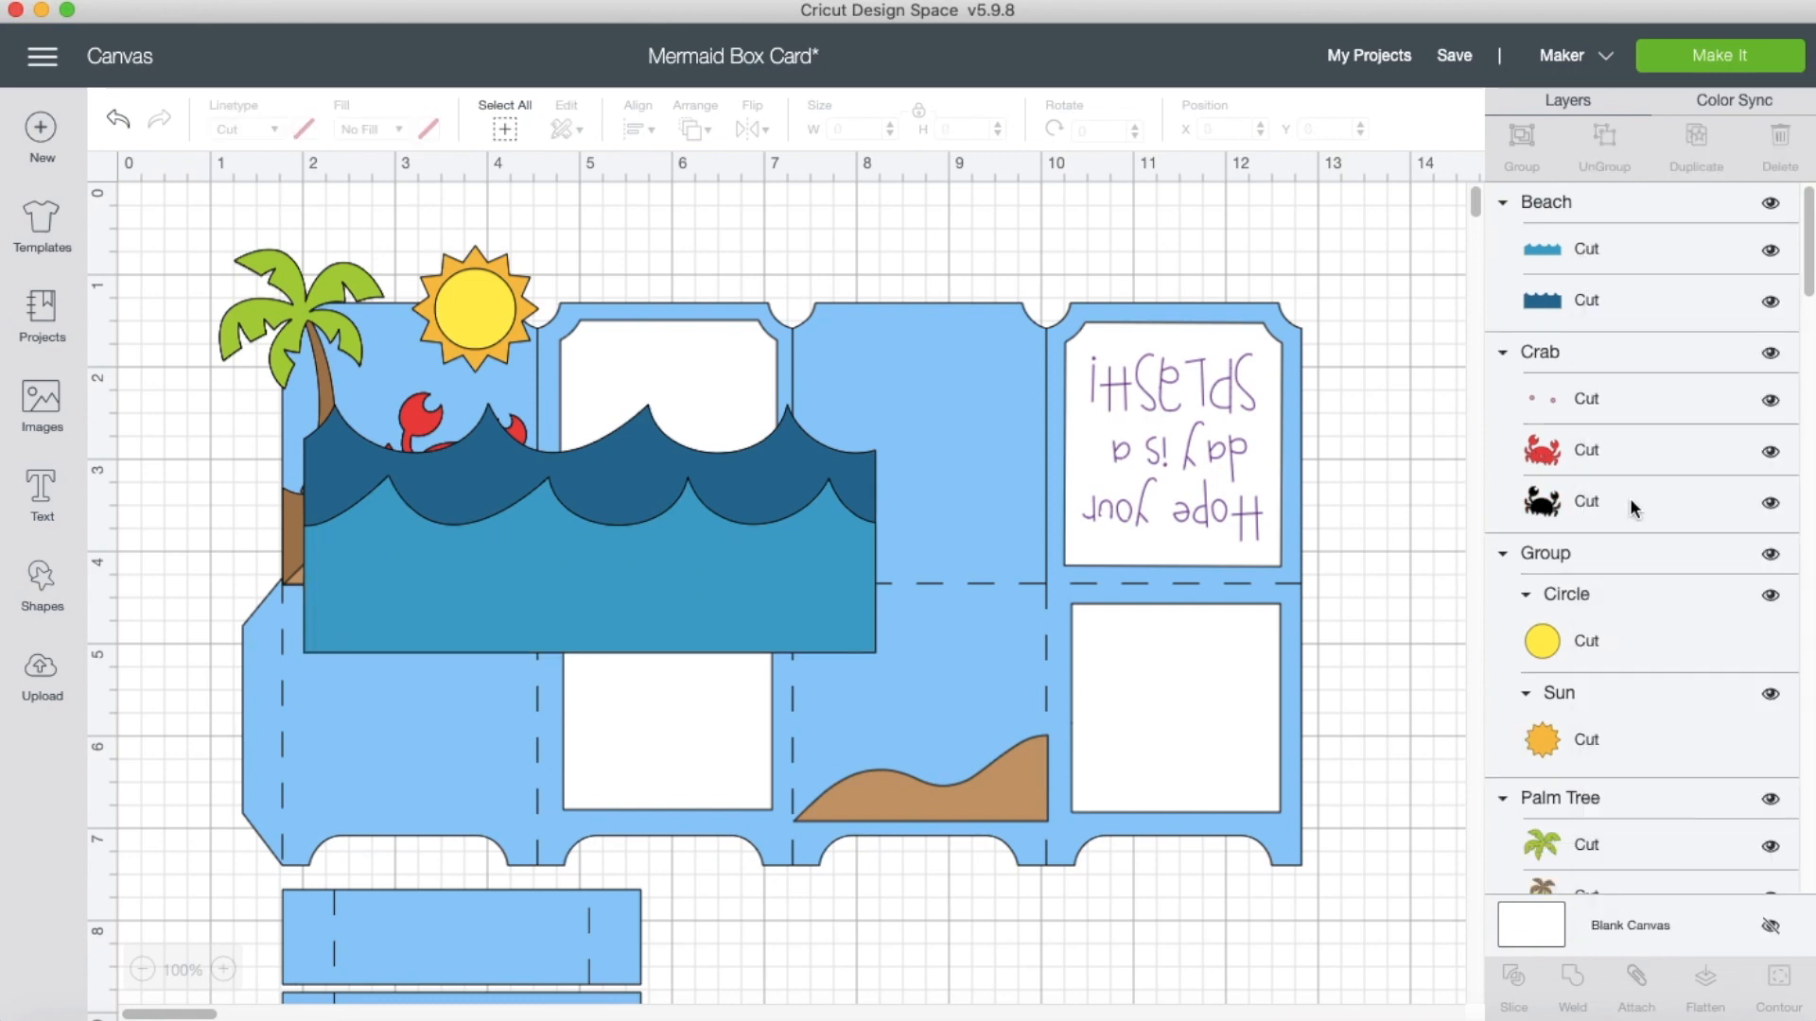
Shrink the waves to about 2.71 inches wide and position them between the fold lines of the first strip below the box.
left_click(813, 595)
left_click_drag(896, 675, 701, 566)
scroll(702, 566, "down", 3)
left_click_drag(568, 336, 711, 624)
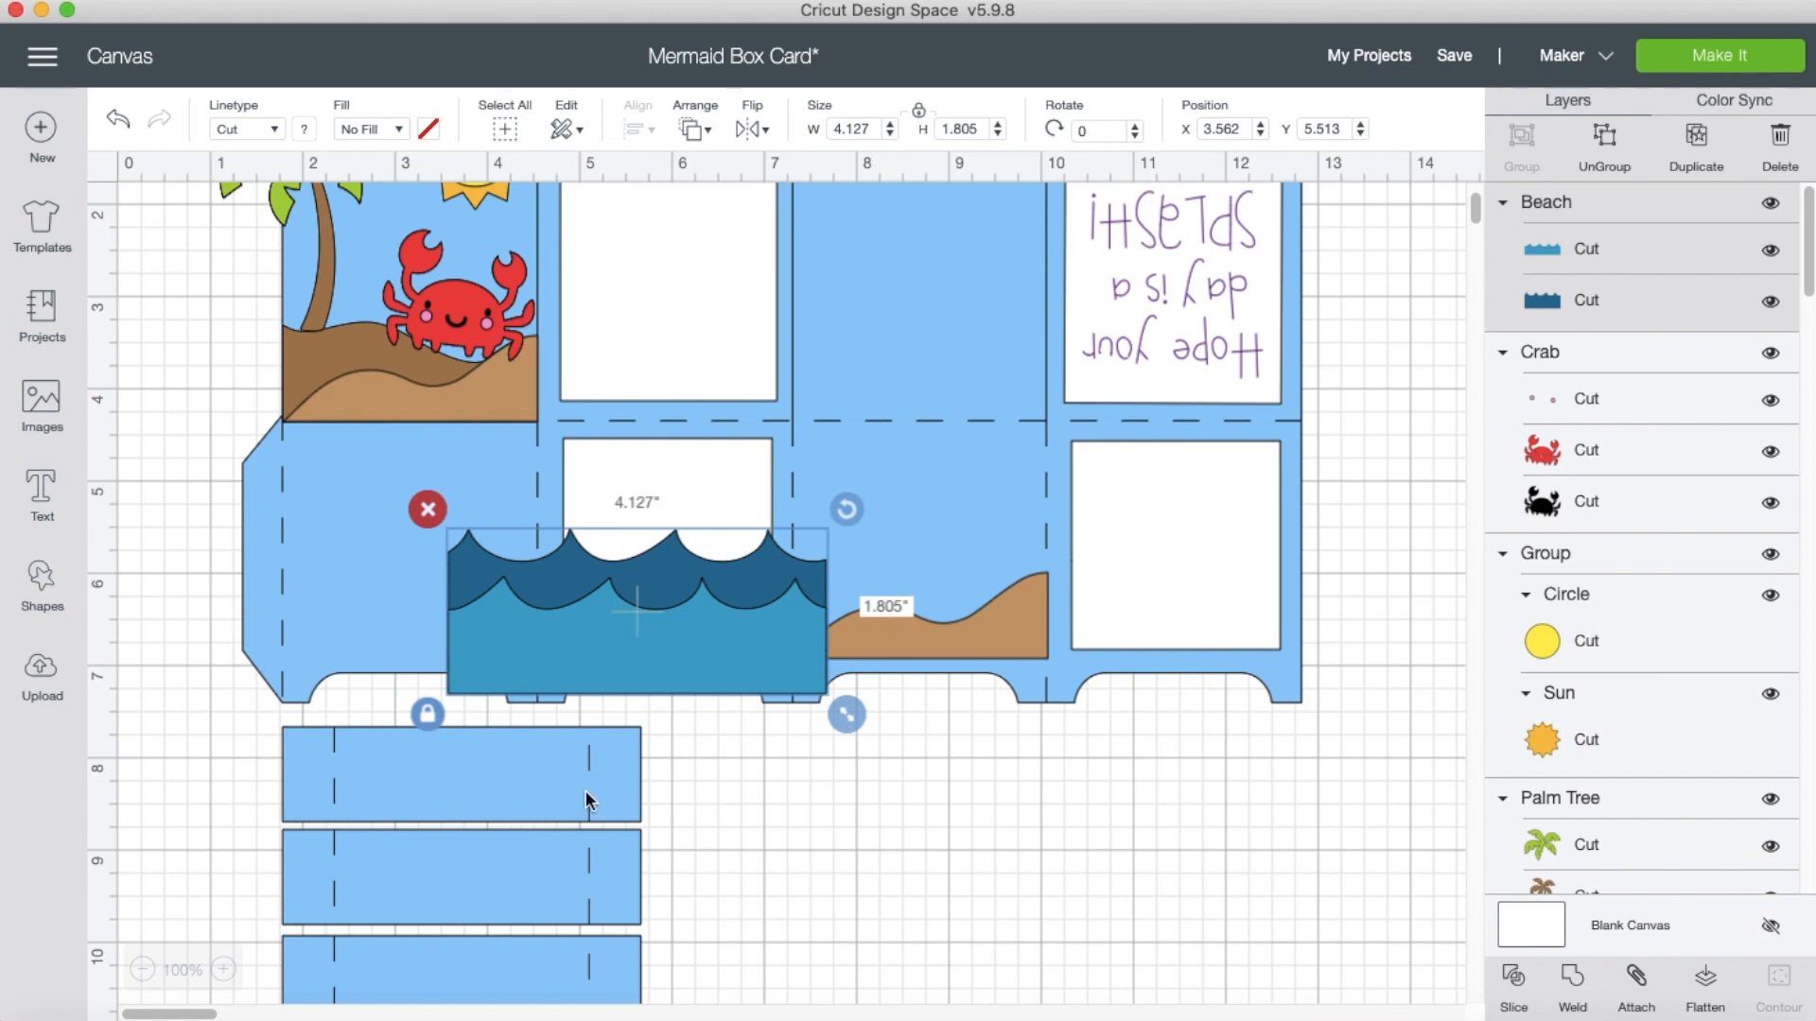
left_click_drag(670, 644, 560, 749)
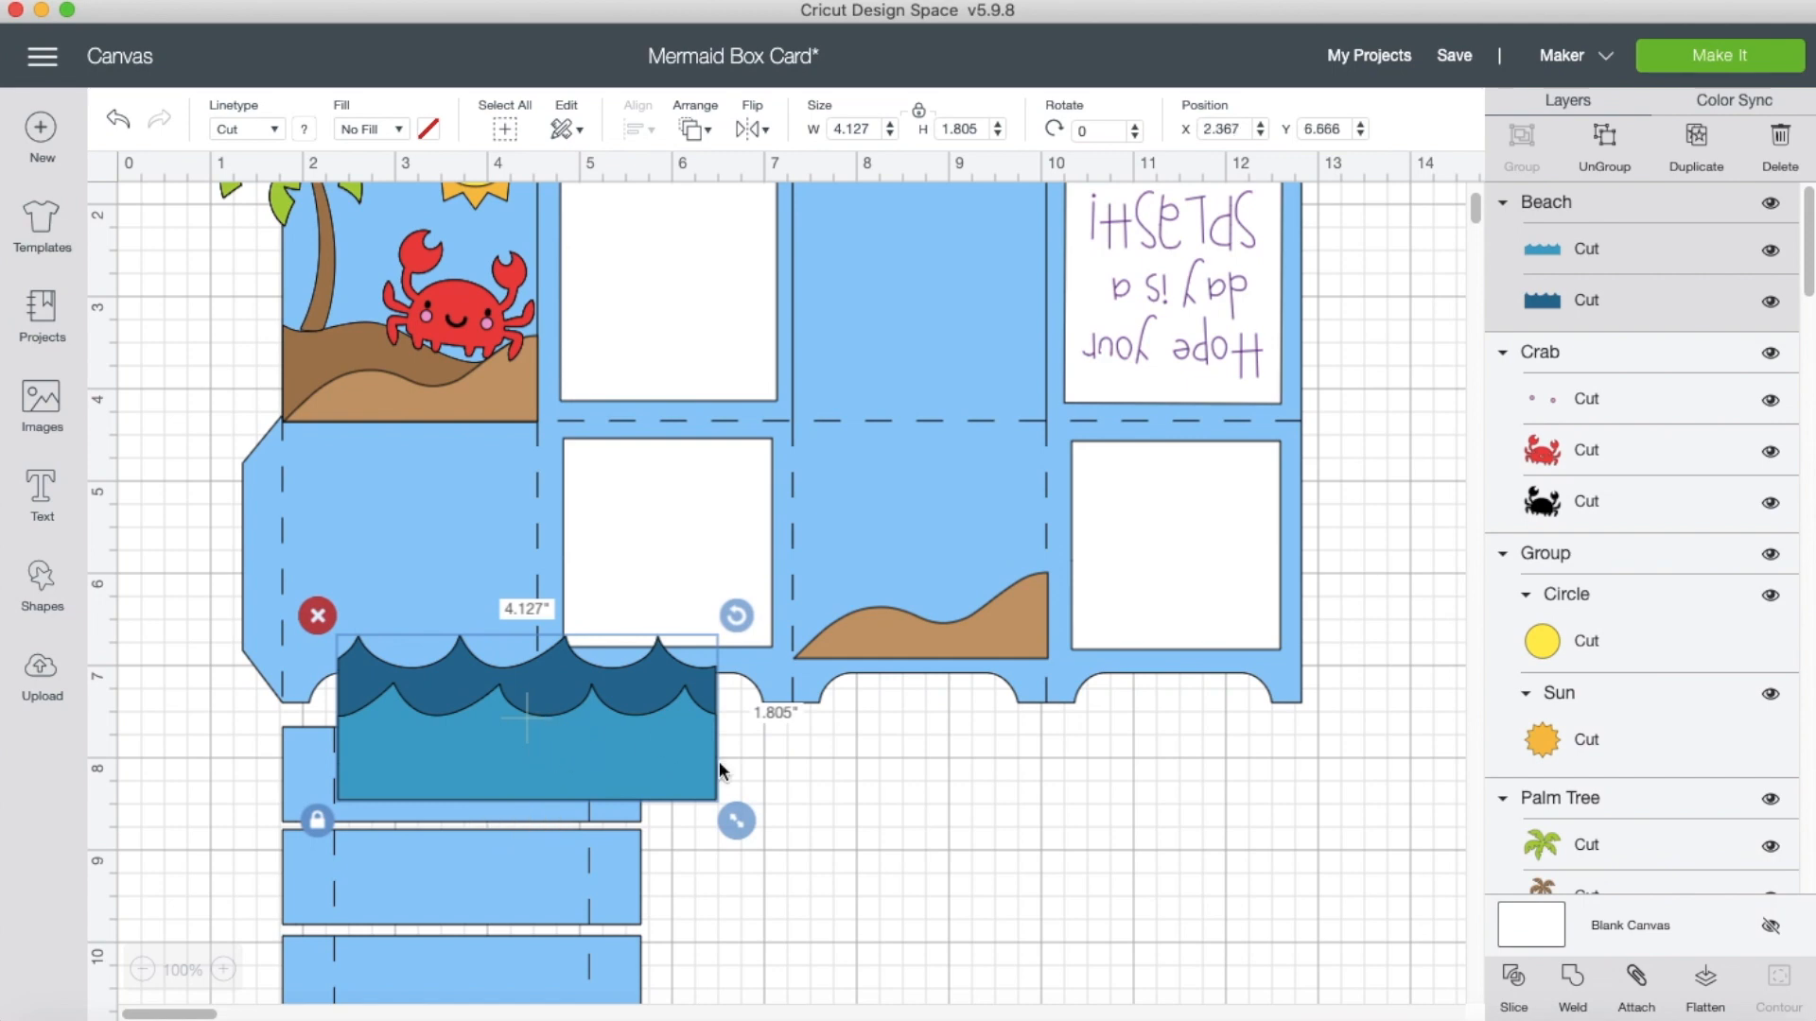
left_click_drag(736, 819, 614, 778)
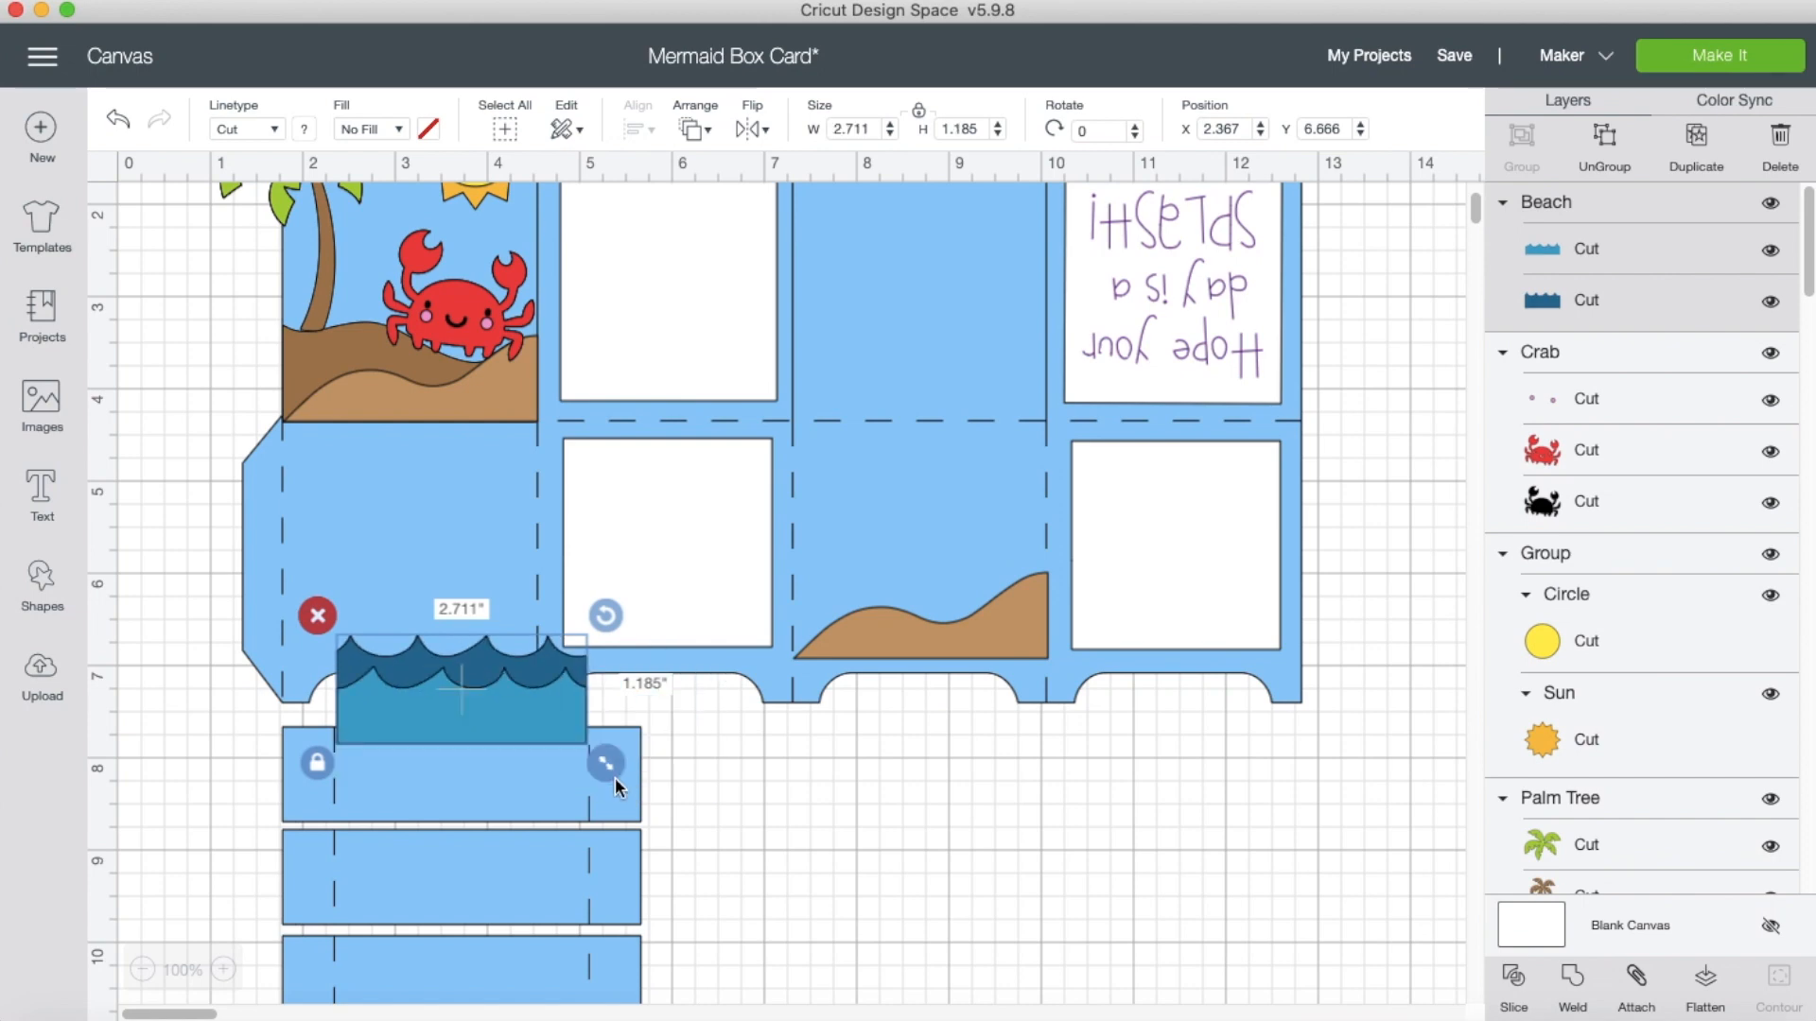
Stretch the waves without keeping proportions to about 2.75 by 1.94 inches, and relock the aspect ratio.
left_click(318, 764)
left_click_drag(609, 766, 609, 840)
scroll(319, 776, "down", 1)
left_click(317, 764)
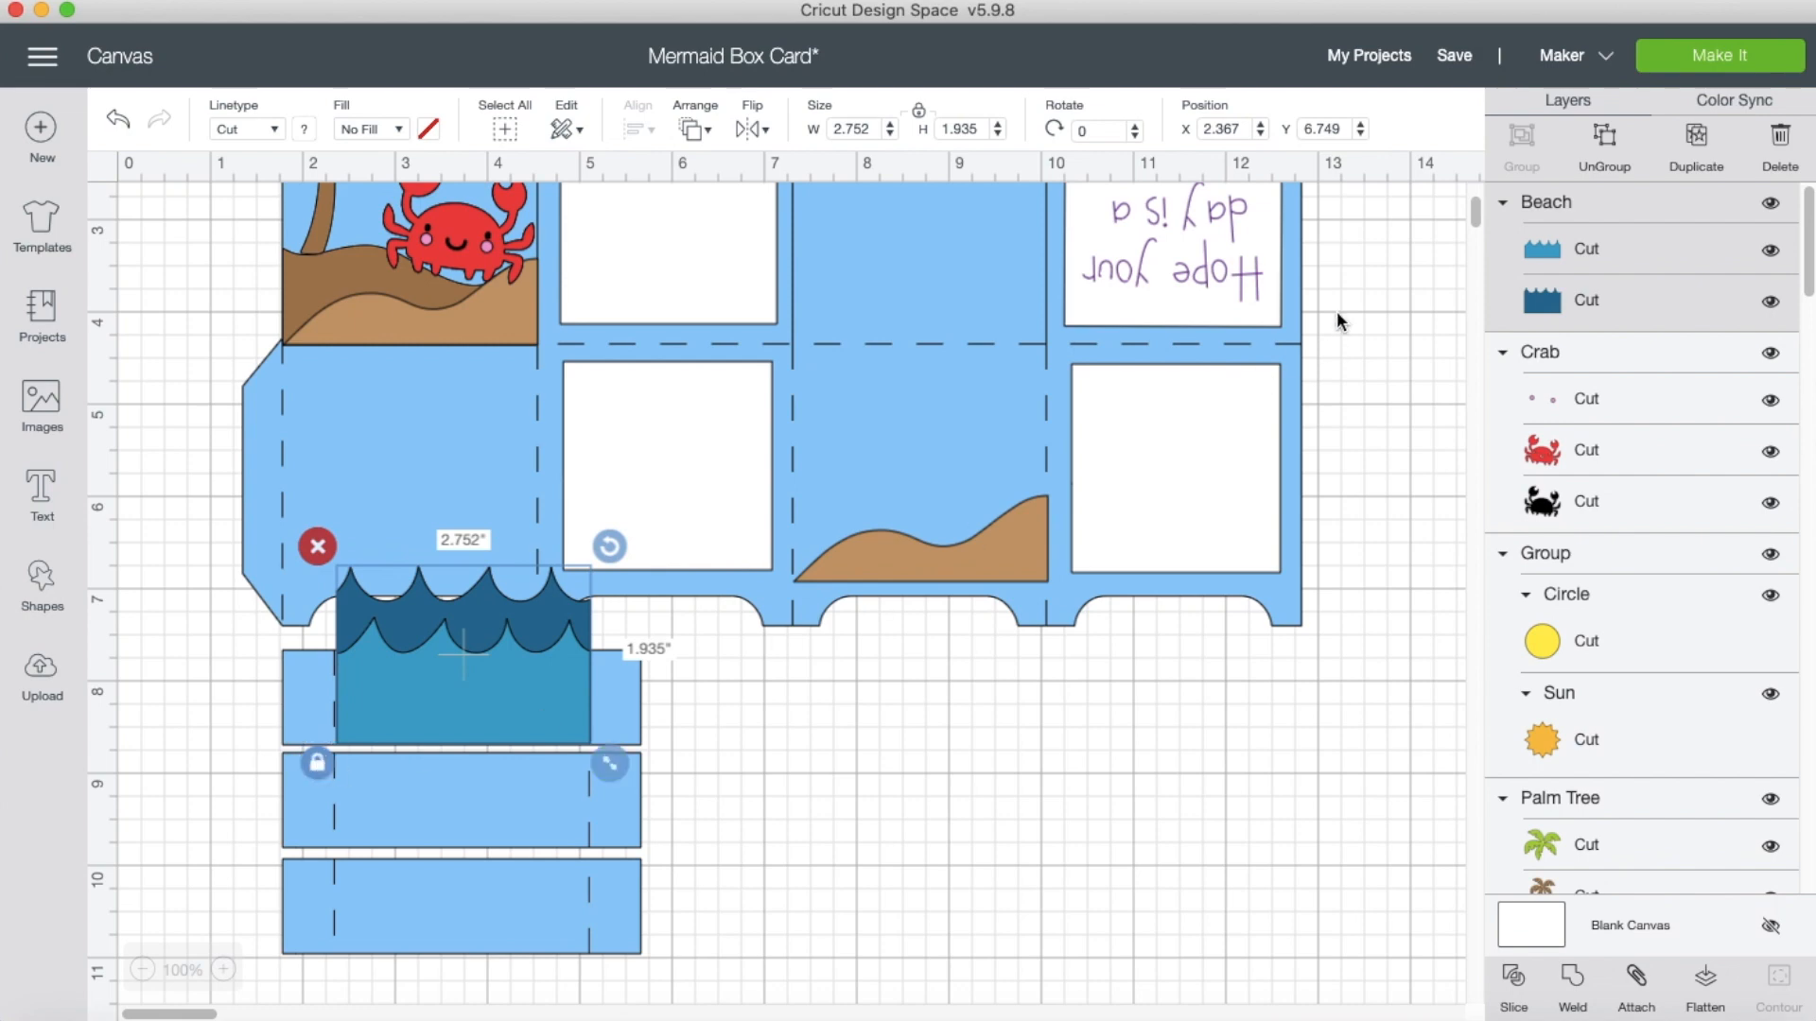
Ungroup the two waves and move the lighter wave straight down onto the second strip.
left_click(1605, 139)
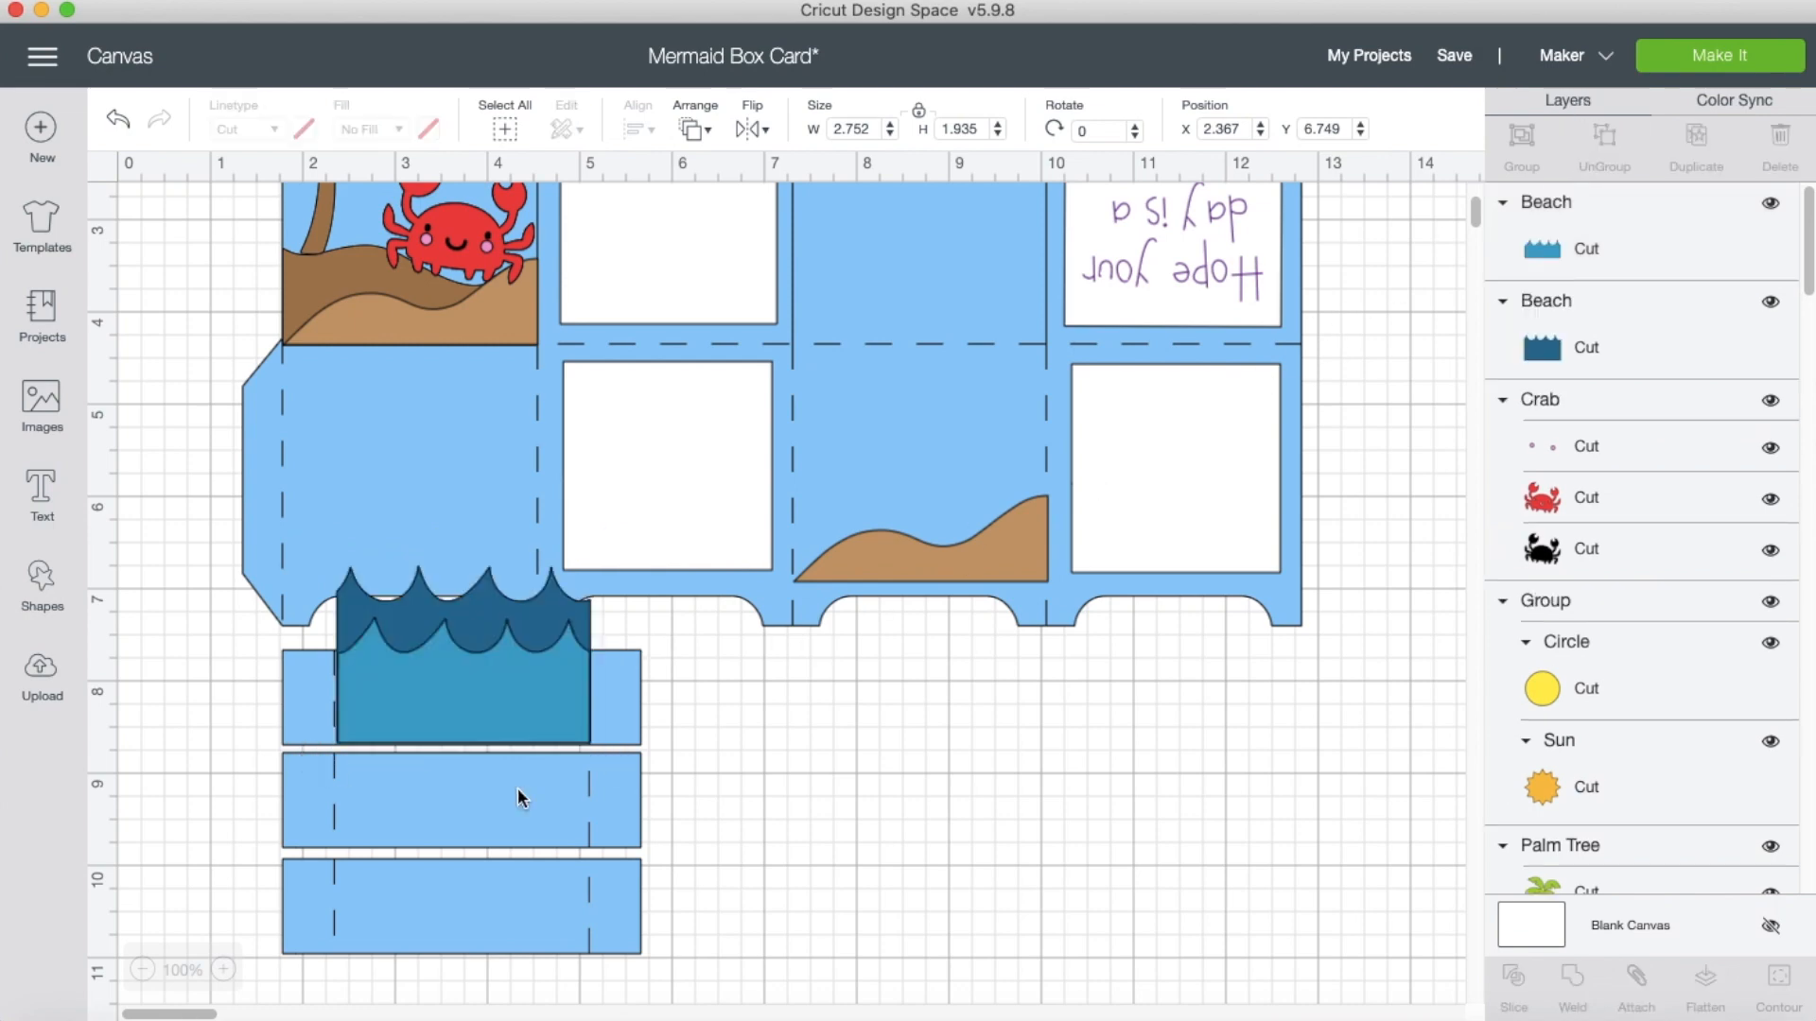
left_click_drag(464, 708, 465, 790)
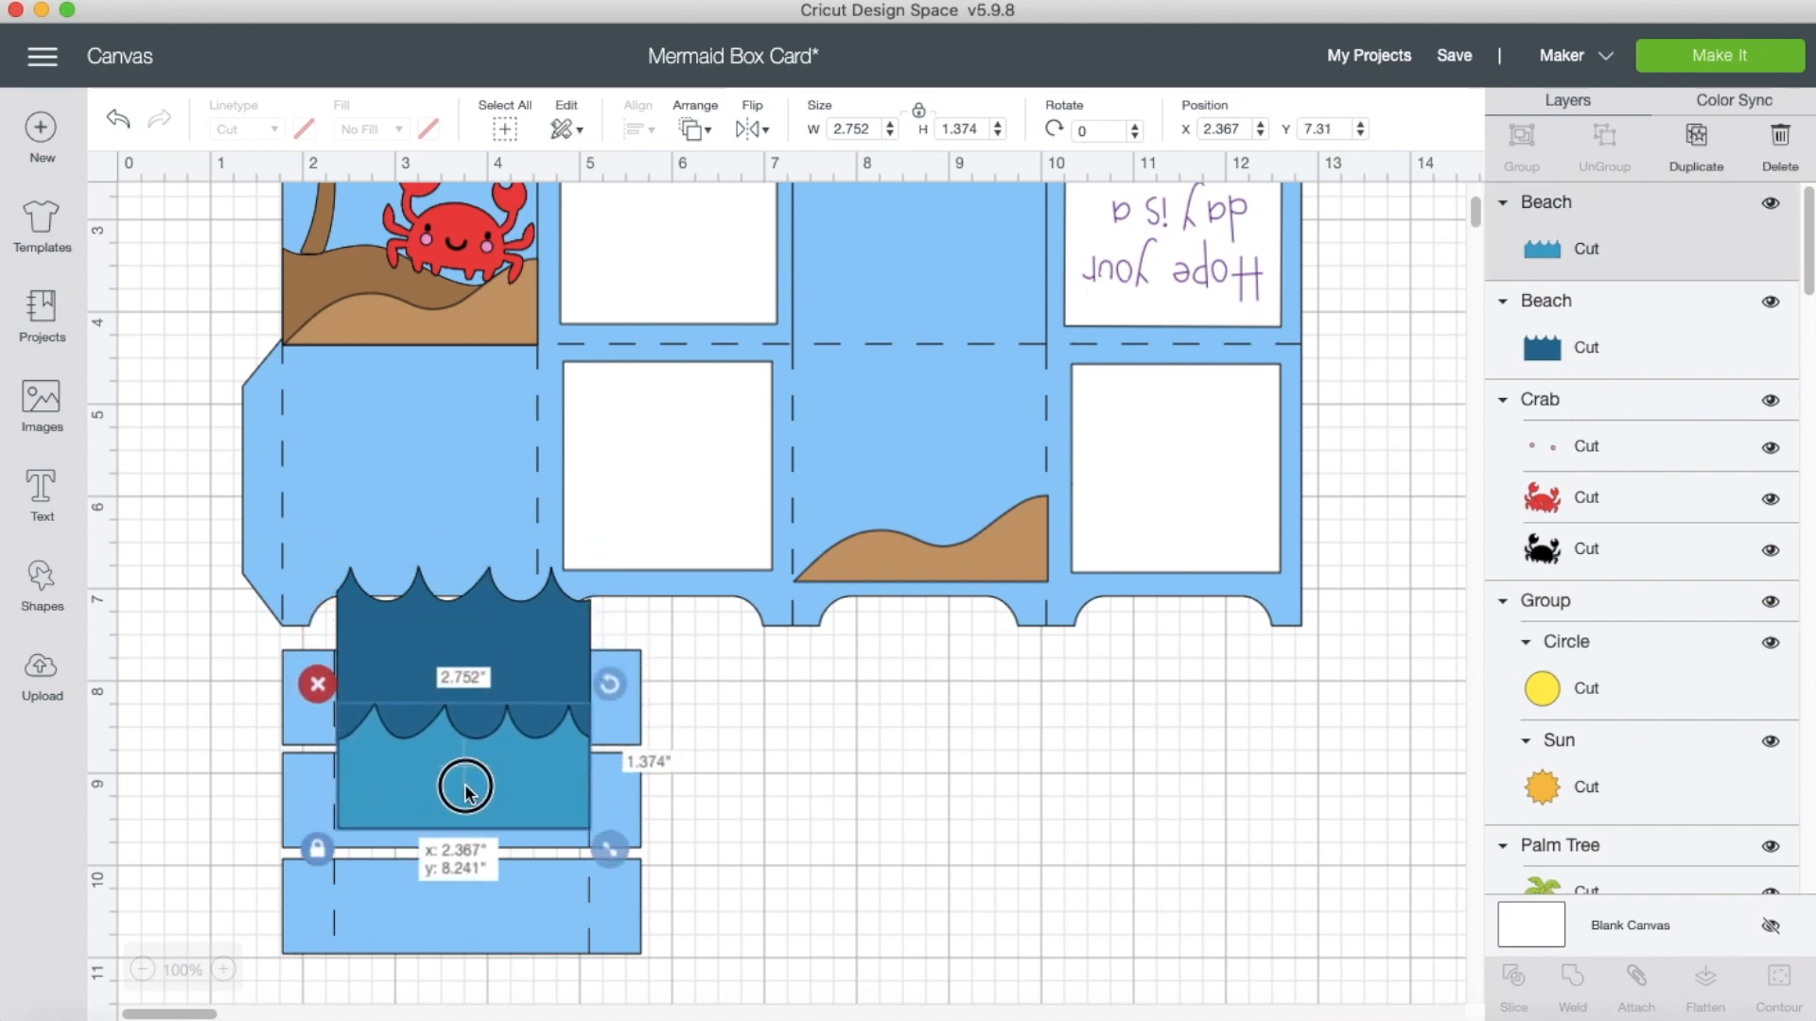
Resize the dark blue wave without keeping proportions to about 2.71 by 1.57 inches, and relock its aspect ratio.
left_click(425, 785)
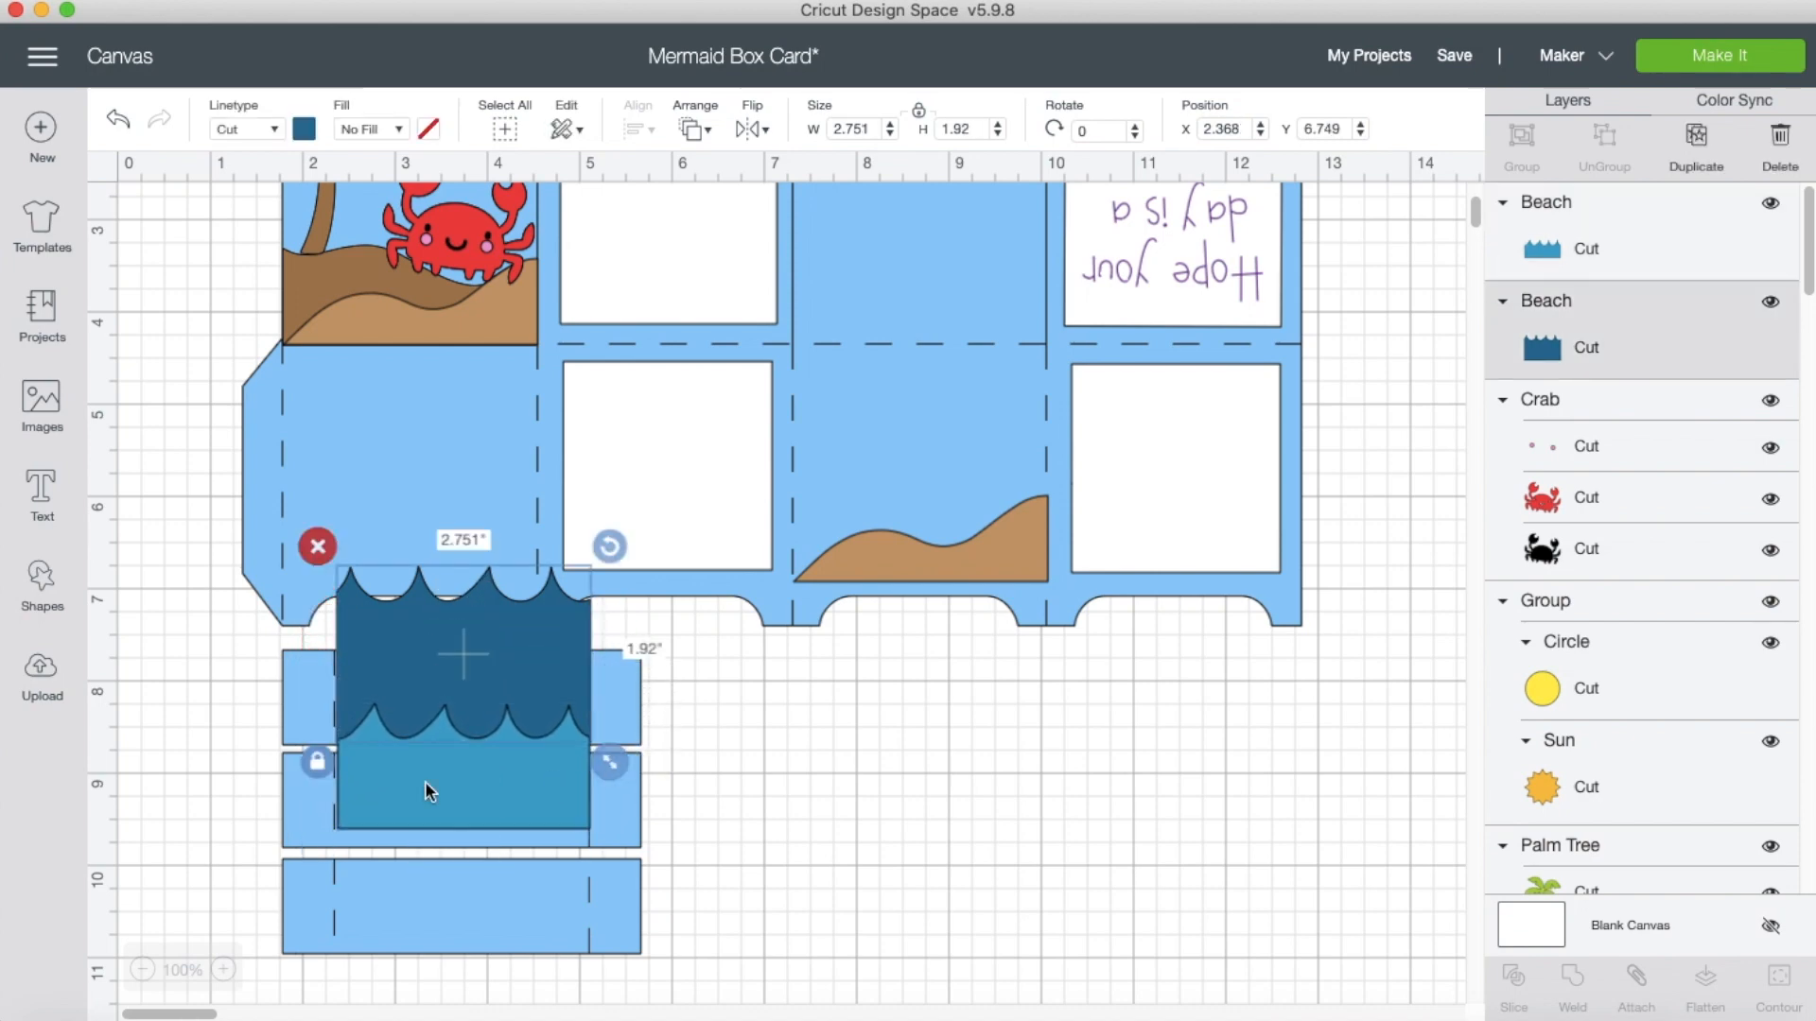
left_click(314, 764)
left_click_drag(613, 771, 610, 737)
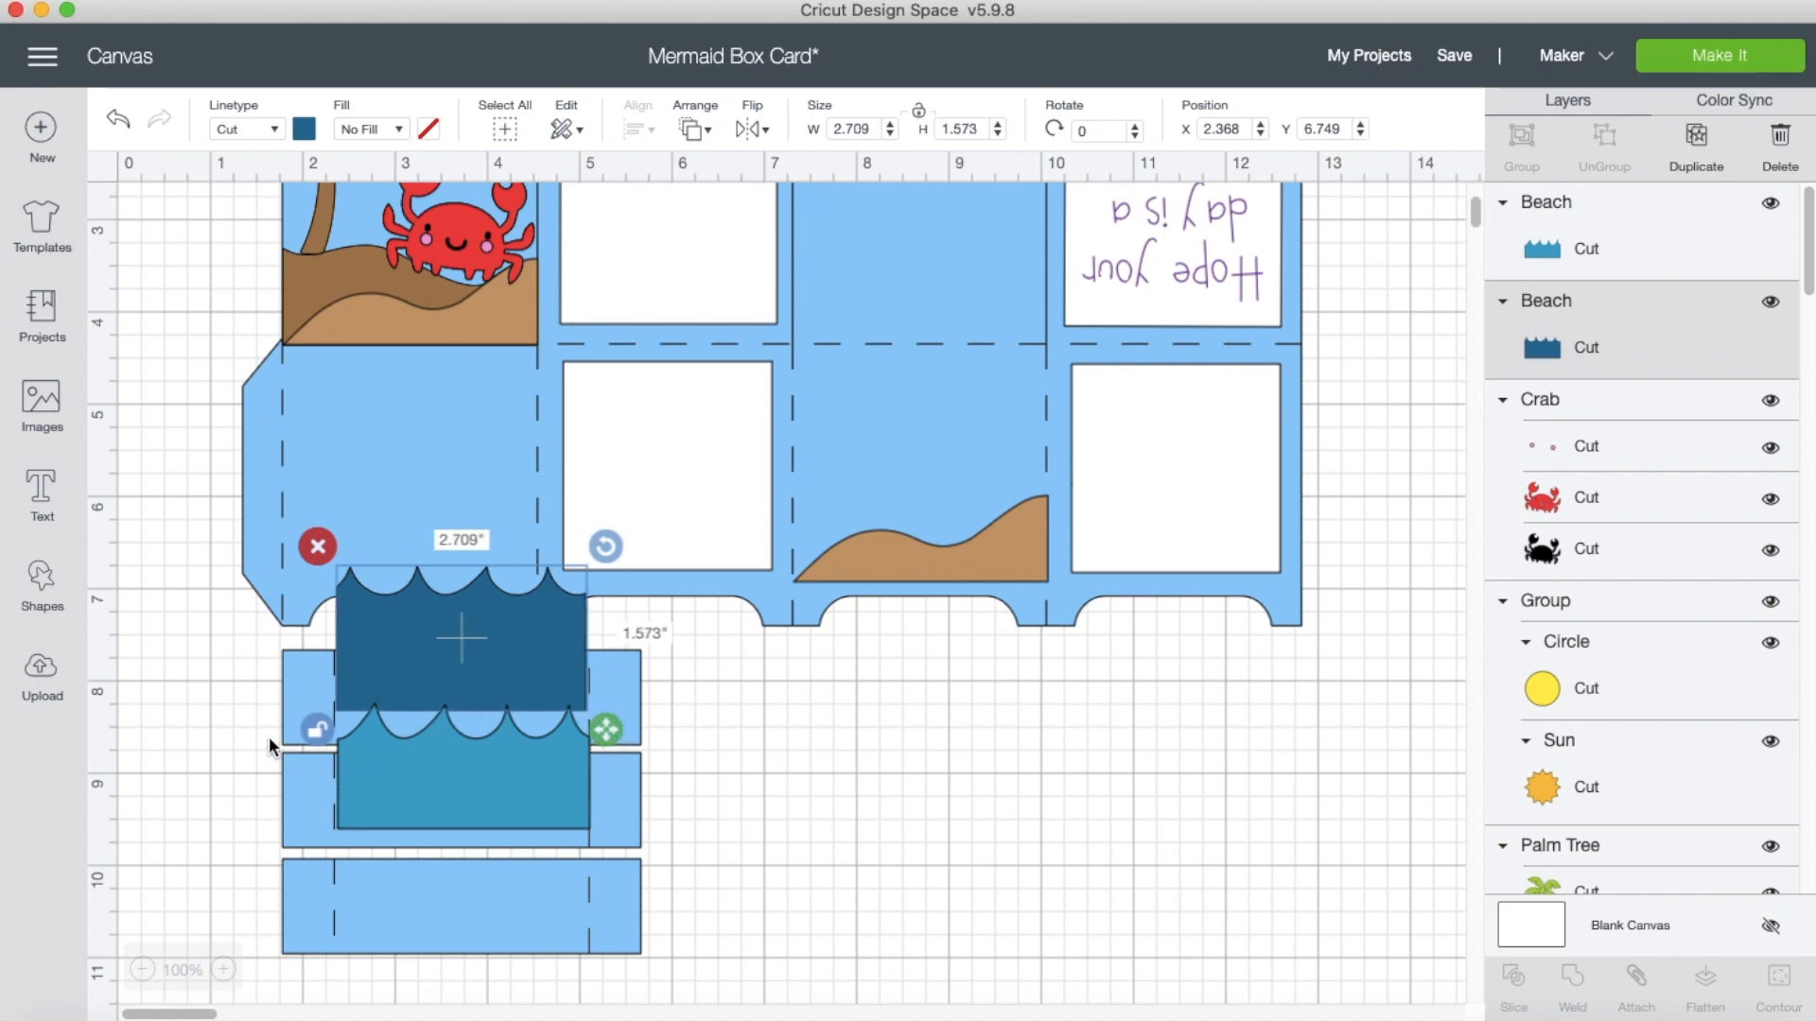
left_click(315, 728)
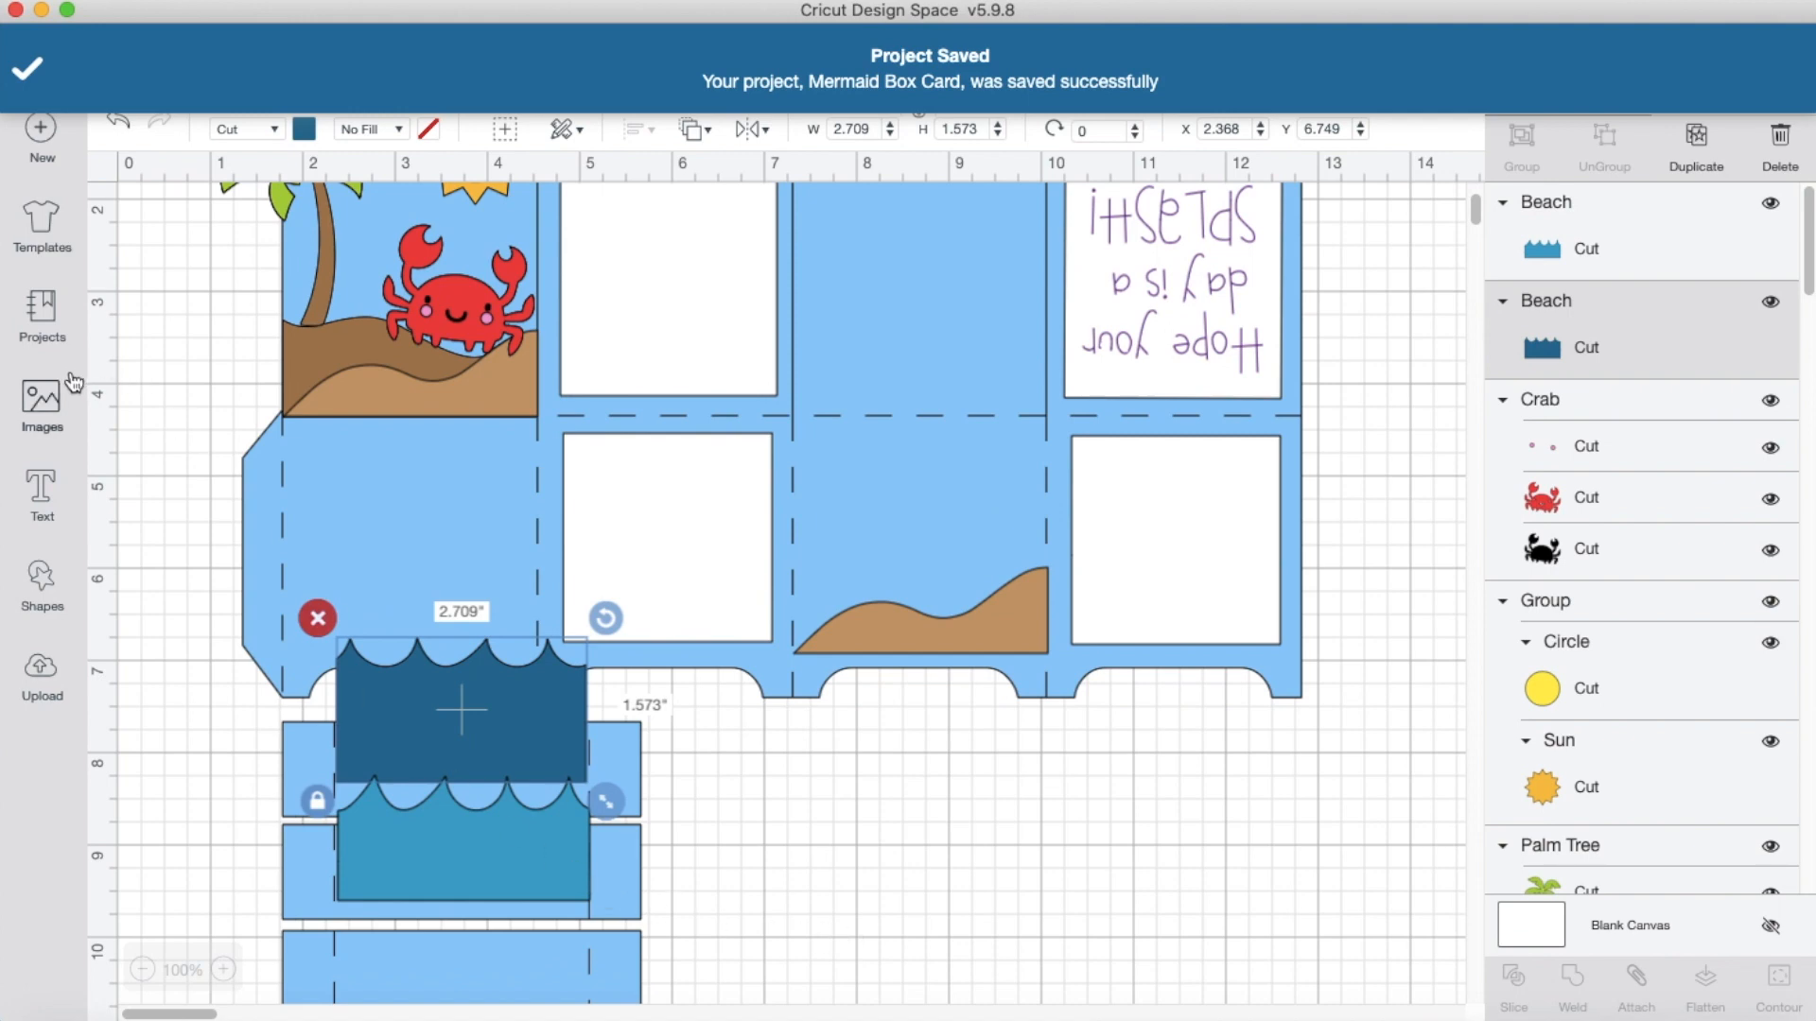
Search the image library for "mermaid" in place of the earlier beach search.
left_click(31, 405)
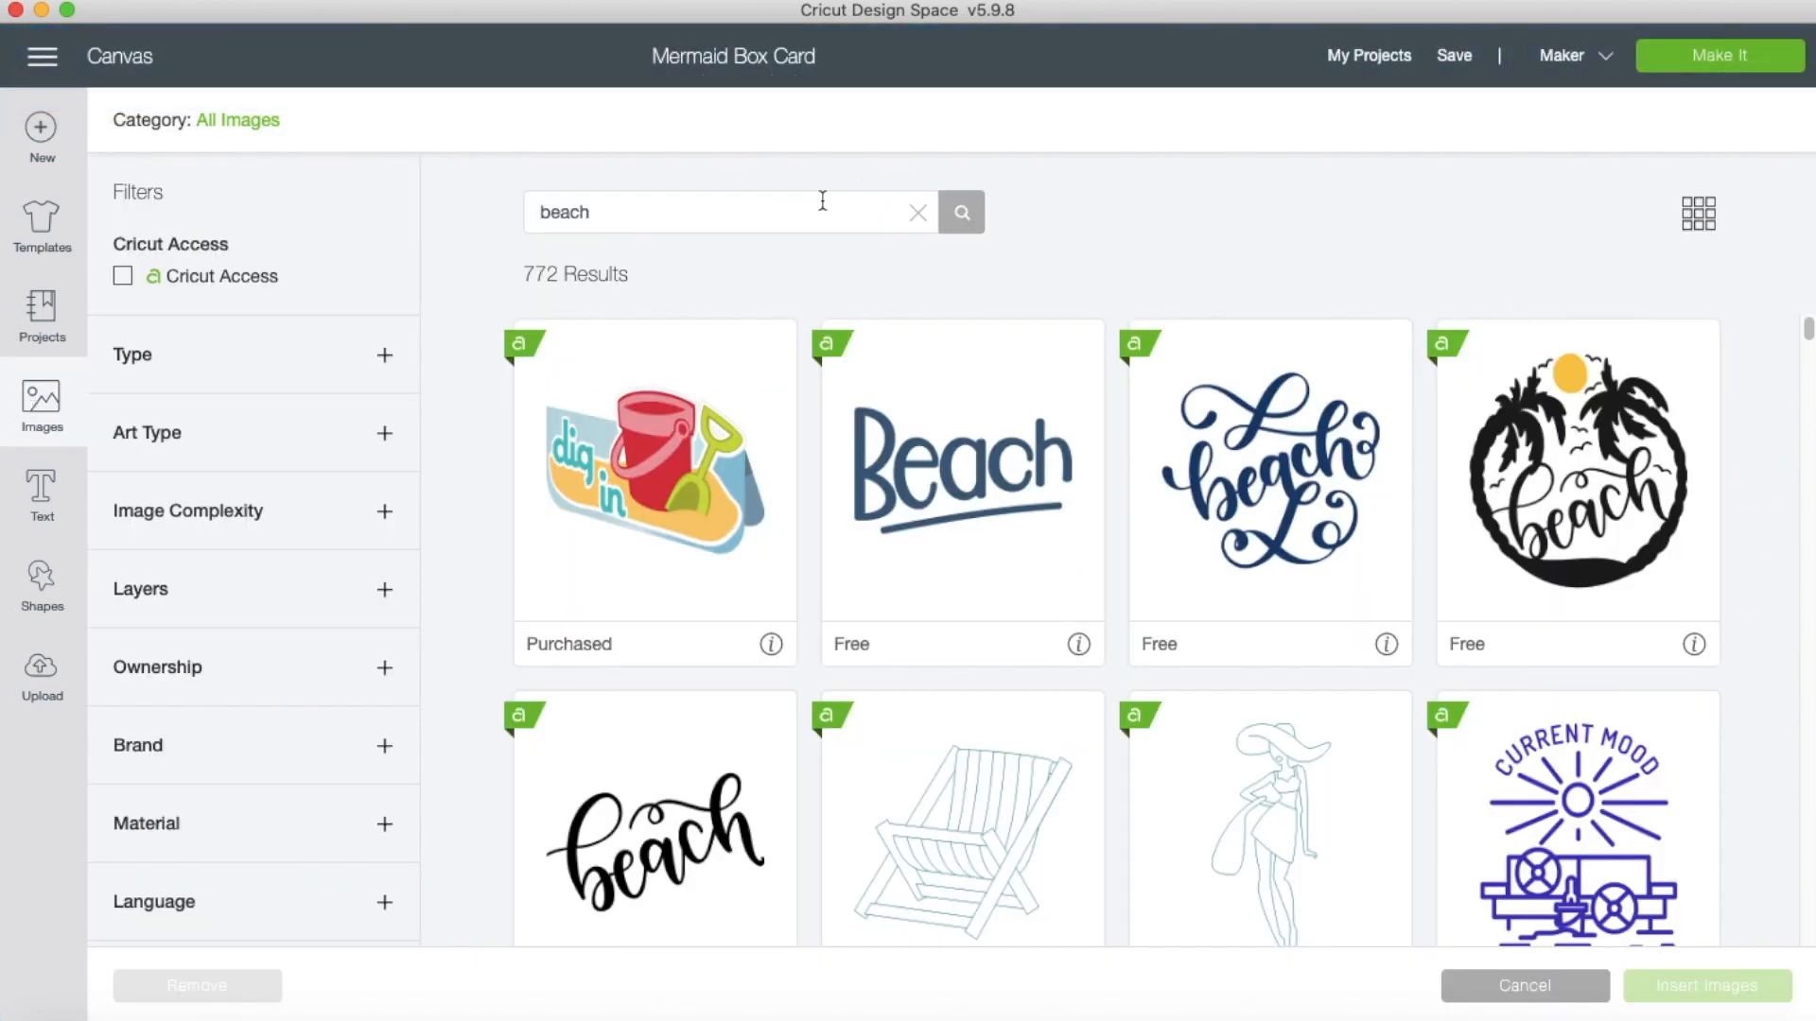
left_click(916, 213)
left_click(811, 211)
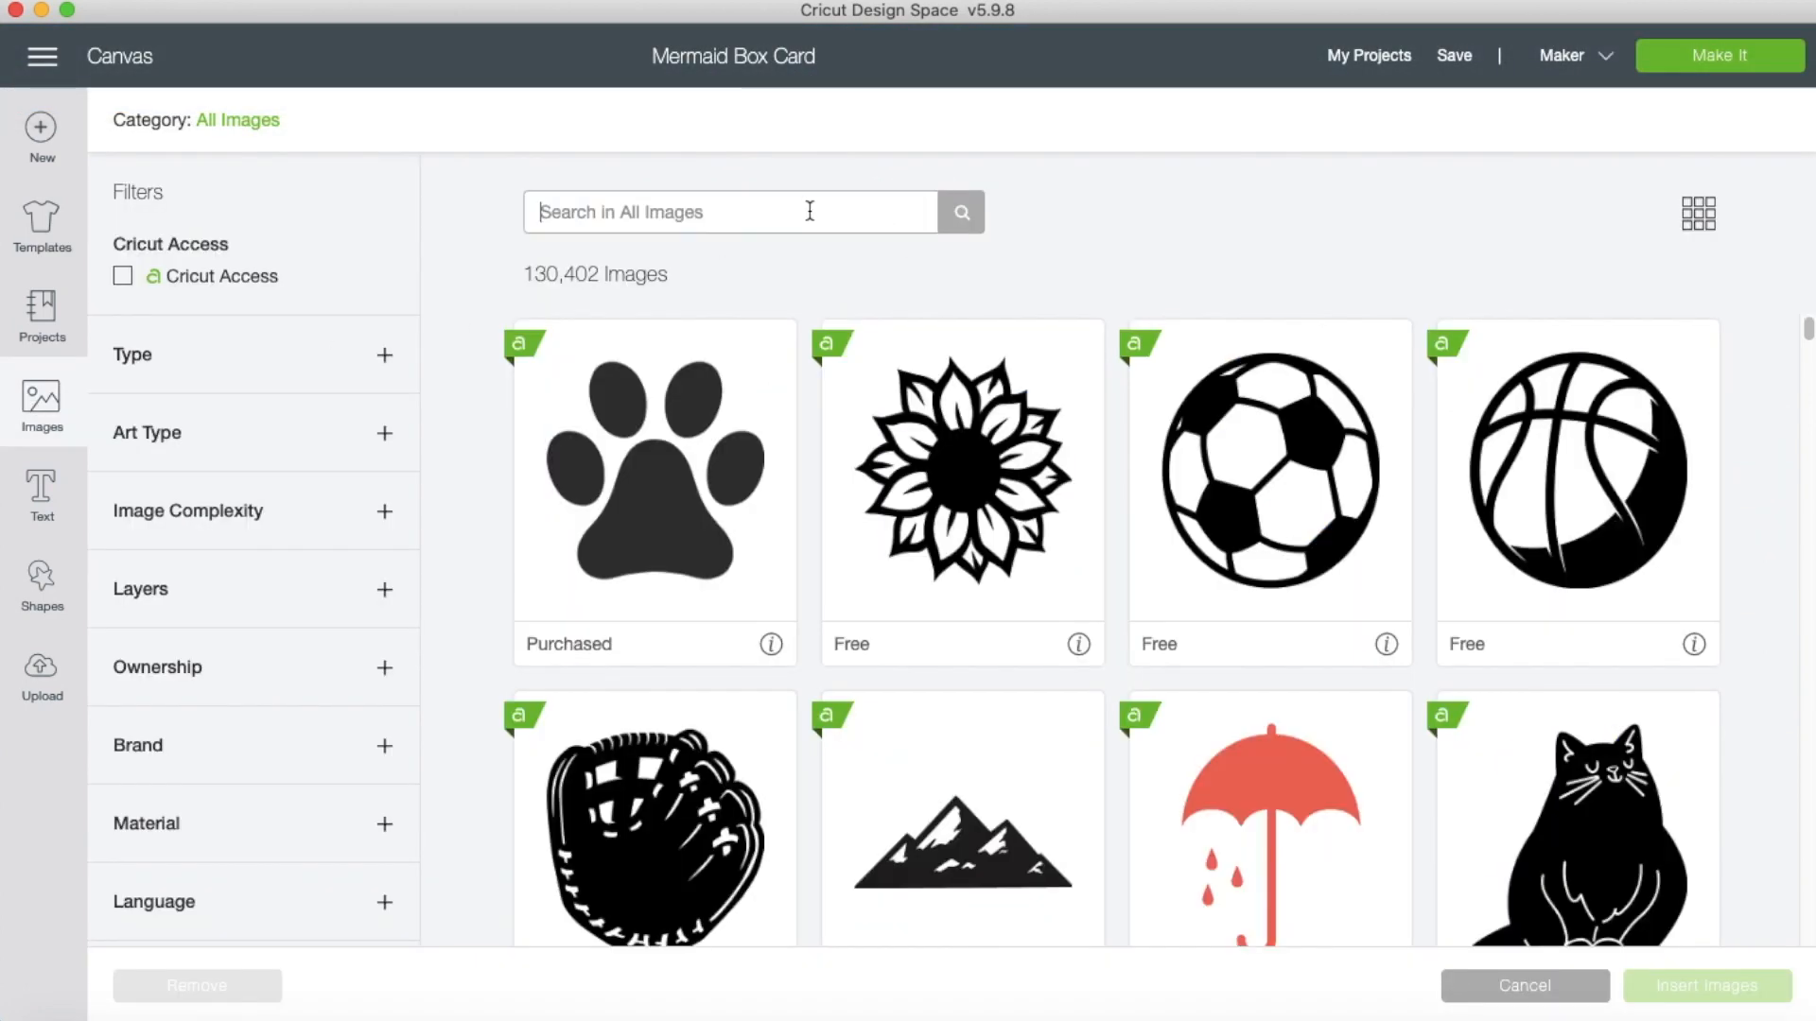
type("merma")
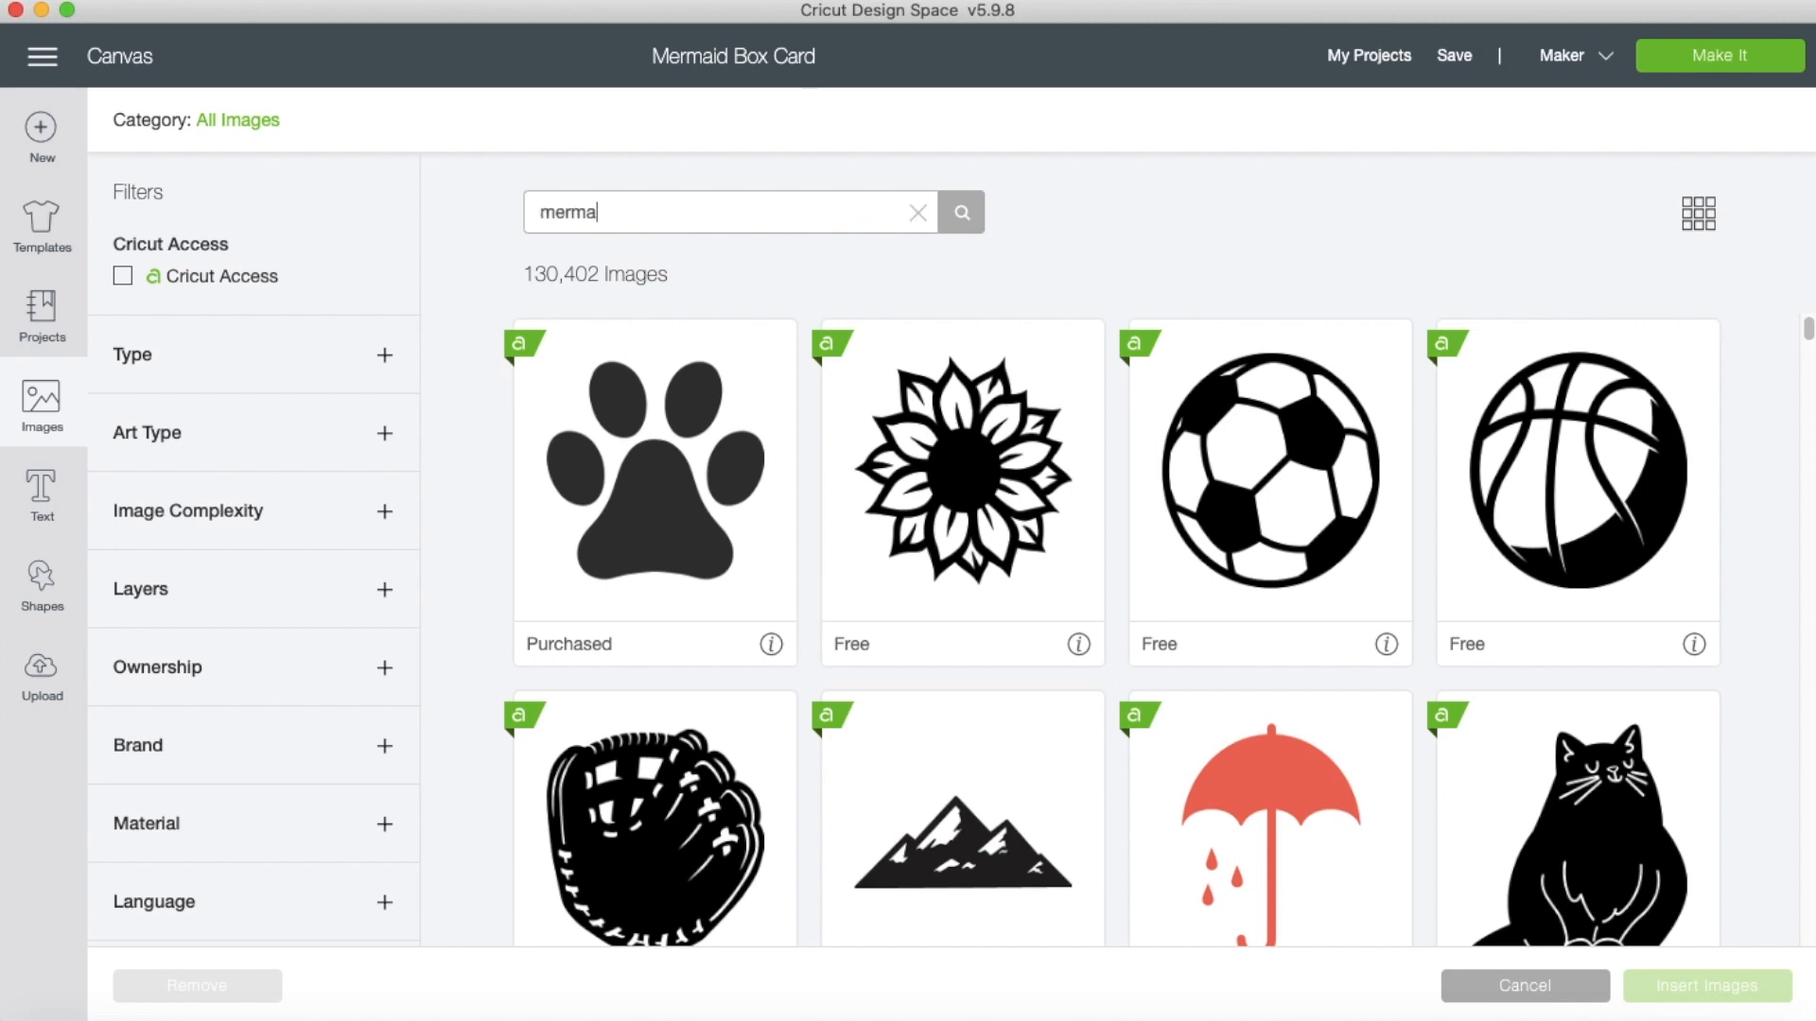
type("id")
key("Return")
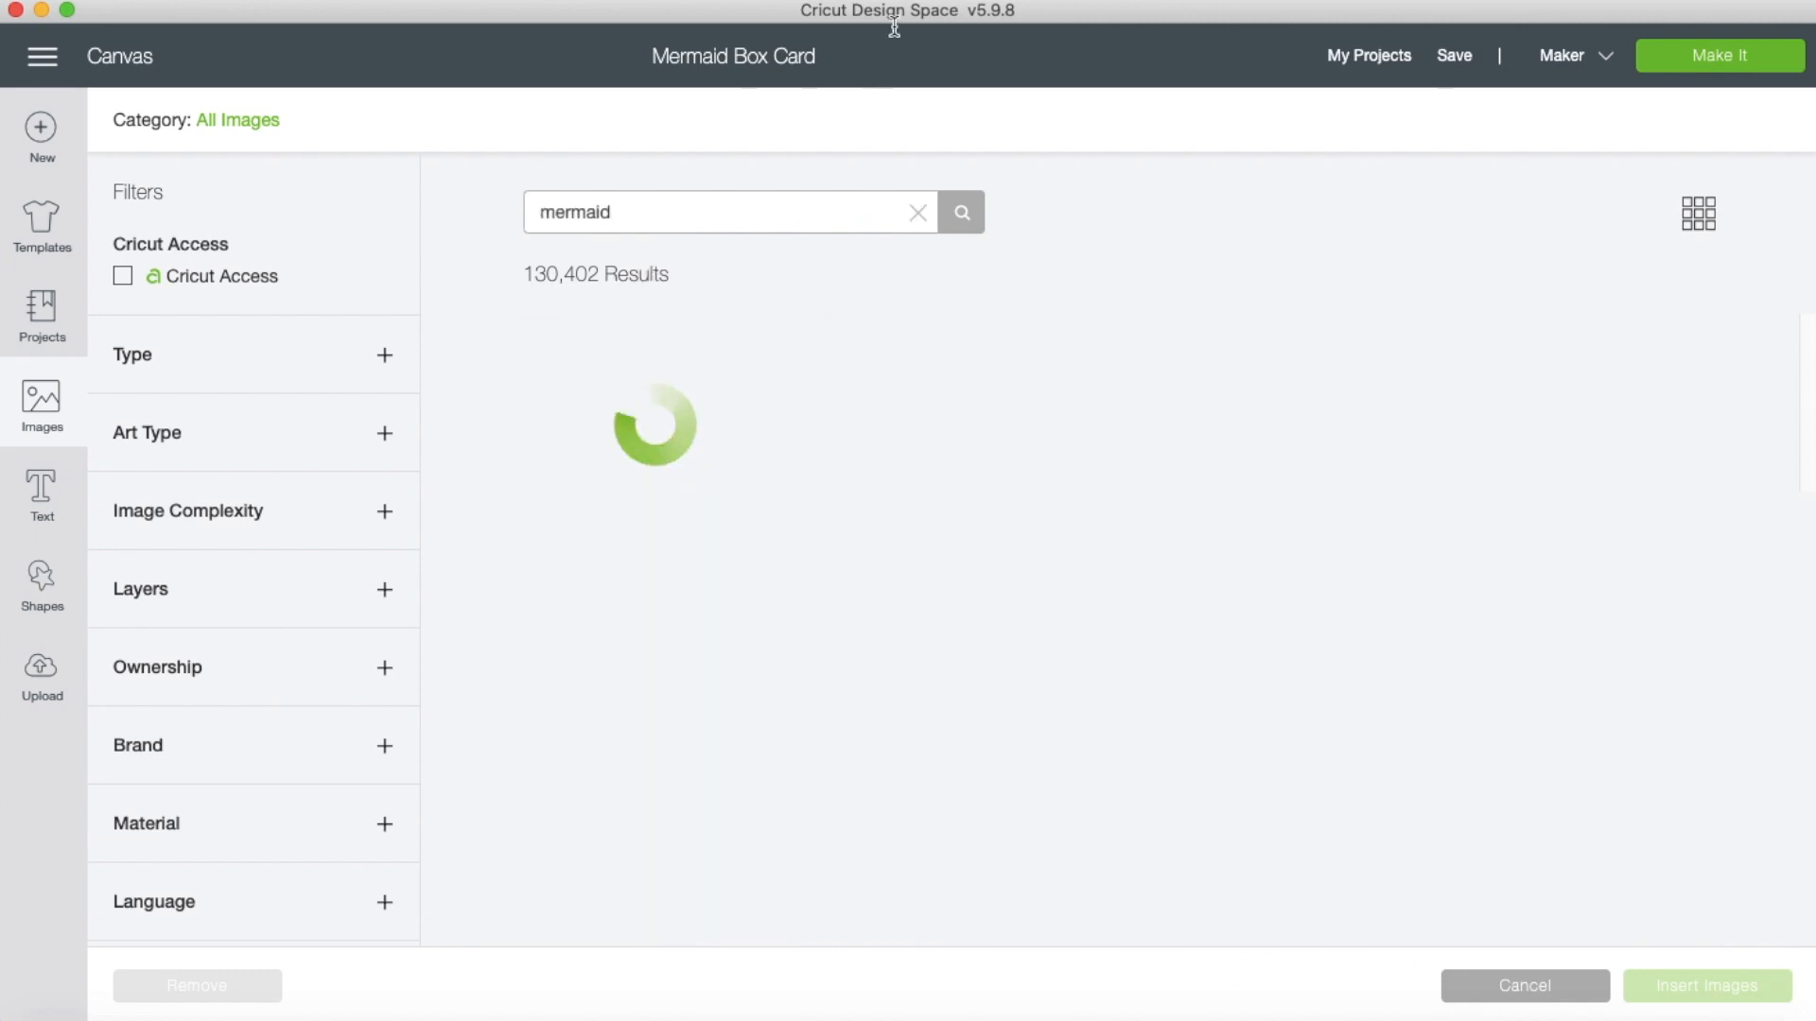
Insert the pink-haired mermaid with a green scaled tail, starfish and seahorse onto the canvas.
scroll(1046, 438, "down", 10)
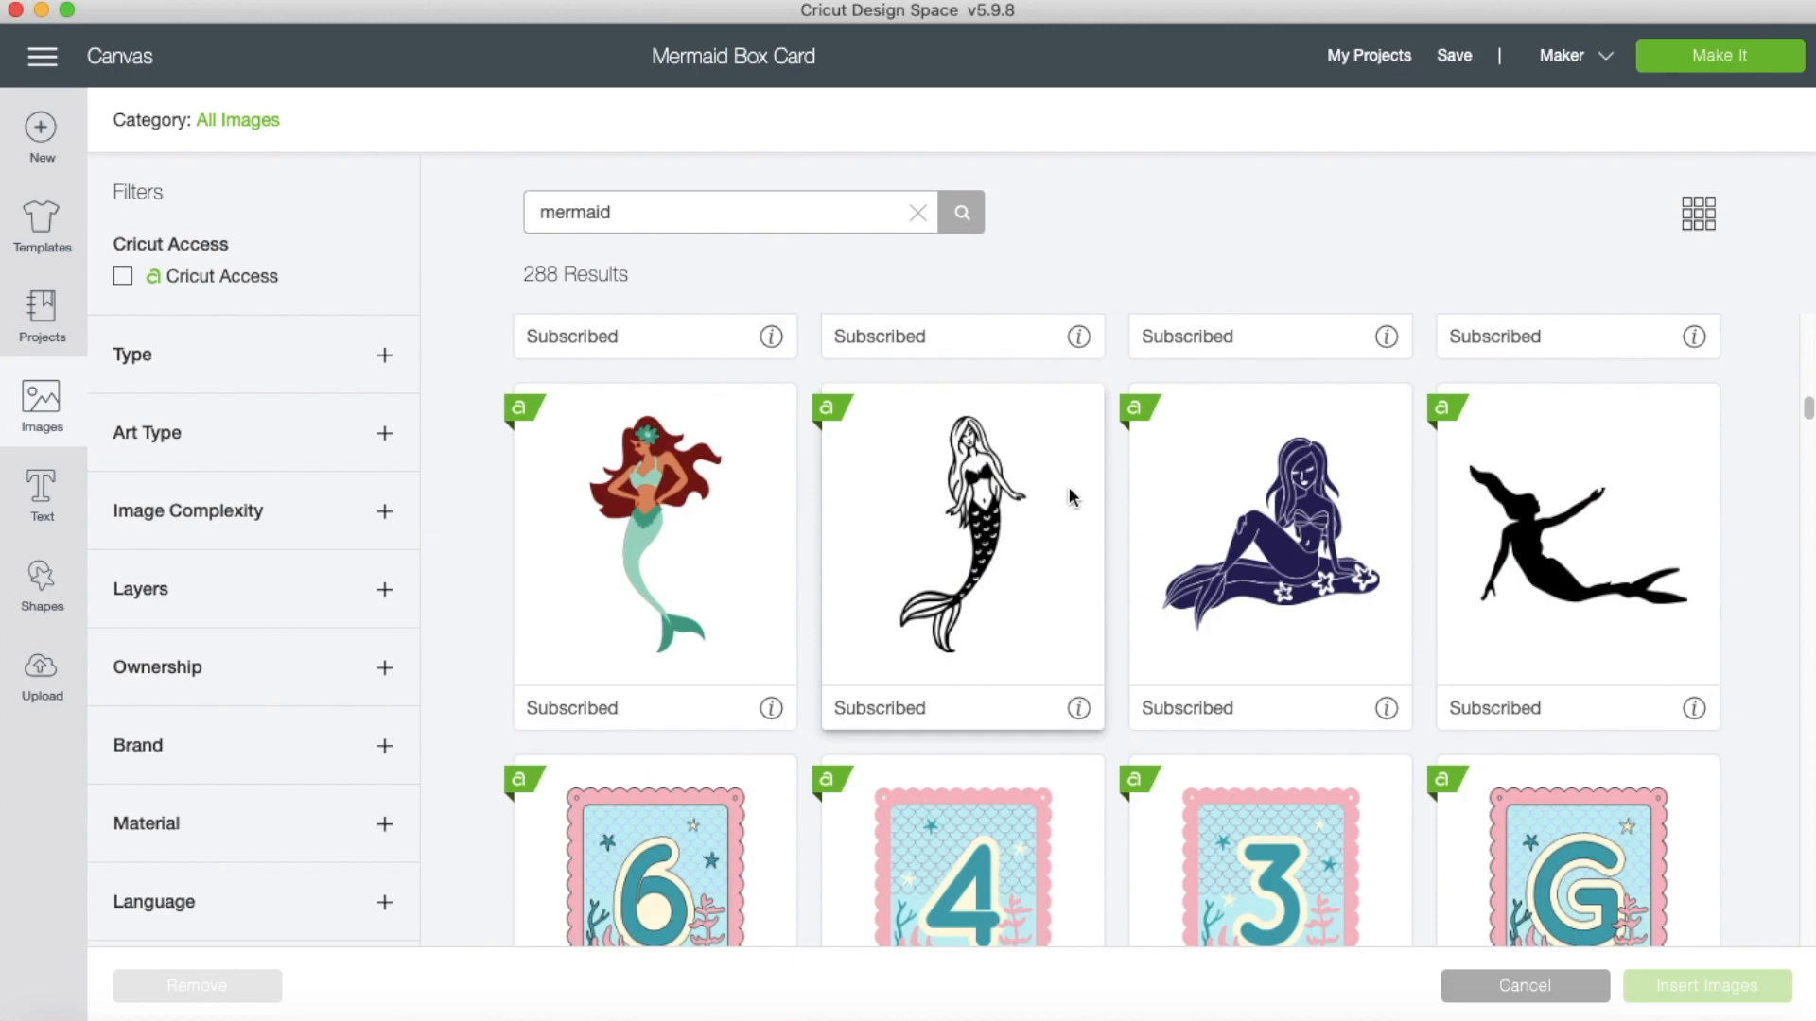
scroll(1052, 456, "down", 15)
scroll(1067, 532, "down", 4)
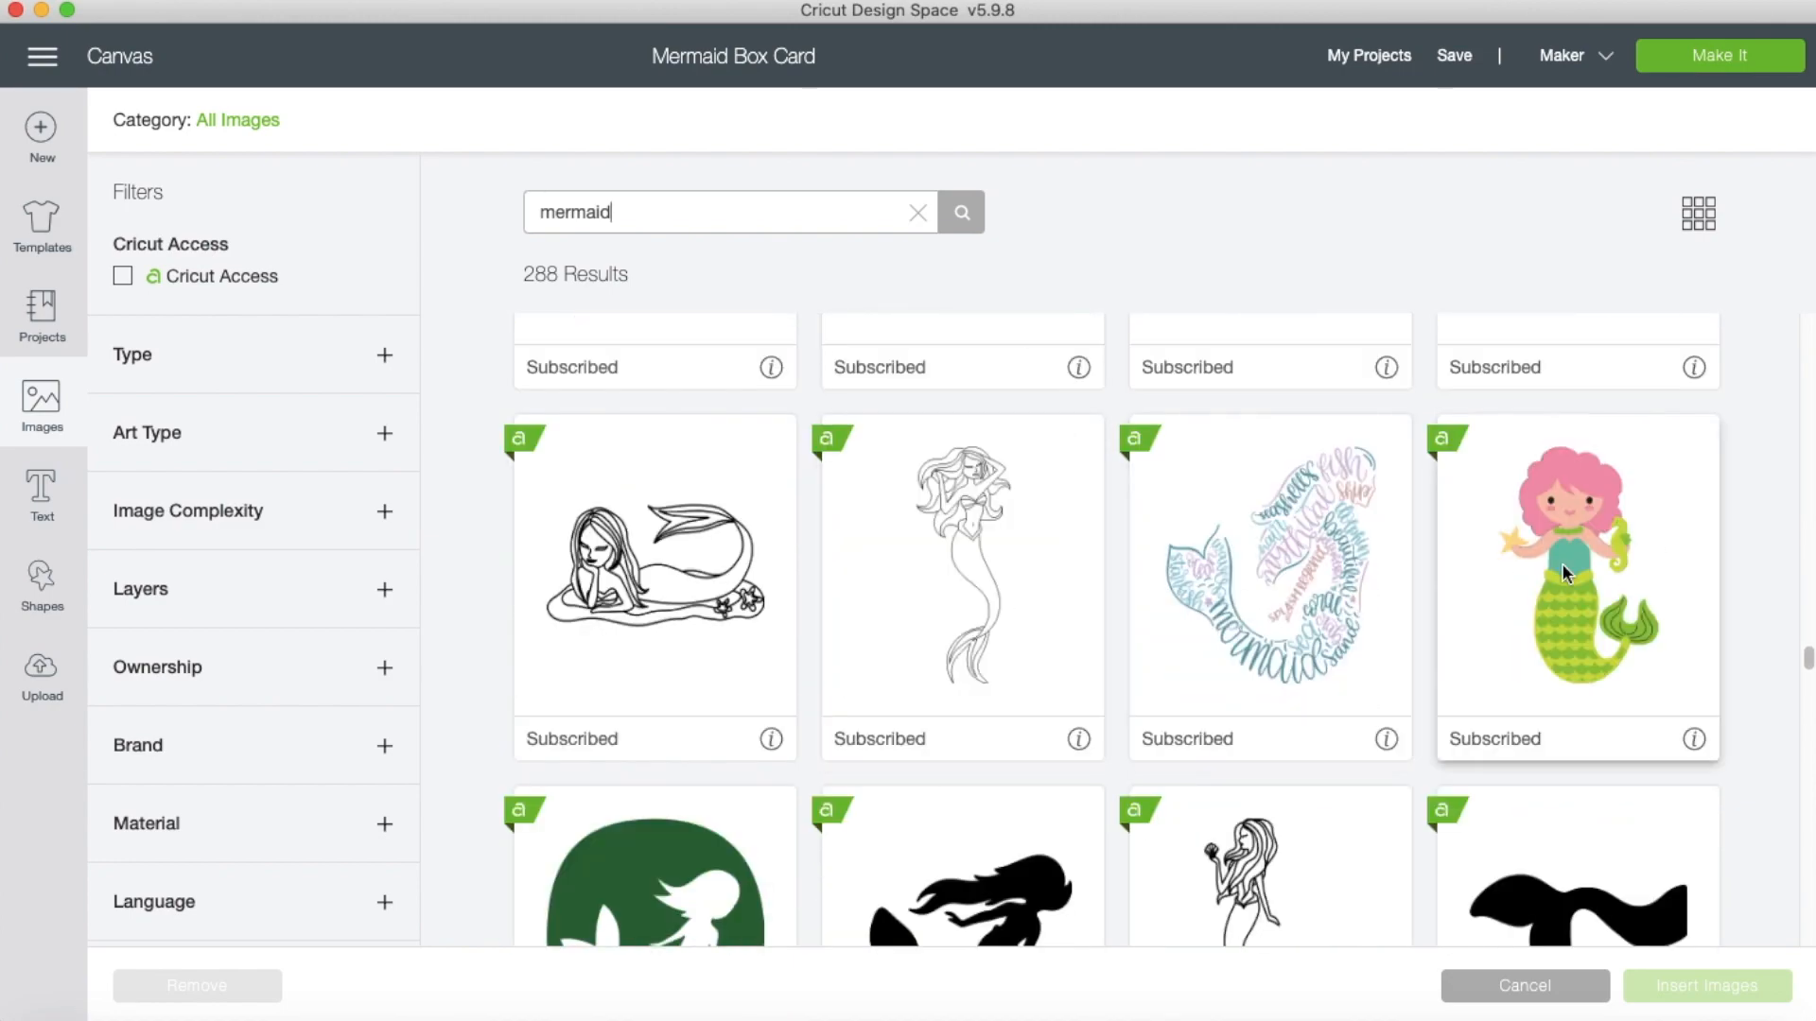
left_click(1562, 570)
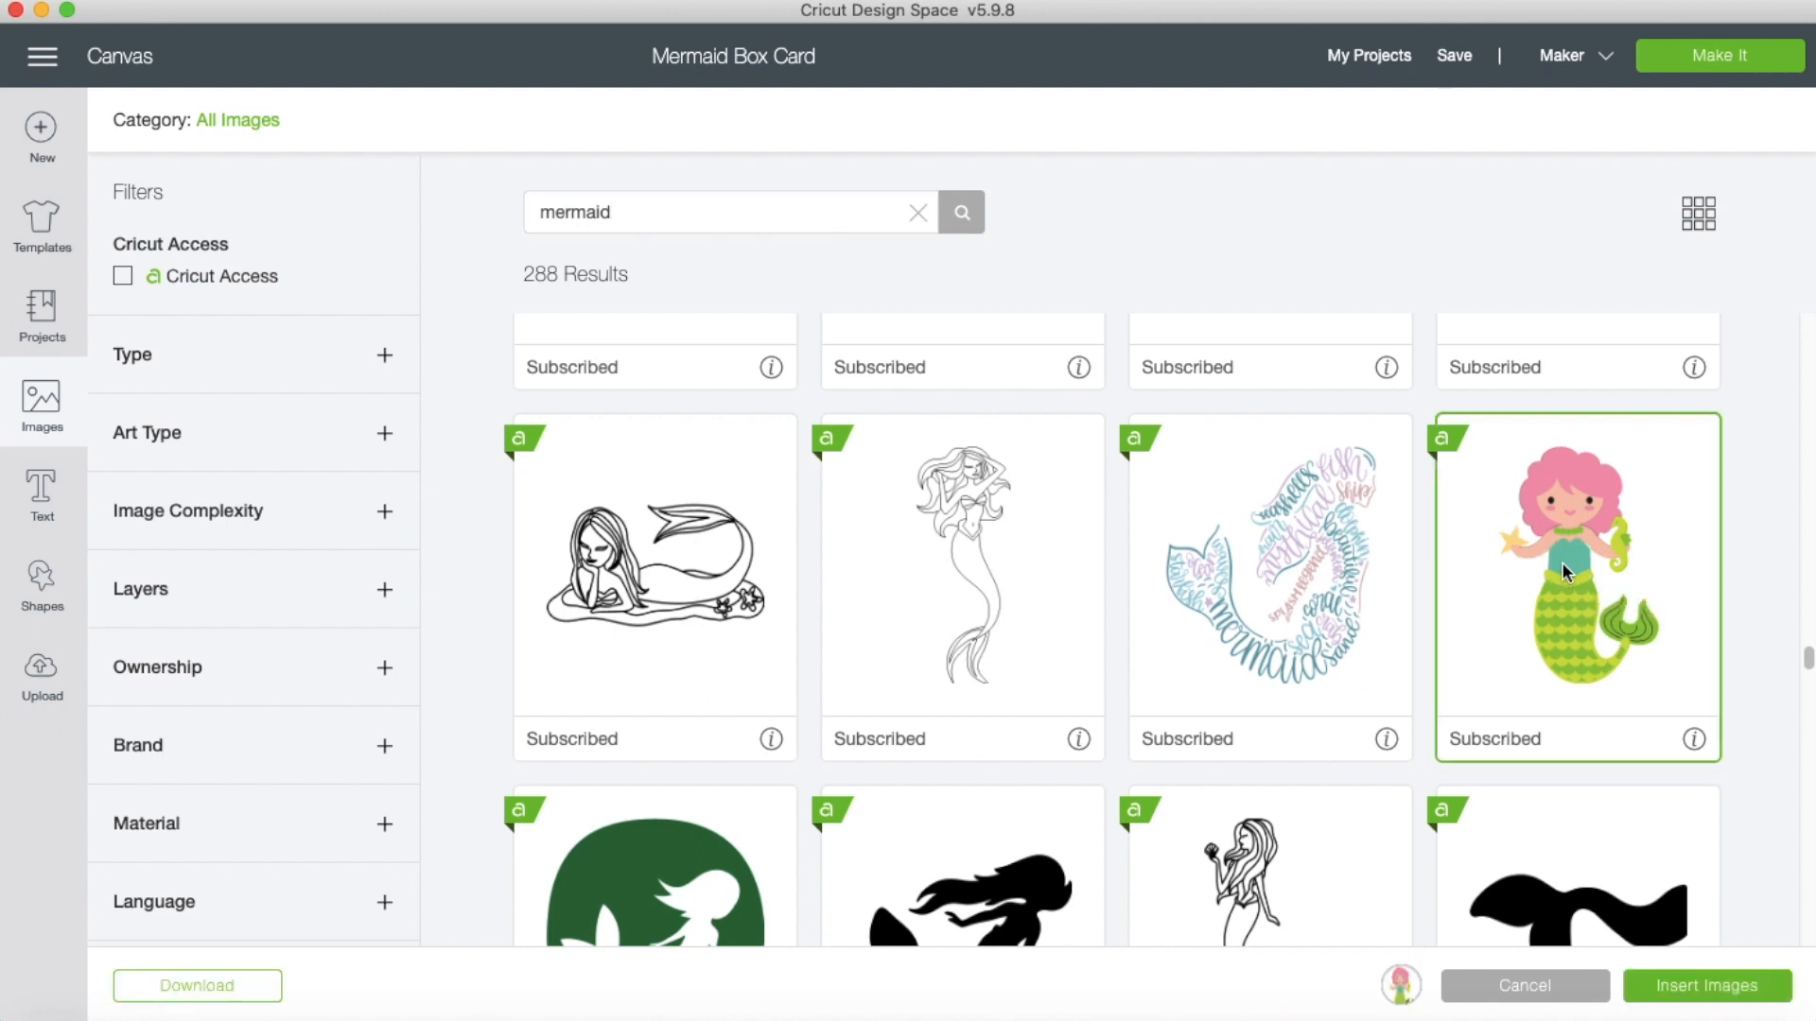
left_click(1717, 986)
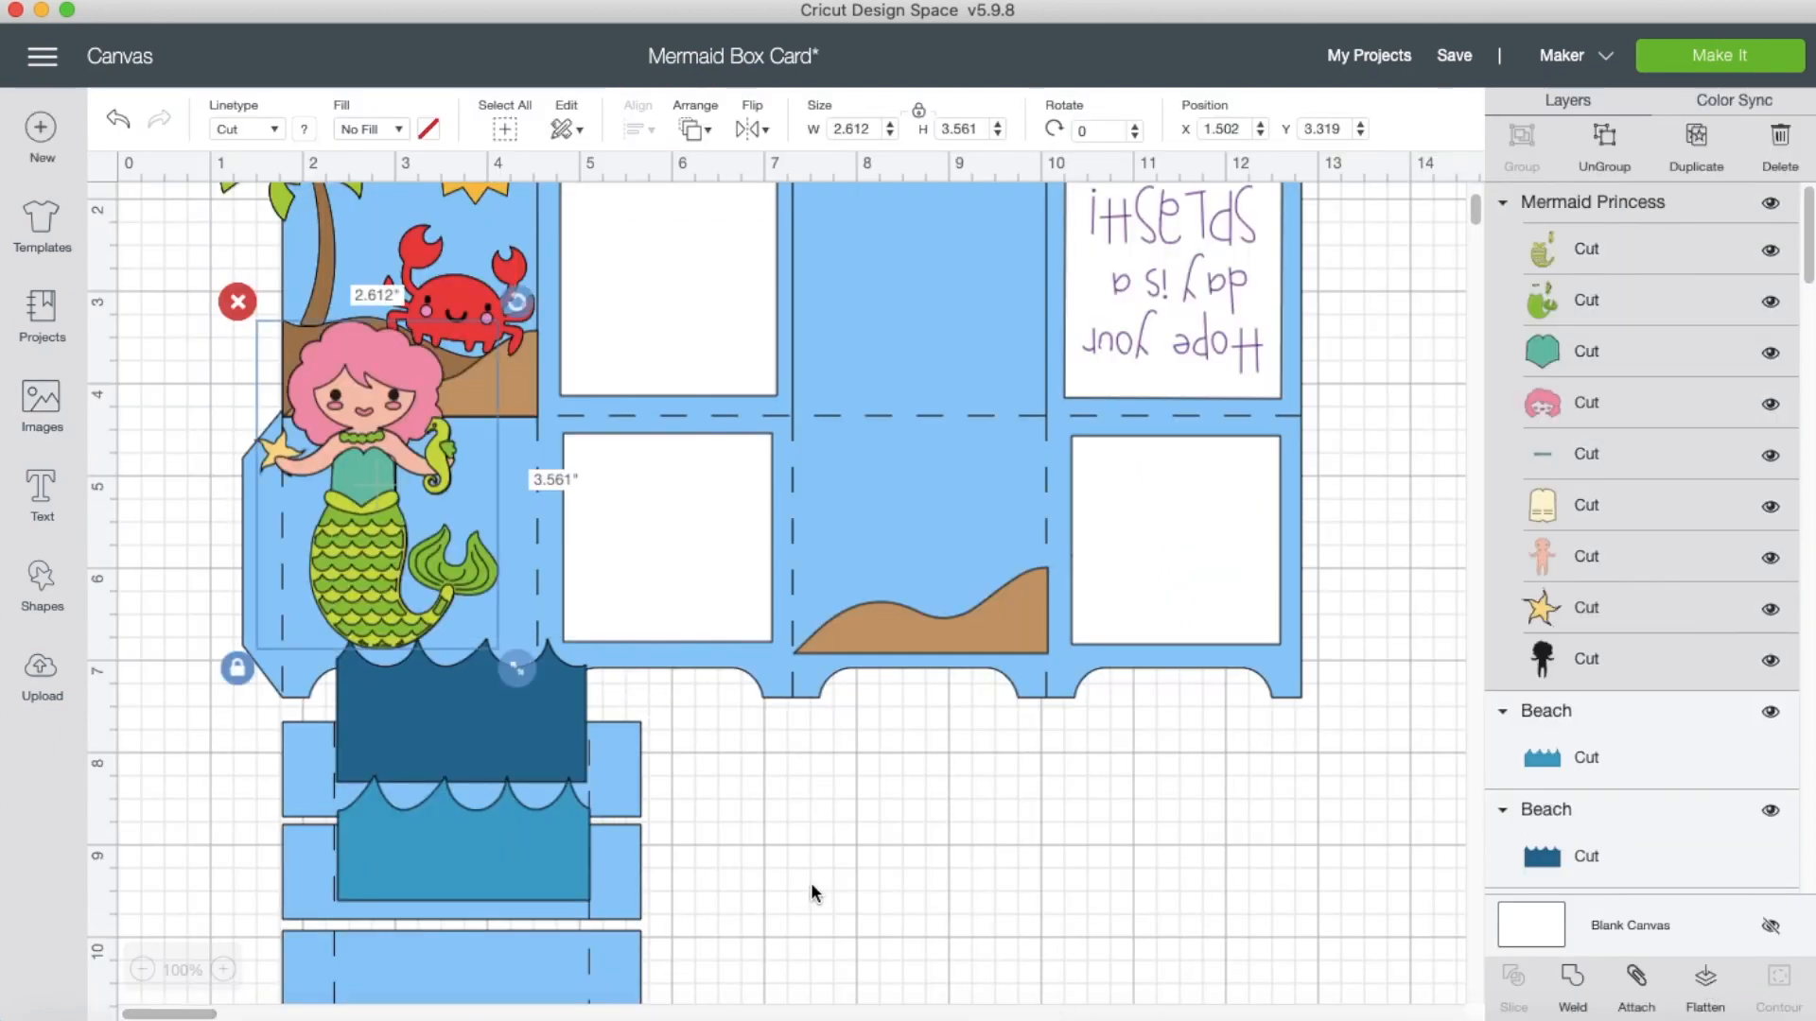
Shrink the mermaid to about 2.46 by 3.35 inches and place it over the waves and strips below the box.
scroll(809, 879, "down", 3)
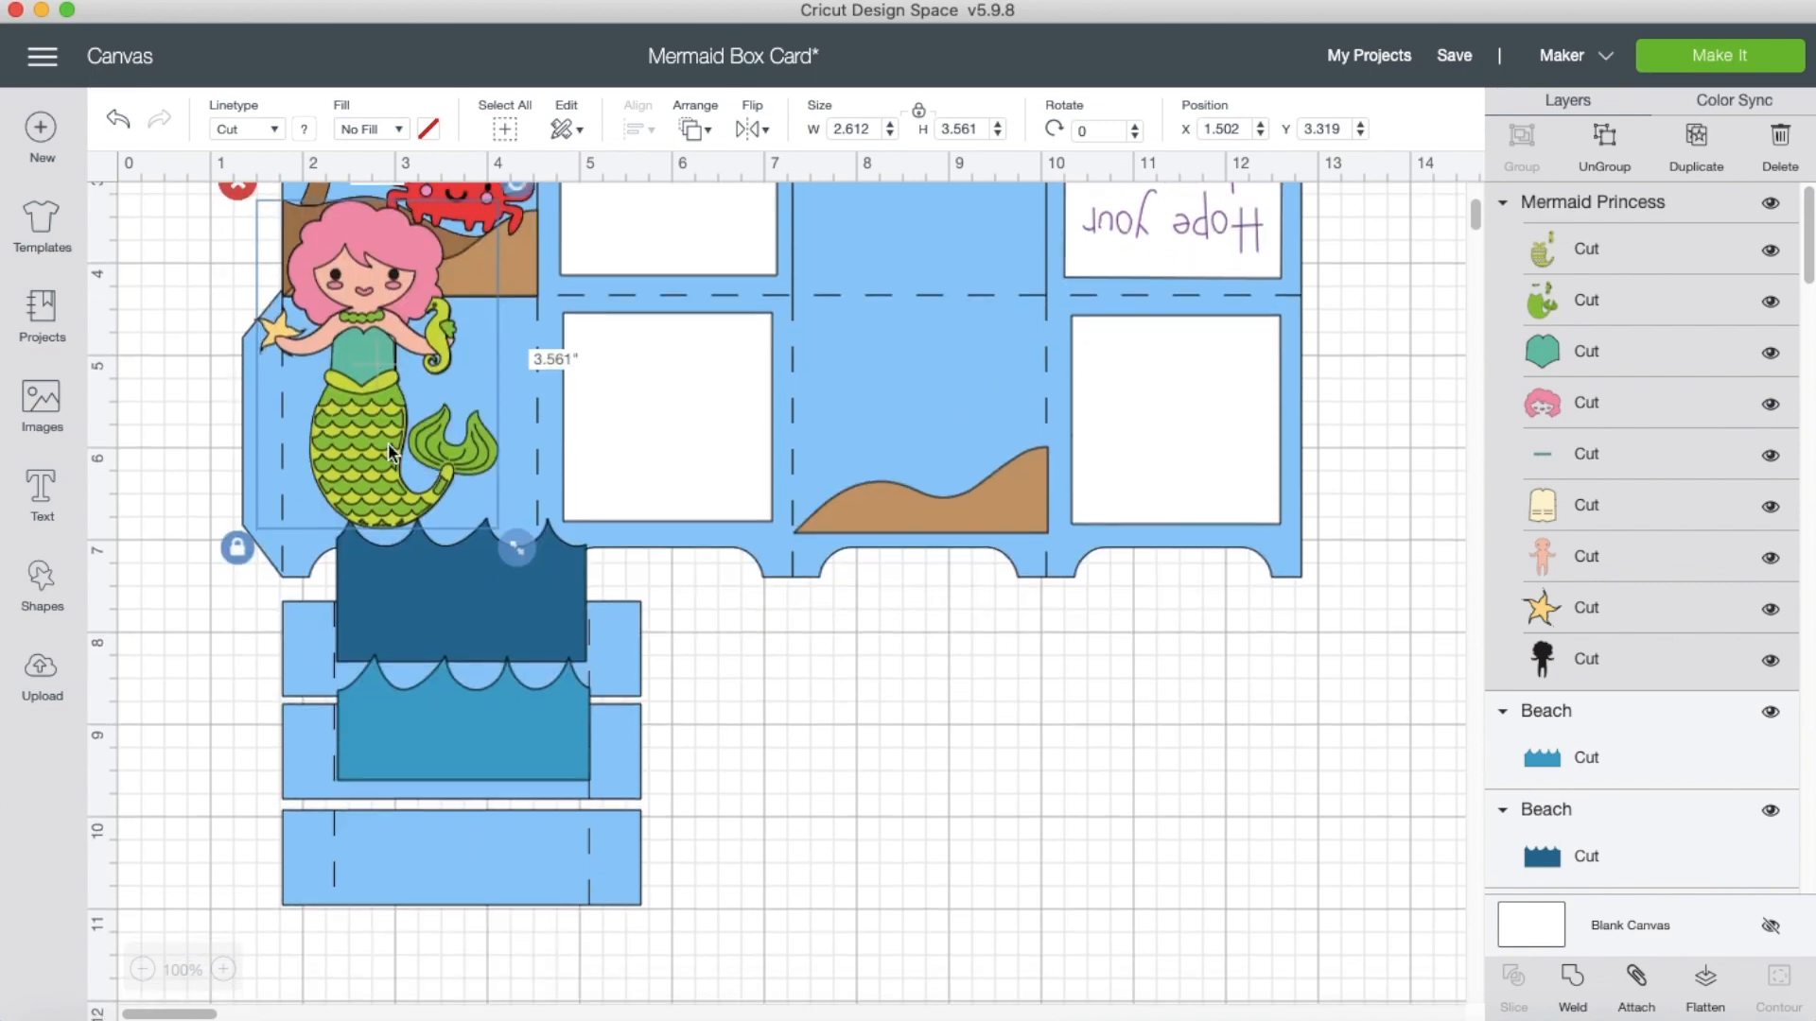
left_click_drag(348, 416, 388, 809)
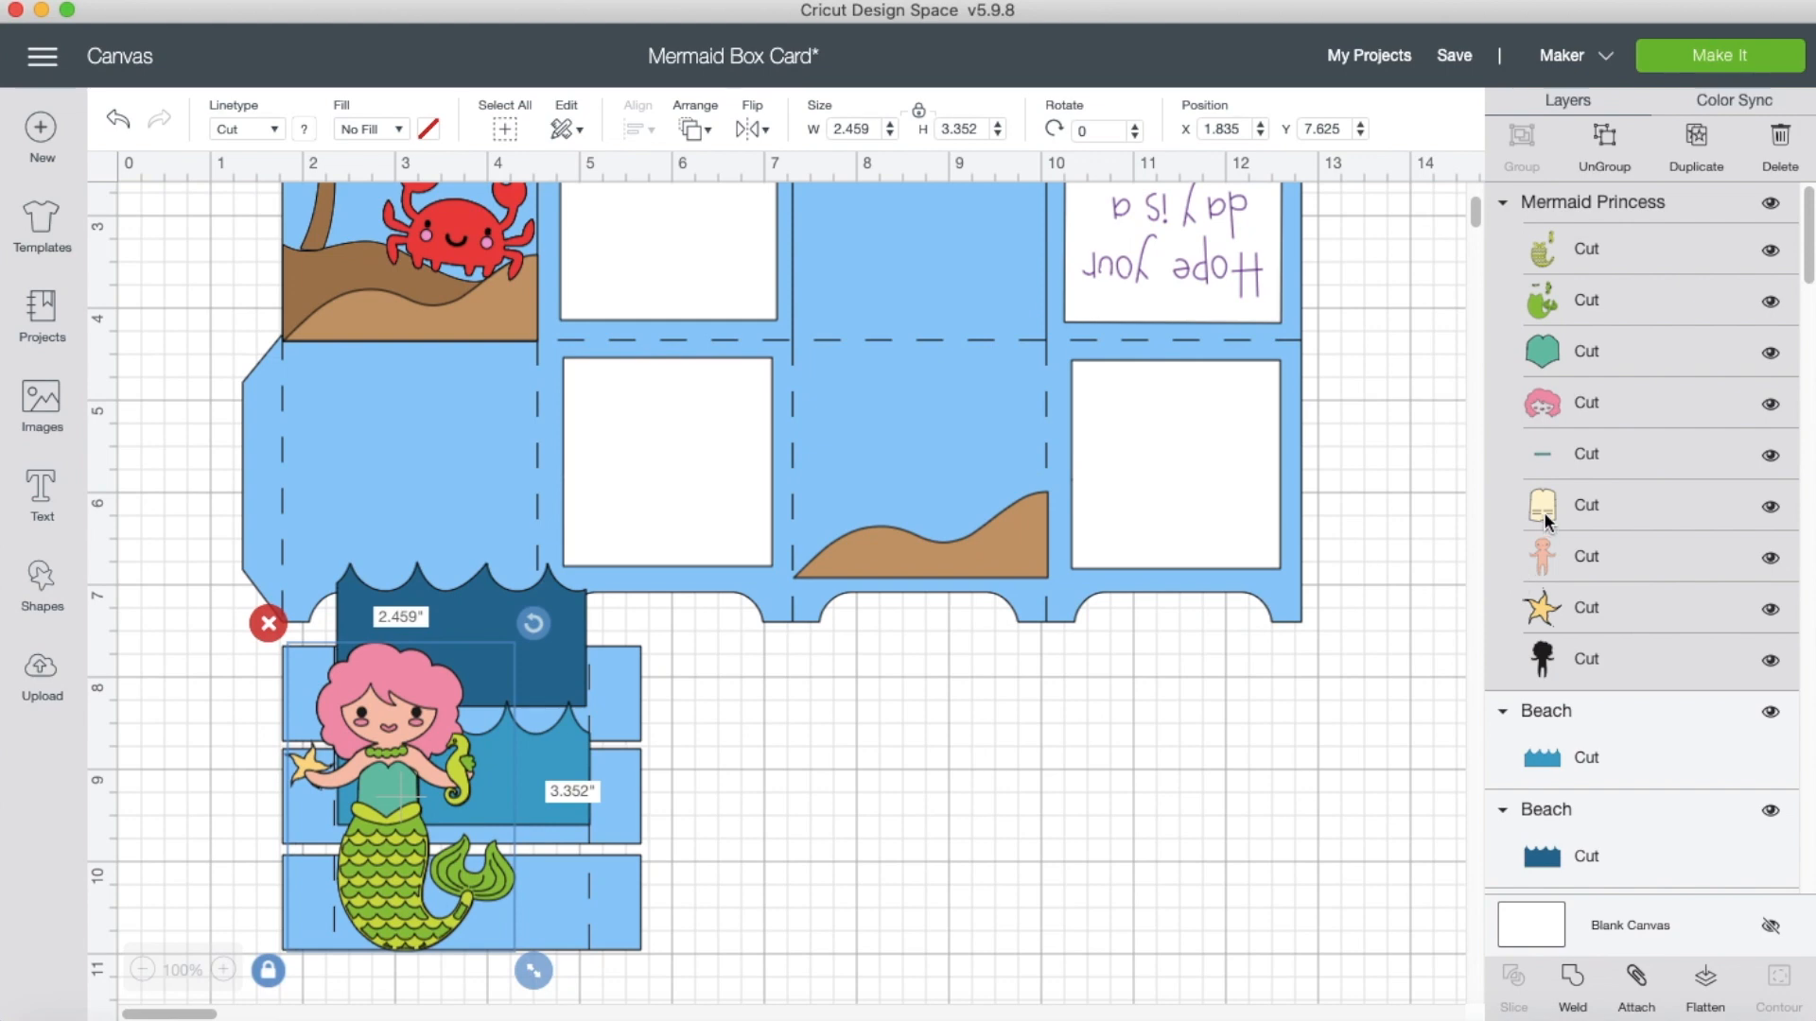
Delete the cream layer and the thin teal layer from the Mermaid Princess group.
left_click(1541, 514)
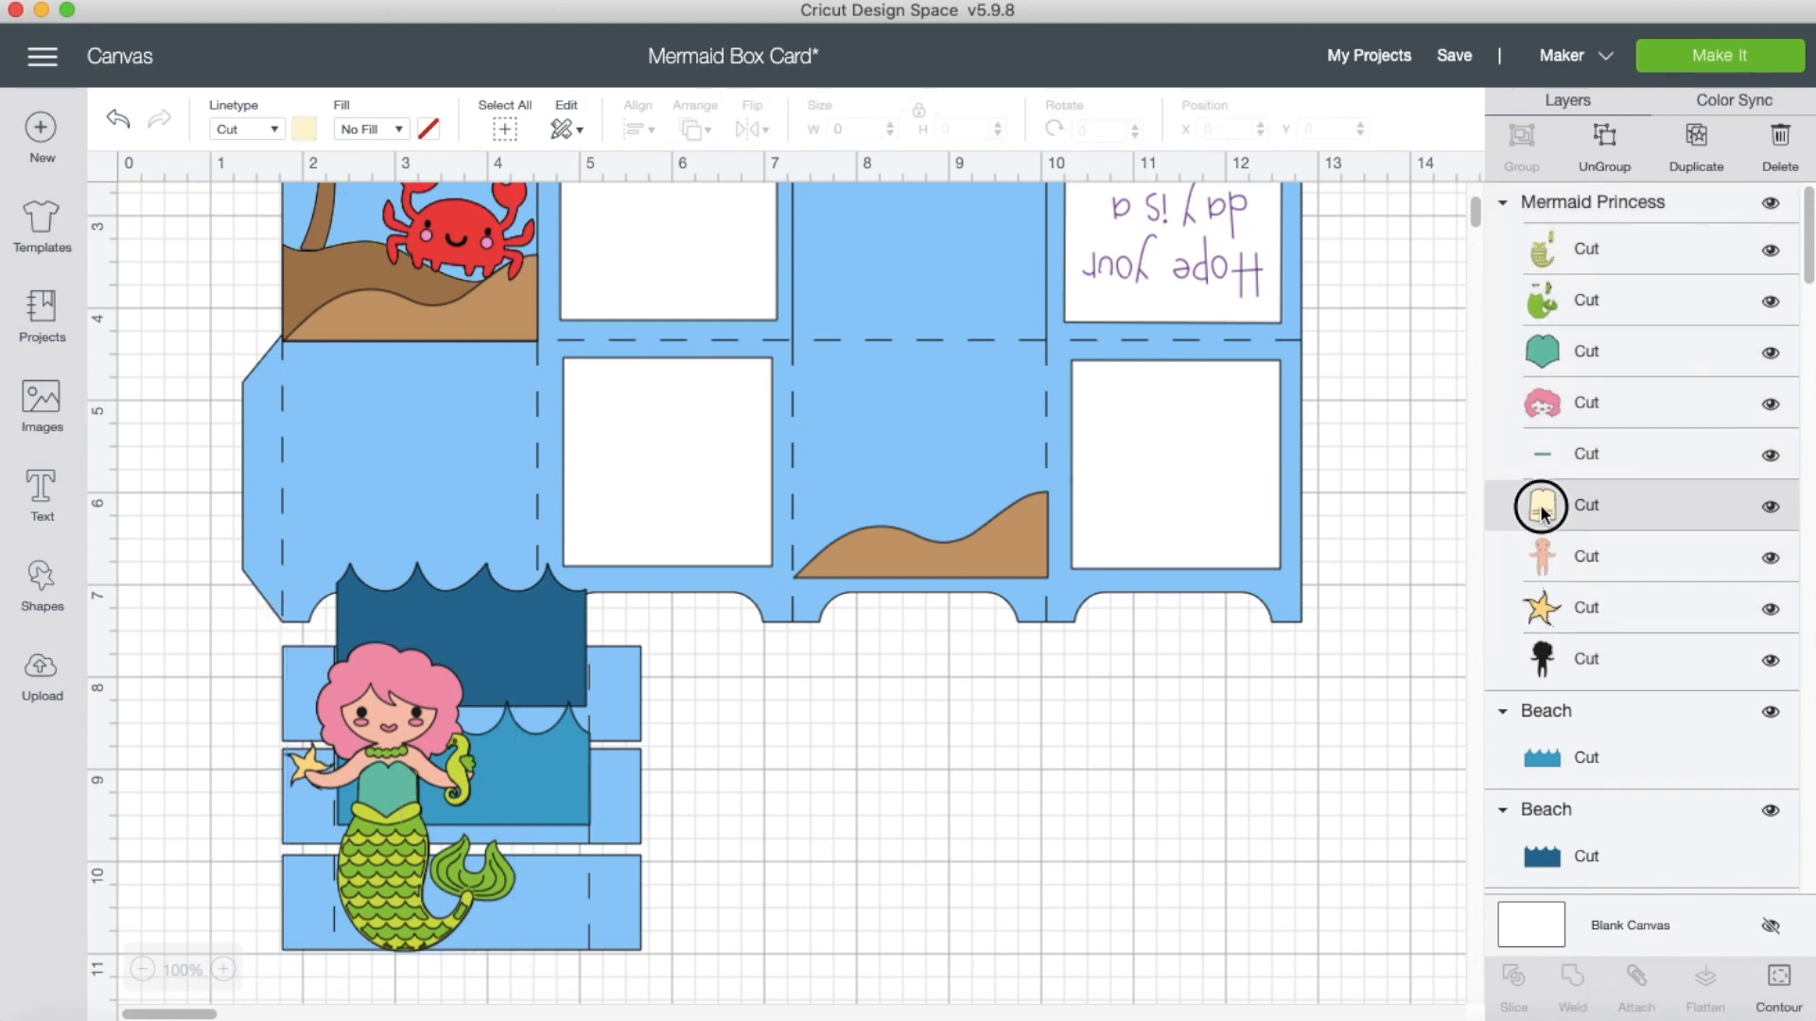
right_click(1539, 503)
left_click(1560, 398)
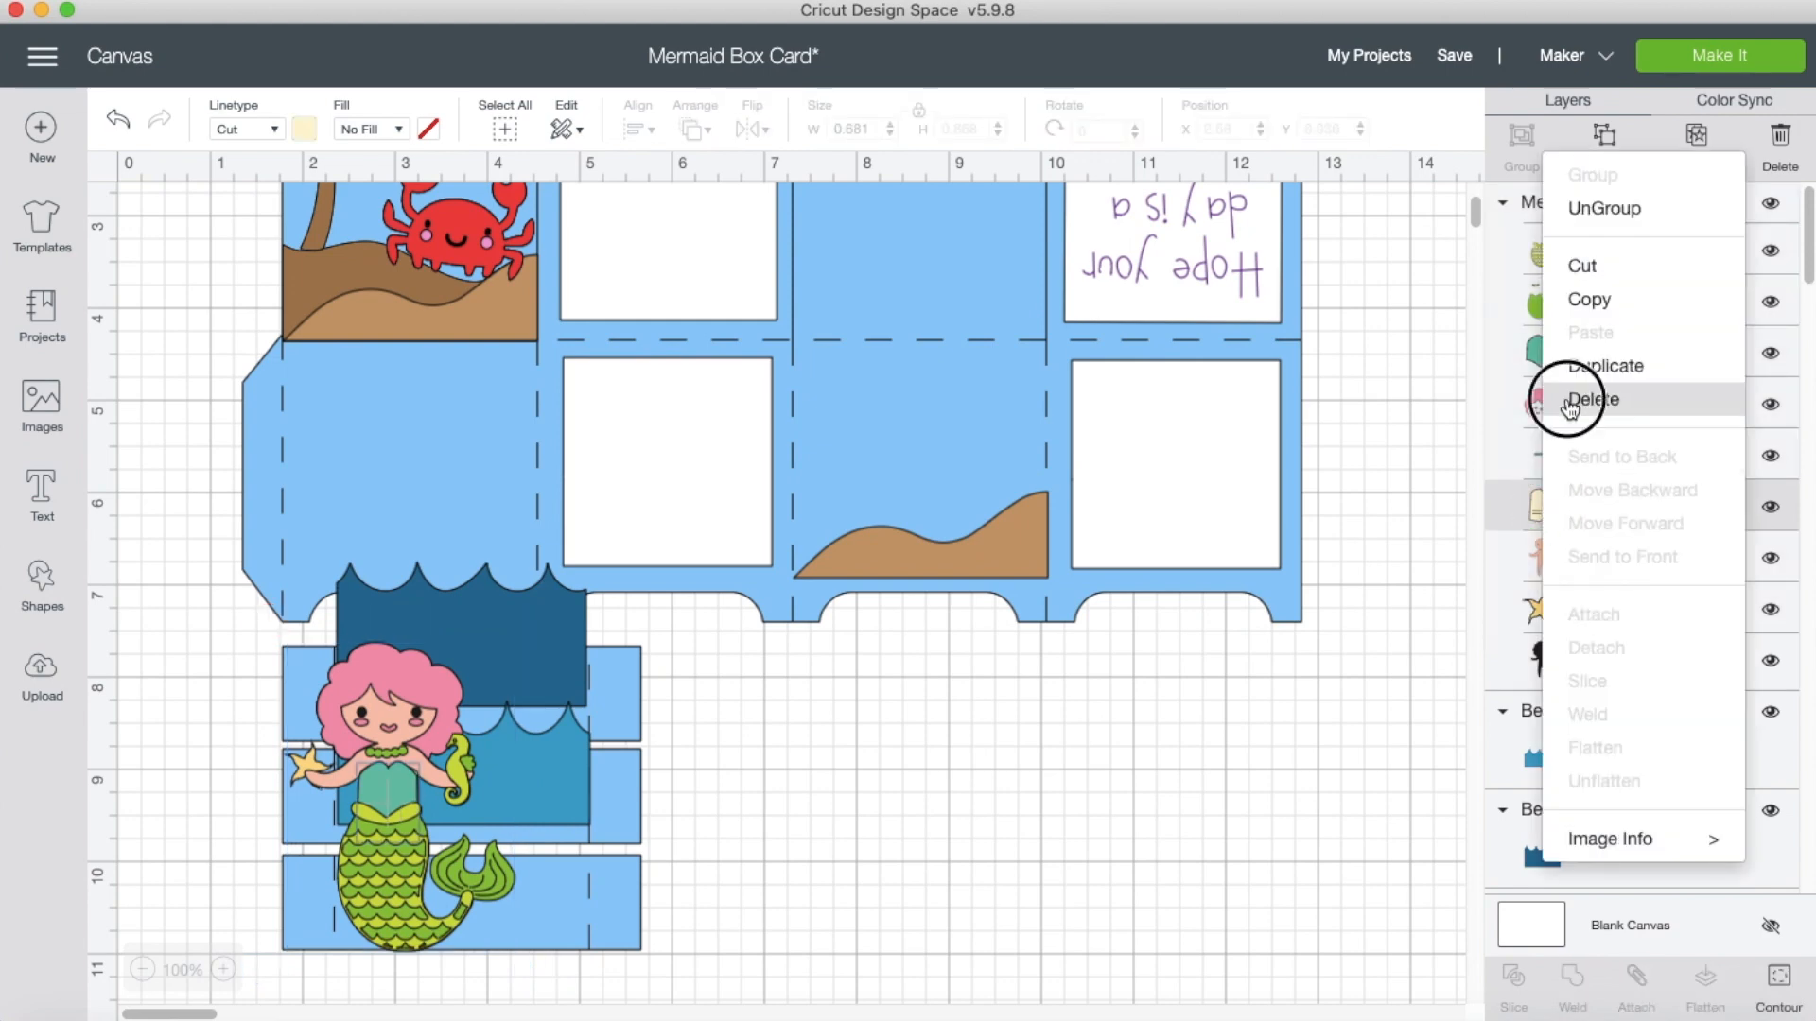
left_click(1541, 460)
right_click(1541, 459)
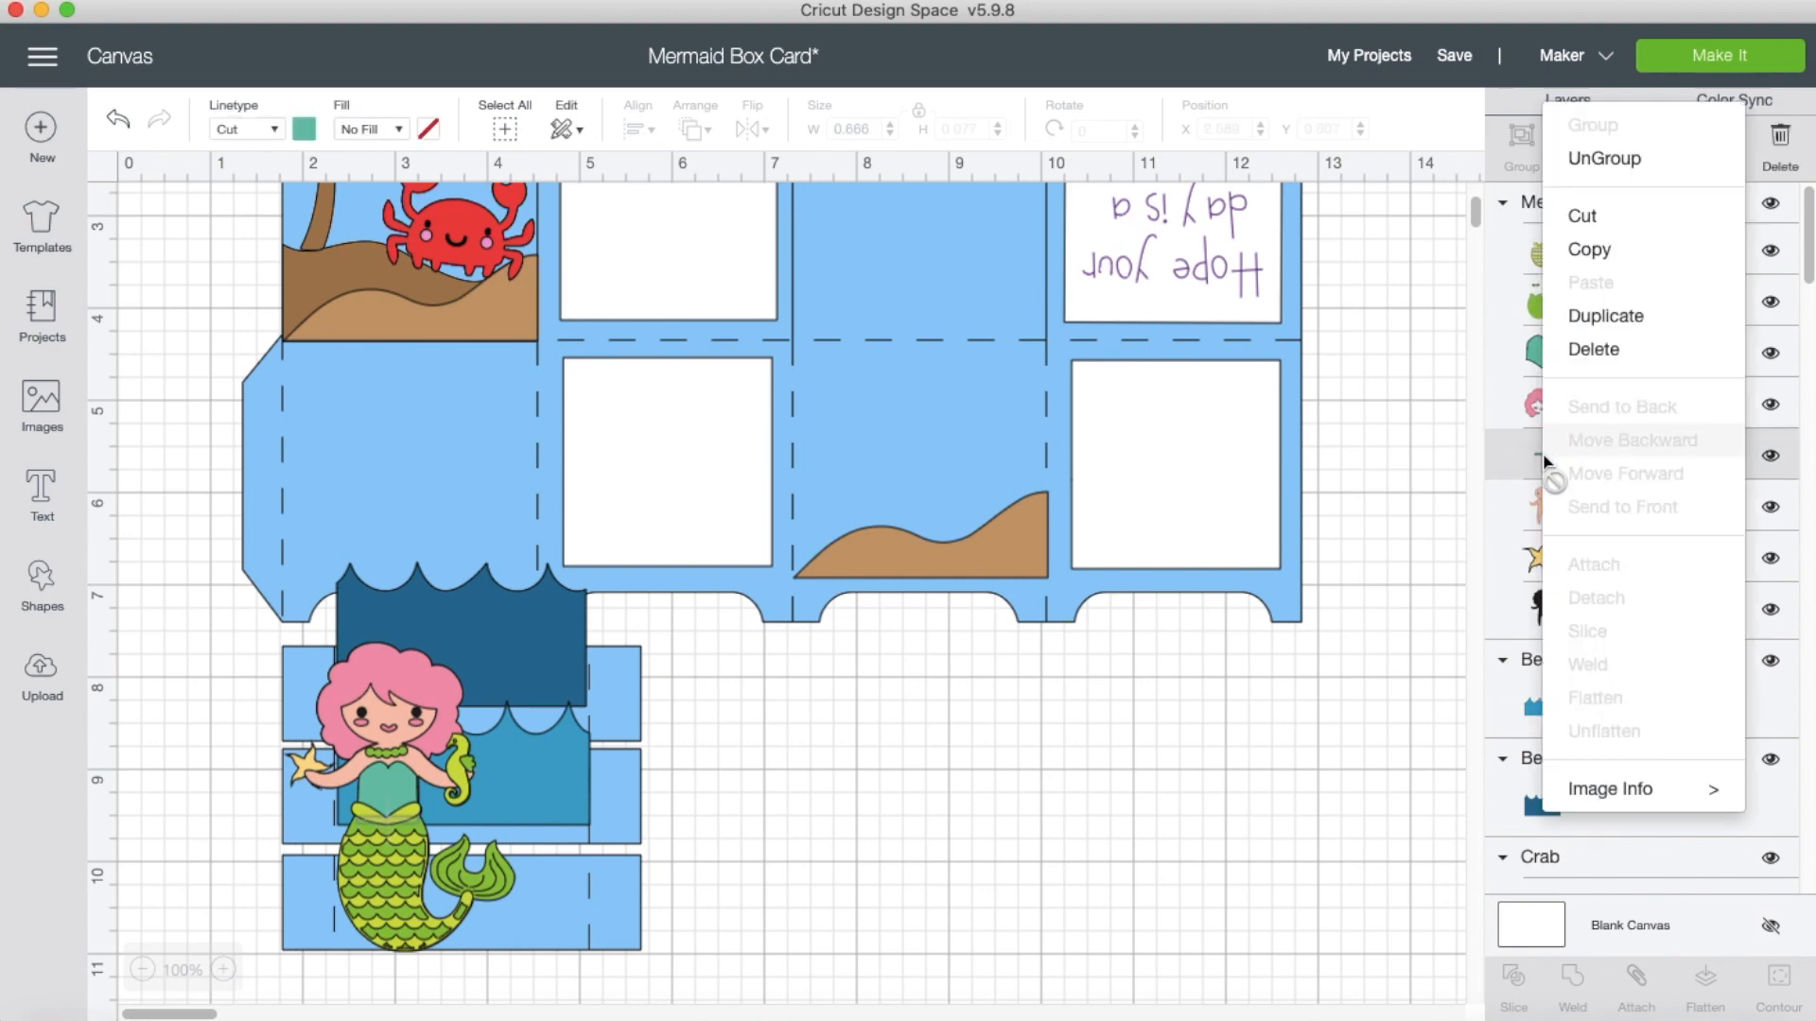
left_click(1593, 364)
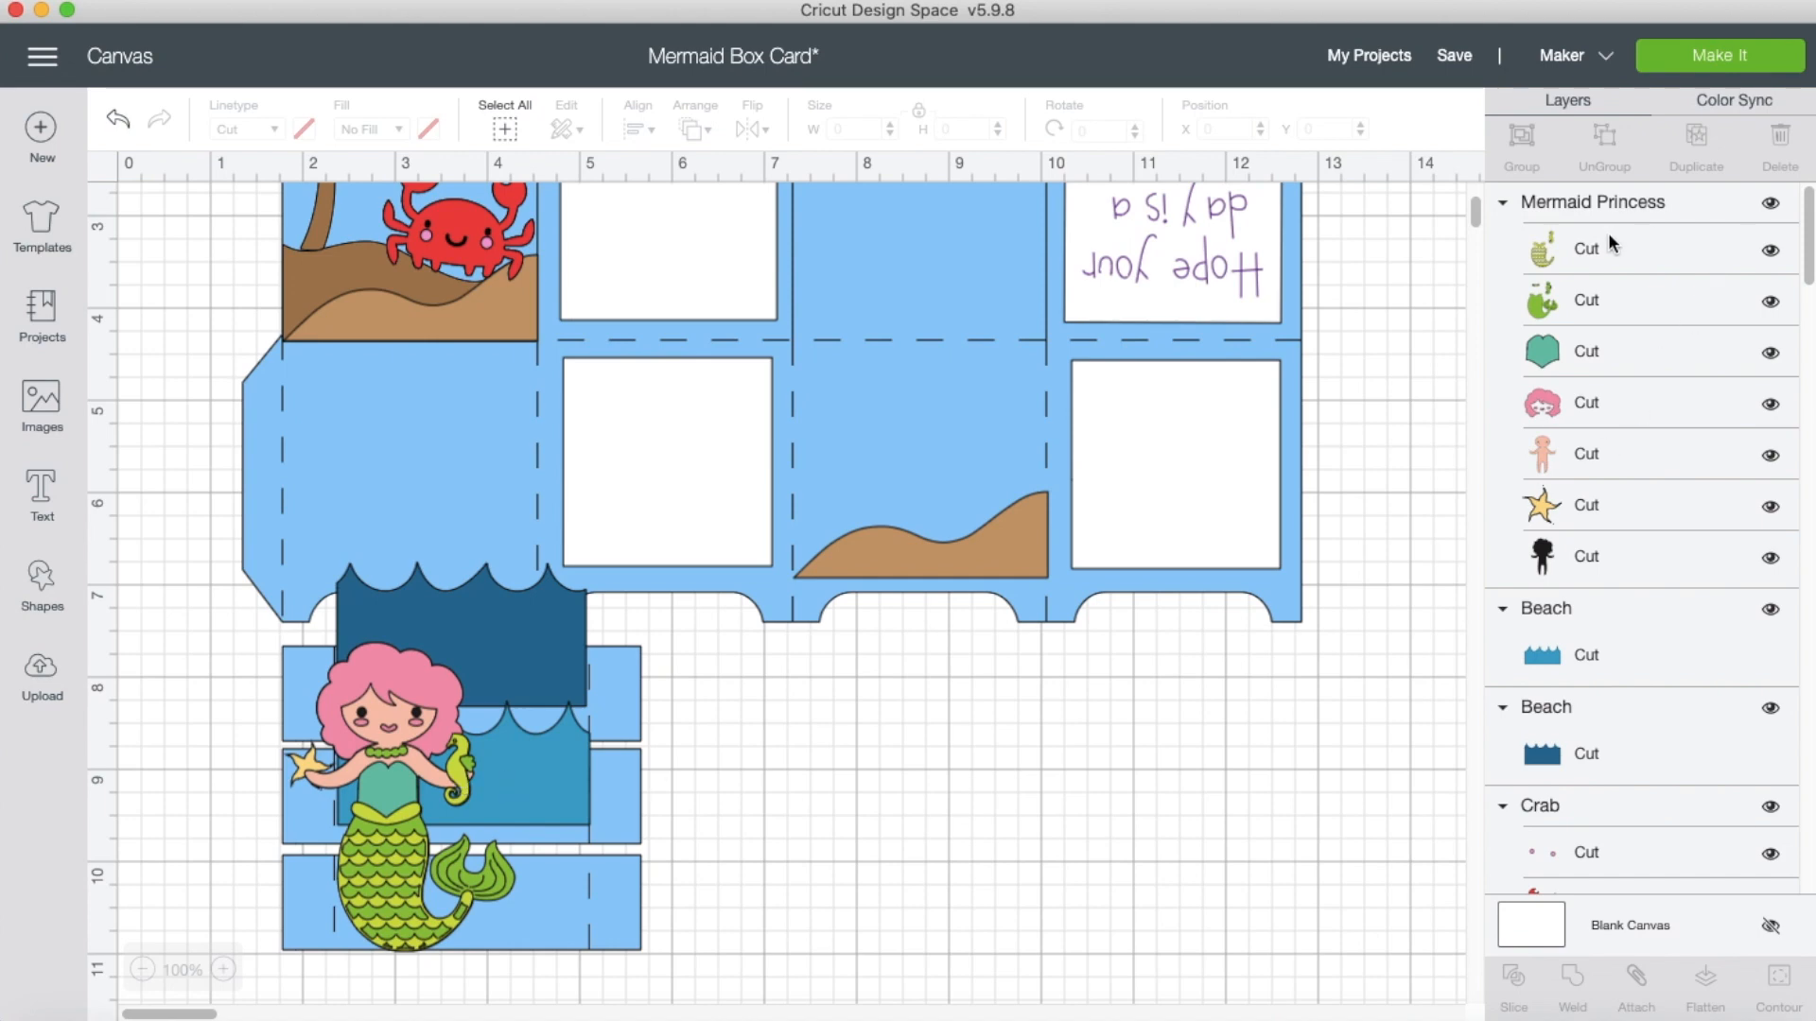
Hide the seahorse contour in the mermaid's light green scales layer.
left_click(1569, 250)
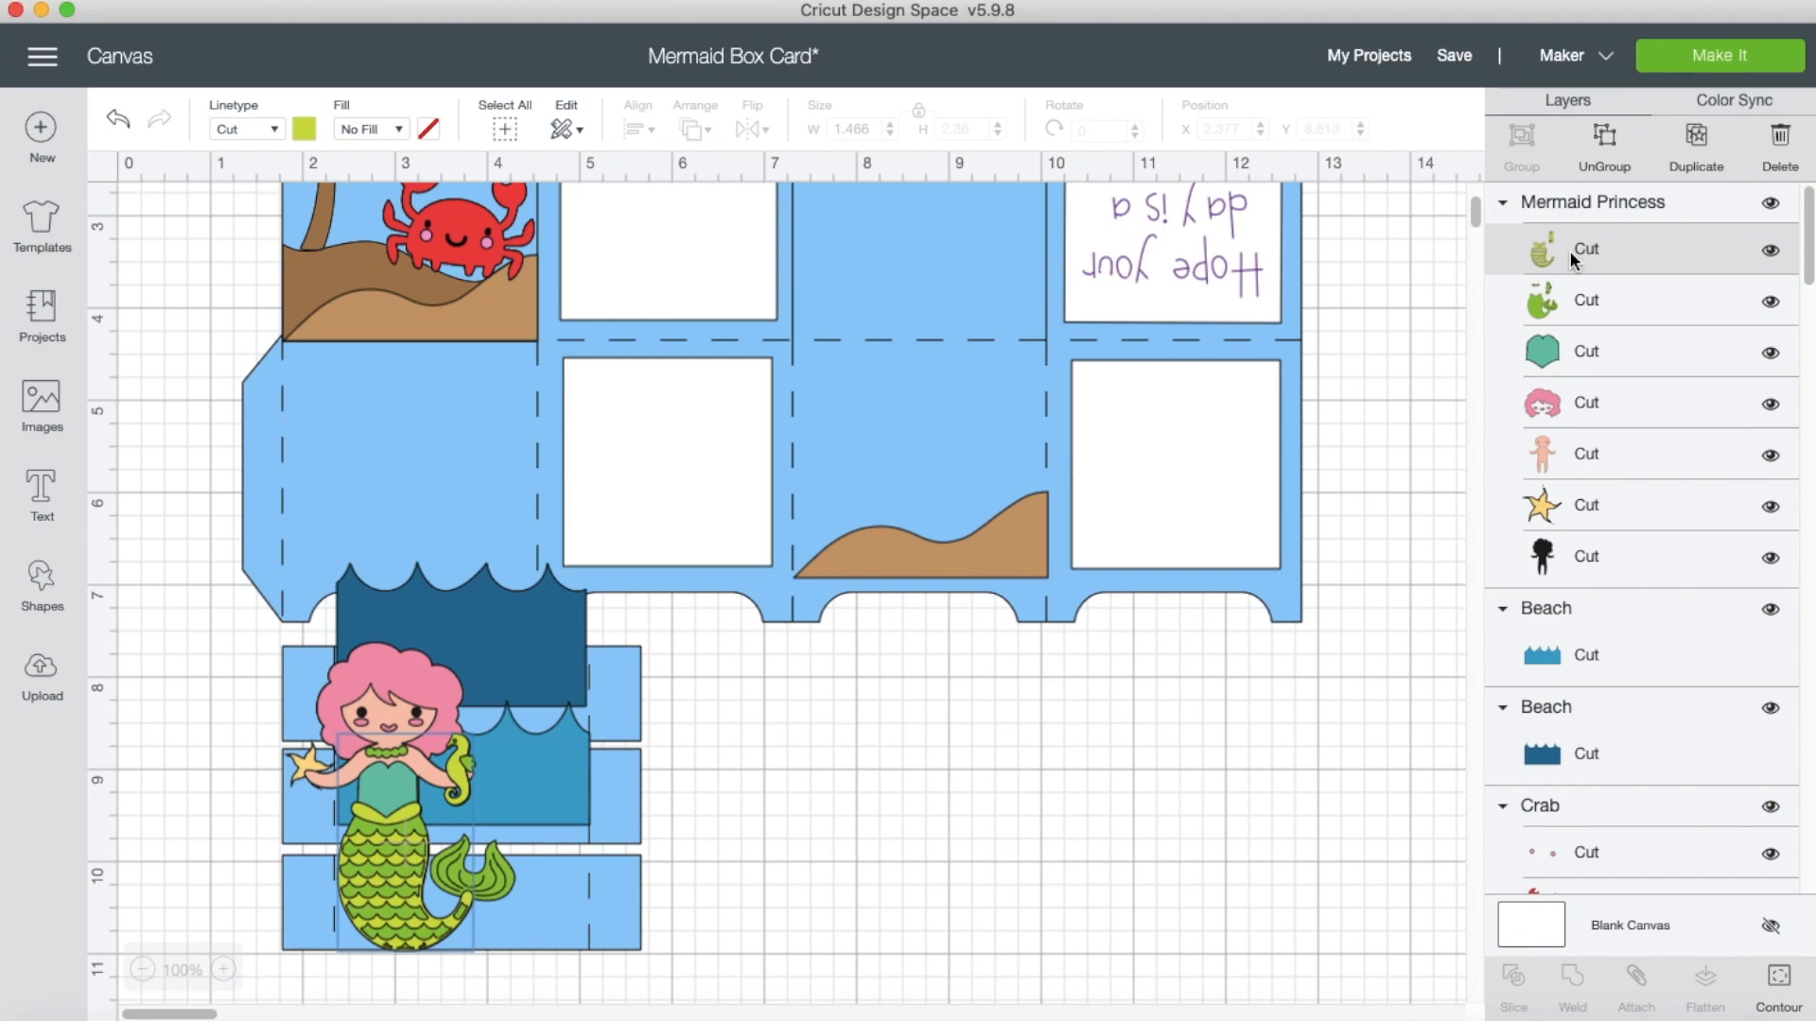
left_click(1778, 984)
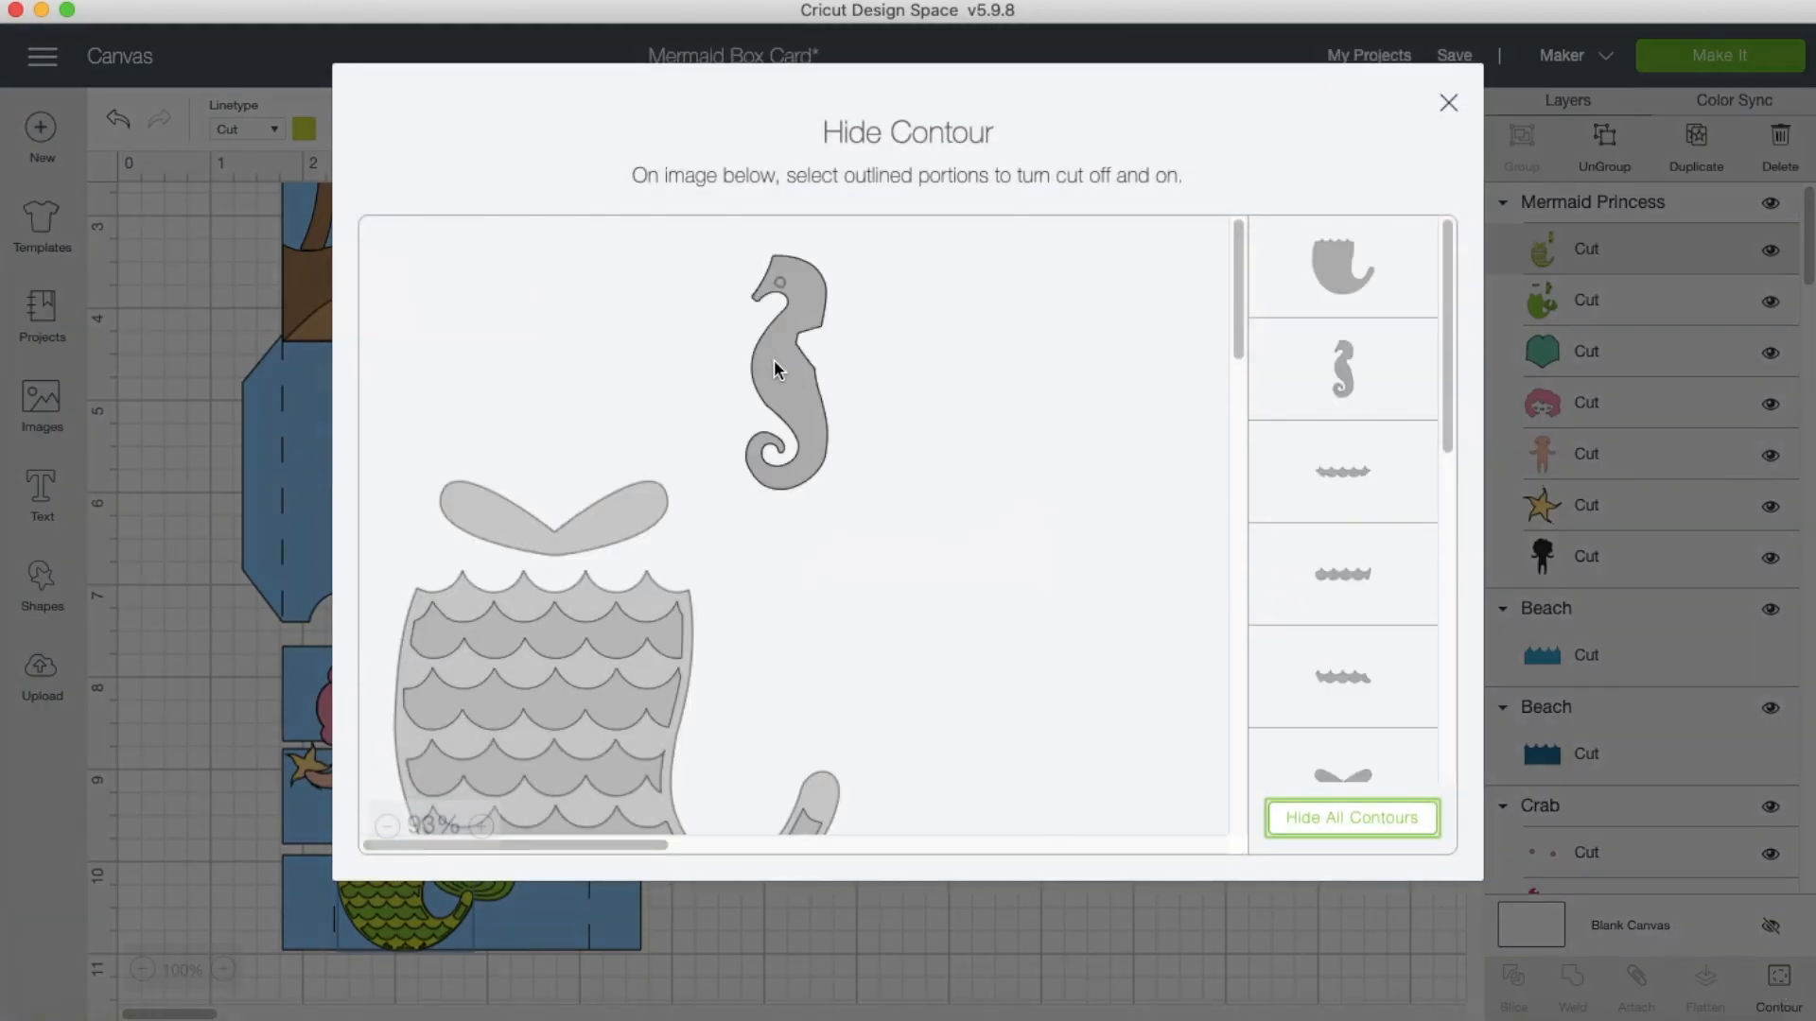
left_click(773, 359)
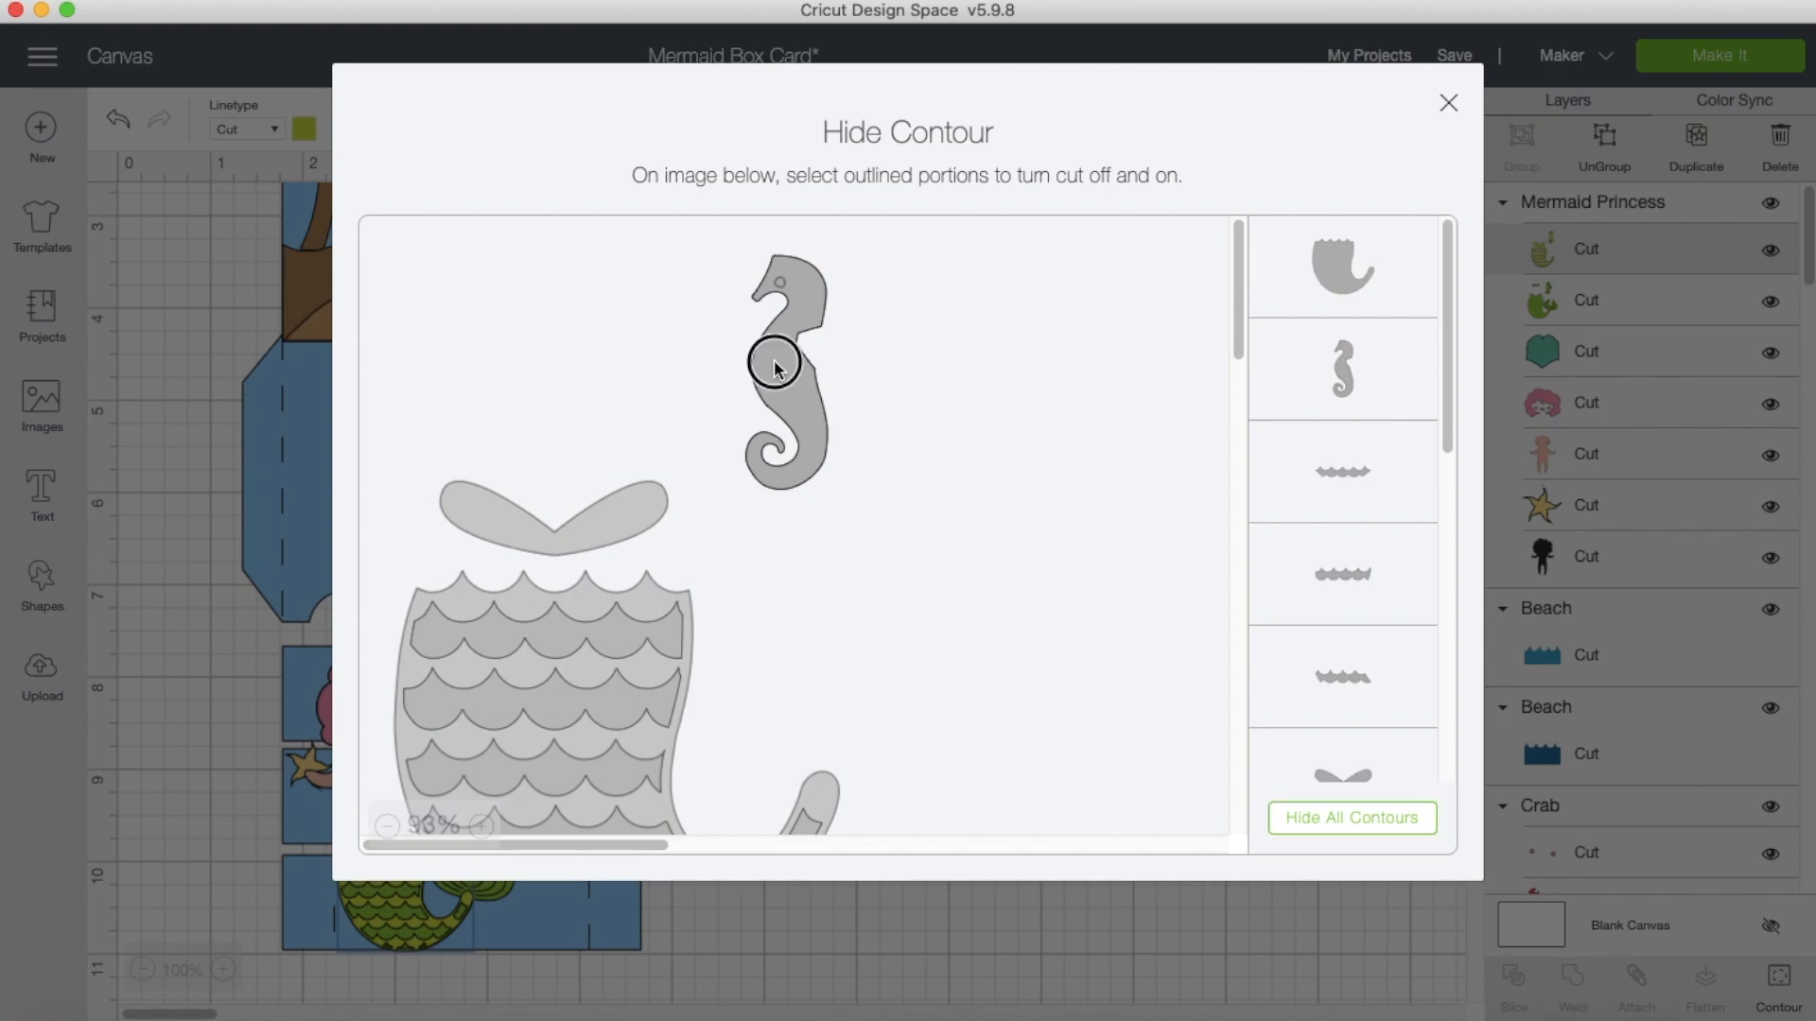
left_click(1448, 104)
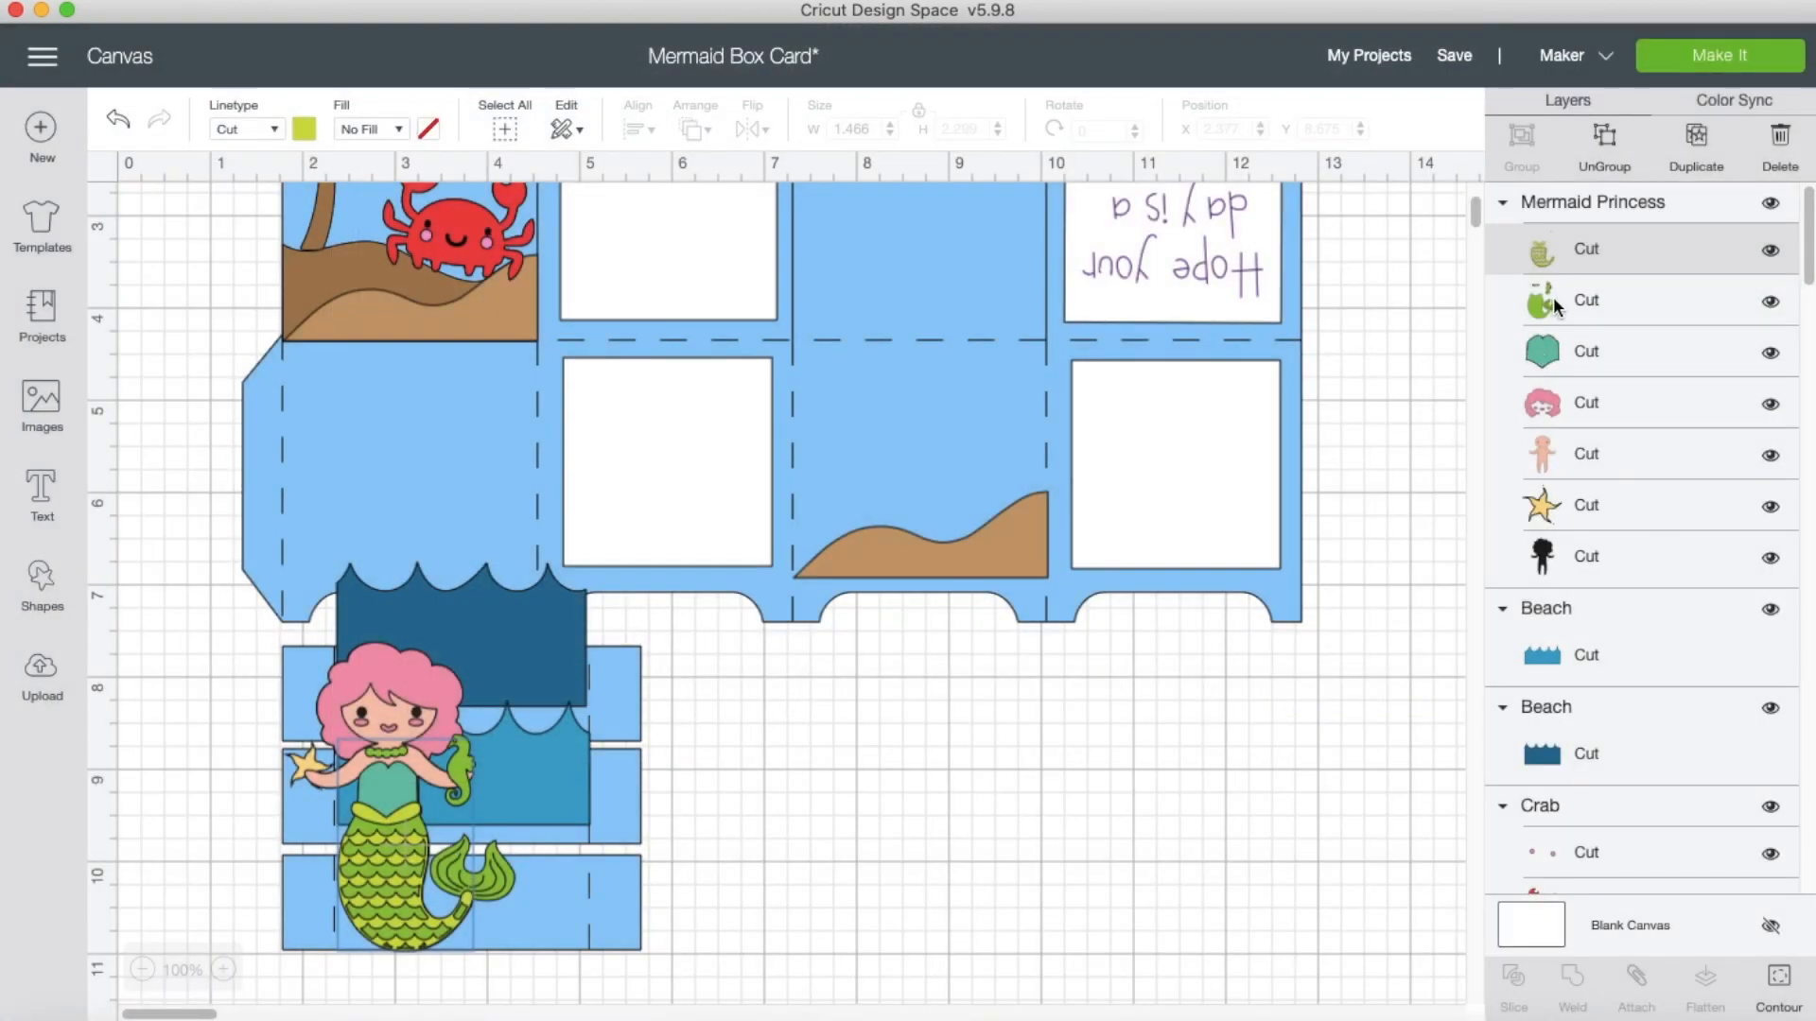
Hide the seahorse contour in the mermaid's darker green tail layer.
left_click(1586, 301)
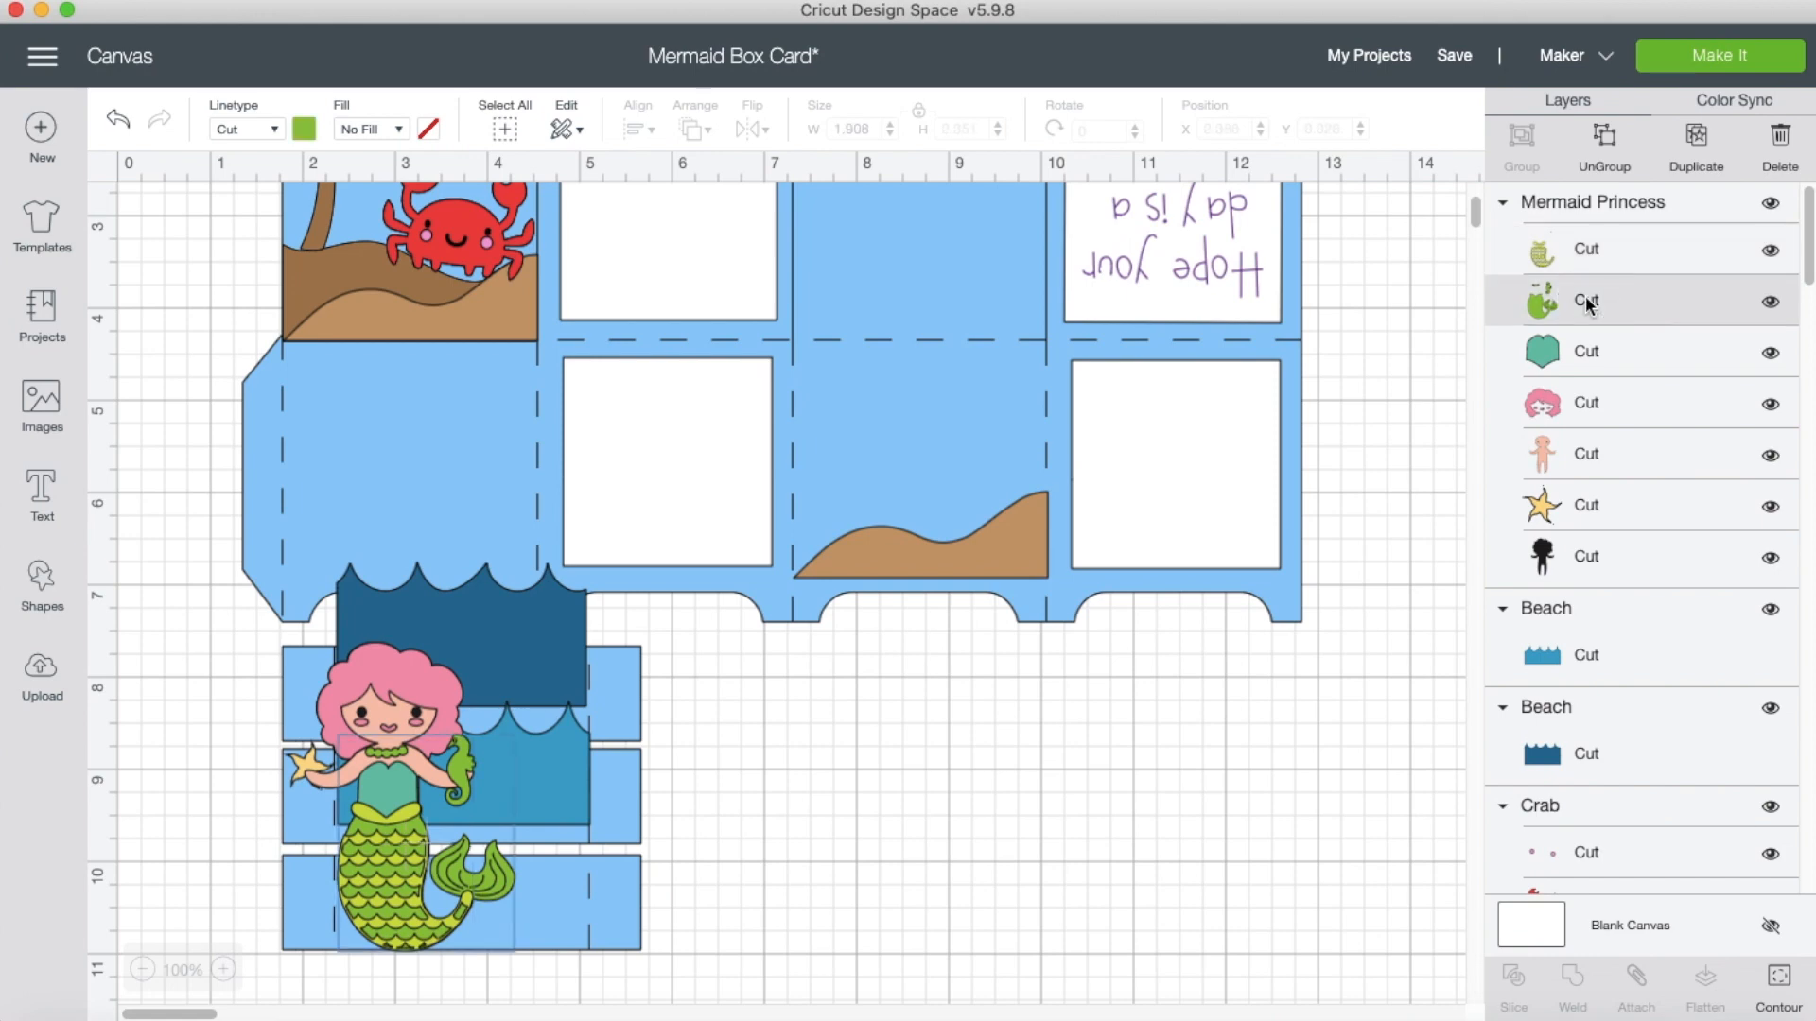
left_click(1778, 986)
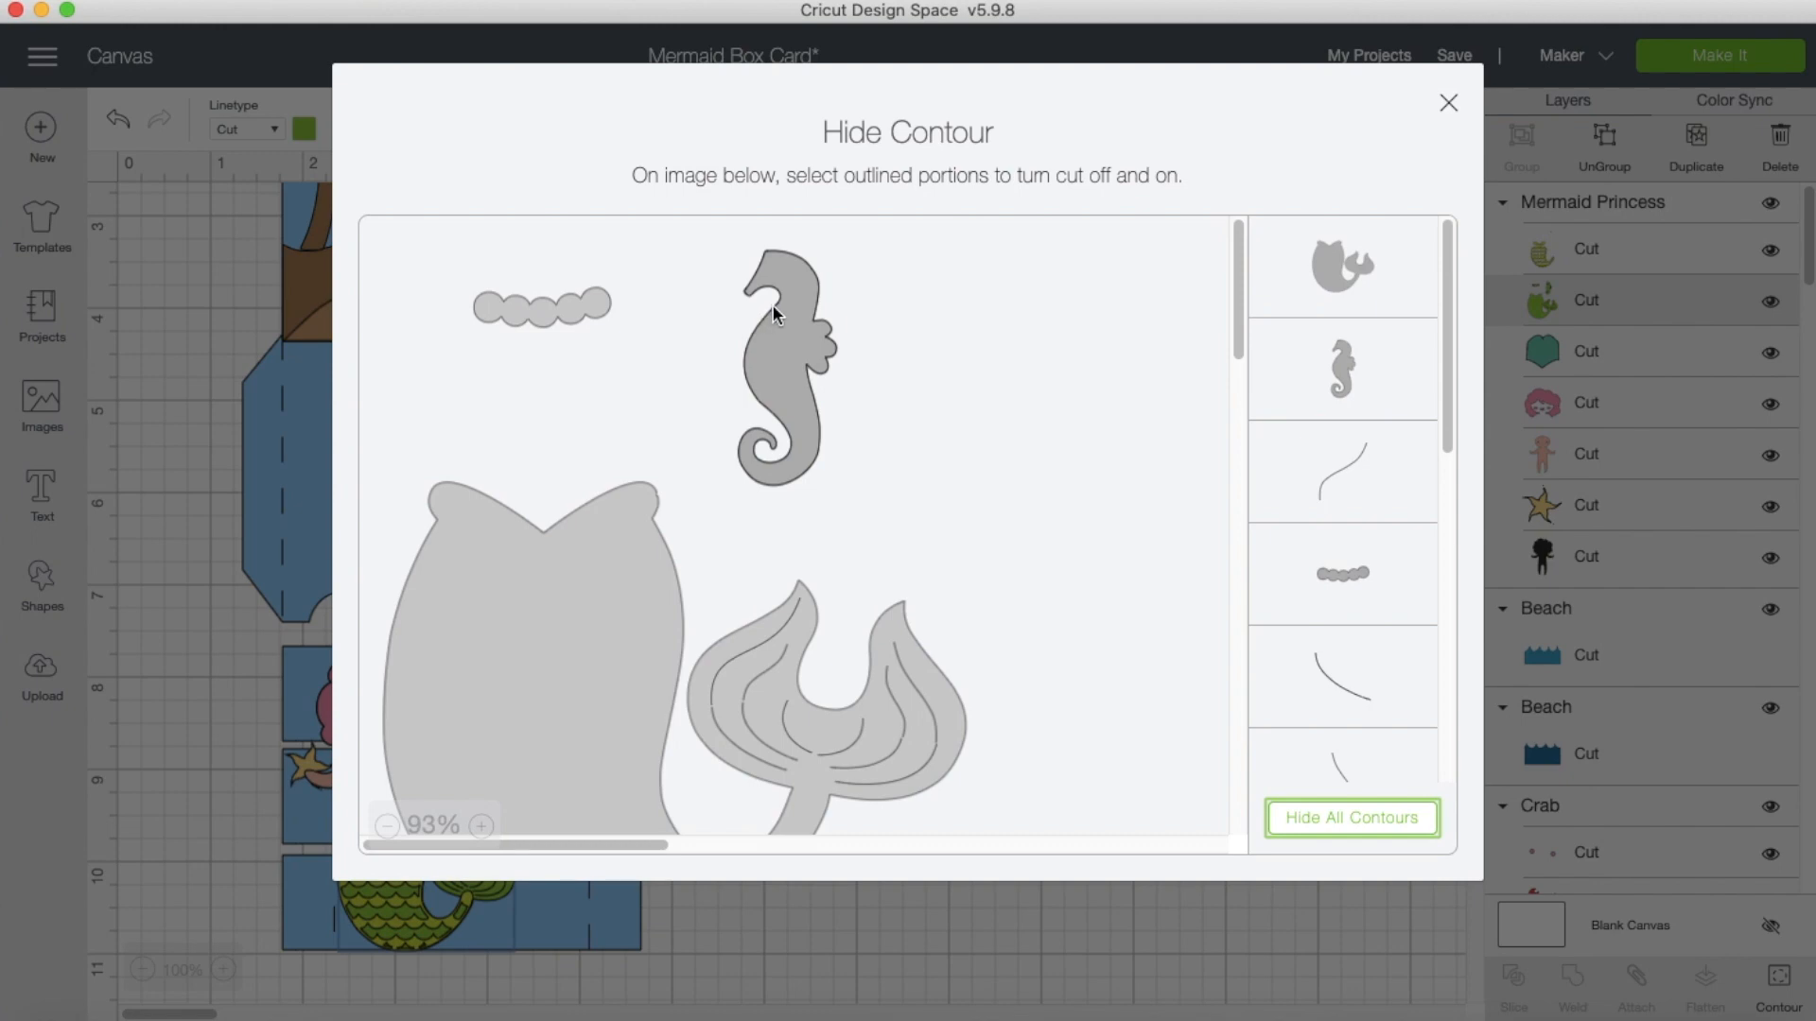
left_click(781, 337)
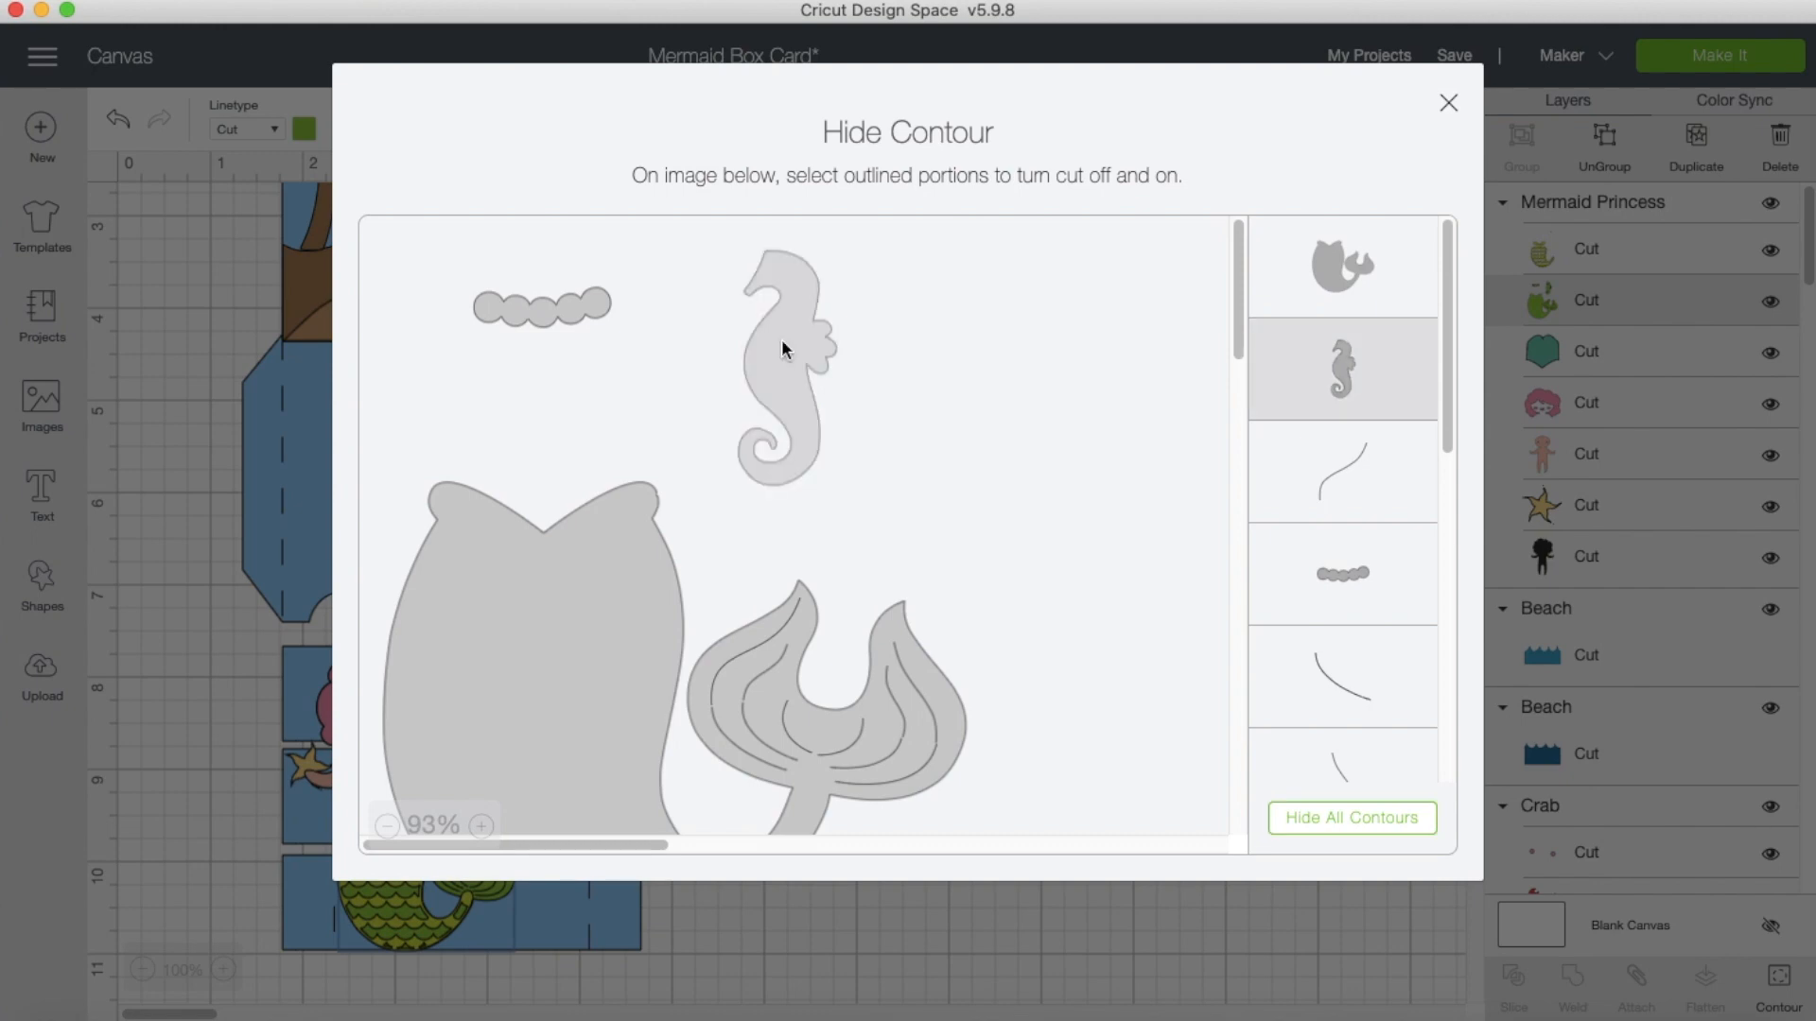
left_click(1447, 102)
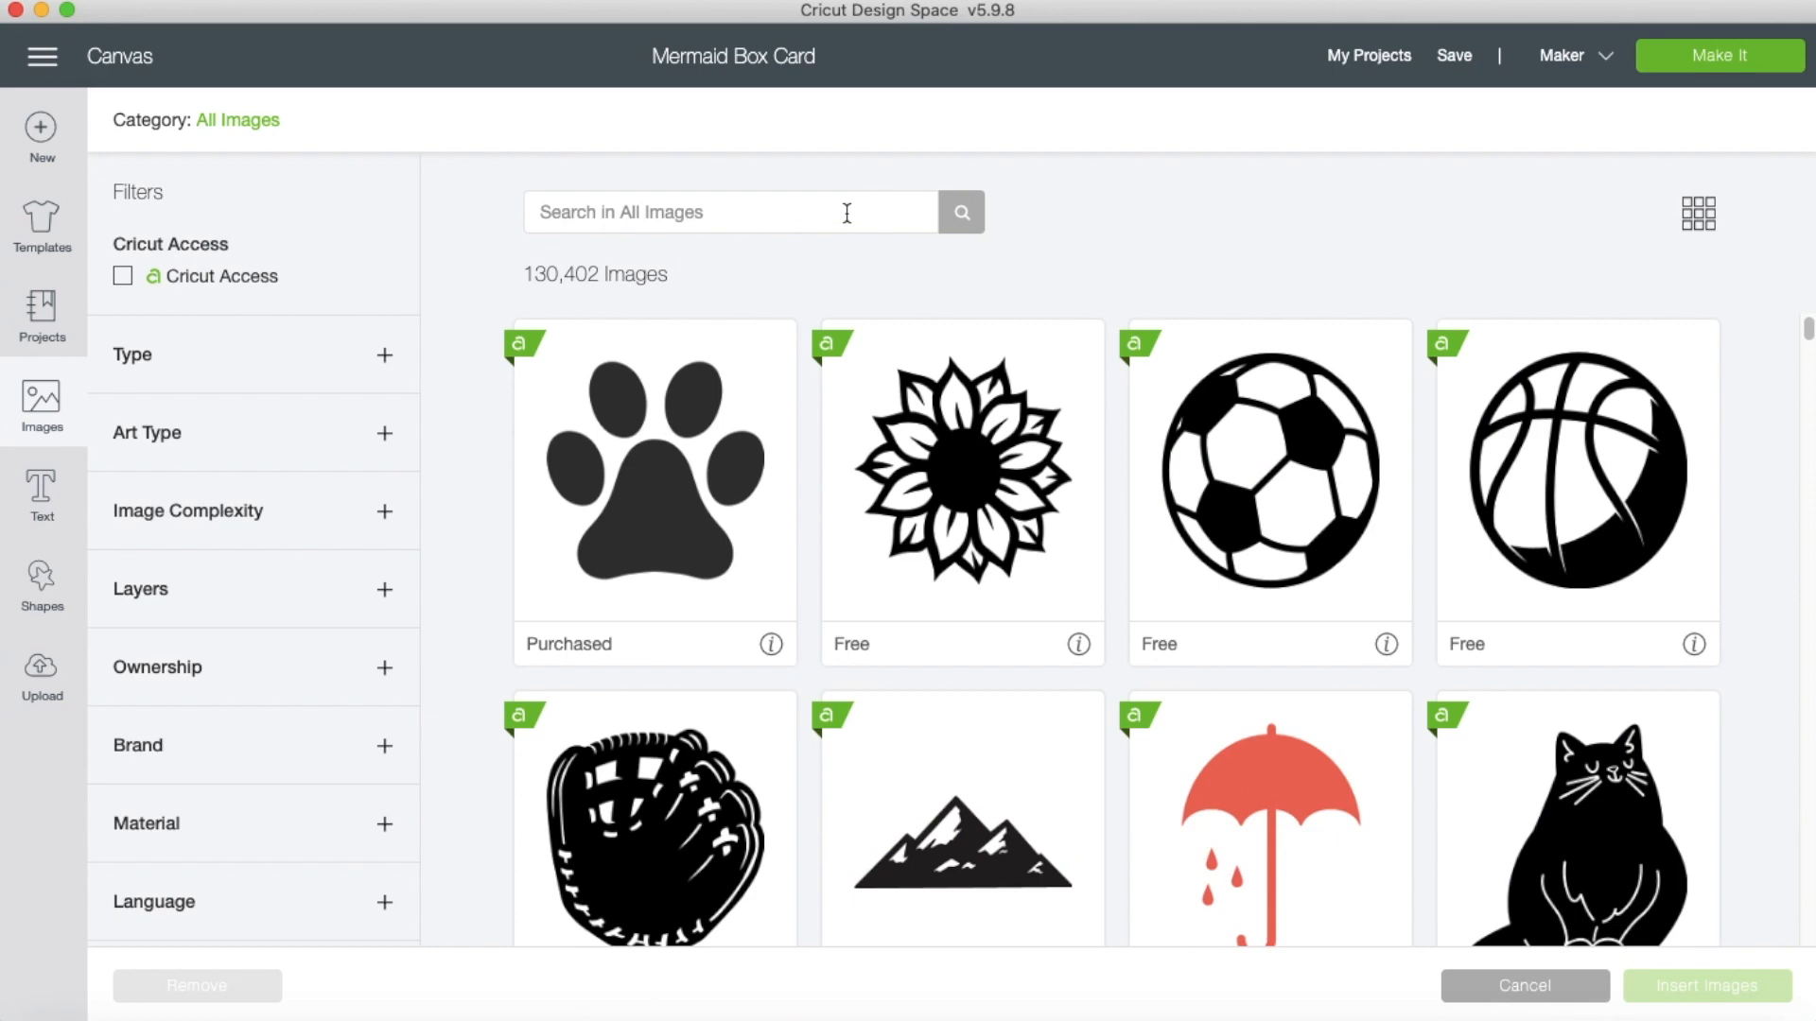
Search the image library for "seagull" and insert the cream seagull standing on a brown tree stump.
left_click(845, 213)
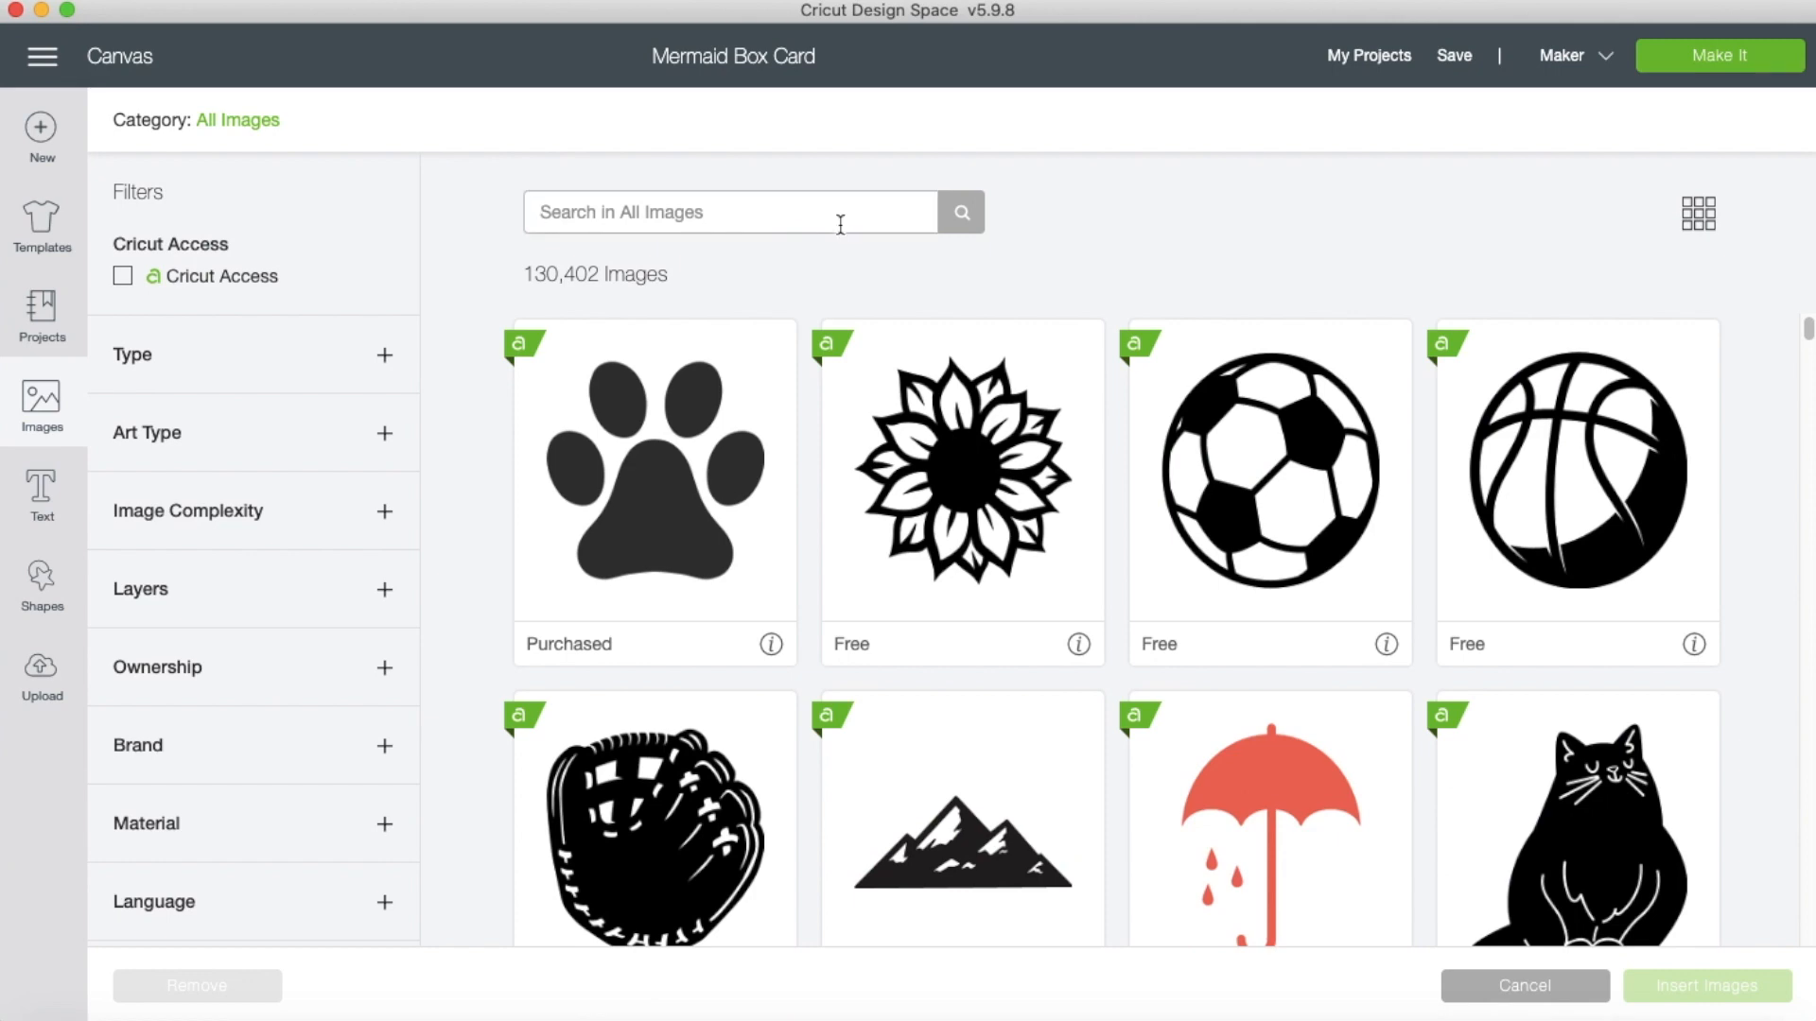
type("sea")
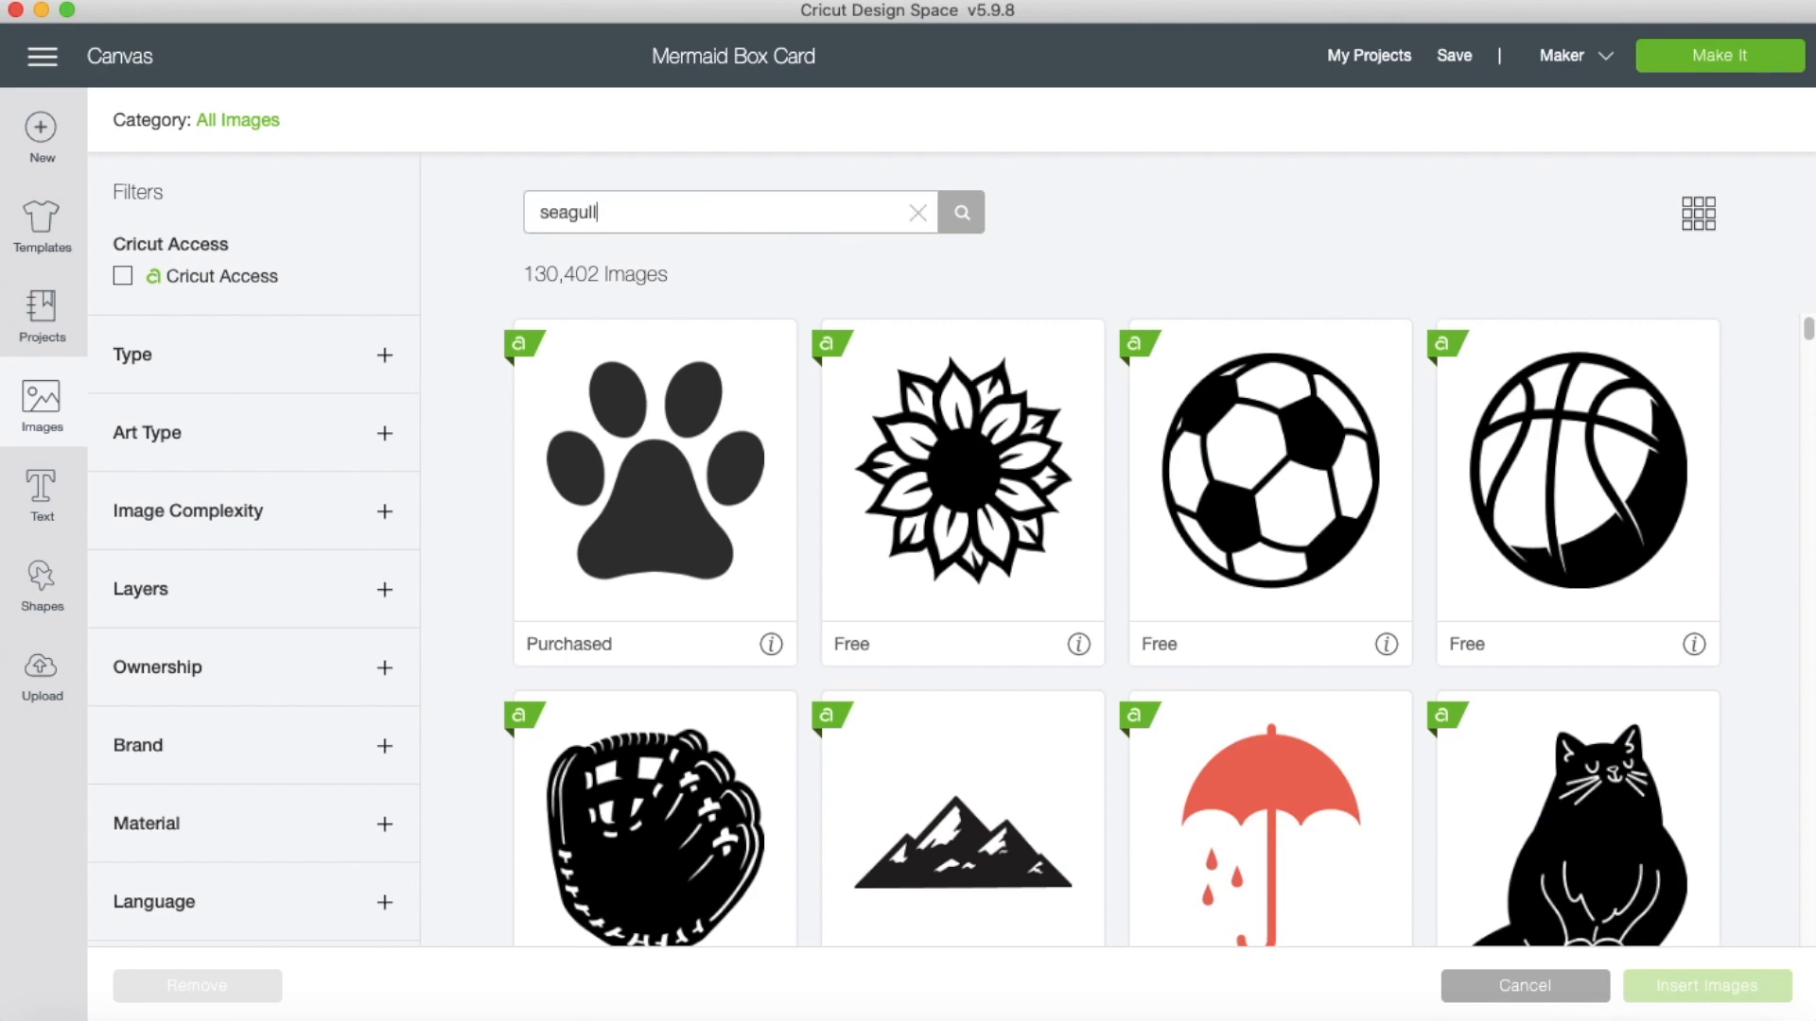
type("gull")
key("Return")
scroll(949, 378, "down", 3)
scroll(959, 403, "down", 8)
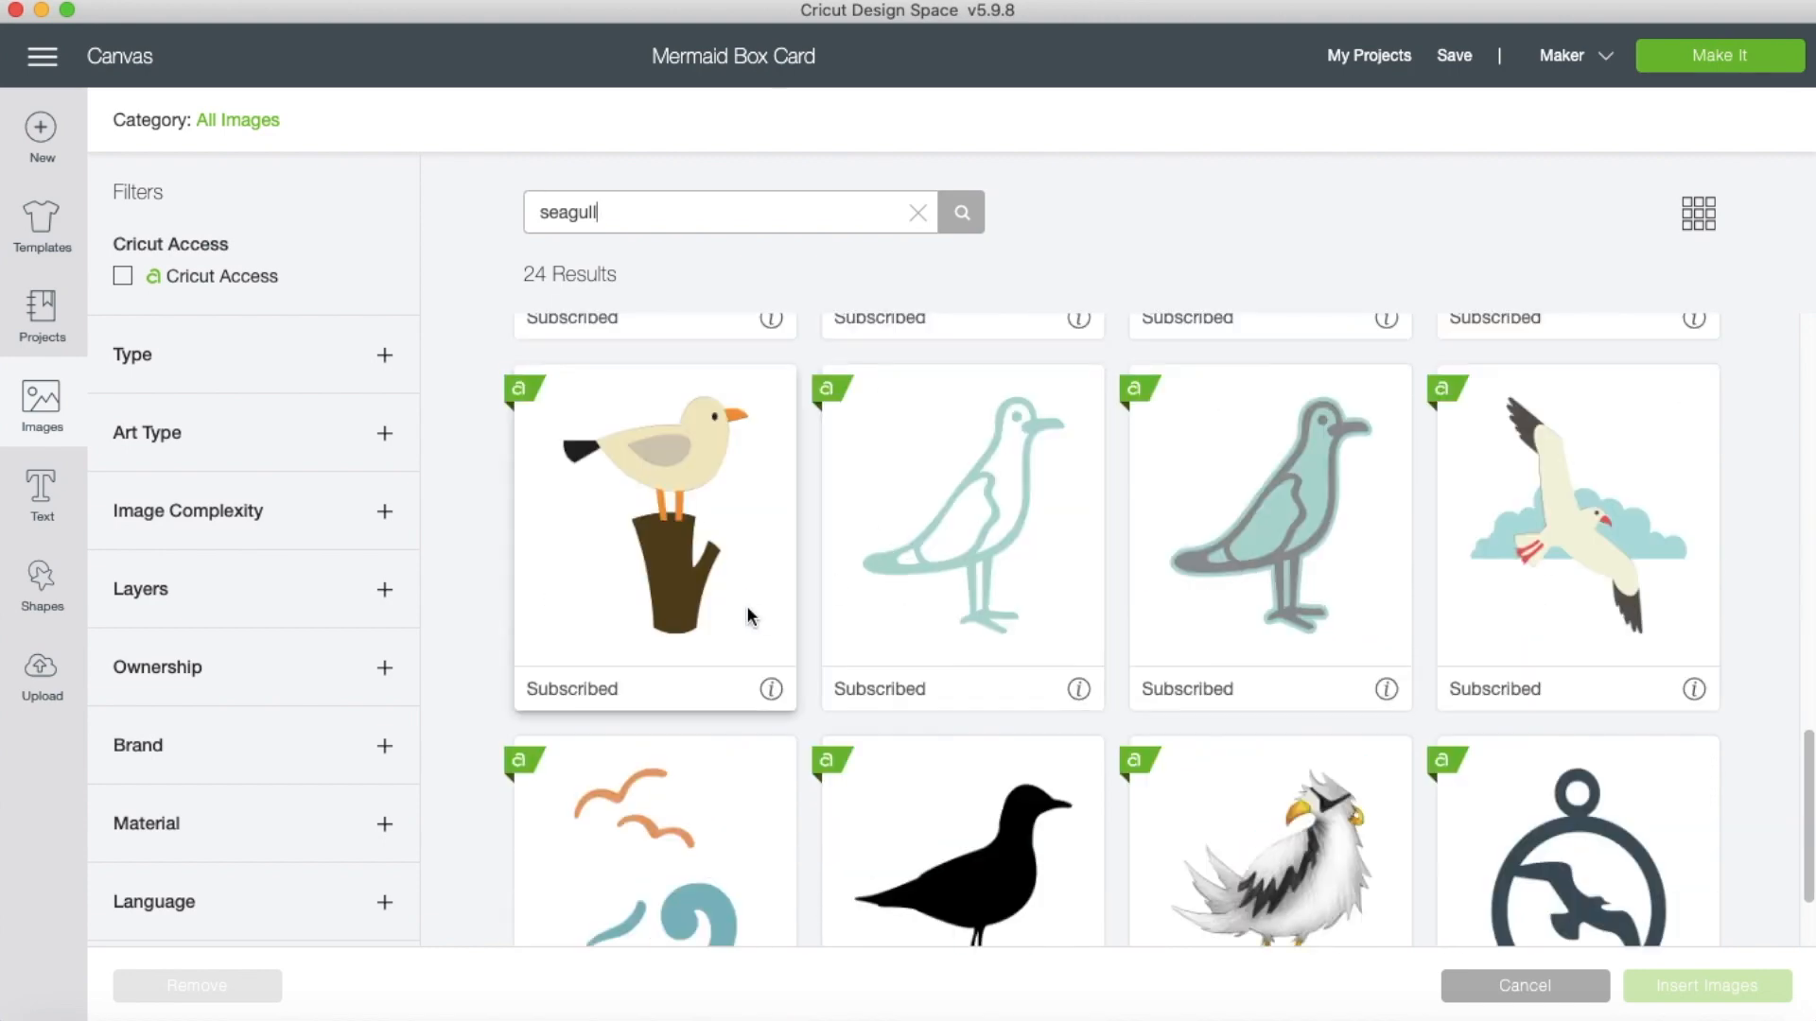
left_click(679, 541)
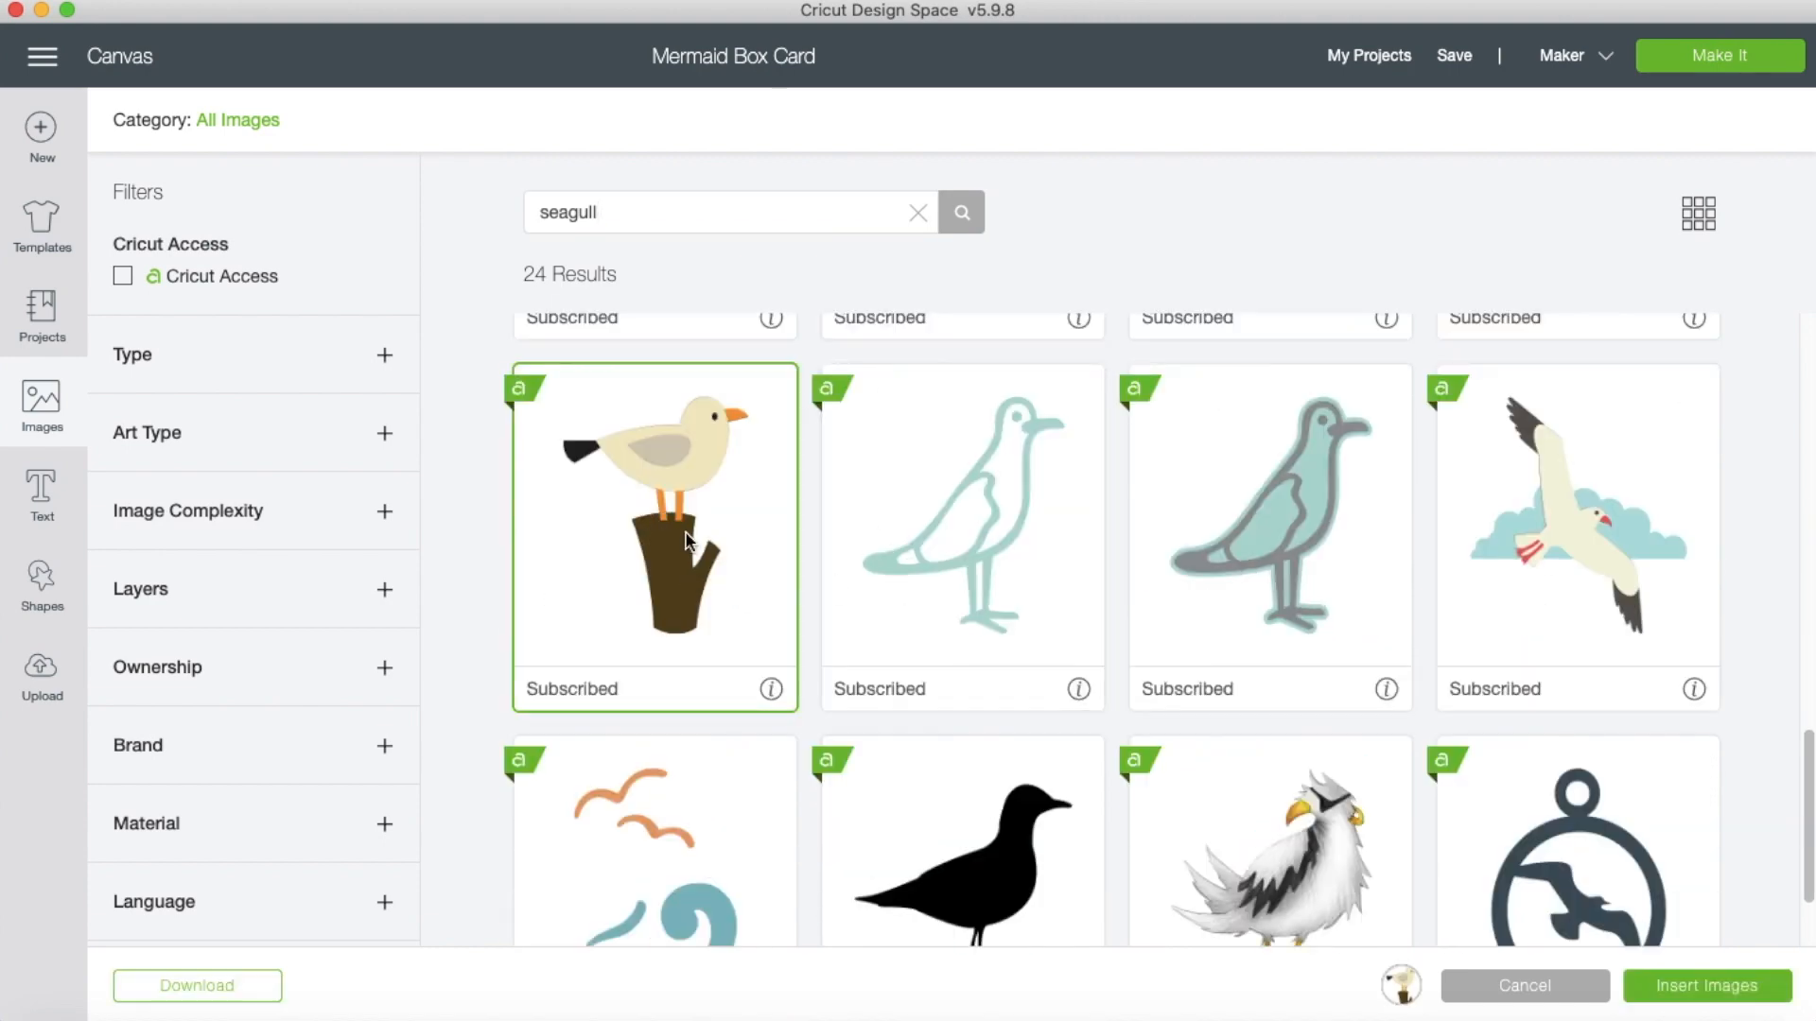
left_click(1700, 986)
Flip the seagull horizontally and shrink it to about 1.97 by 2.32 inches over the waves beside the mermaid.
left_click(748, 132)
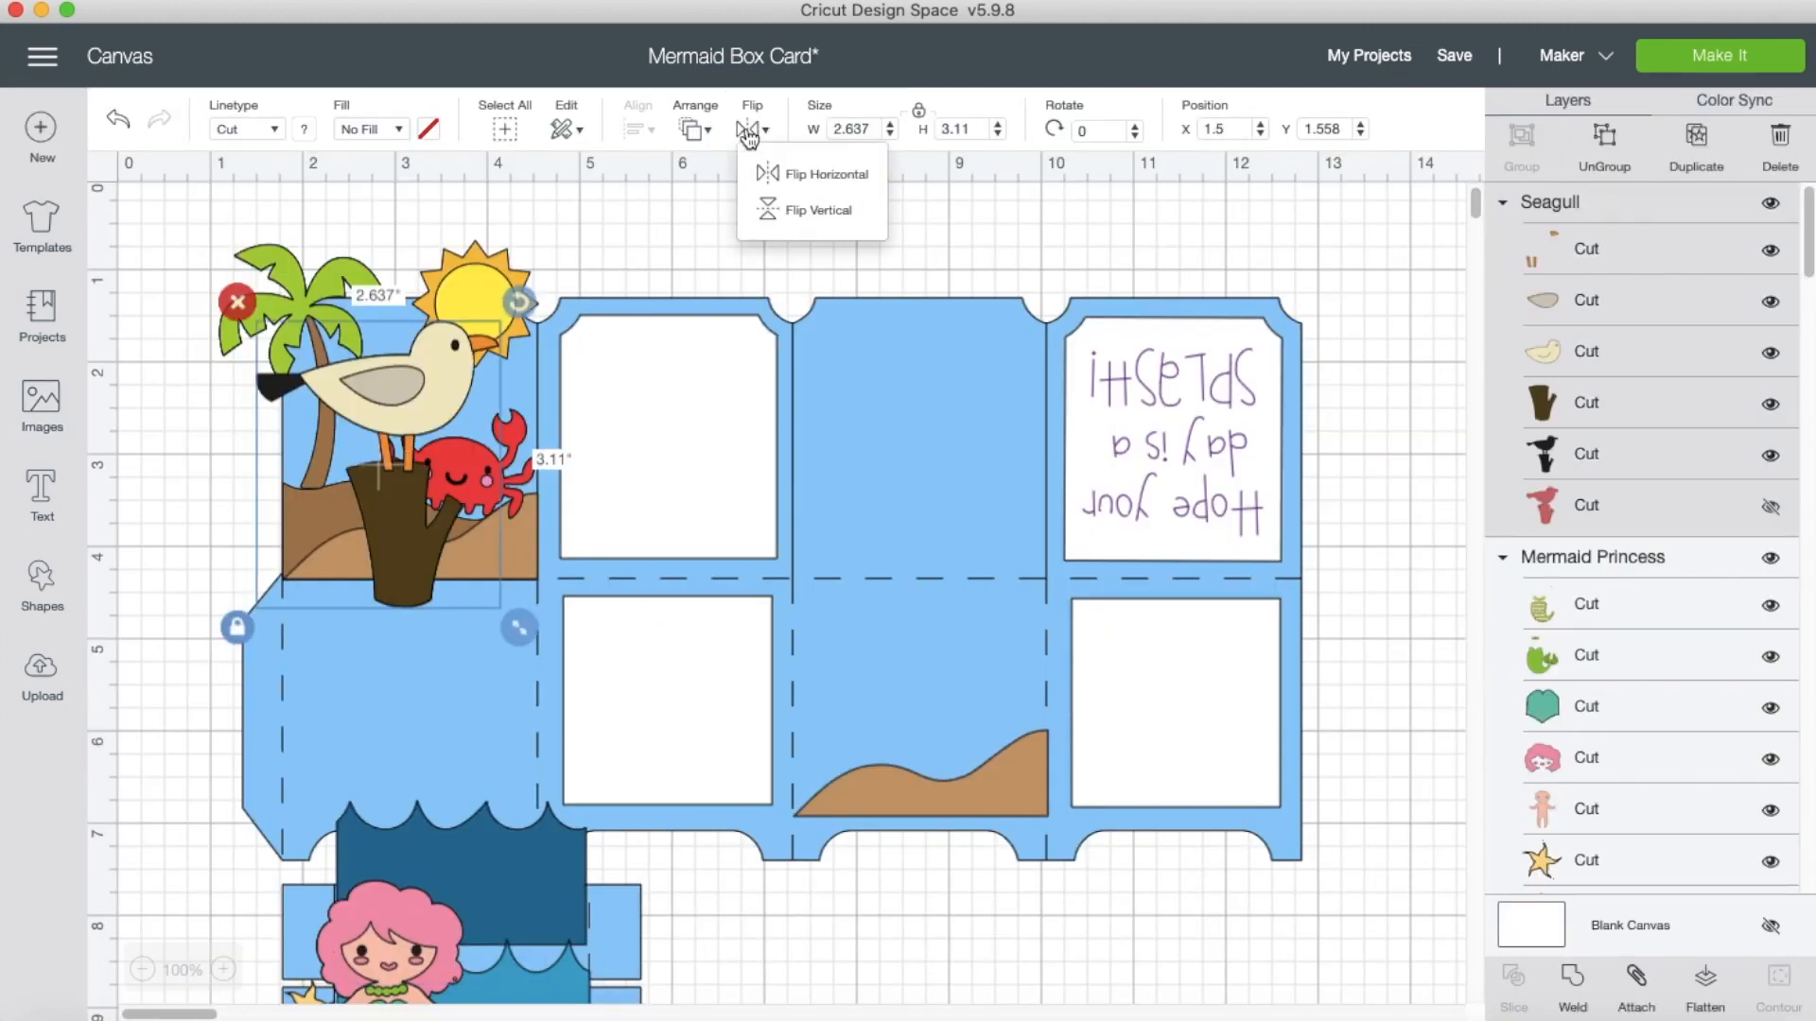
left_click(781, 172)
left_click_drag(352, 552, 711, 909)
left_click_drag(529, 522, 530, 522)
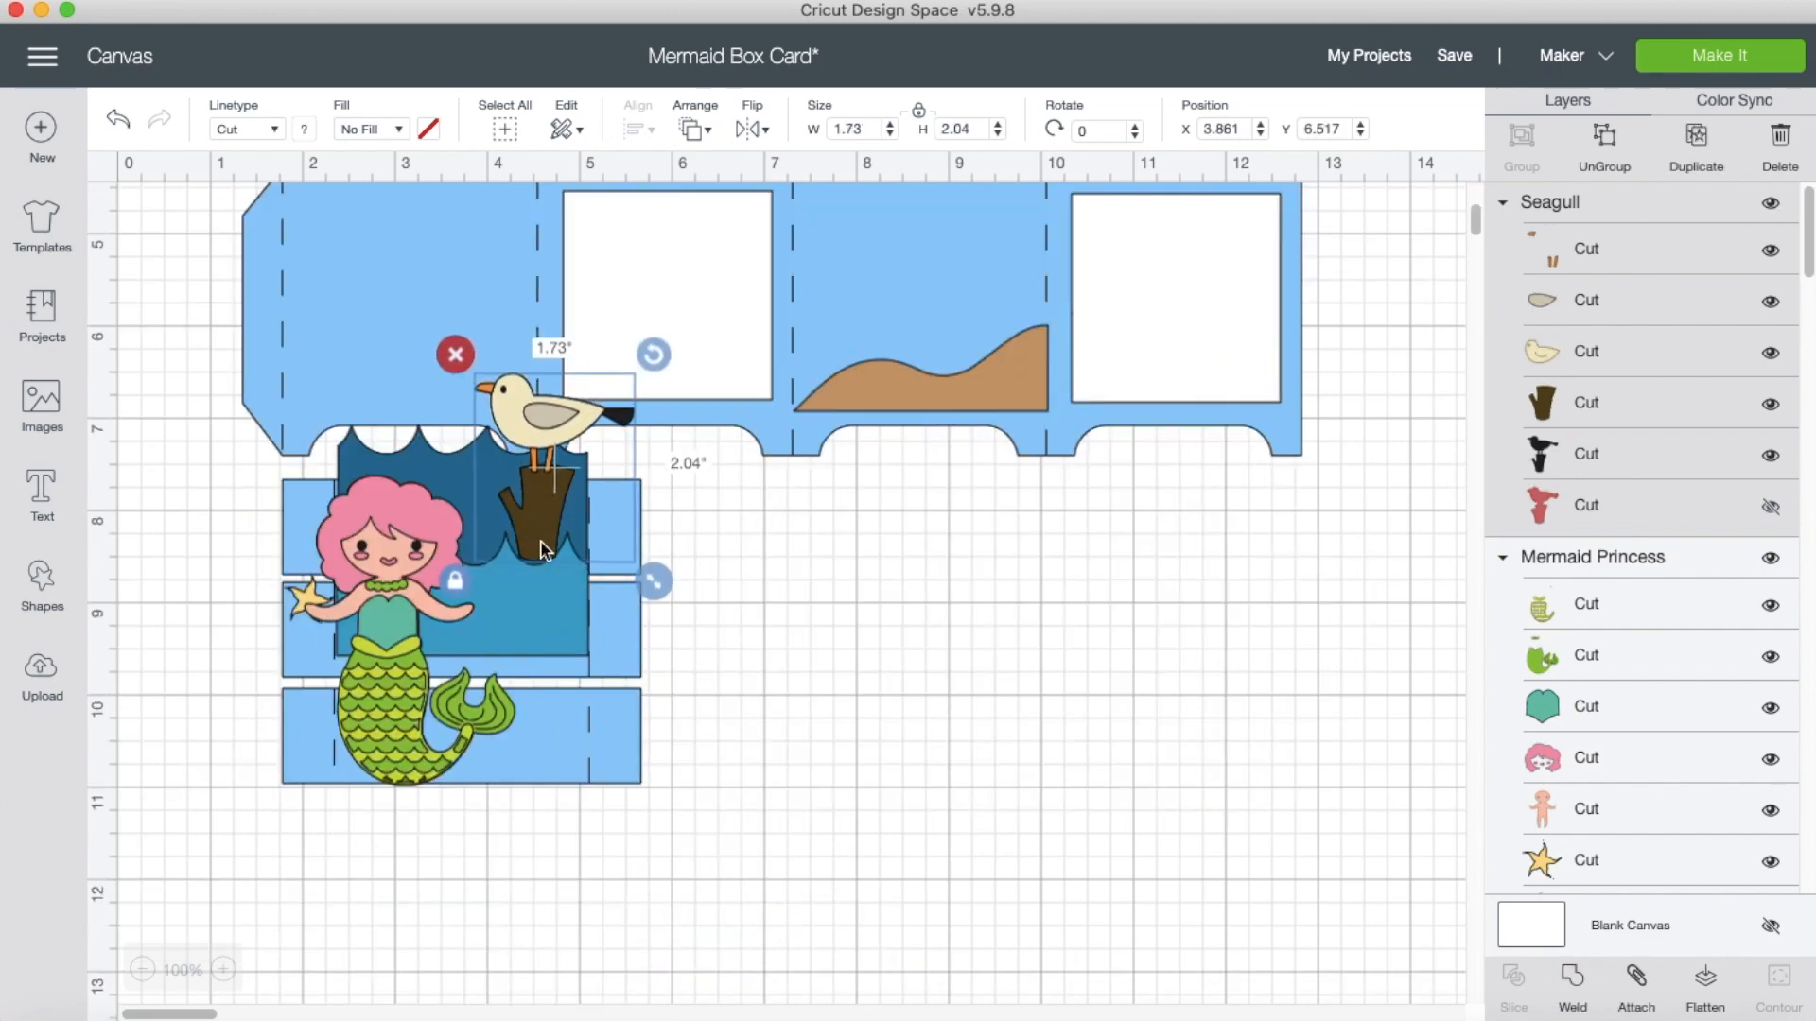
left_click_drag(659, 591, 670, 598)
scroll(604, 630, "up", 3)
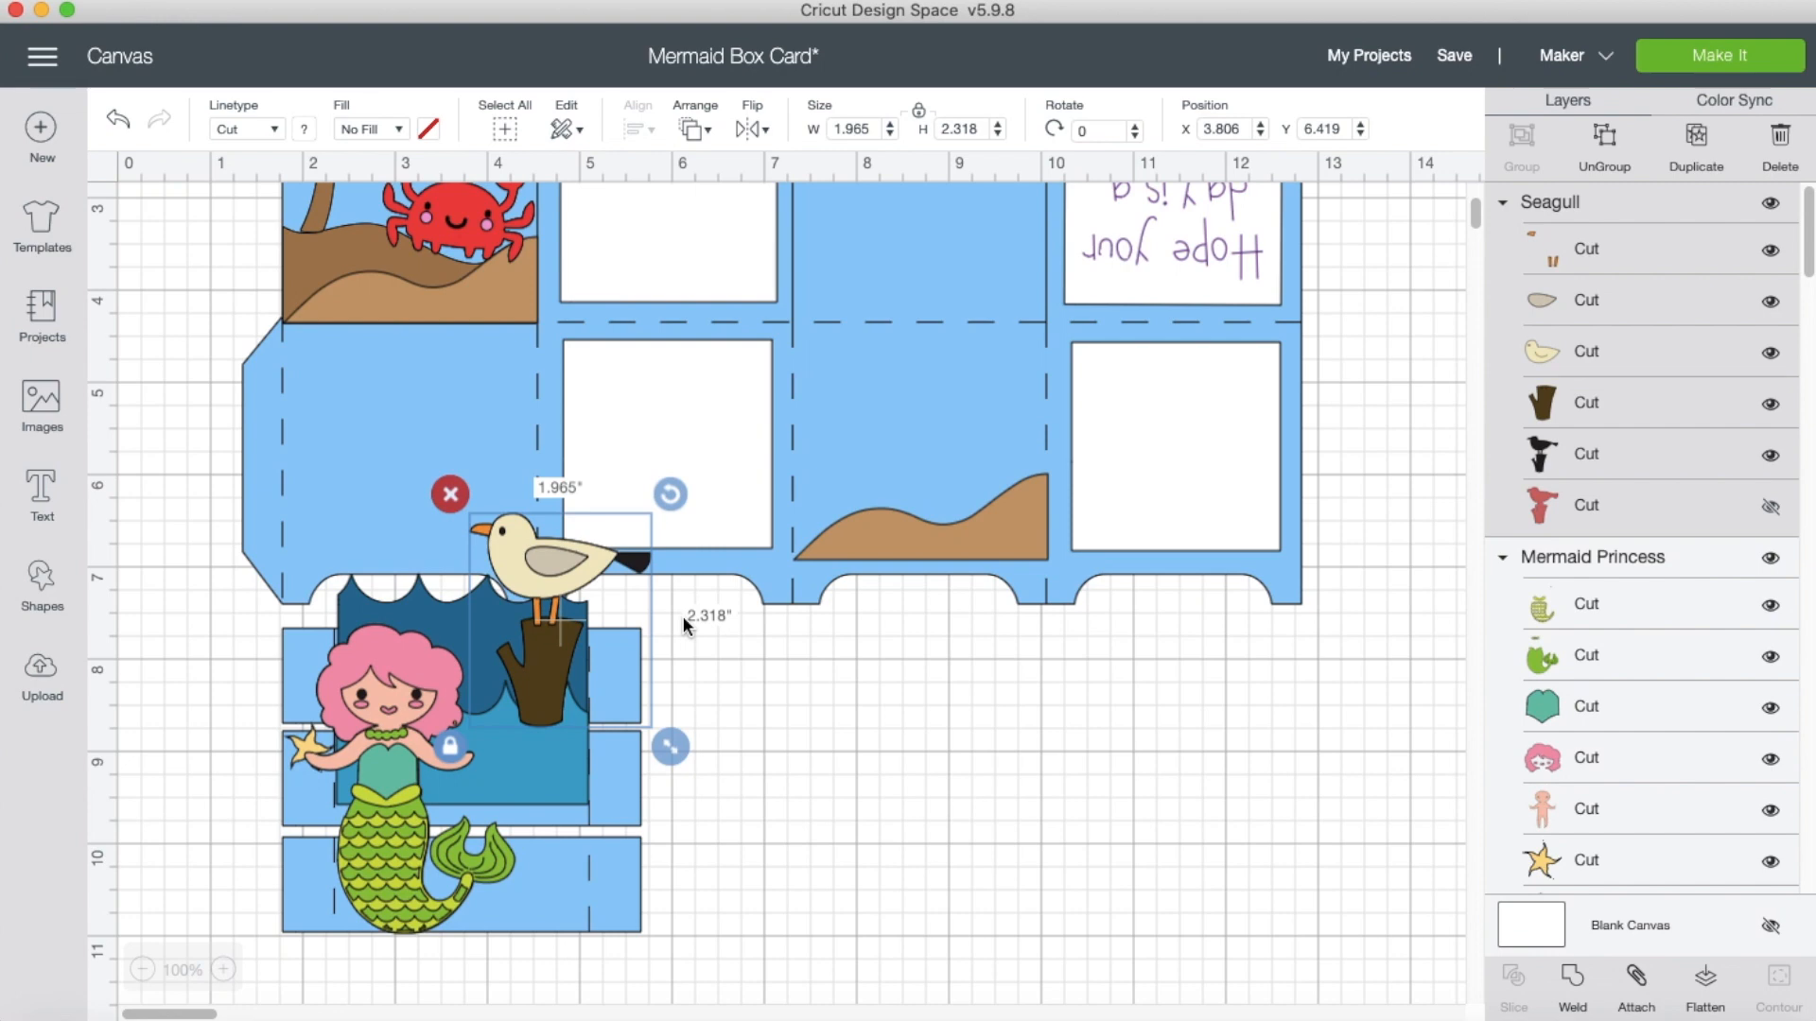
Delete the hidden red layer from the Seagull group and move the seagull onto the empty canvas beside the strips.
left_click(1574, 508)
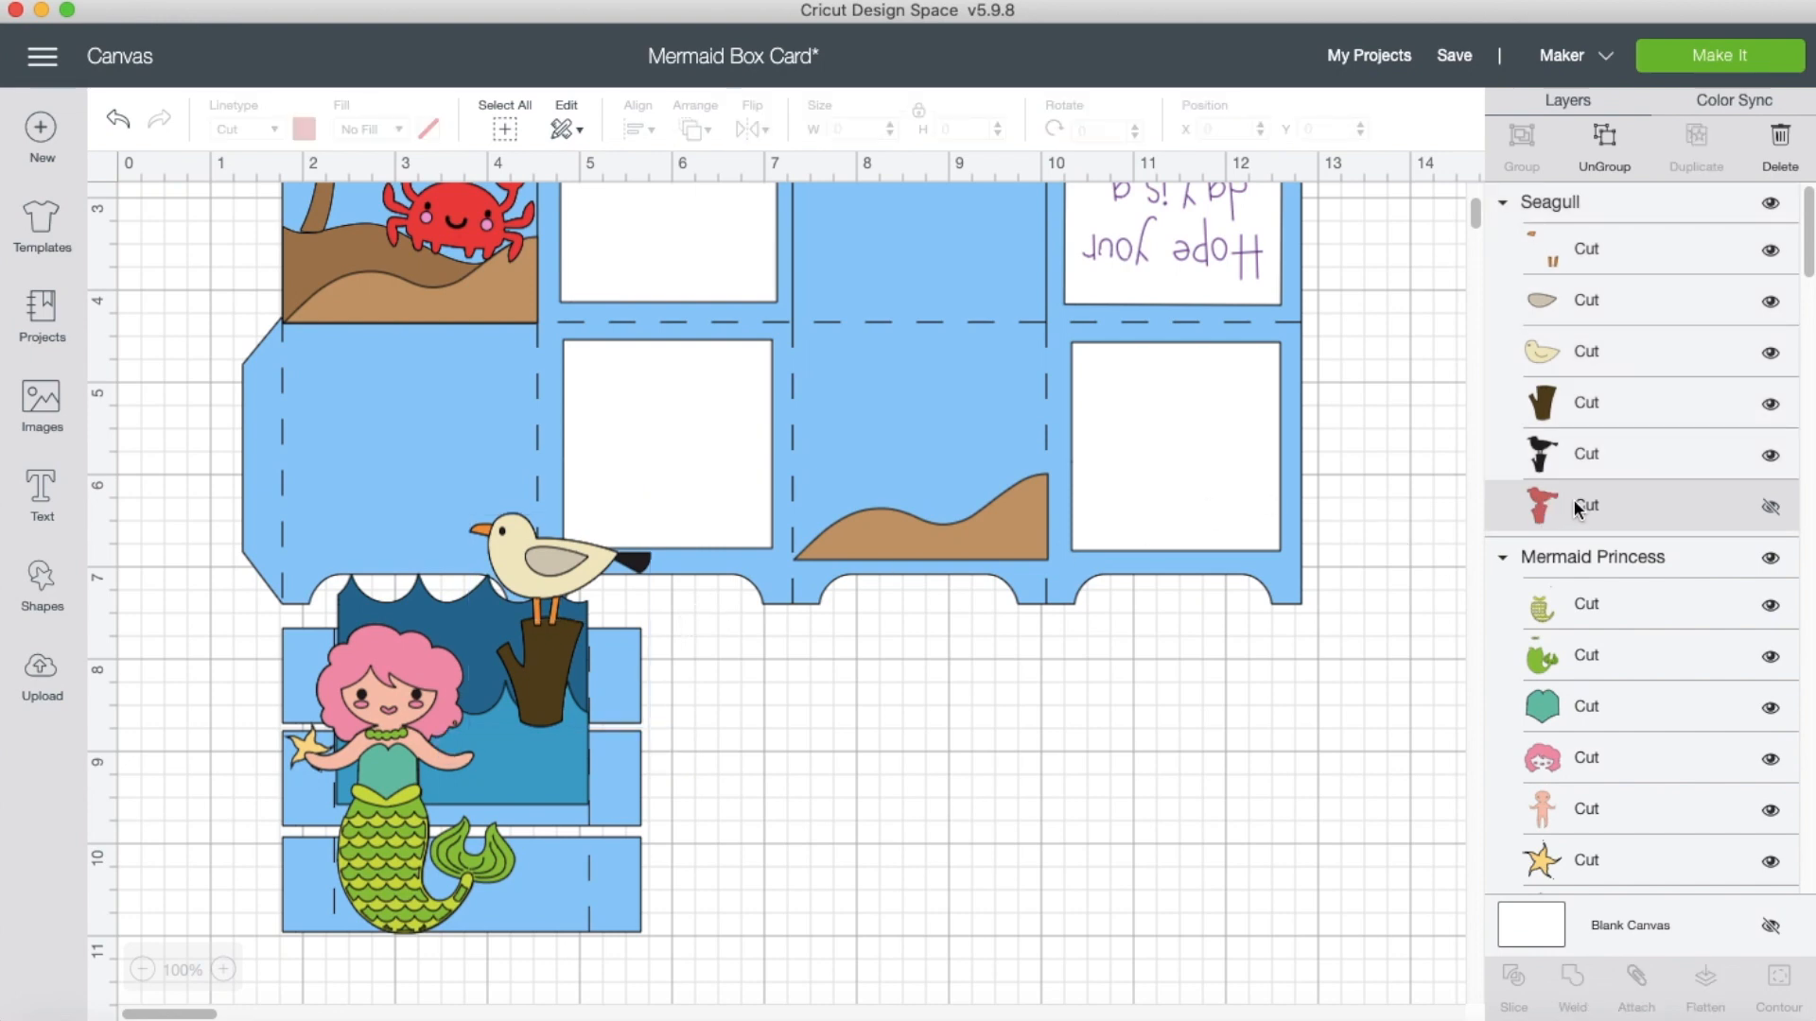
right_click(1578, 506)
left_click(1628, 416)
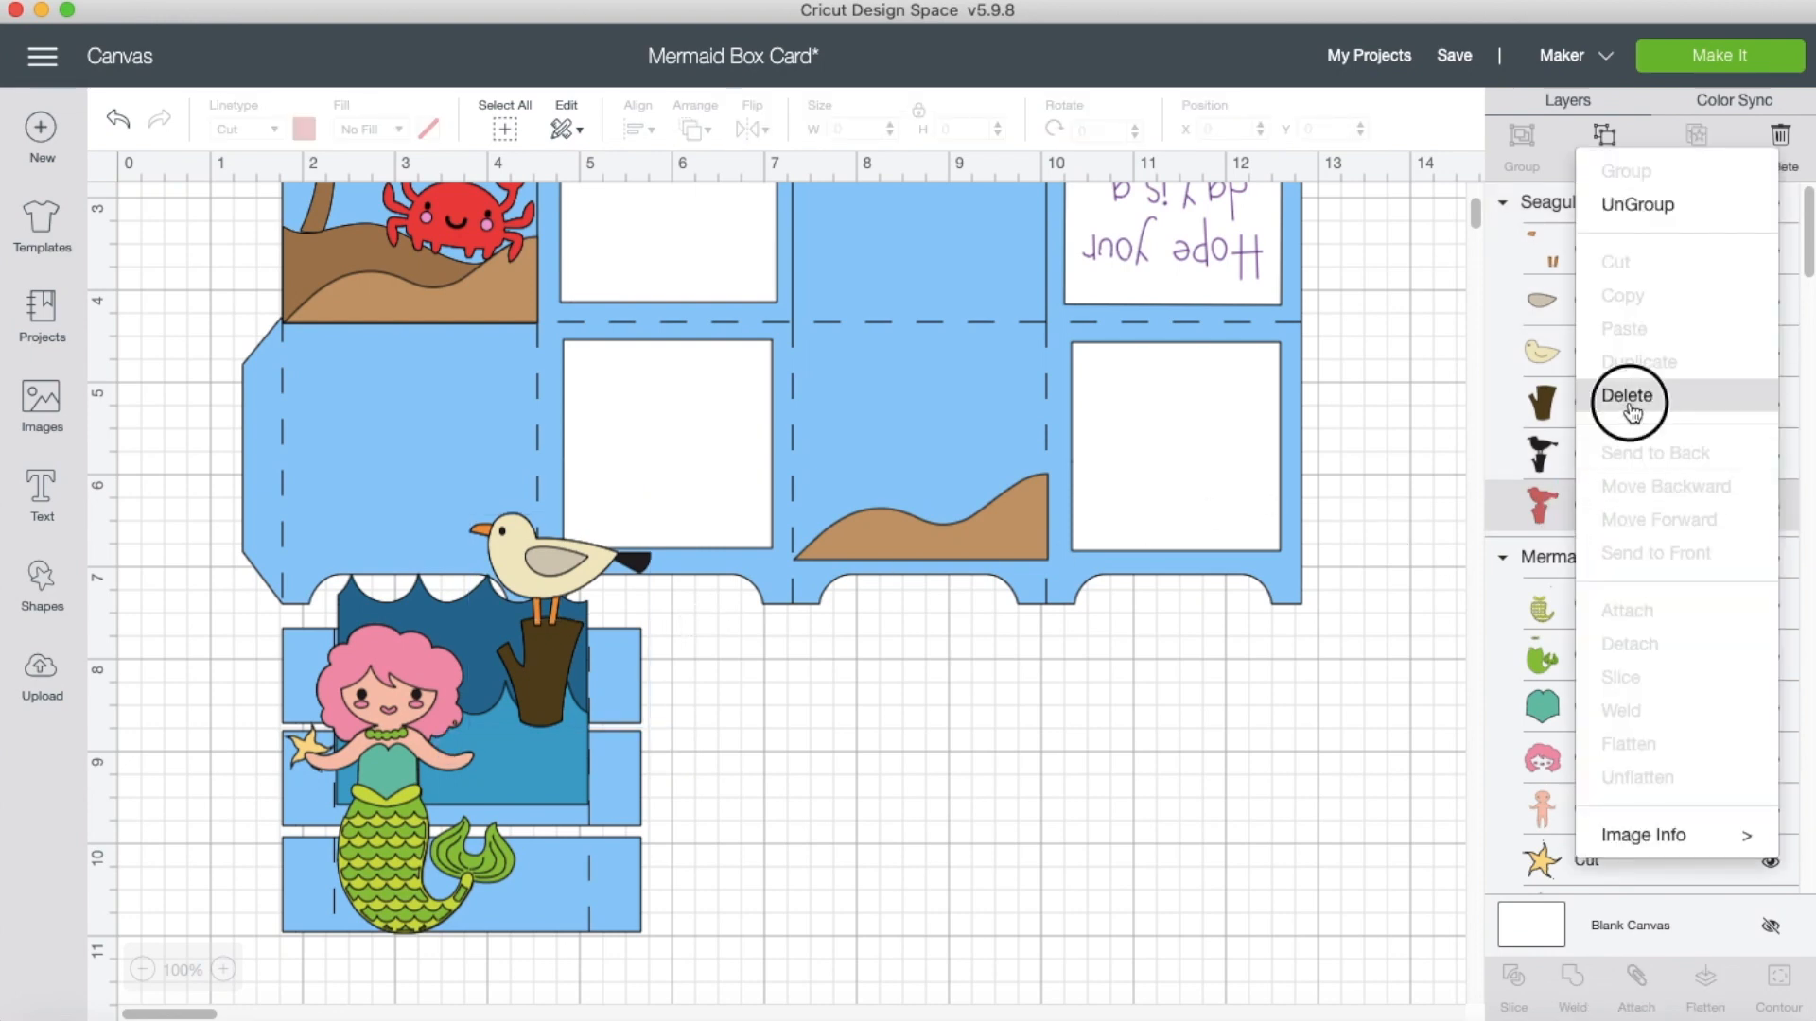
left_click_drag(535, 664, 724, 772)
scroll(1051, 553, "up", 3)
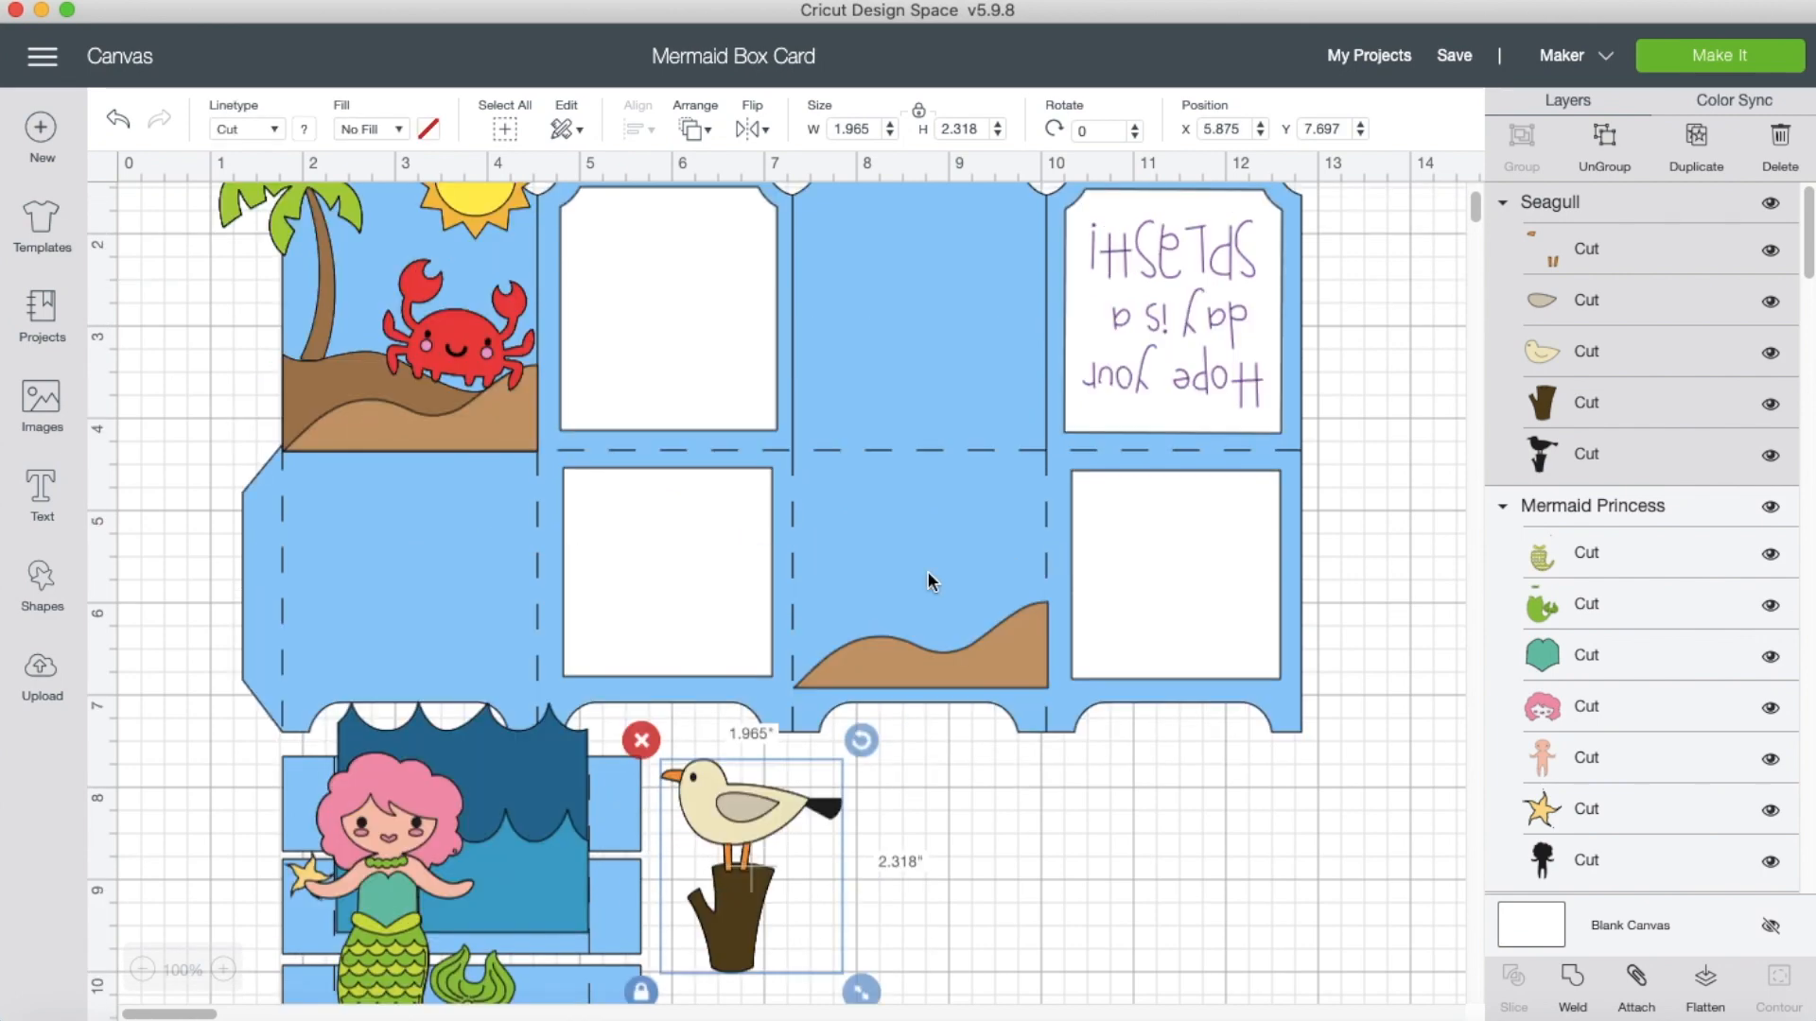
Search the image library for "seaweed".
left_click(44, 401)
left_click(43, 399)
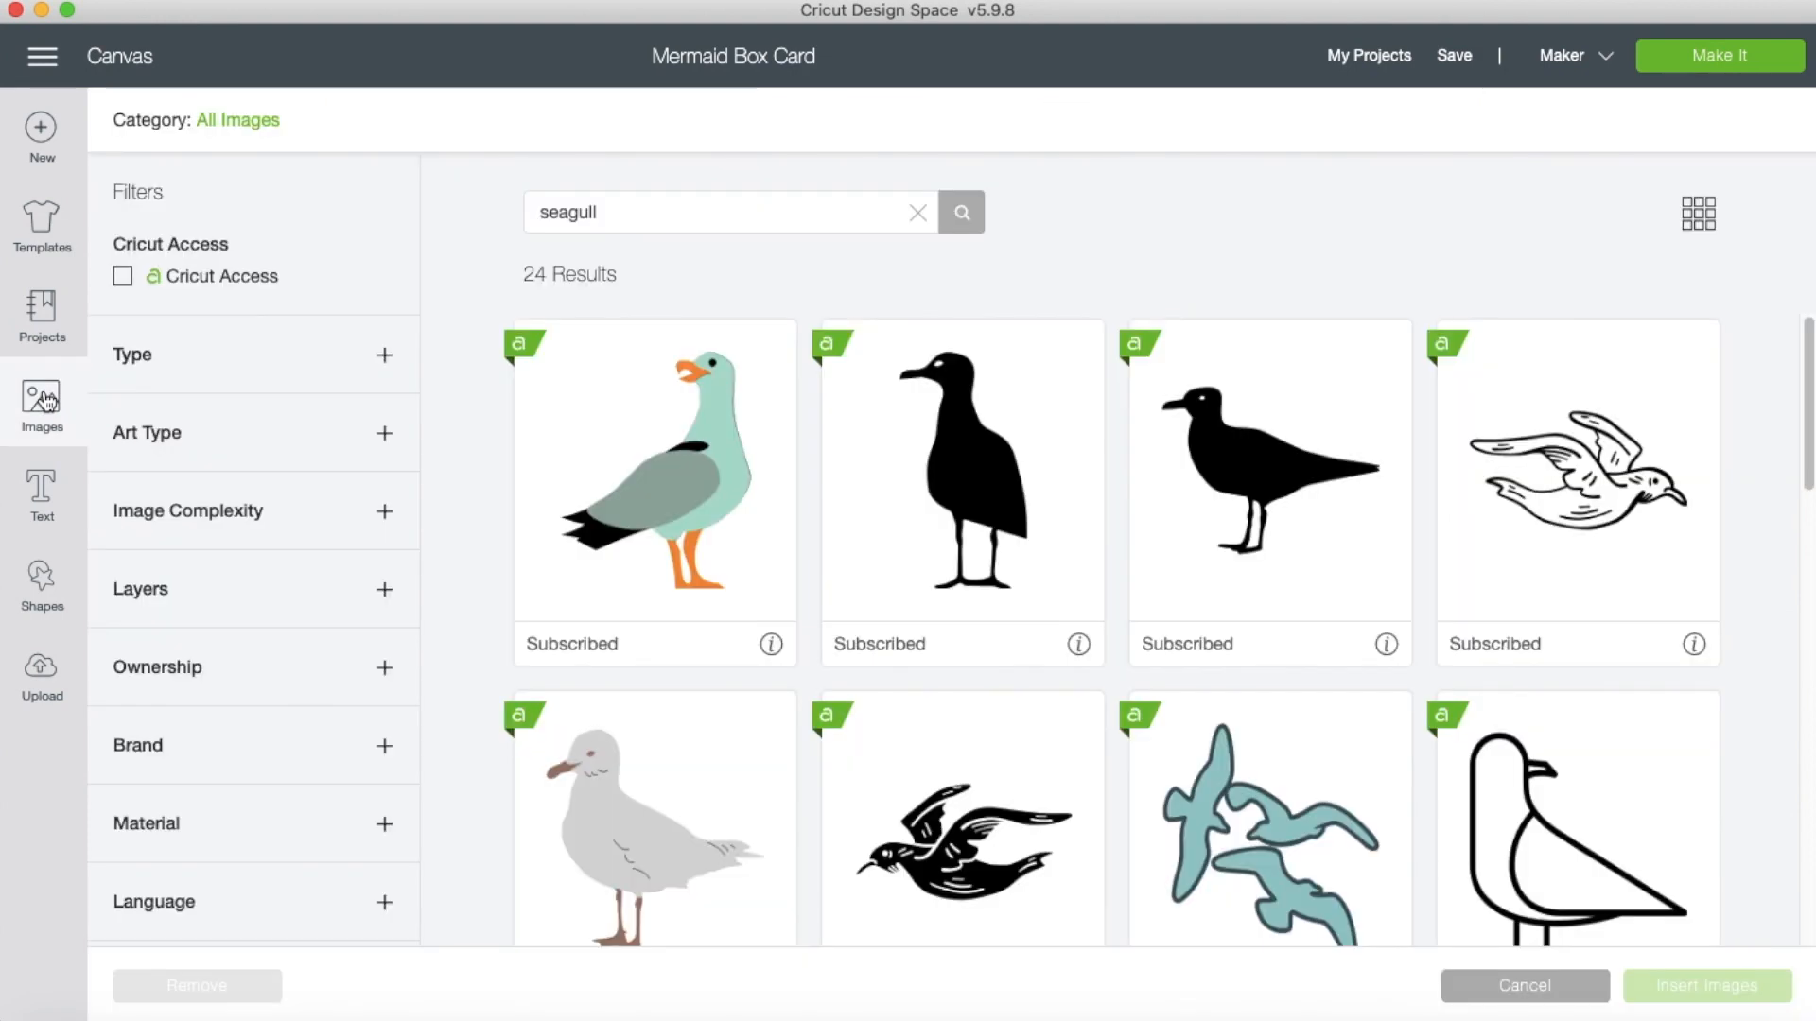
left_click(917, 214)
left_click(781, 206)
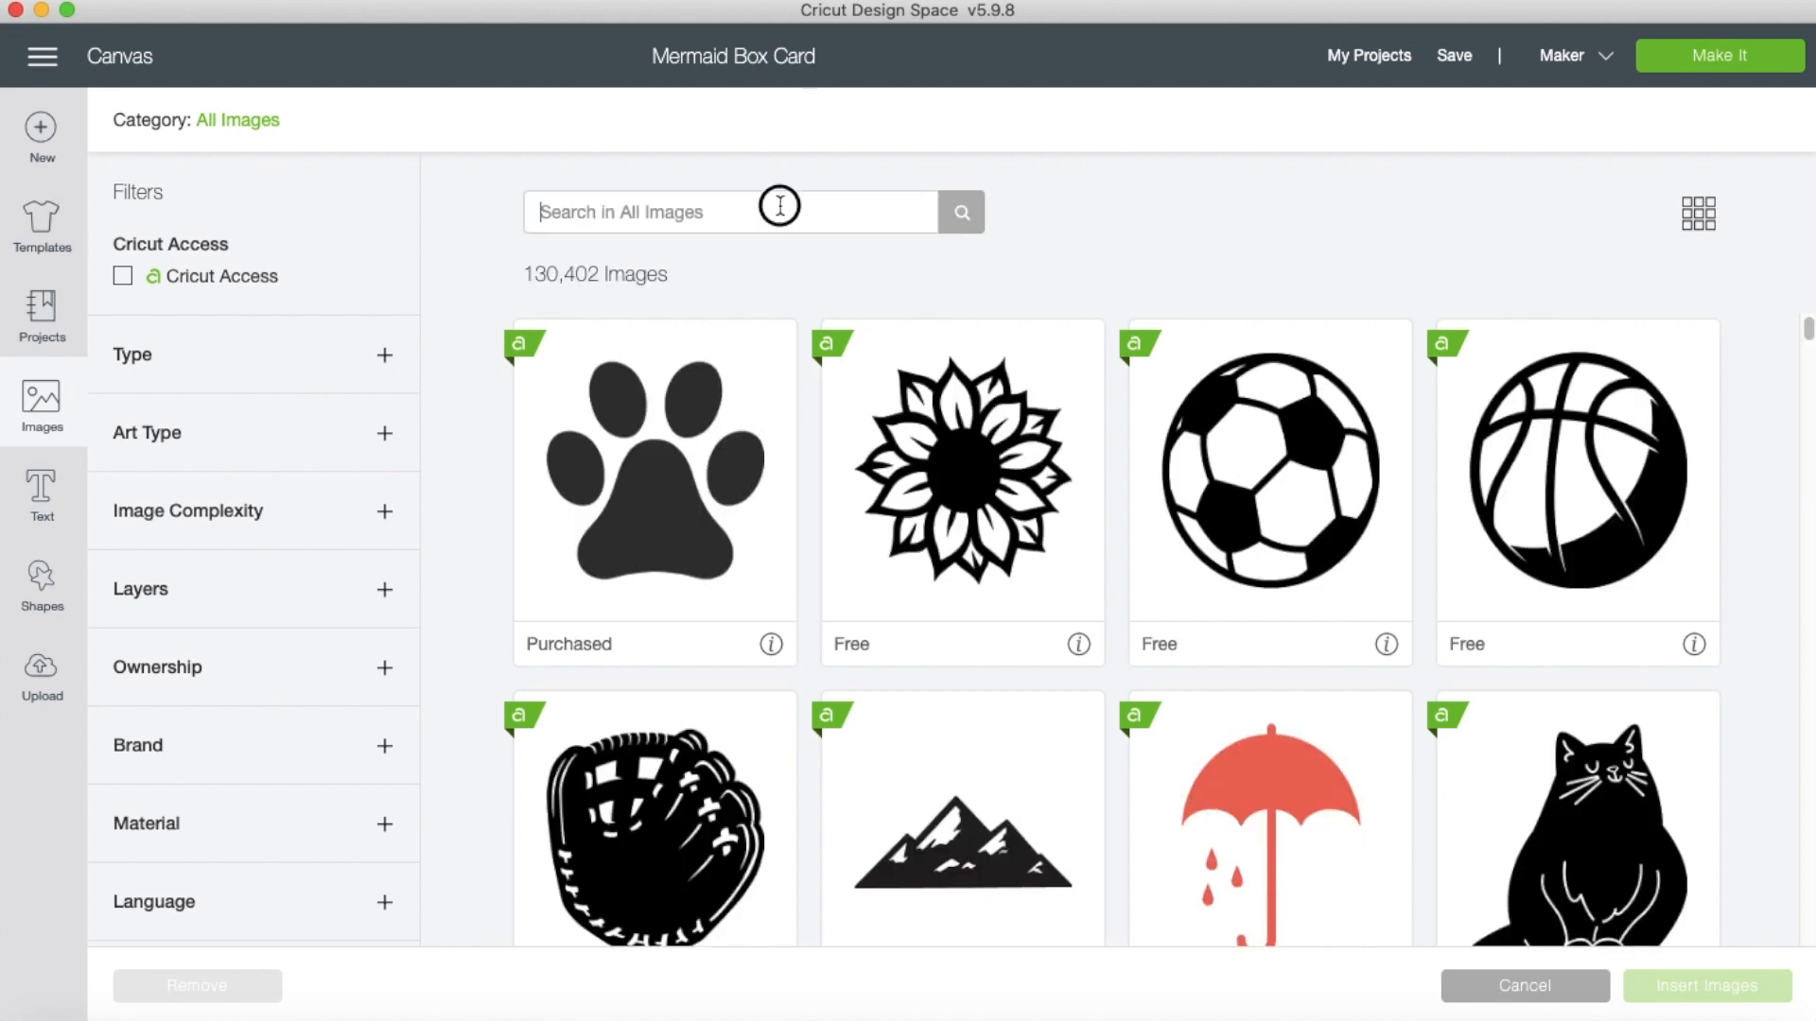
type("sea")
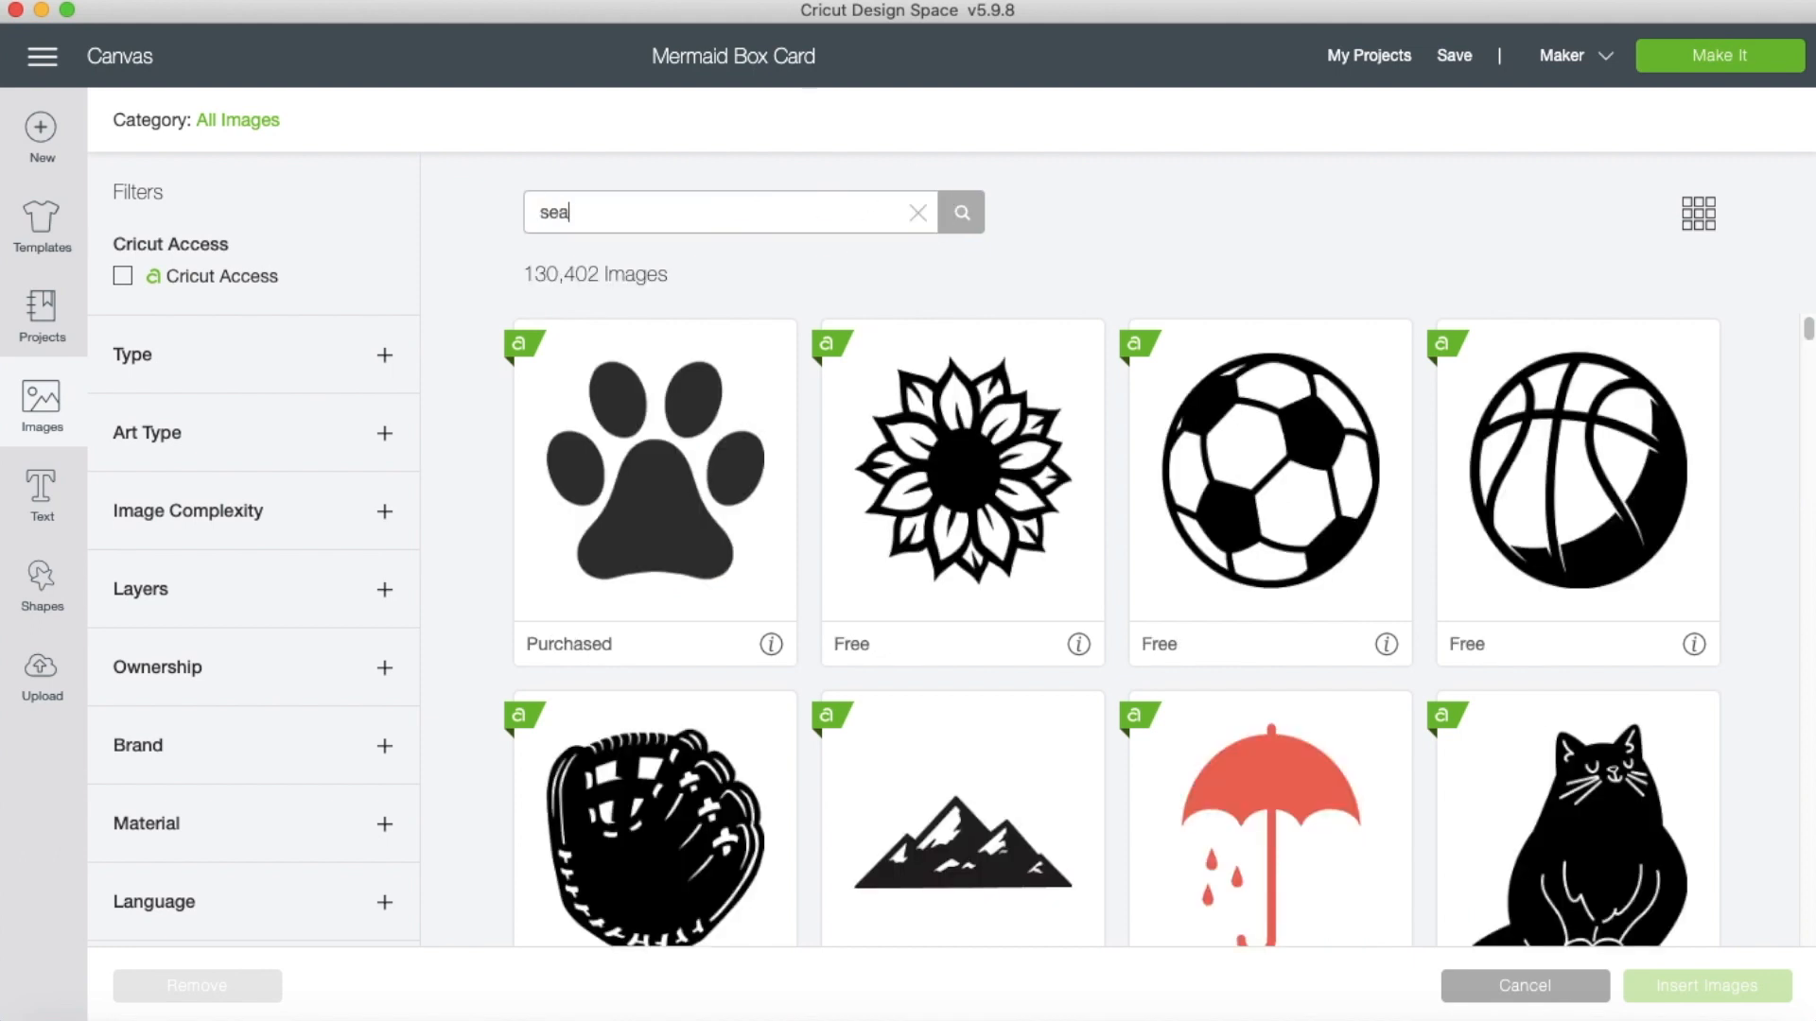
type("weed")
key("Return")
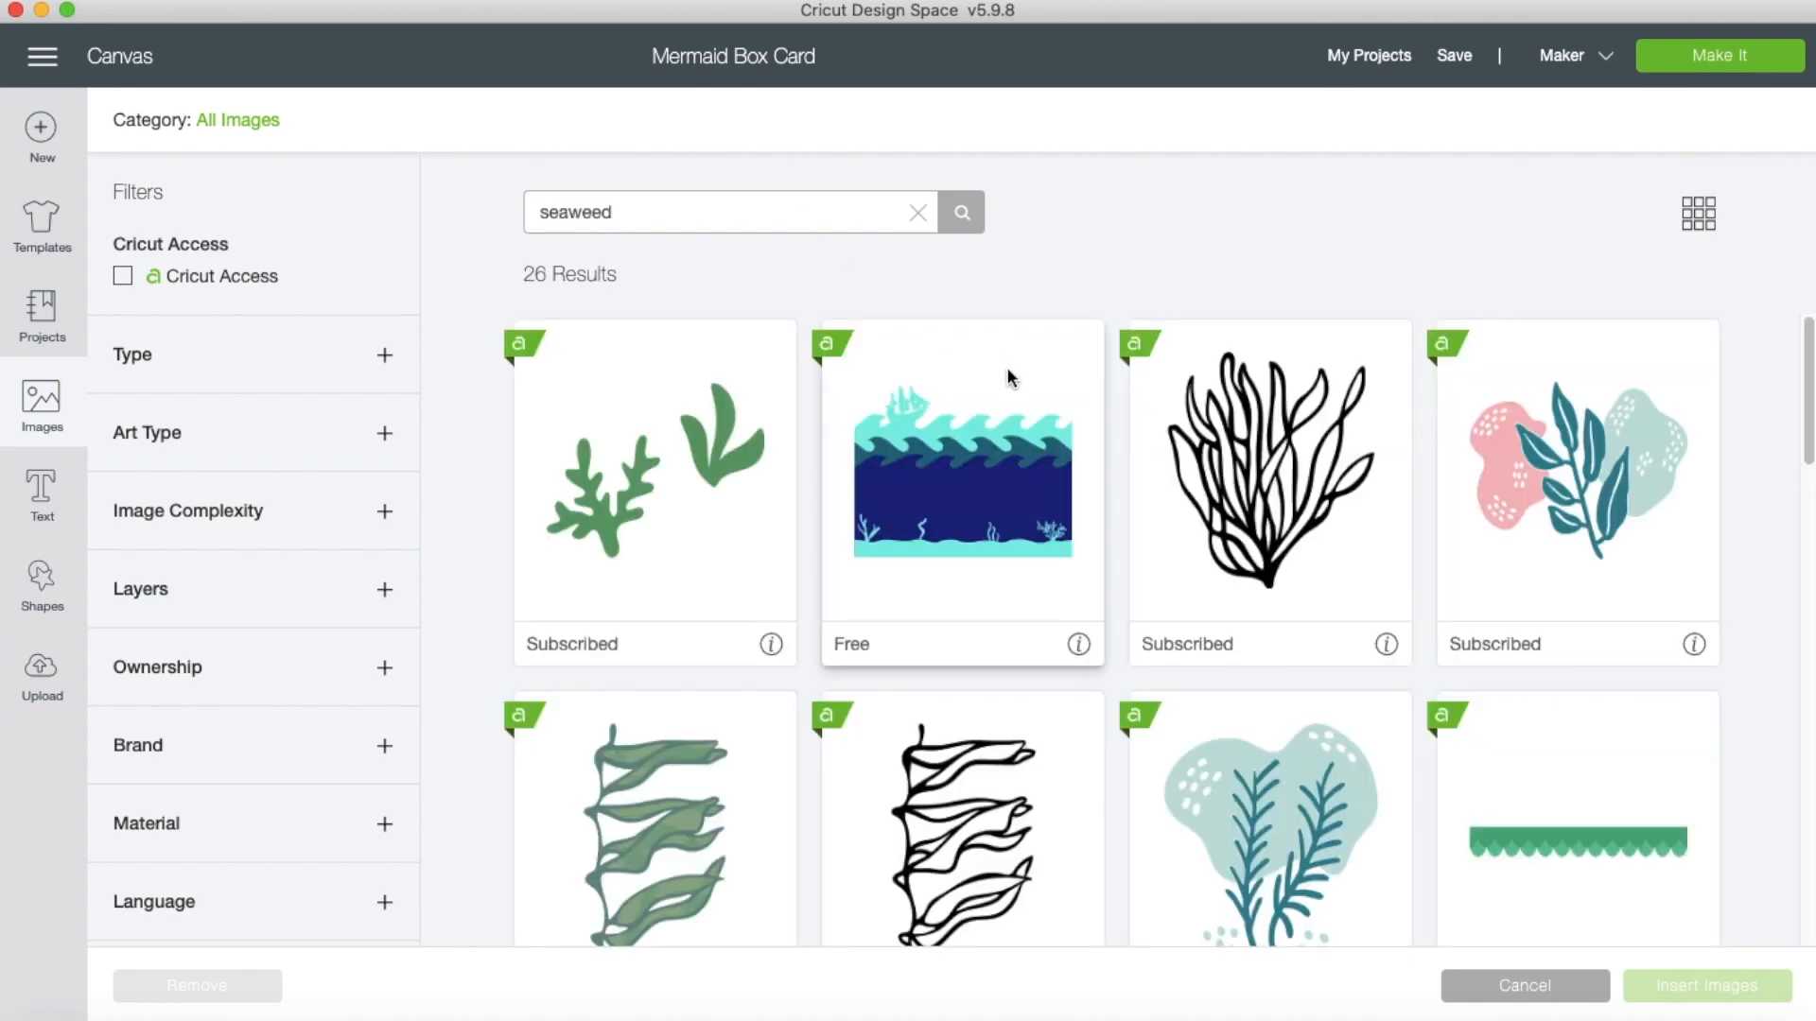
Insert the light green seaweed with blue bubbles, the two-tone dark green seaweed and the green three-strand seaweed.
scroll(1007, 369, "down", 6)
scroll(1004, 380, "down", 2)
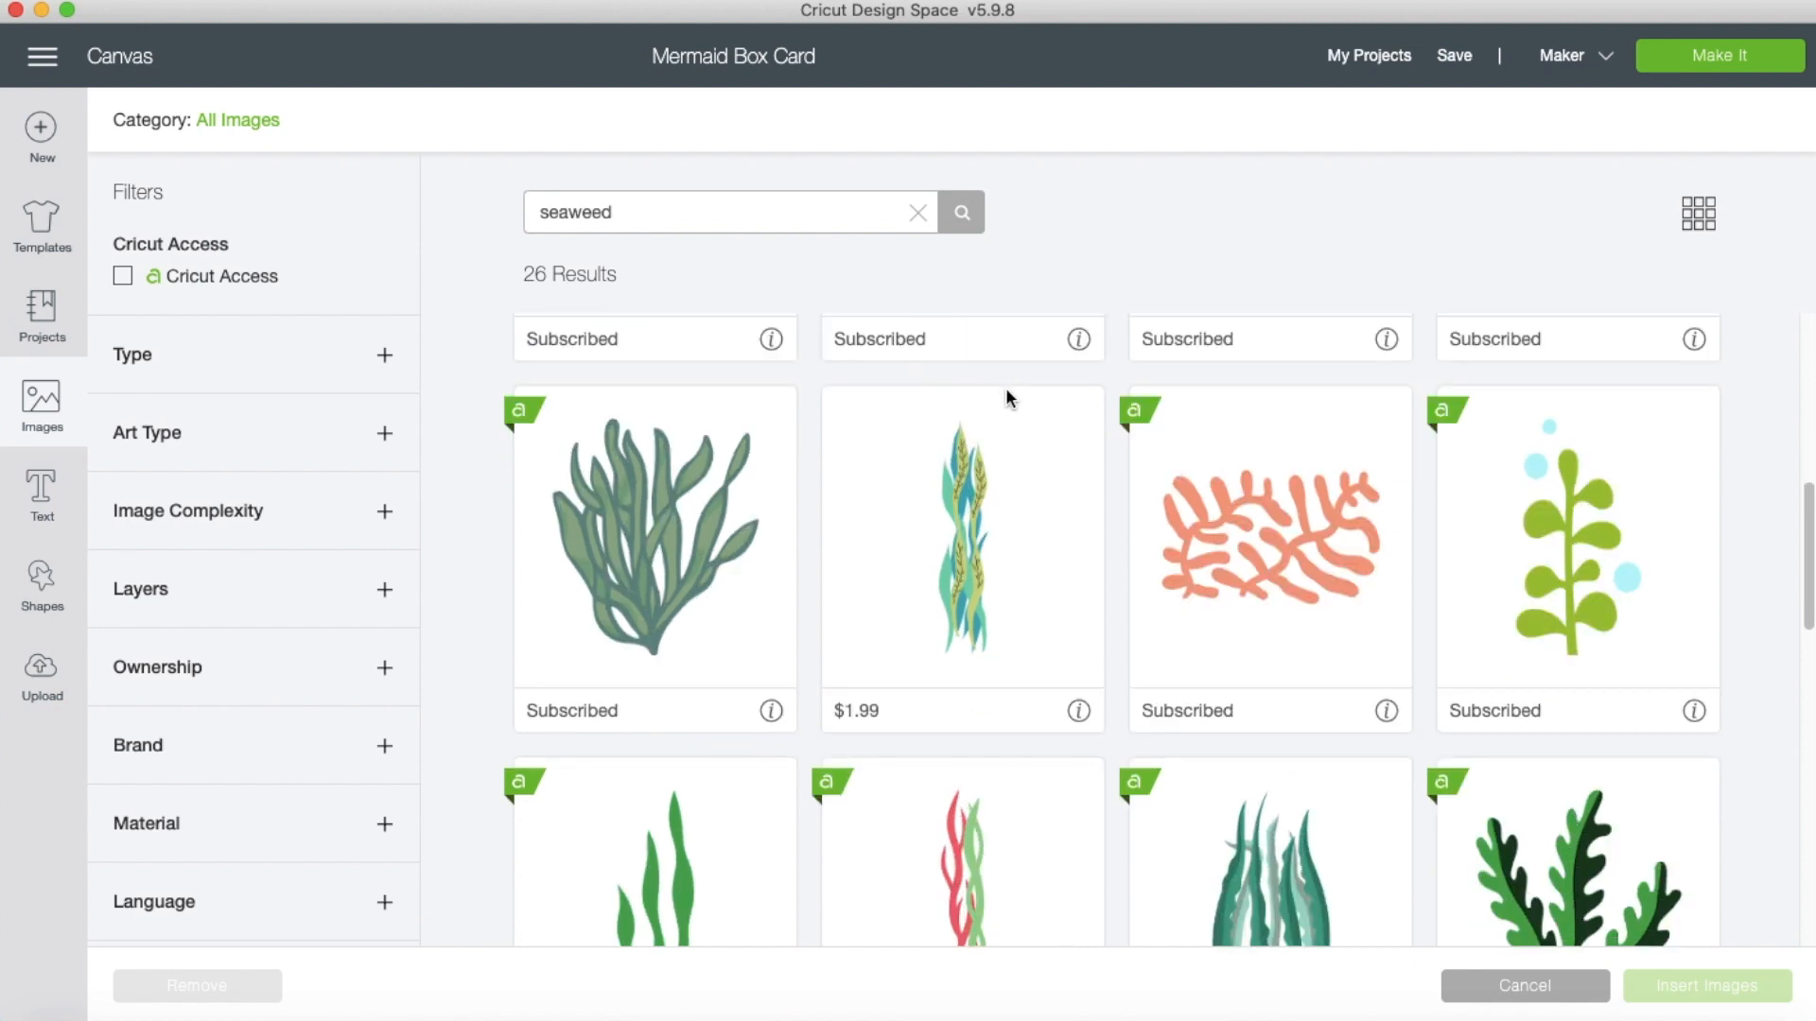
left_click(1579, 554)
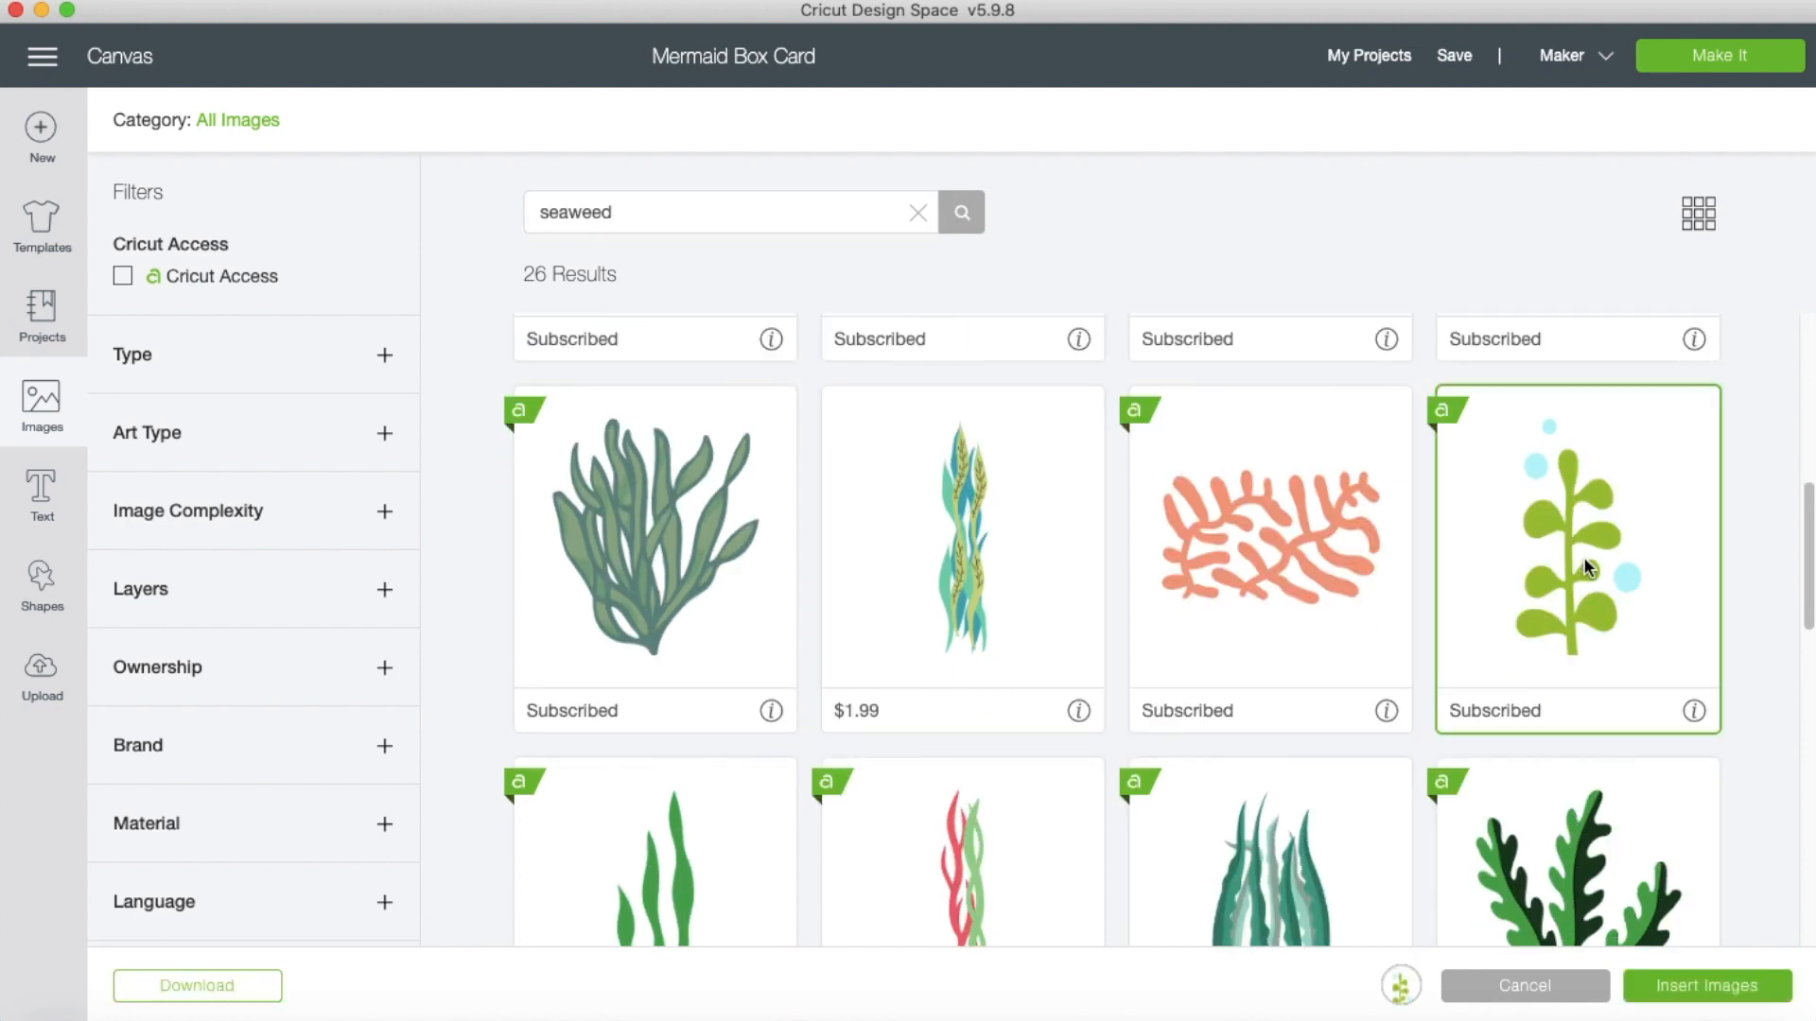
scroll(1581, 556, "down", 3)
left_click(1589, 671)
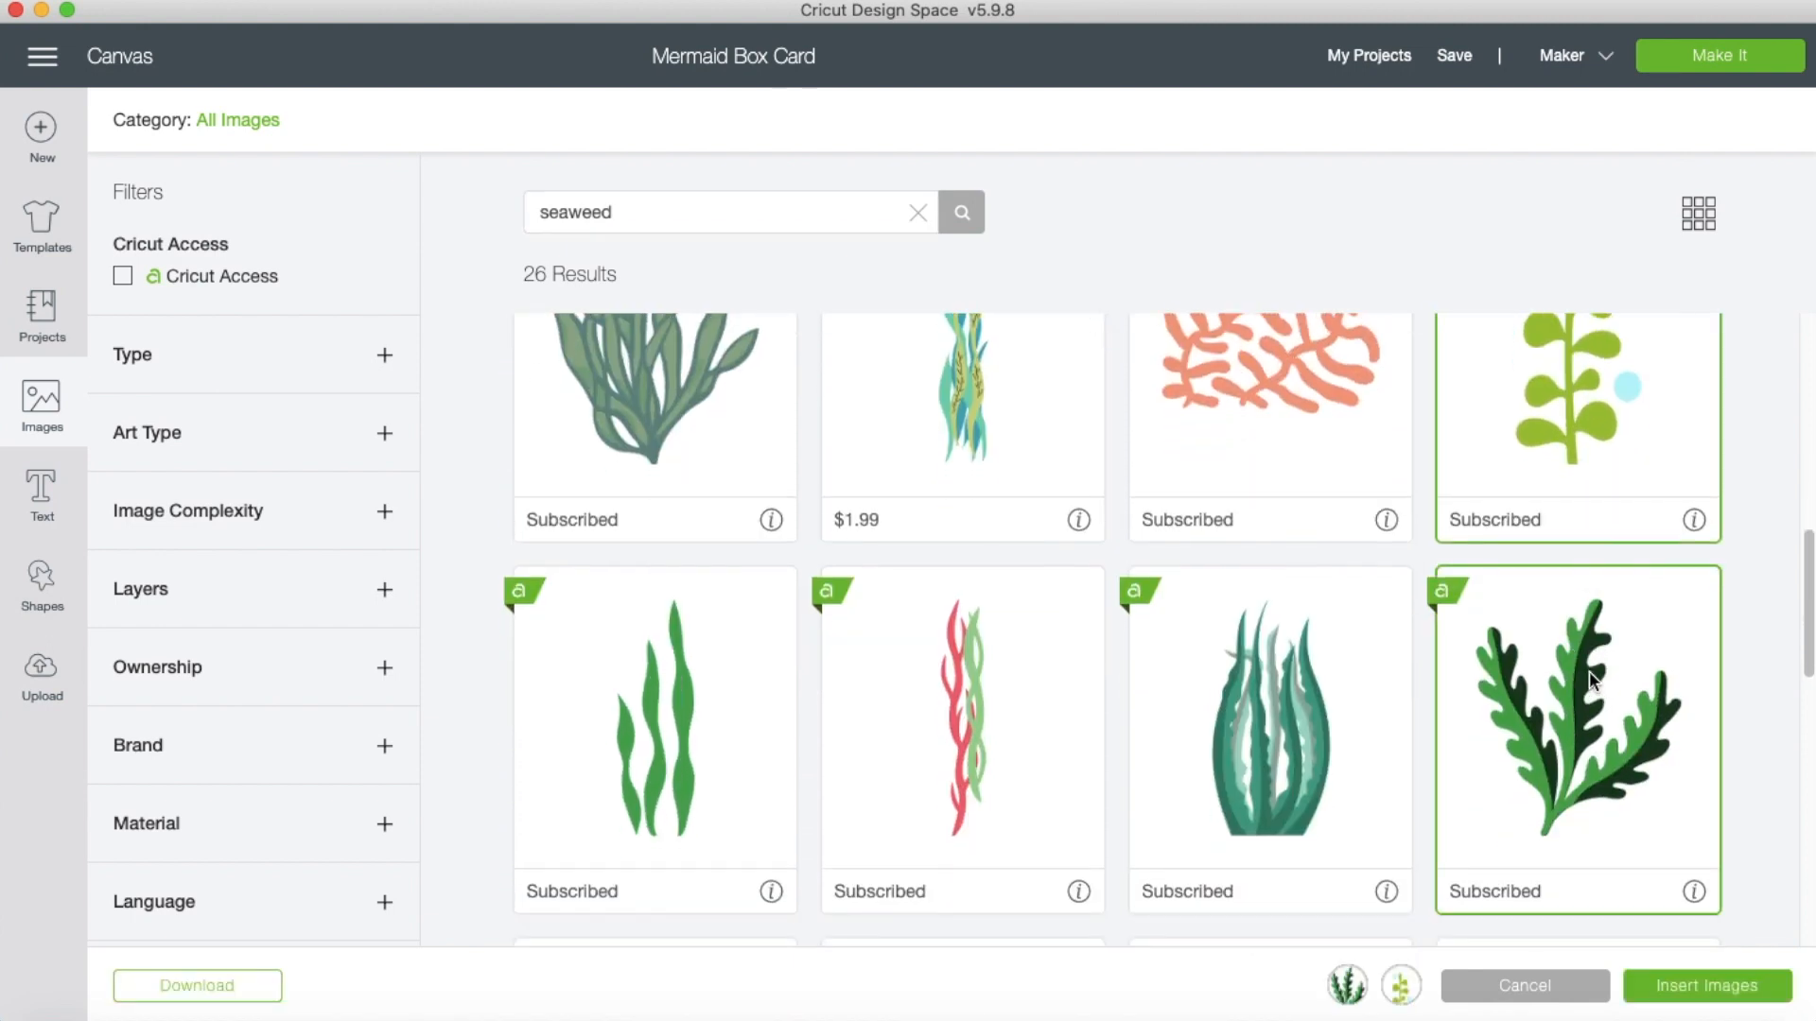
scroll(775, 795, "down", 2)
left_click(643, 631)
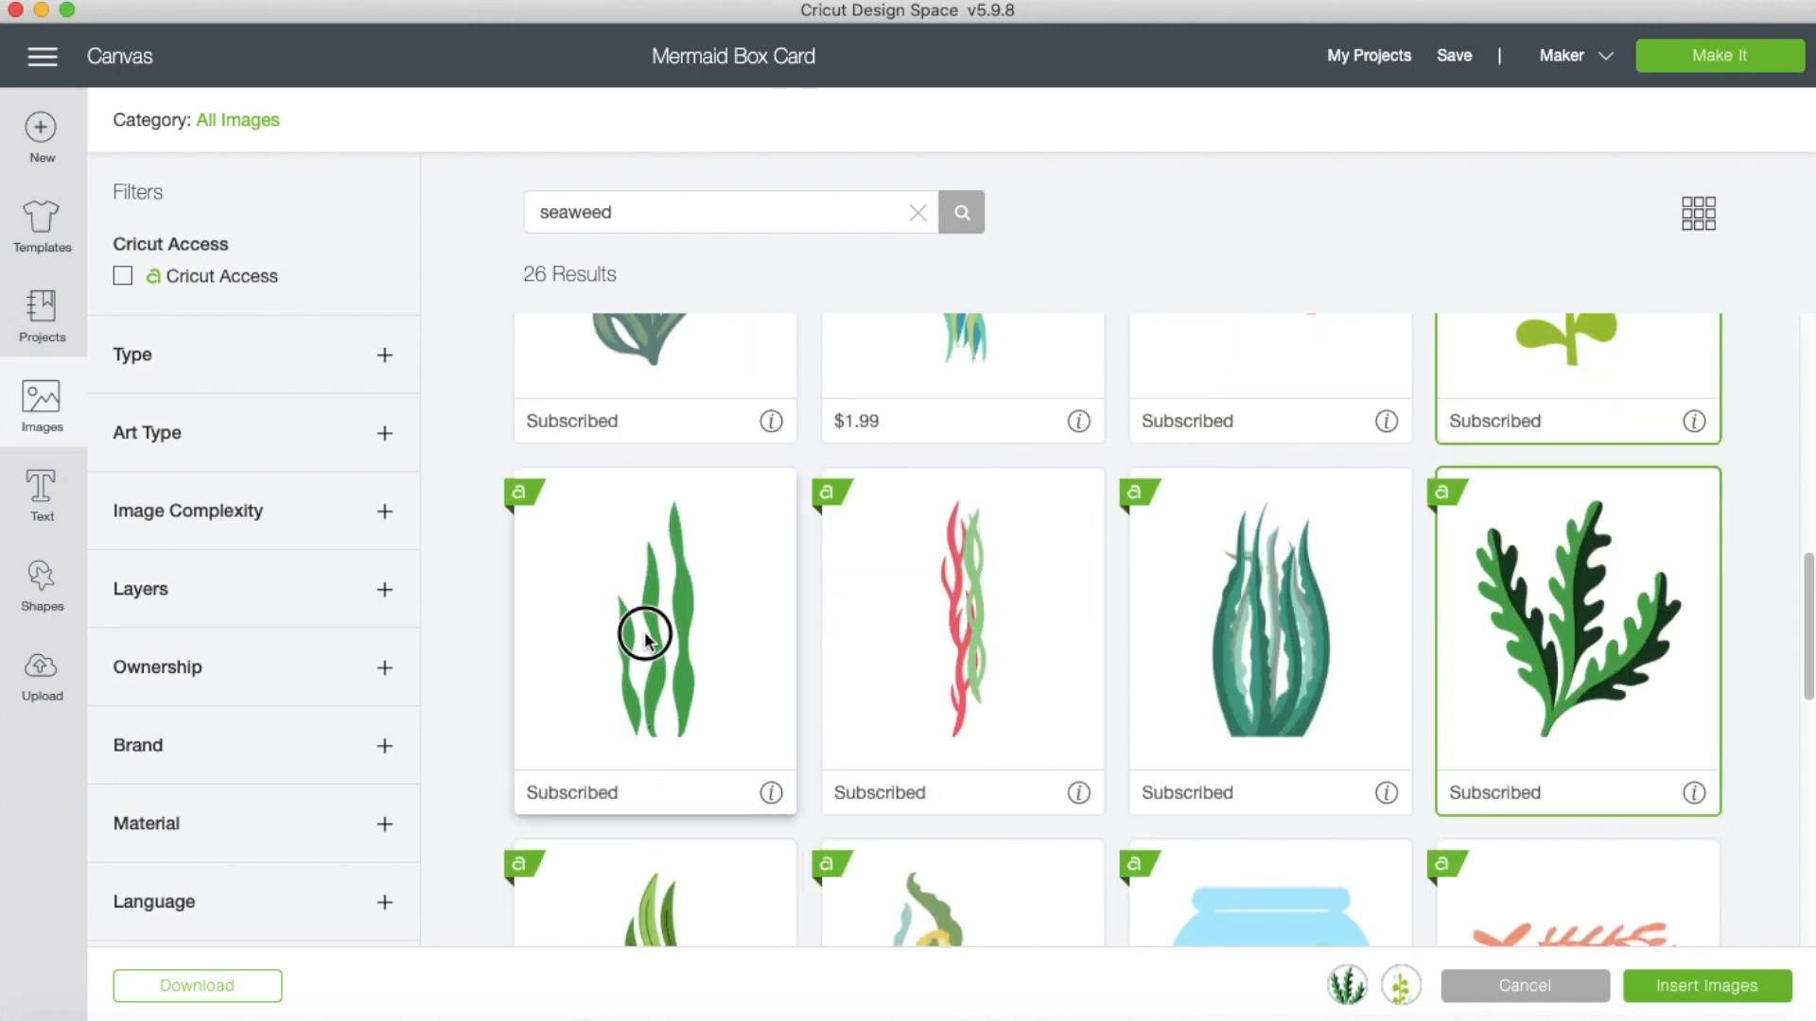
left_click(1738, 988)
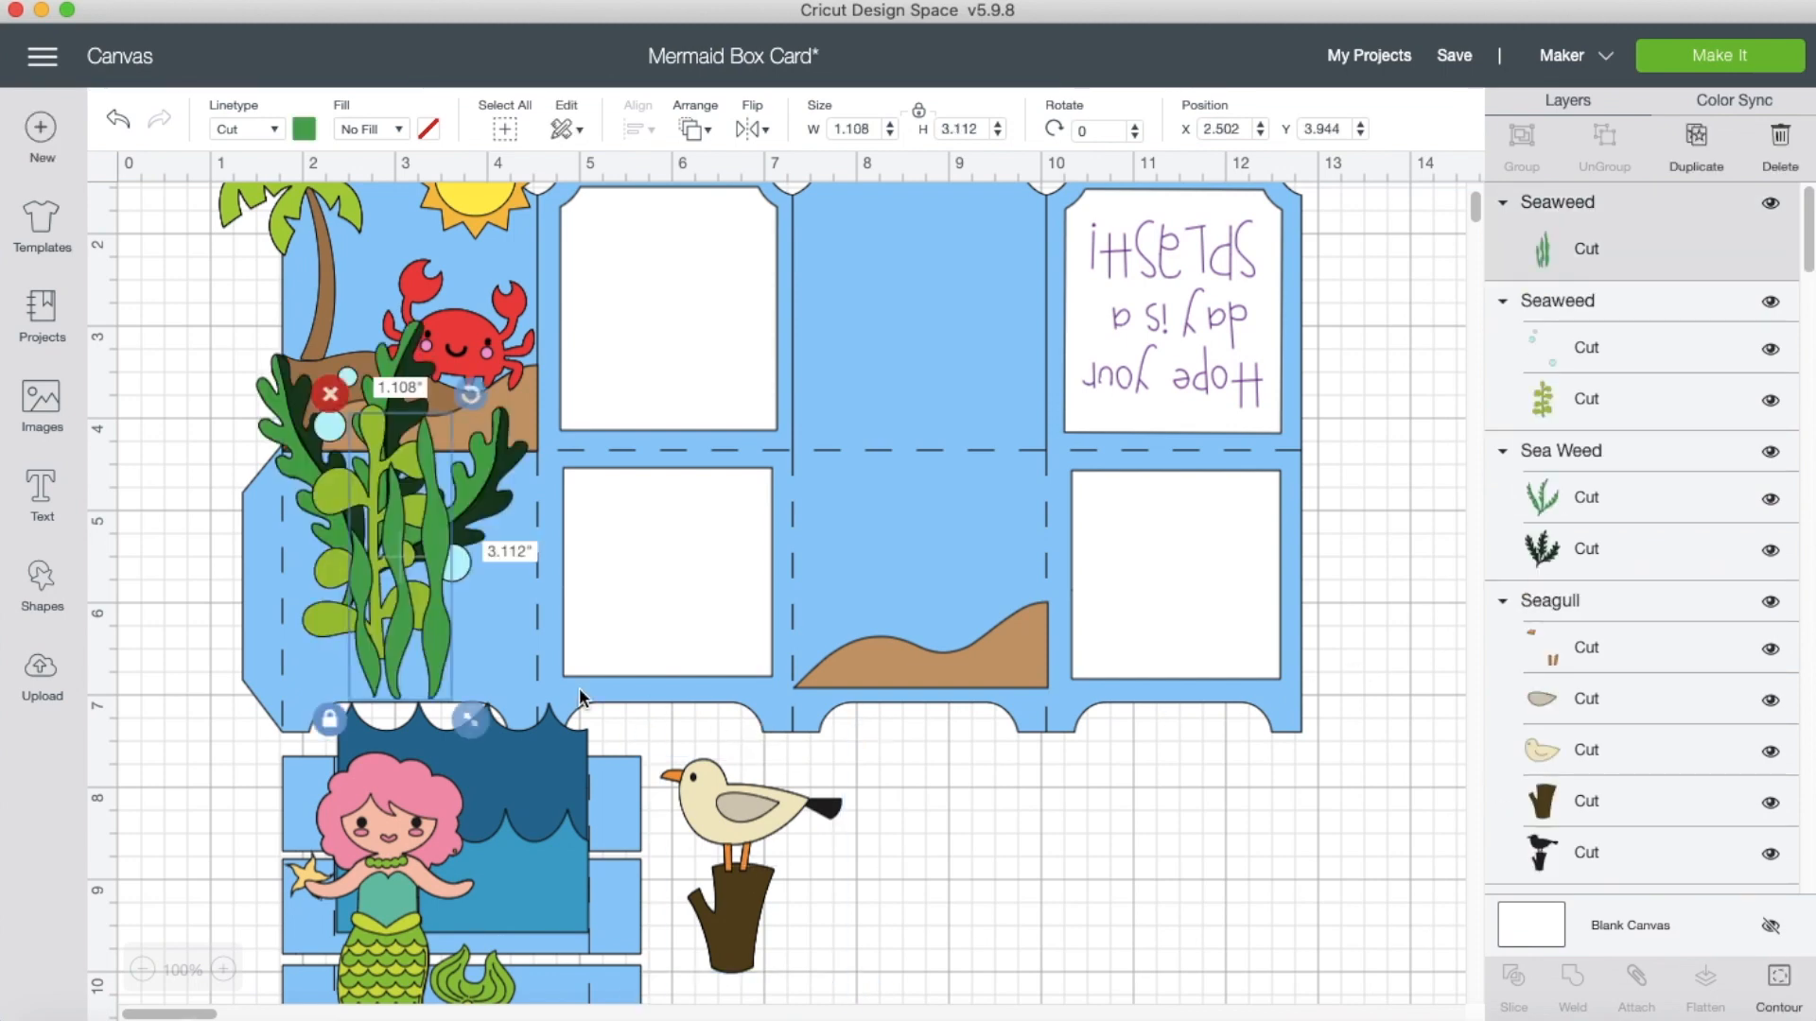
Hide the tallest strand's contour in the three-strand seaweed and shrink the plant above the right slope of the lower sand panel.
left_click_drag(441, 626, 994, 662)
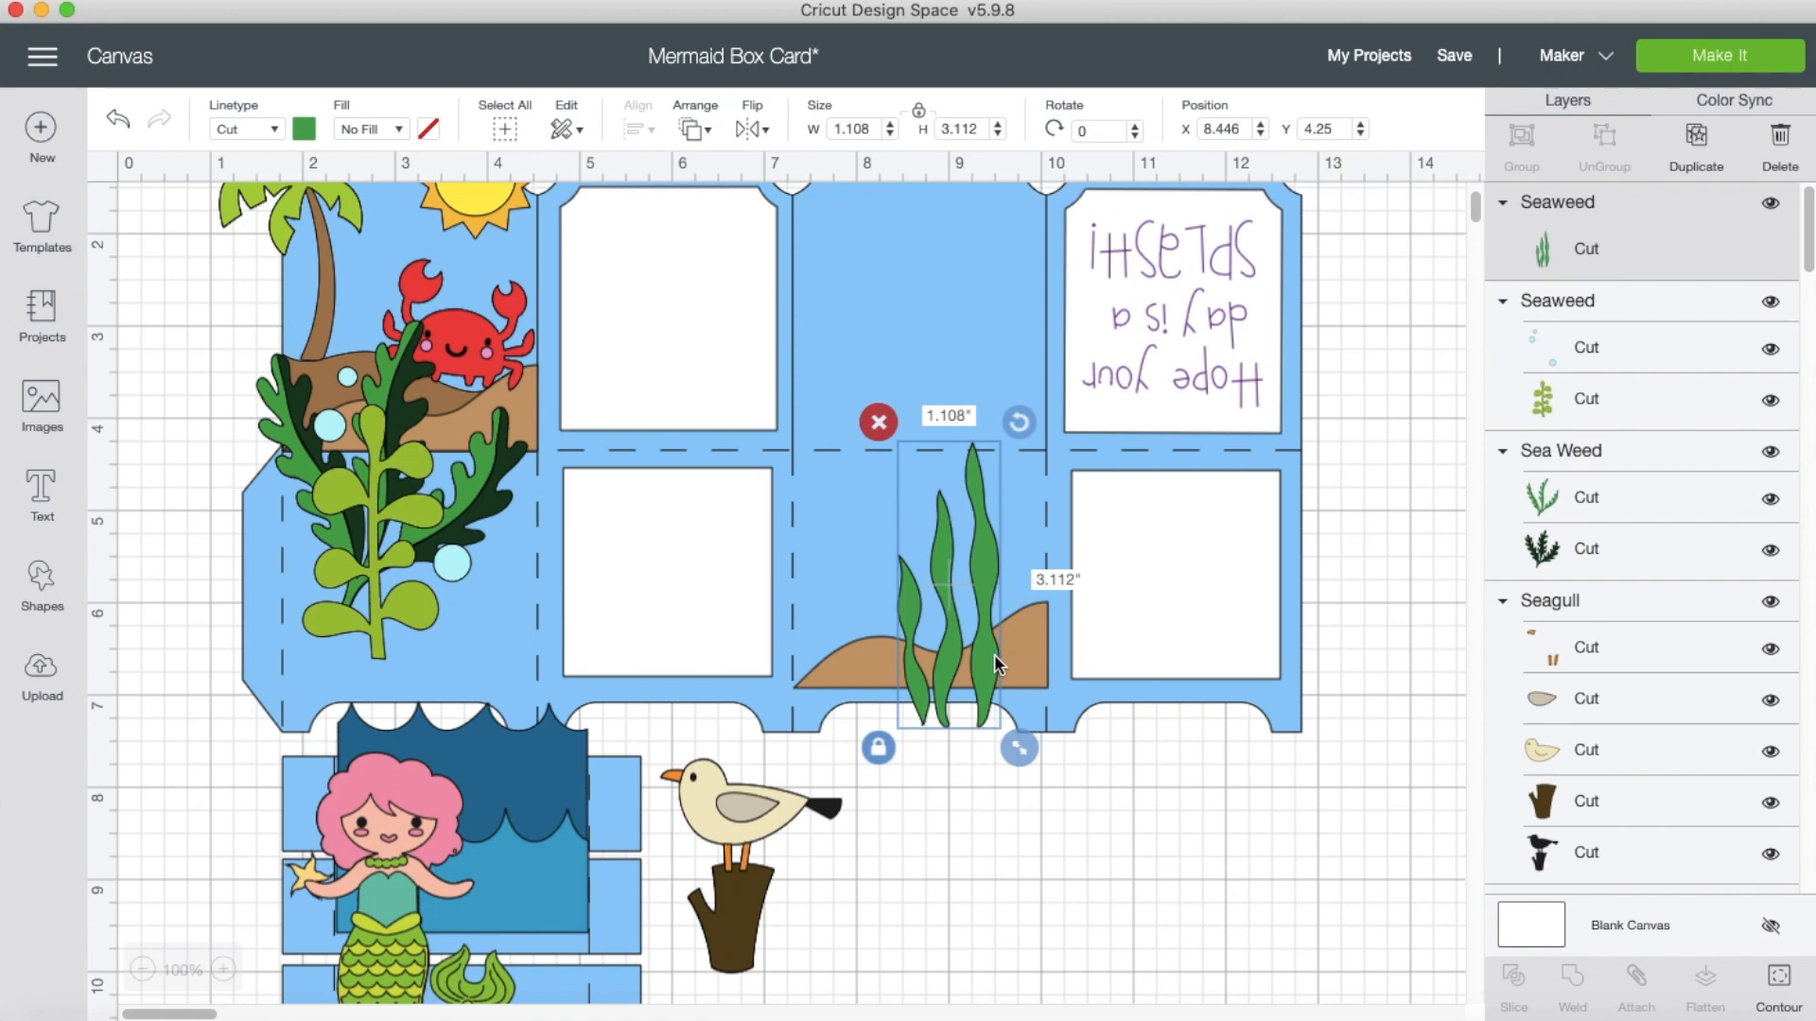
left_click(1777, 983)
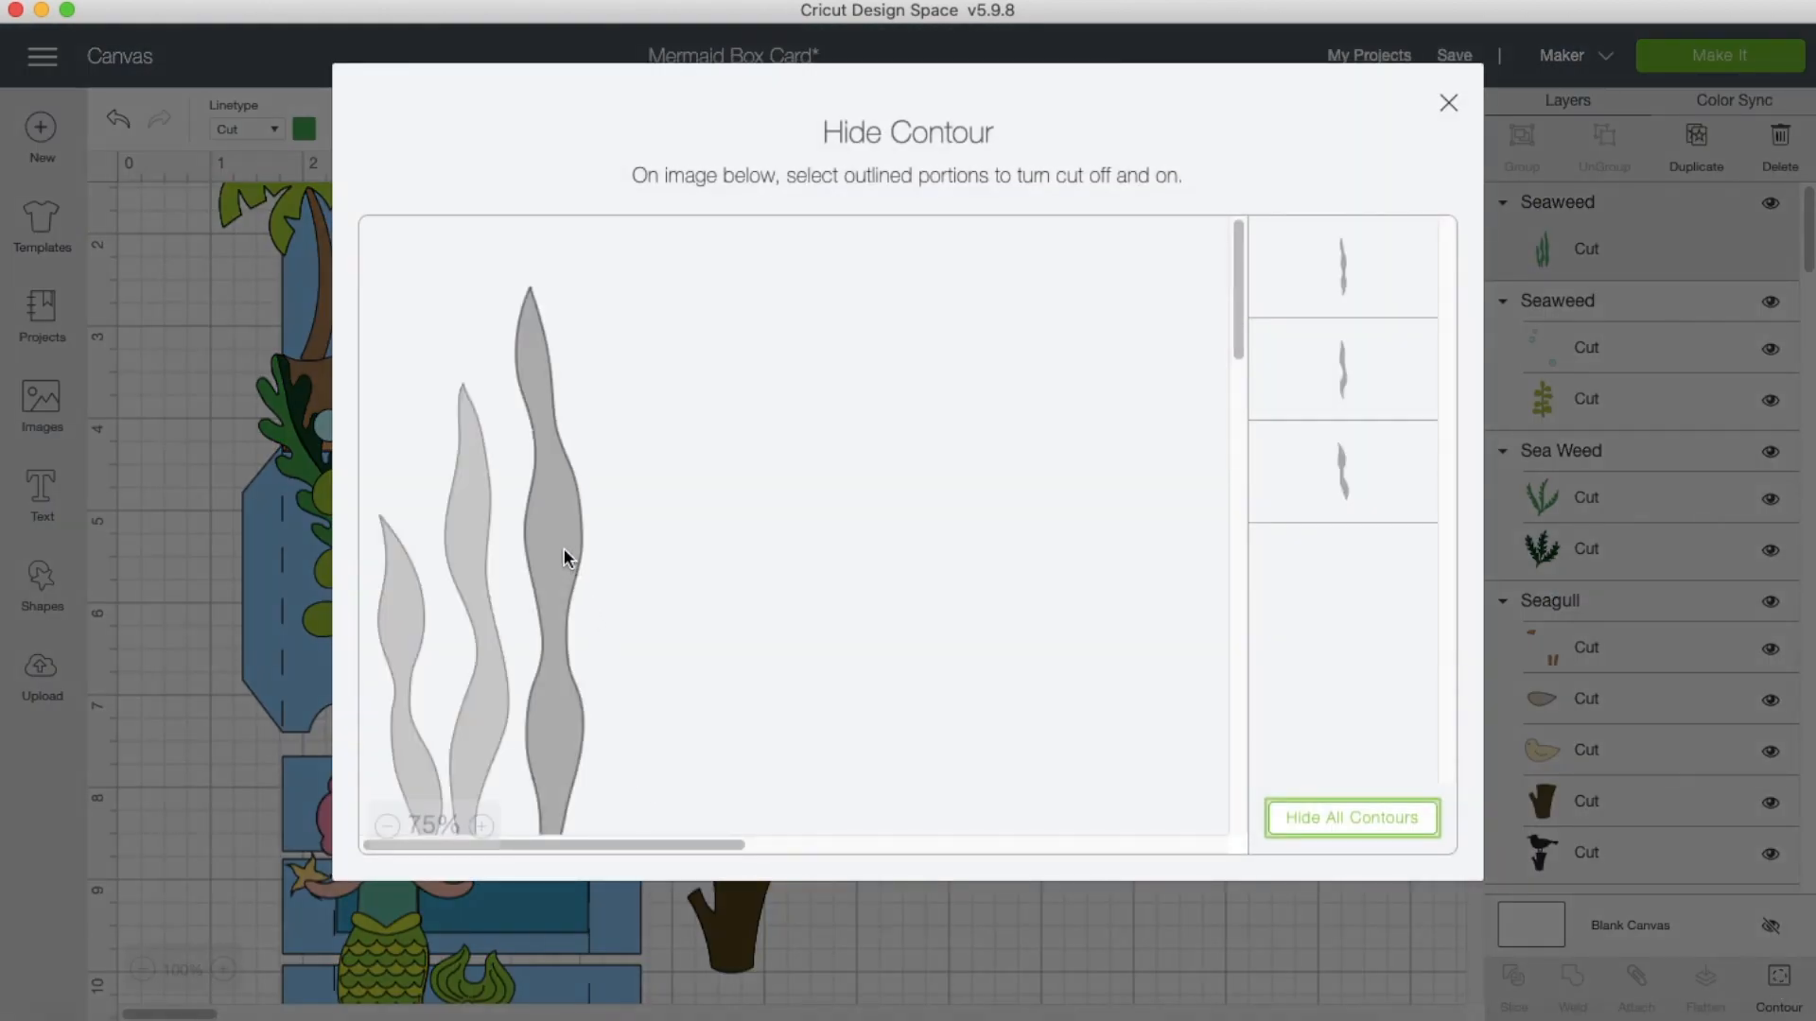
left_click(564, 548)
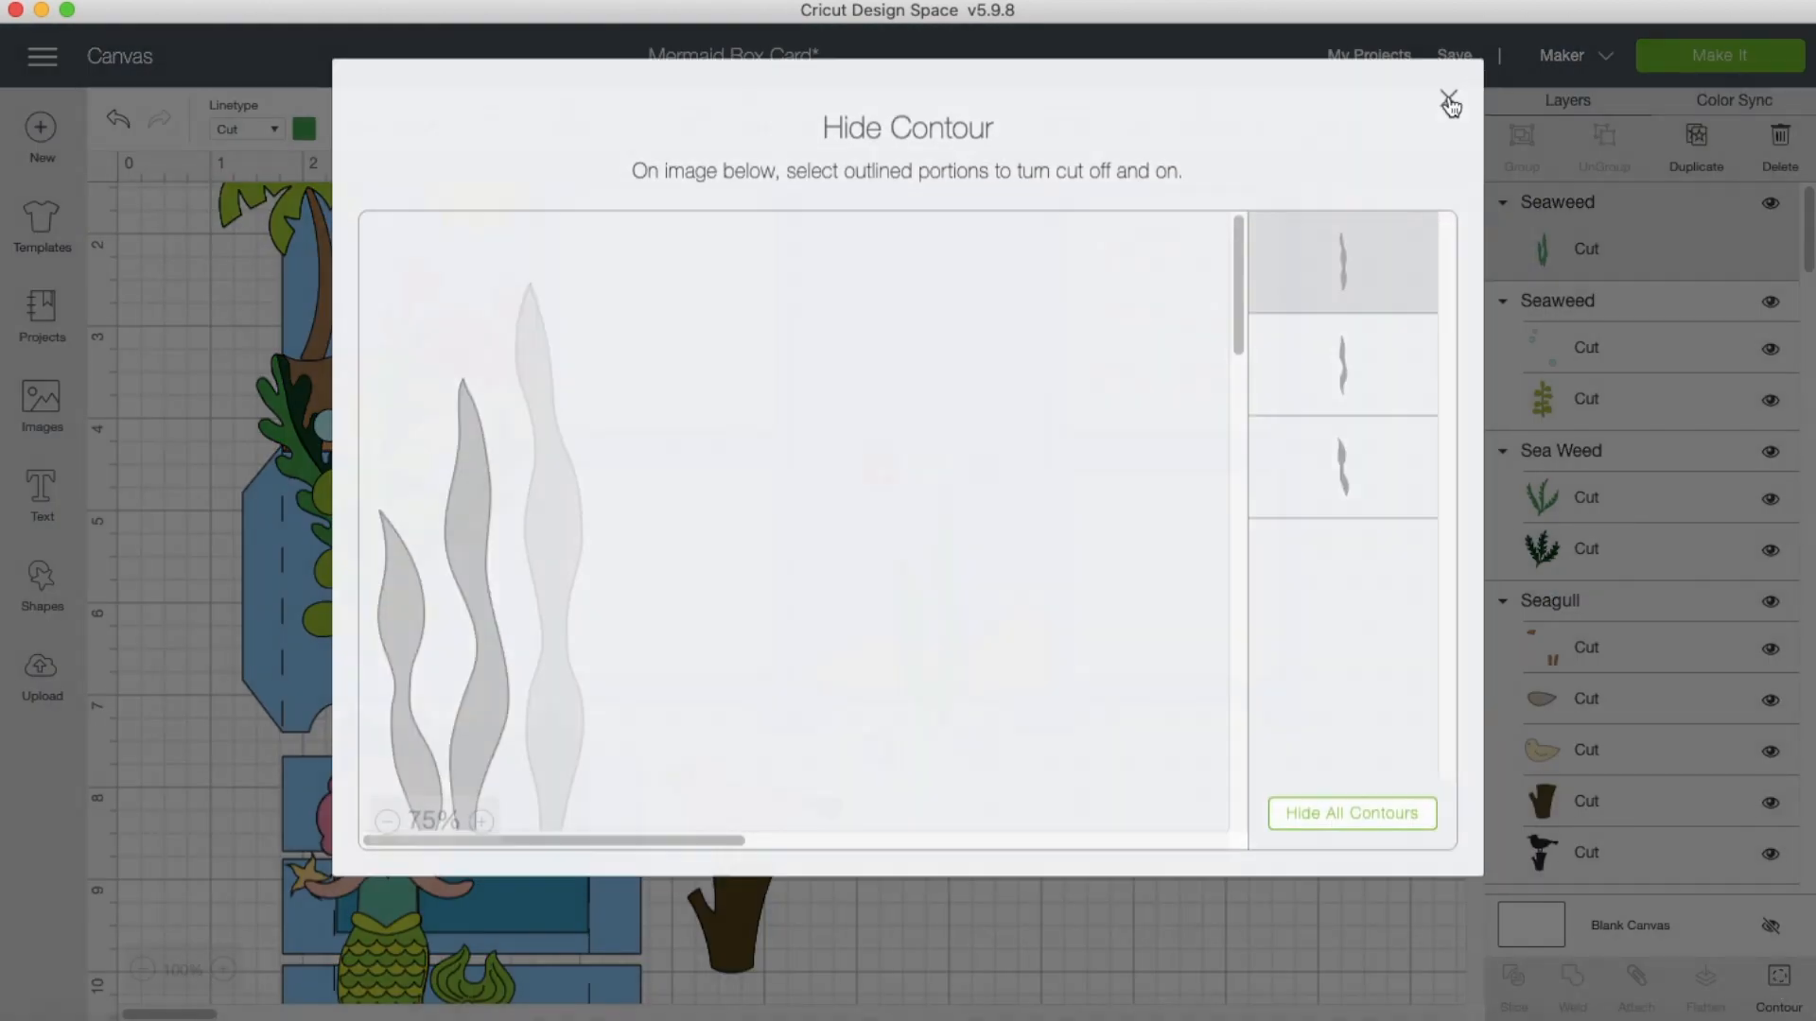
left_click(1447, 102)
left_click_drag(942, 677, 1006, 617)
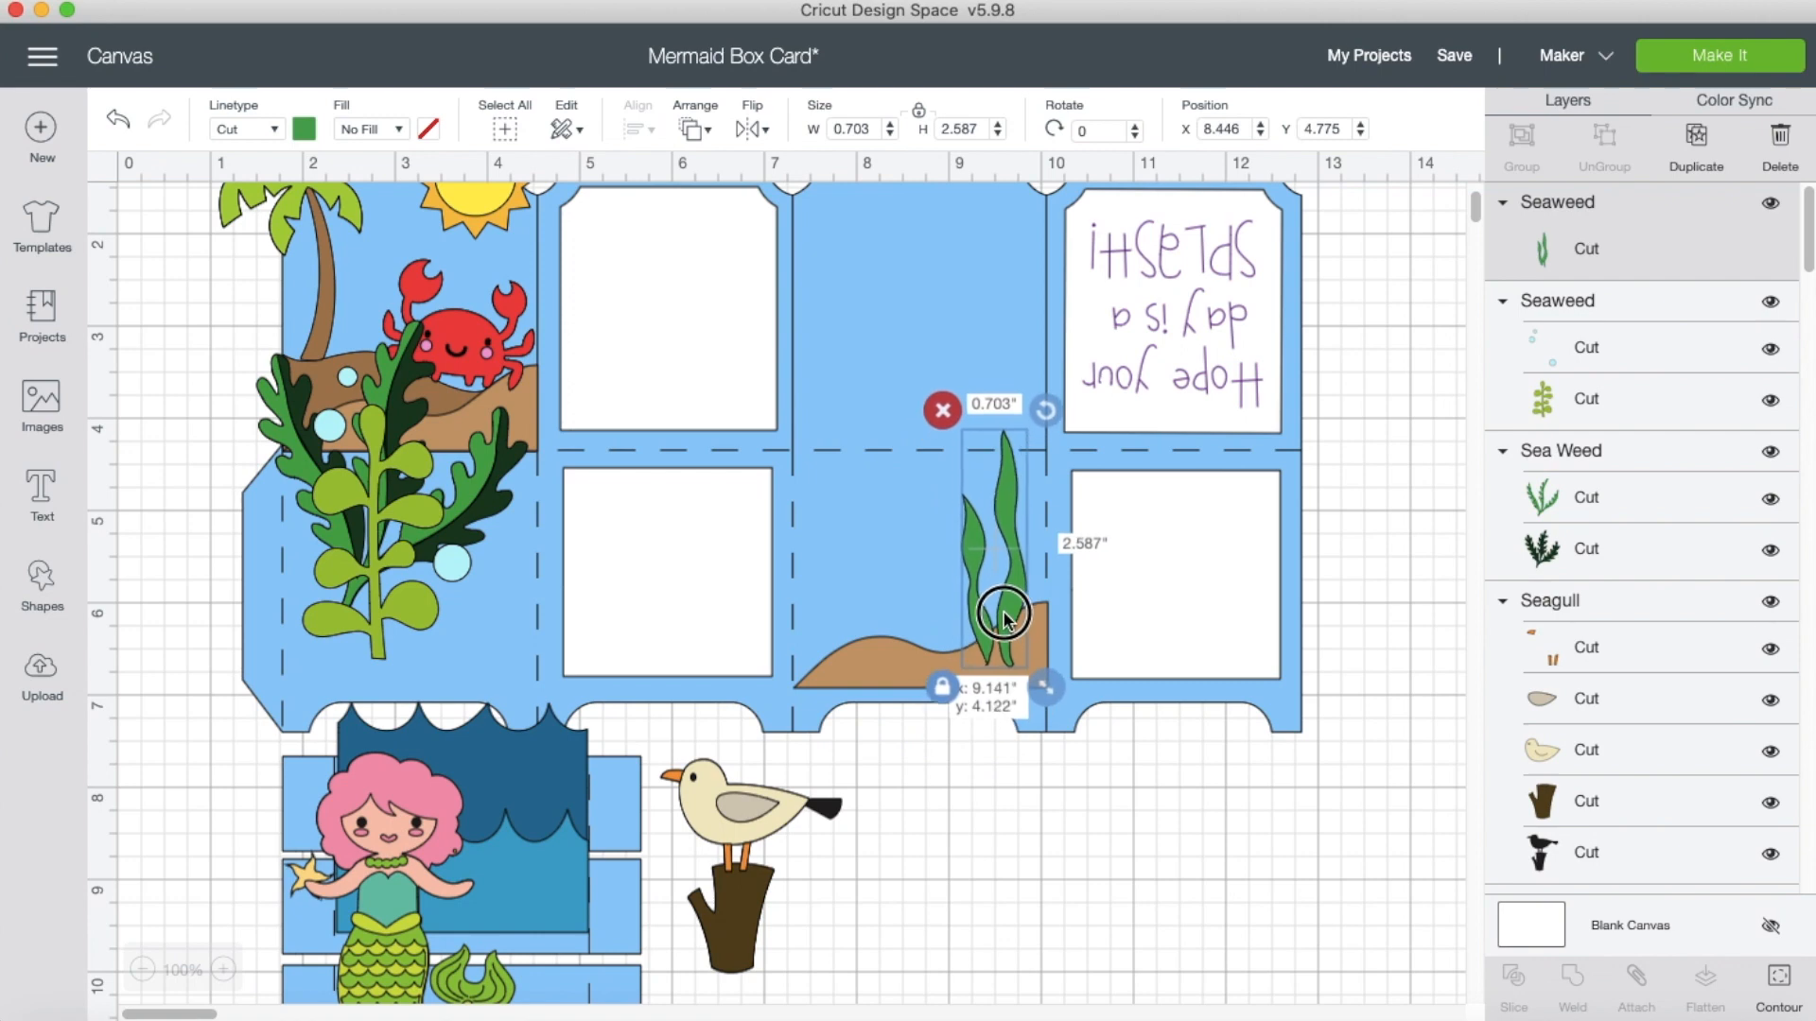
left_click_drag(1038, 677, 969, 608)
Shrink the leafy bubble seaweed to about 0.96 by 1.67 inches and place it on the left sand hump of the same panel.
left_click(493, 629)
left_click_drag(494, 629, 880, 662)
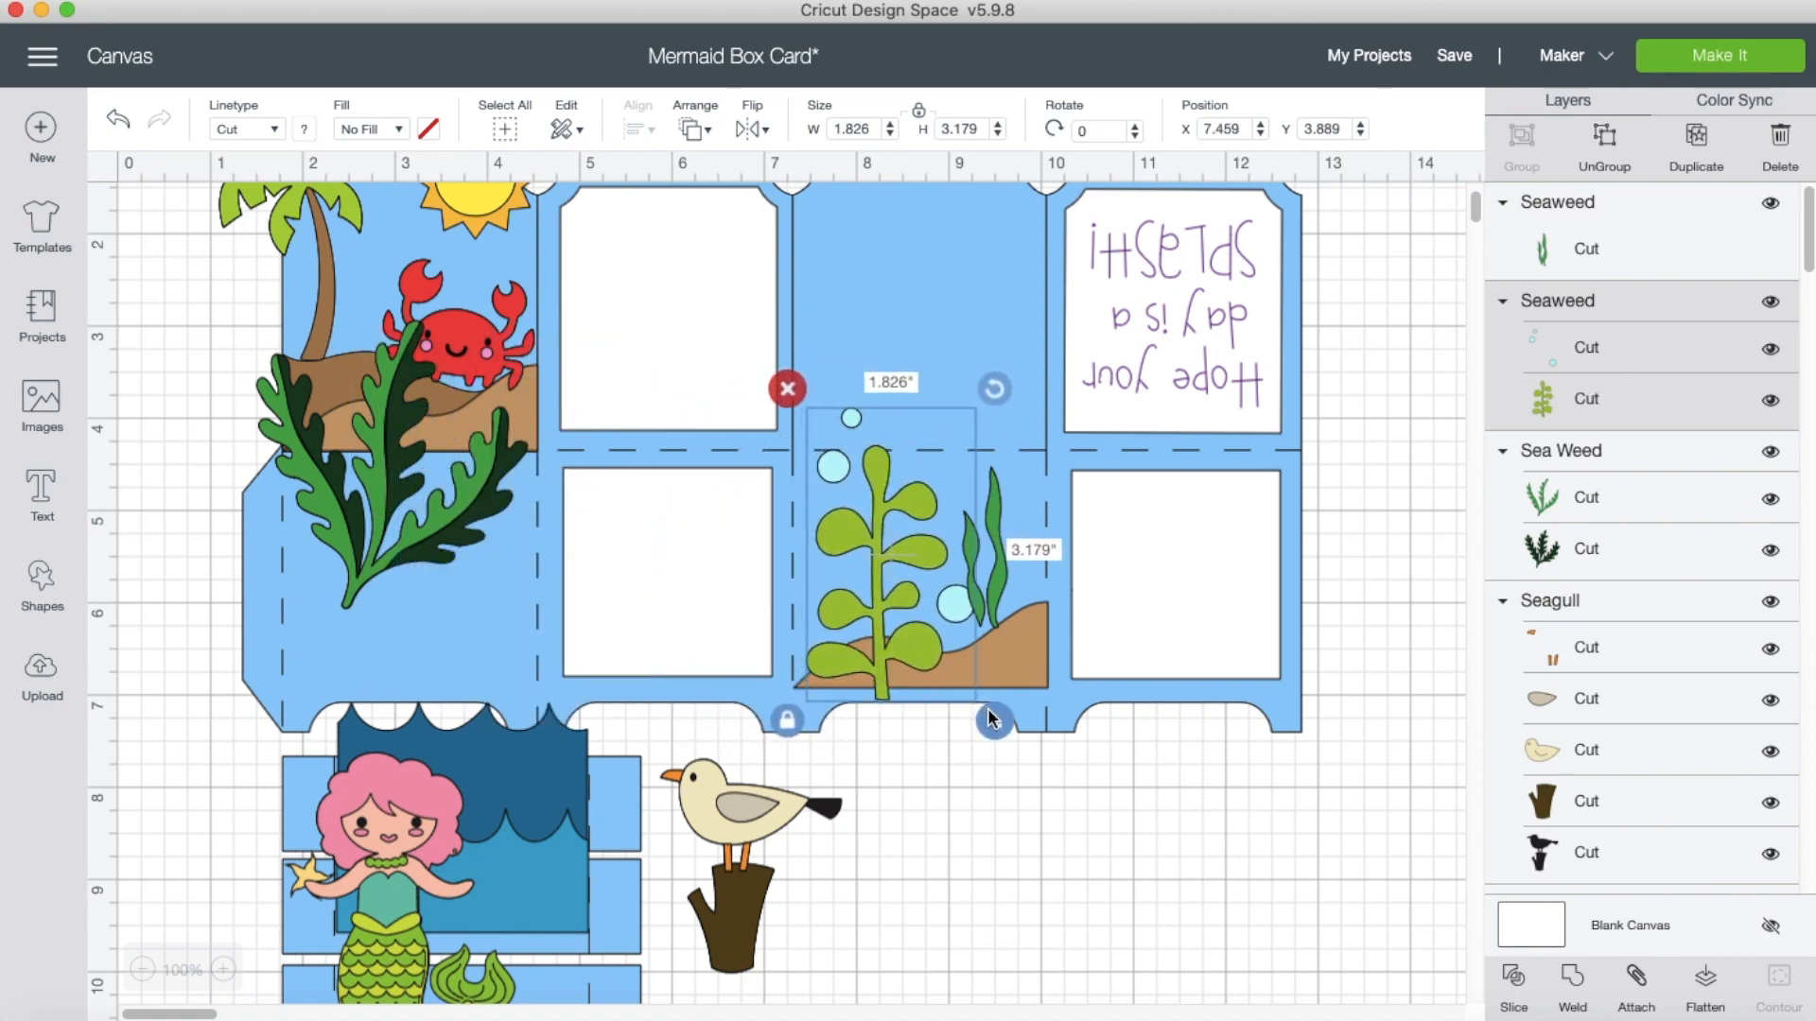
left_click_drag(993, 722, 933, 616)
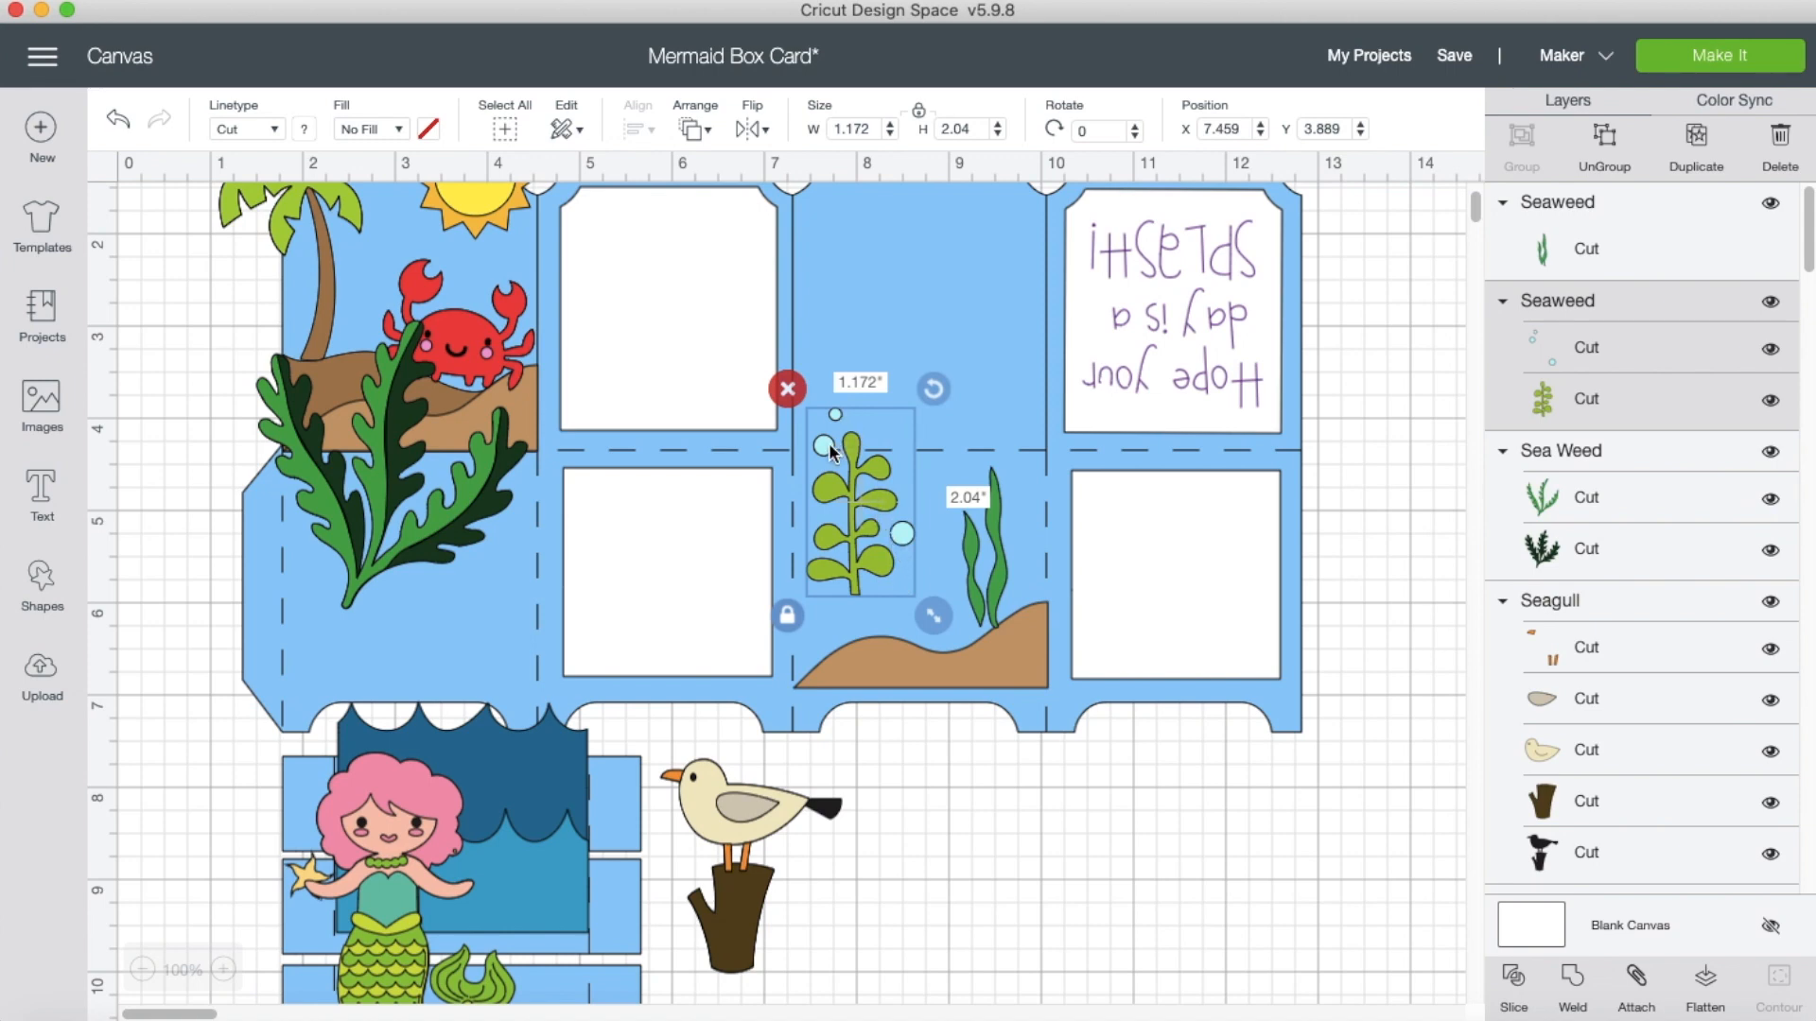
left_click_drag(847, 532, 871, 582)
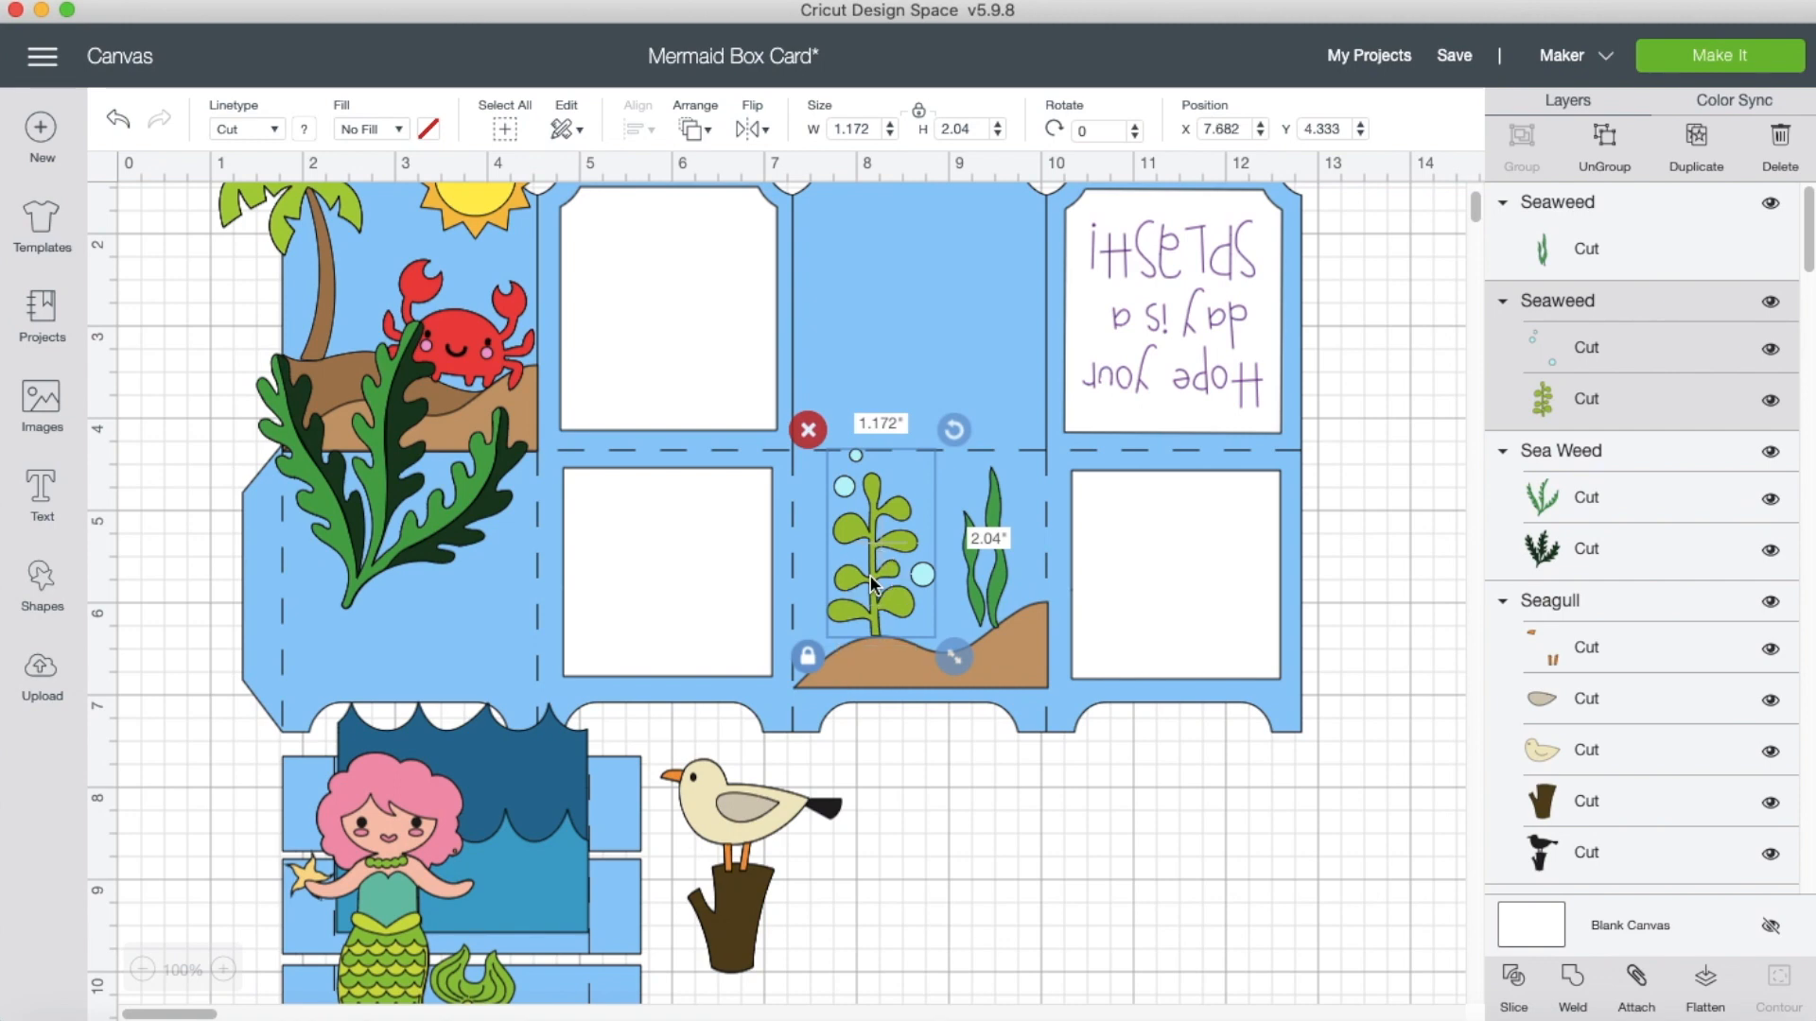
left_click_drag(953, 655, 869, 620)
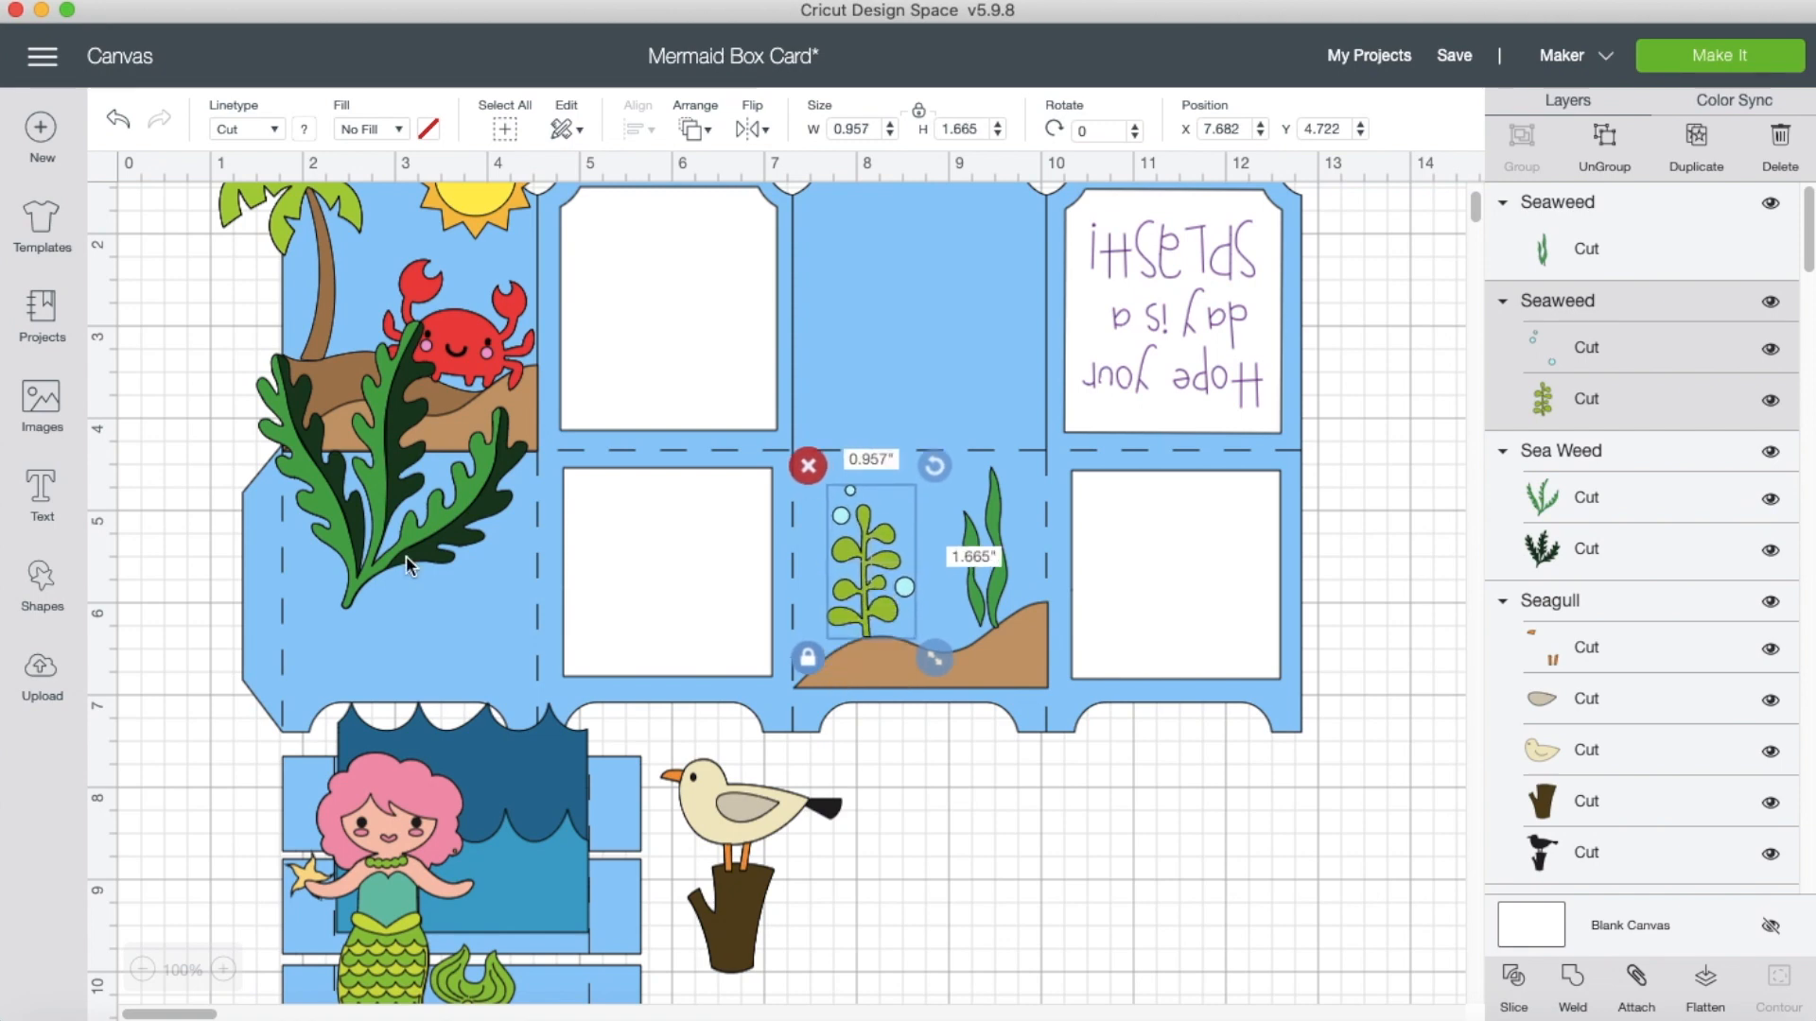
Shrink the two-tone dark green seaweed to about 0.67 by 0.71 inches and move it to the greeting panel's upper-left corner.
left_click_drag(405, 549, 1081, 462)
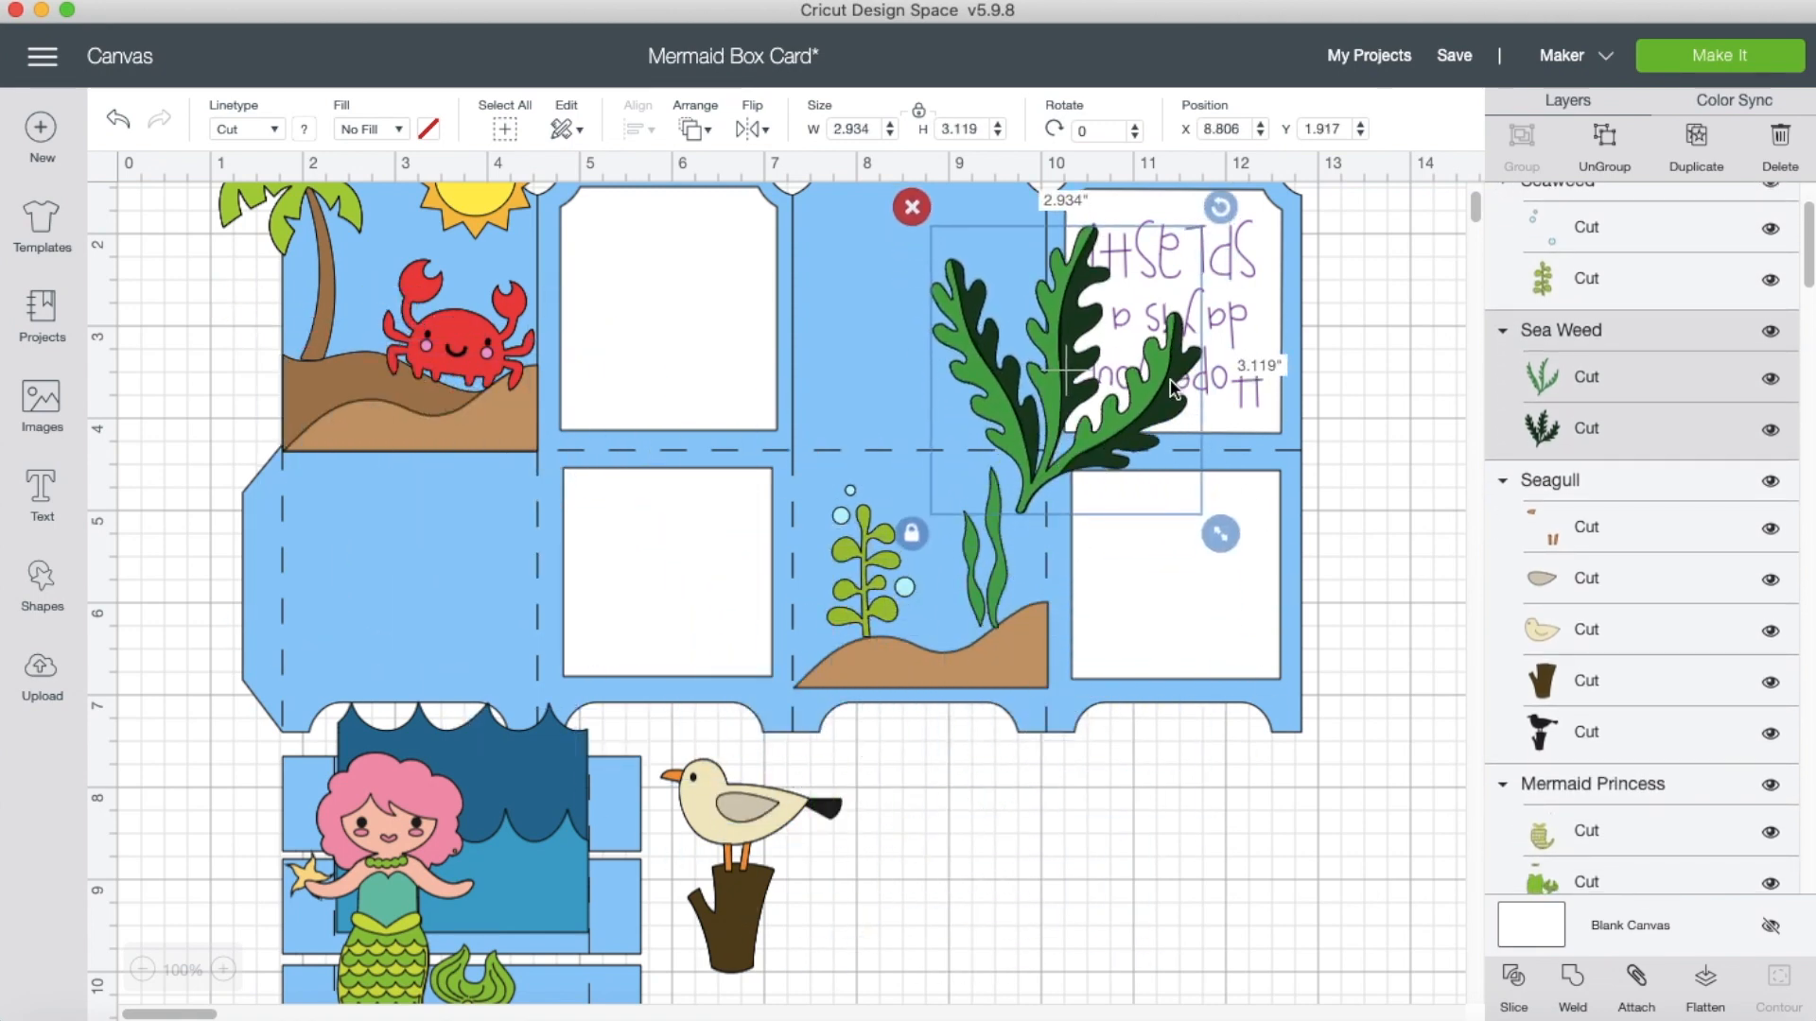
scroll(1170, 847, "up", 3)
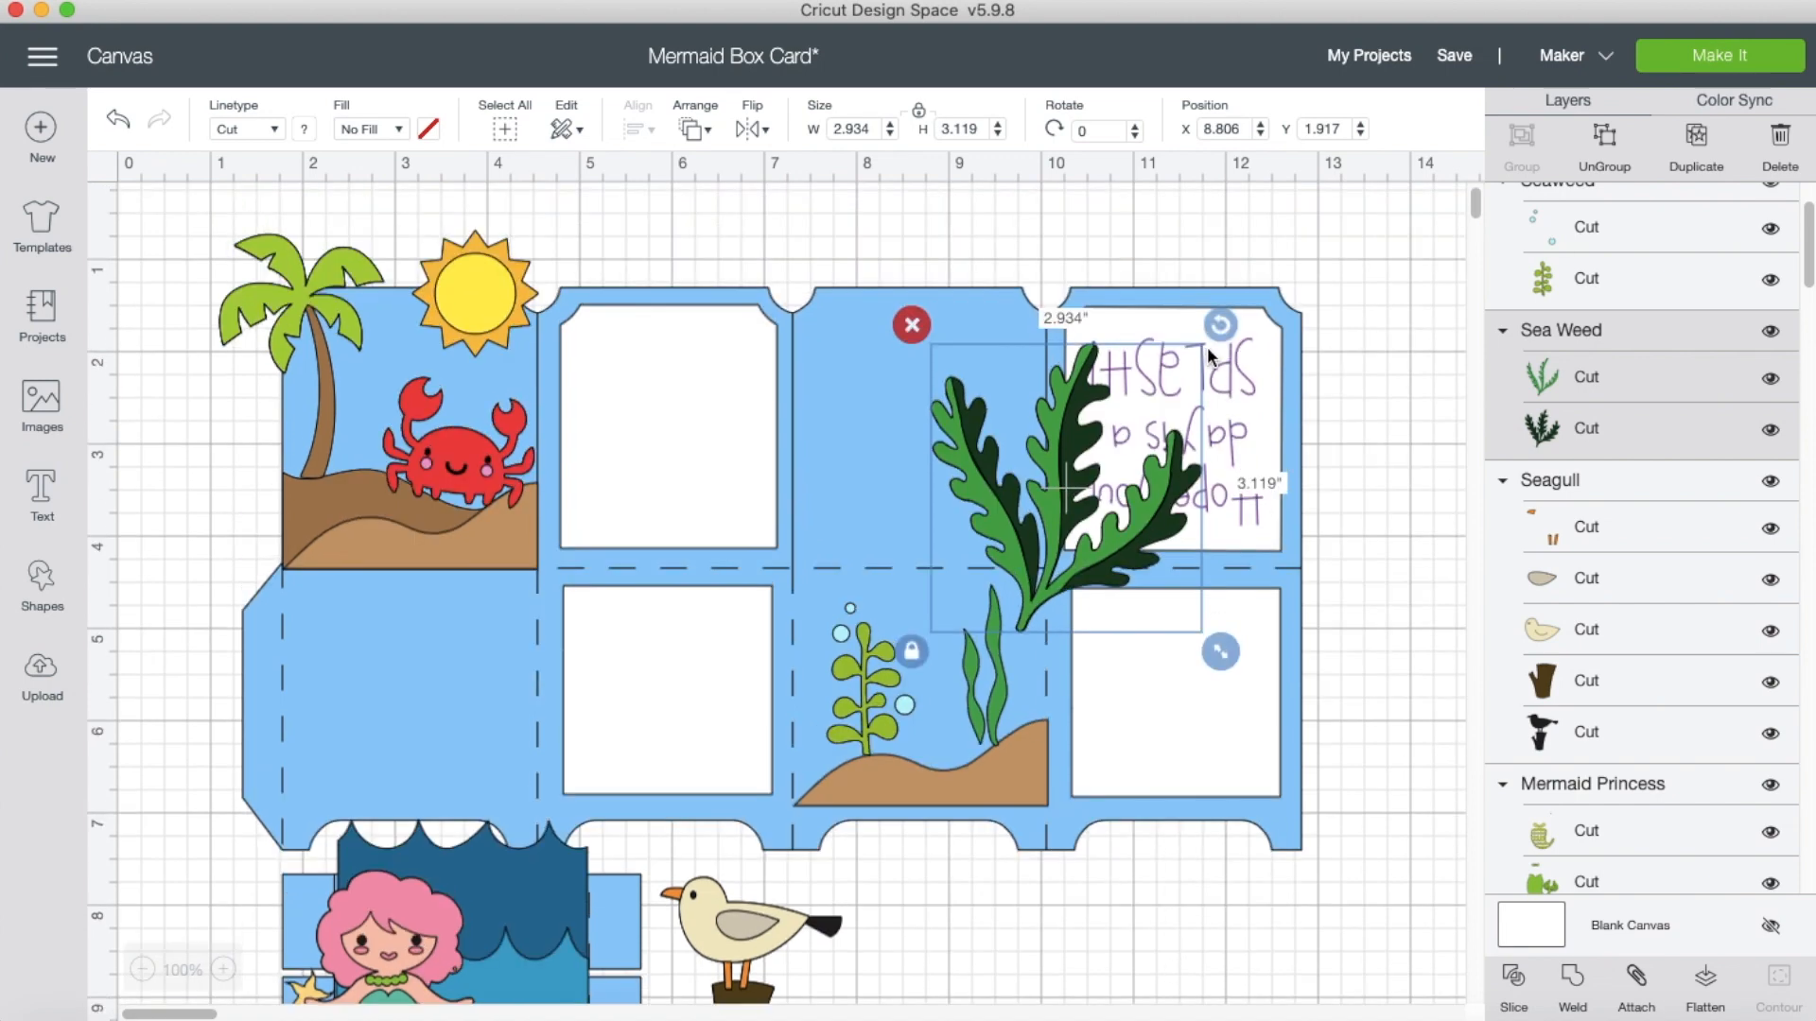
left_click_drag(1219, 651, 1078, 450)
left_click_drag(1031, 325, 913, 427)
left_click_drag(1004, 385, 1125, 319)
left_click(1201, 490)
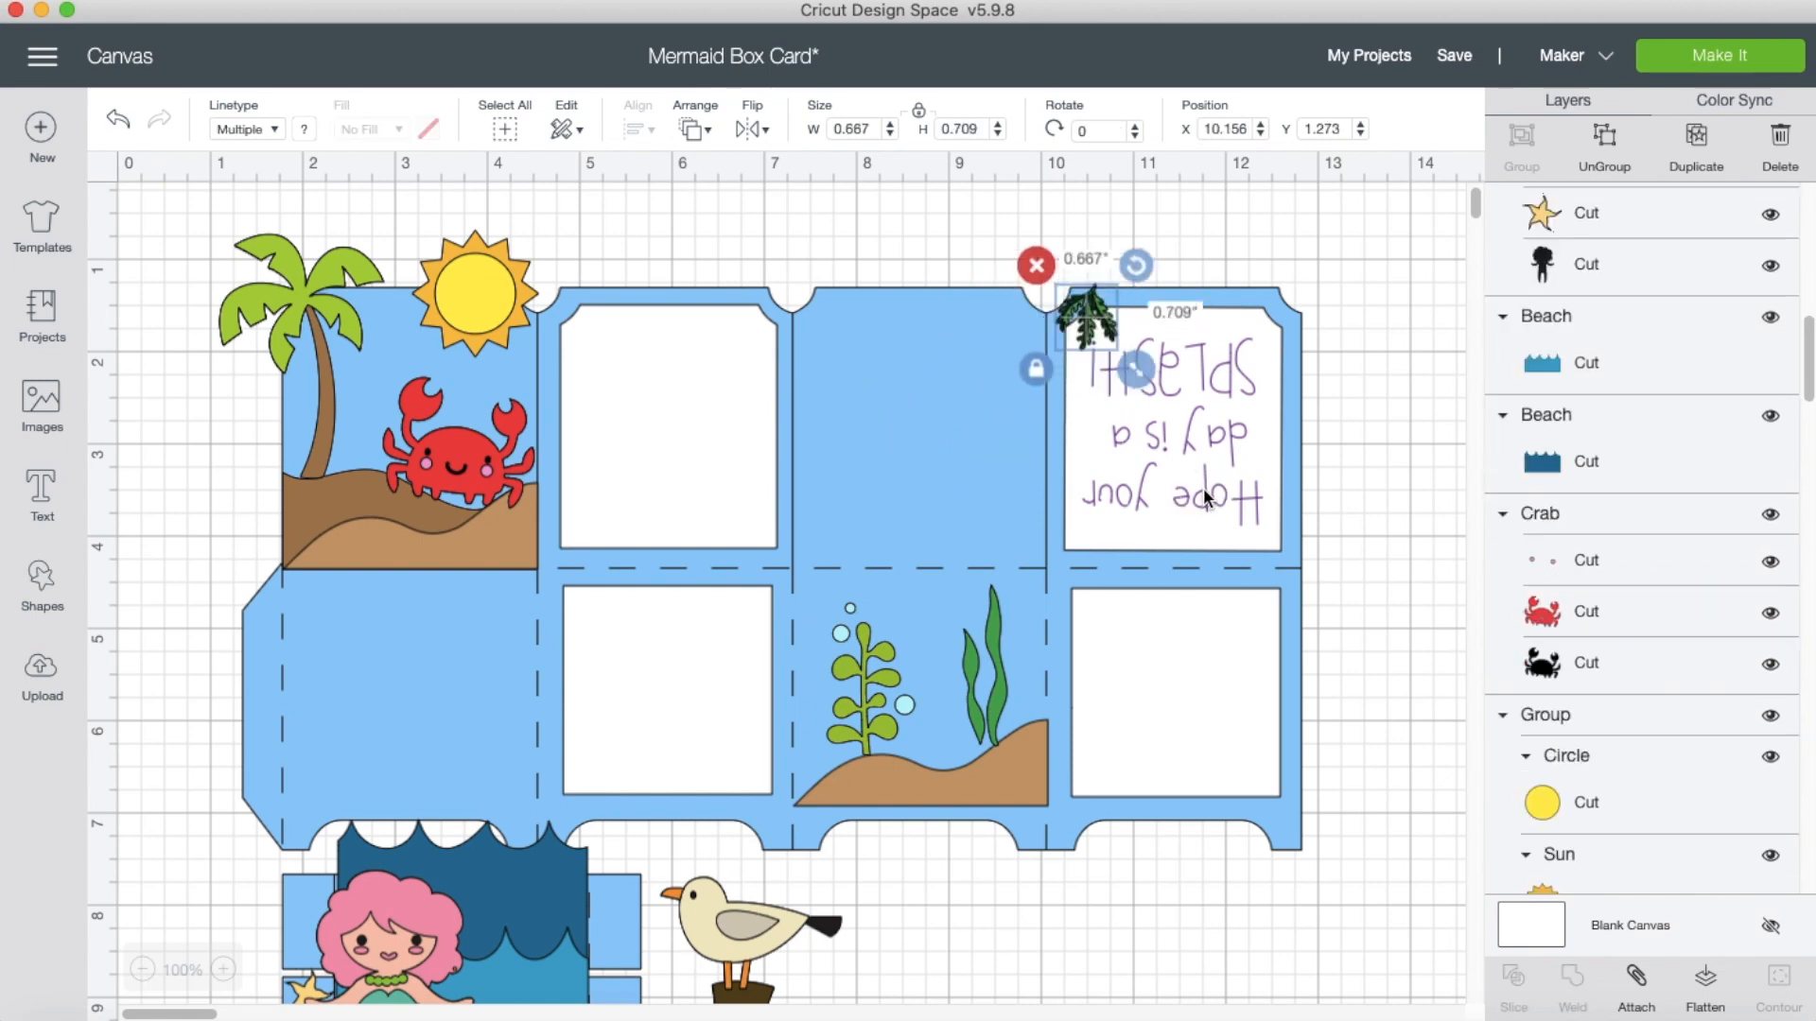
Search the image library for "sea turtle" and insert the teal turtle with the pink-patterned shell.
left_click(42, 403)
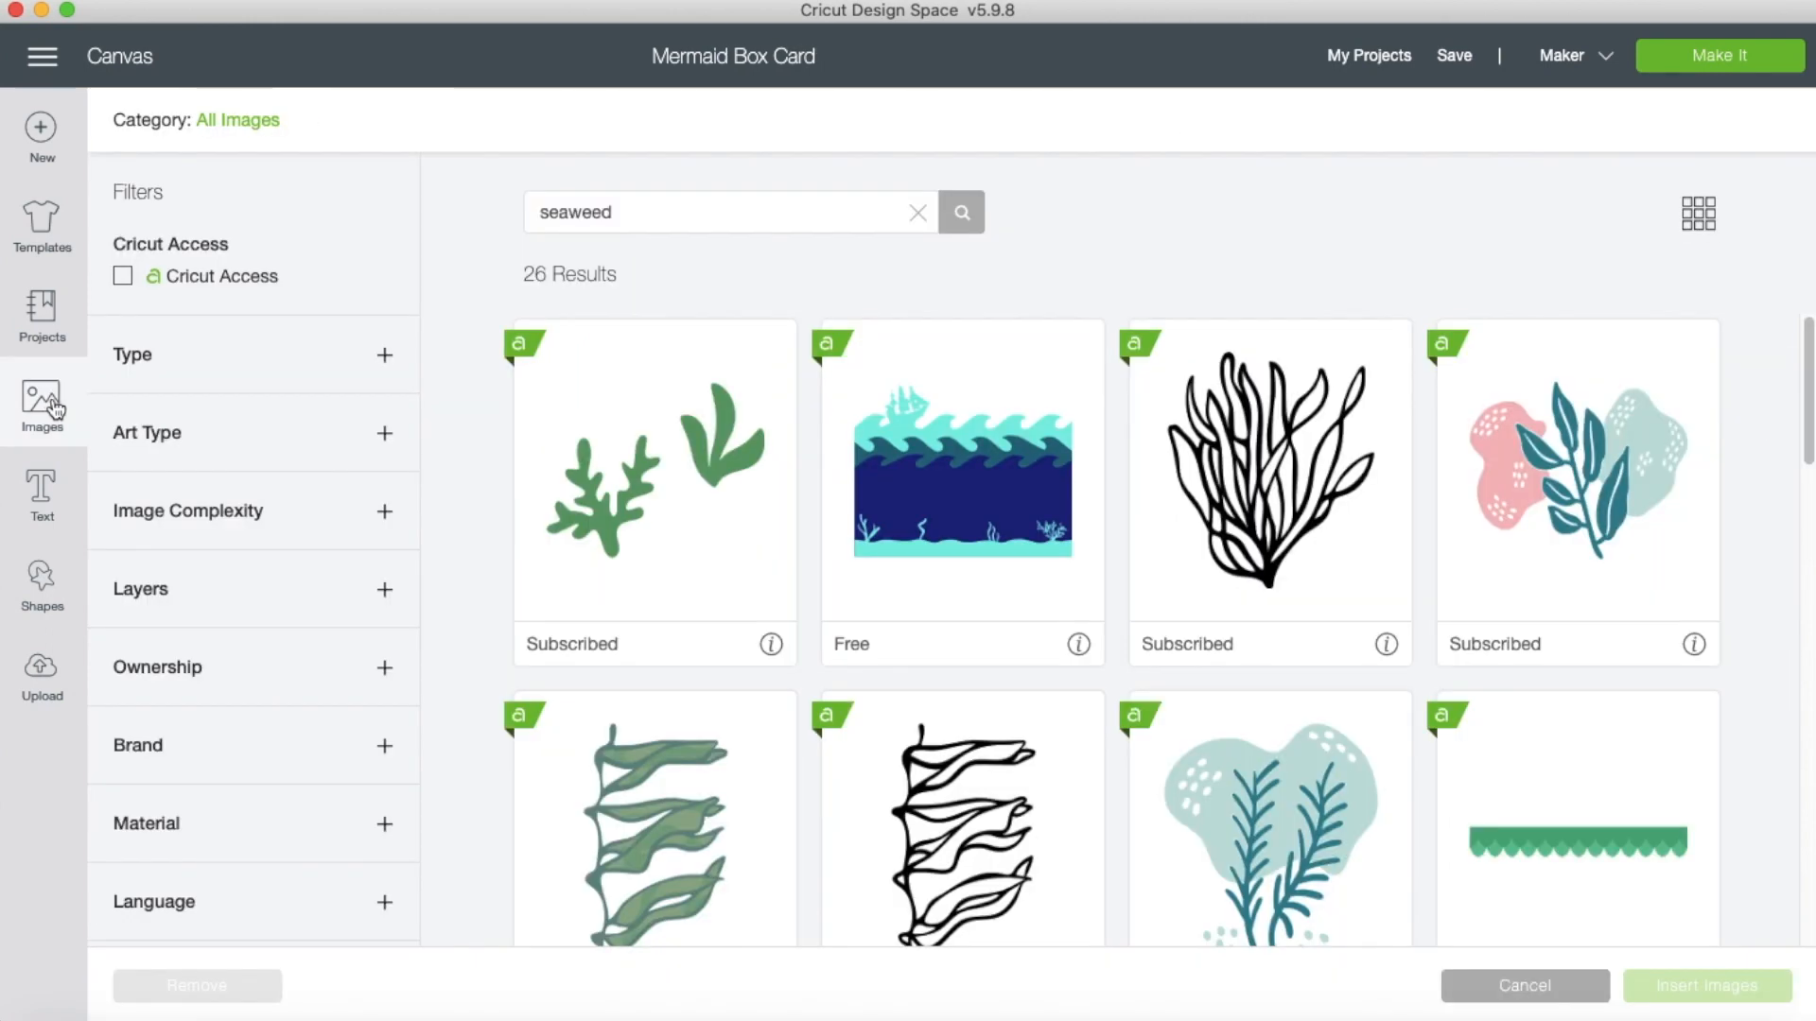
left_click(917, 211)
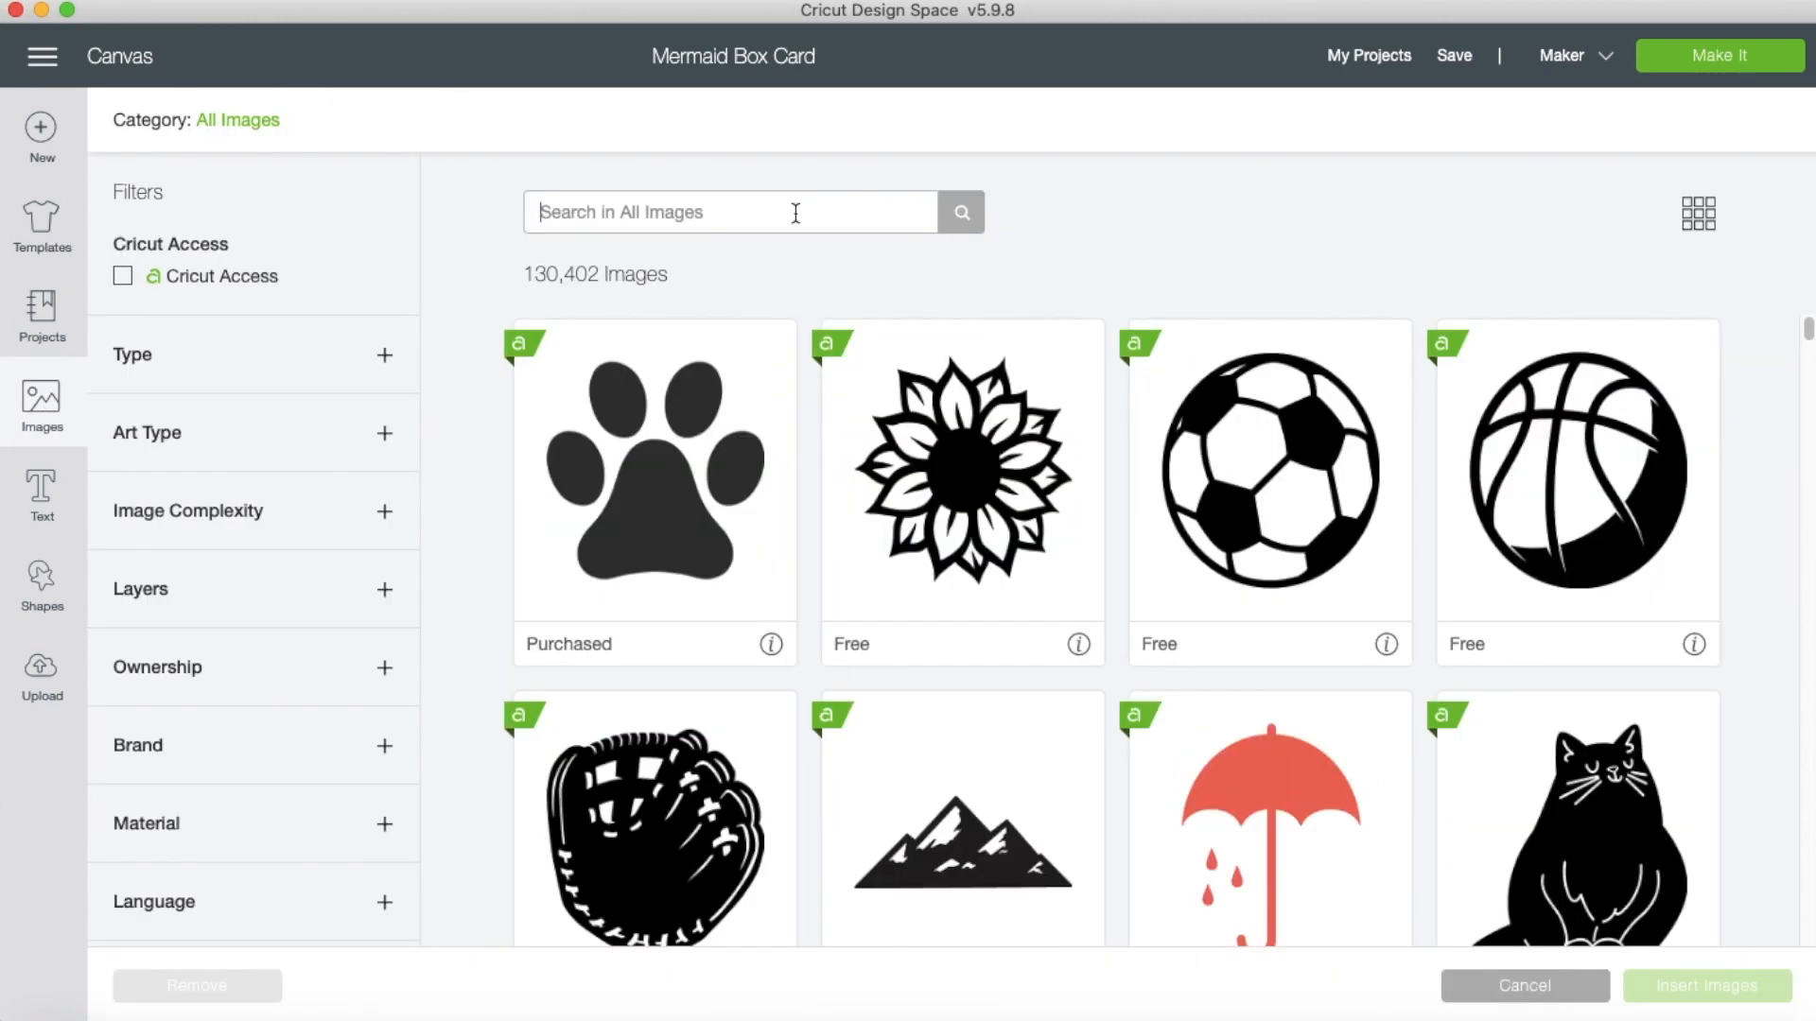
type("sea turtle")
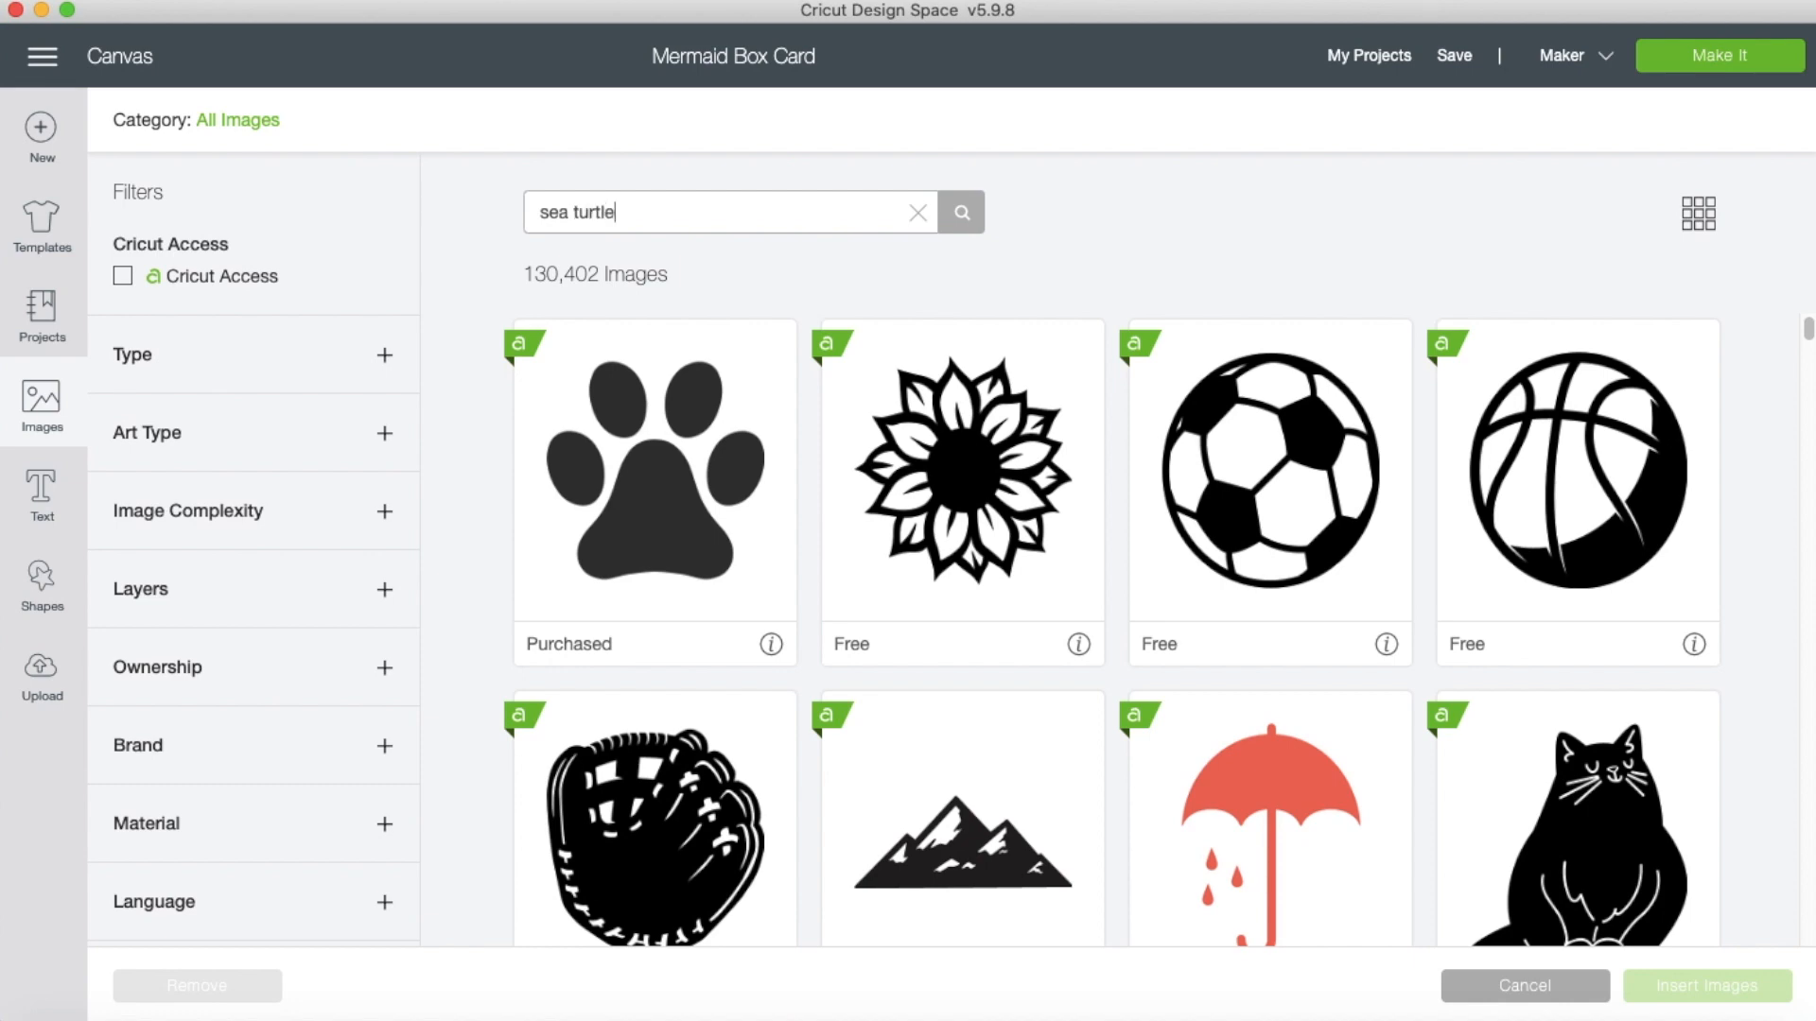
key("Return")
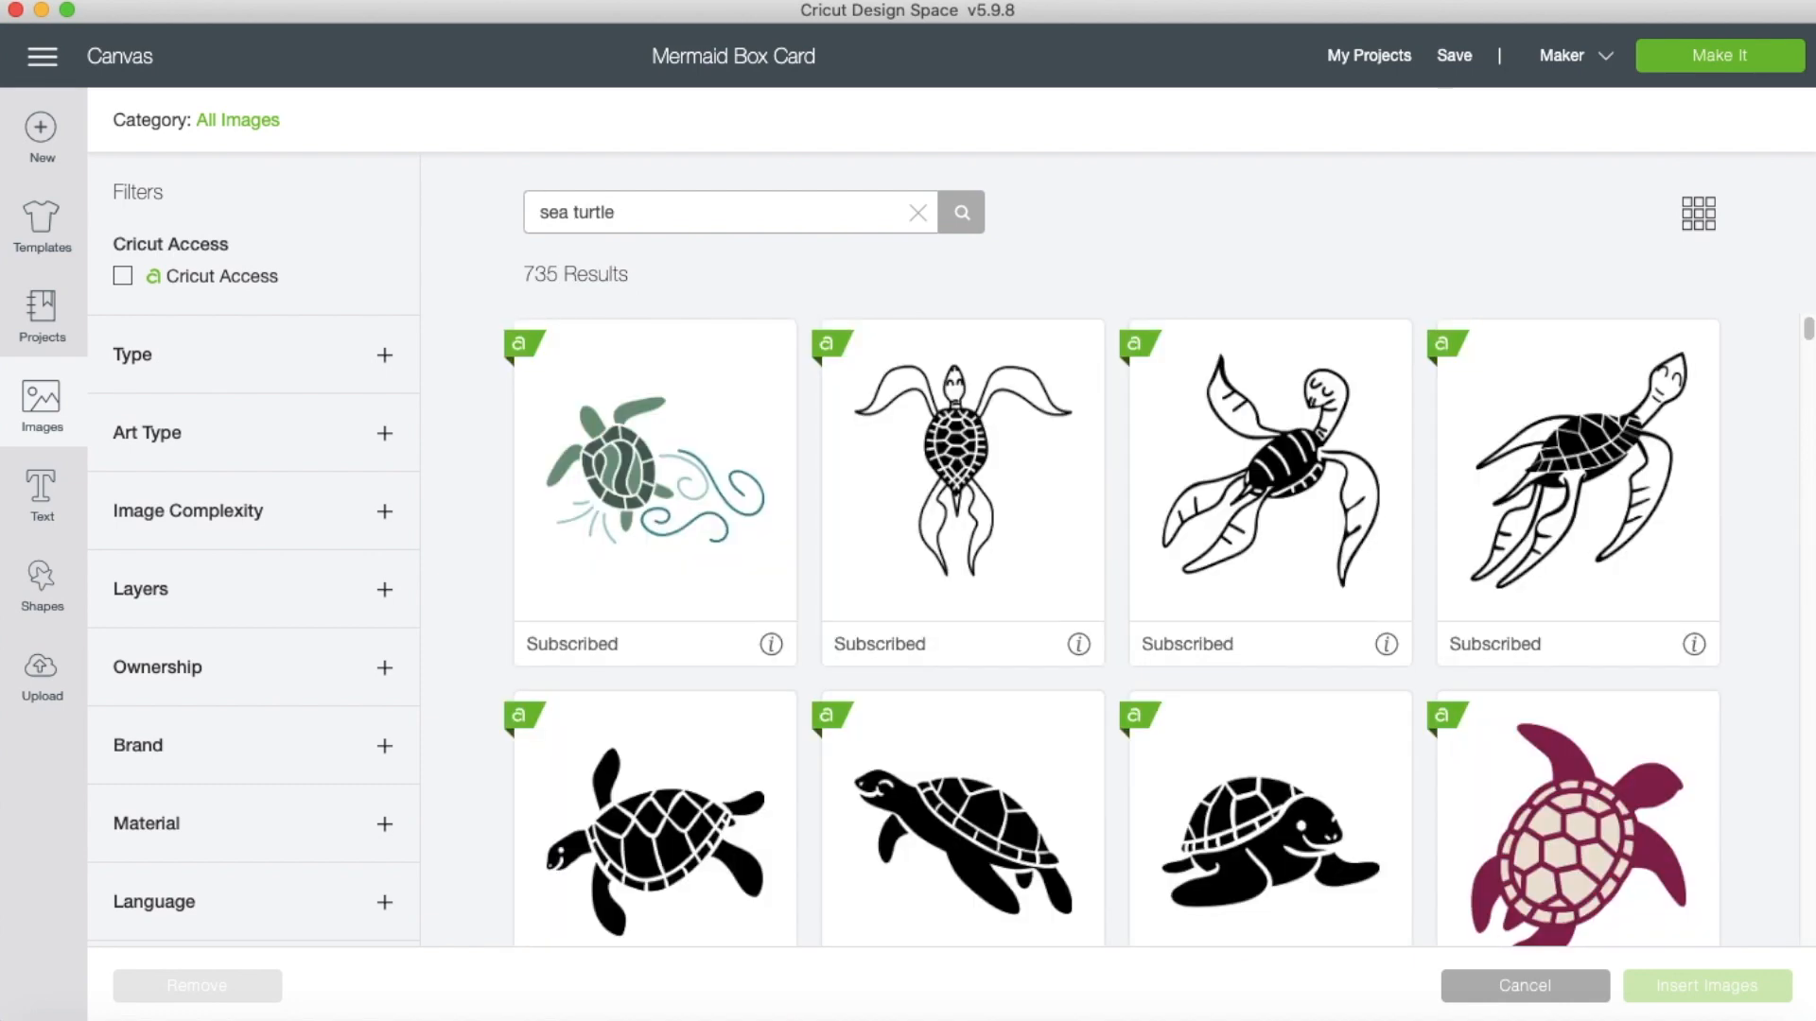
scroll(967, 439, "down", 5)
scroll(967, 441, "down", 15)
scroll(967, 439, "down", 20)
scroll(1085, 540, "down", 20)
scroll(1083, 539, "down", 20)
scroll(1083, 538, "down", 3)
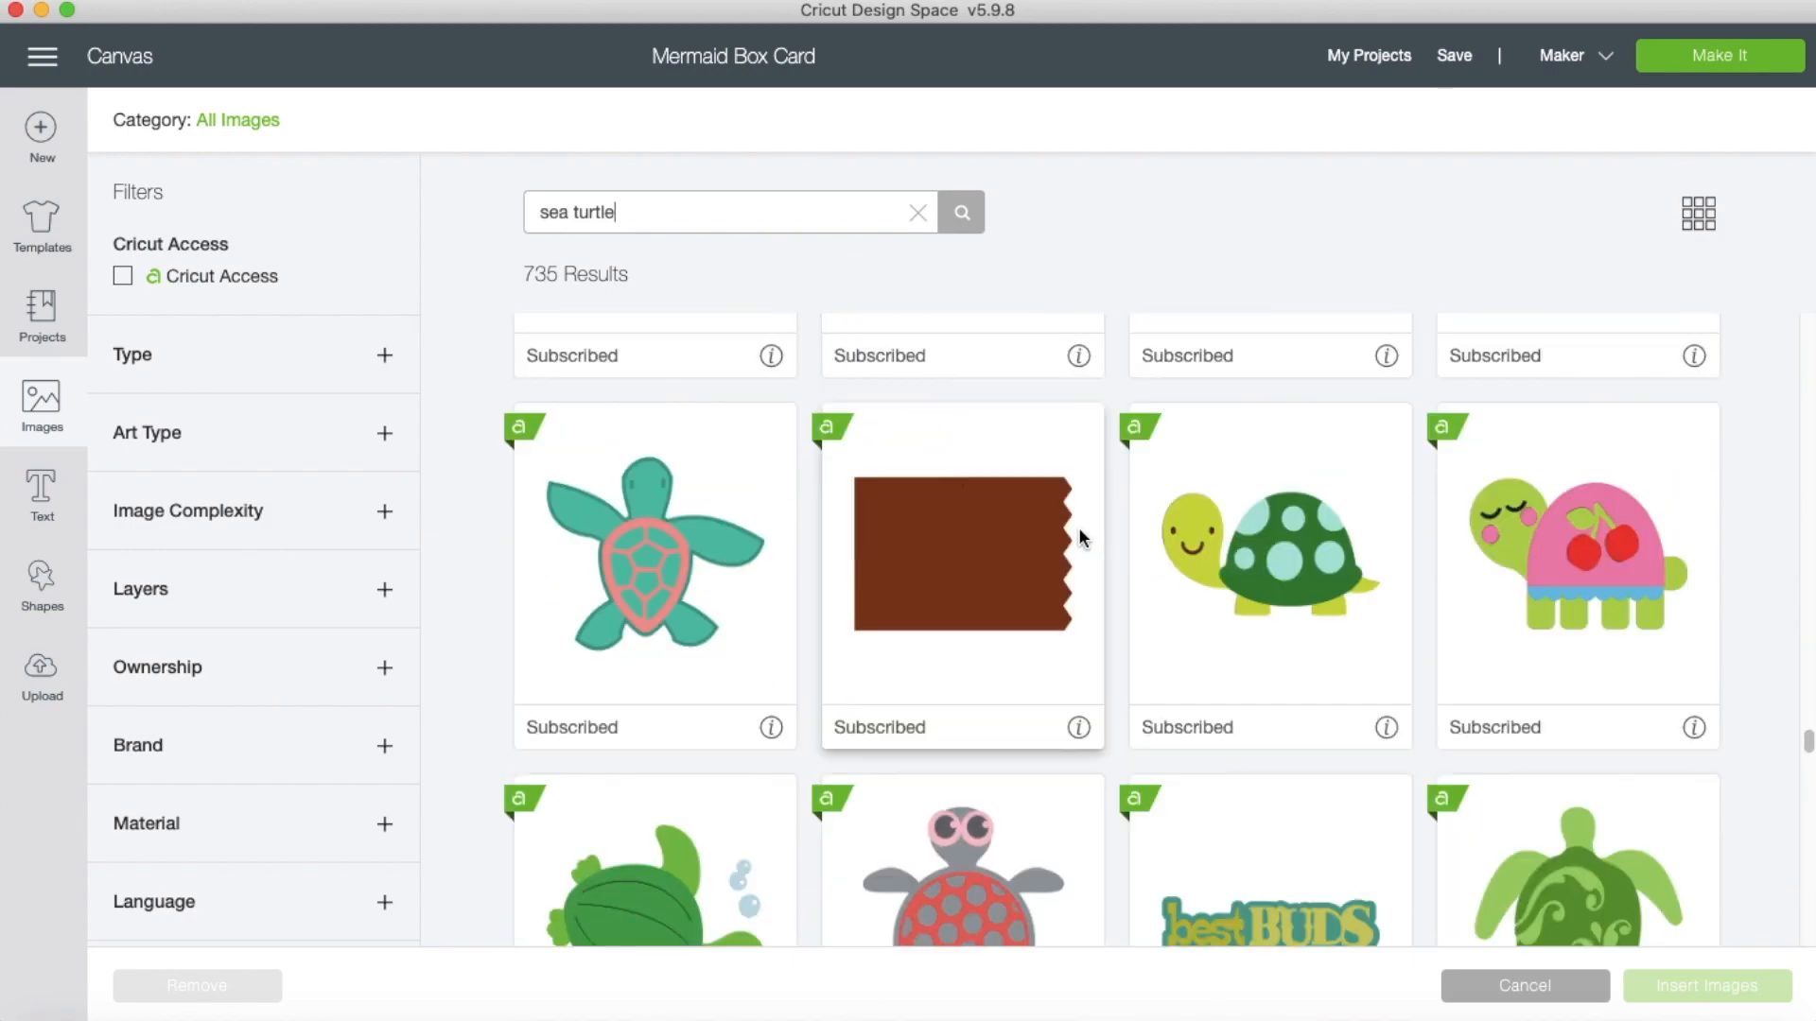
left_click(644, 572)
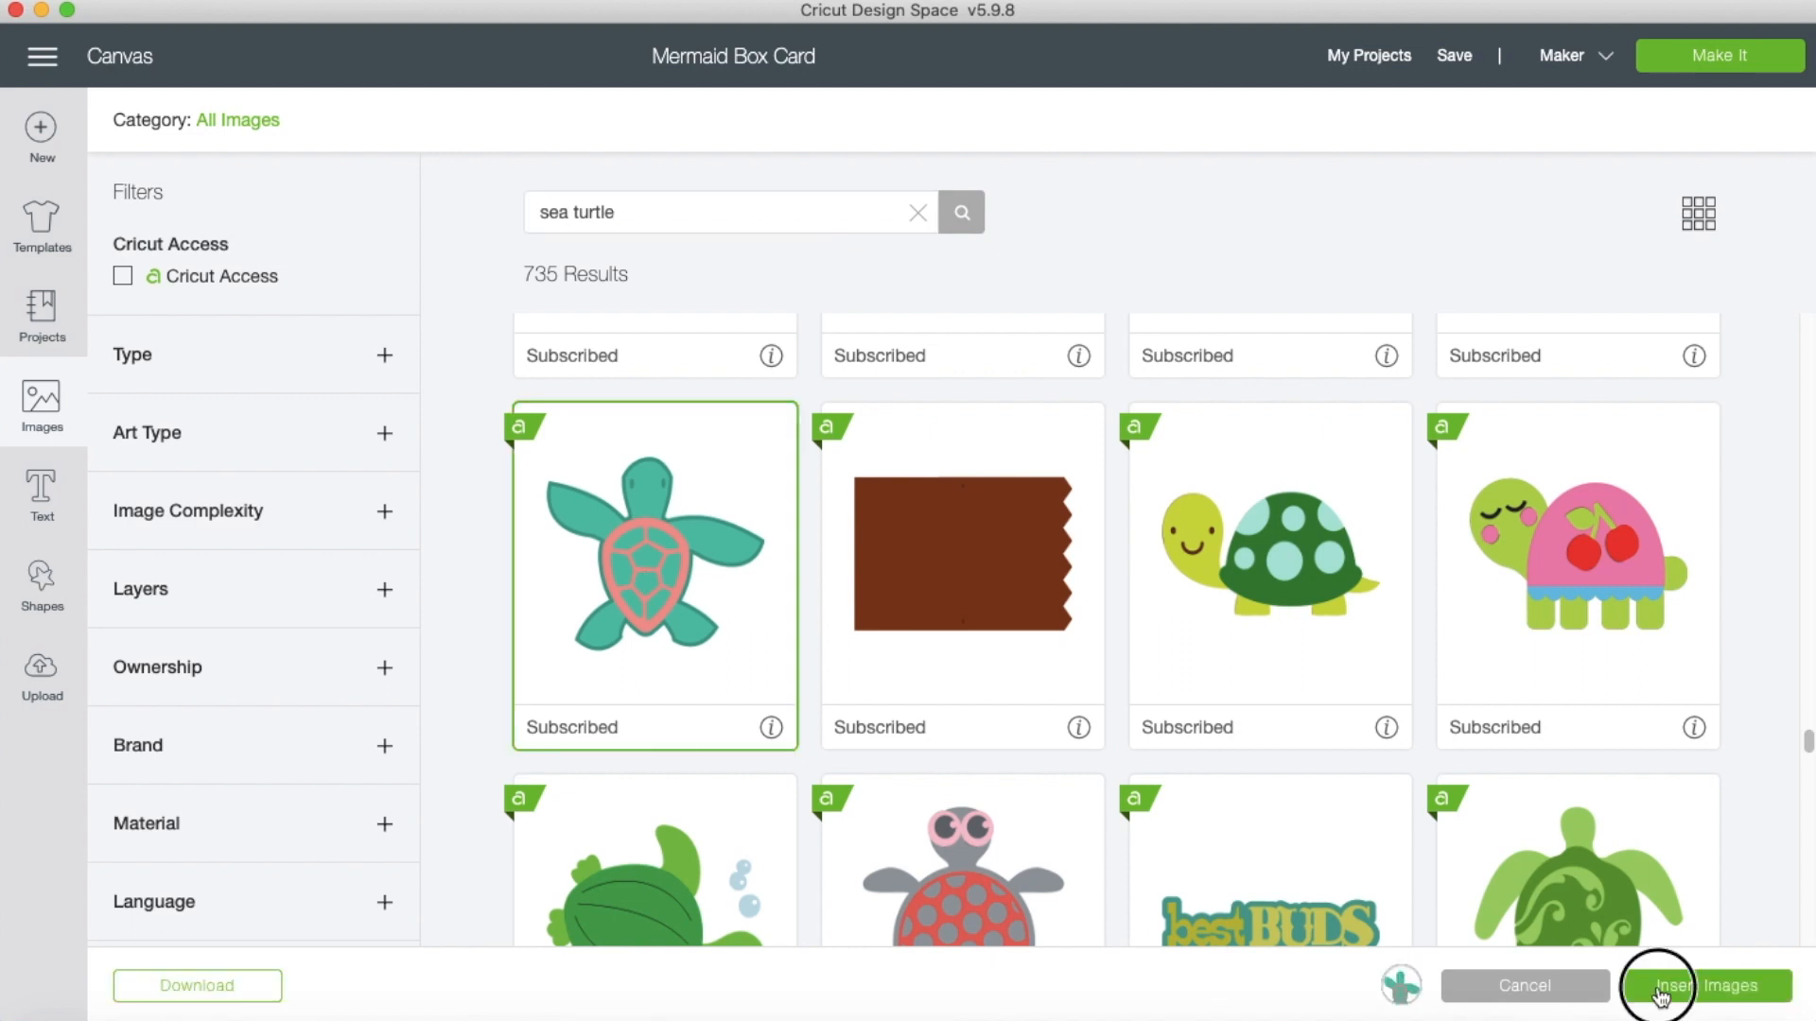
left_click(1707, 986)
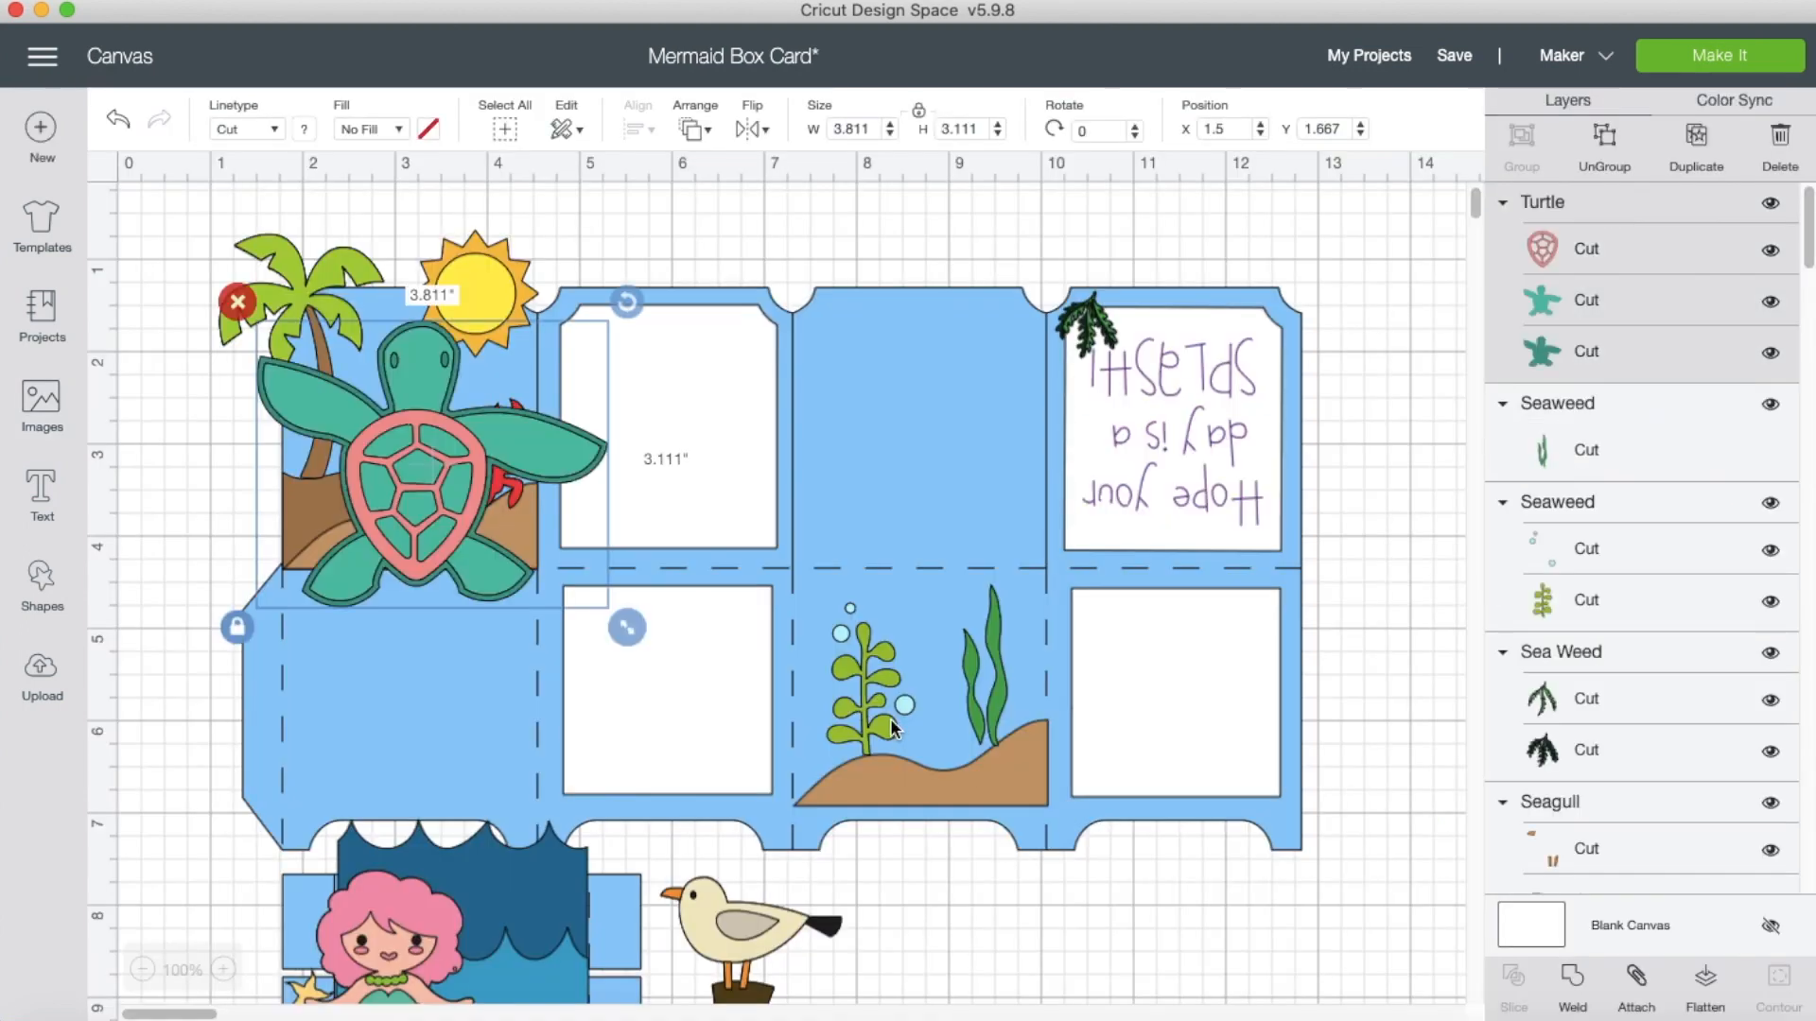
Shrink the turtle to about 1.17 by 0.96 inches, tilt it counterclockwise and place it between the two seaweeds above the sand.
left_click_drag(299, 384, 932, 654)
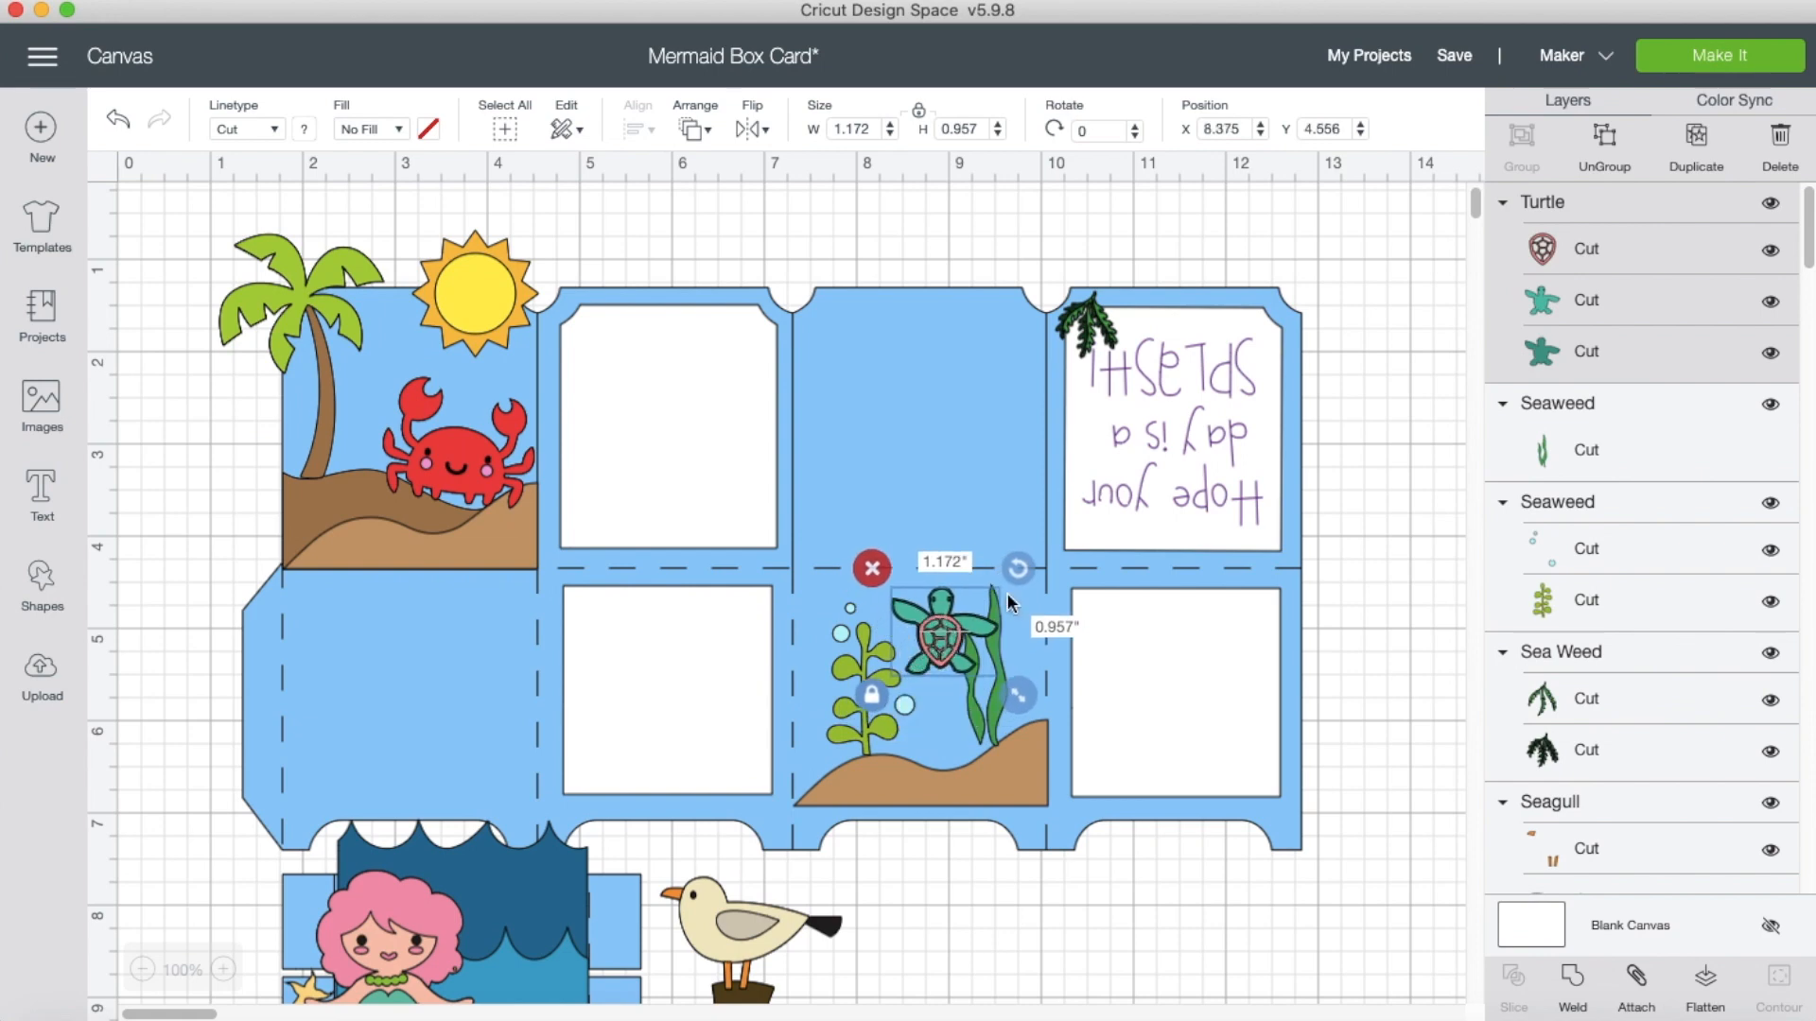
left_click_drag(1017, 567, 940, 582)
left_click_drag(944, 649, 925, 643)
left_click(1152, 968)
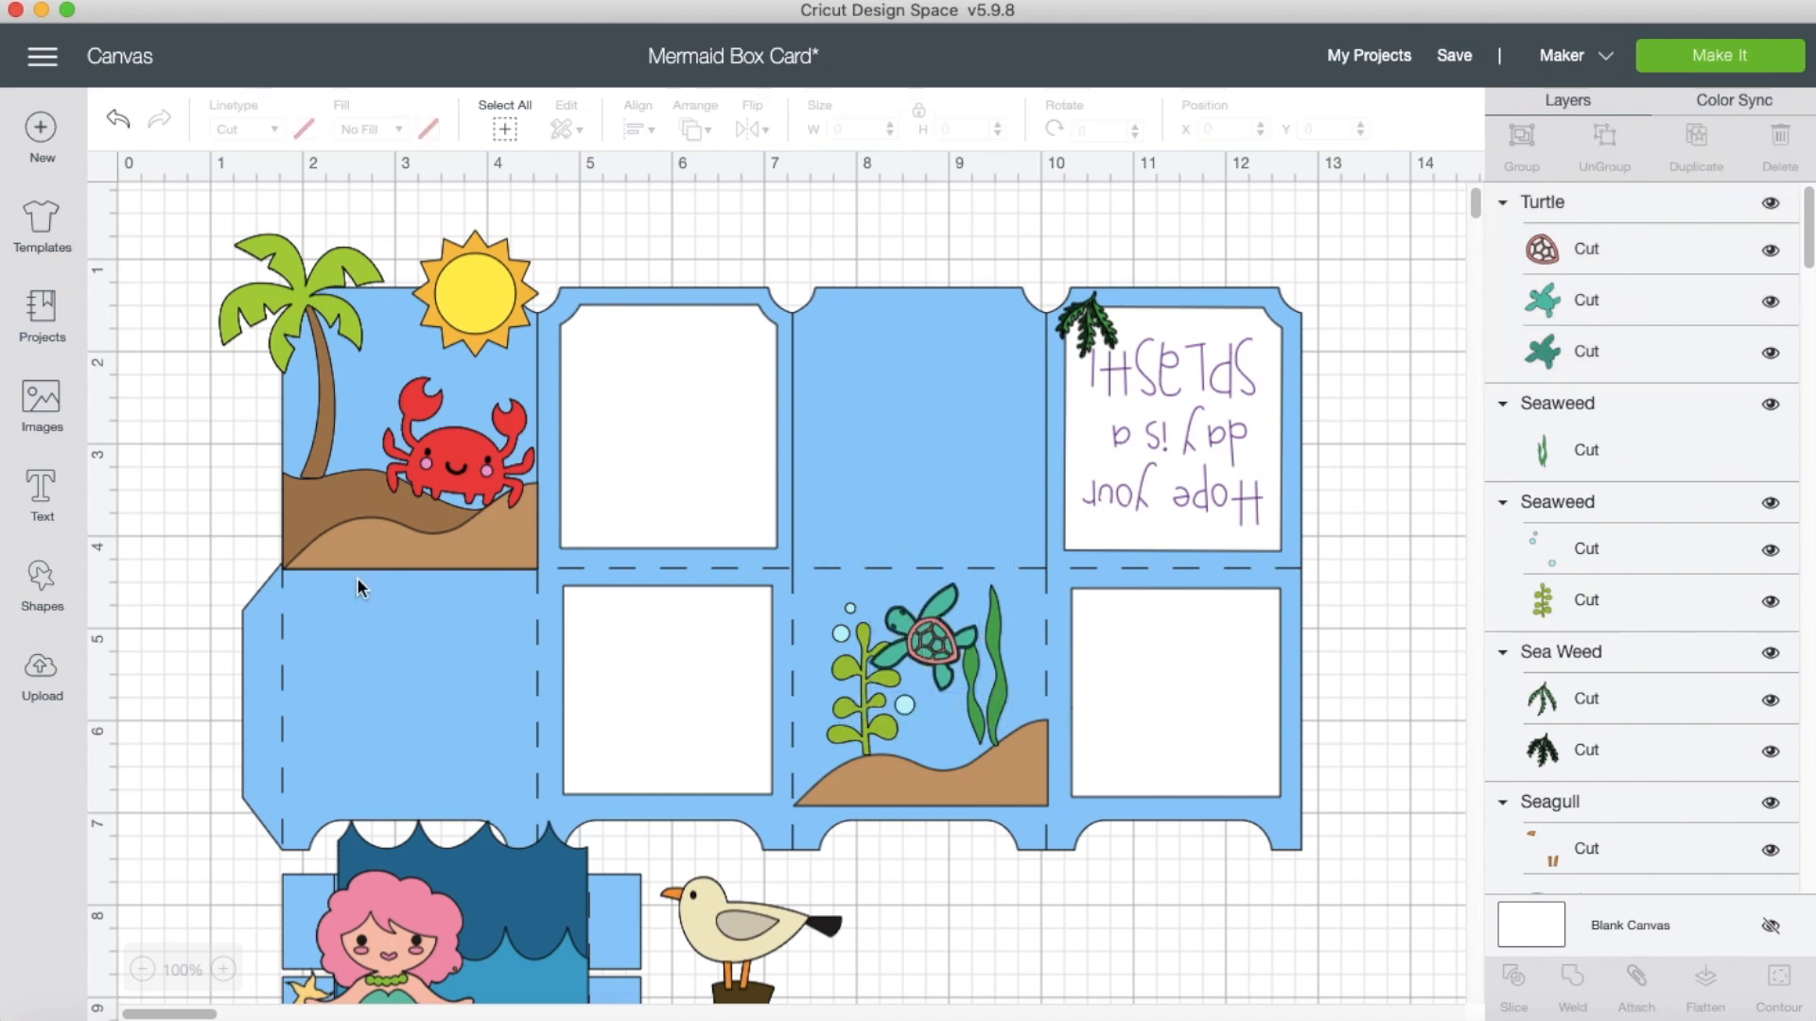
Search the image library for "fish" and insert the two-tone blue fish with the open mouth.
left_click(45, 397)
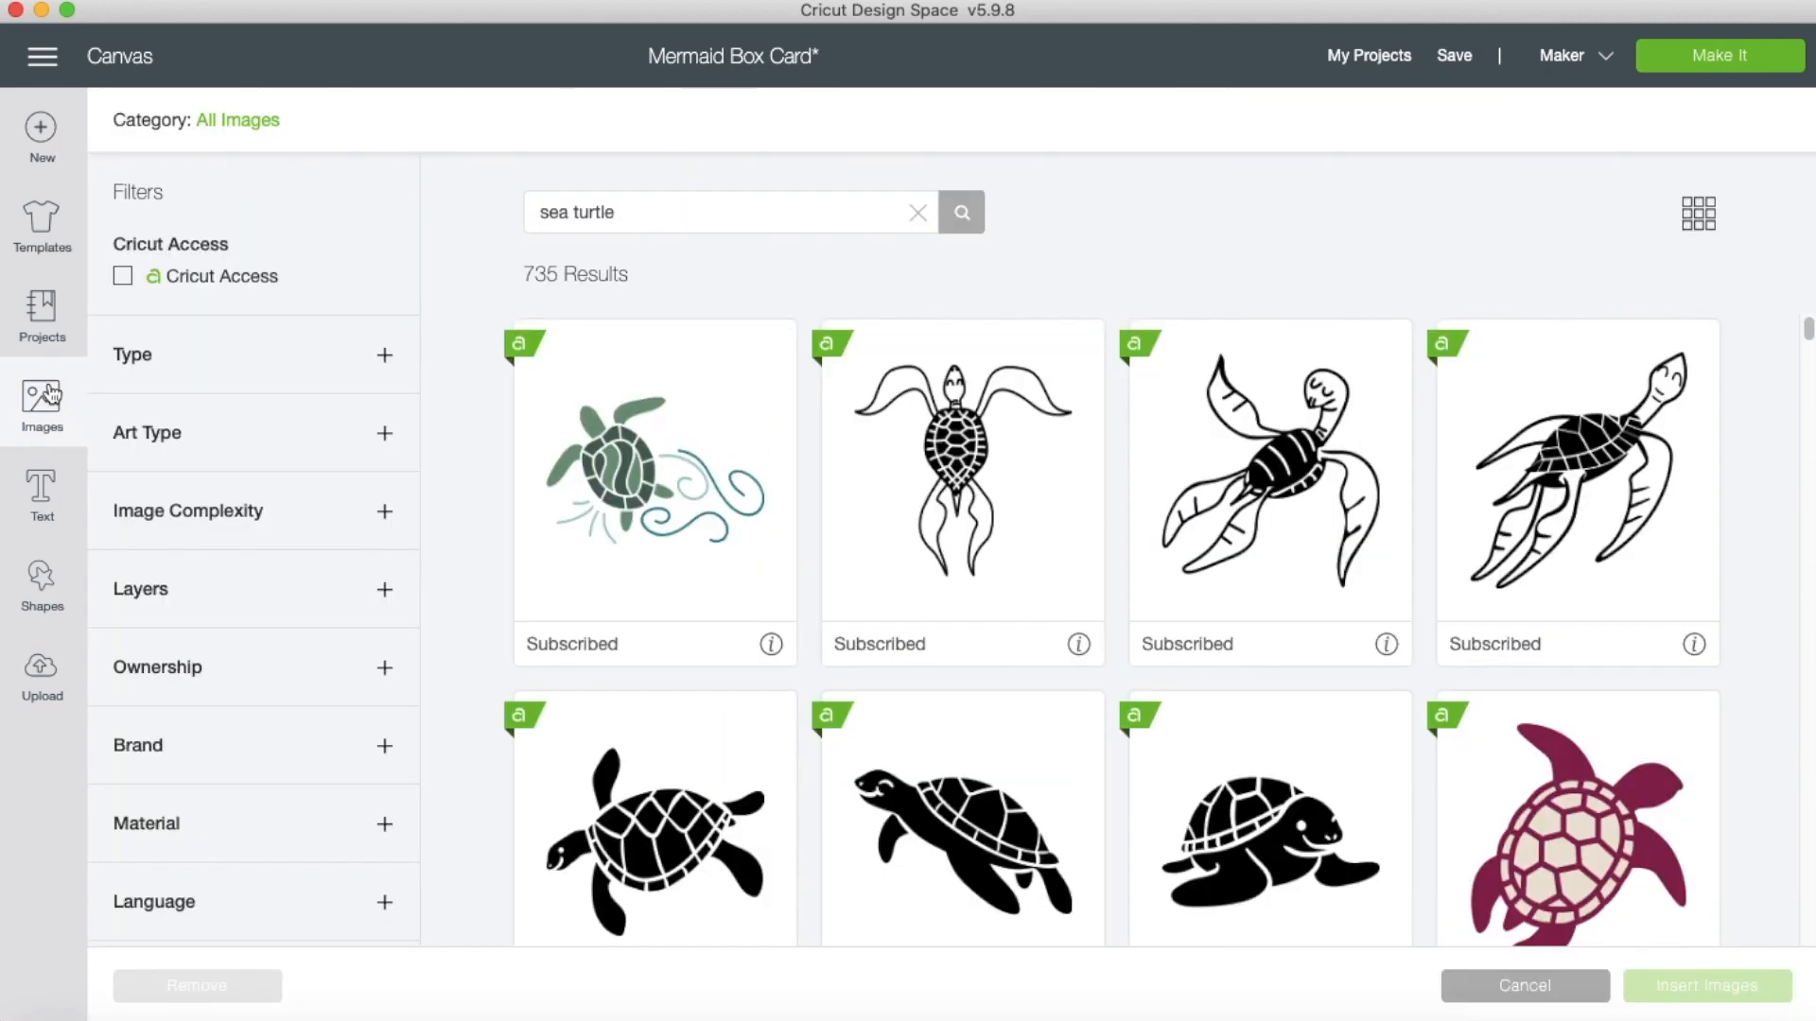
left_click(918, 213)
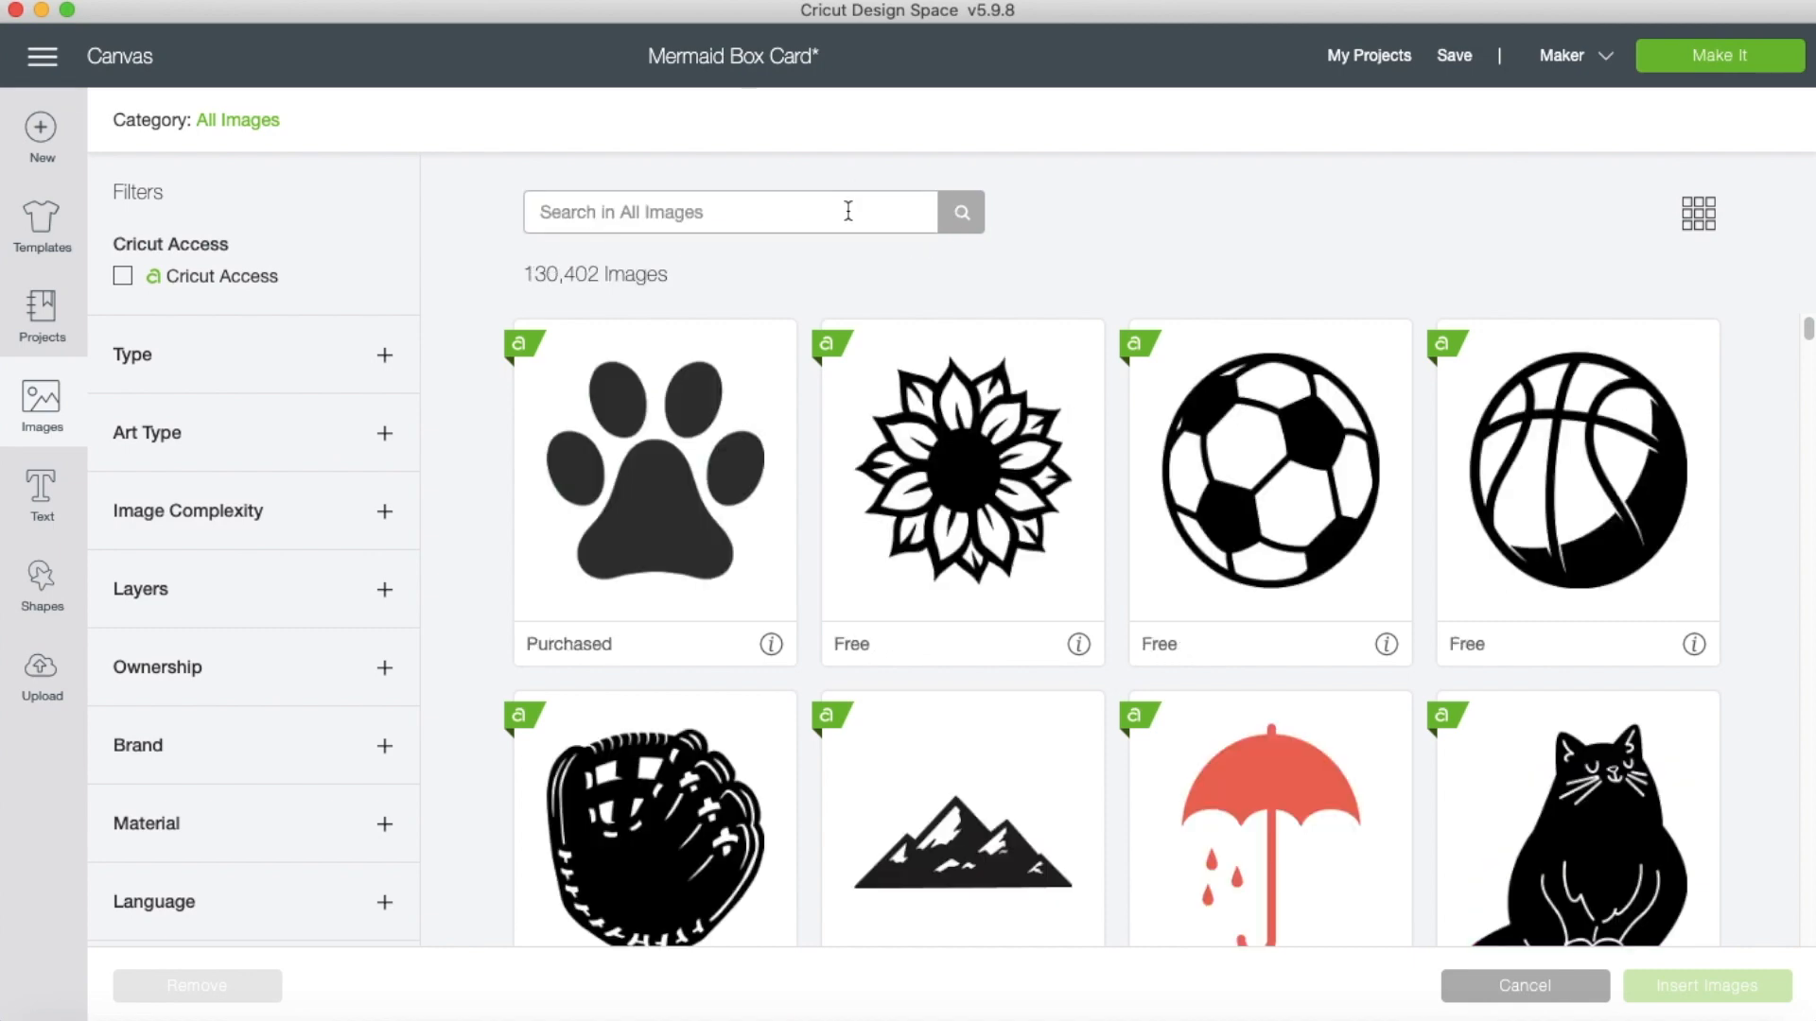
type("fl")
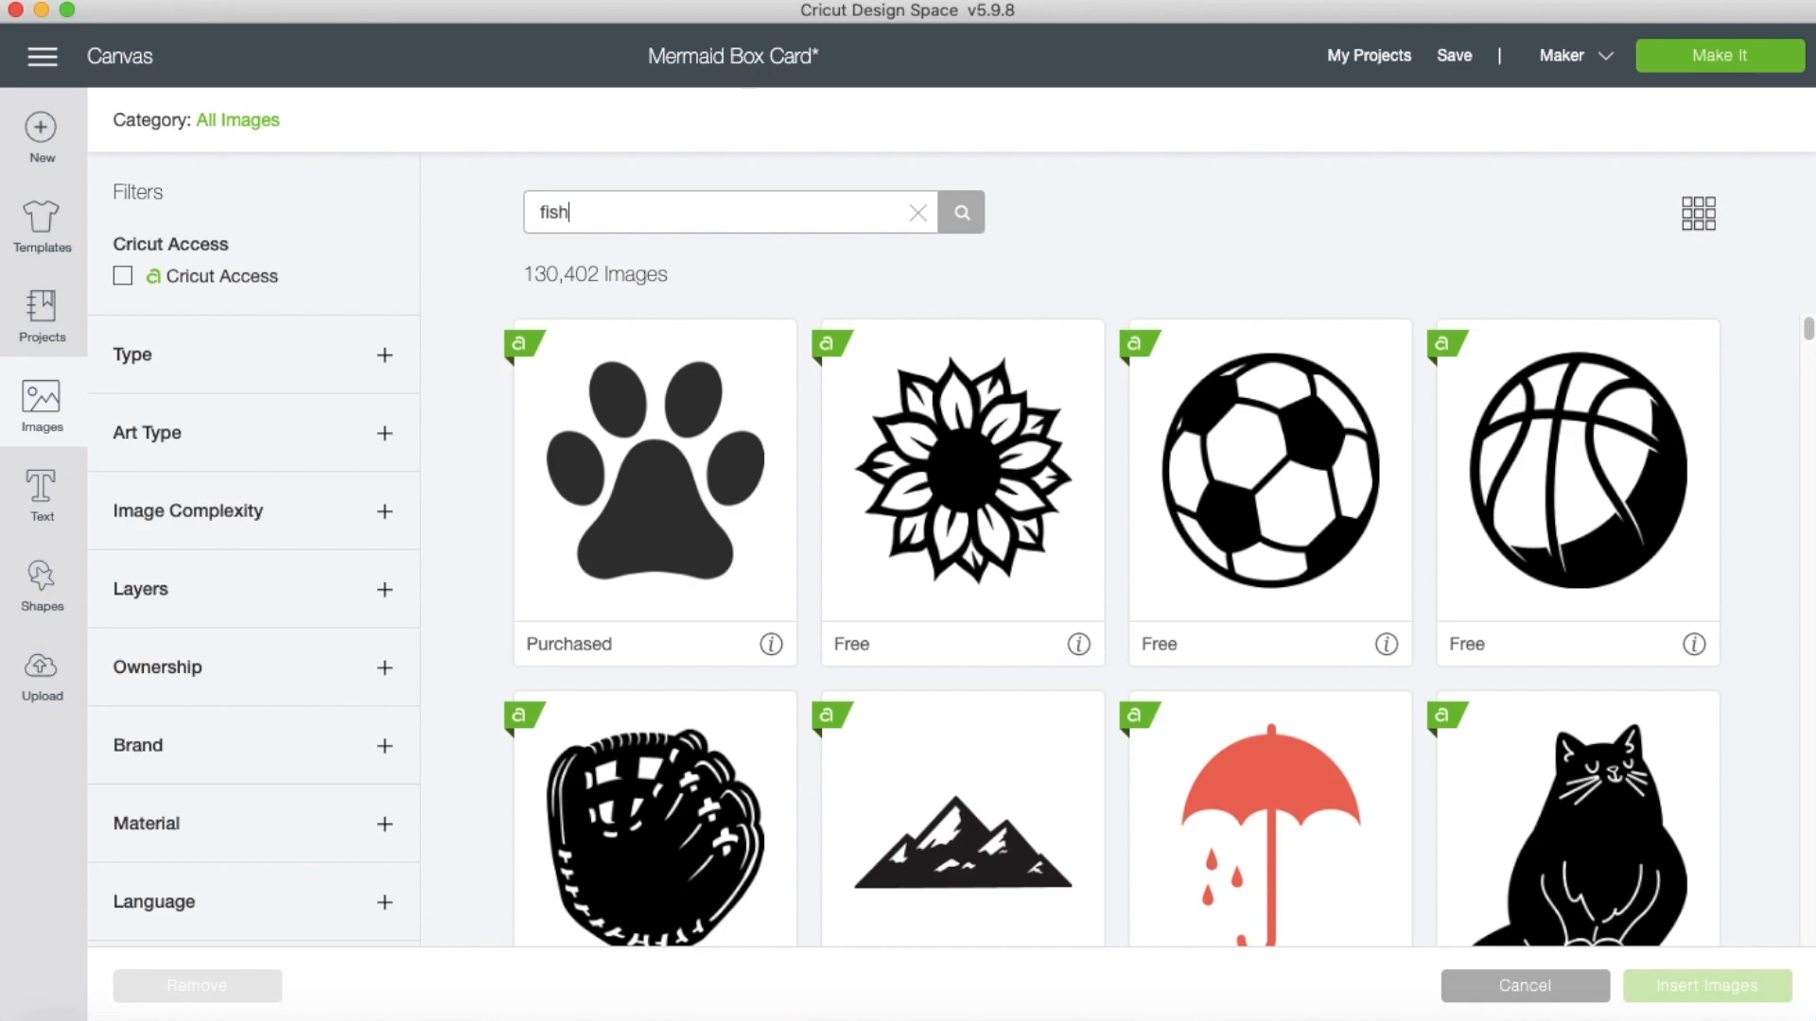
key("Return")
scroll(1133, 590, "down", 20)
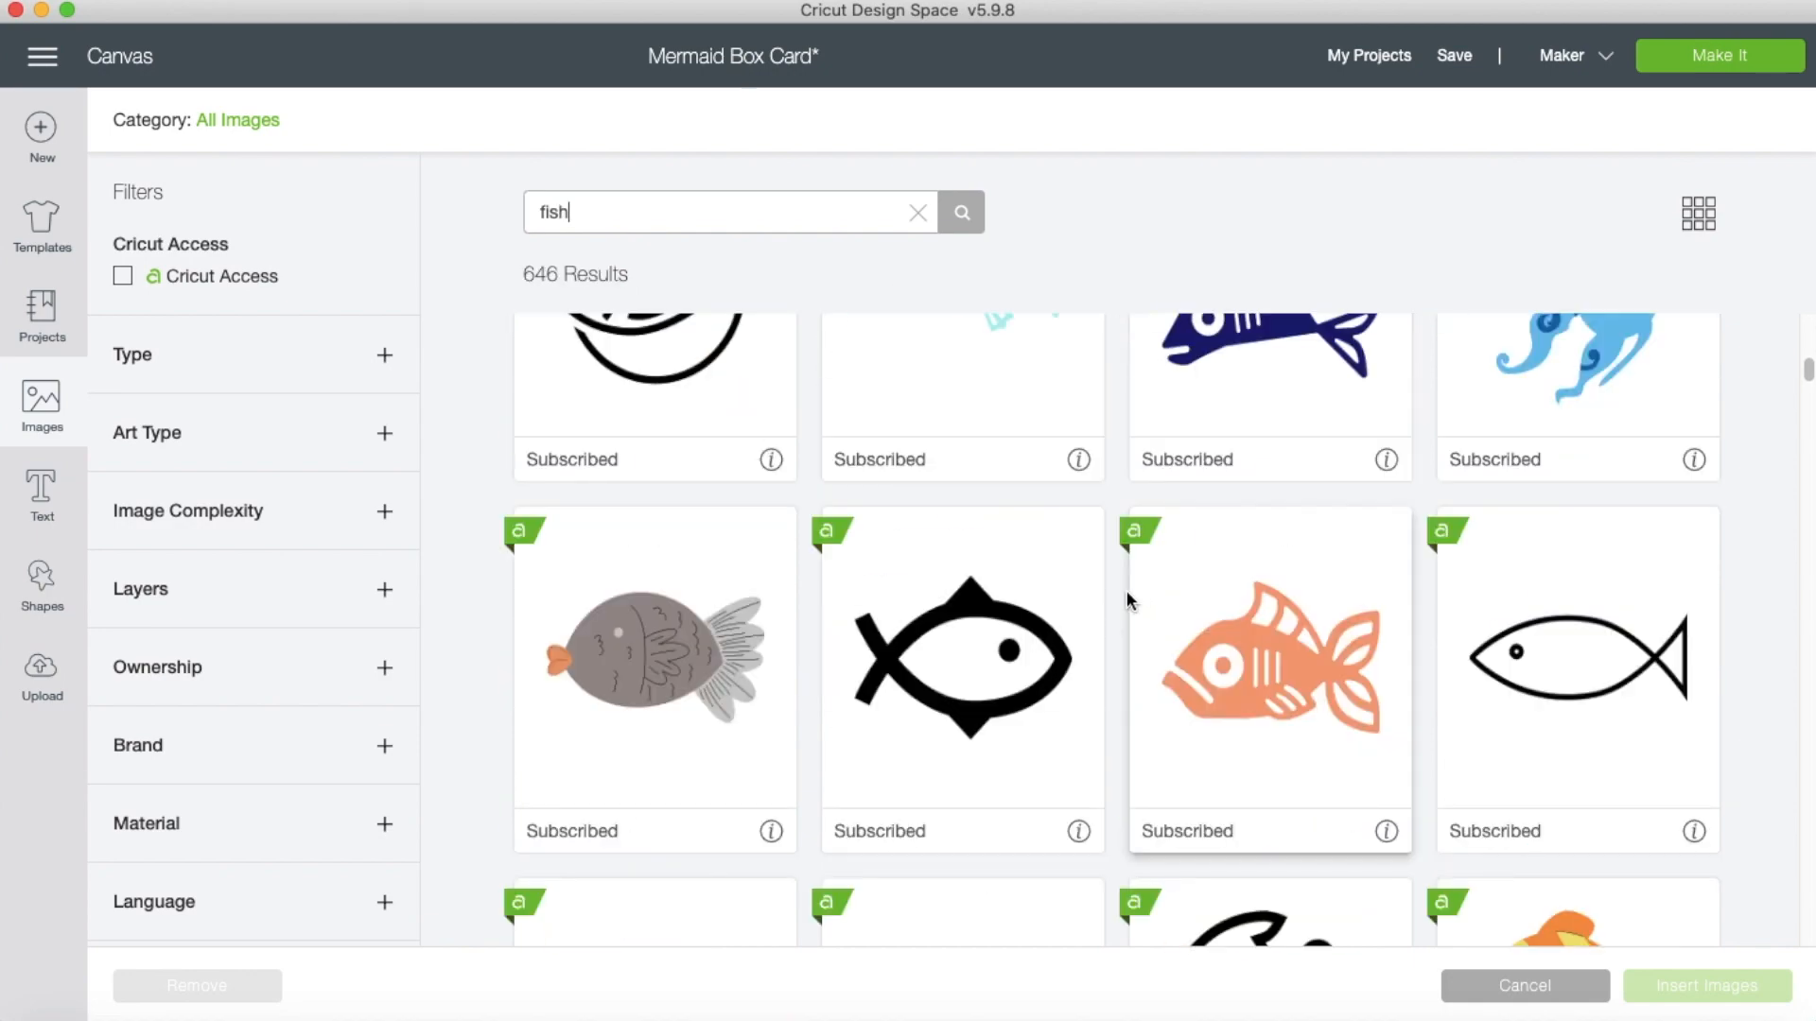
scroll(1060, 605, "down", 20)
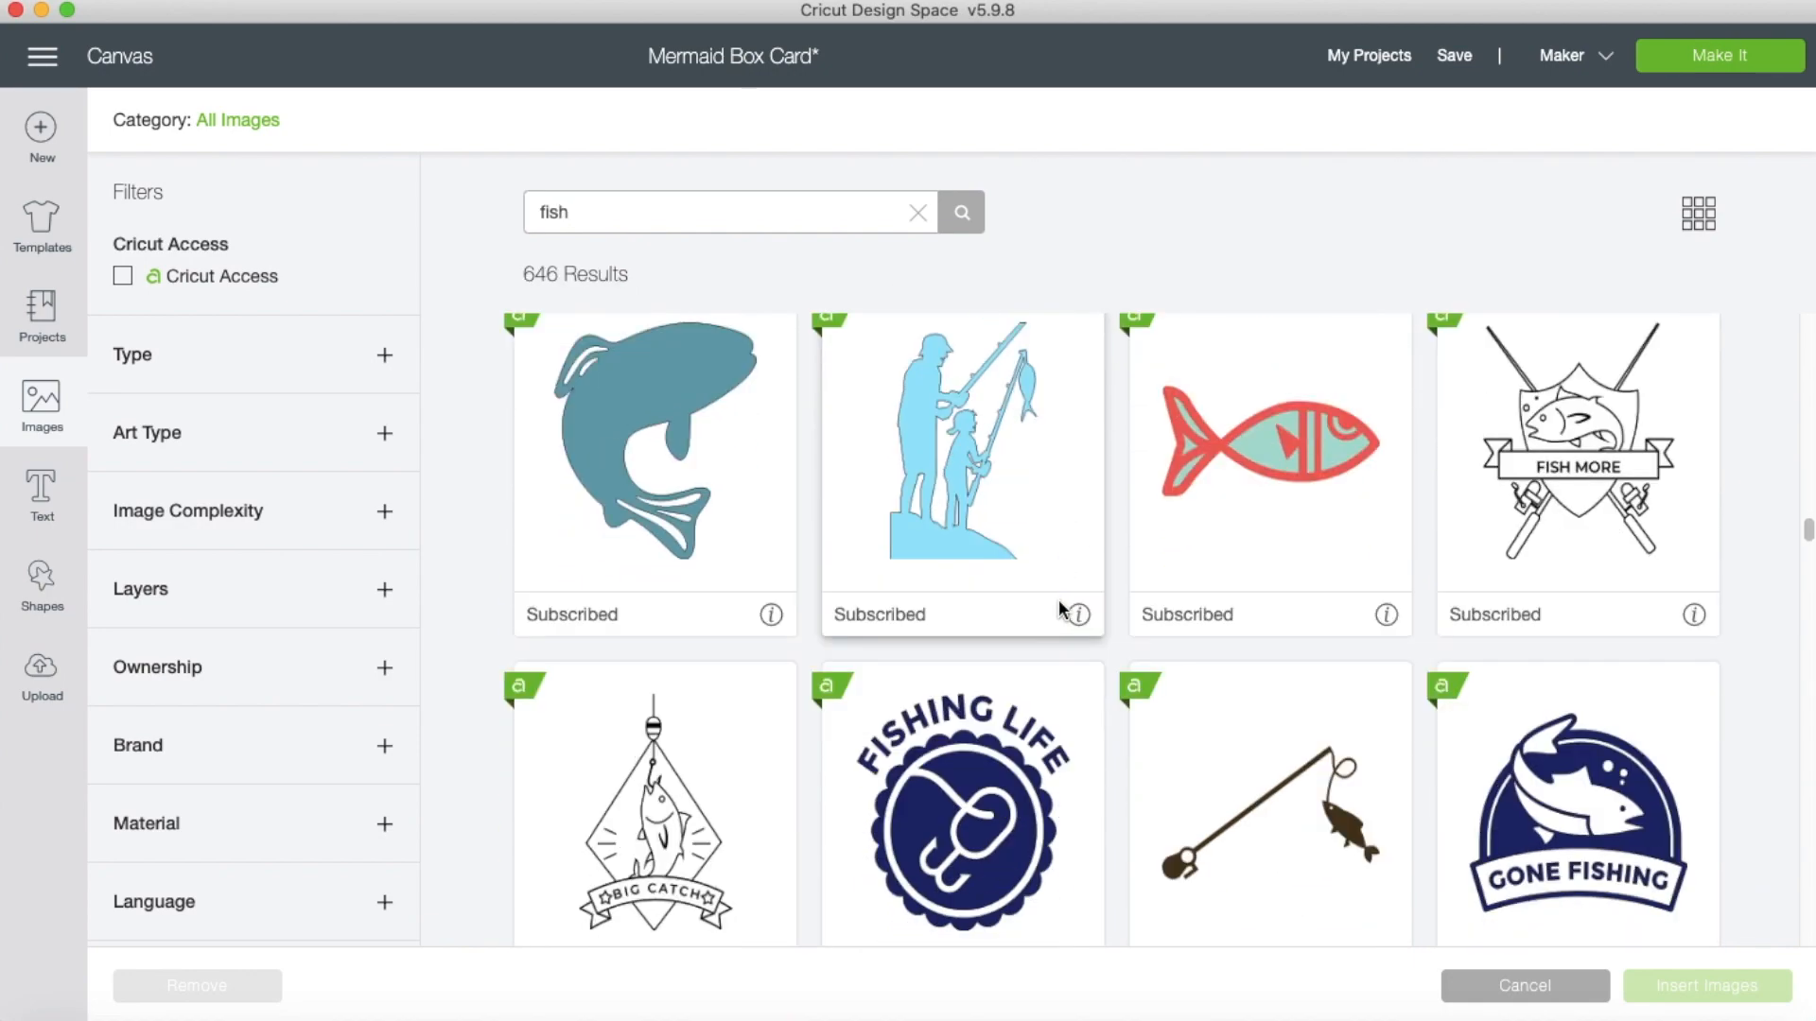
scroll(1058, 607, "down", 20)
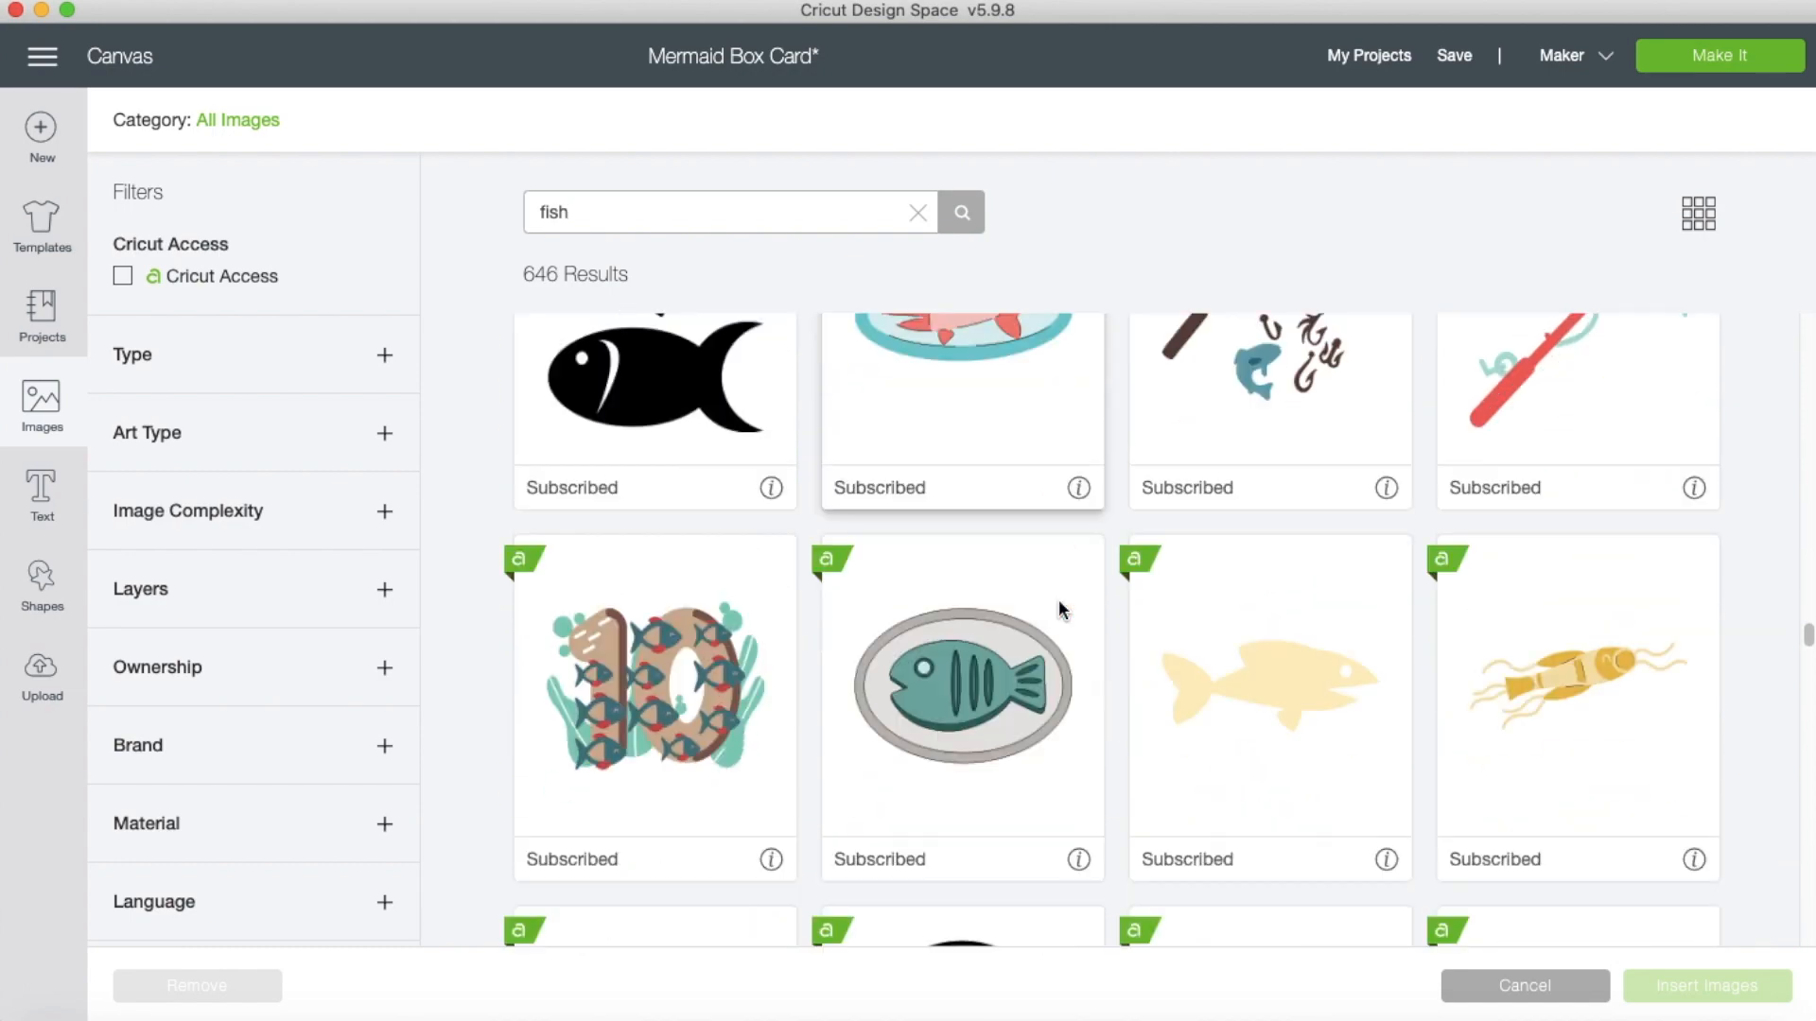
scroll(1059, 610, "down", 12)
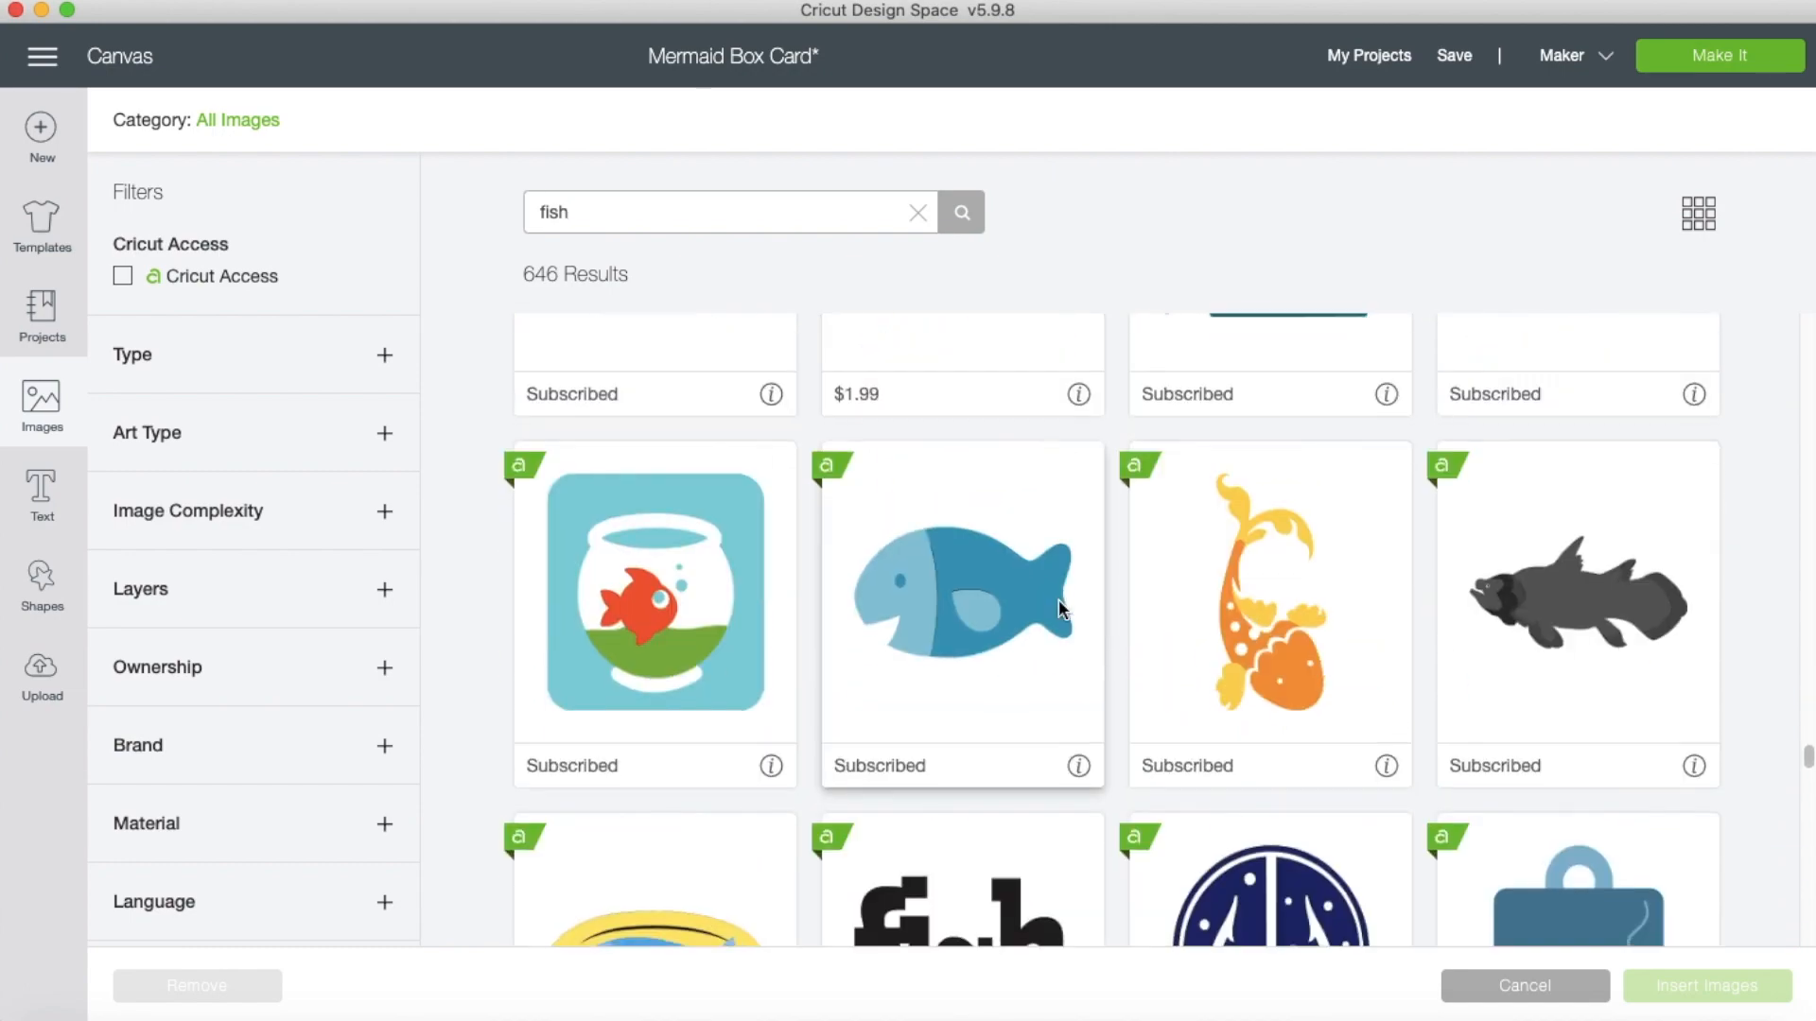
left_click(979, 601)
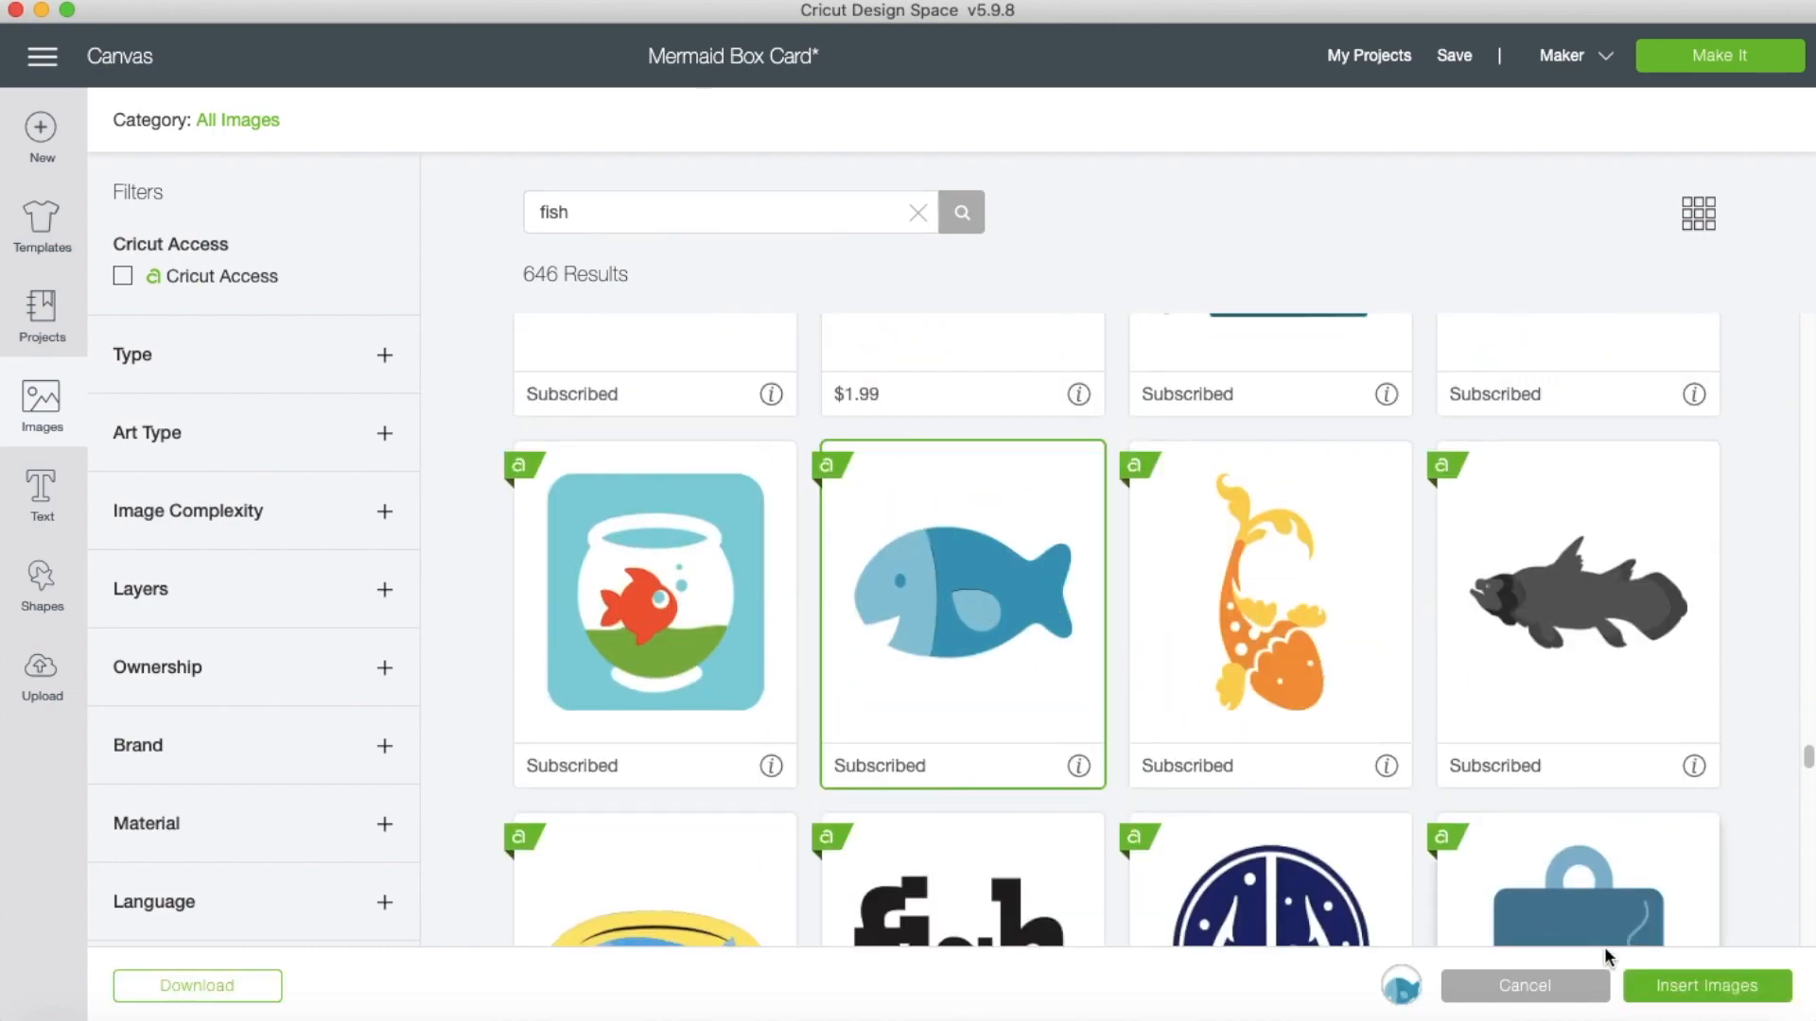
left_click(1697, 986)
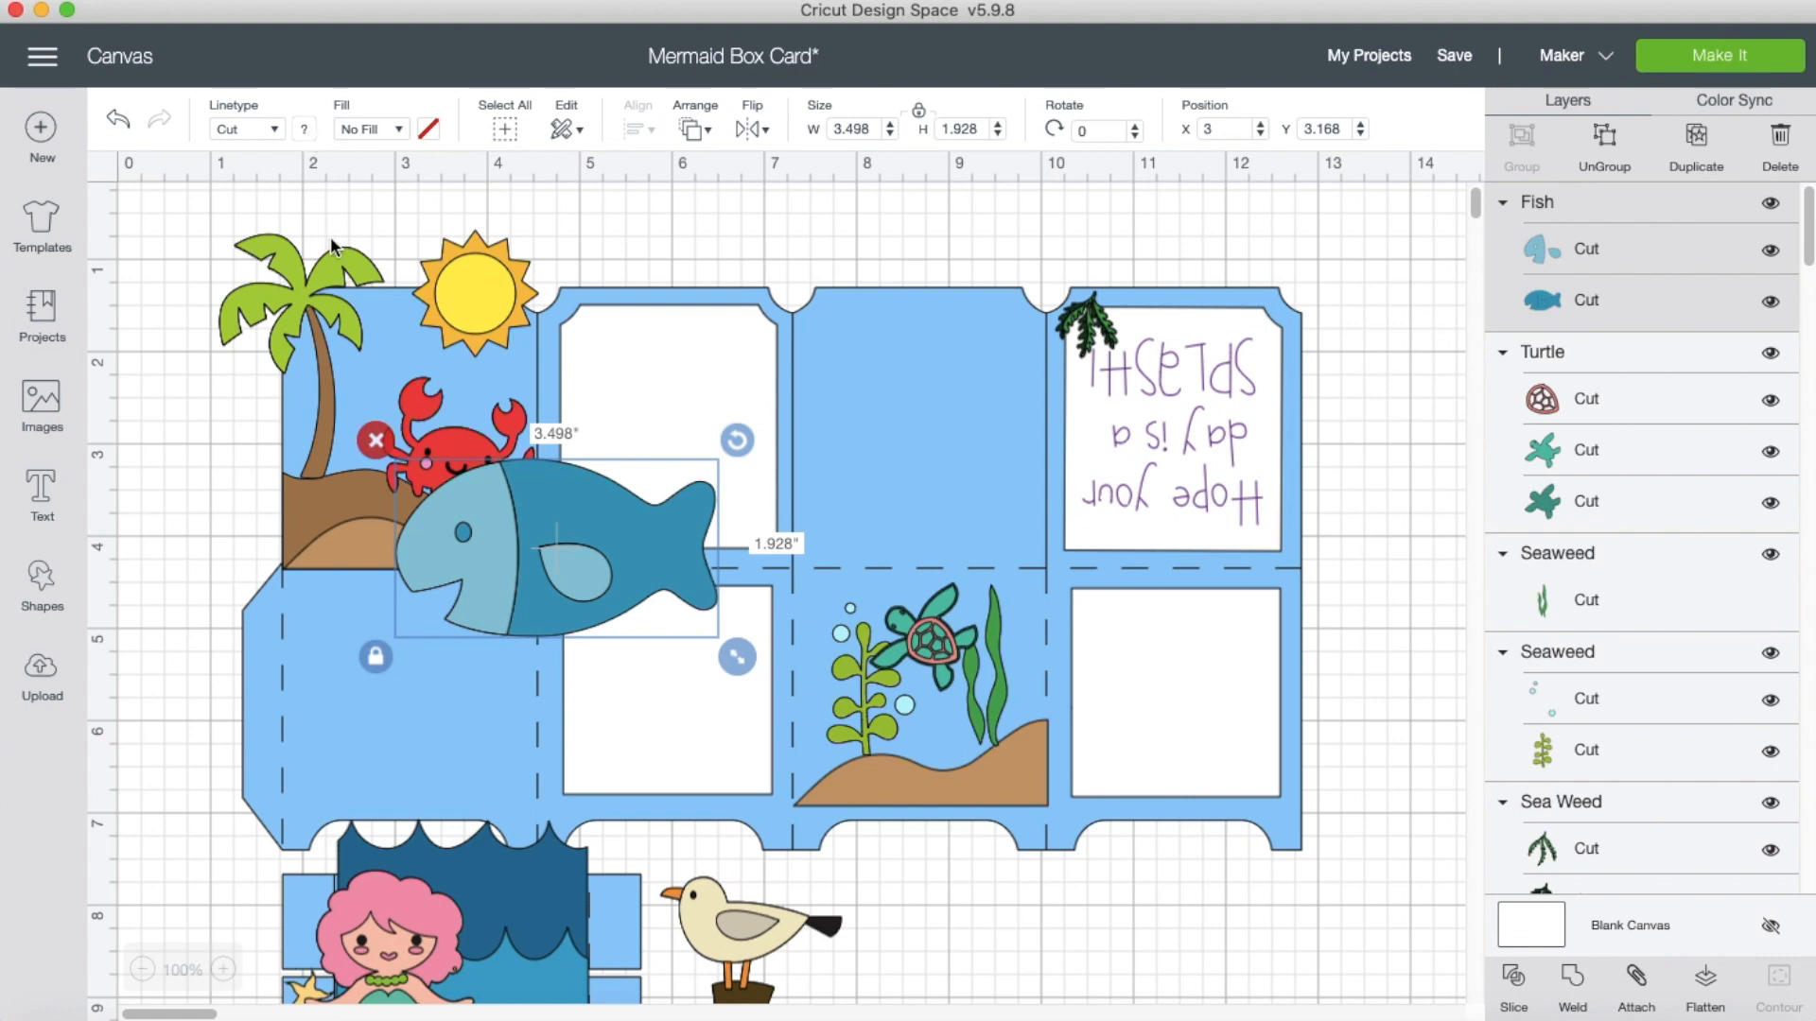
Recolor the whole fish golden orange and its head-and-fin layer pale yellow.
left_click(304, 130)
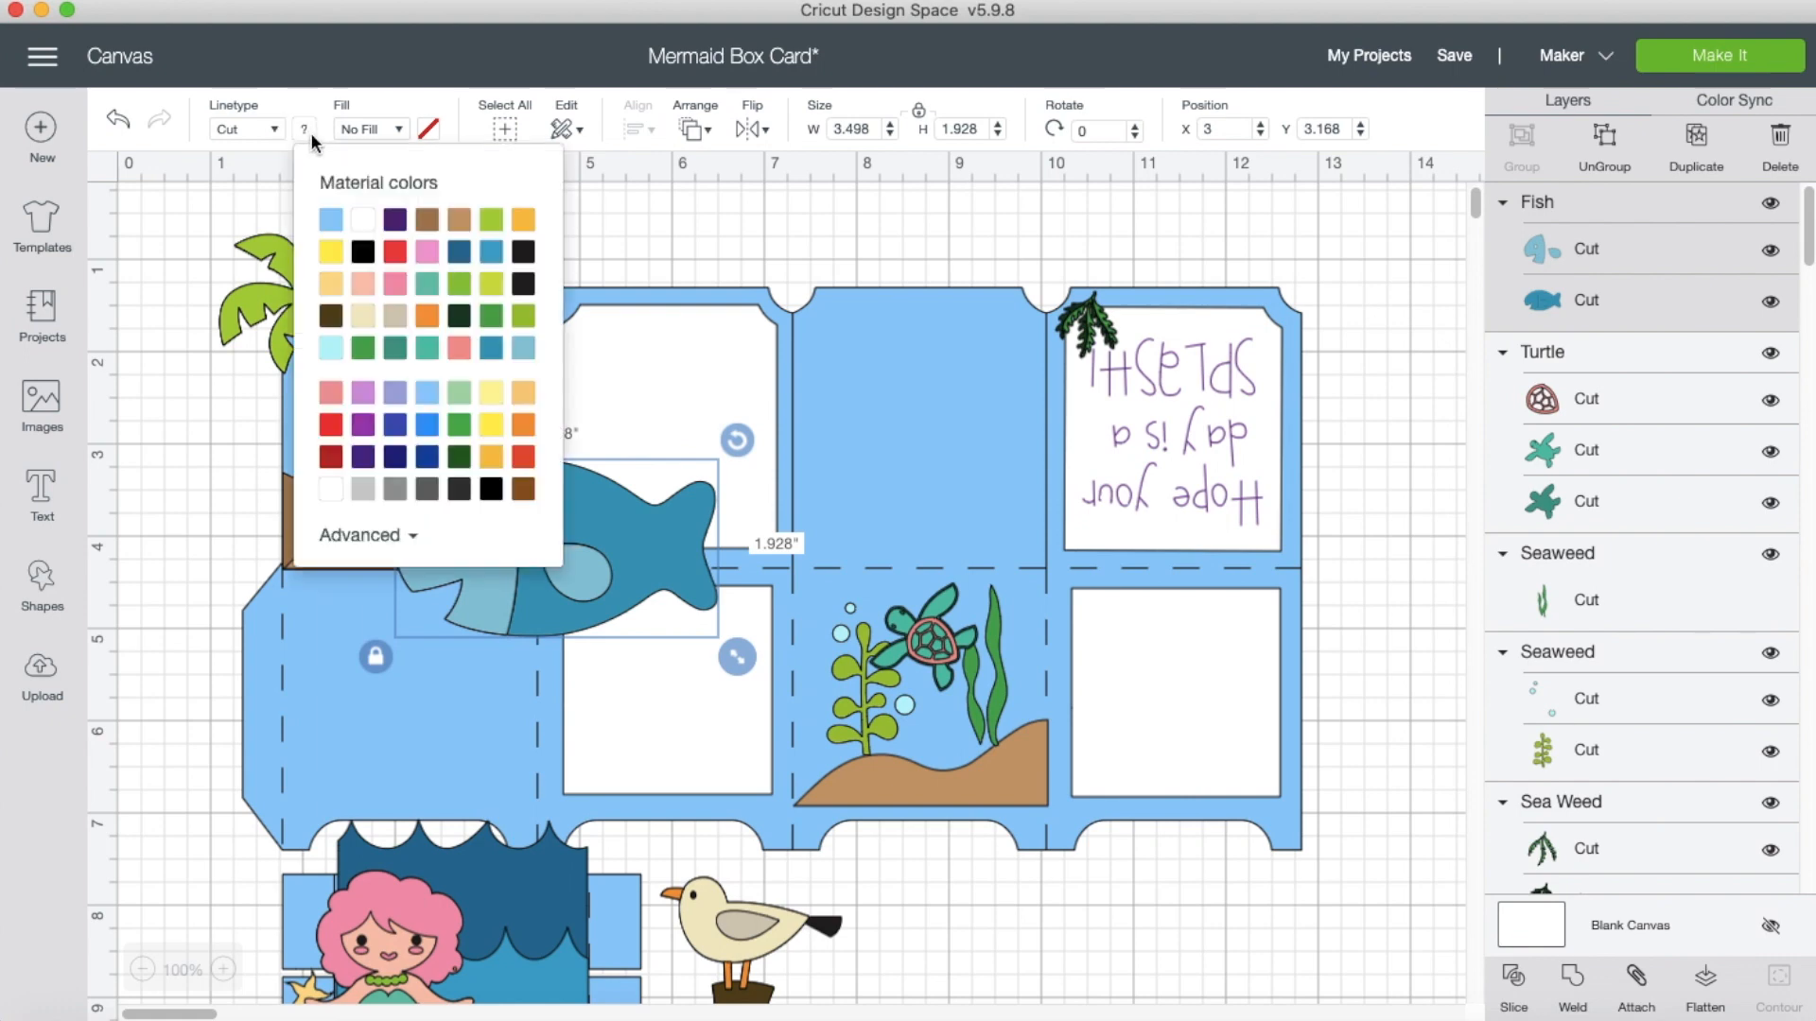
left_click(523, 220)
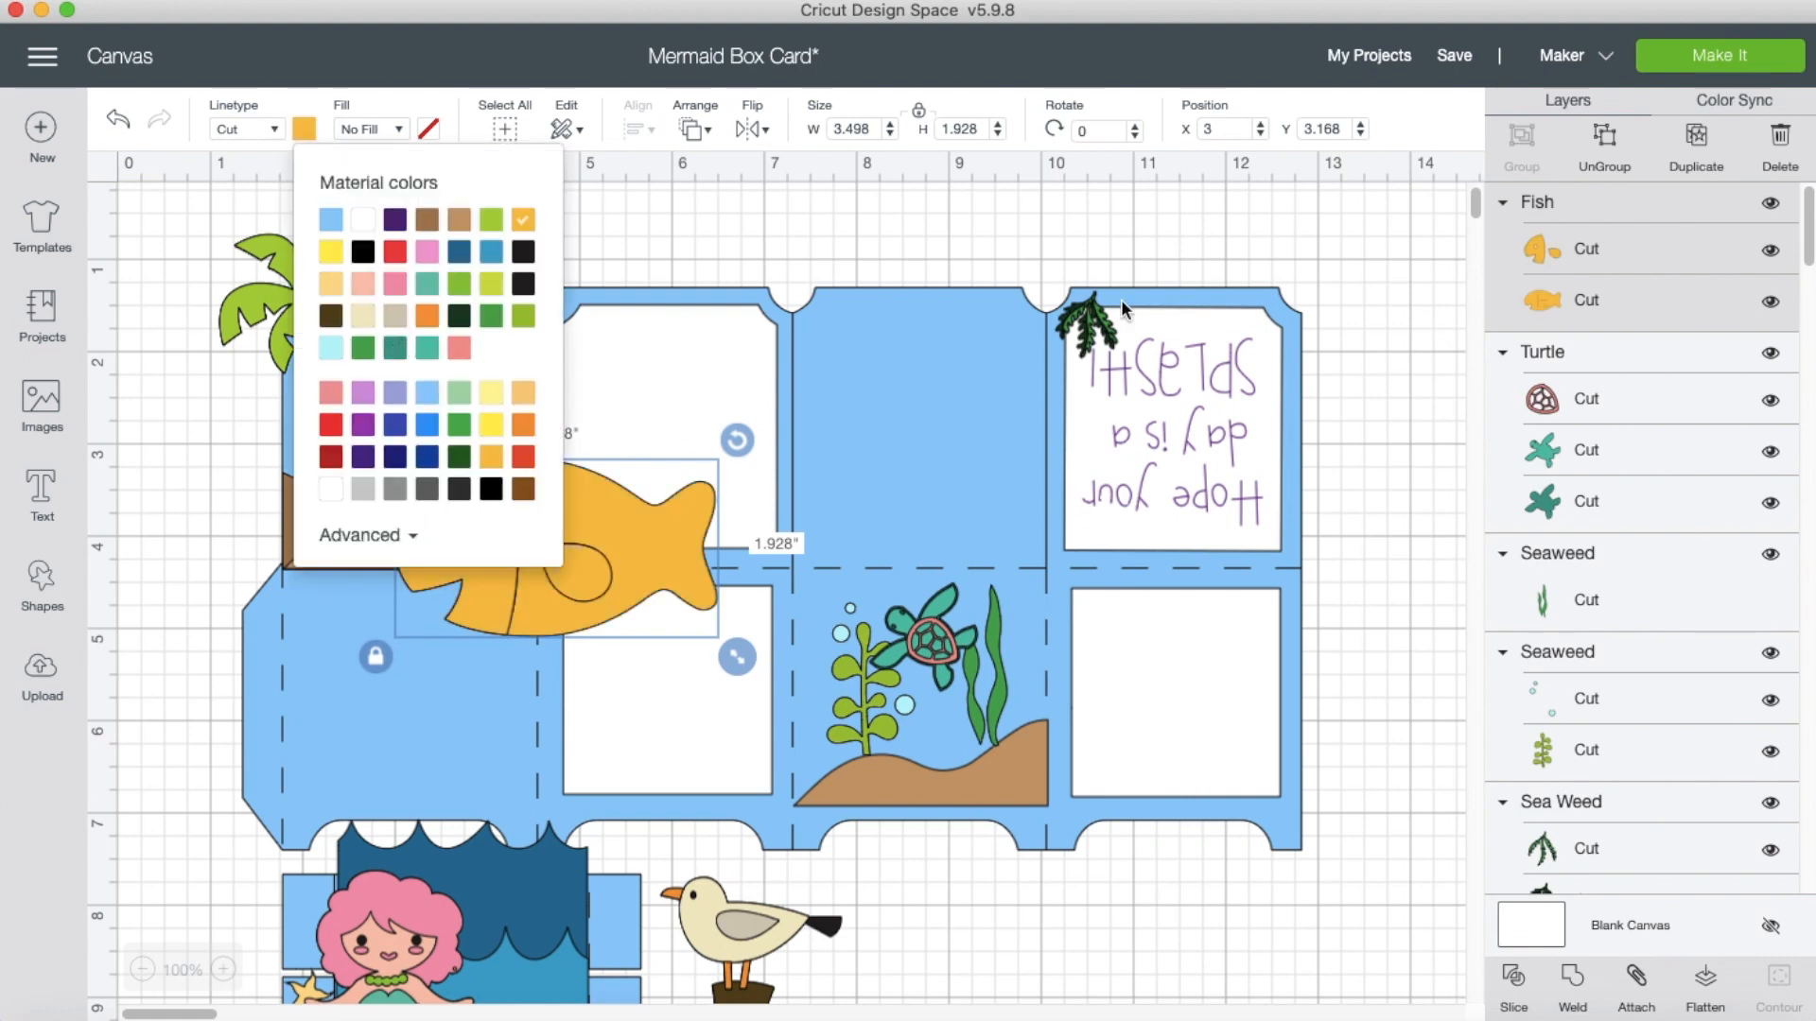
left_click(1541, 252)
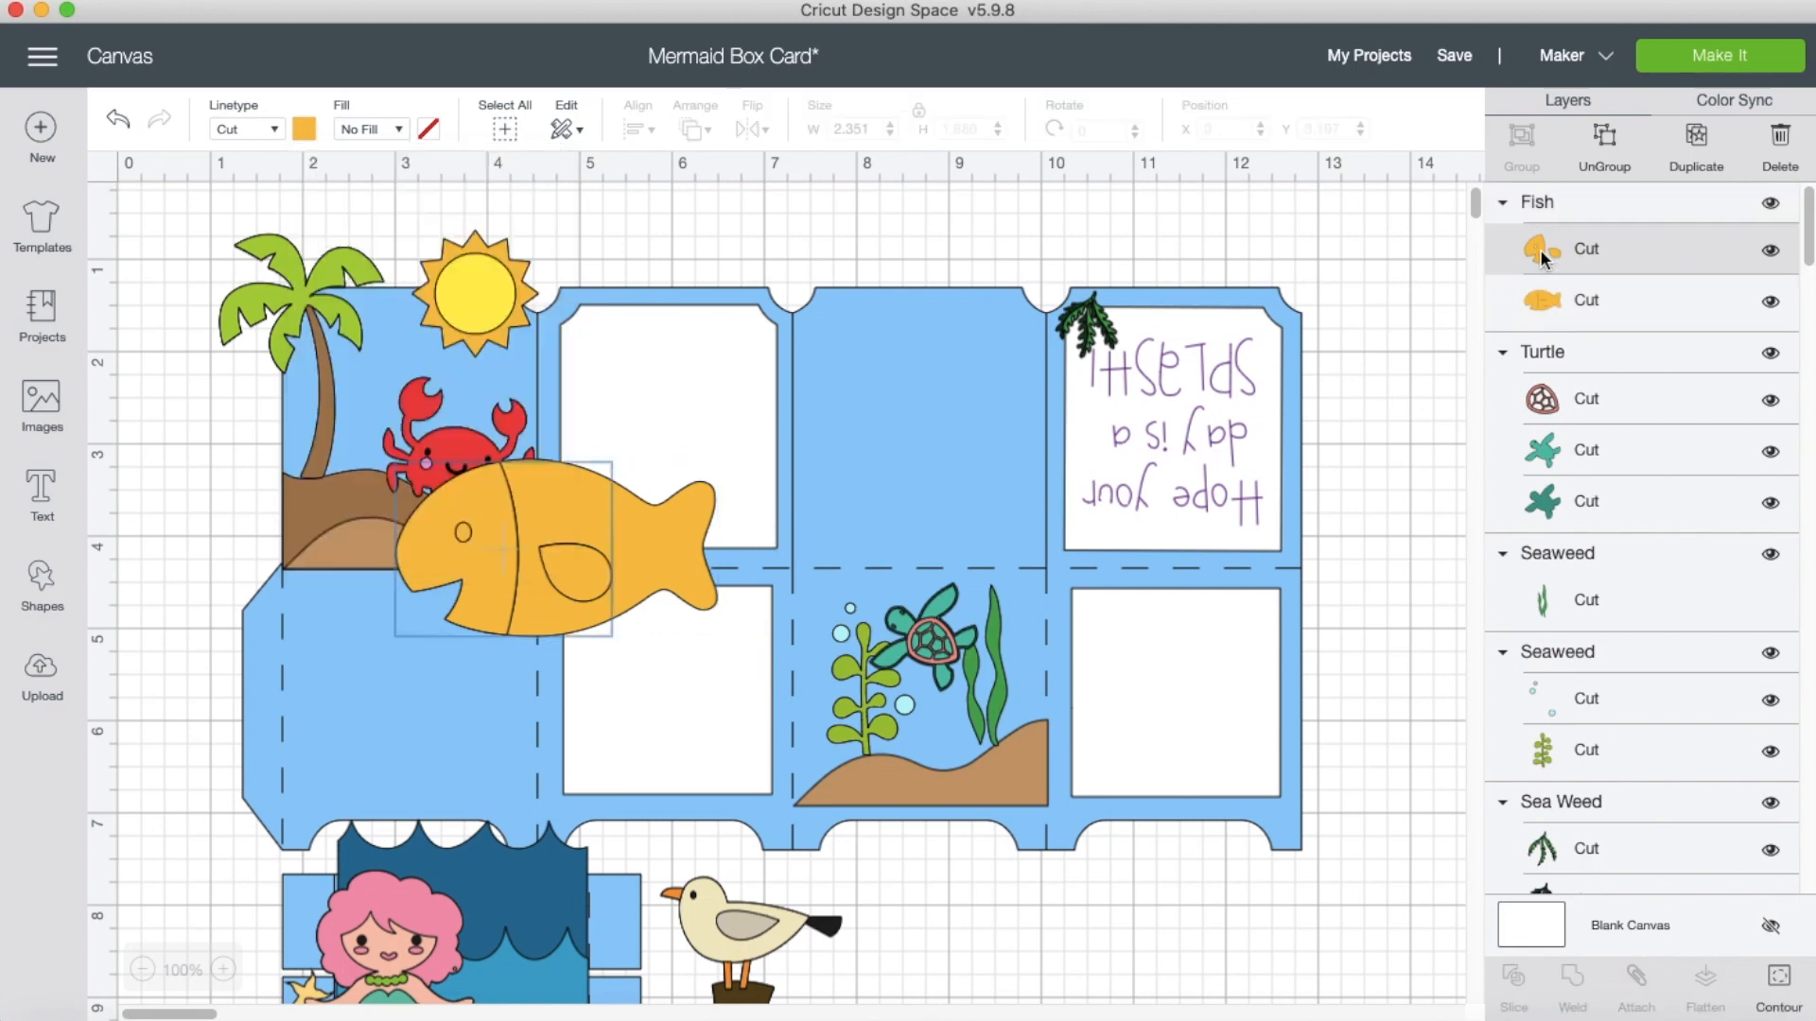
left_click(302, 129)
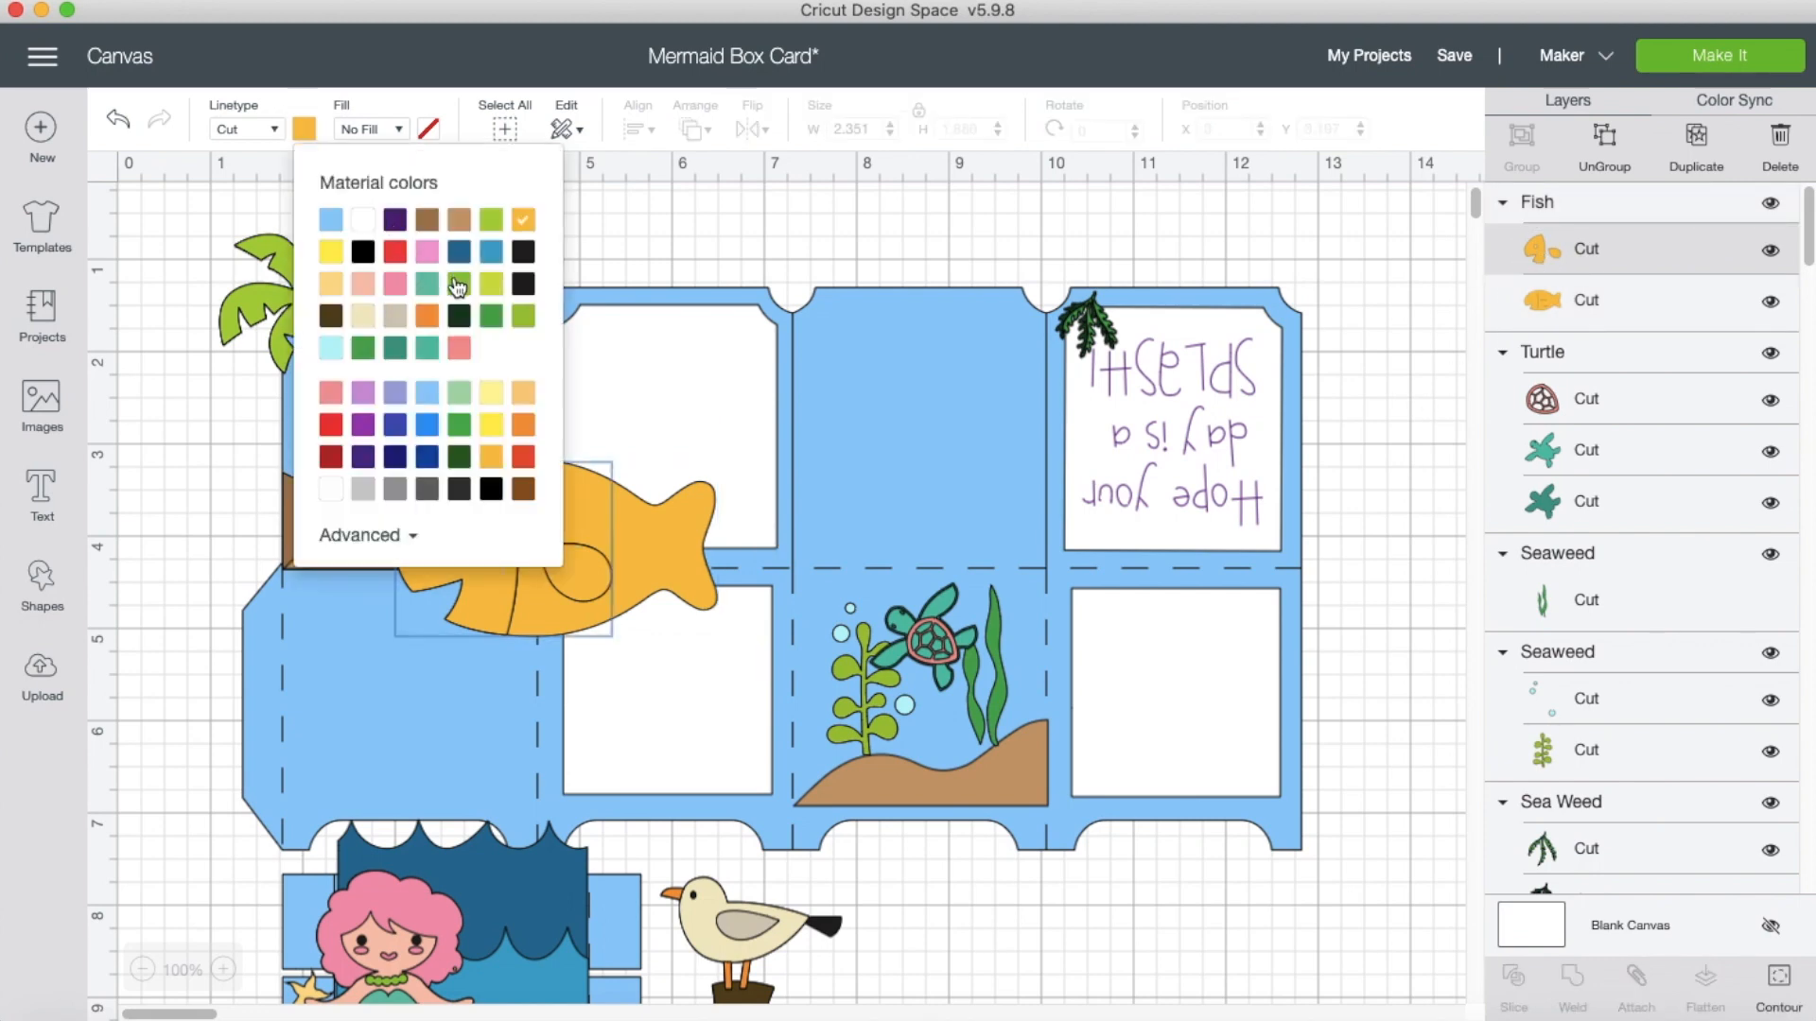
left_click(333, 283)
Shrink the fish and place it below the turtle, in front of the tall seaweed just above the sand.
left_click(662, 568)
left_click_drag(751, 660, 595, 571)
left_click_drag(485, 504, 976, 751)
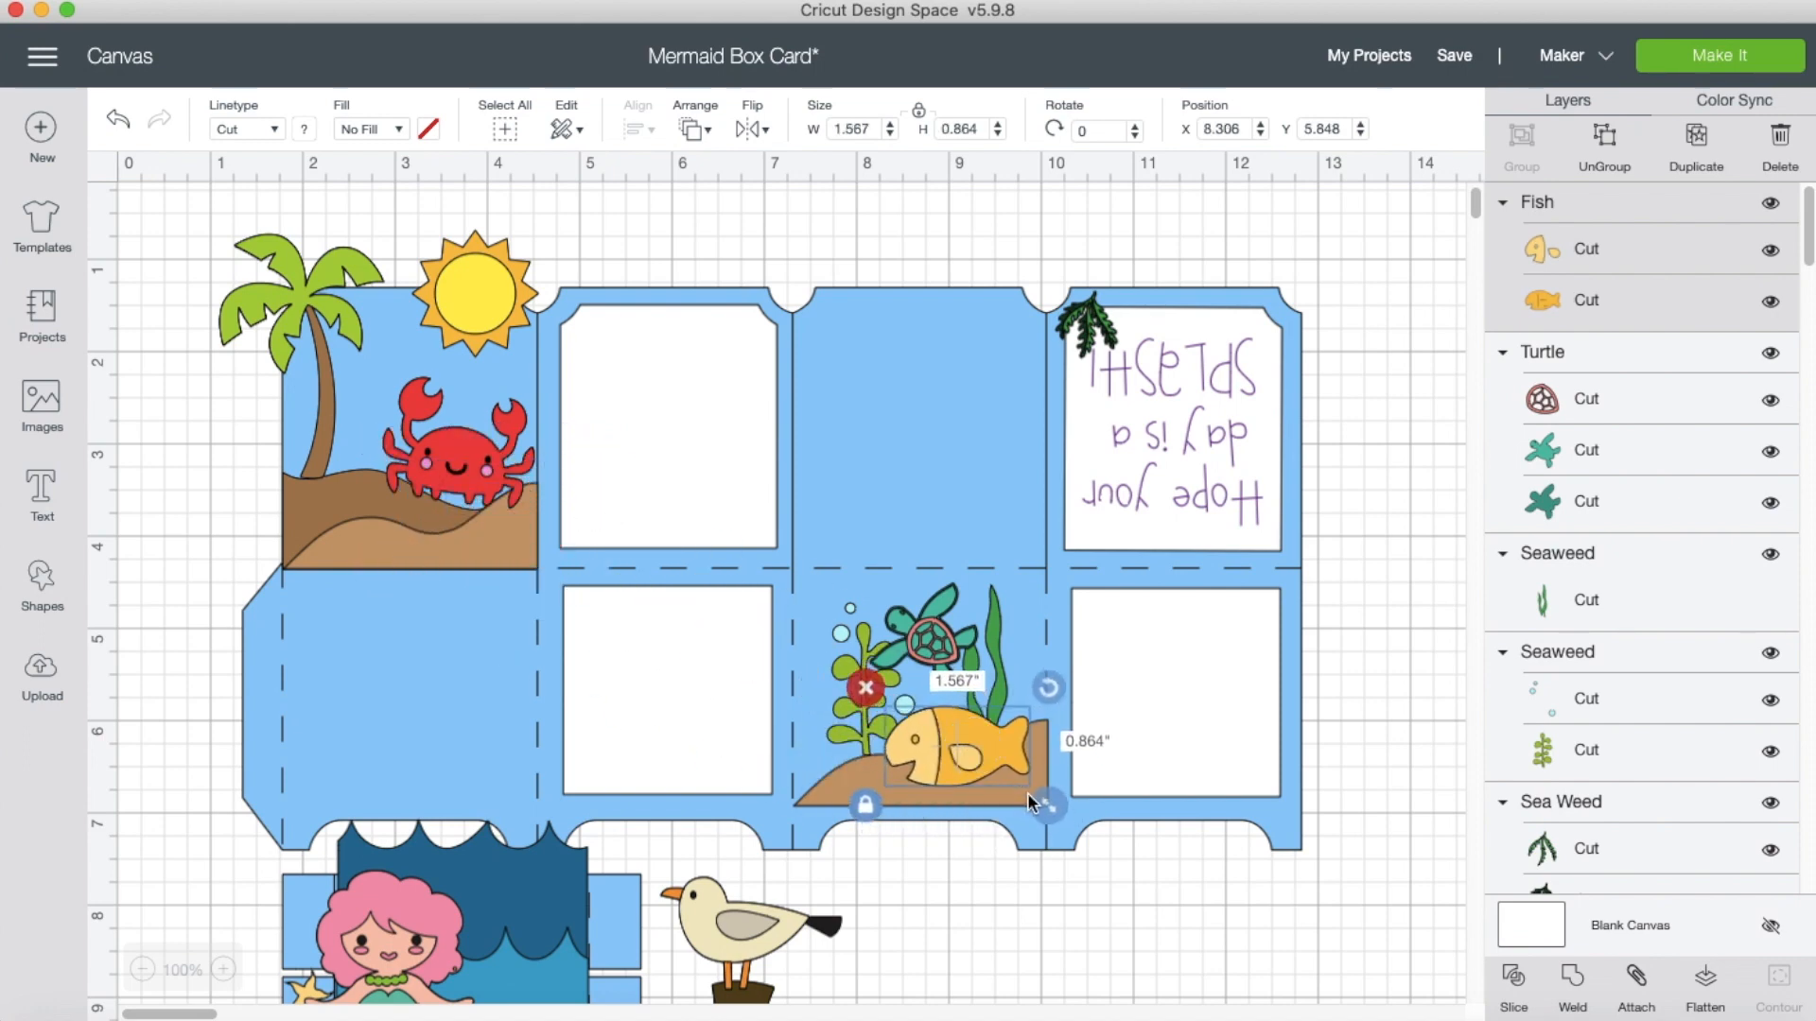
left_click_drag(1049, 802, 989, 720)
left_click(915, 849)
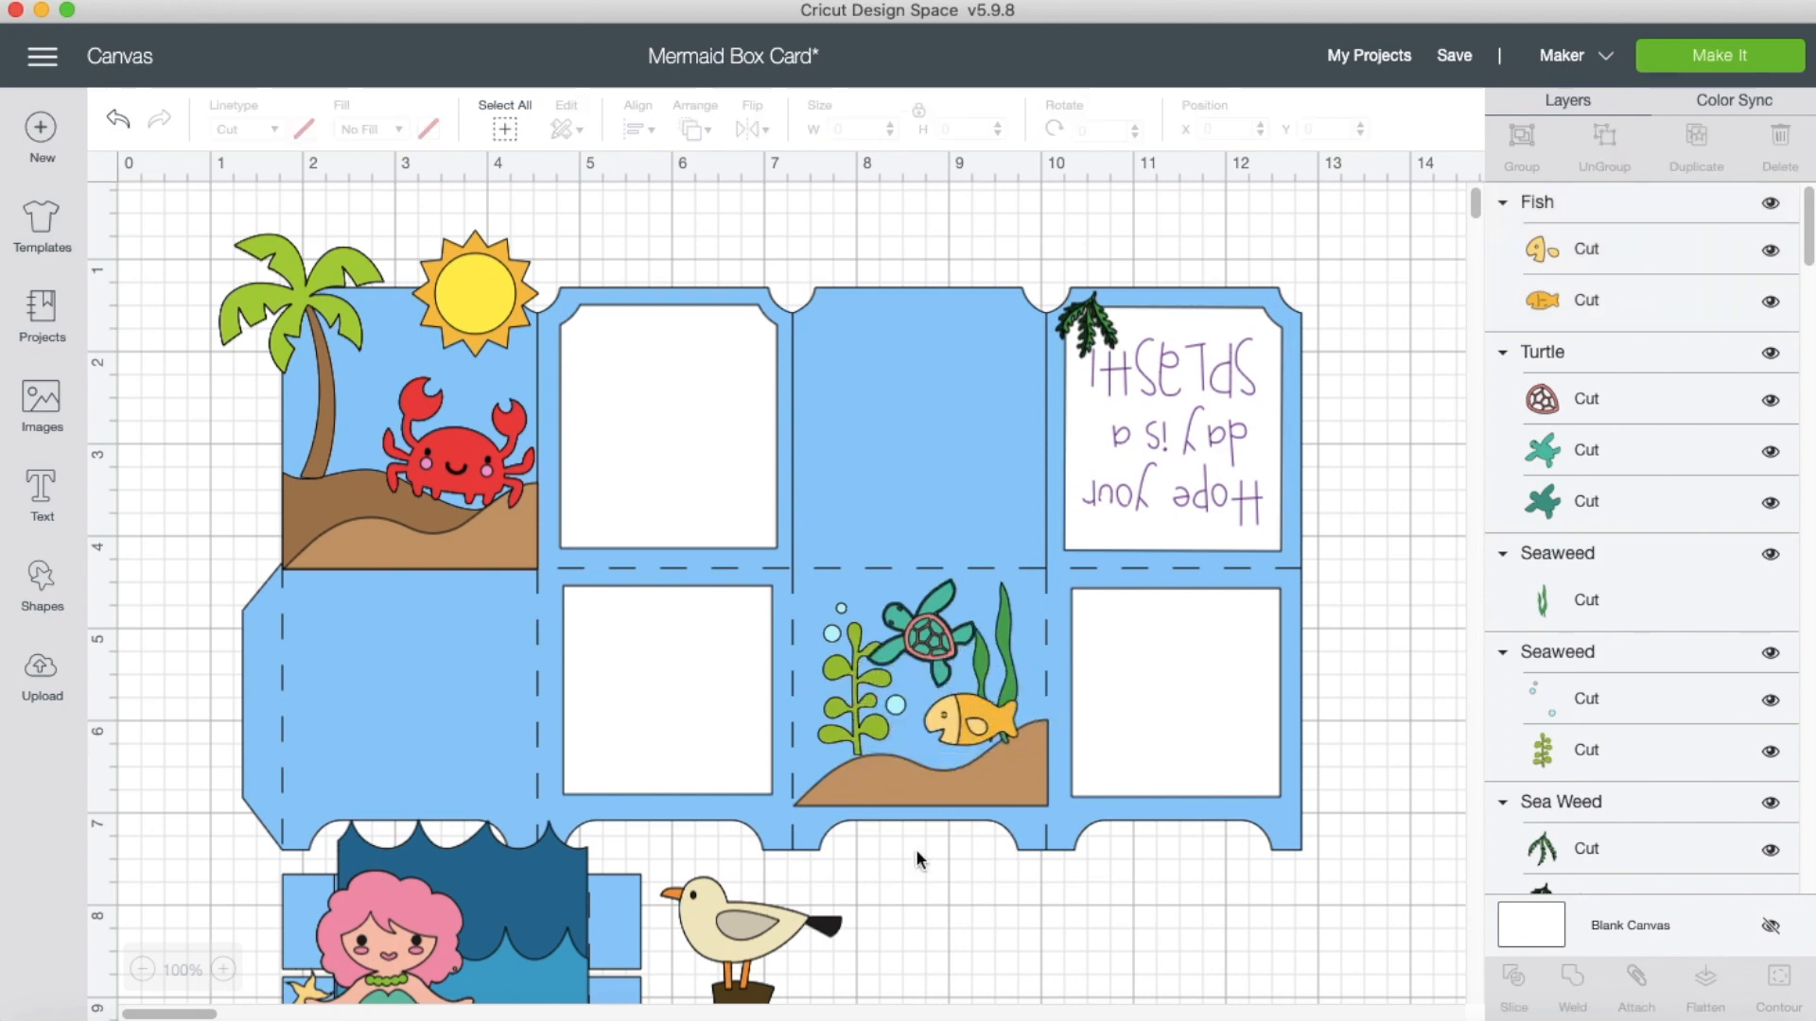
Search the image library for "shell" and insert the purple scallop shell with the pink backing.
left_click(58, 407)
left_click(917, 213)
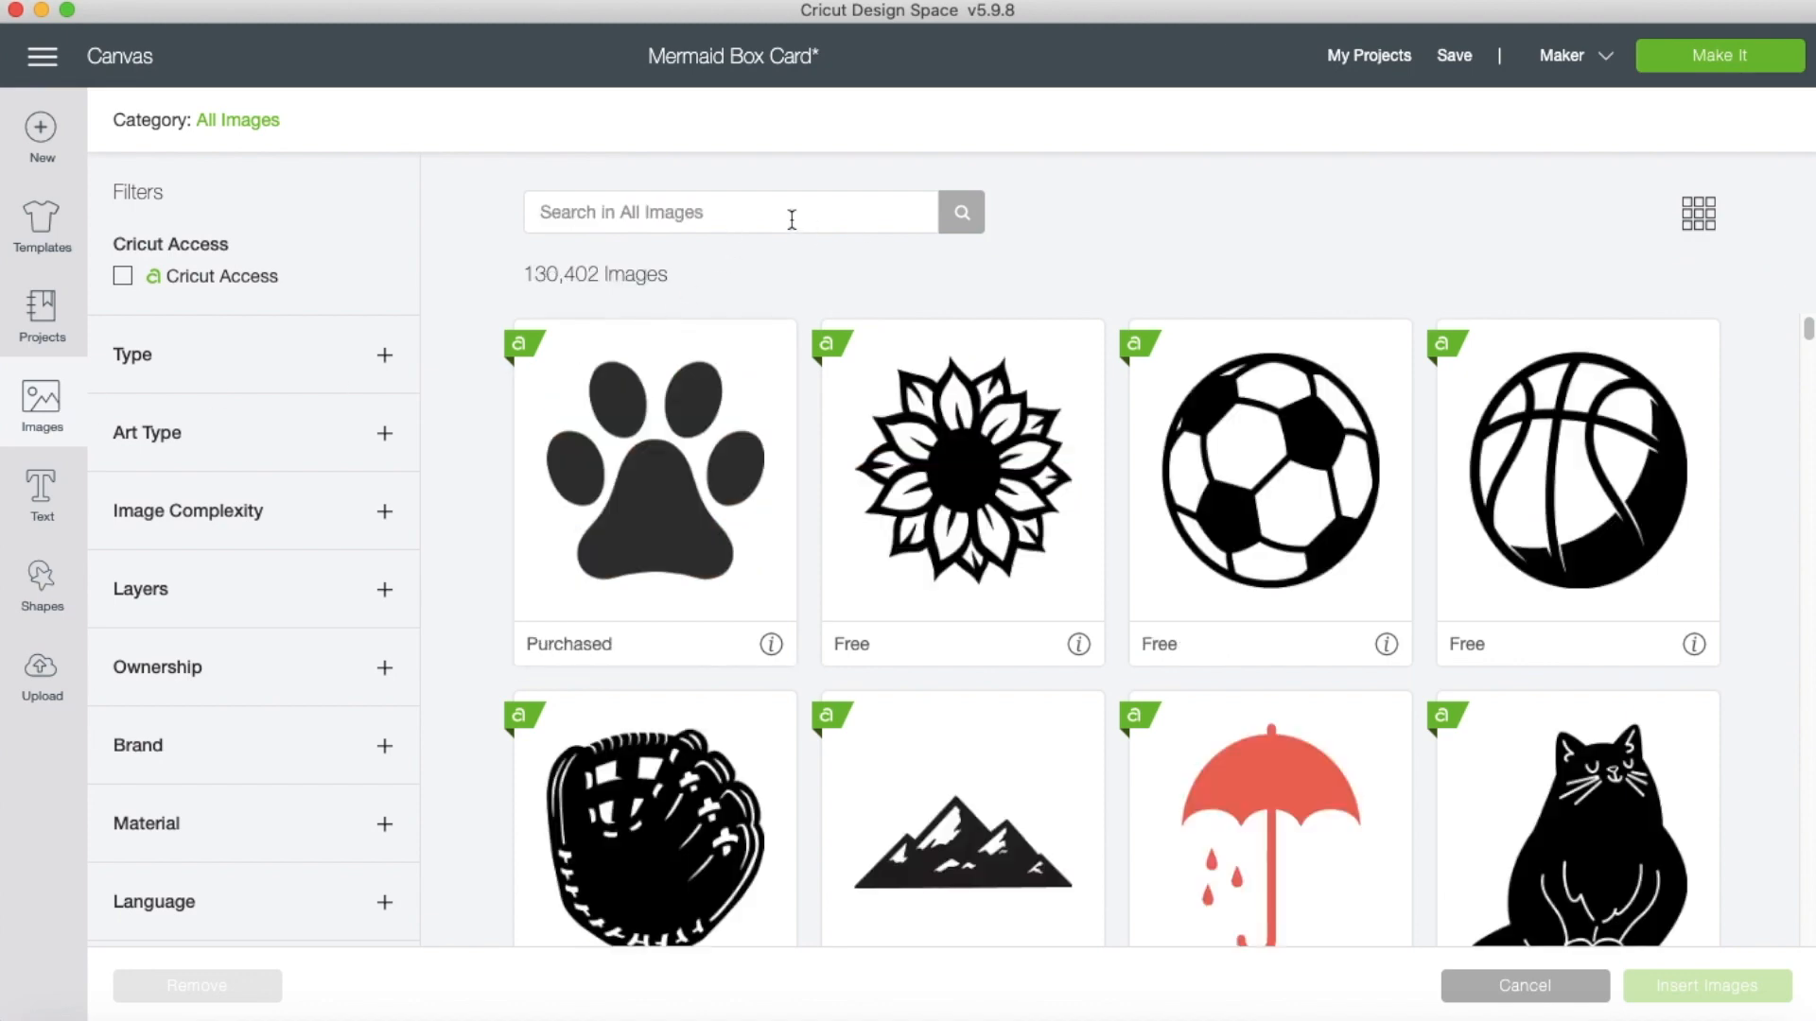
left_click(791, 215)
type("shell")
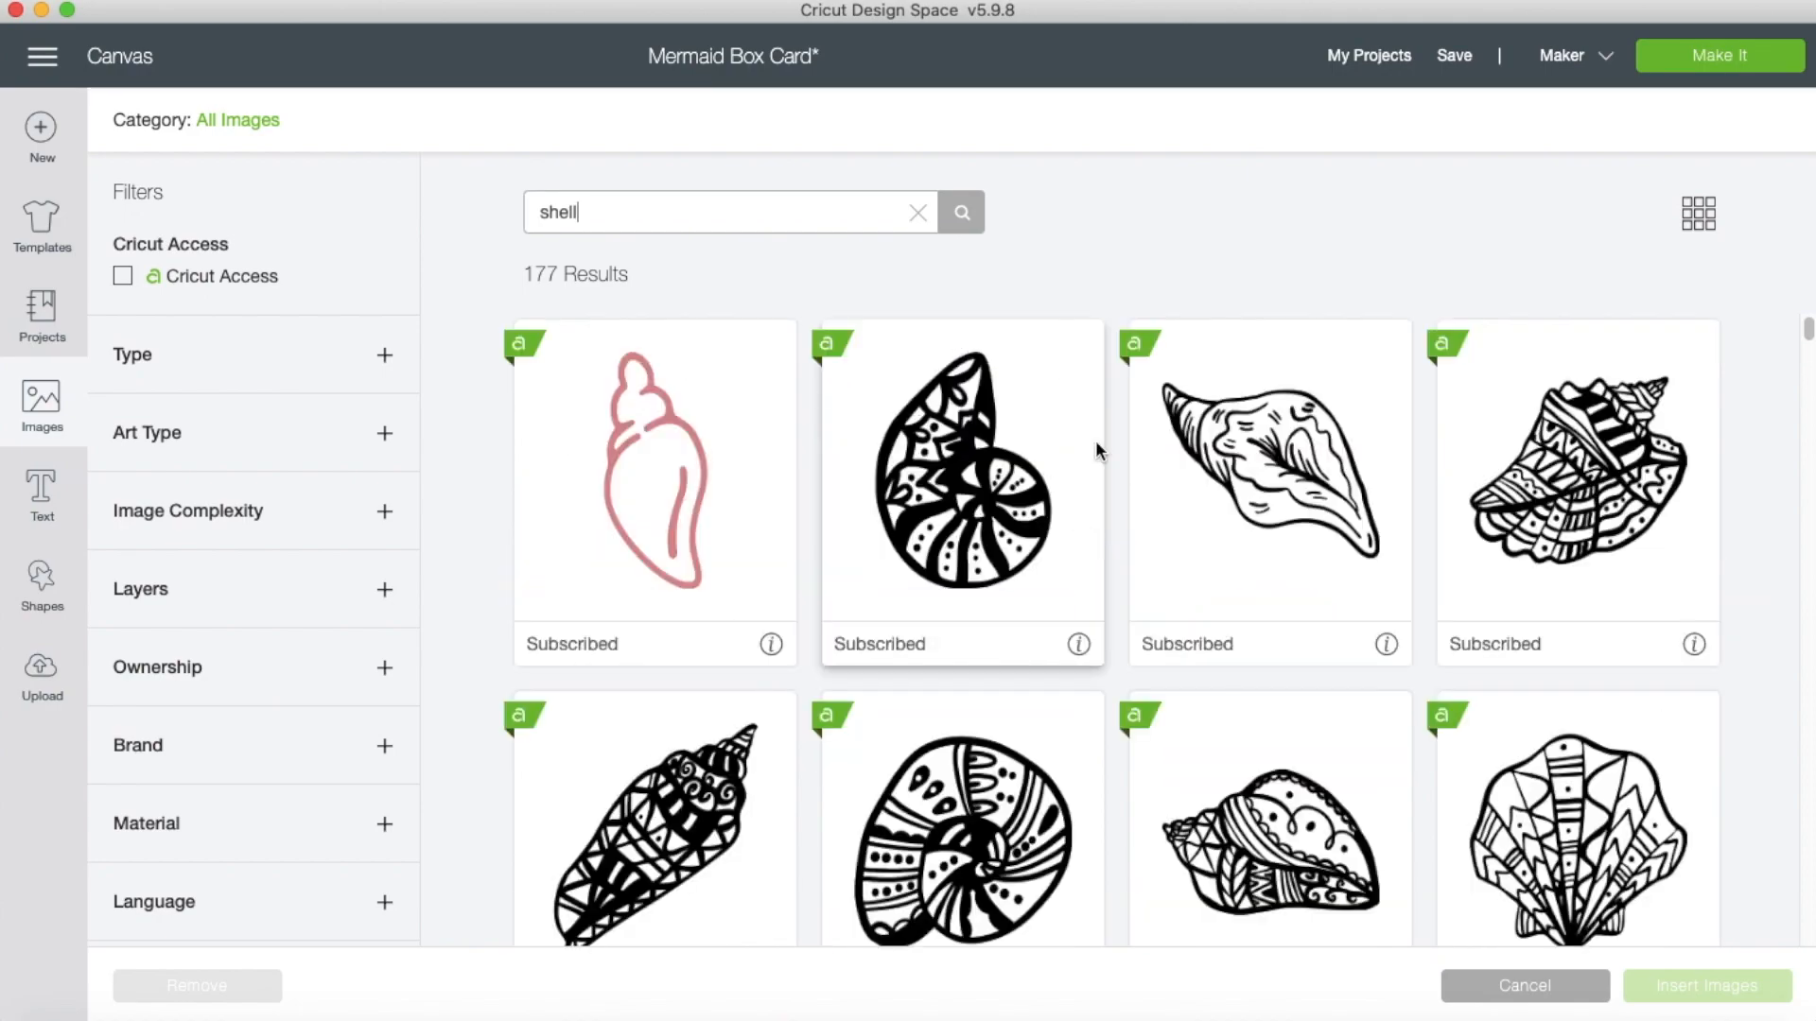
scroll(1095, 440, "down", 15)
scroll(1095, 437, "down", 15)
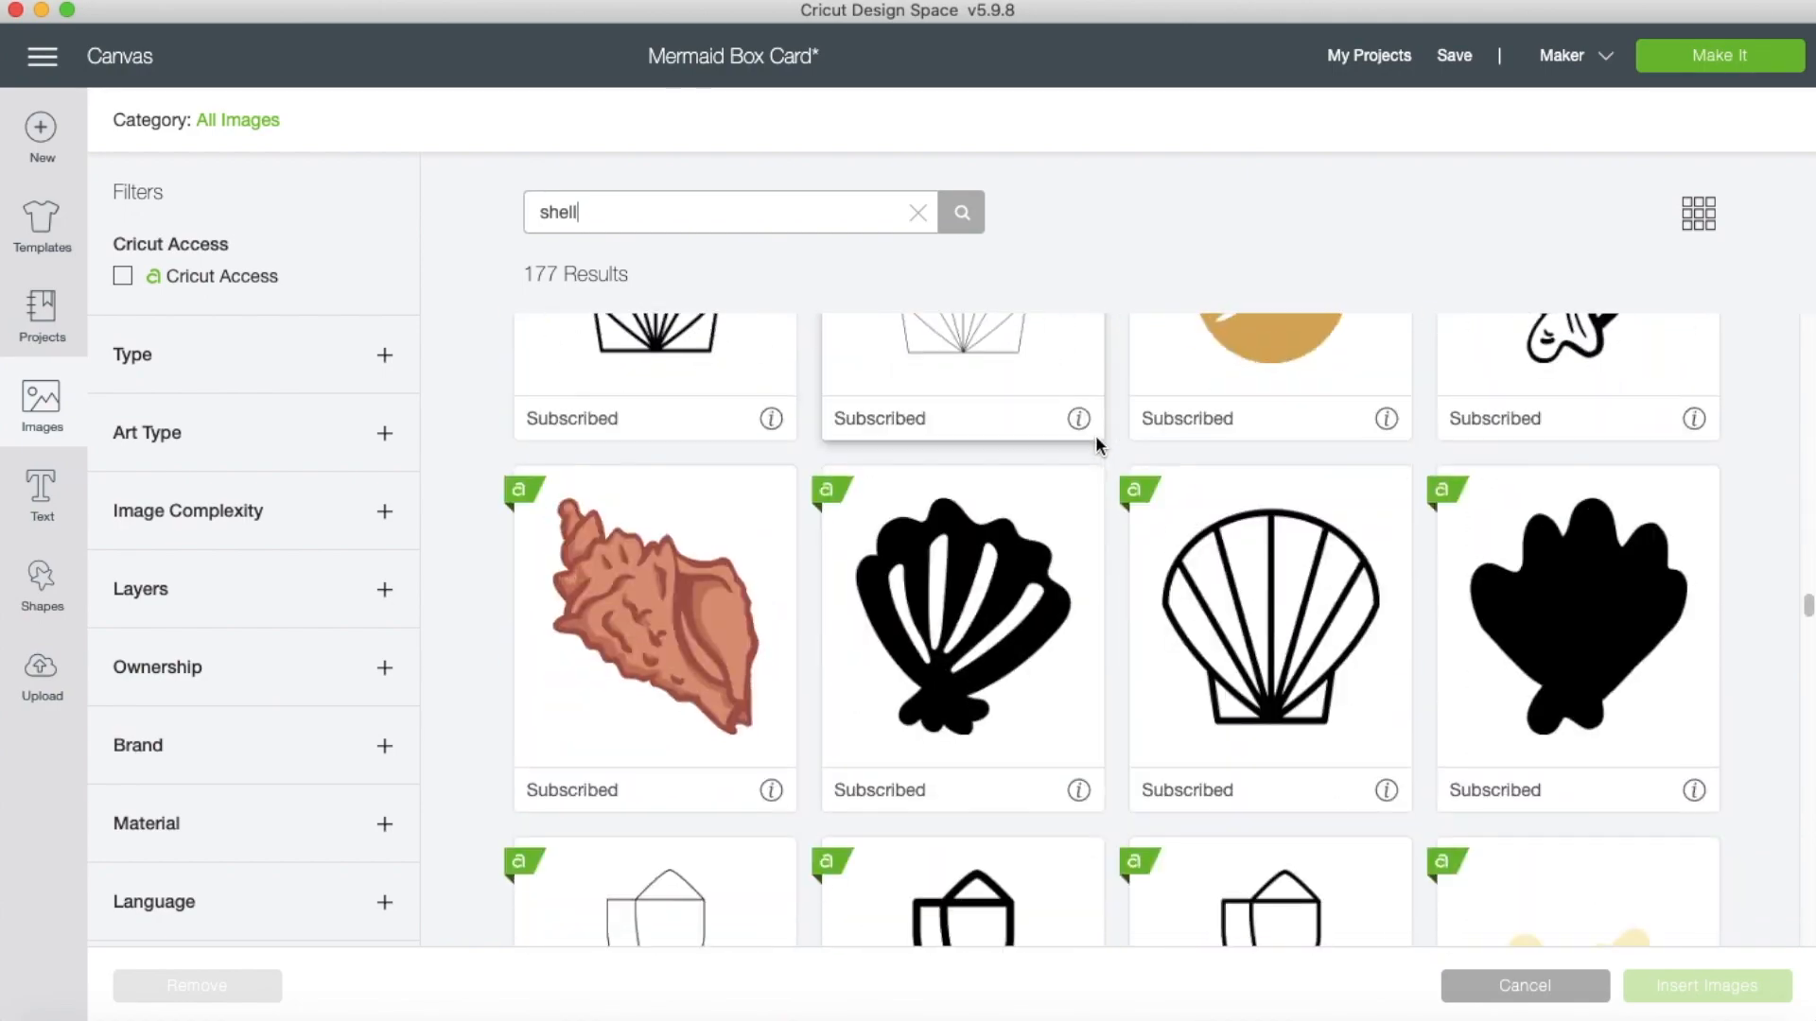
scroll(1095, 445, "down", 2)
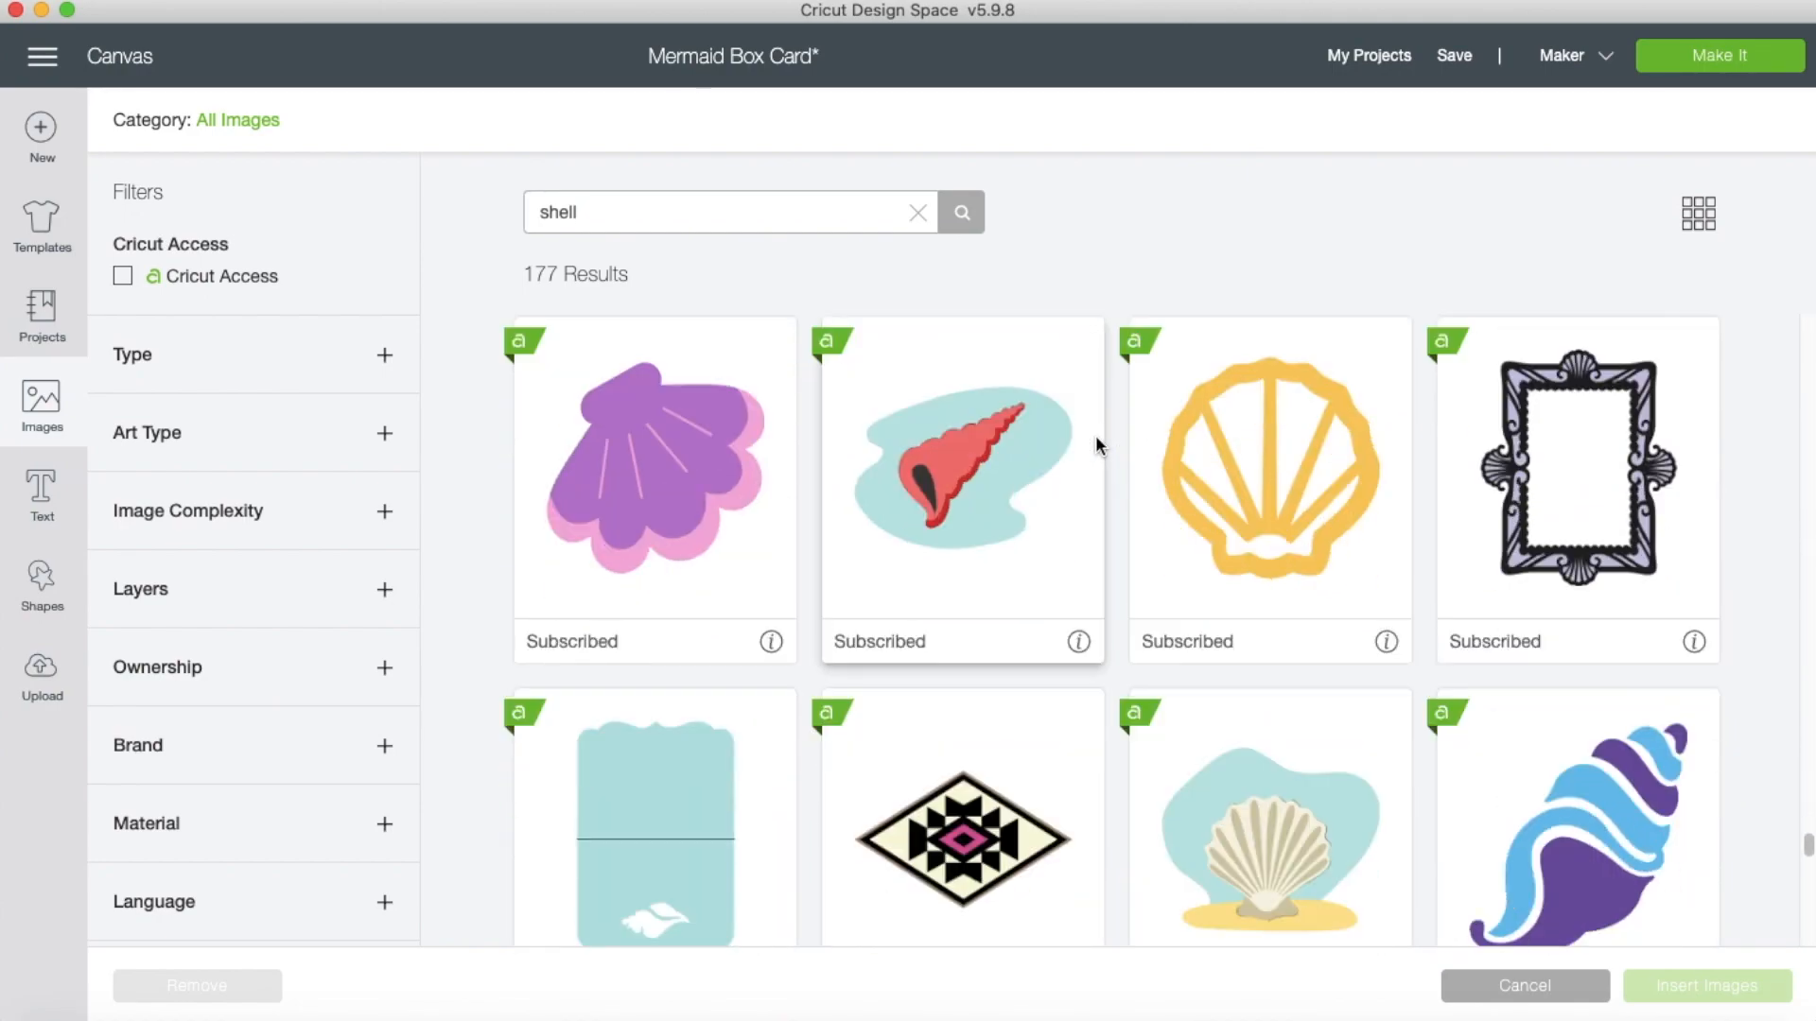
left_click(669, 469)
left_click(1705, 985)
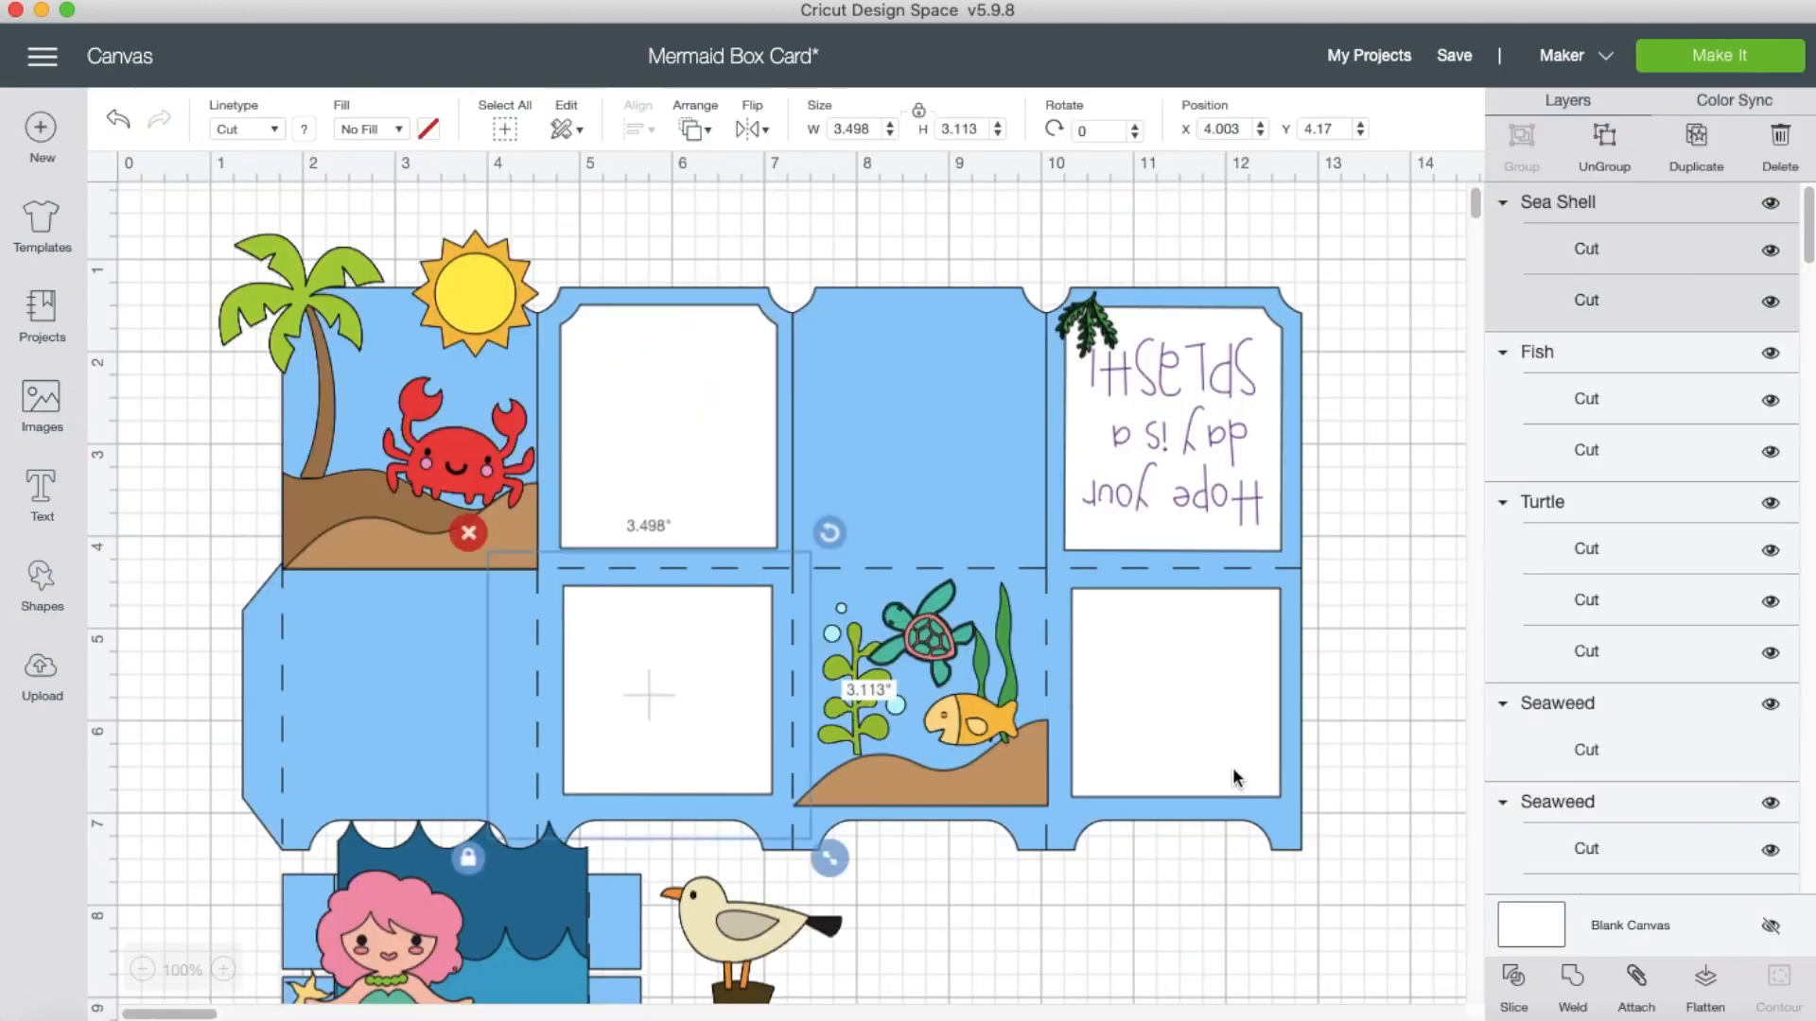
Delete the pink backing layer of the sea shell.
left_click(1570, 302)
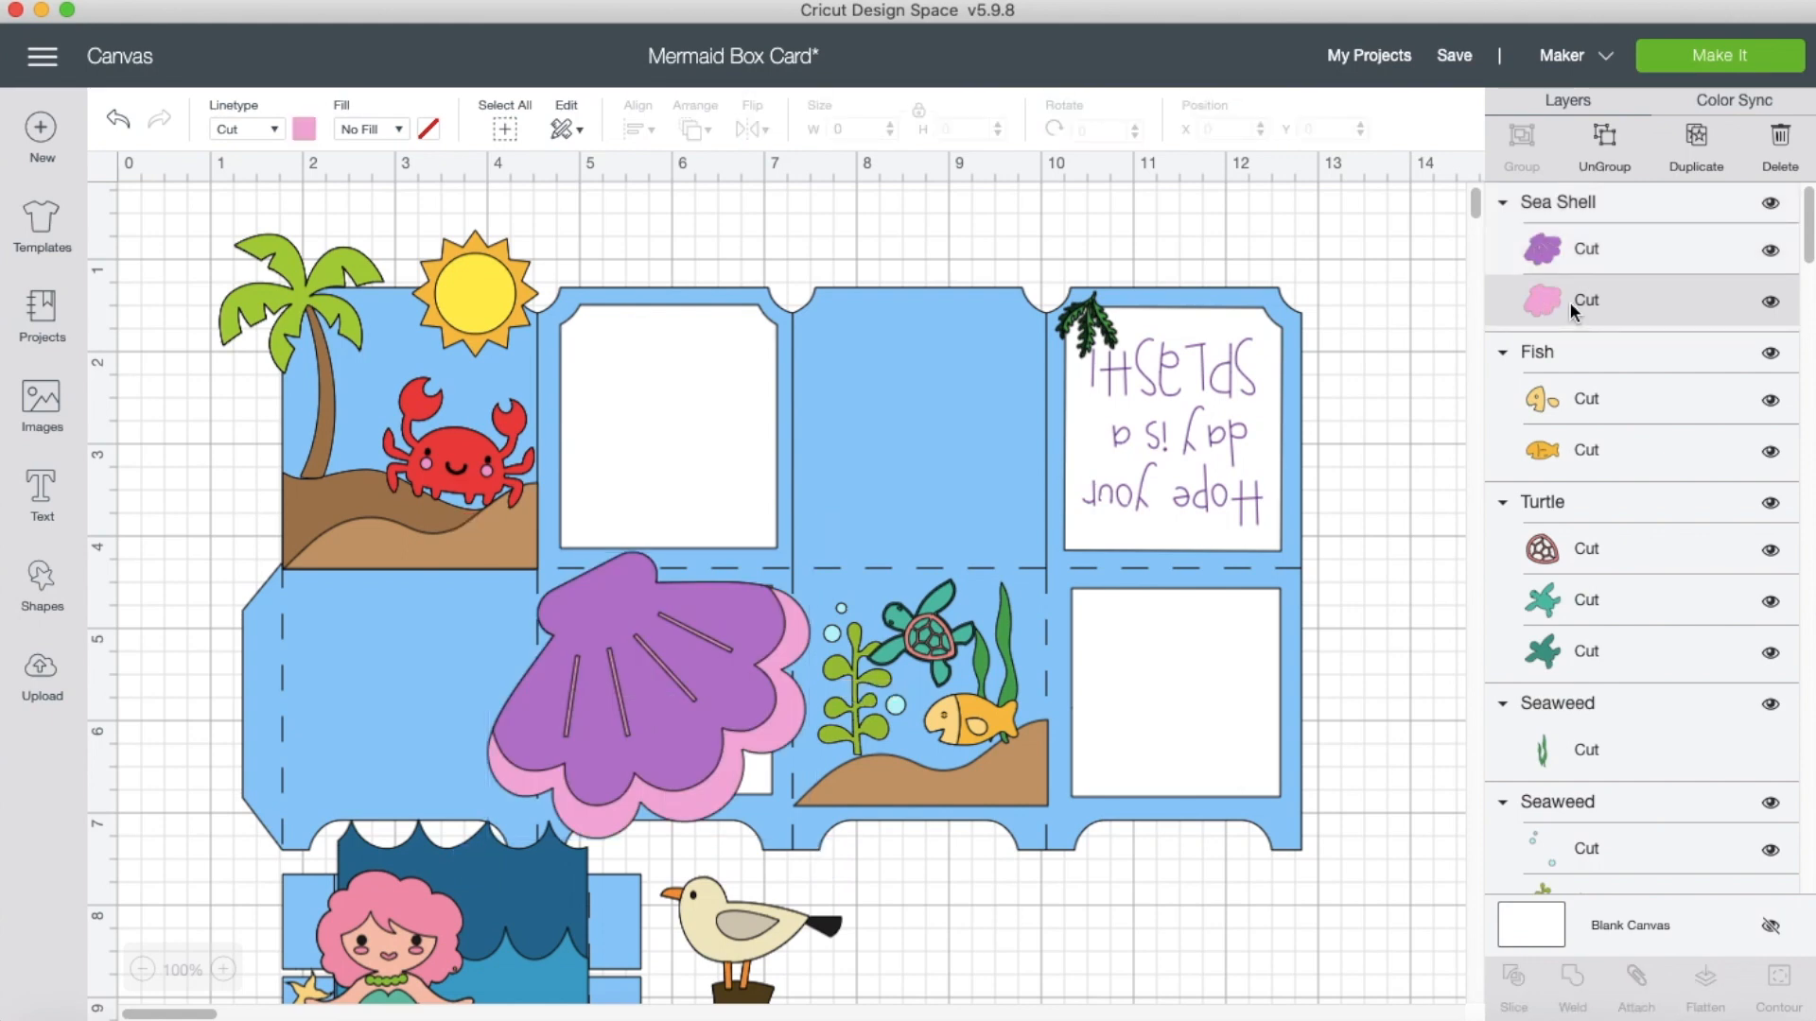
right_click(1573, 302)
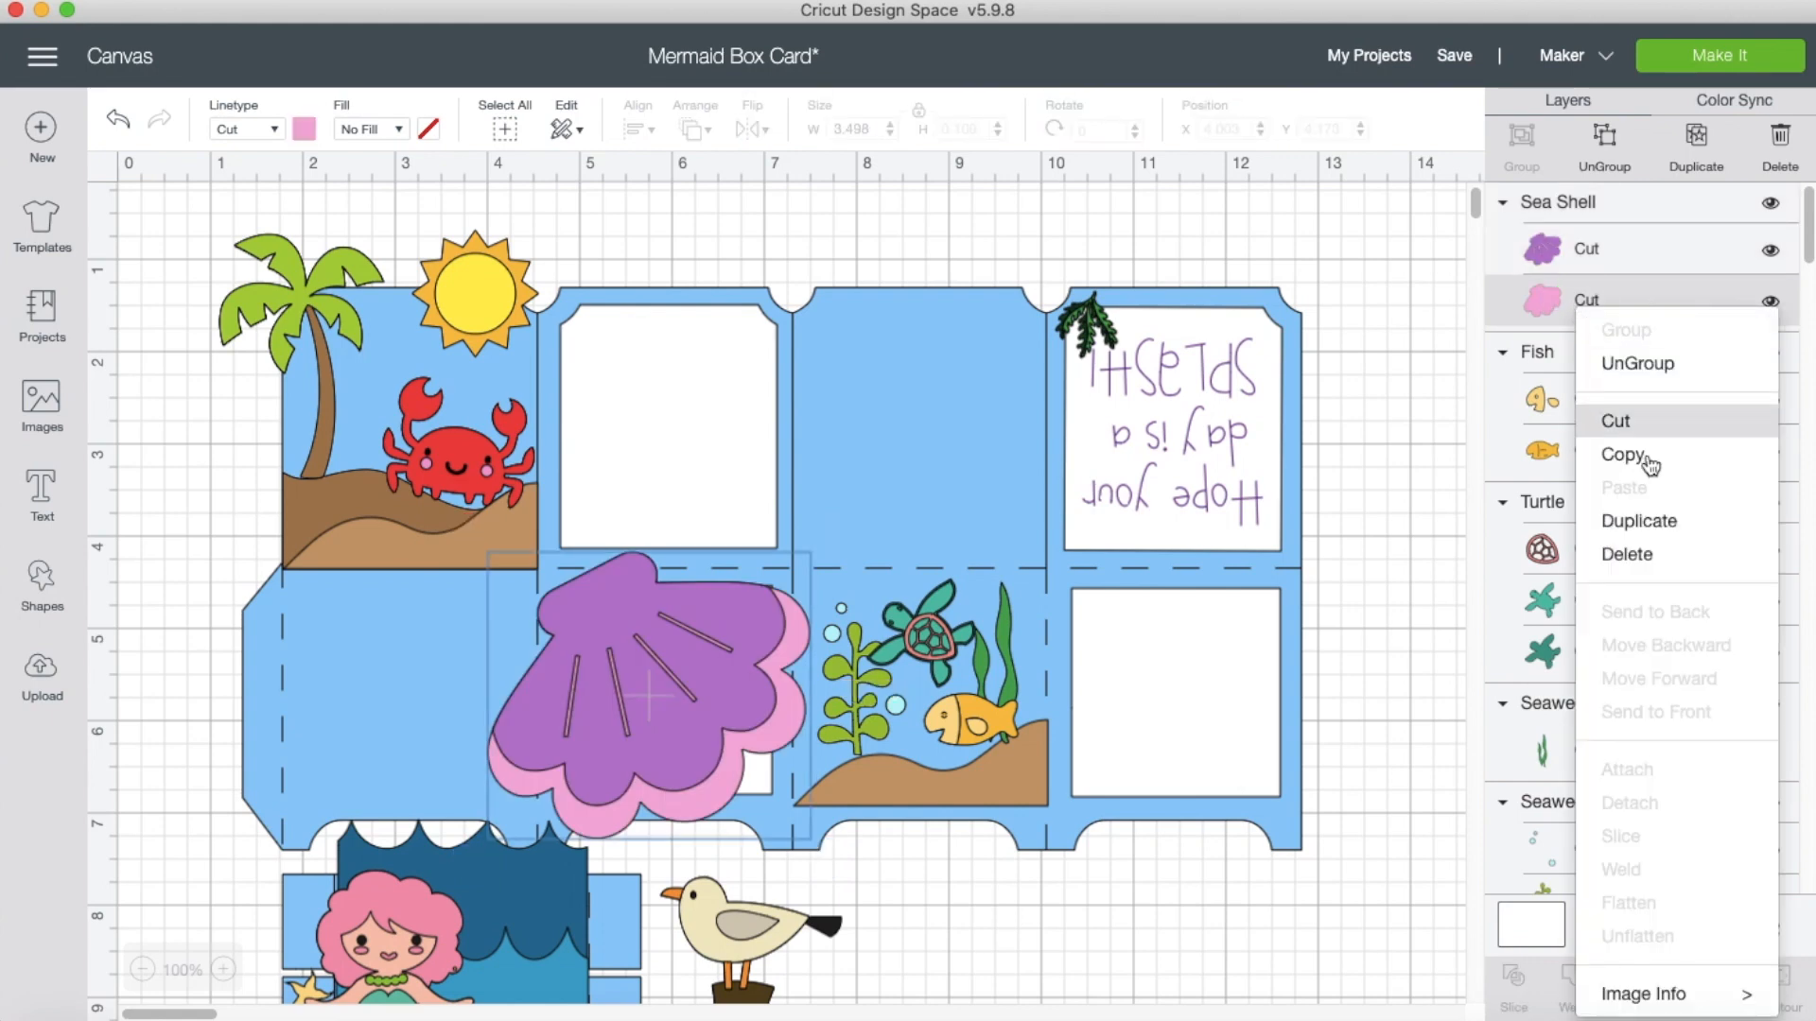
left_click(1647, 556)
Move the purple shell over the underwater panel, duplicate it and set the copy aside over the greeting panel.
left_click_drag(667, 728, 993, 619)
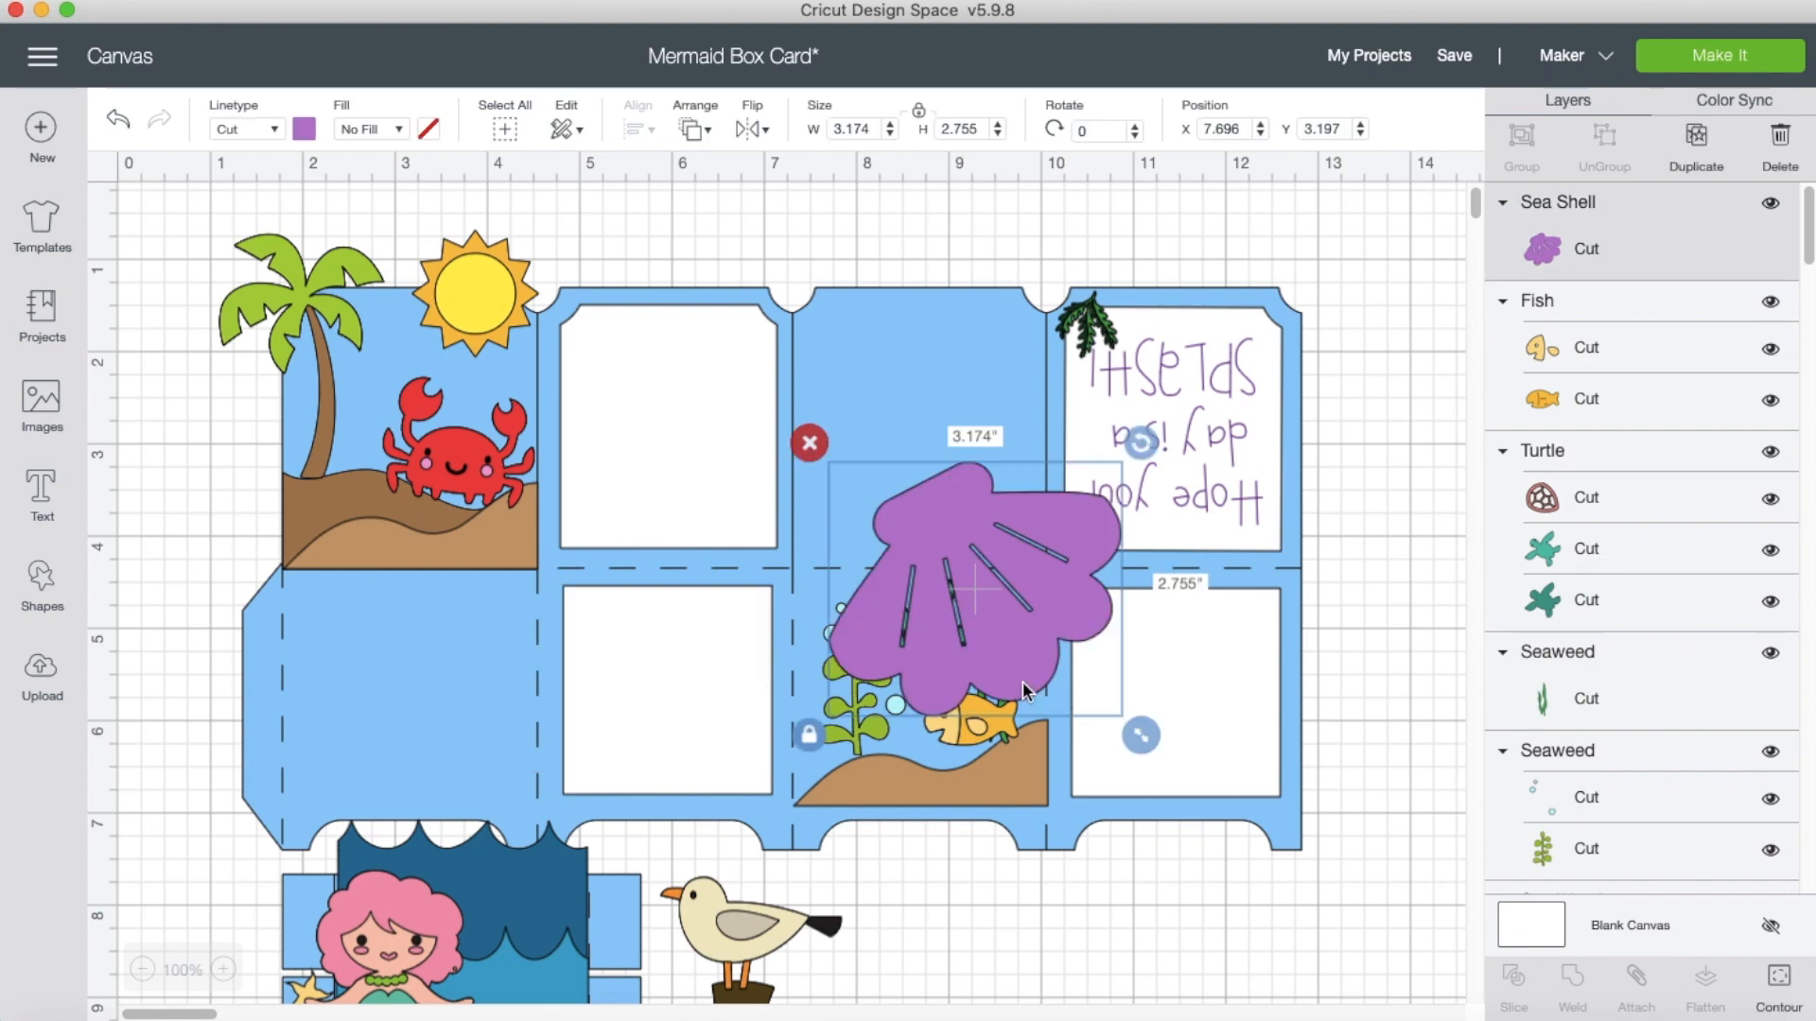
right_click(1000, 594)
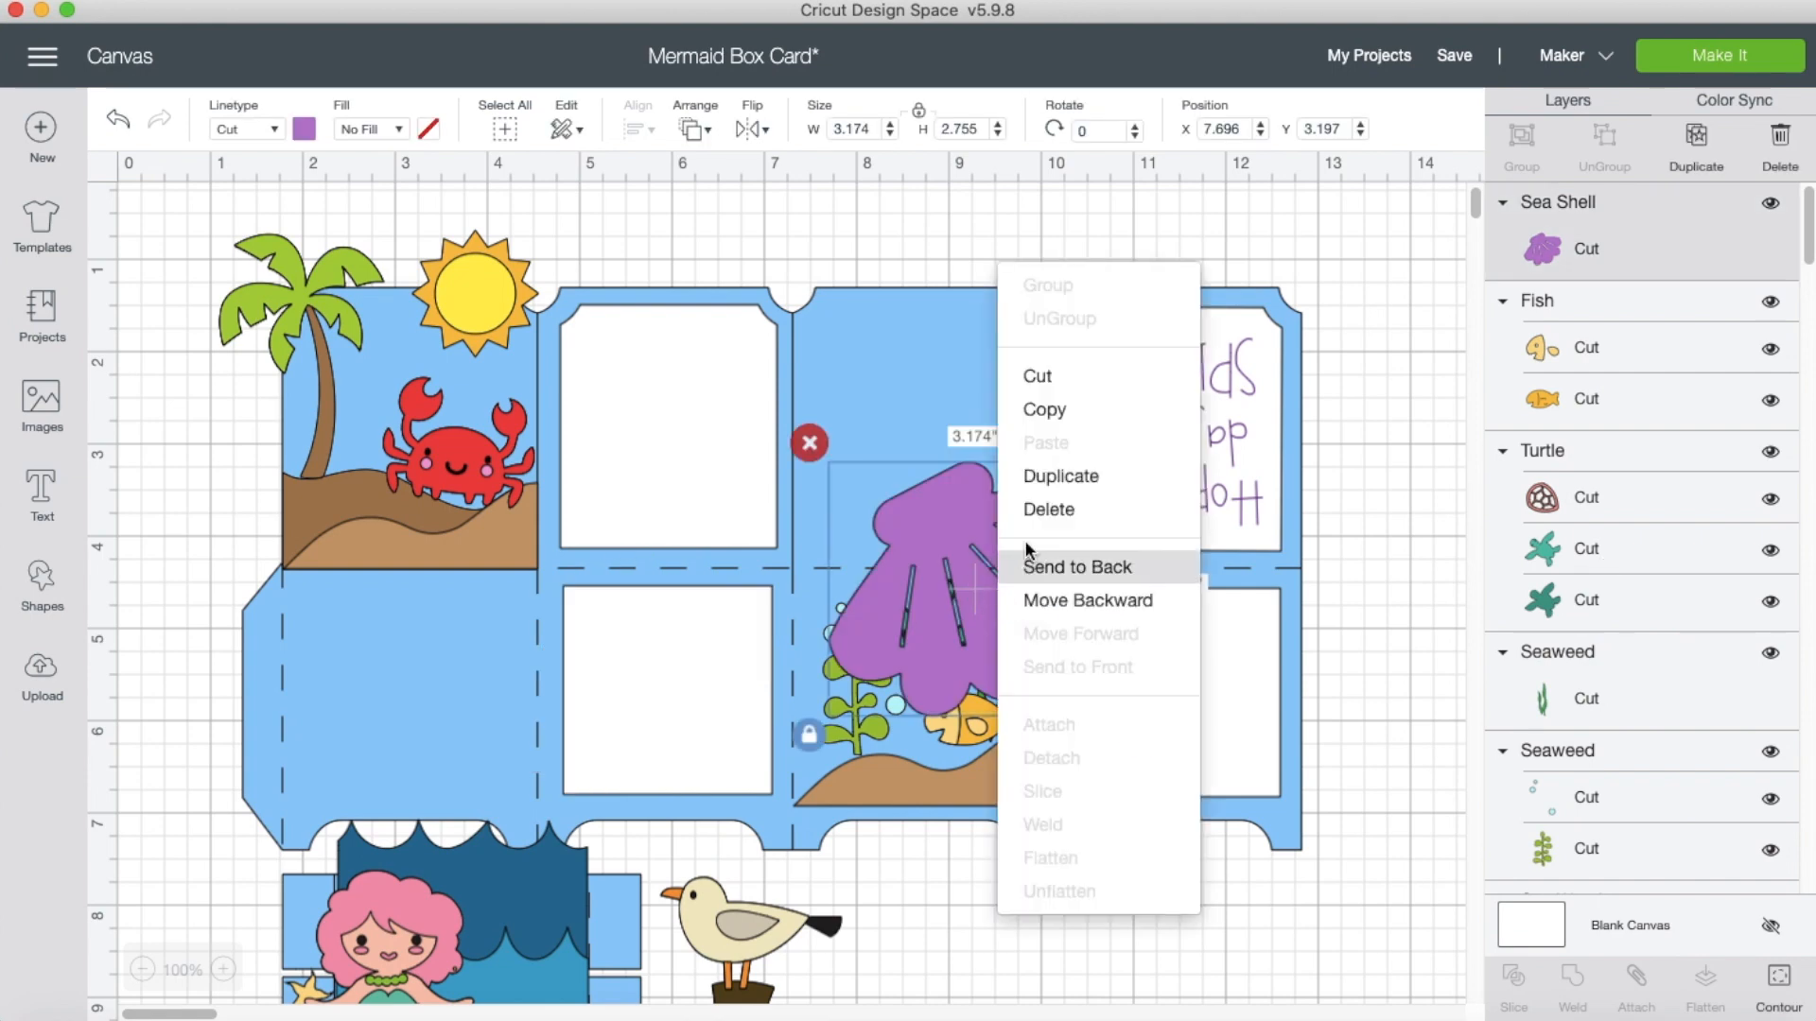
left_click(1042, 473)
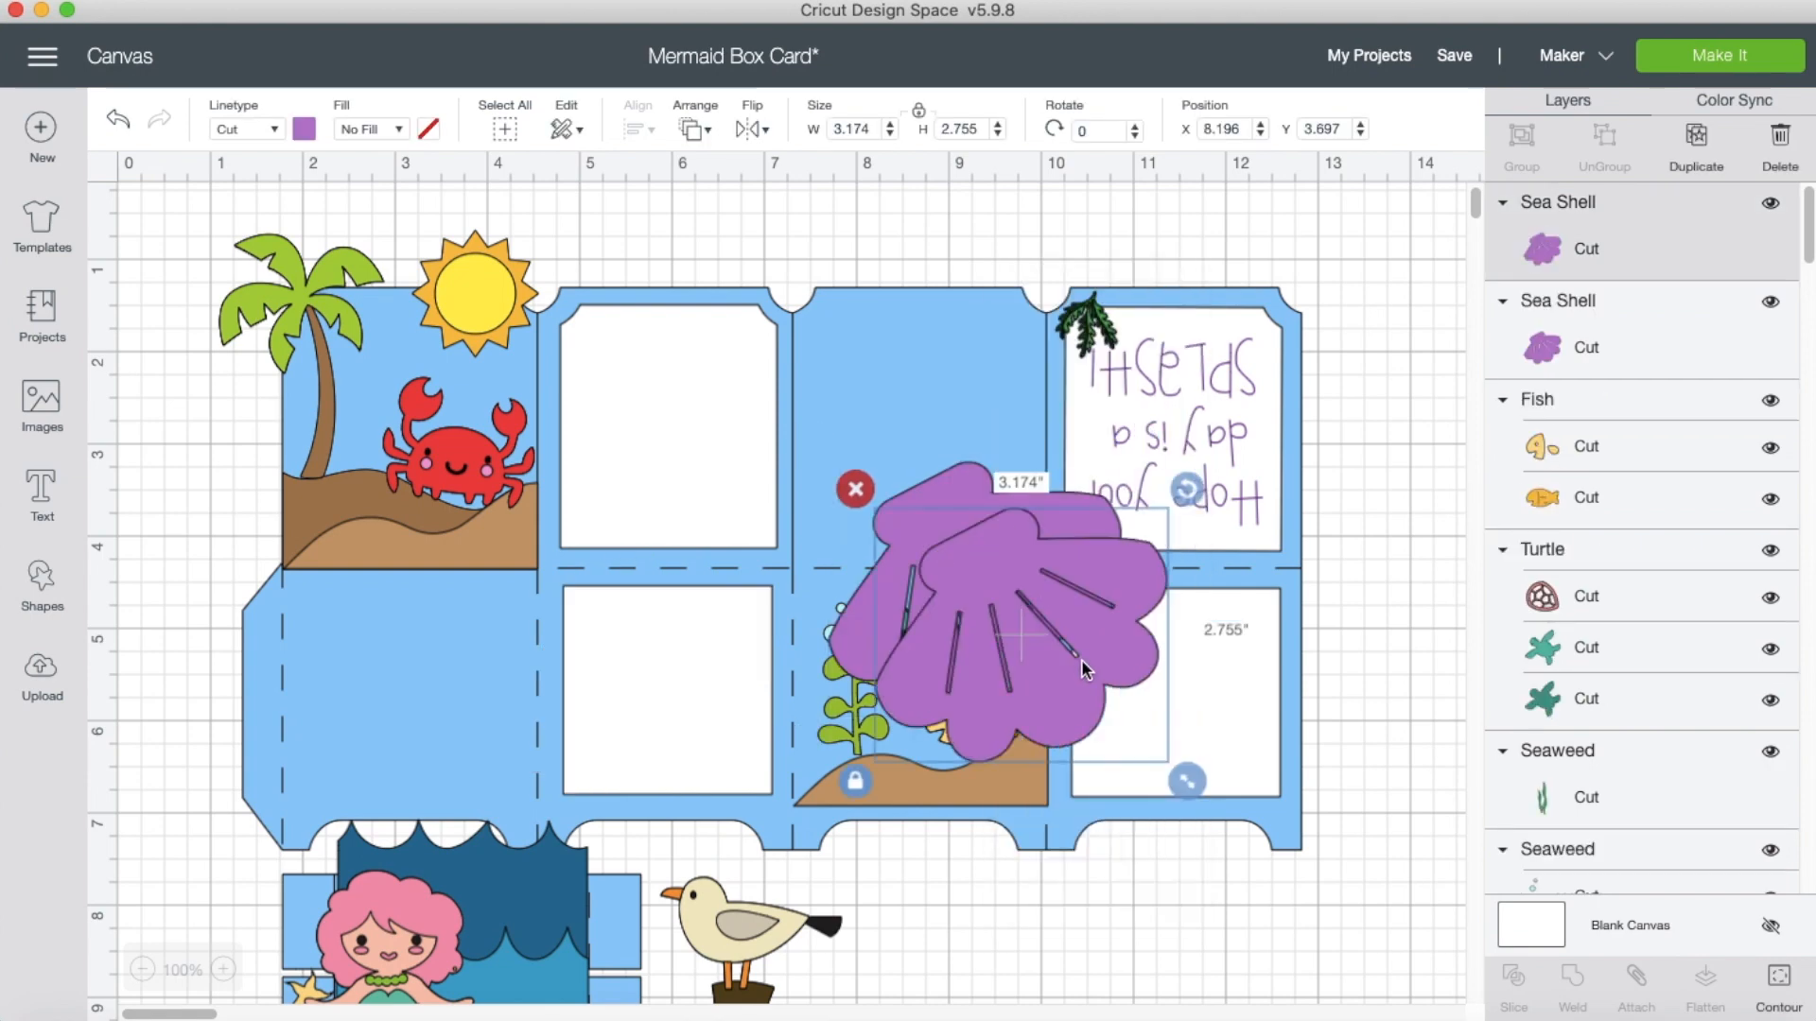
left_click_drag(1067, 679, 1366, 364)
Rotate the original purple shell about 179°, shrink it to about 0.61 by 0.54 inches and place it on the underwater panel's sand.
left_click(1027, 656)
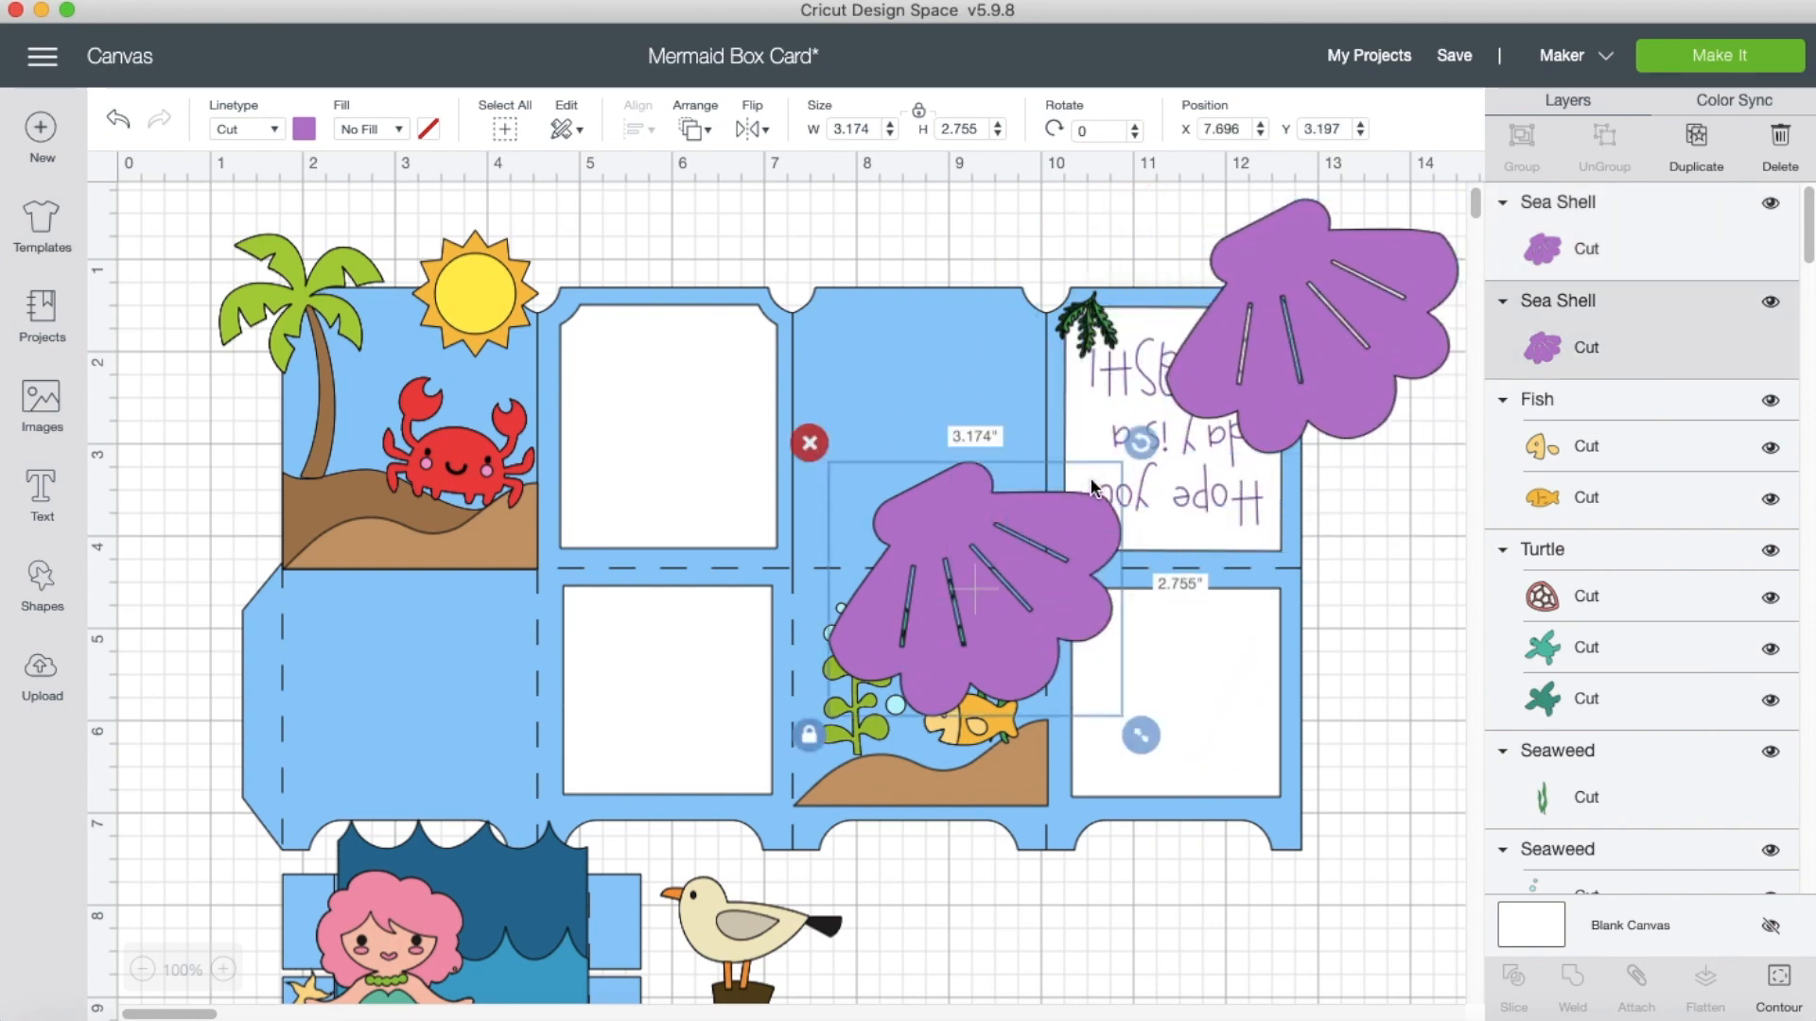
left_click_drag(1125, 438, 903, 660)
left_click_drag(1127, 740, 910, 770)
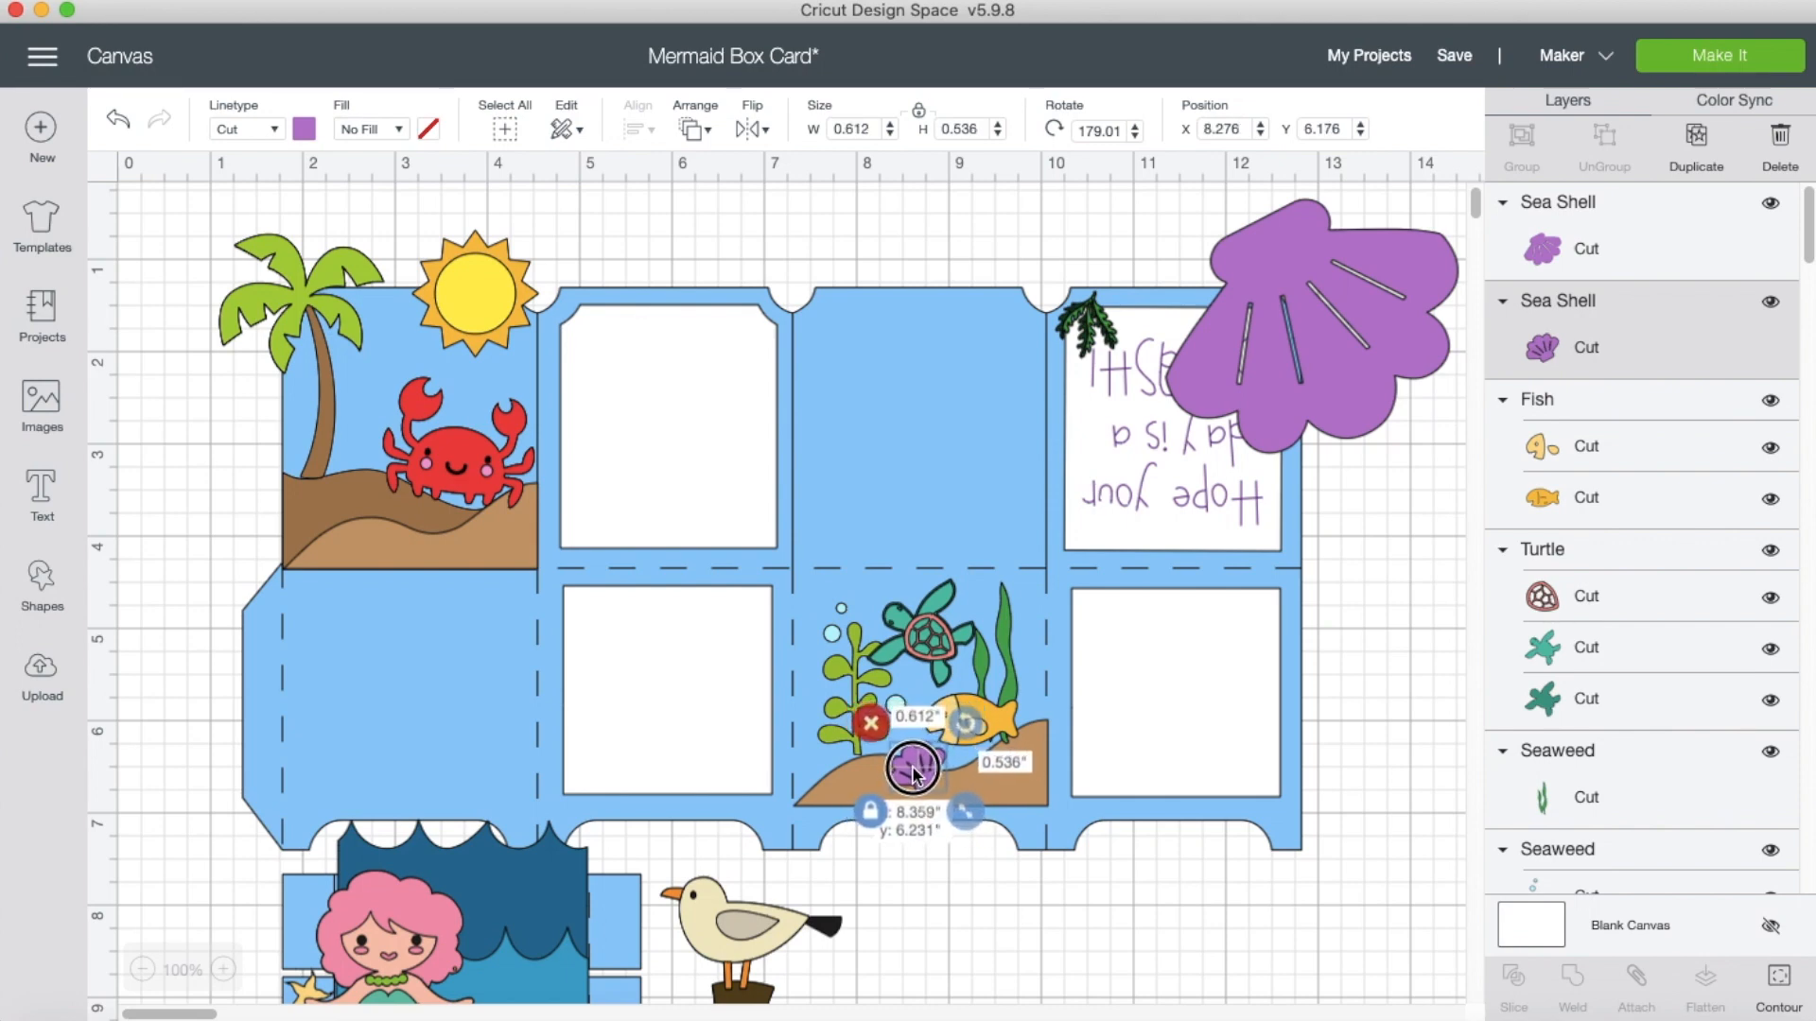
Recolor the duplicate shell pink, shrink it and place it at the greeting panel's lower-right corner.
left_click(1341, 354)
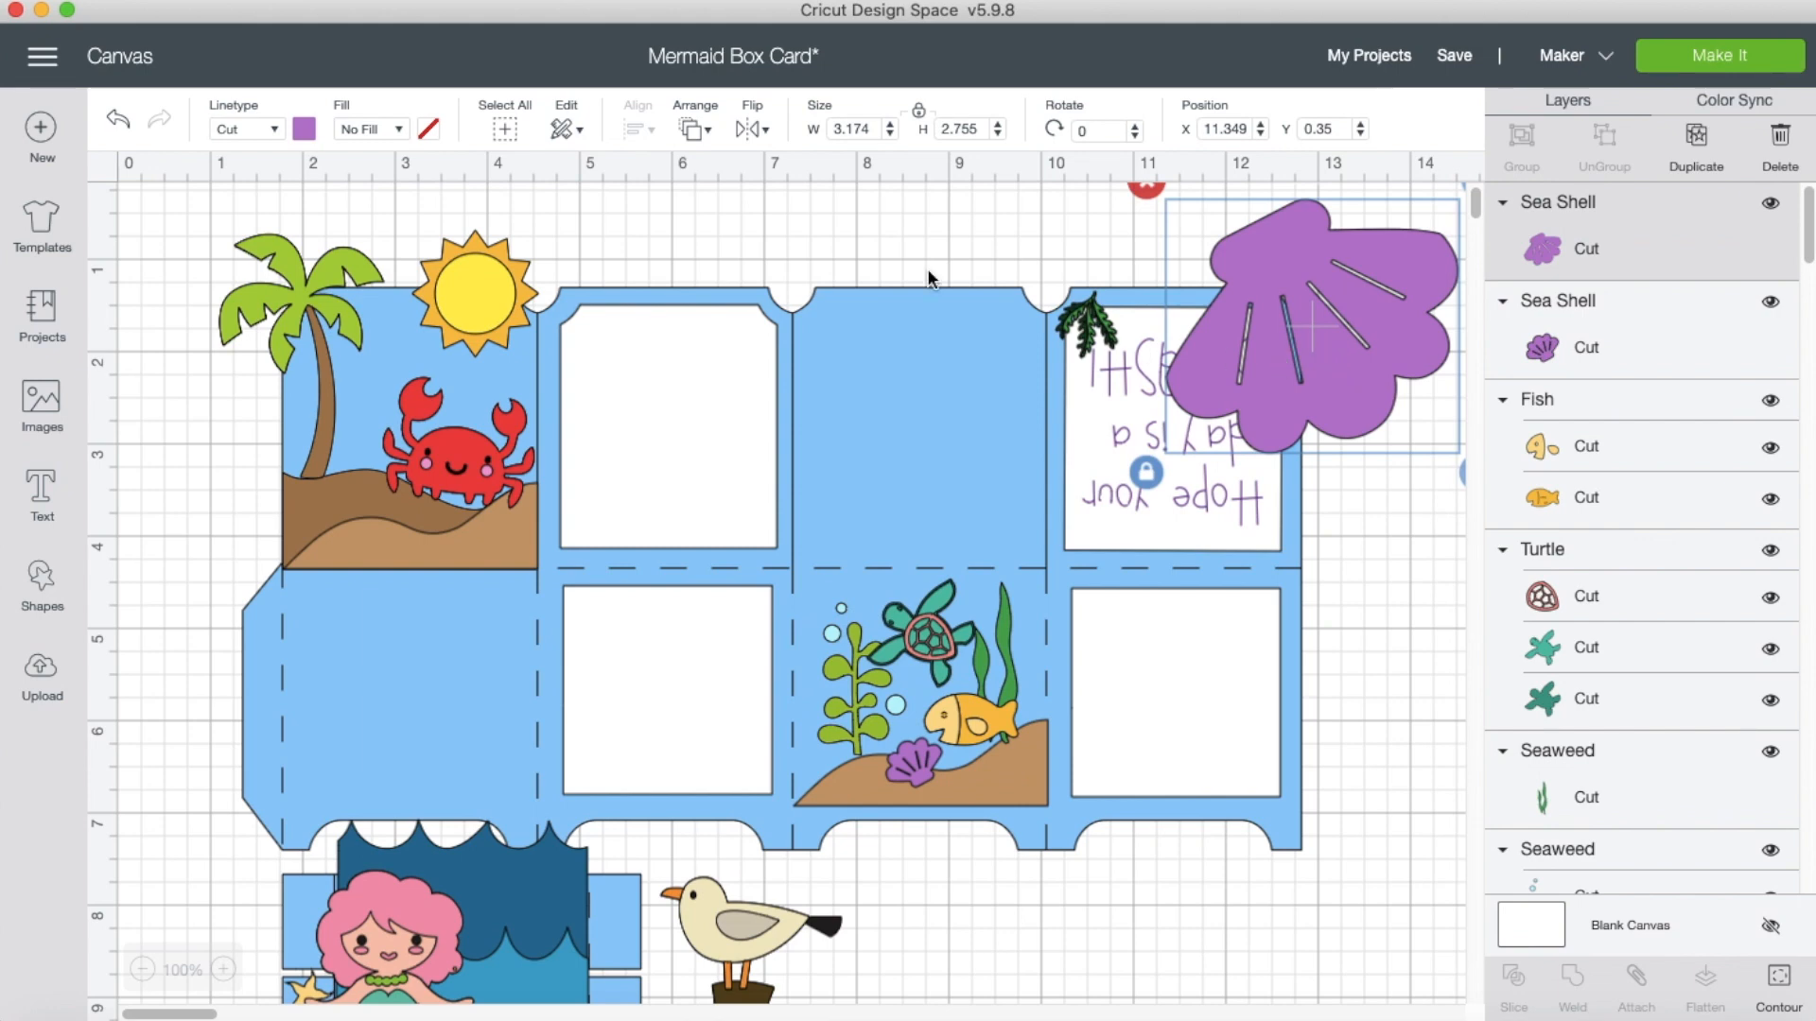
left_click(304, 129)
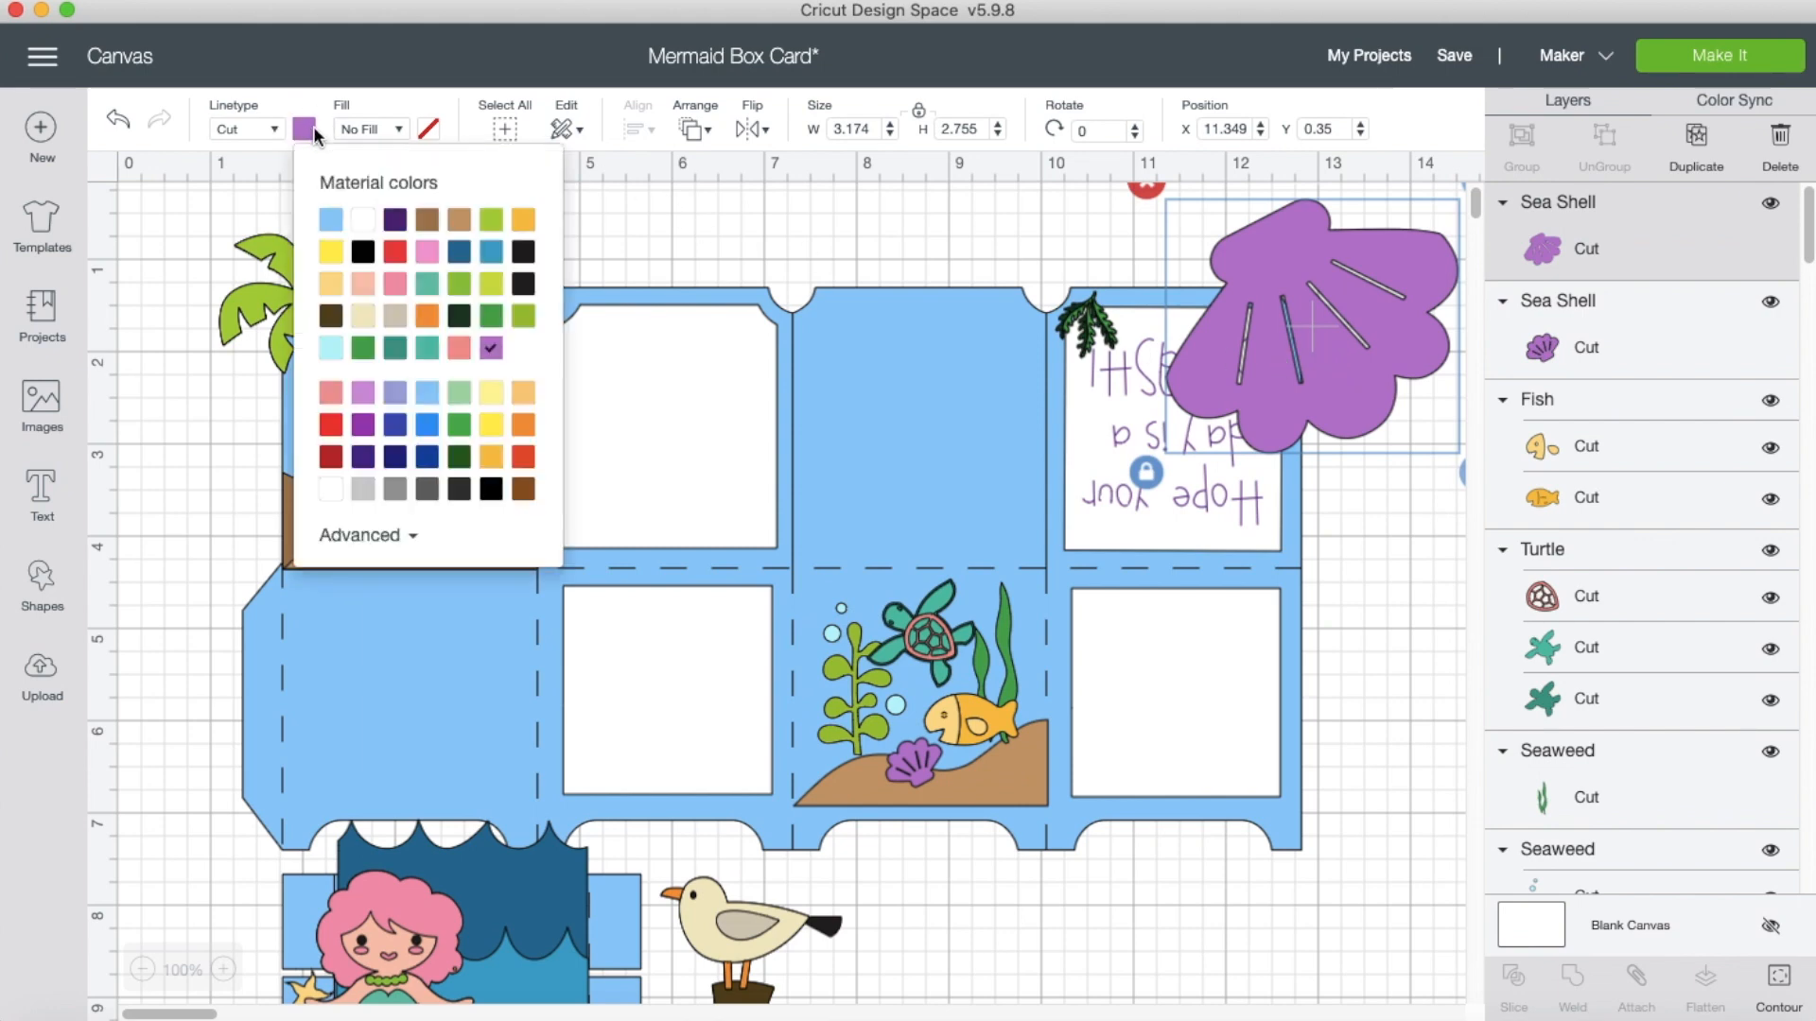
left_click(427, 252)
left_click_drag(1369, 480, 1279, 549)
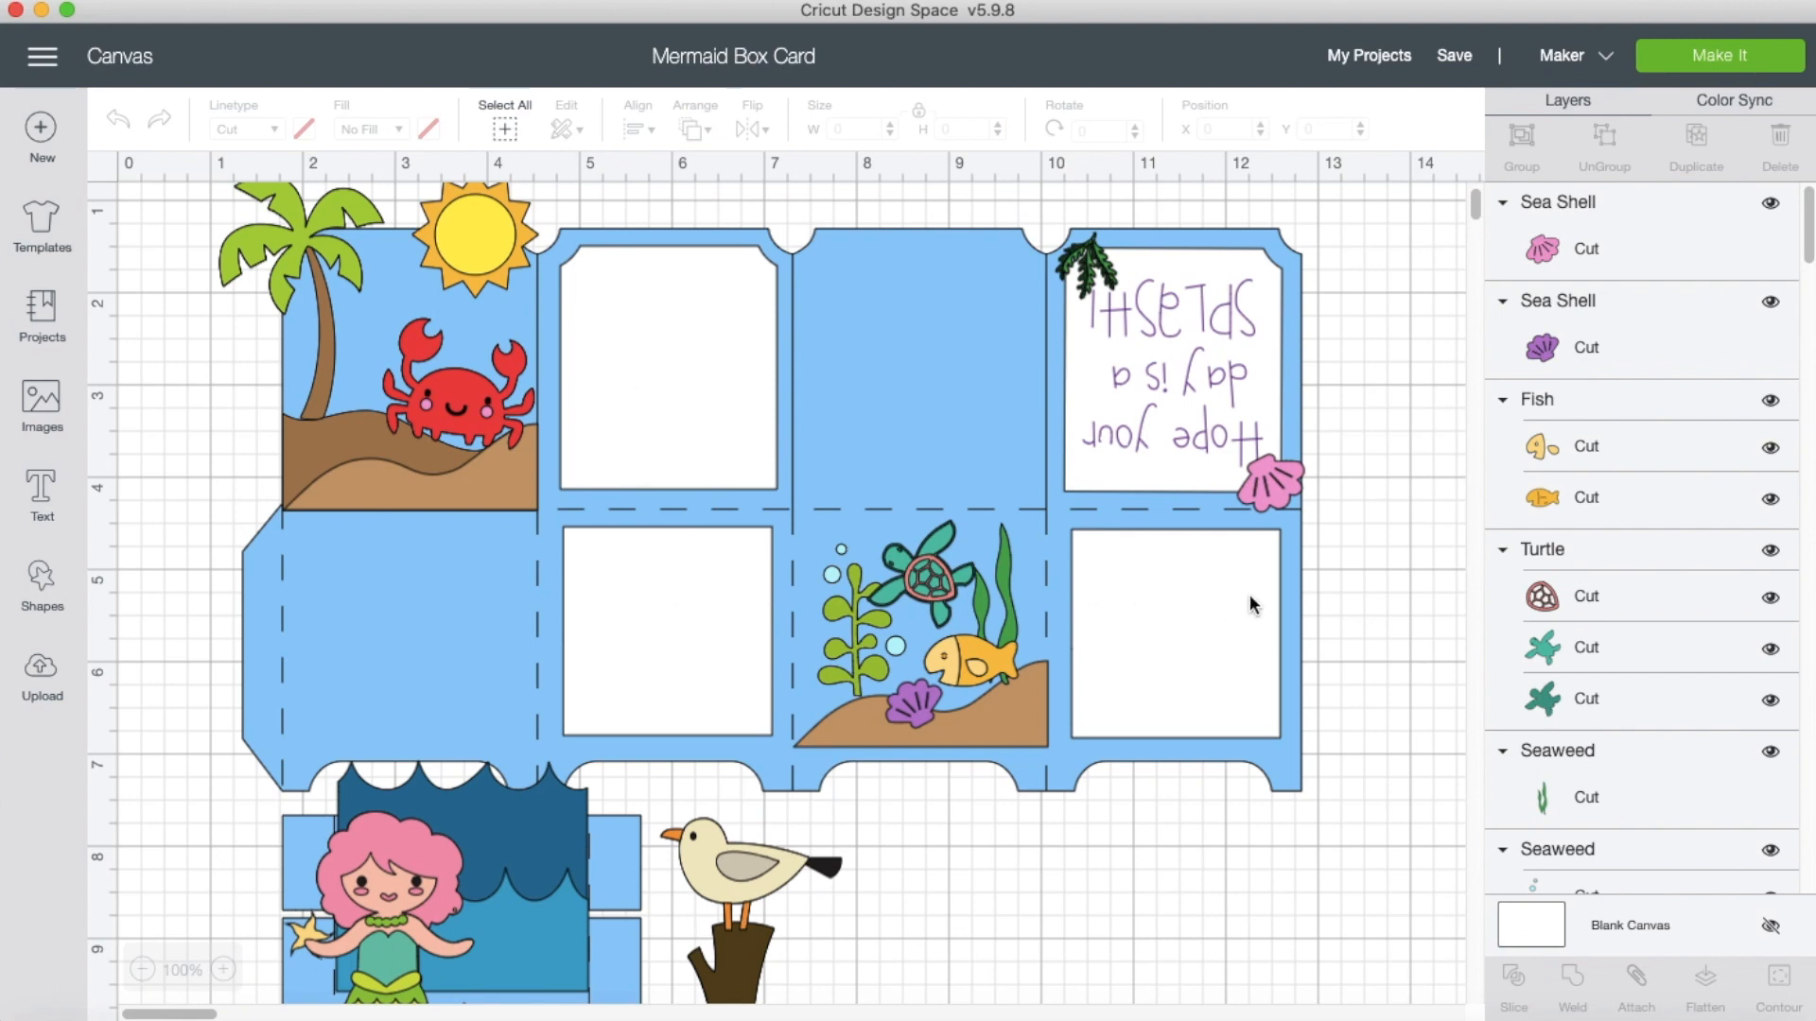
Duplicate the white panel next to the crab scene and recolor the copy dark blue.
left_click(677, 401)
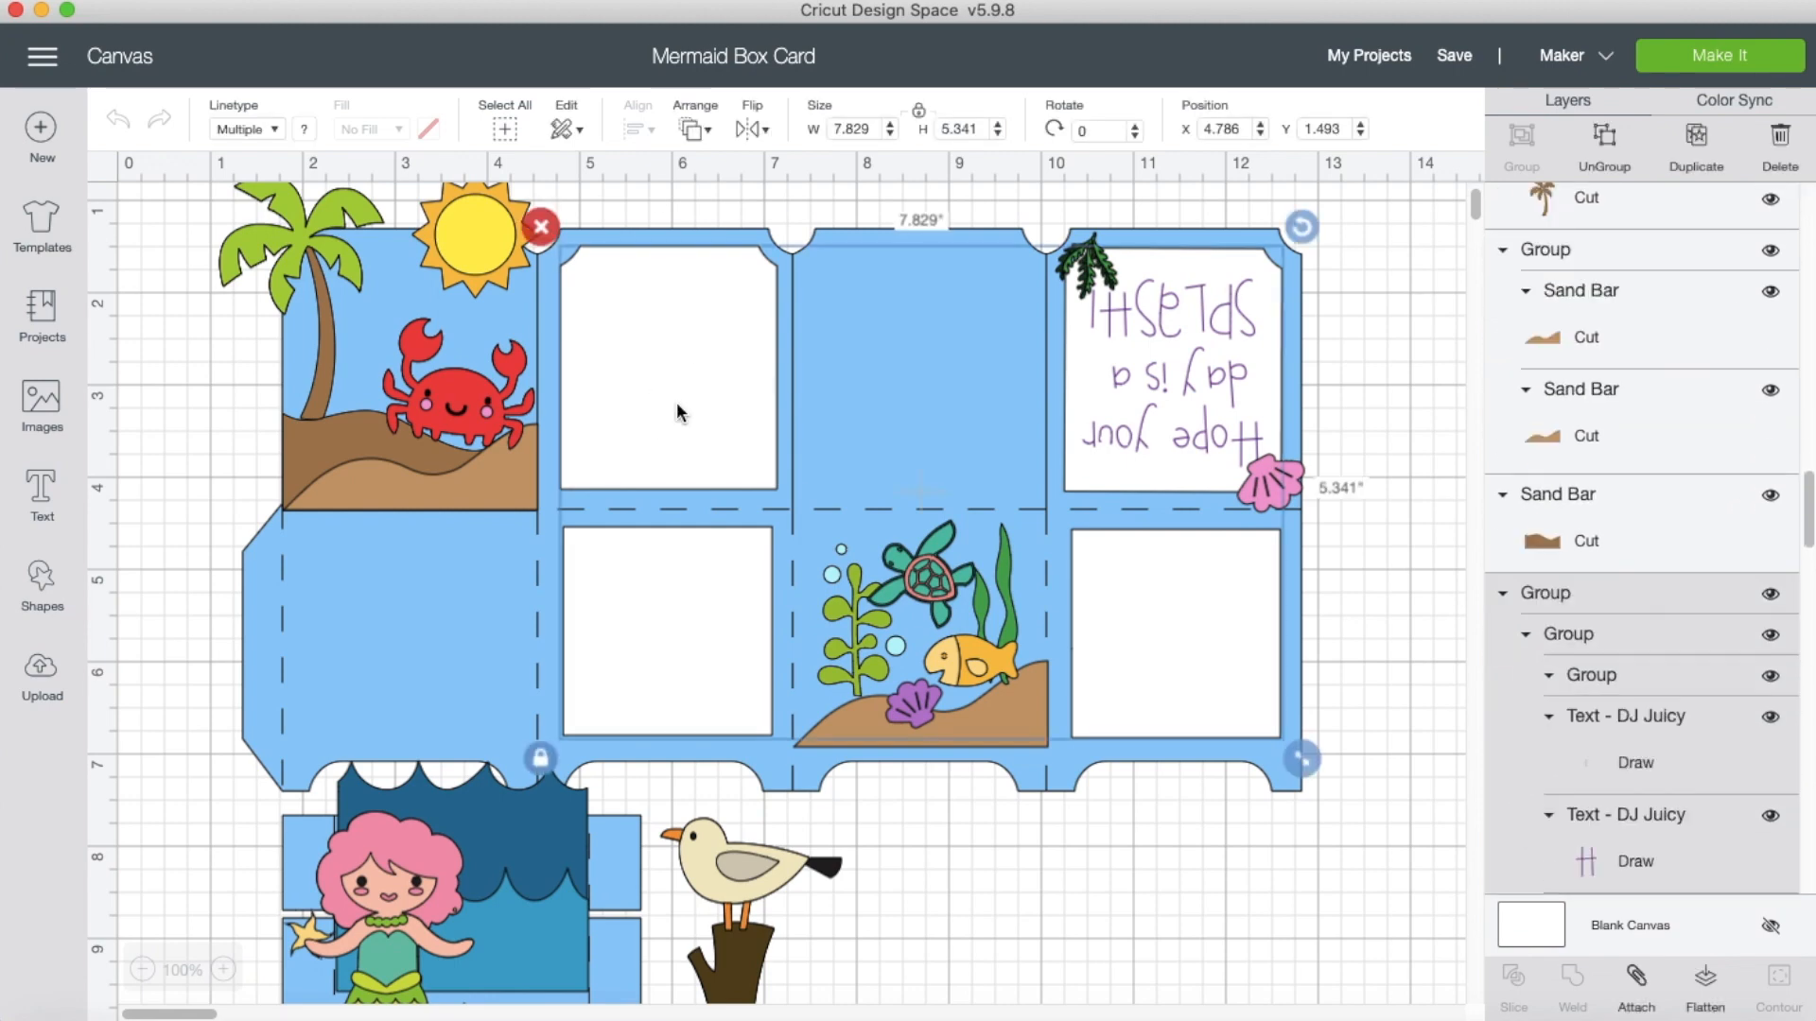
right_click(672, 360)
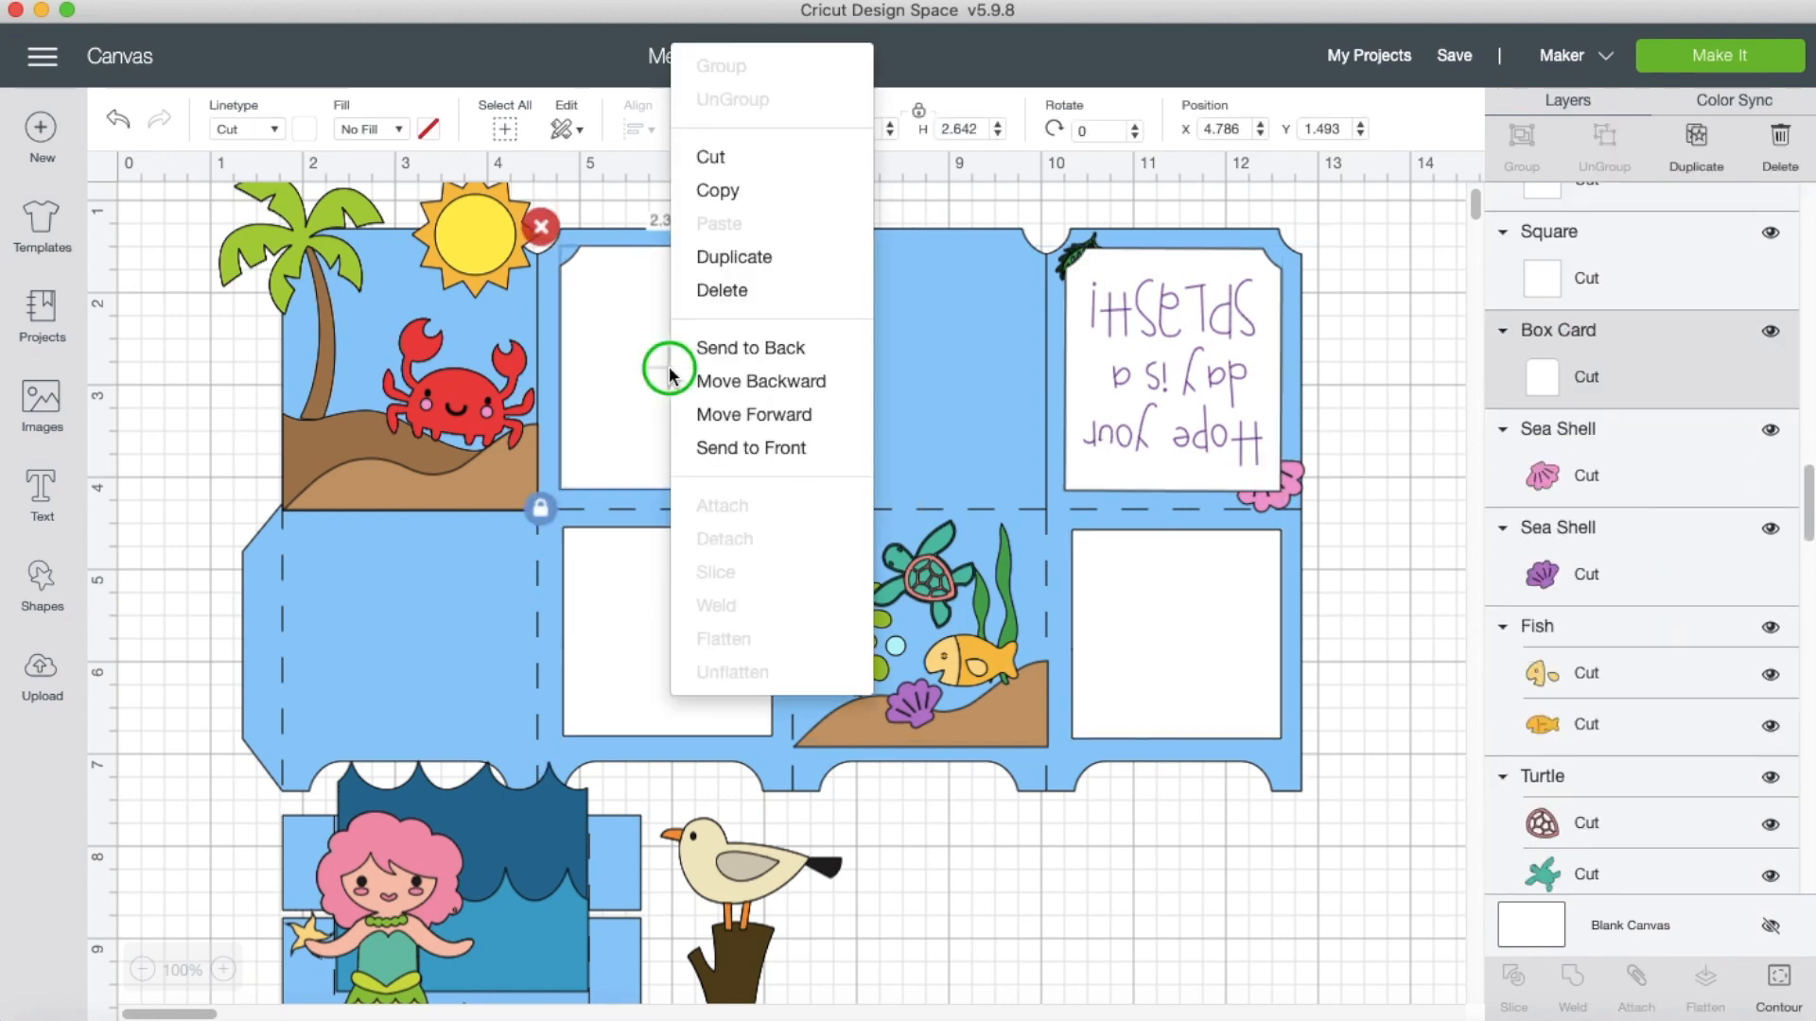
left_click(718, 255)
left_click(302, 129)
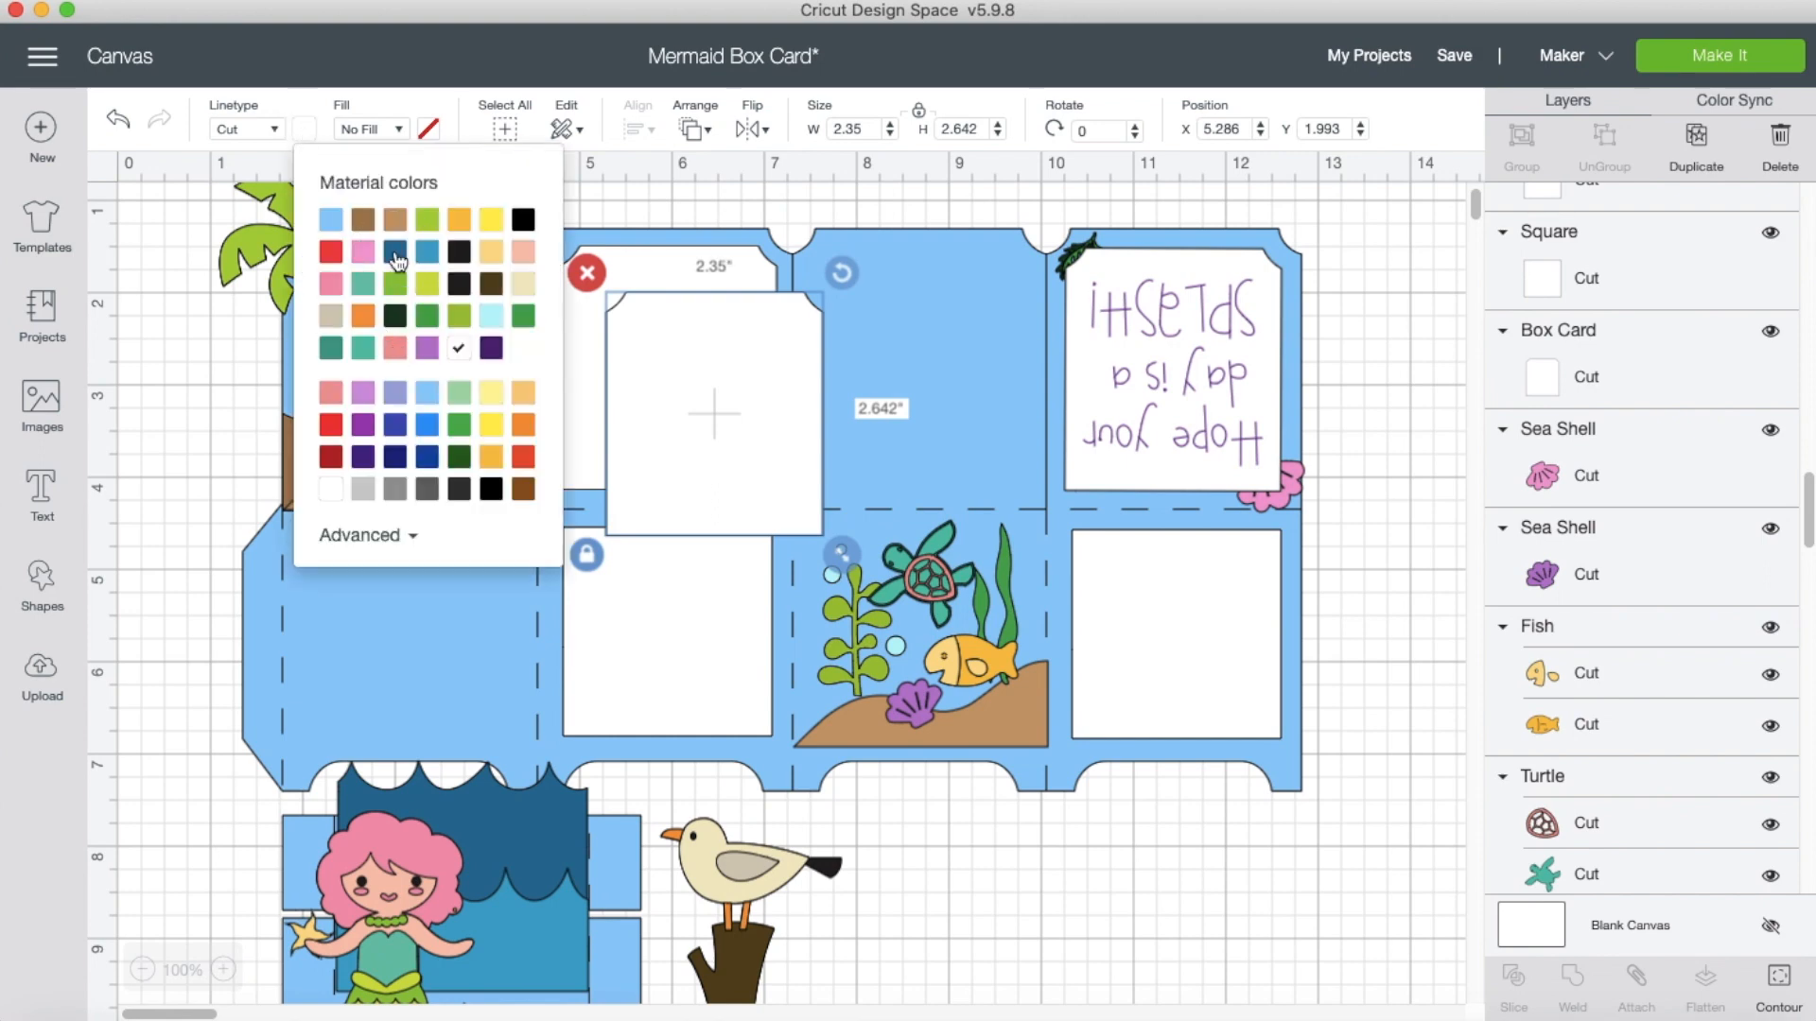
left_click(395, 254)
Shrink the dark blue panel to about 2.12 by 2.38 inches and center it on the white panel beside the crab scene.
left_click_drag(842, 560, 818, 537)
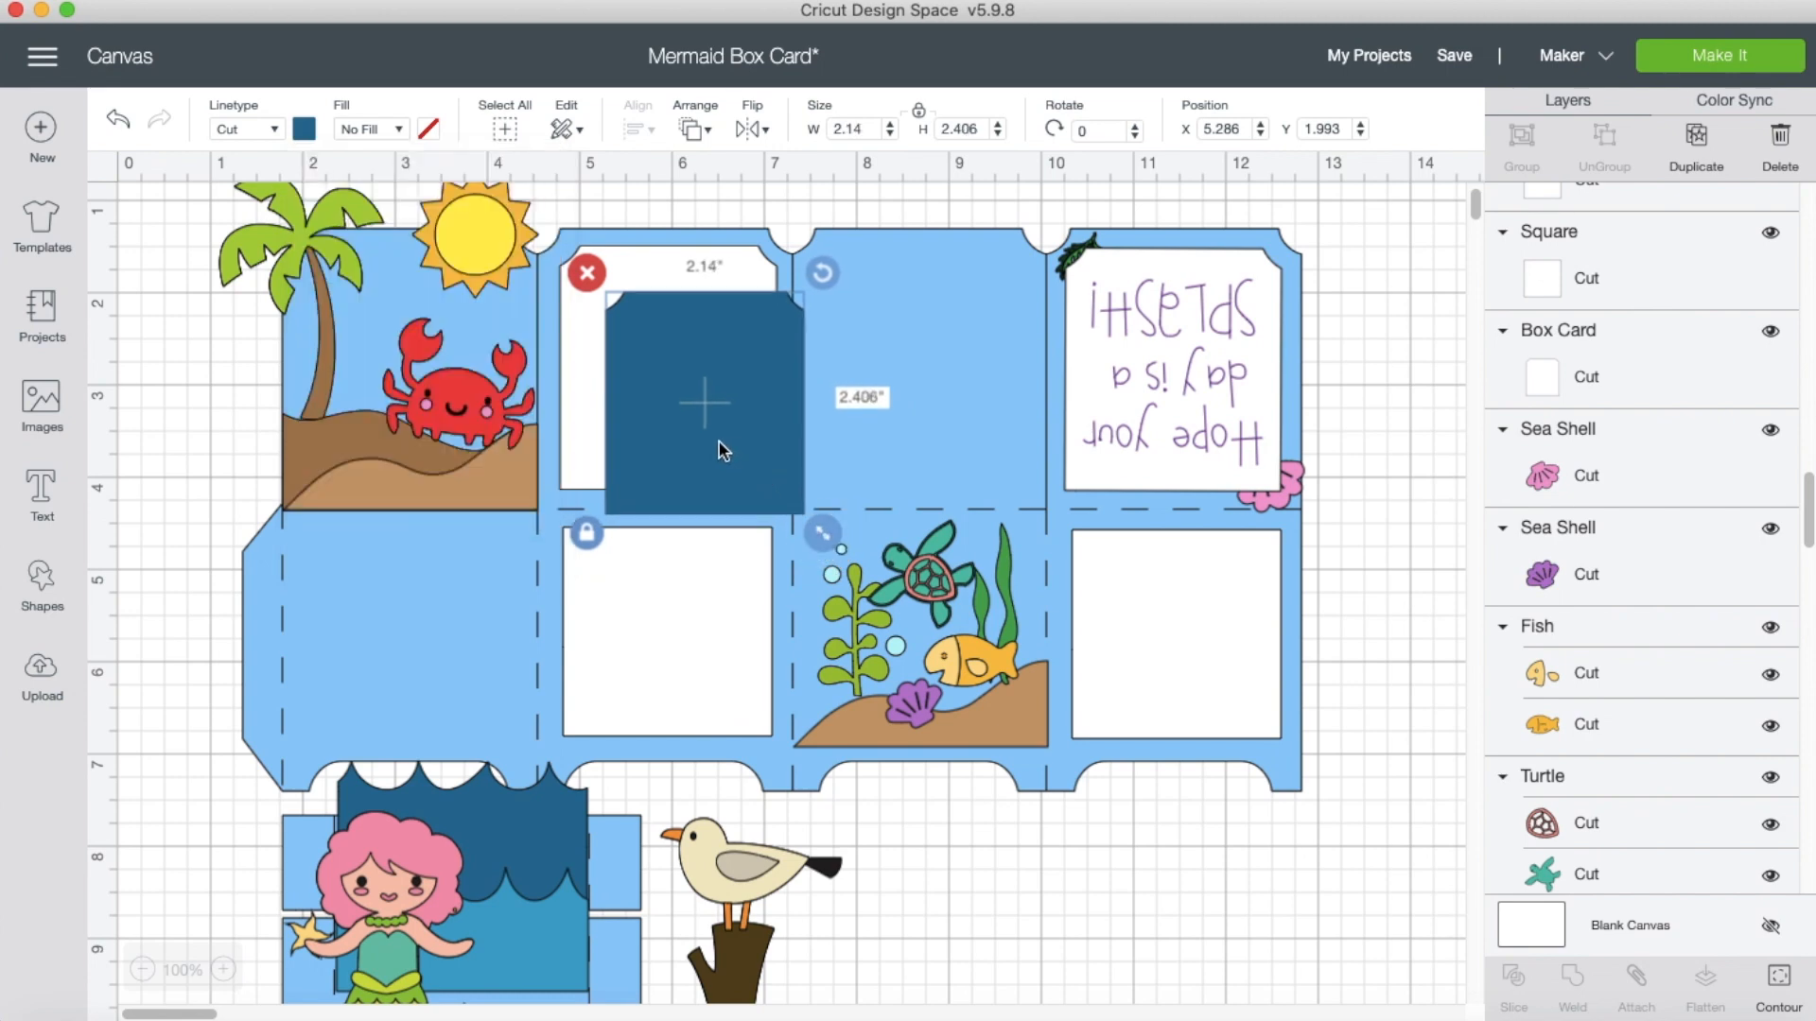
left_click_drag(722, 445, 684, 409)
left_click_drag(781, 496, 775, 495)
left_click_drag(713, 434, 716, 437)
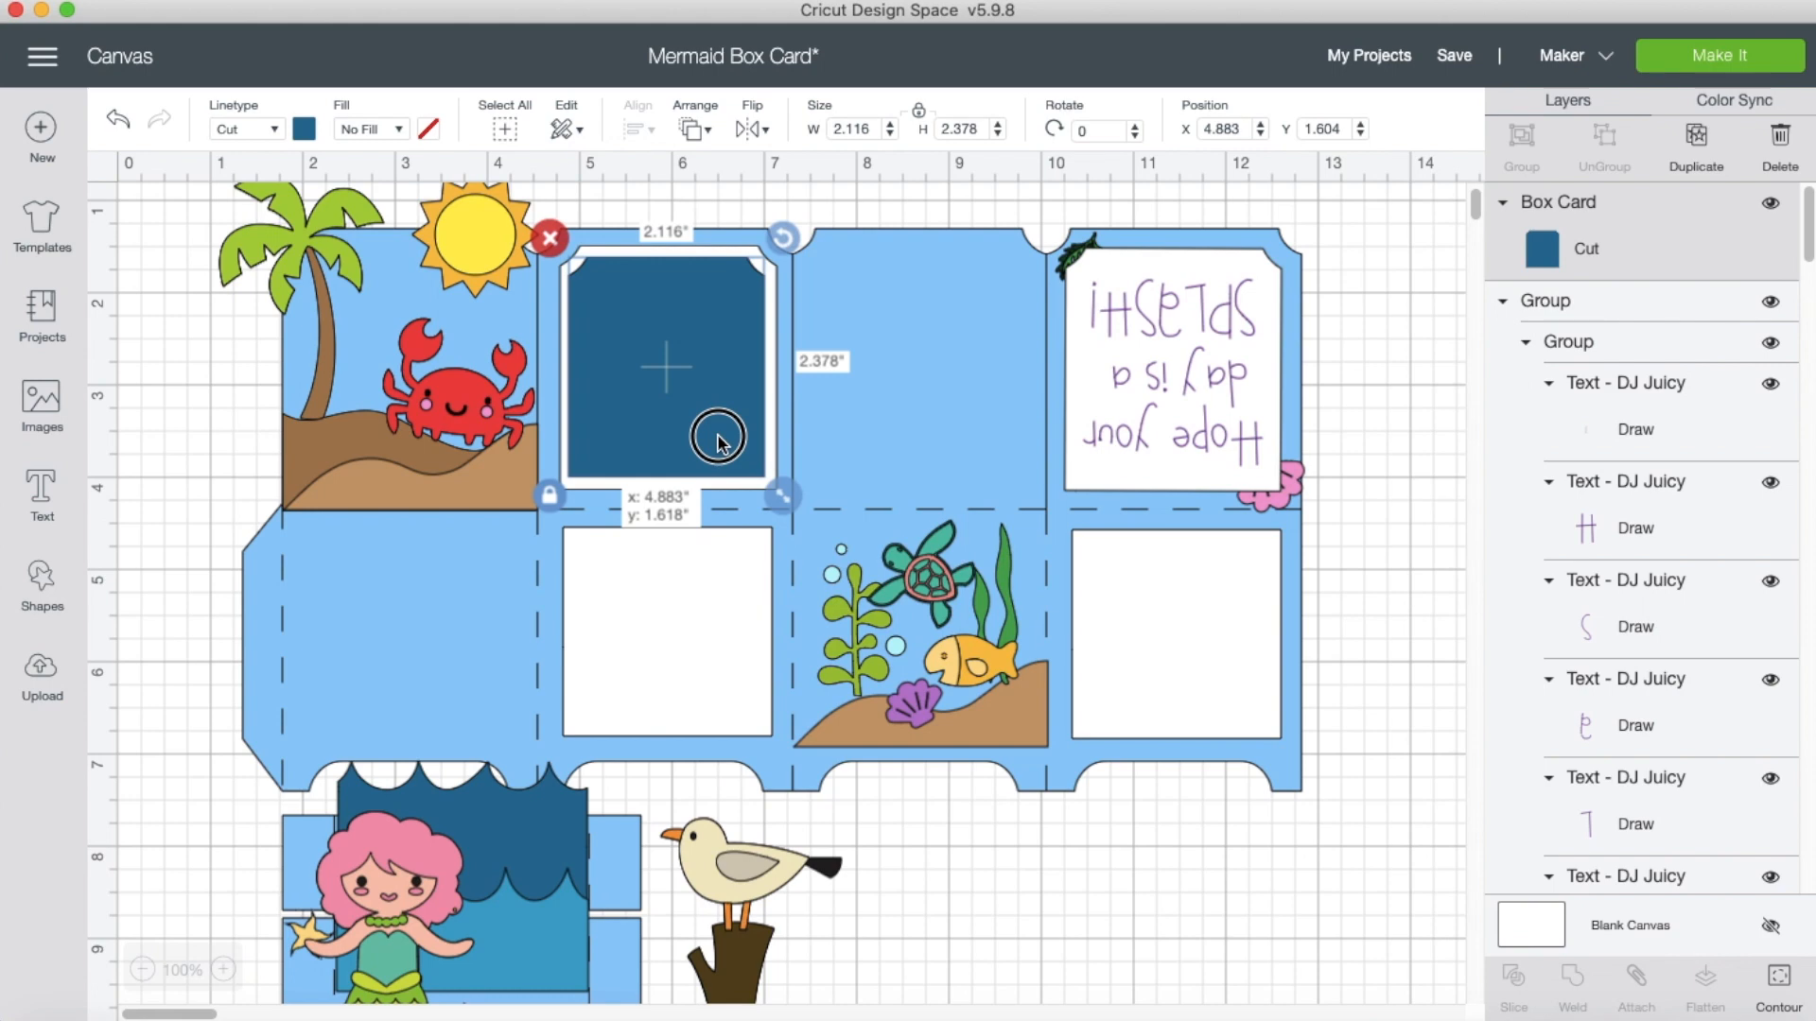
Duplicate the white square below the dark blue panel, recolor the copy medium blue, and center it on the original at about 1.94 inches.
left_click(647, 711)
left_click(662, 622)
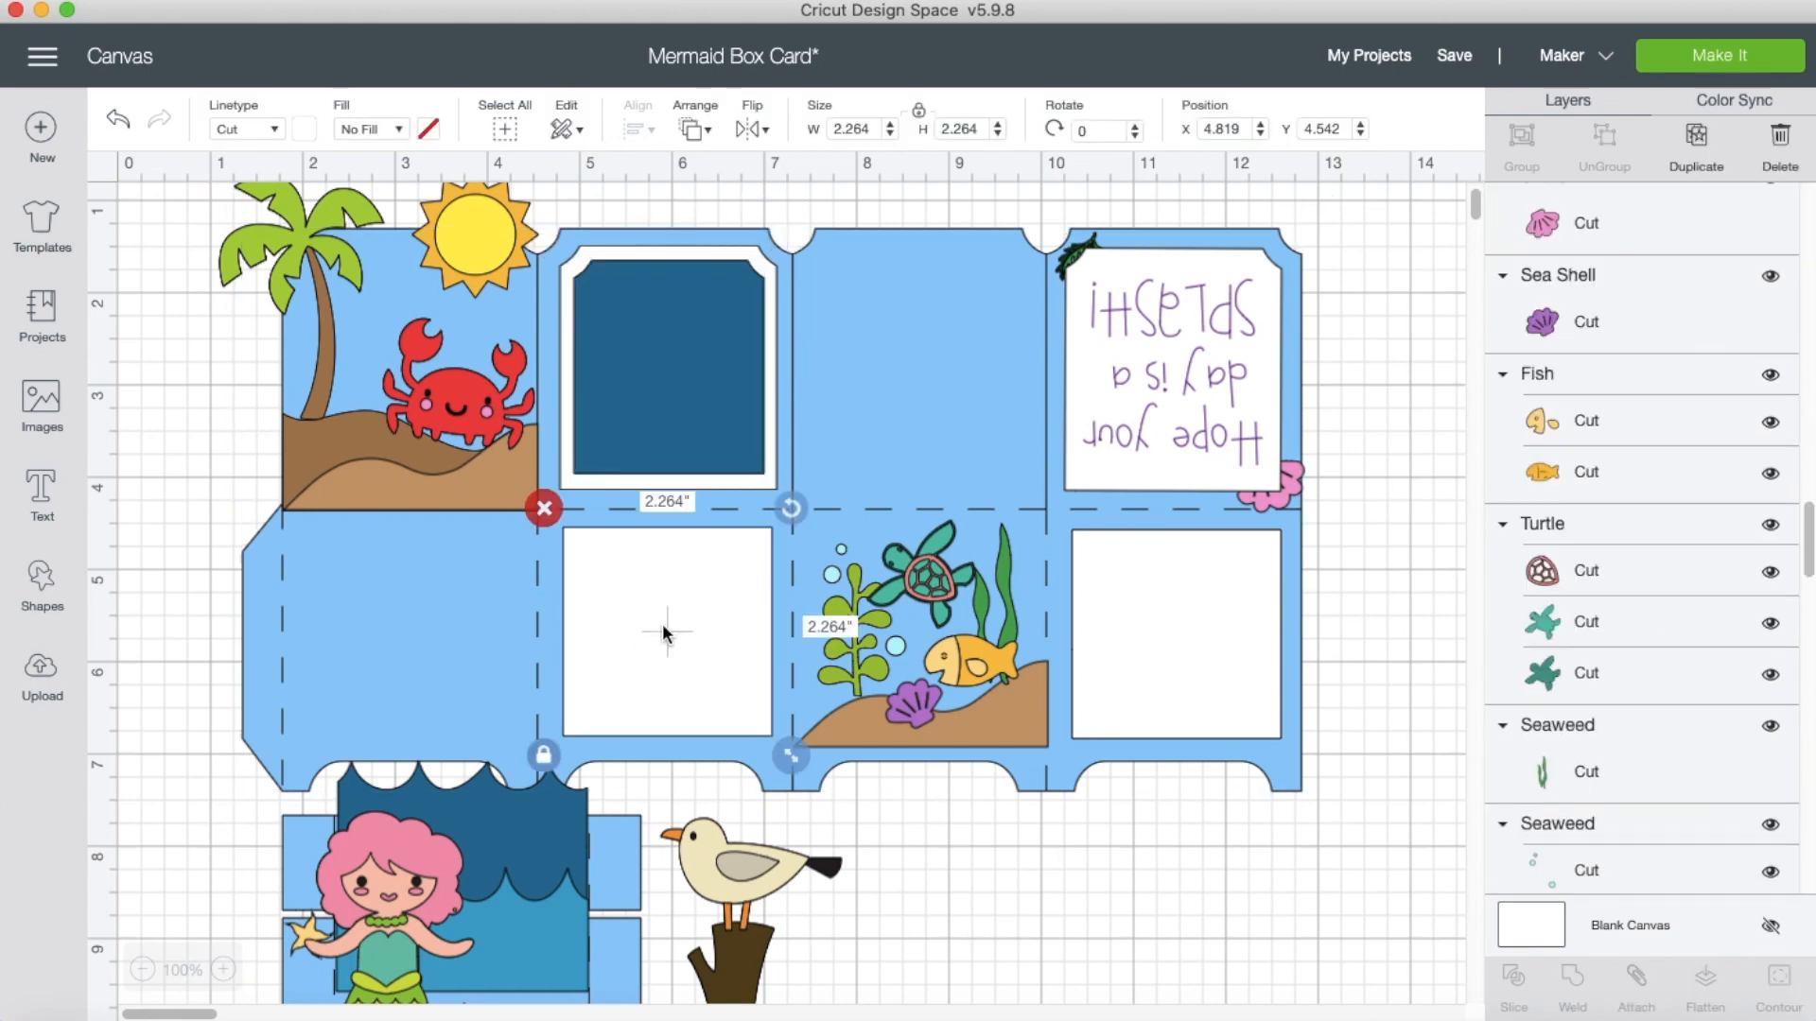
right_click(663, 614)
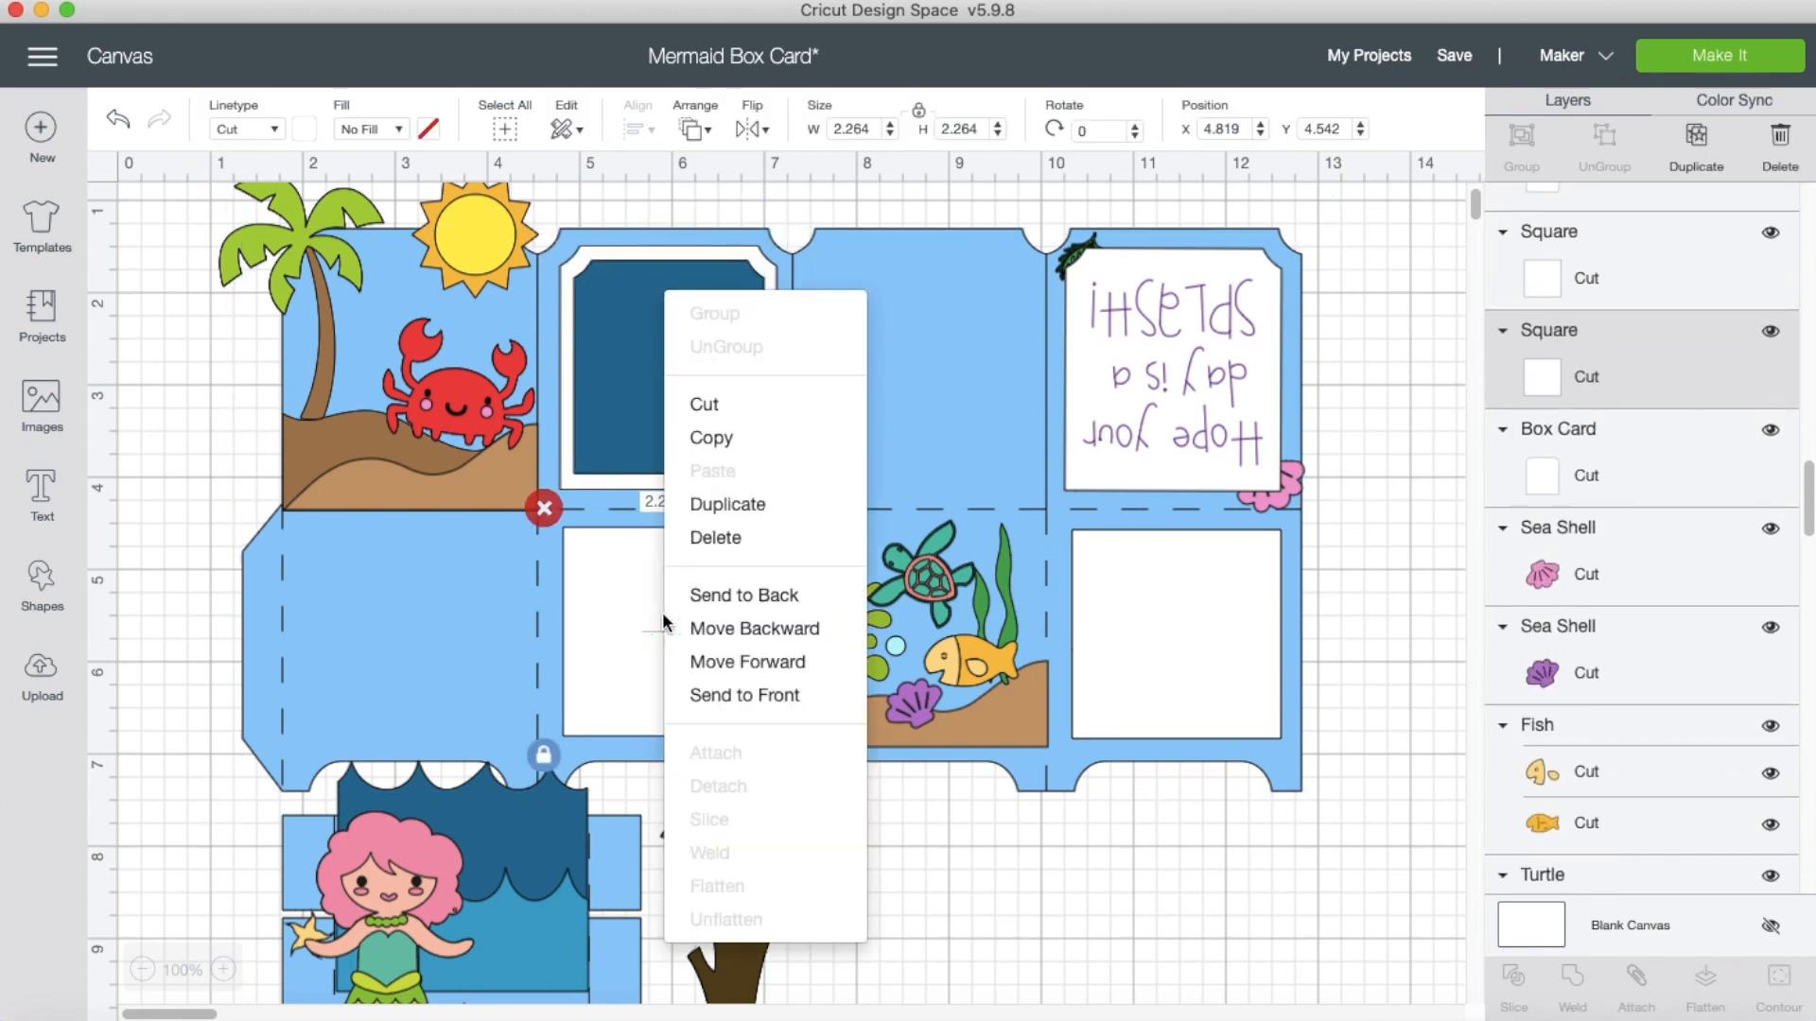
left_click(728, 504)
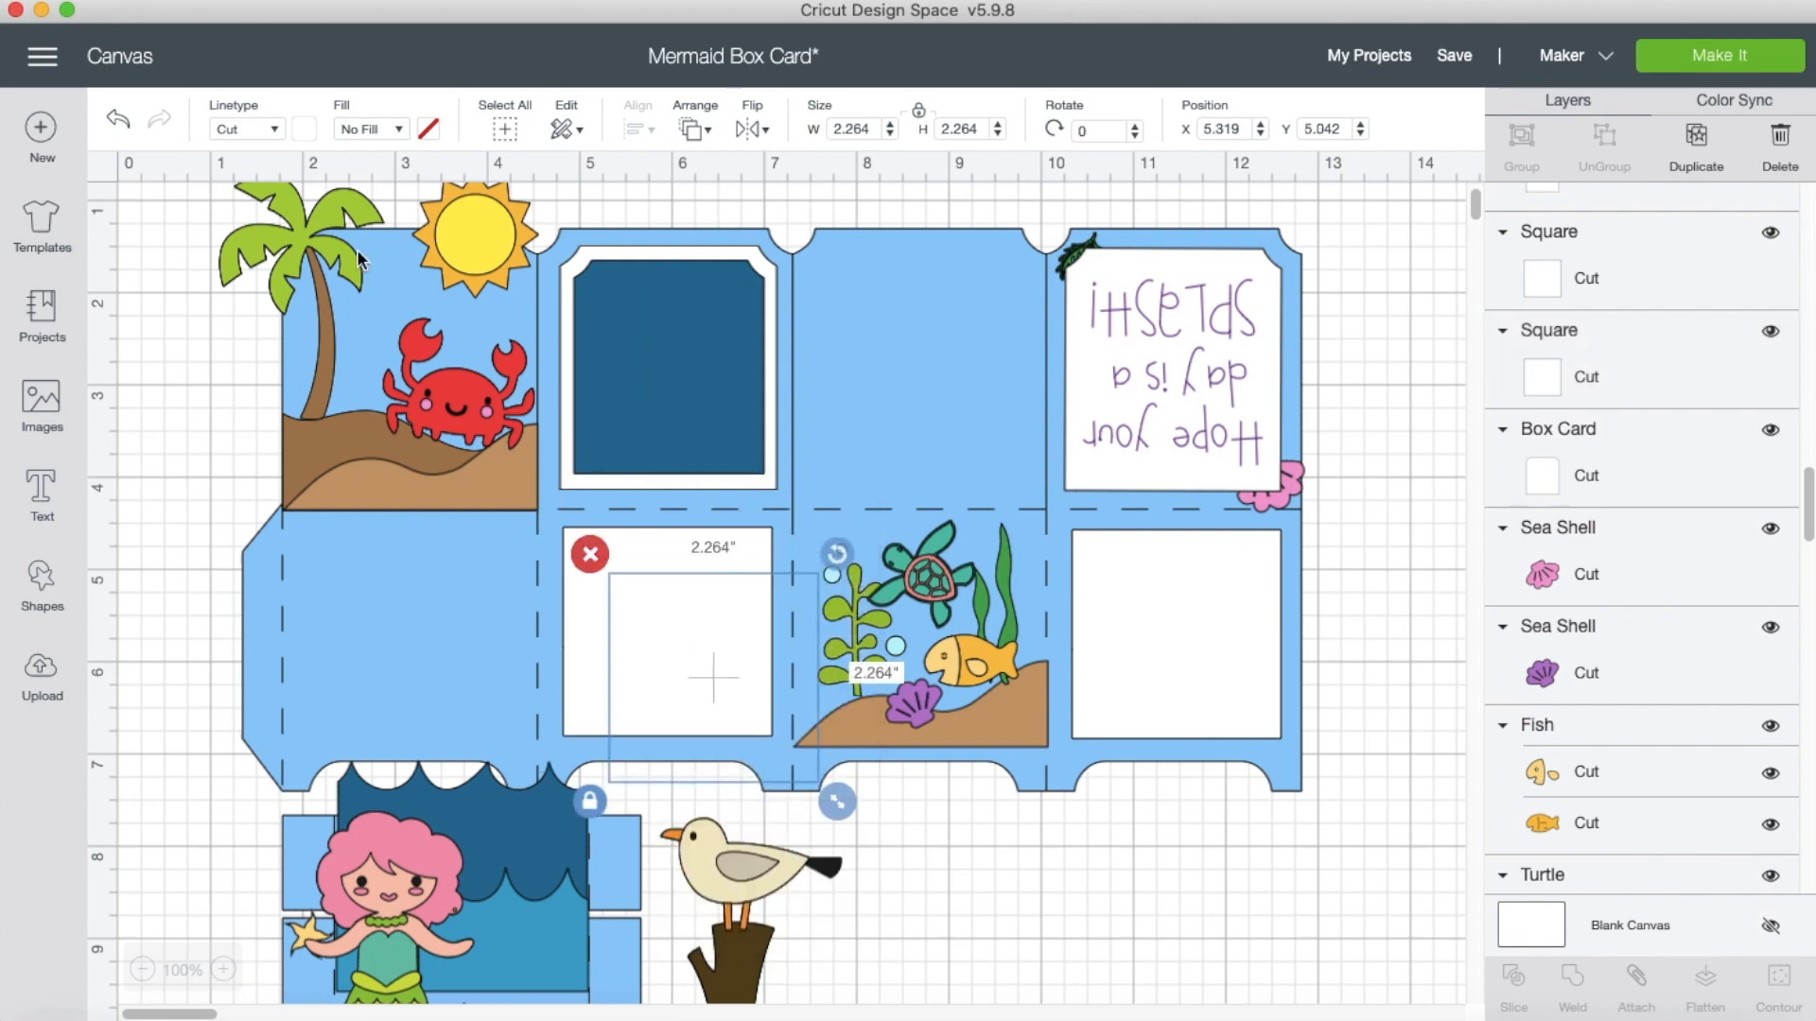
left_click(305, 133)
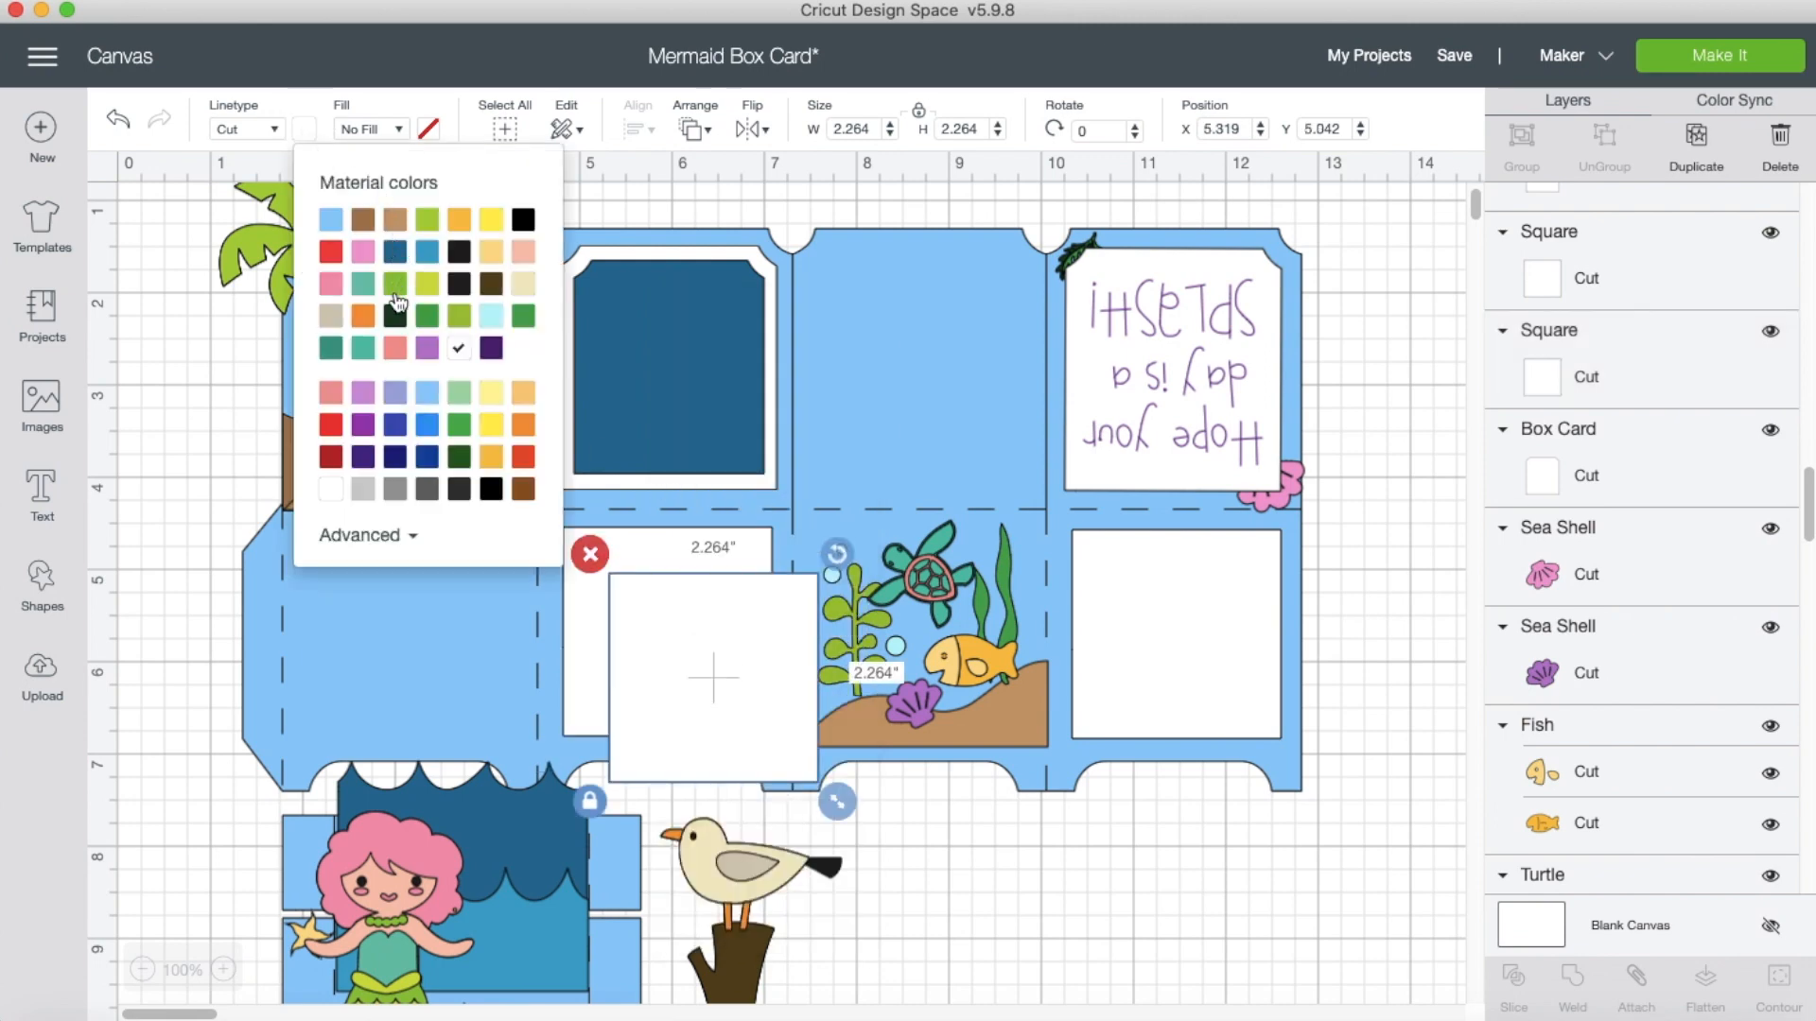
left_click(428, 254)
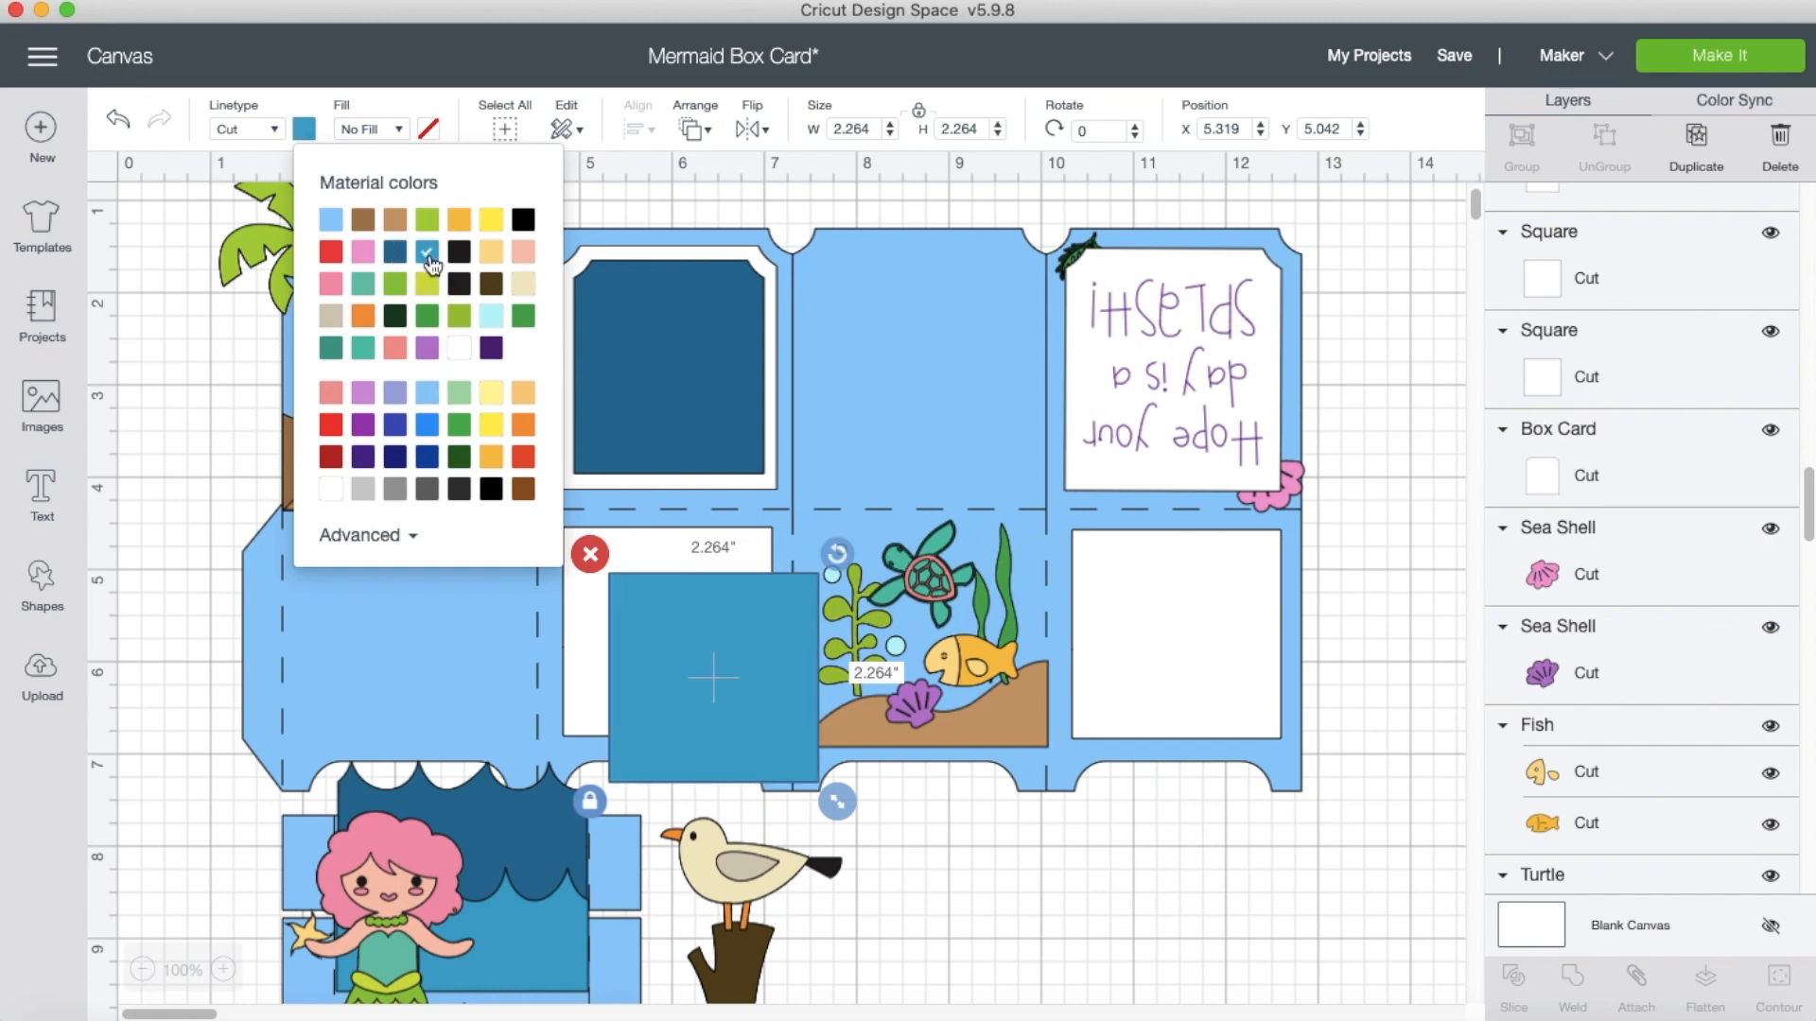
left_click_drag(836, 800, 696, 679)
Duplicate the medium blue square and center the copy on the white square below the greeting panel.
right_click(677, 651)
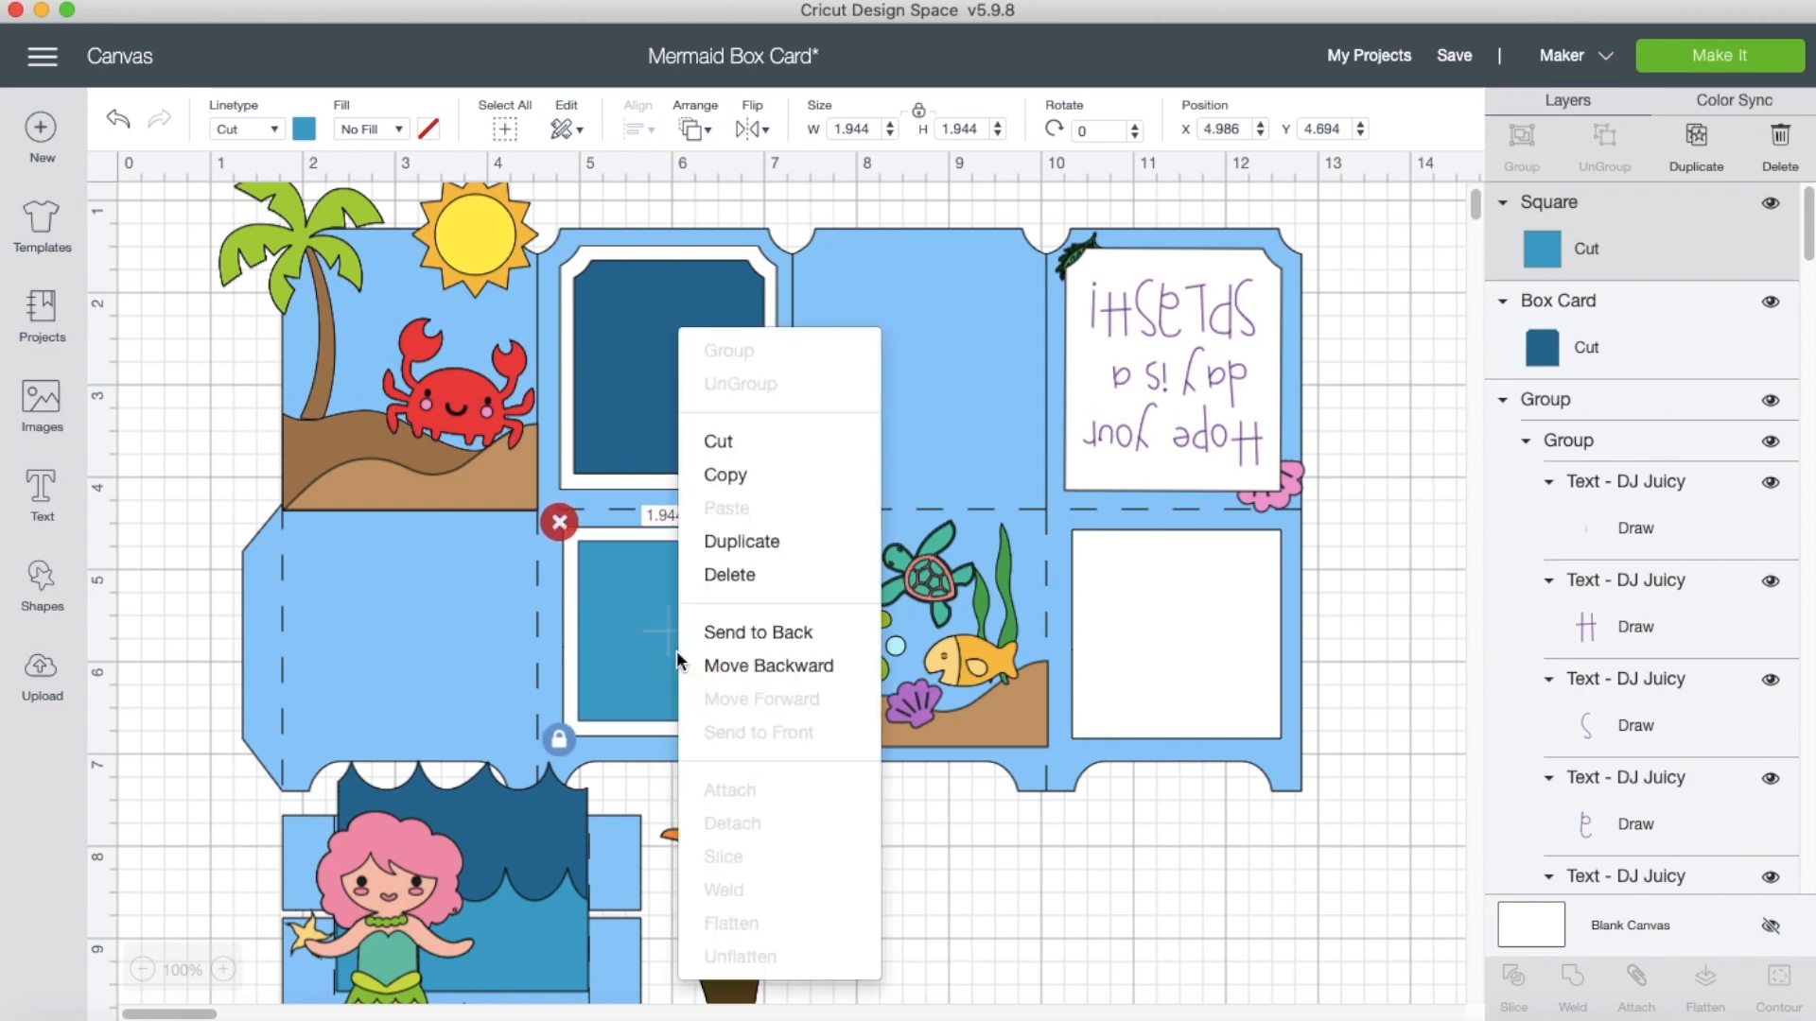
left_click(736, 539)
left_click_drag(681, 655, 1156, 610)
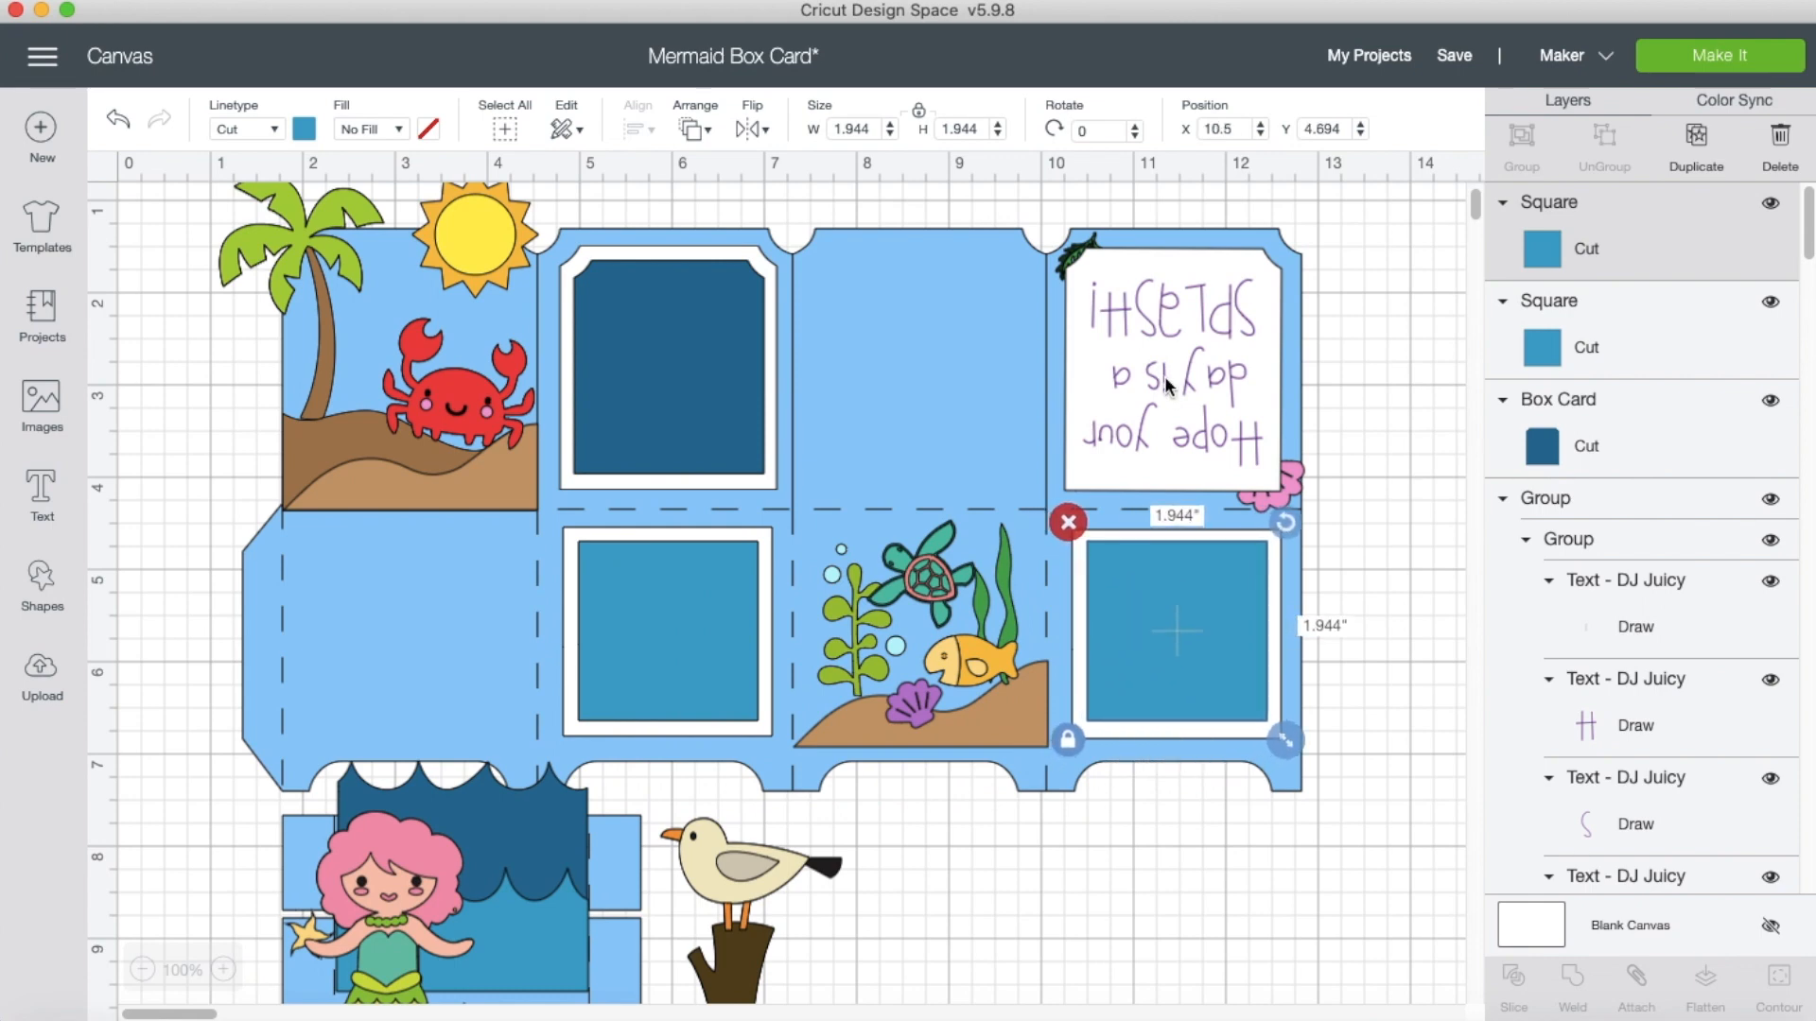
Ungroup the greeting from its white panel, shrink the text slightly and recenter it on the panel.
left_click(1165, 385)
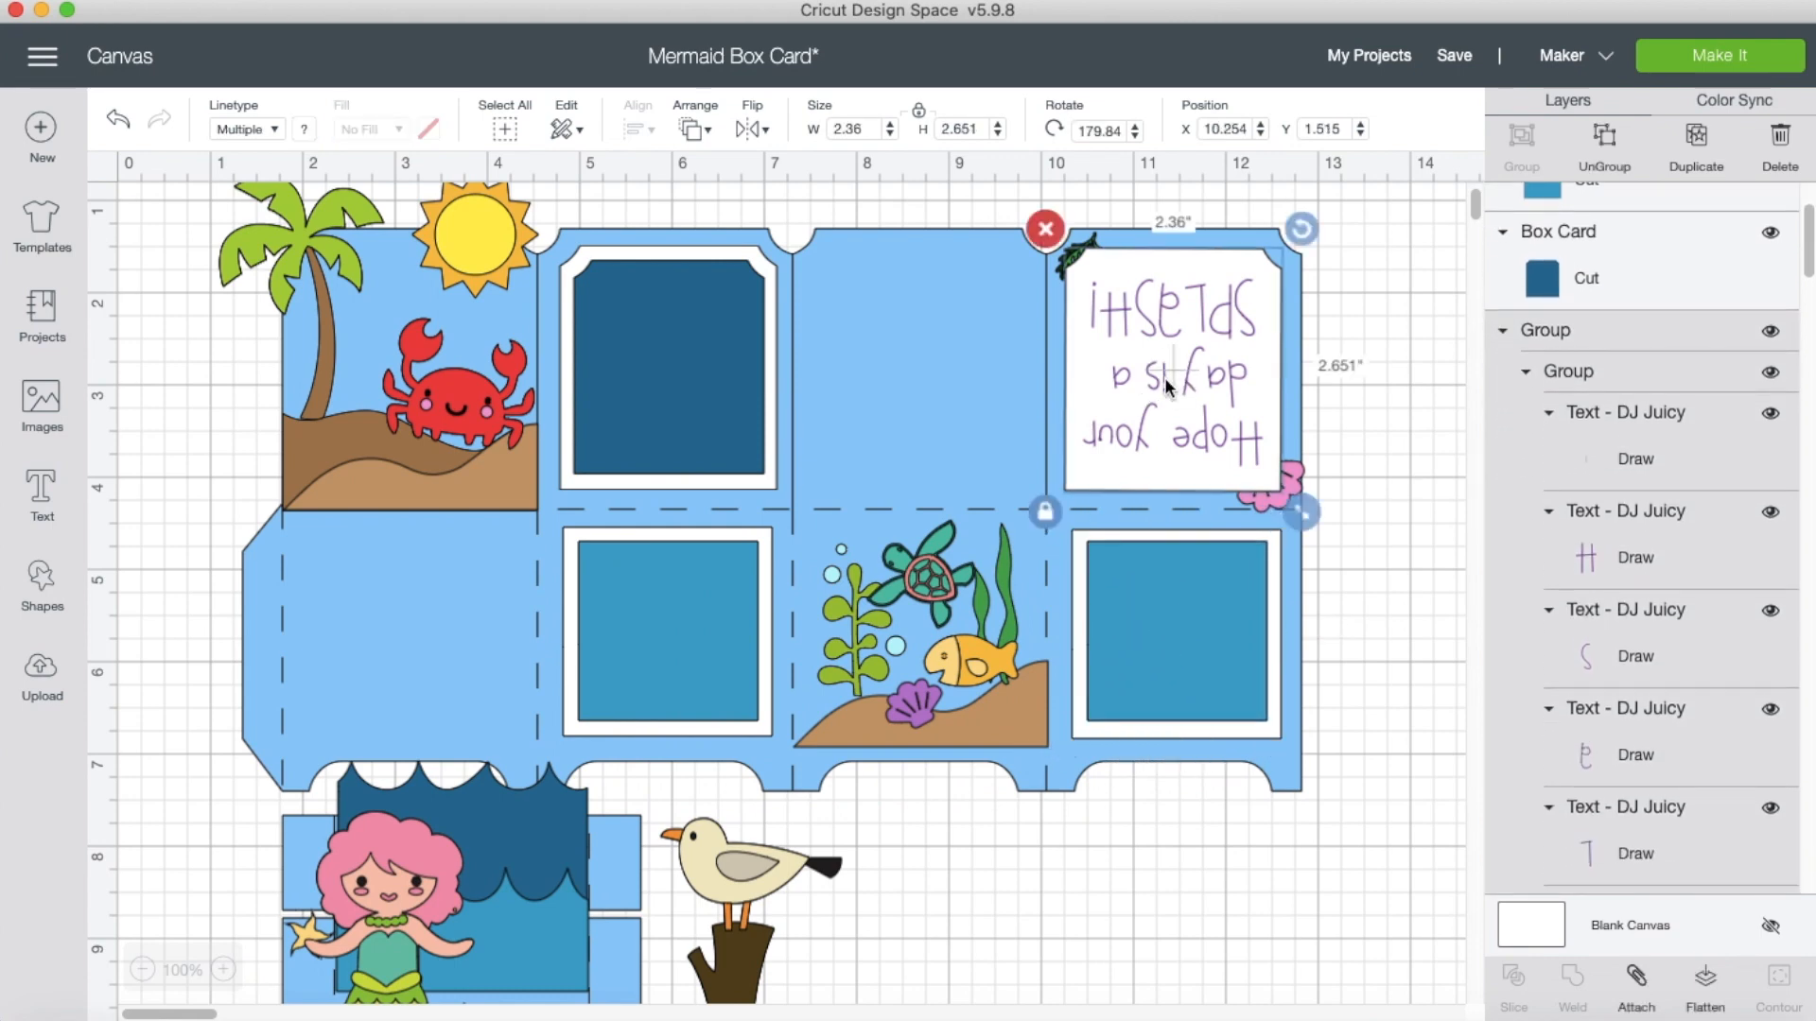
left_click(1605, 142)
left_click(1178, 428)
left_click_drag(1283, 486, 1270, 472)
left_click_drag(1143, 378, 1154, 379)
Bring the pink sea shell to the front so it overlaps the corner of the greeting panel.
left_click(1266, 490)
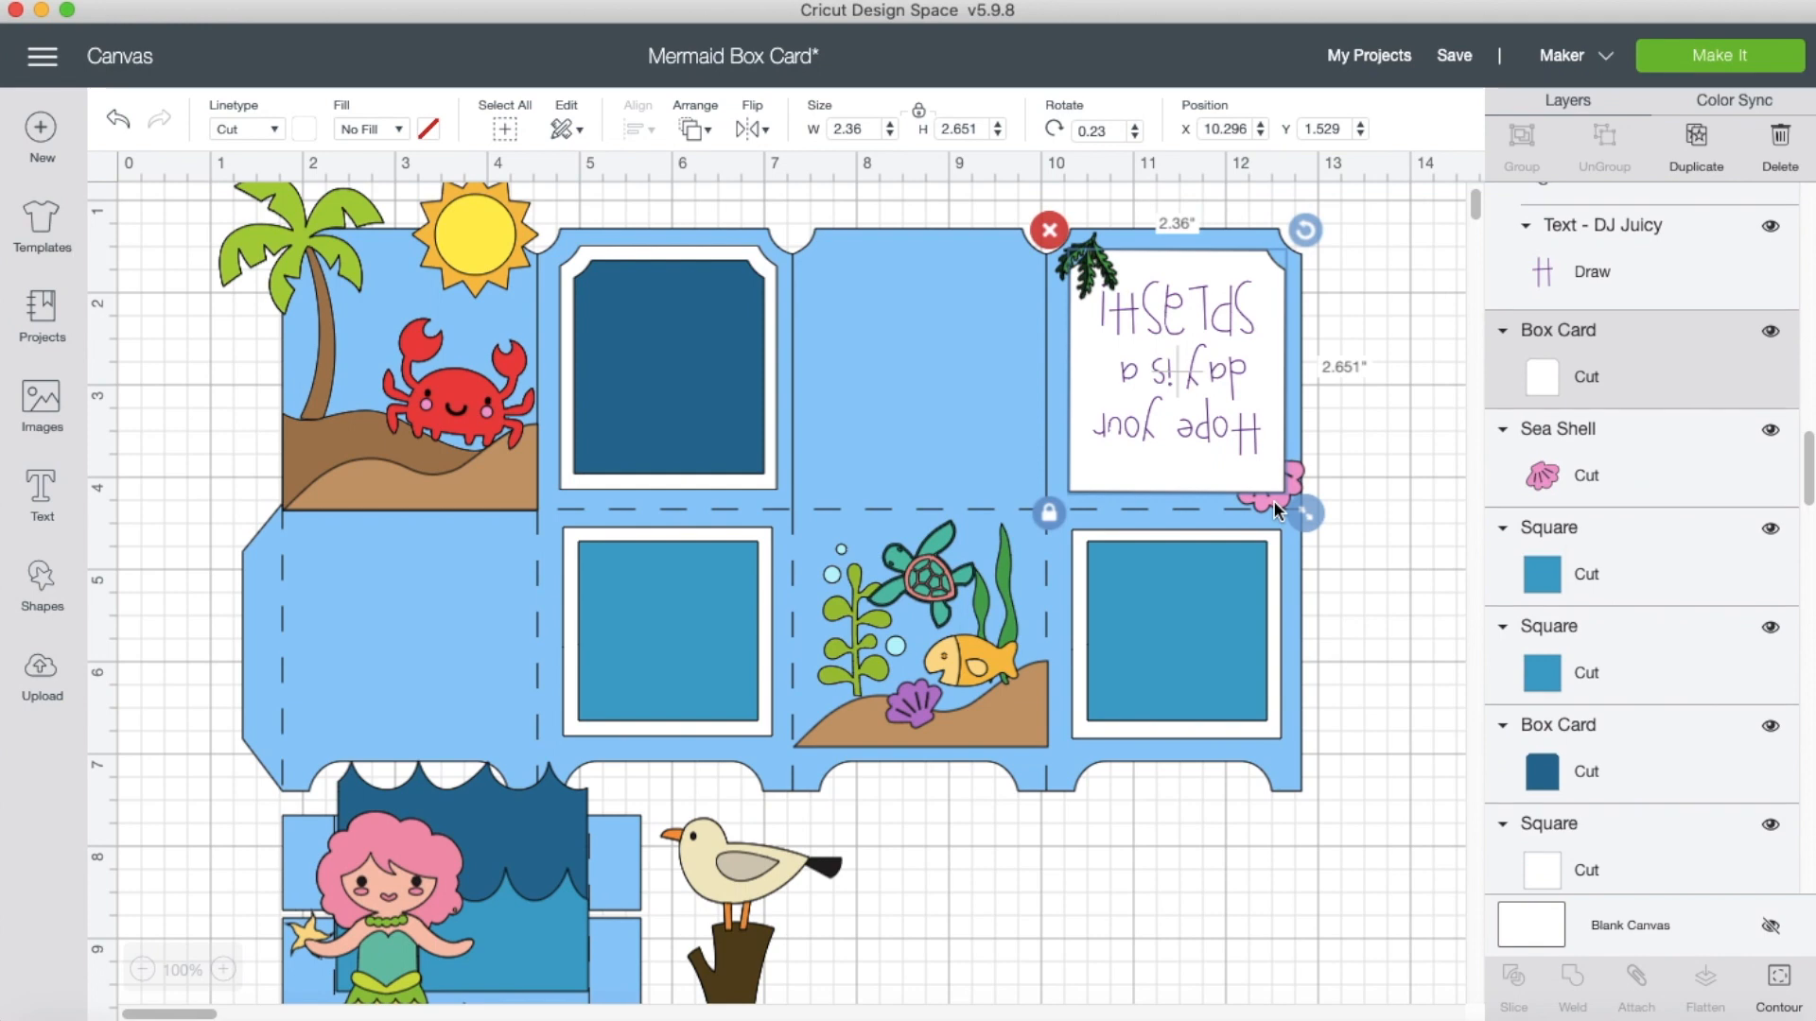
right_click(1273, 501)
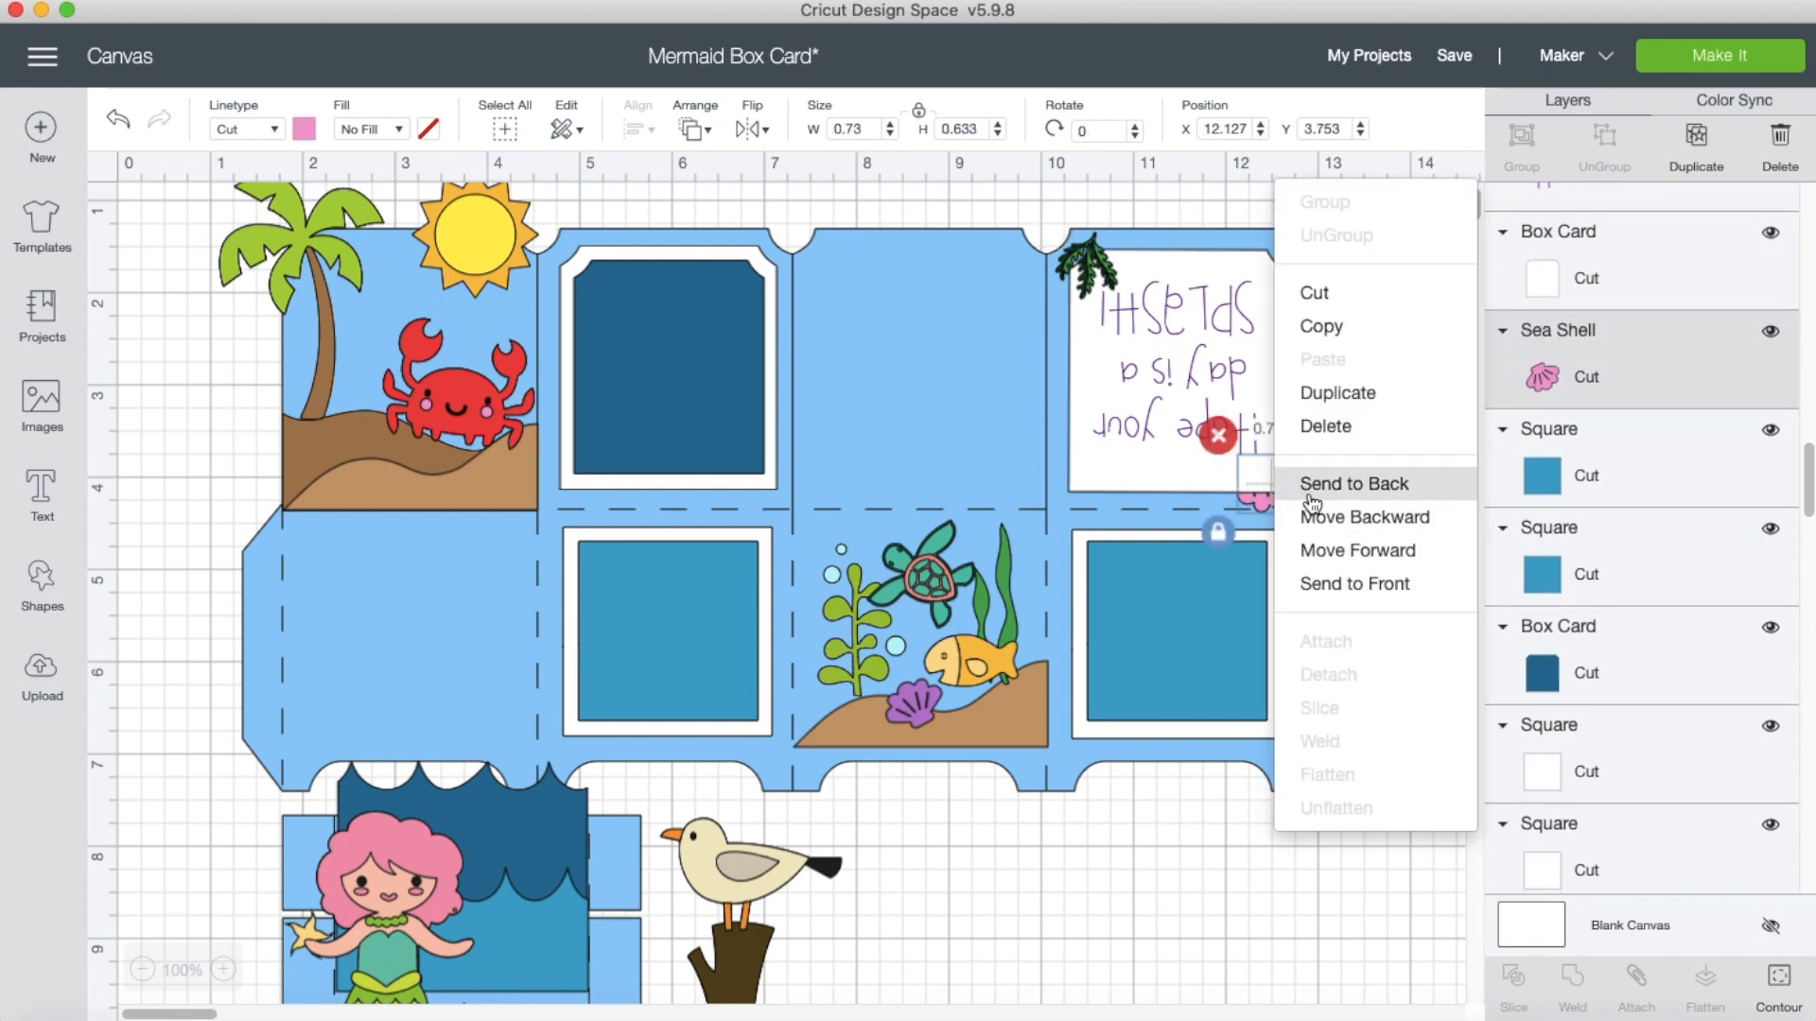
left_click(1339, 586)
left_click(1123, 828)
Insert a square, recolor it light blue and place it over the underwater scene panel.
scroll(1124, 828, "down", 1)
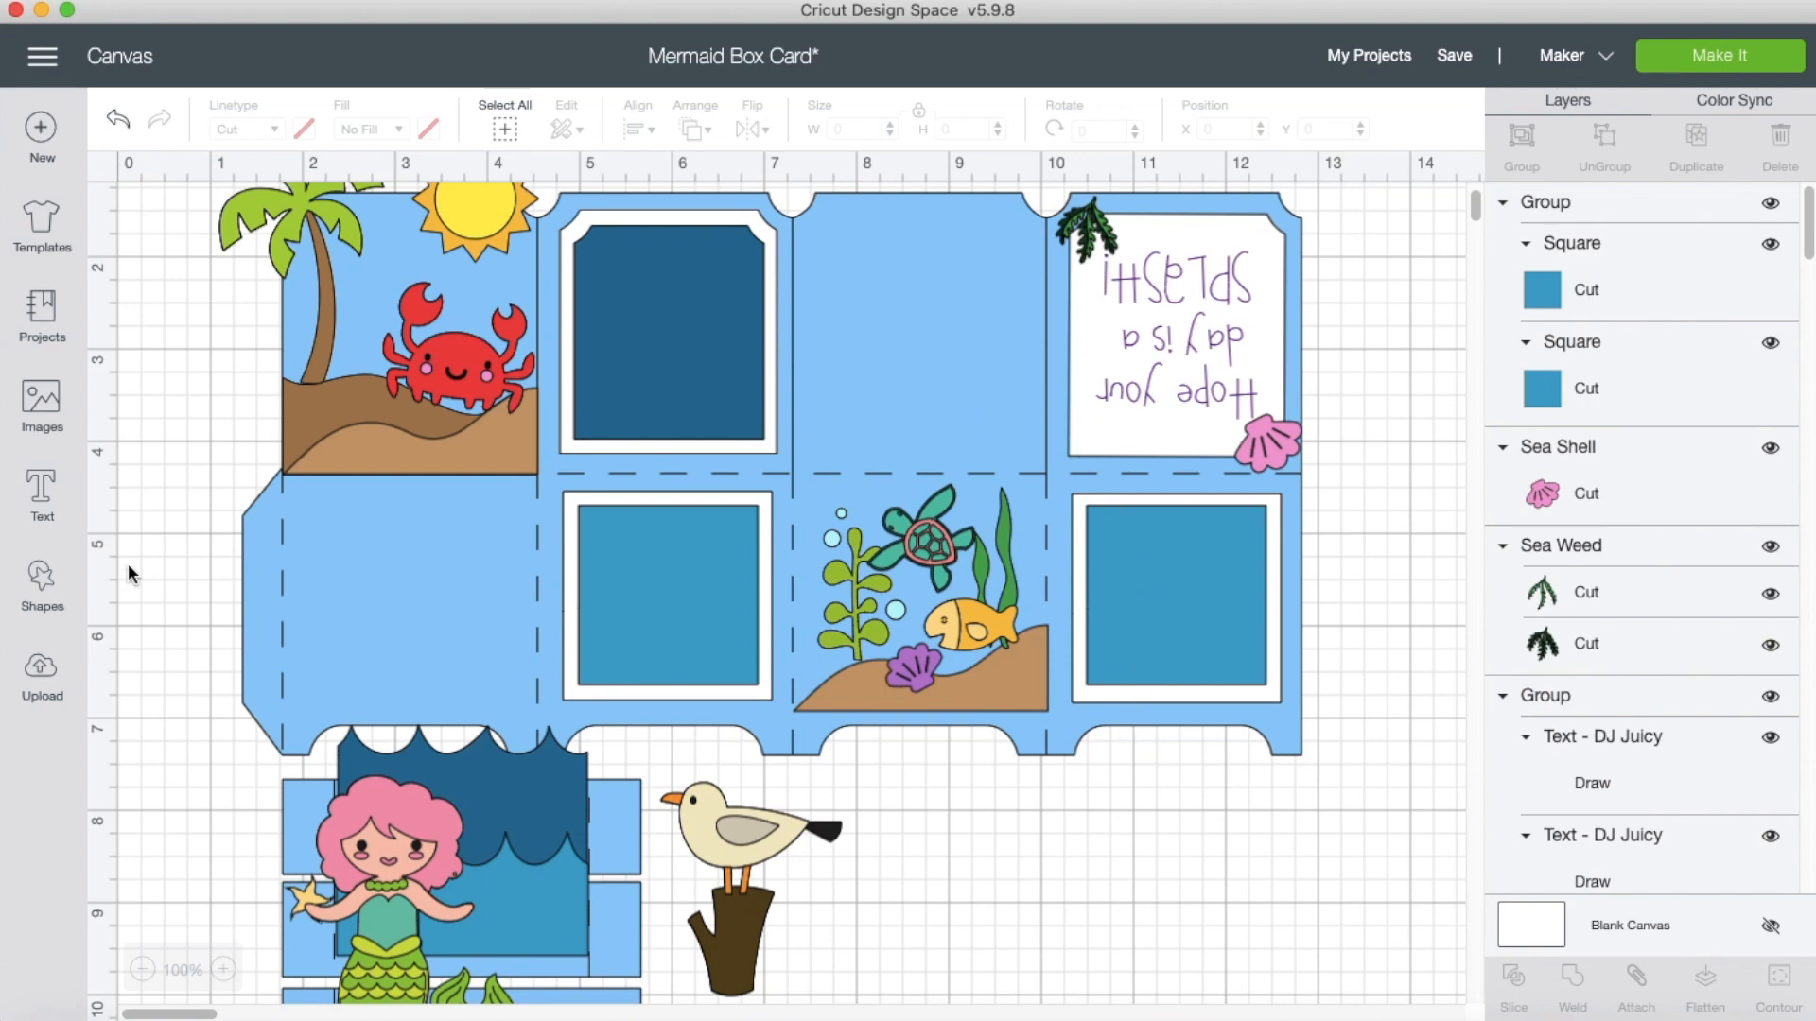
left_click(41, 584)
left_click(139, 421)
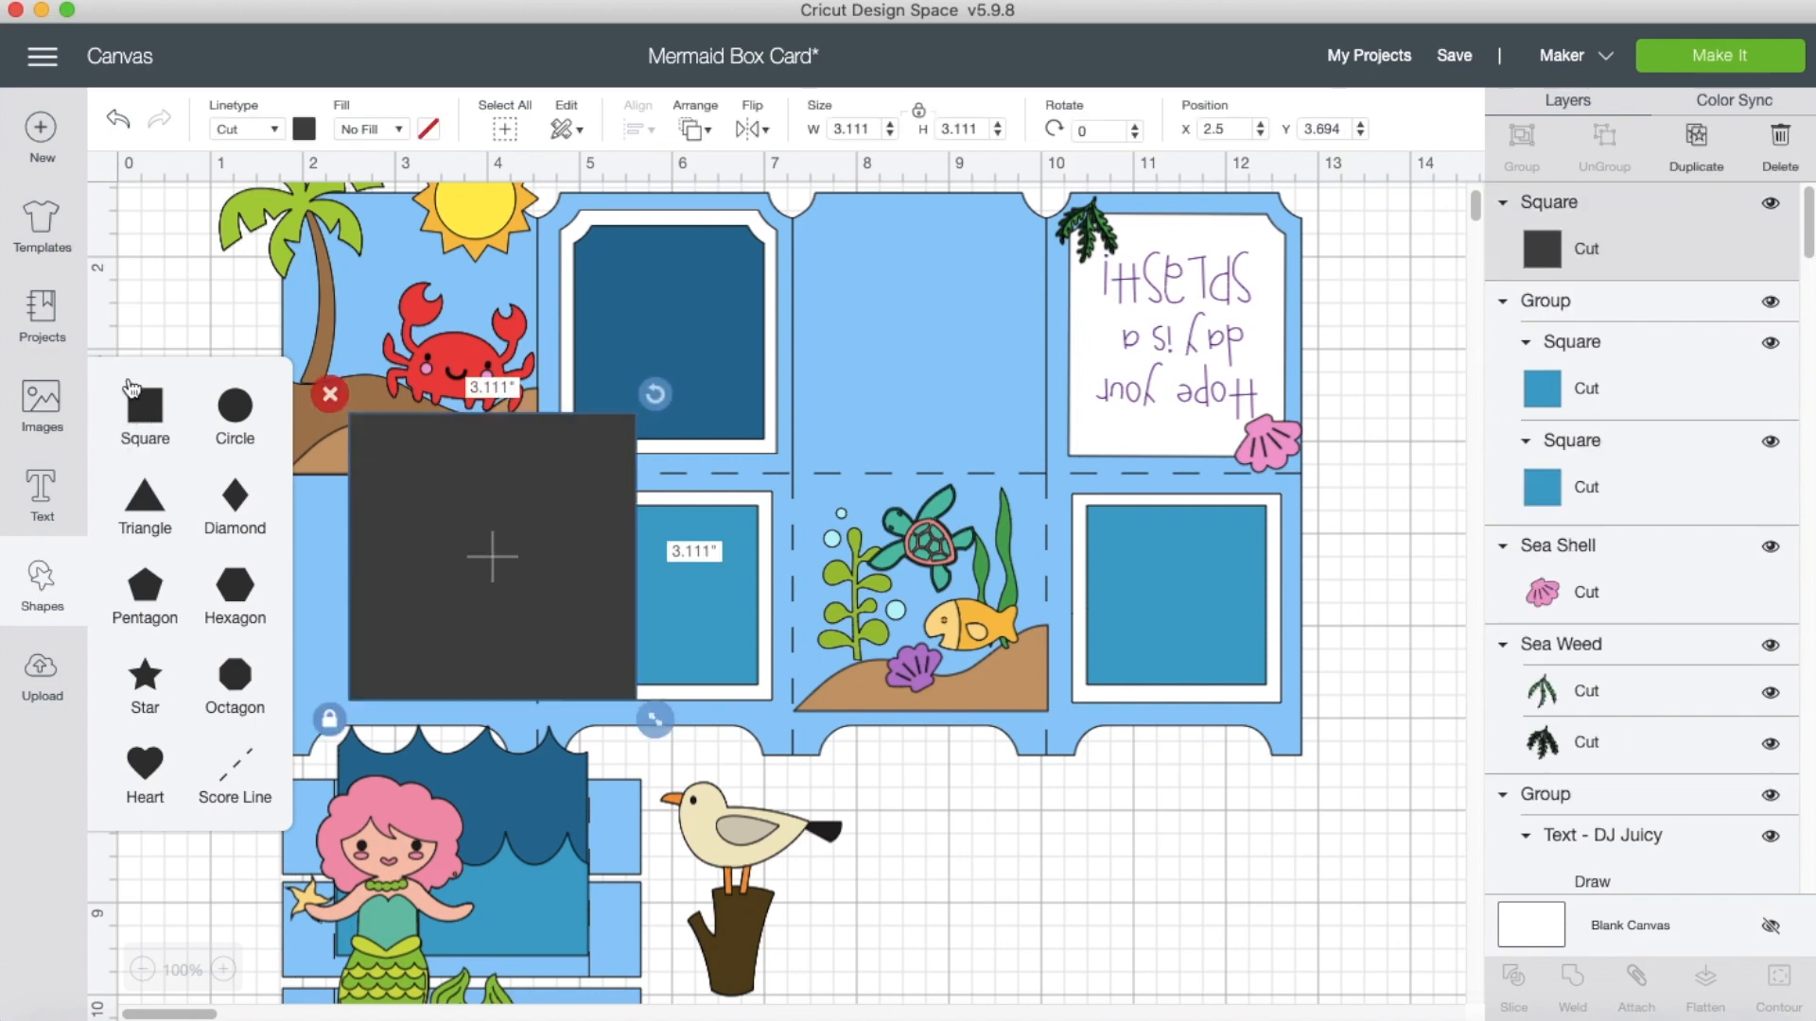
left_click(304, 130)
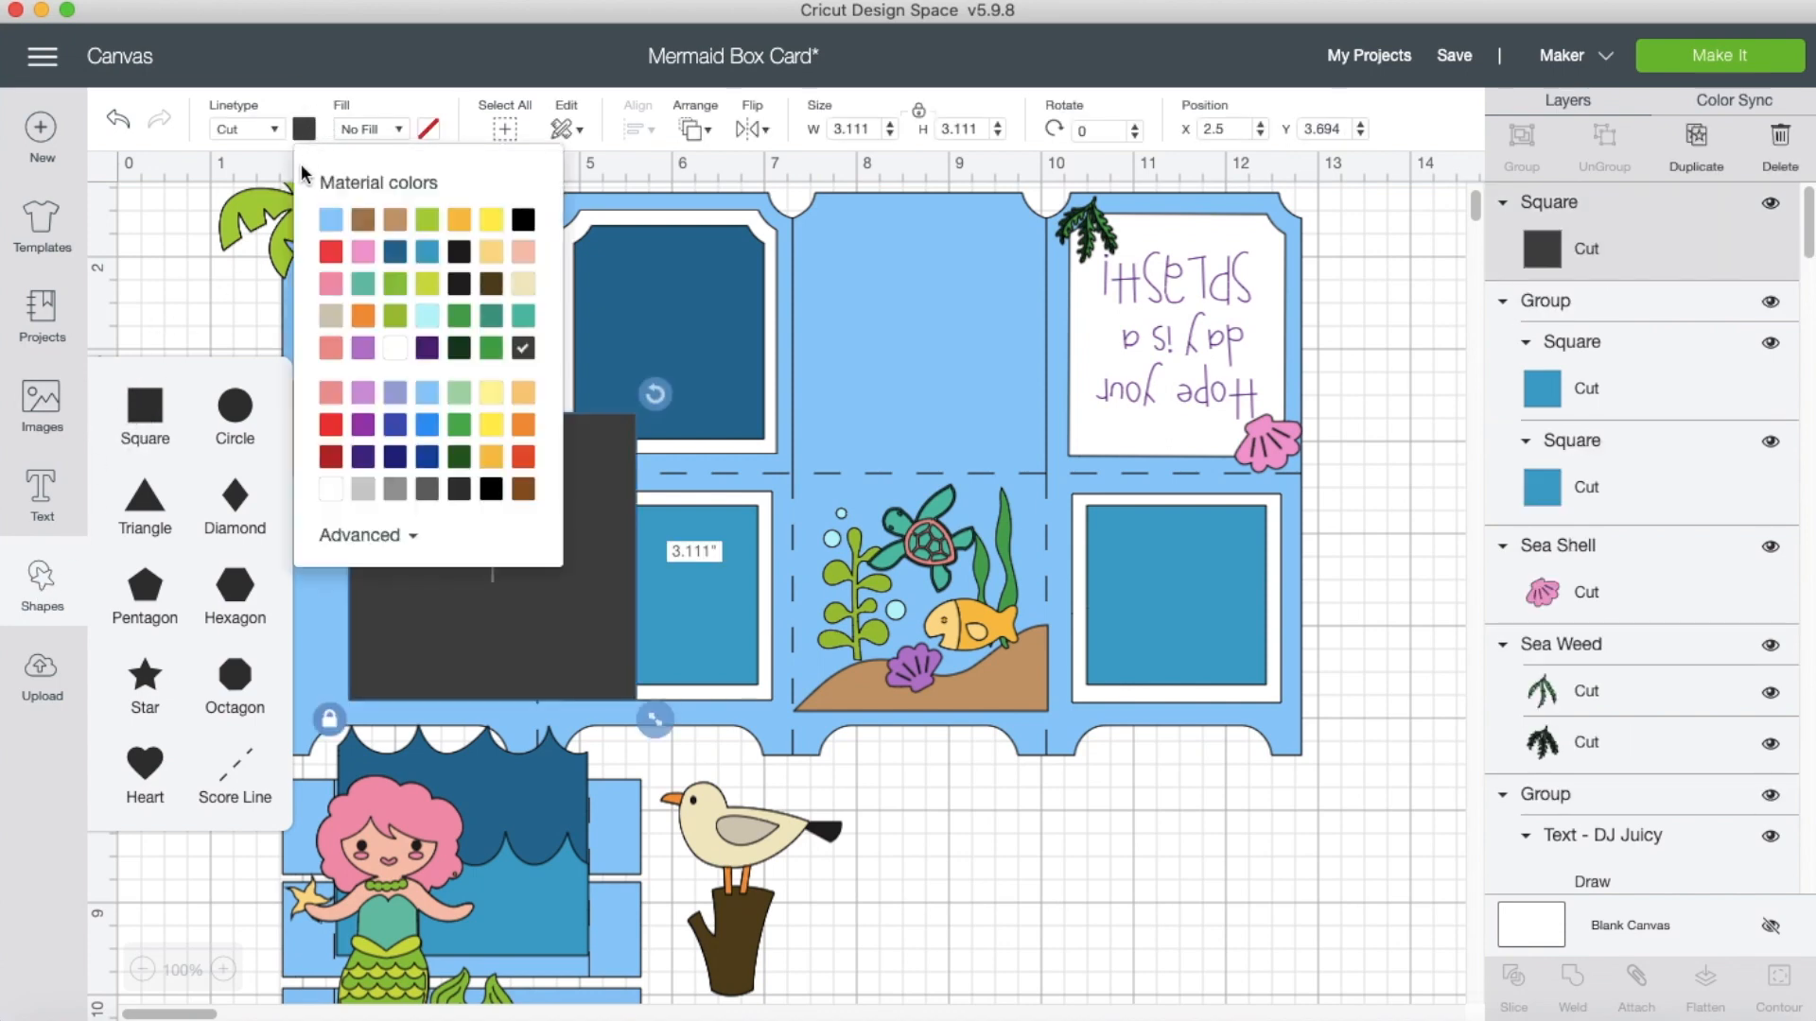
left_click(331, 221)
left_click_drag(499, 596, 944, 666)
Unlock the light blue square's proportions and resize it to about 2.76 by 2.72 inches to fit the underwater panel.
left_click(775, 781)
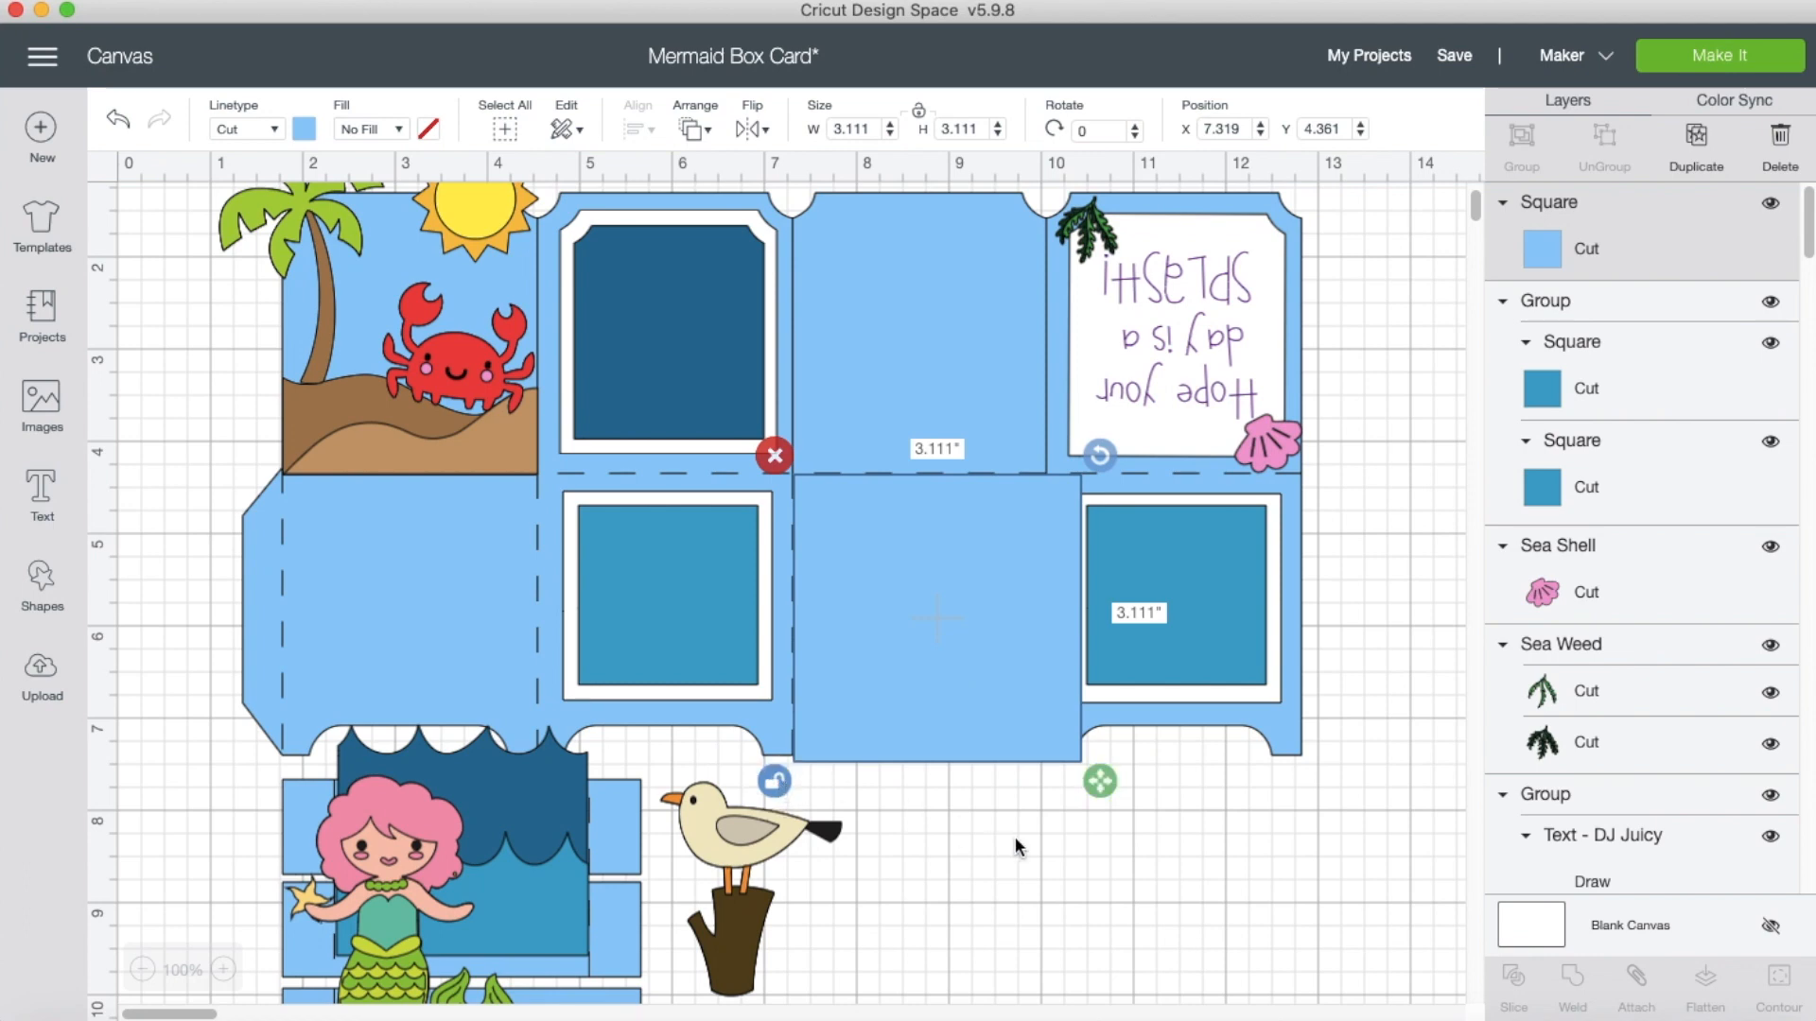
left_click_drag(1100, 783, 1069, 746)
left_click_drag(978, 692, 977, 697)
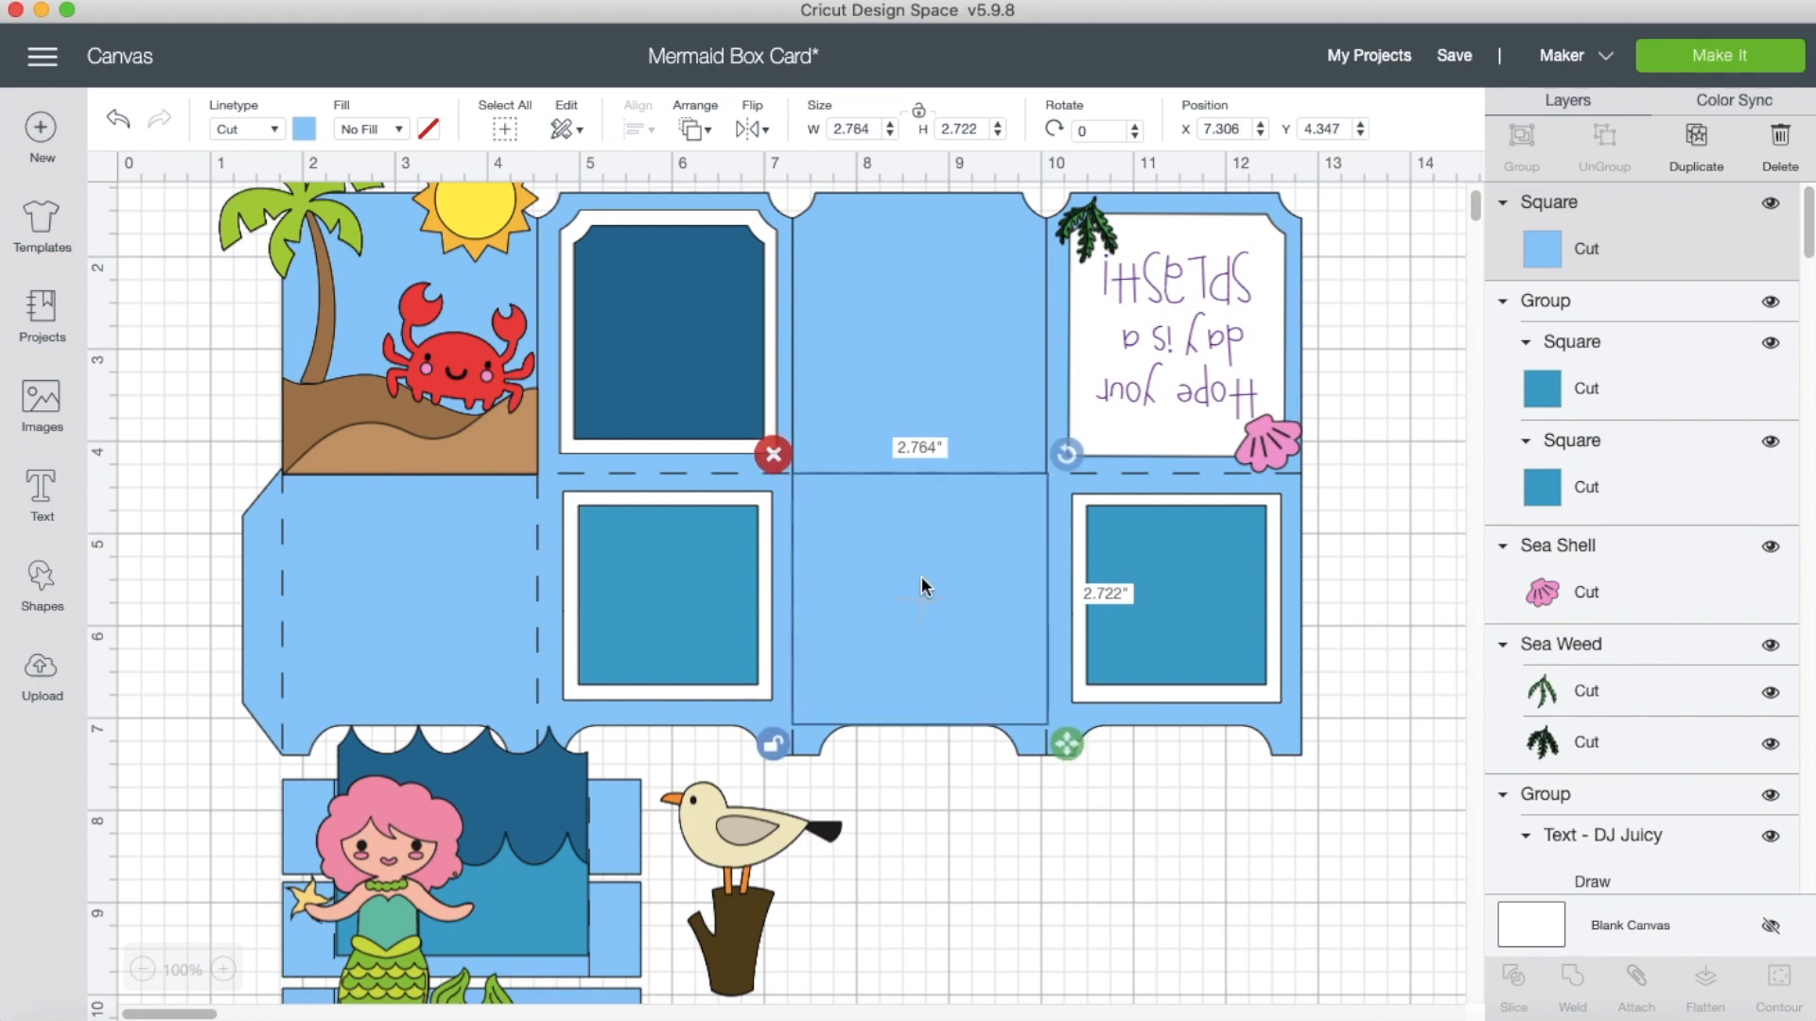
Duplicate the light blue square and place the copy in the empty space below the box template, under the greeting column.
right_click(921, 576)
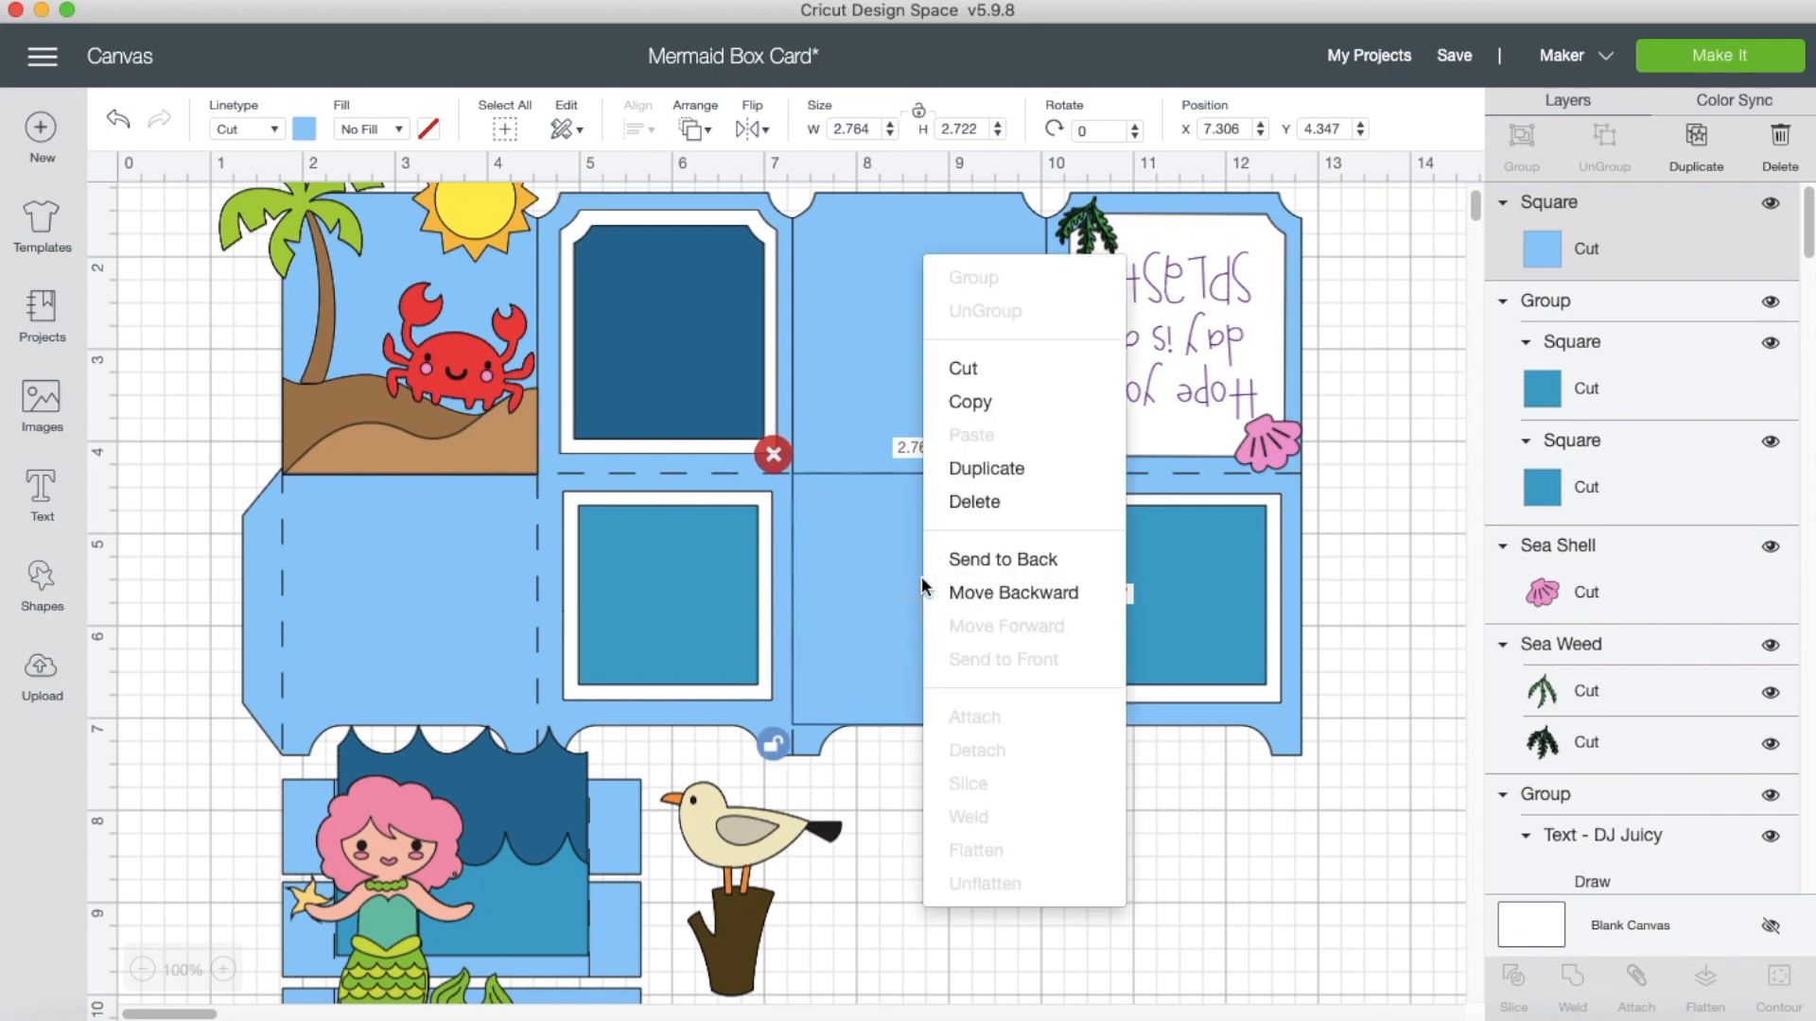
left_click(1024, 470)
left_click_drag(978, 626, 1192, 898)
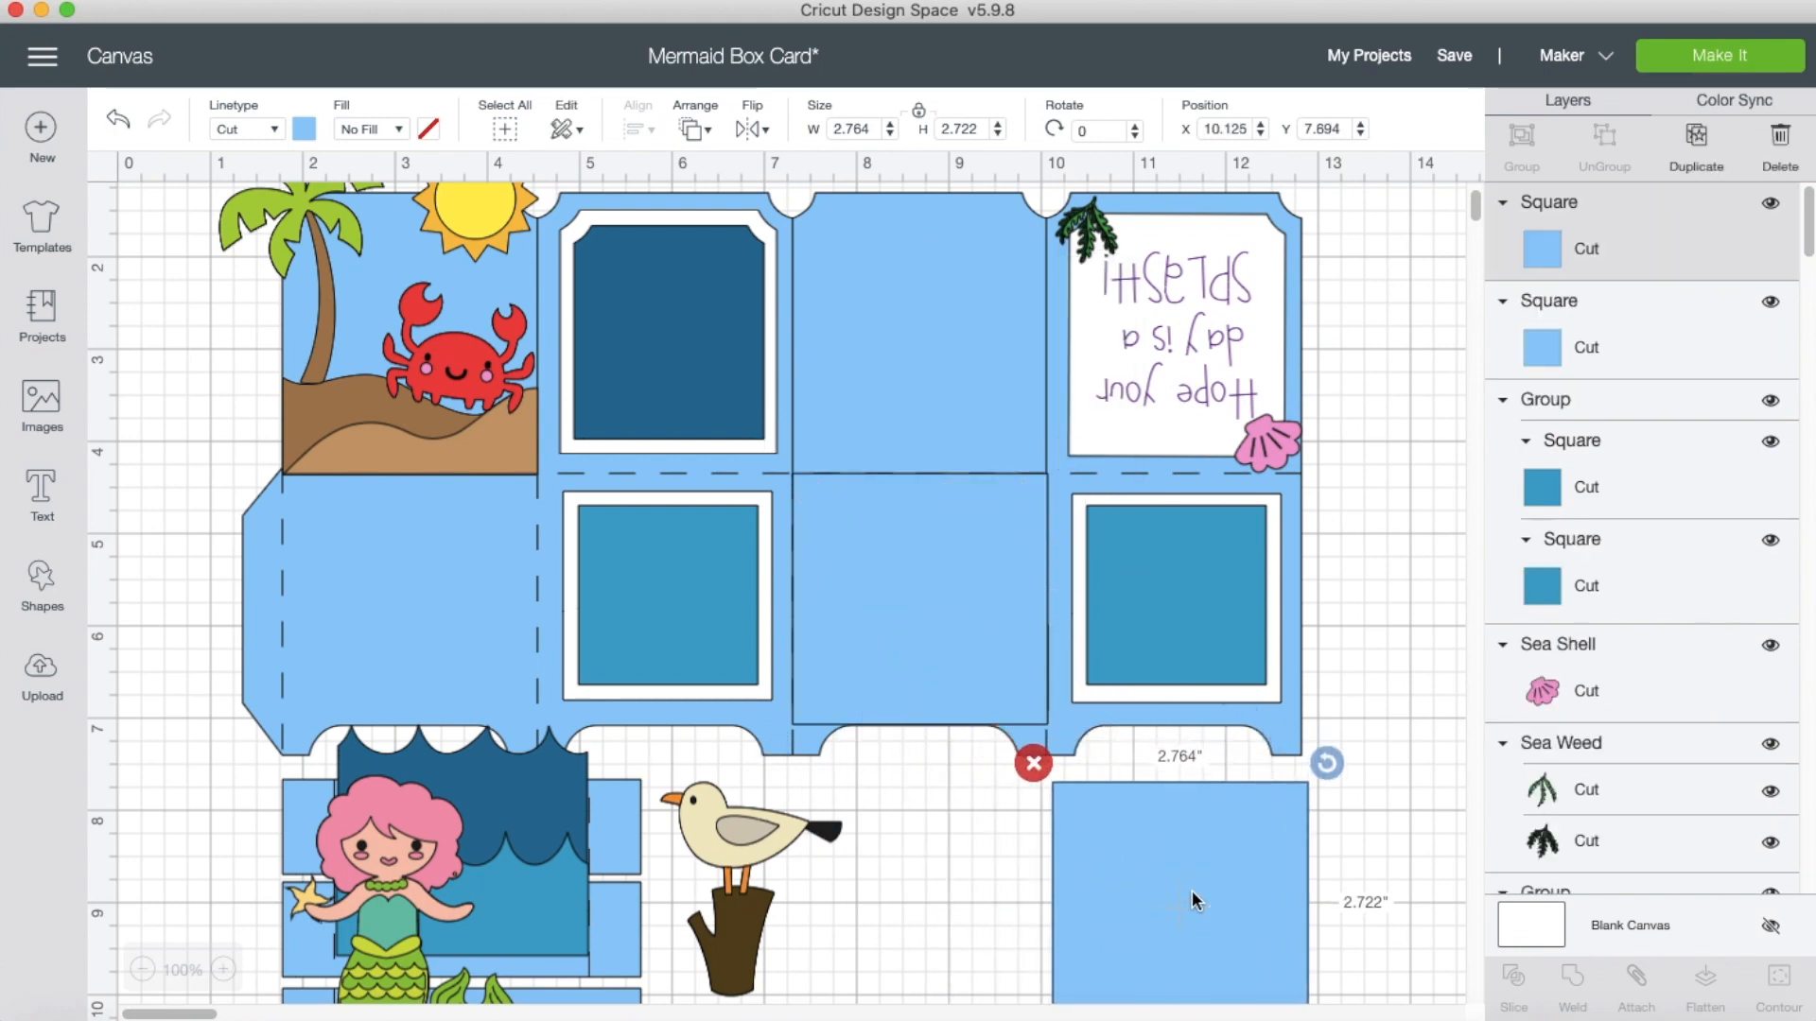
Duplicate the light blue square on the underwater panel again and stack the copy directly over it.
left_click(921, 584)
right_click(922, 582)
left_click(988, 474)
left_click_drag(957, 682, 911, 639)
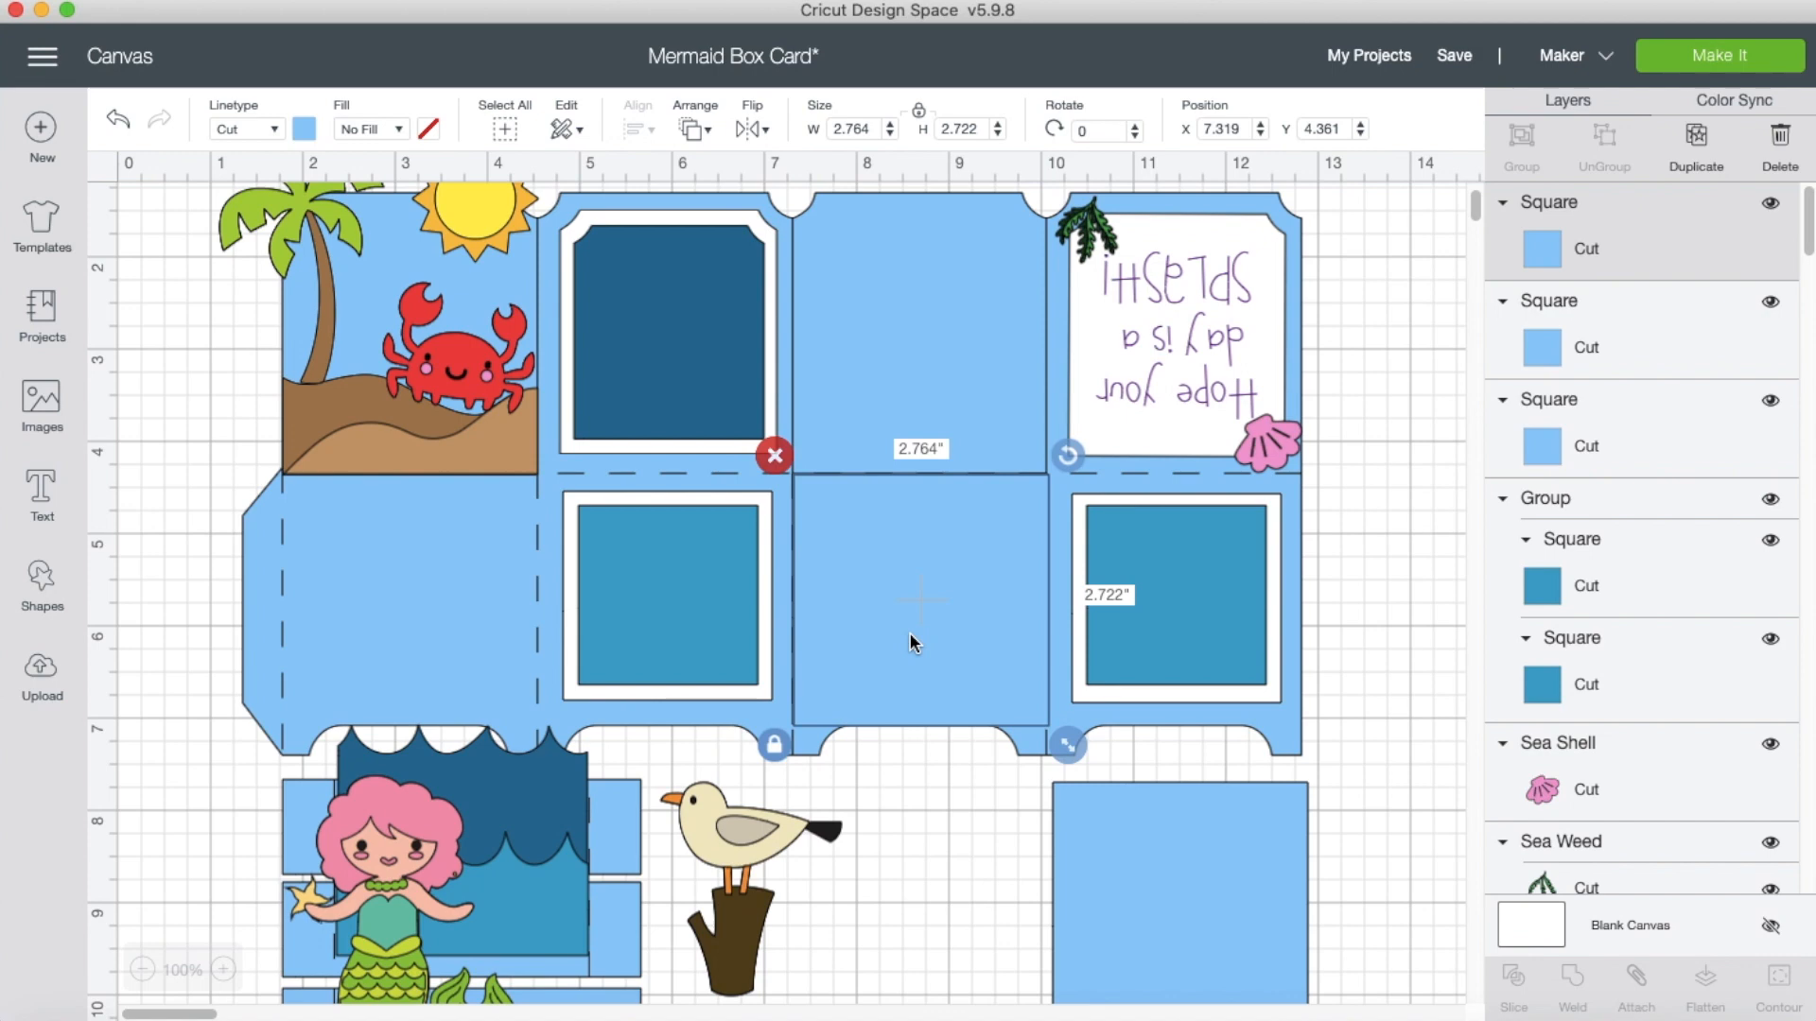
Unlock the stacked copy's proportions, shrink it to about 2.35 by 2.32 inches and position it in the middle of the larger square.
left_click(773, 746)
left_click_drag(1073, 749, 1039, 705)
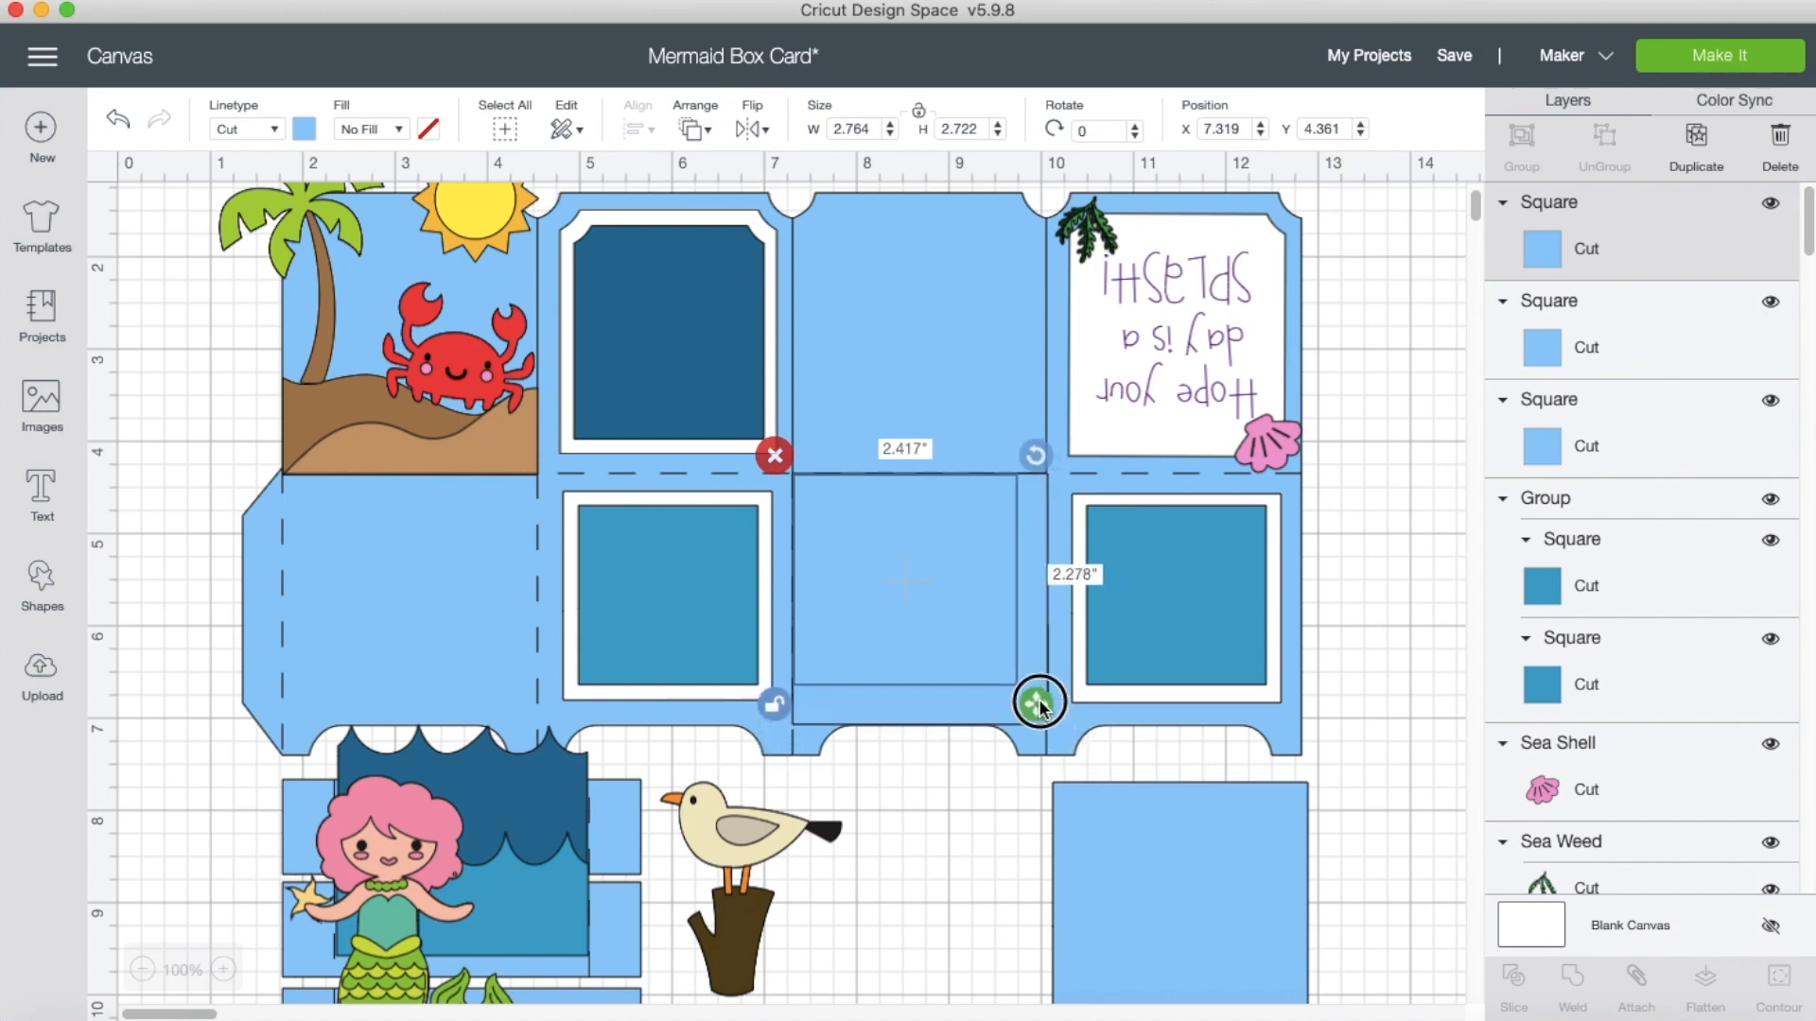
left_click_drag(950, 606, 970, 627)
left_click_drag(1051, 722, 1045, 730)
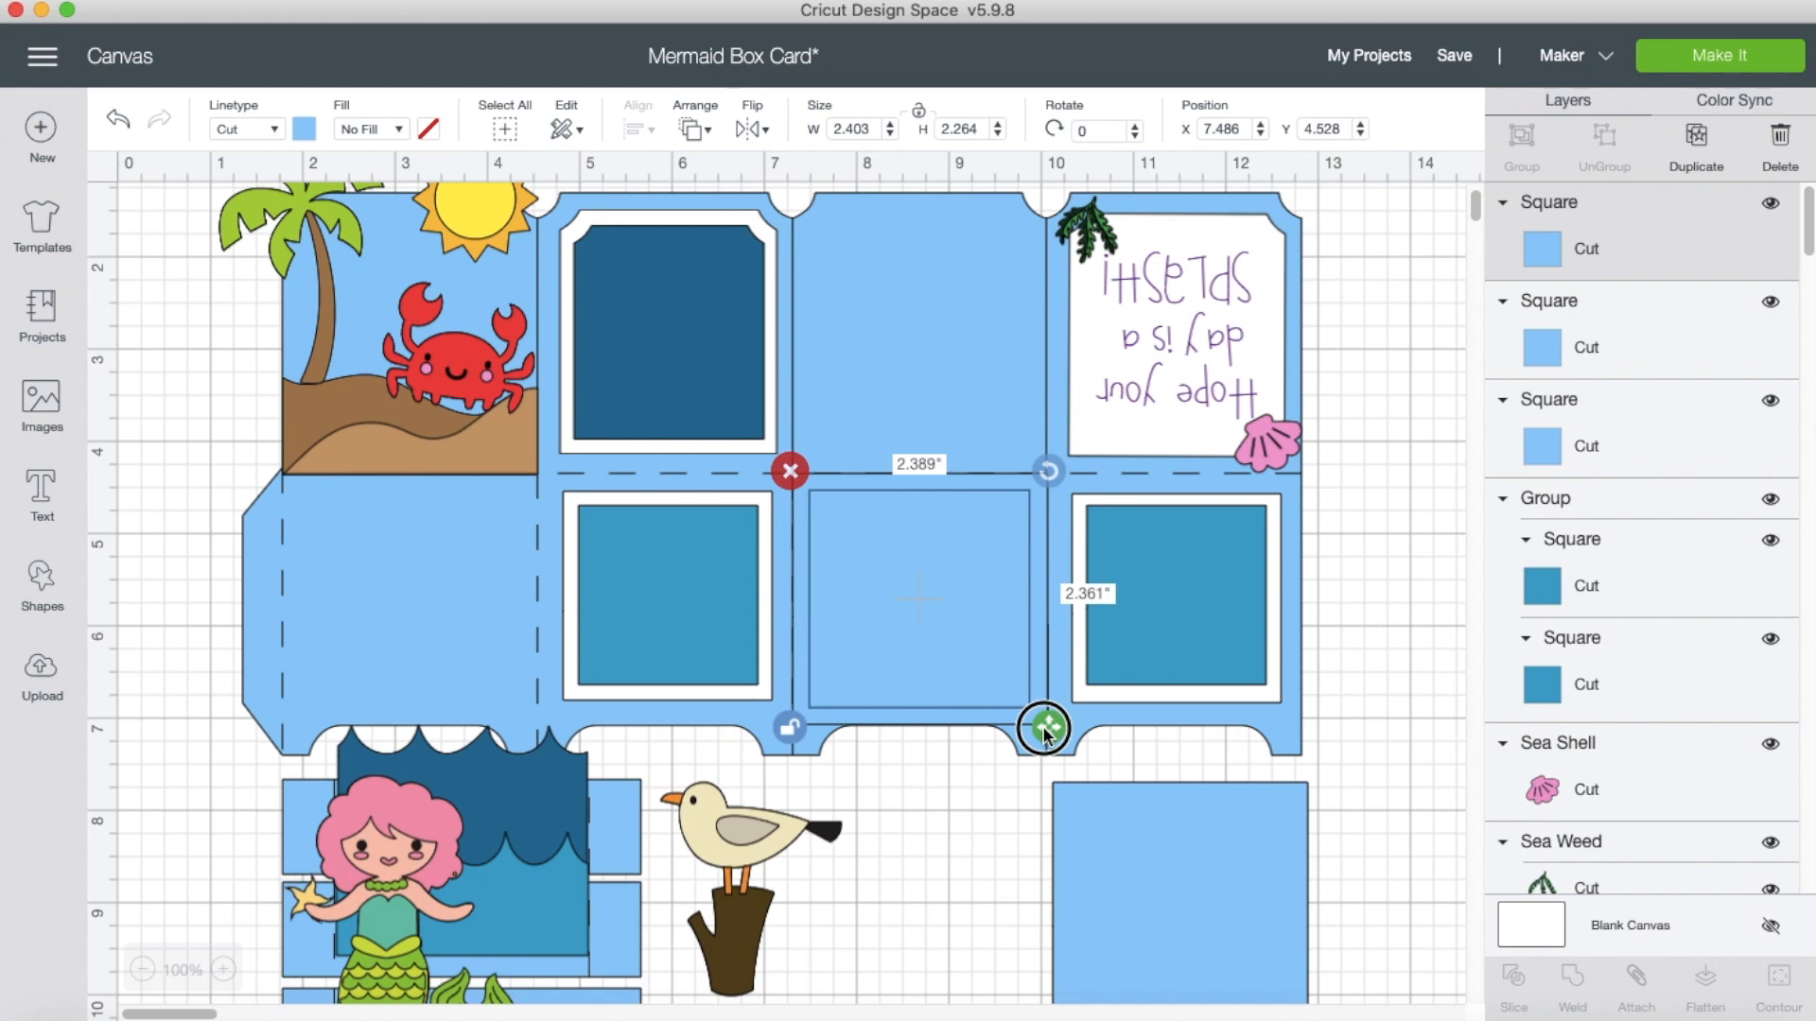
left_click_drag(1044, 728, 1045, 724)
left_click_drag(970, 662, 973, 666)
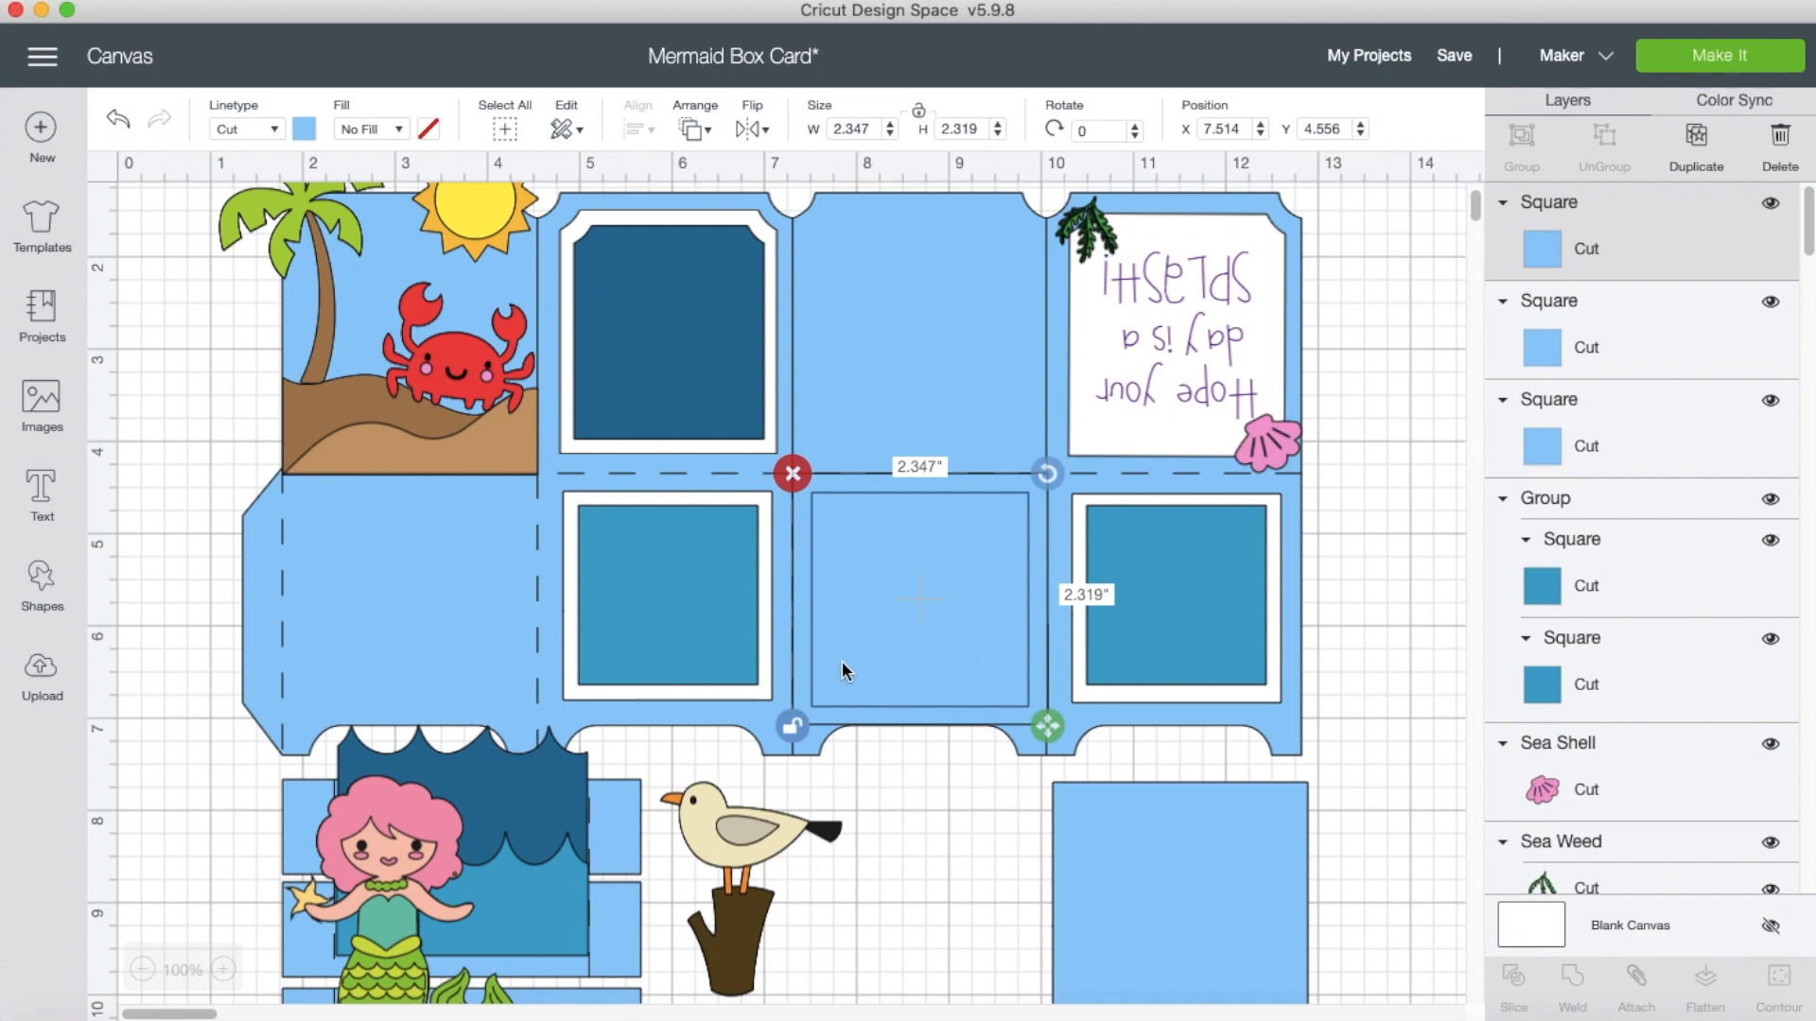
Center-align the smaller and larger light blue squares on the underwater panel and slice them.
left_click(807, 640, "shift")
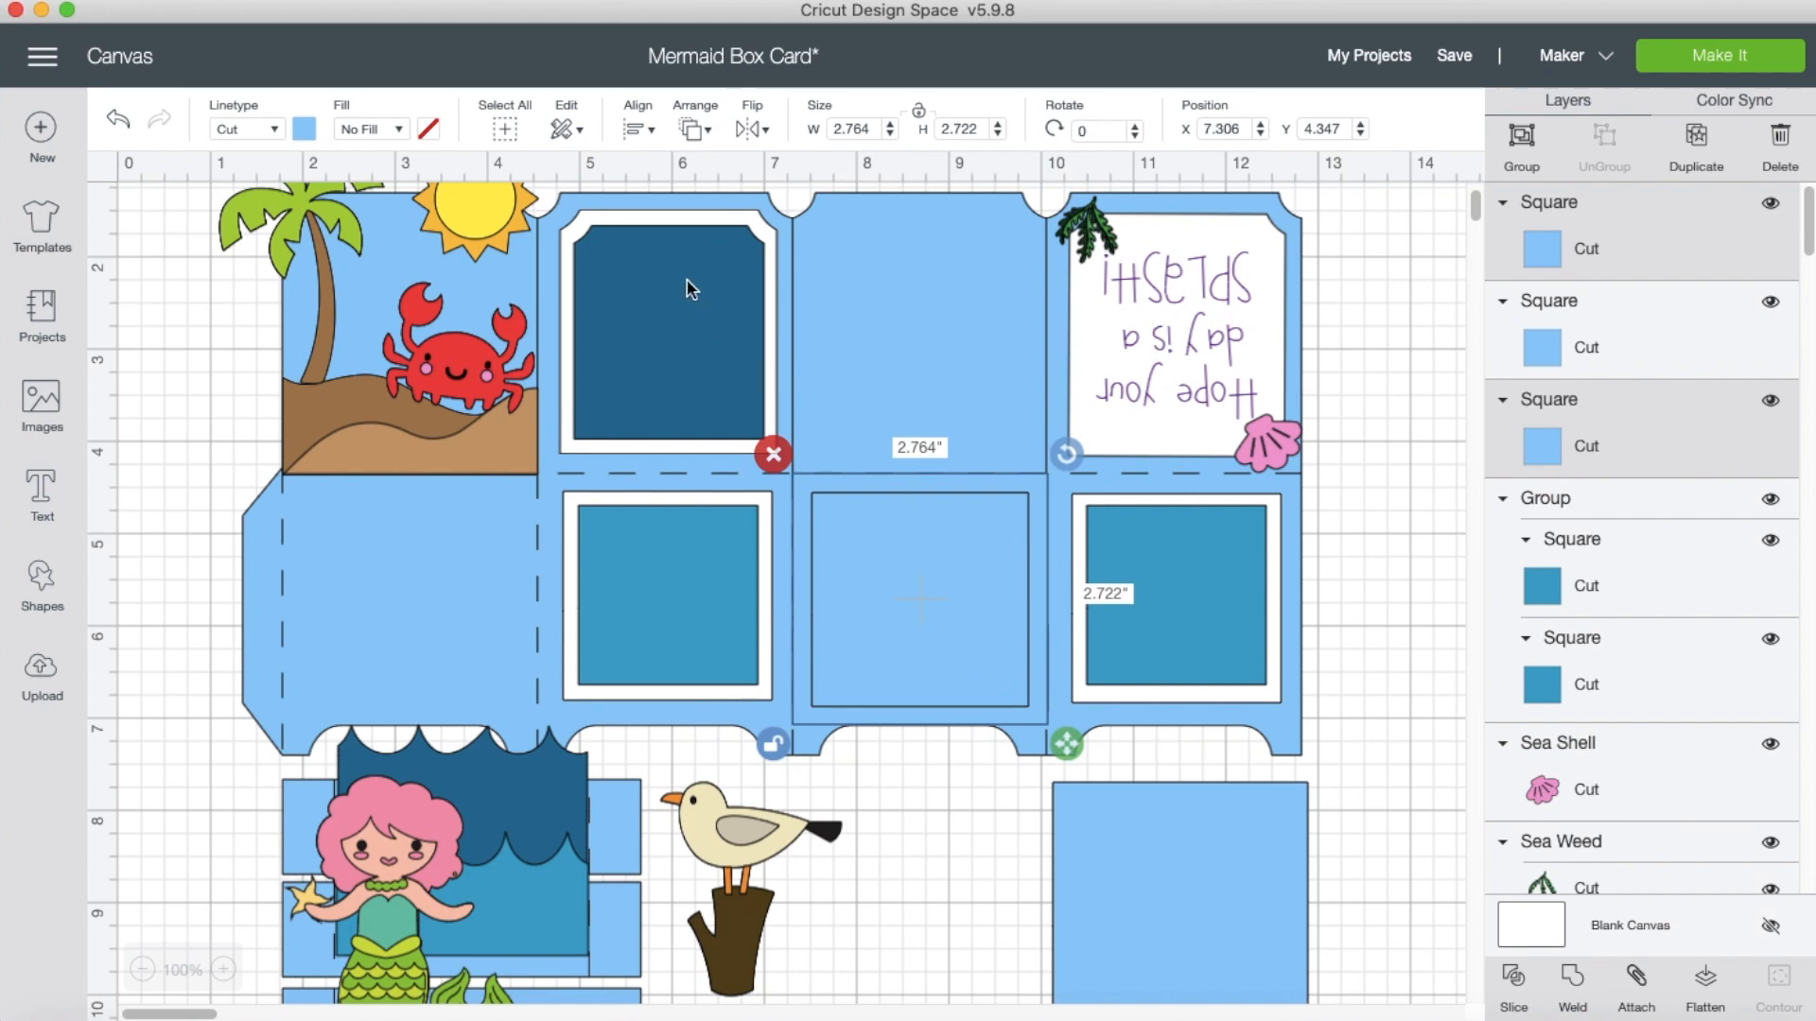
left_click(636, 131)
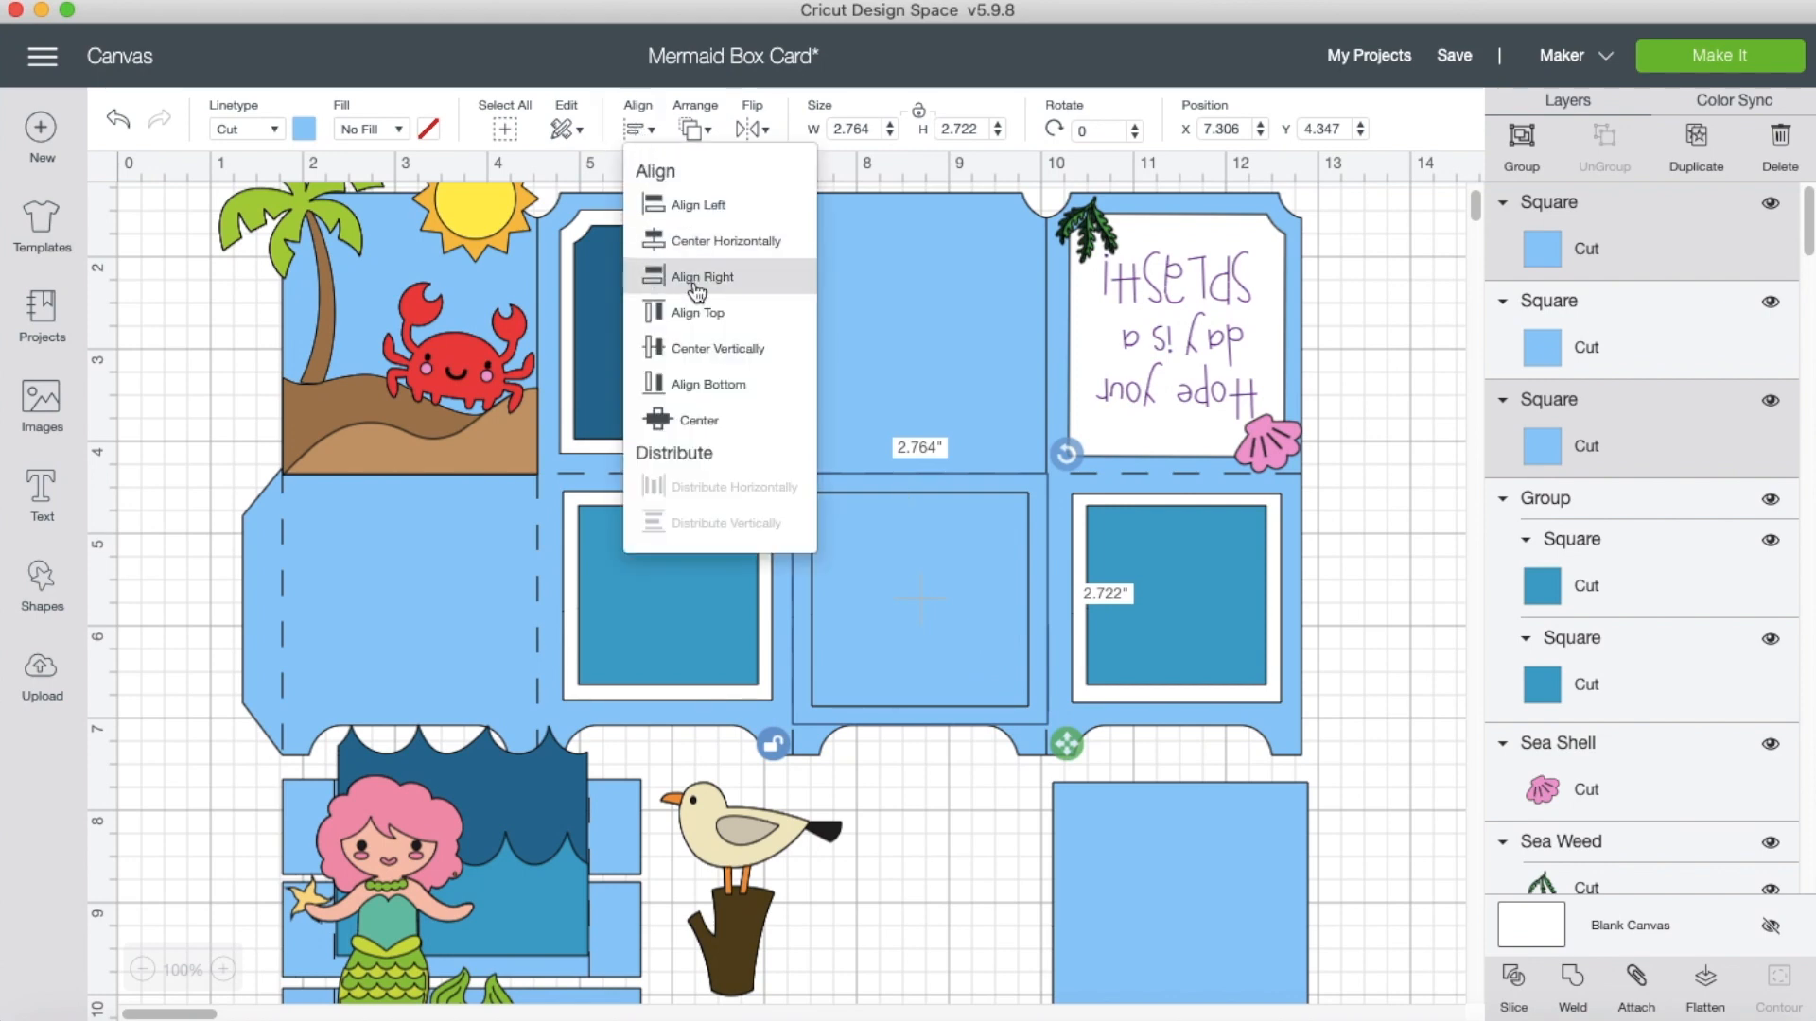
left_click(681, 422)
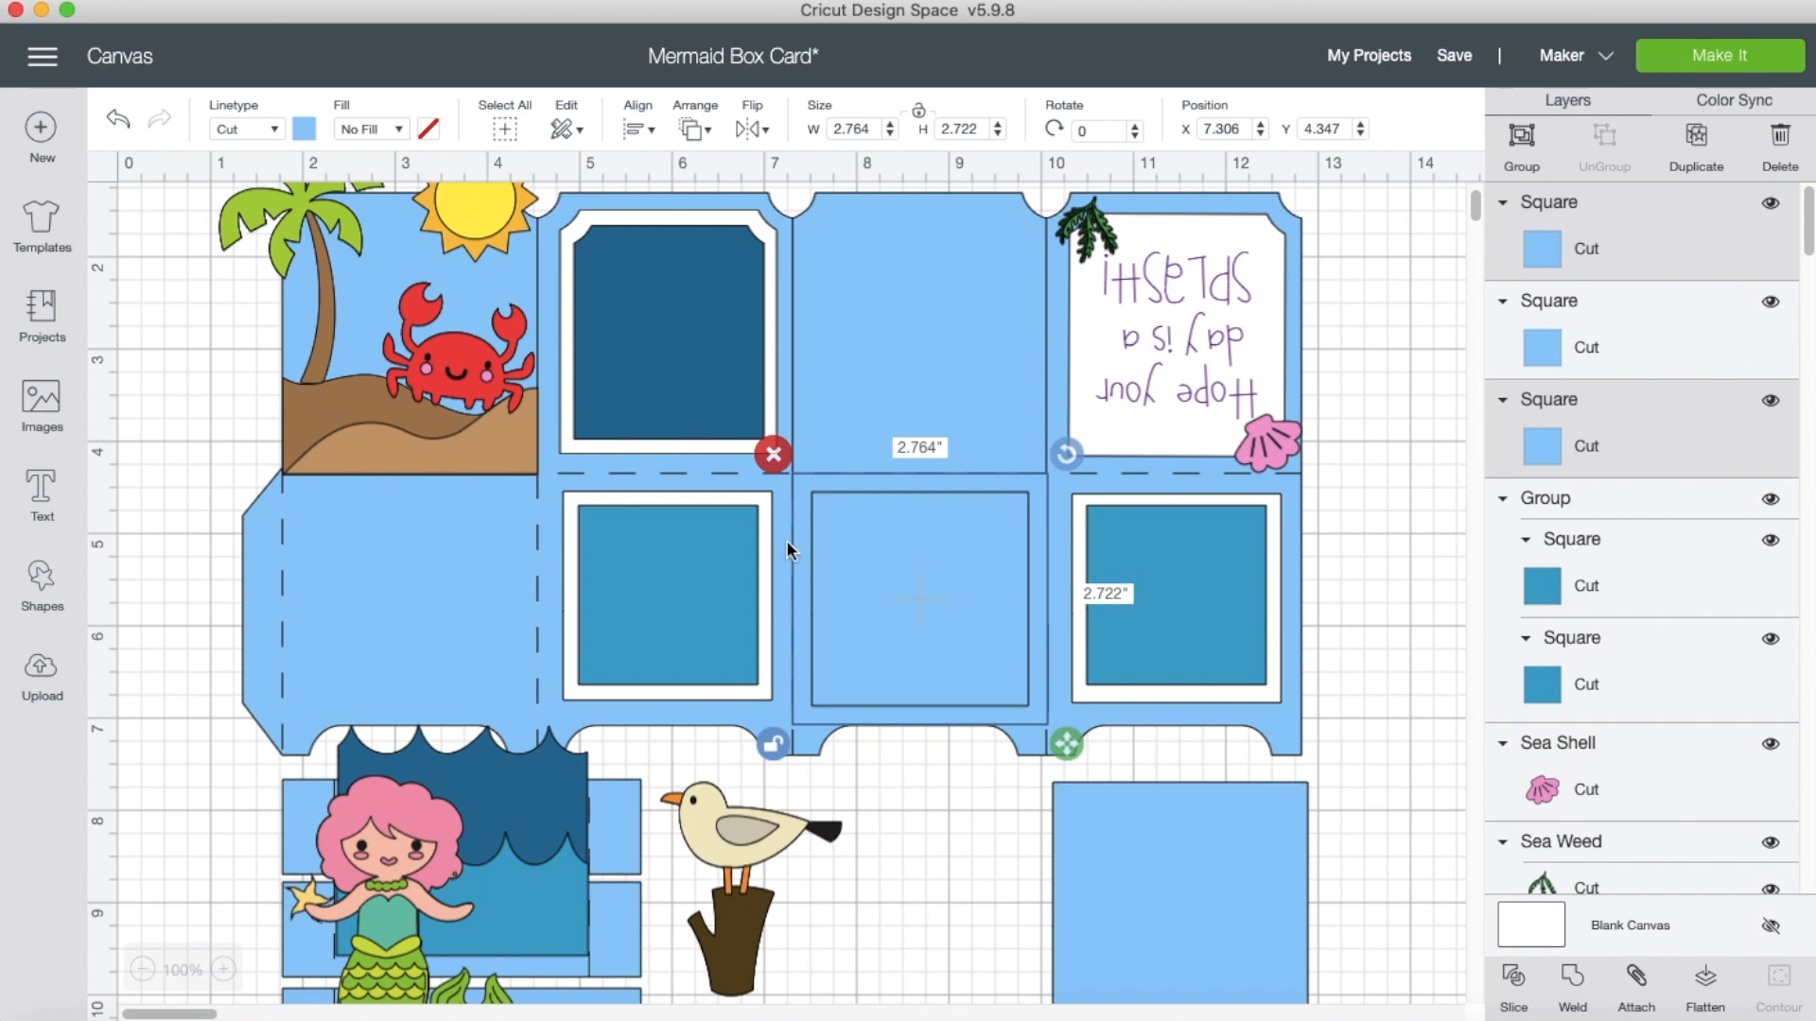
left_click(1513, 979)
Delete the two inner slice results and position the remaining light blue frame around the underwater scene.
left_click(922, 600)
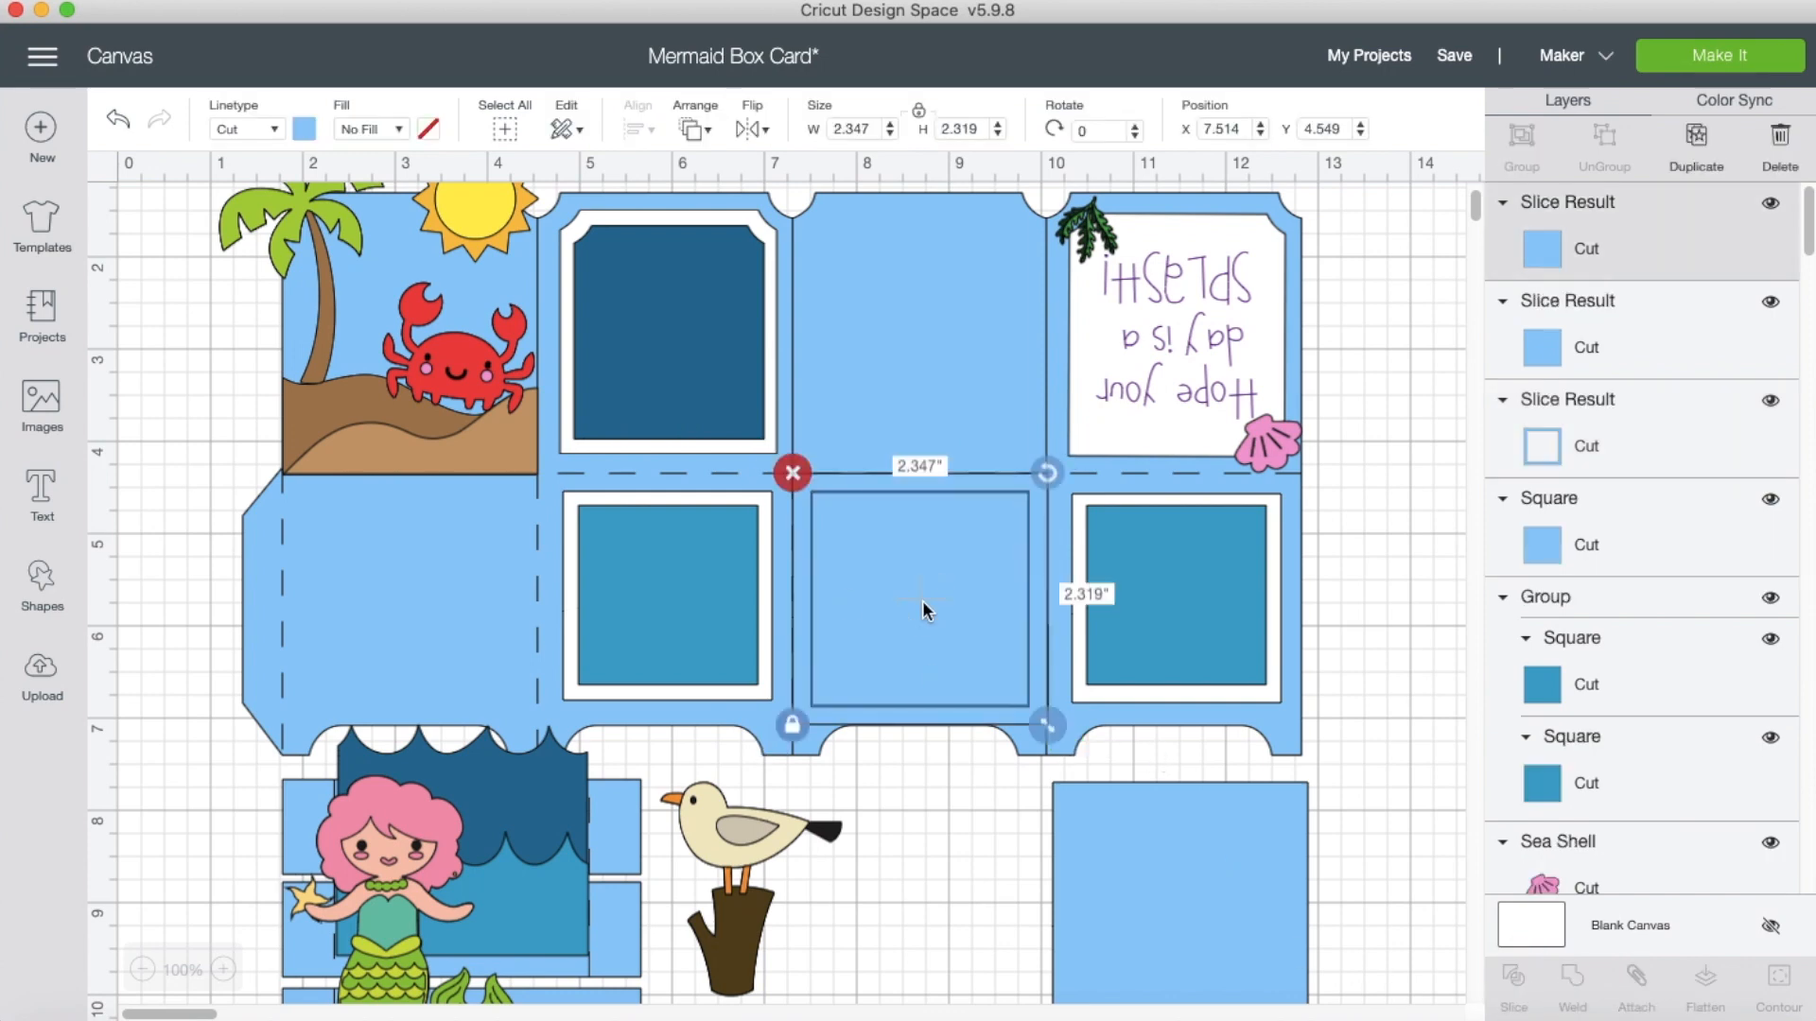
left_click(793, 473)
left_click(906, 597)
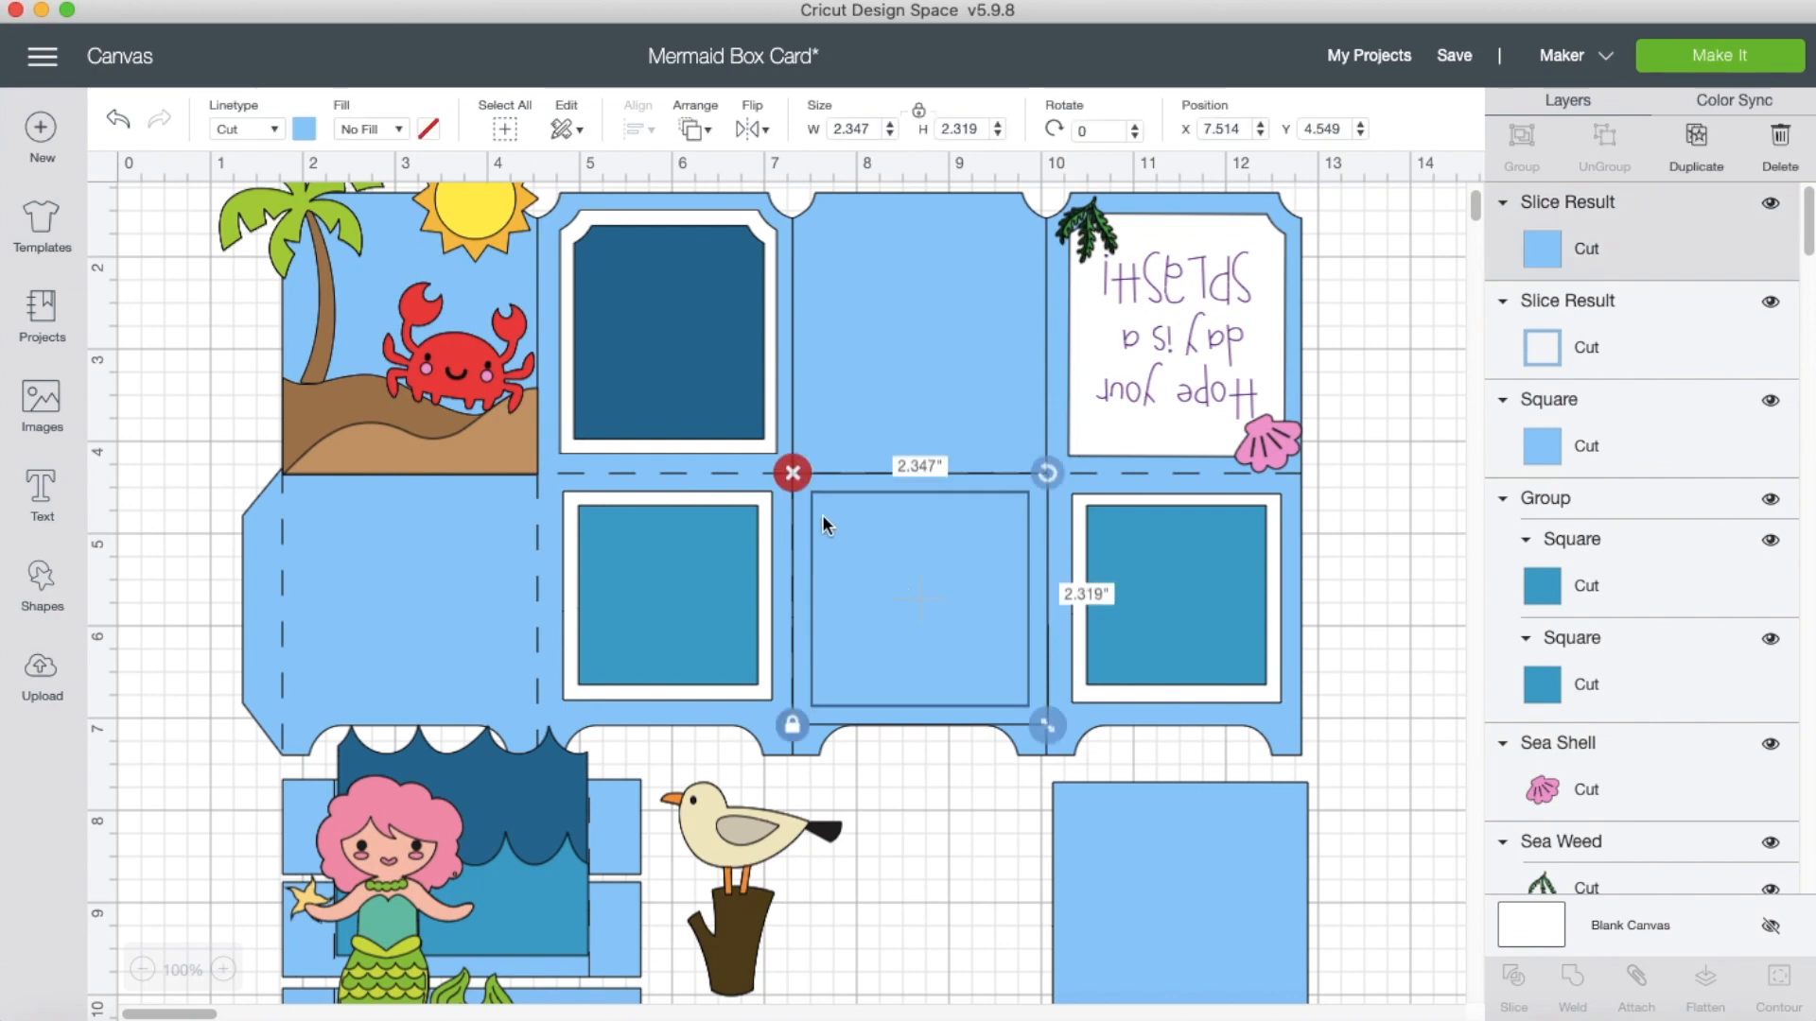
left_click(794, 473)
left_click_drag(1004, 692, 1037, 662)
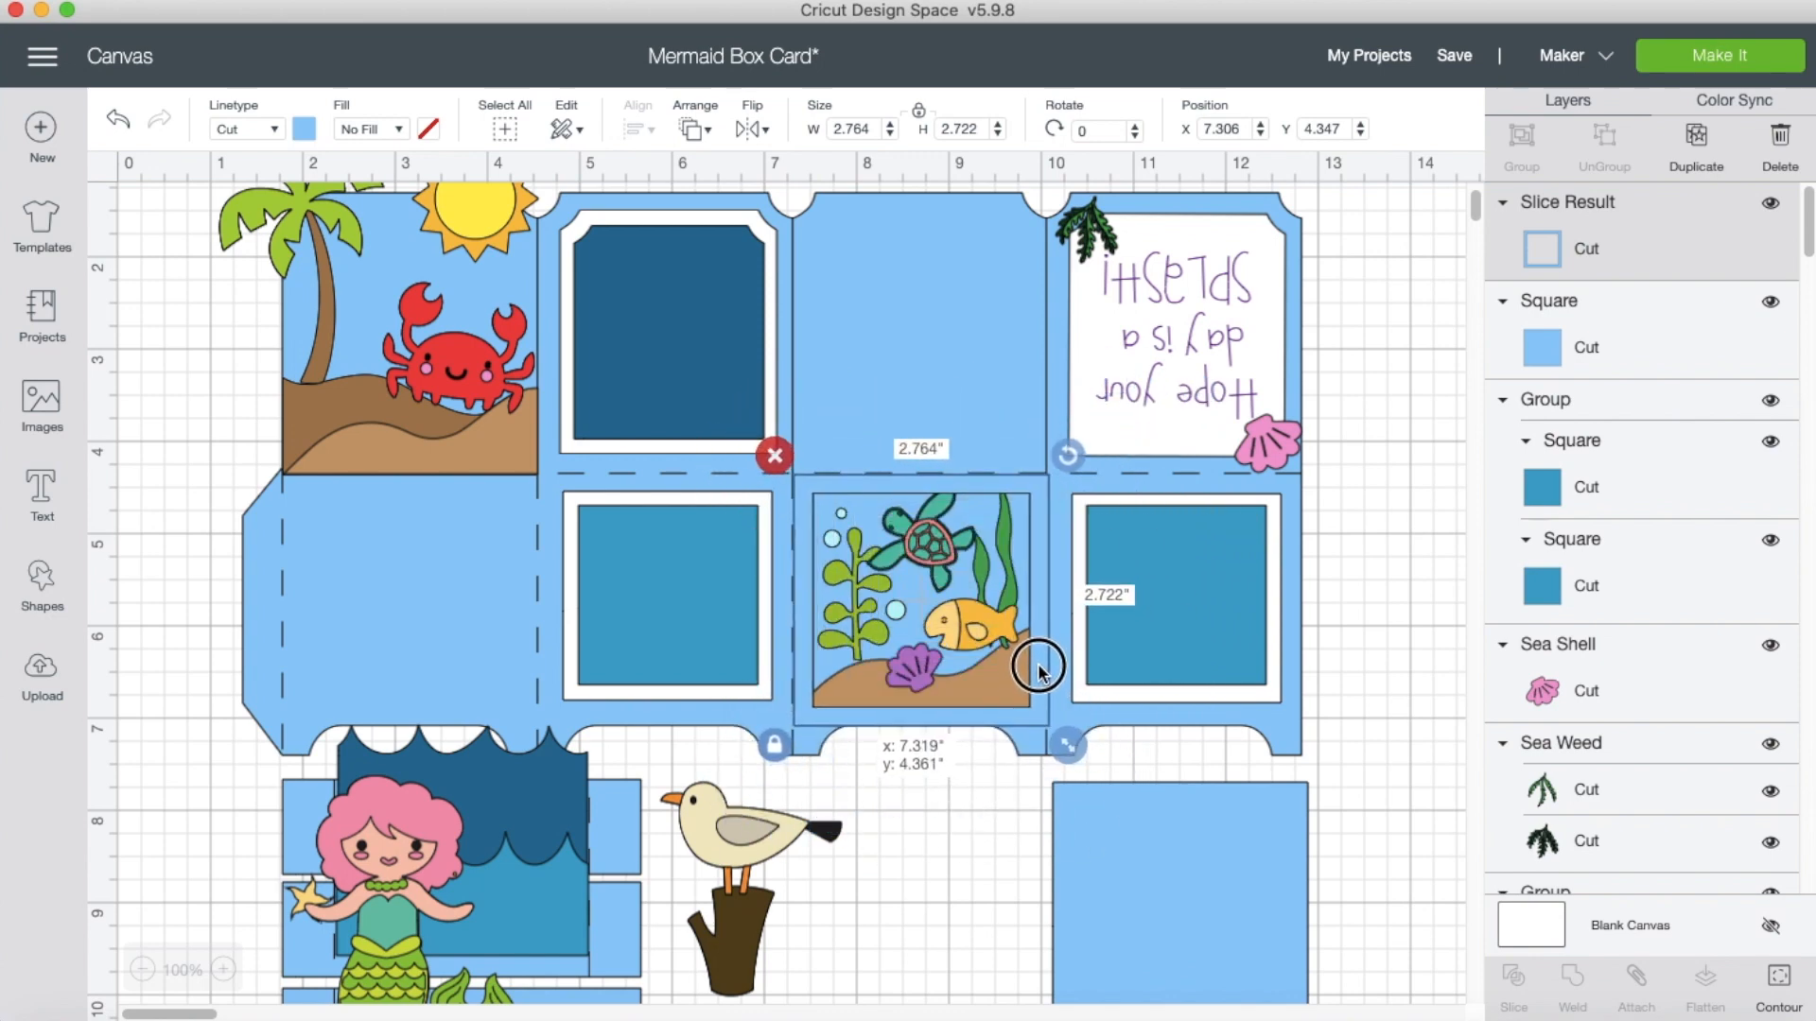
left_click(972, 879)
scroll(970, 870, "up", 1)
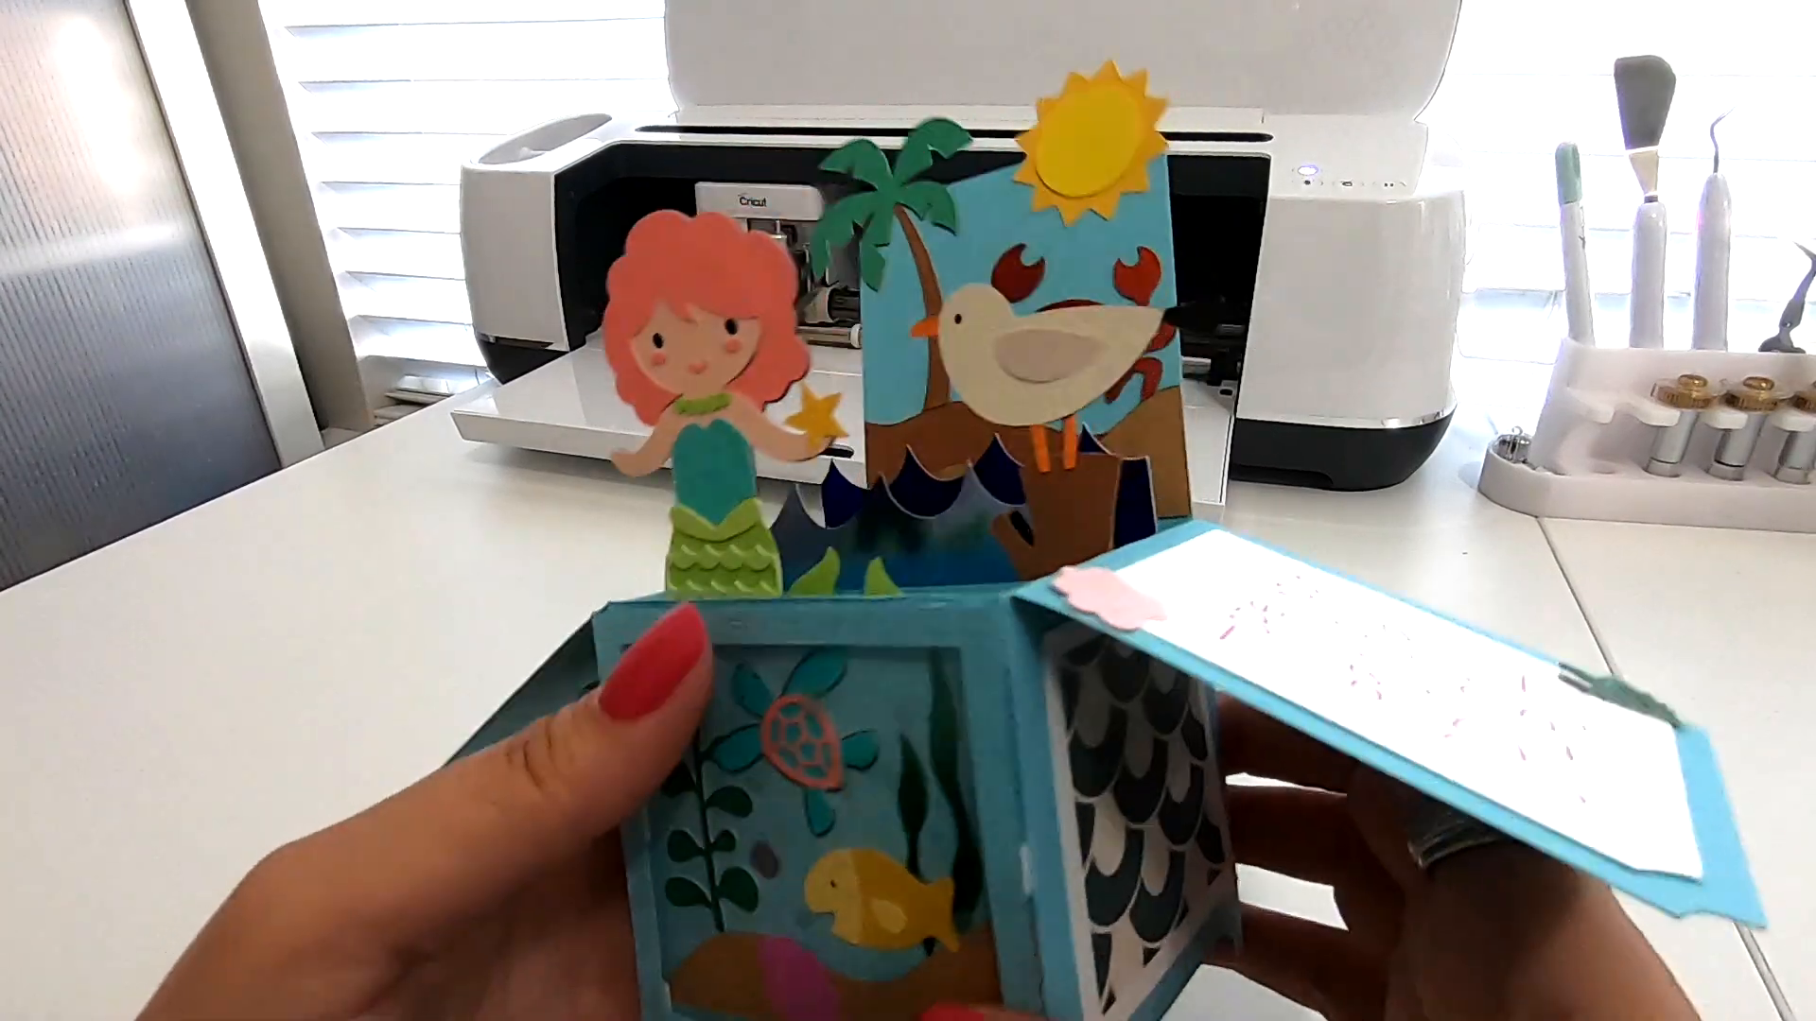